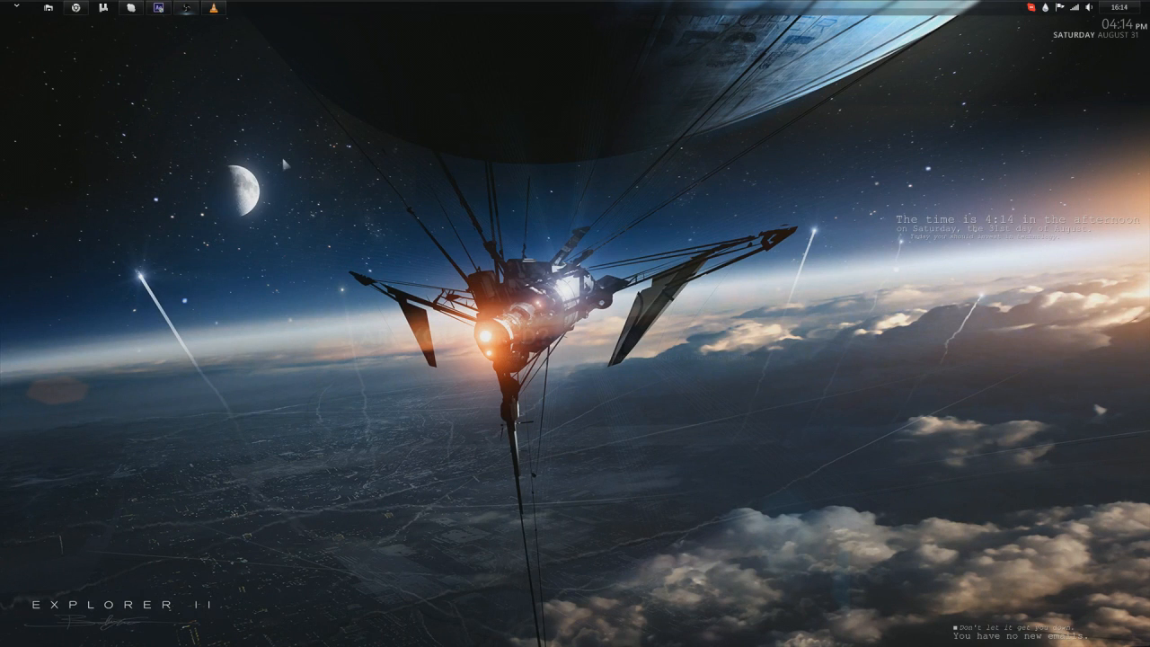
Step: Play the Lightning hands.wmv video in VLC Media Player, watch it in full screen, and close the player
{"action": "mouse_move", "coordinate": [213, 15]}
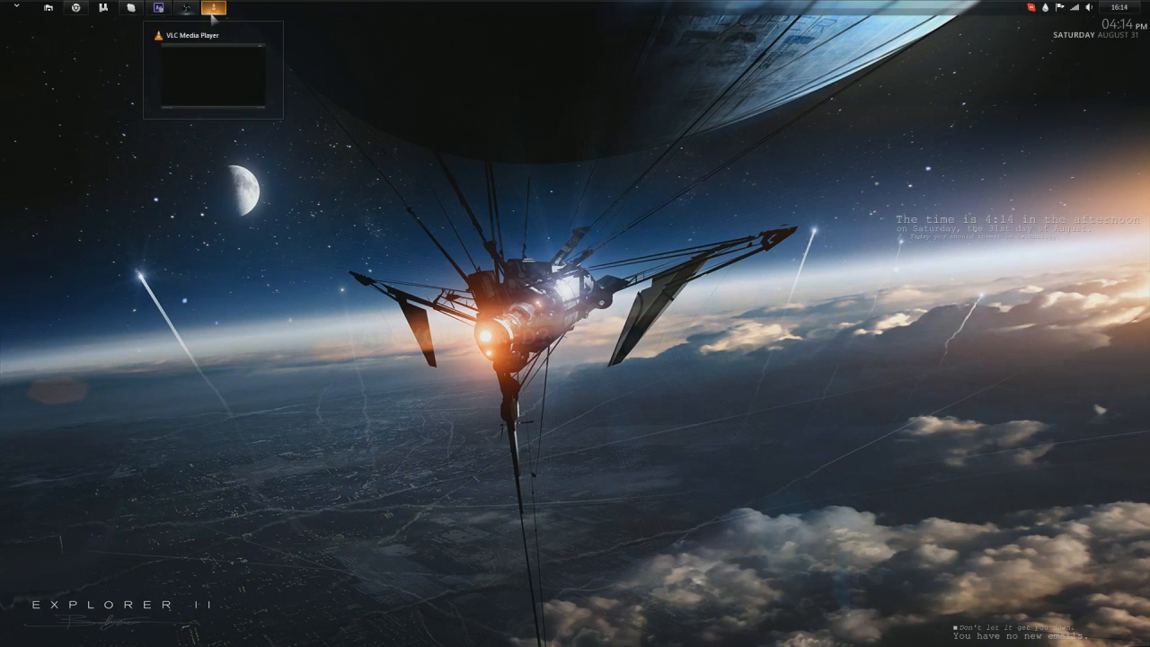
{"action": "left_click", "coordinate": [212, 14]}
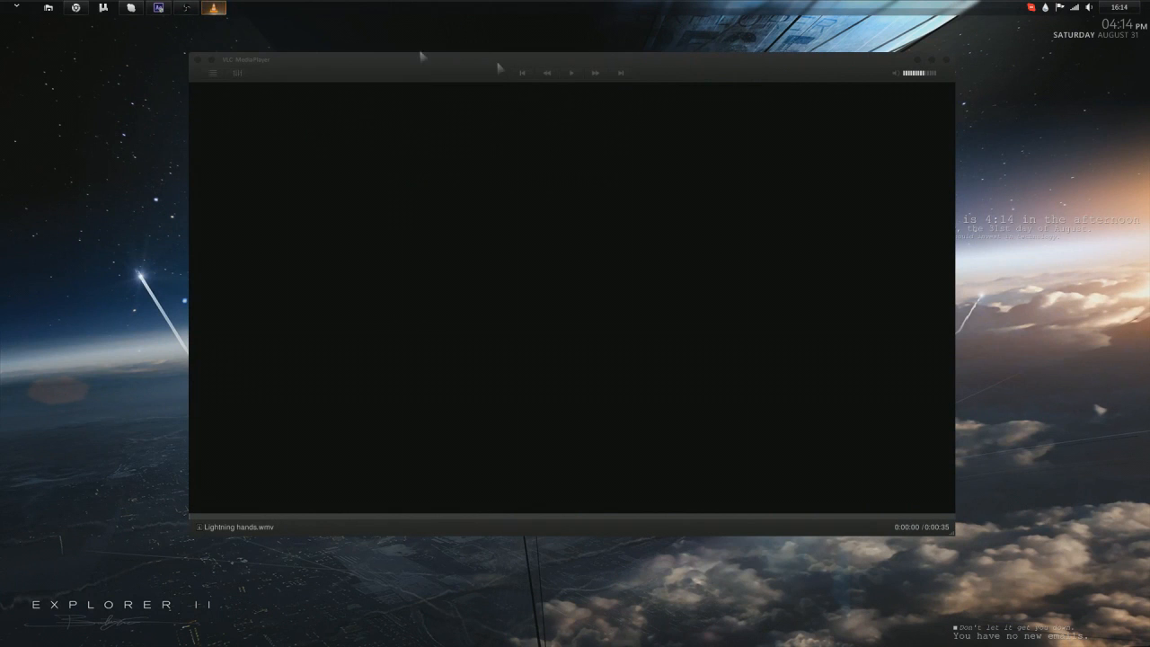
{"action": "left_click", "coordinate": [572, 73]}
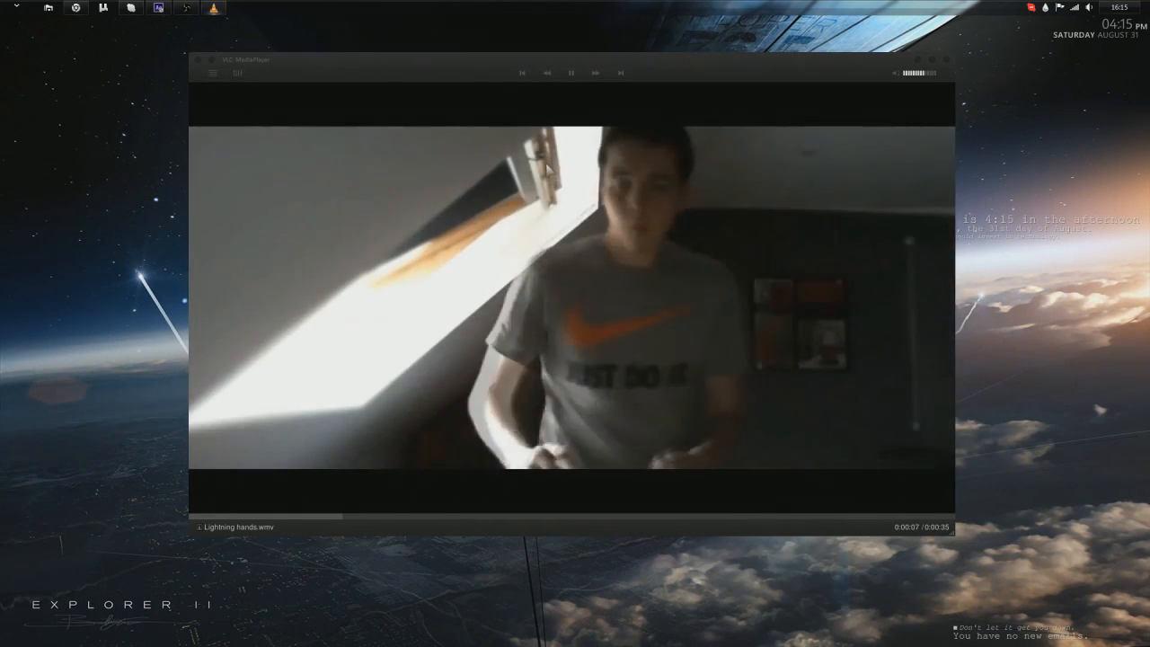
{"action": "double_click", "coordinate": [549, 169]}
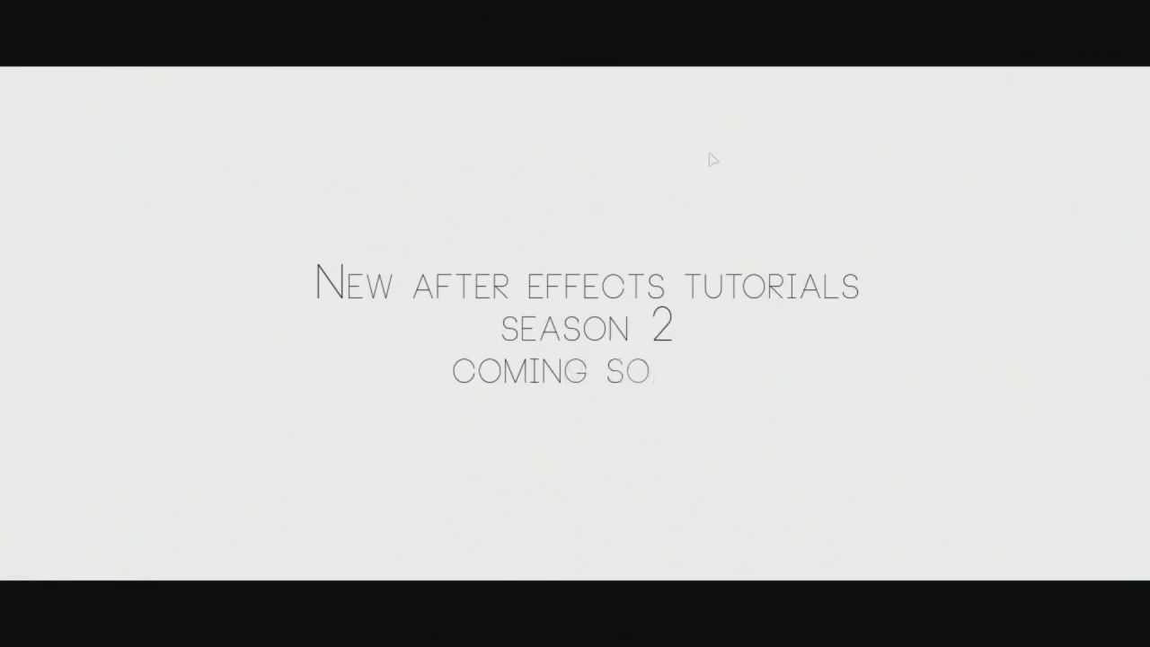
{"action": "double_click", "coordinate": [713, 159]}
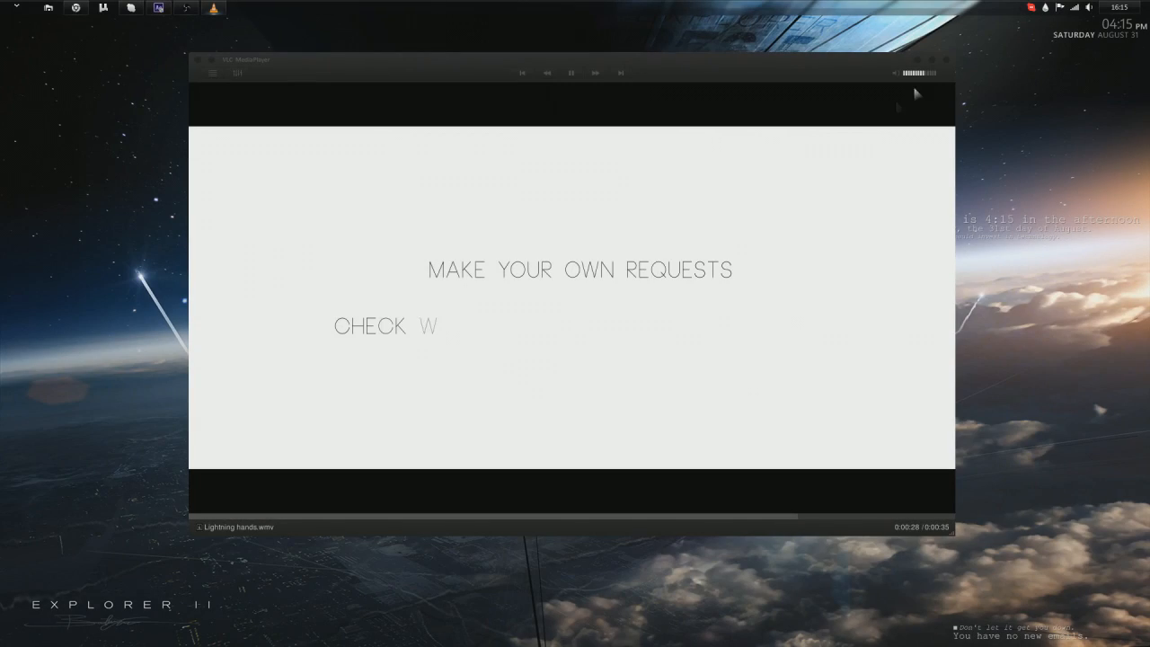
{"action": "left_click", "coordinate": [946, 61]}
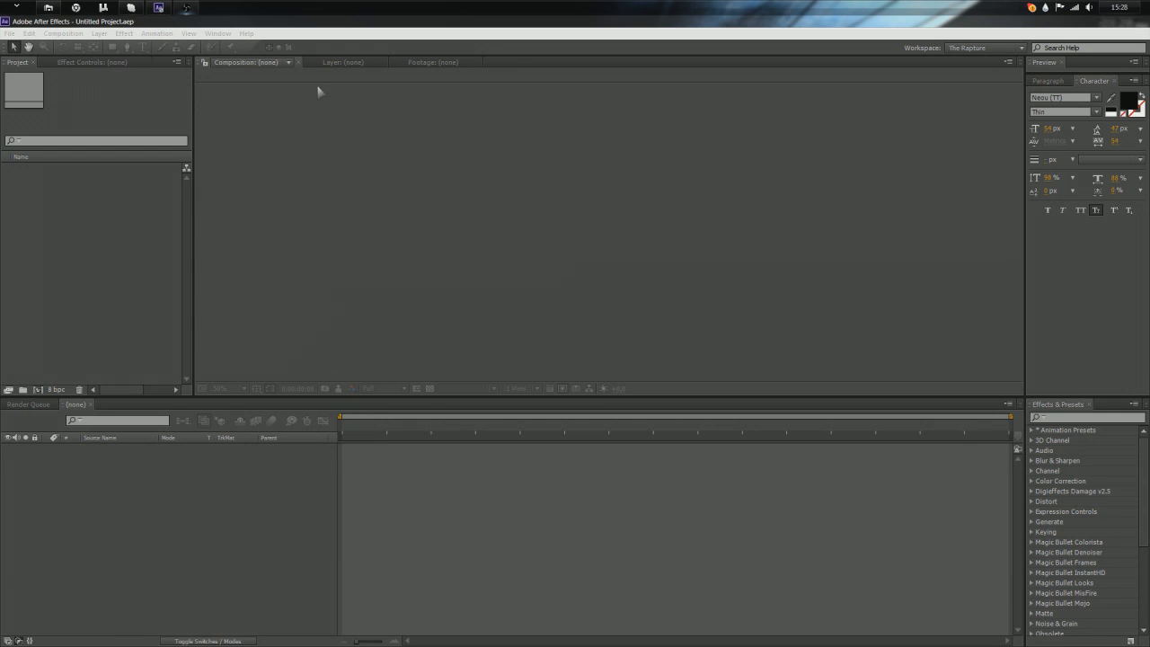
{"action": "left_click", "coordinate": [78, 8]}
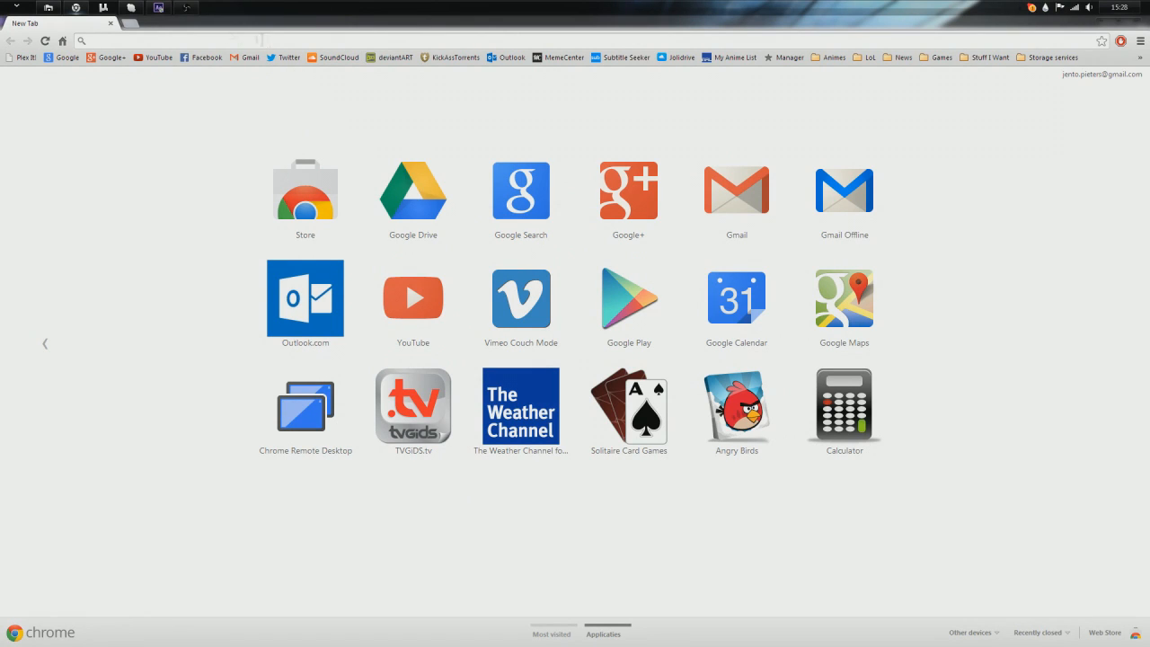
{"action": "left_click", "coordinate": [158, 8]}
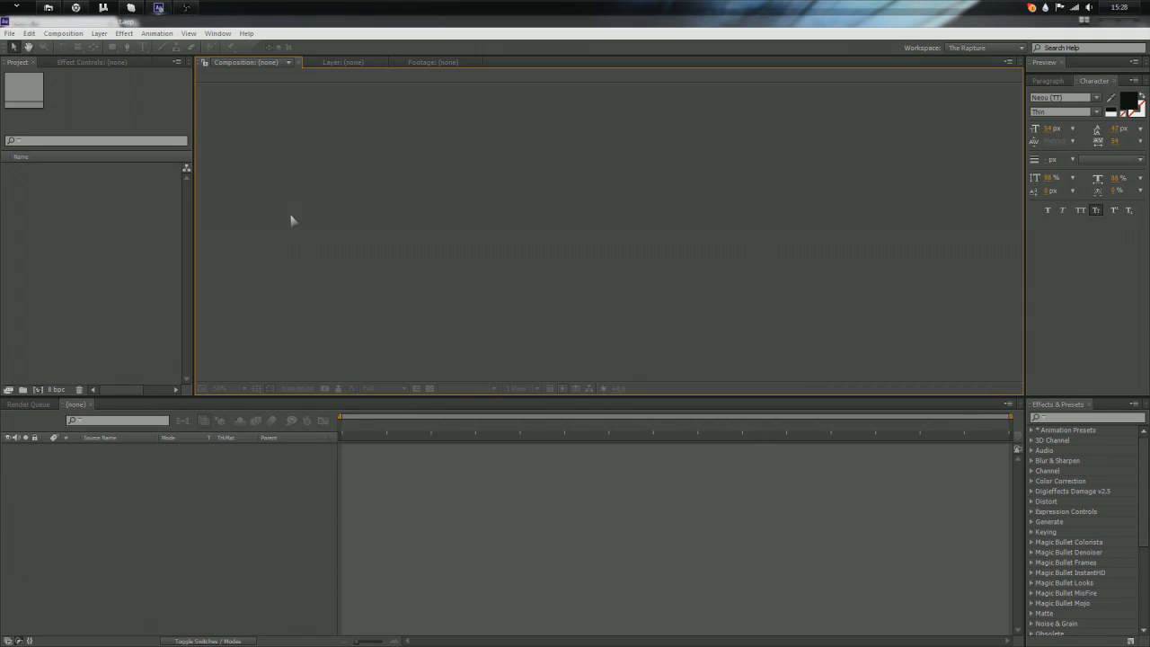
Step: Open the After Effects script editor to view its empty source window, and close it again
{"action": "left_click", "coordinate": [9, 33]}
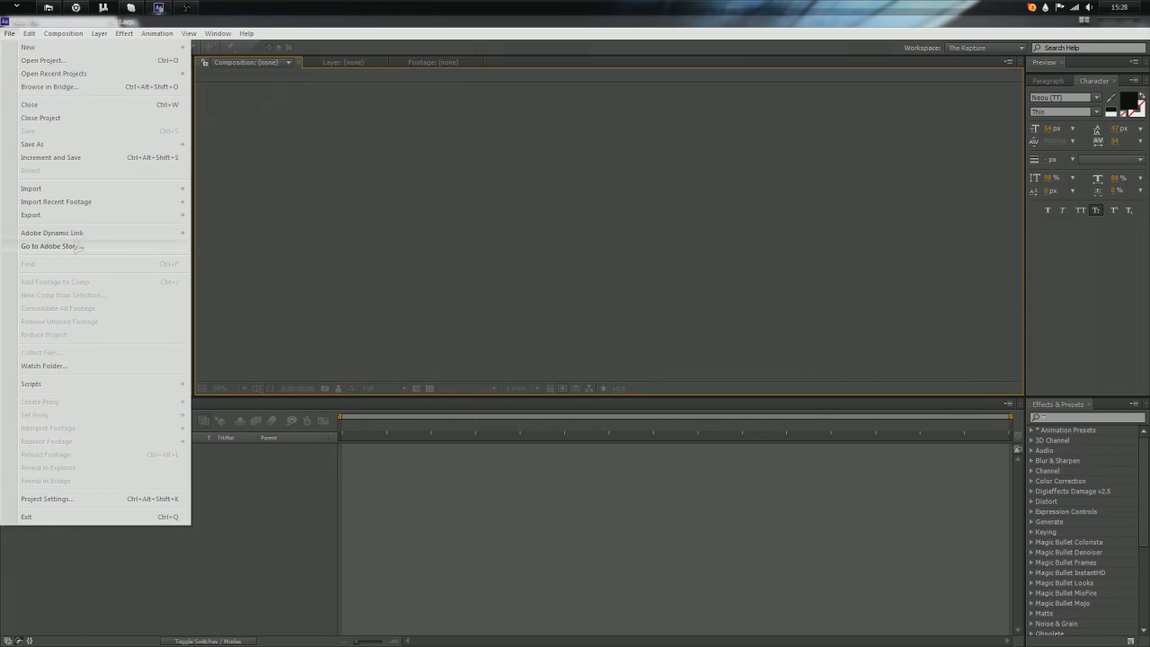
{"action": "mouse_move", "coordinate": [80, 380]}
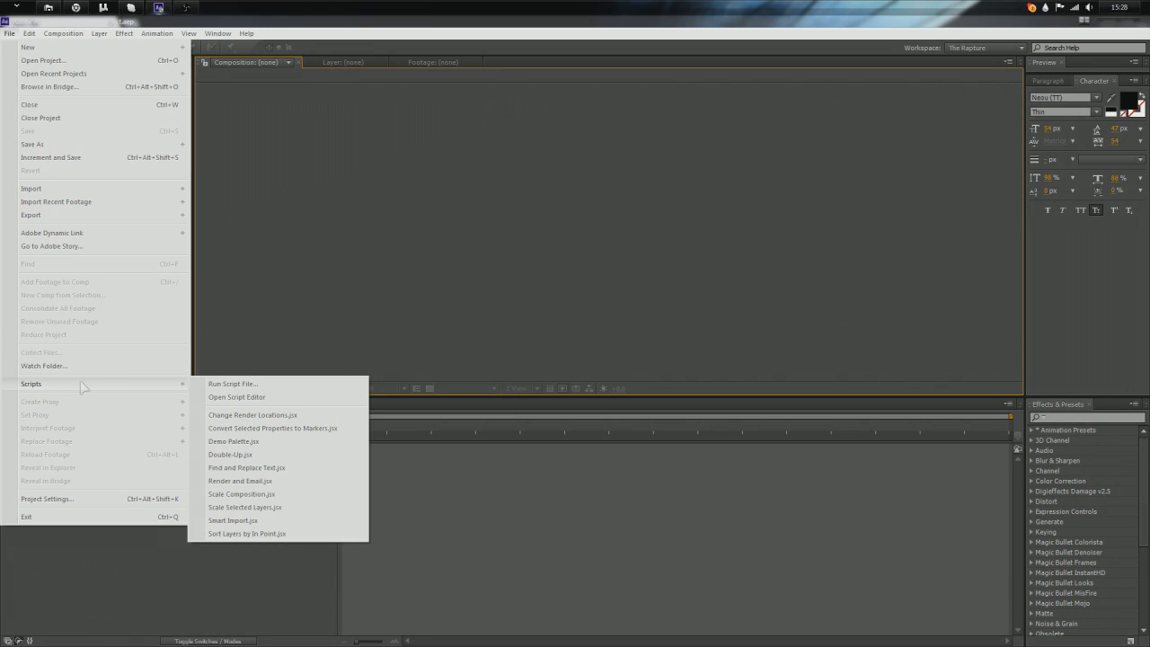
{"action": "left_click", "coordinate": [239, 396]}
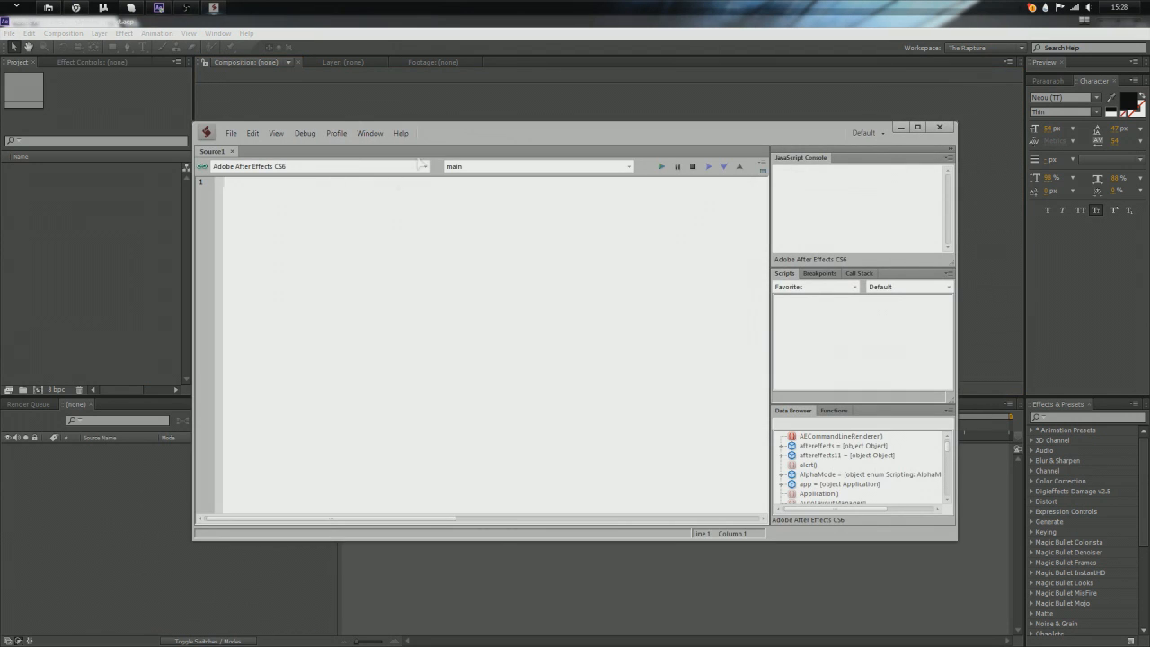
{"action": "left_click_drag", "start_coordinate": [517, 135], "coordinate": [532, 117]}
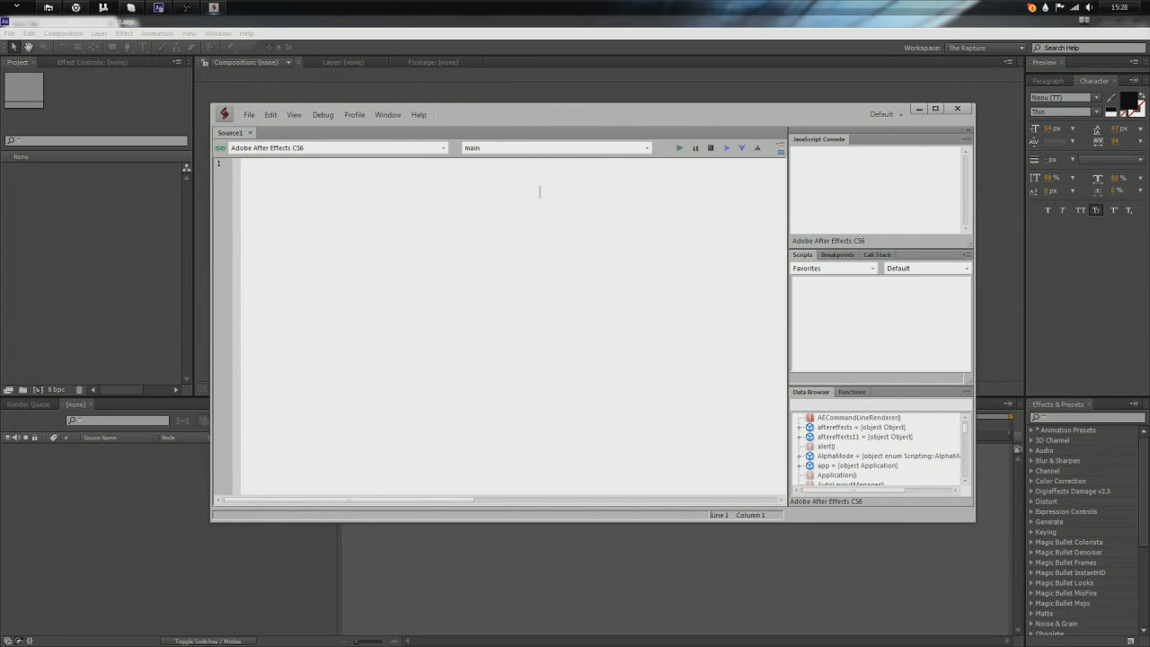
{"action": "left_click", "coordinate": [957, 108]}
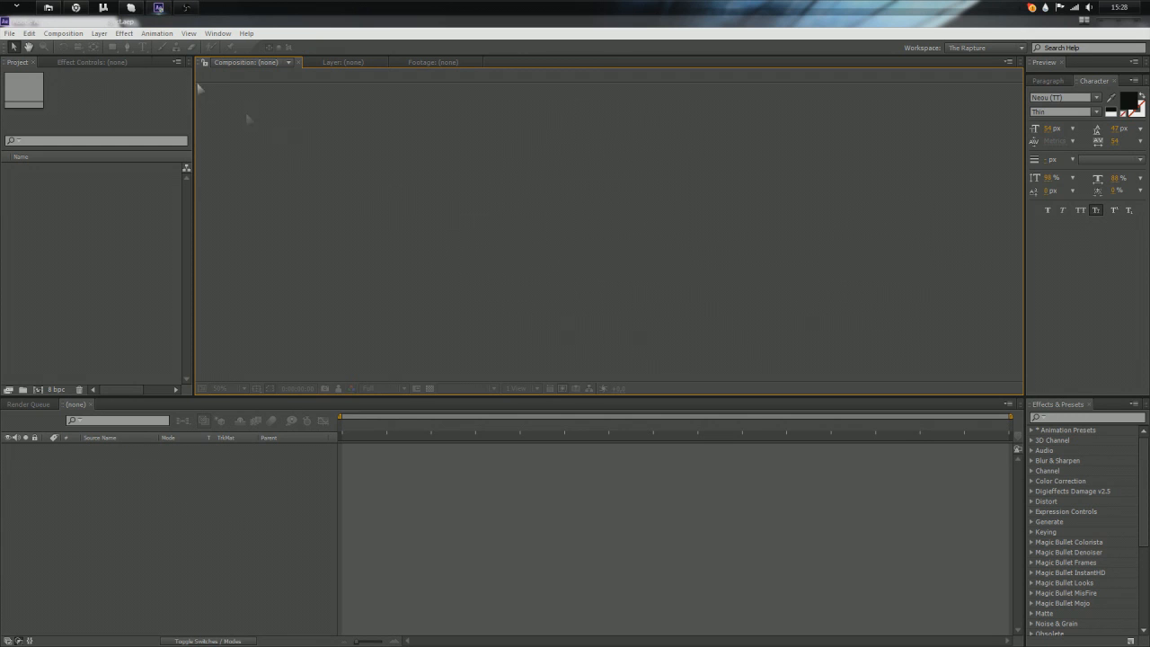
Step: Switch to Chrome and open the creativedojo.net page "Introducing the InstaFilm Script" from the browsing history, viewing its download section
{"action": "left_click", "coordinate": [76, 7]}
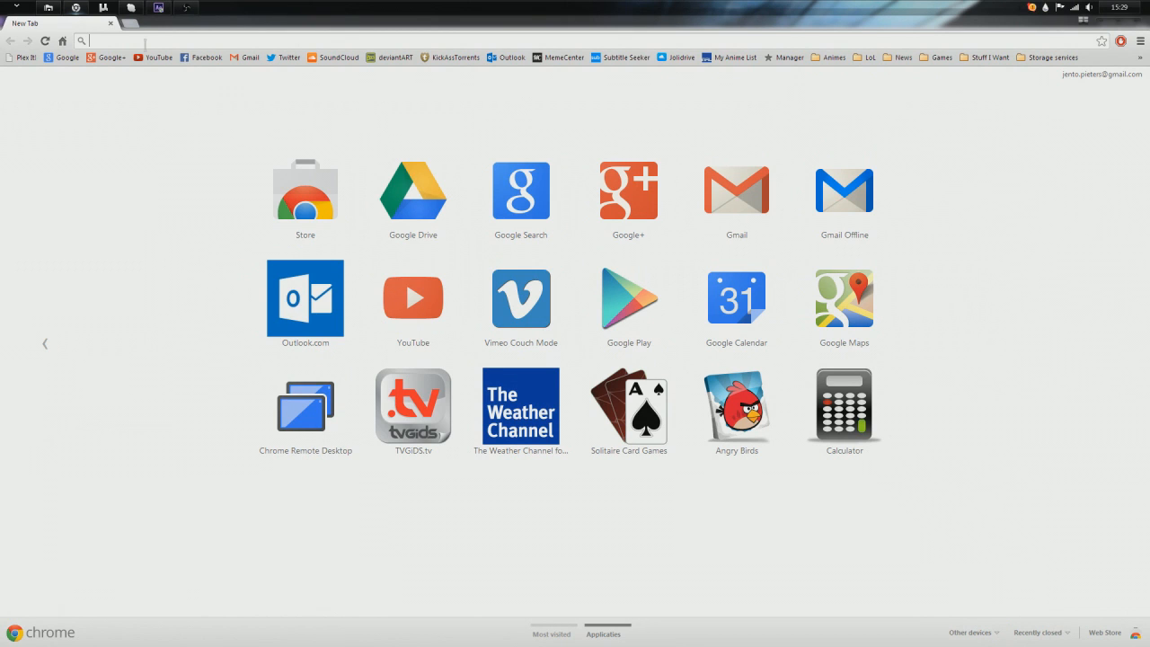
{"action": "key", "text": "ctrl+h"}
{"action": "left_click", "coordinate": [217, 216]}
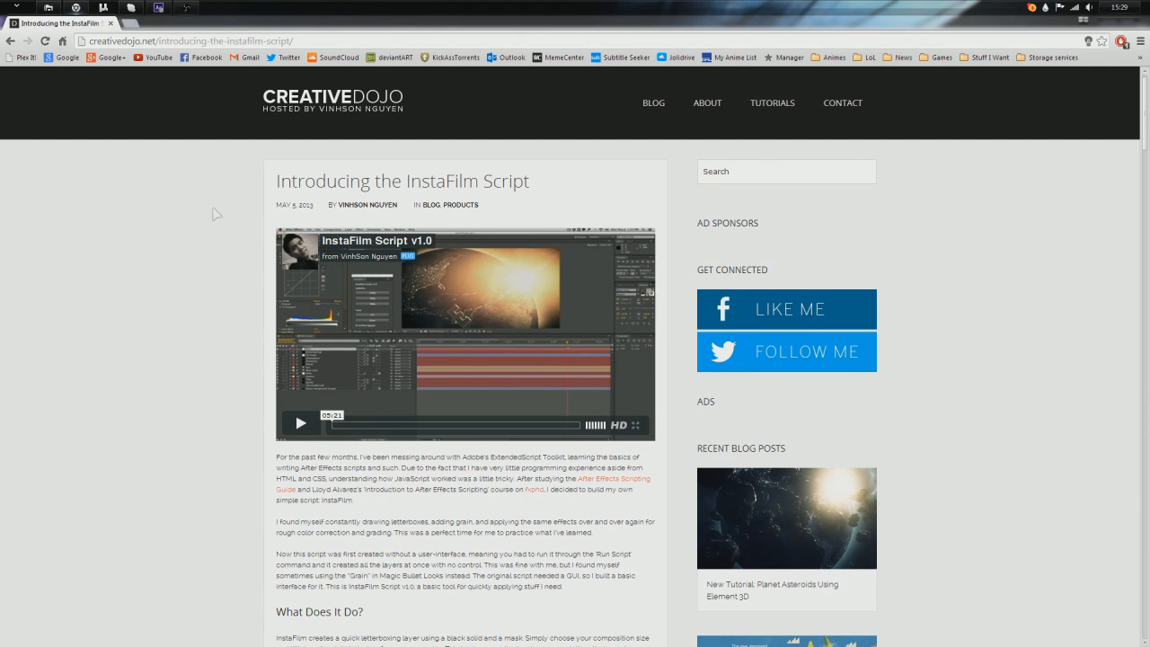
{"action": "scroll", "coordinate": [215, 211], "scroll_direction": "down", "scroll_amount": 3}
{"action": "scroll", "coordinate": [216, 210], "scroll_direction": "down", "scroll_amount": 3}
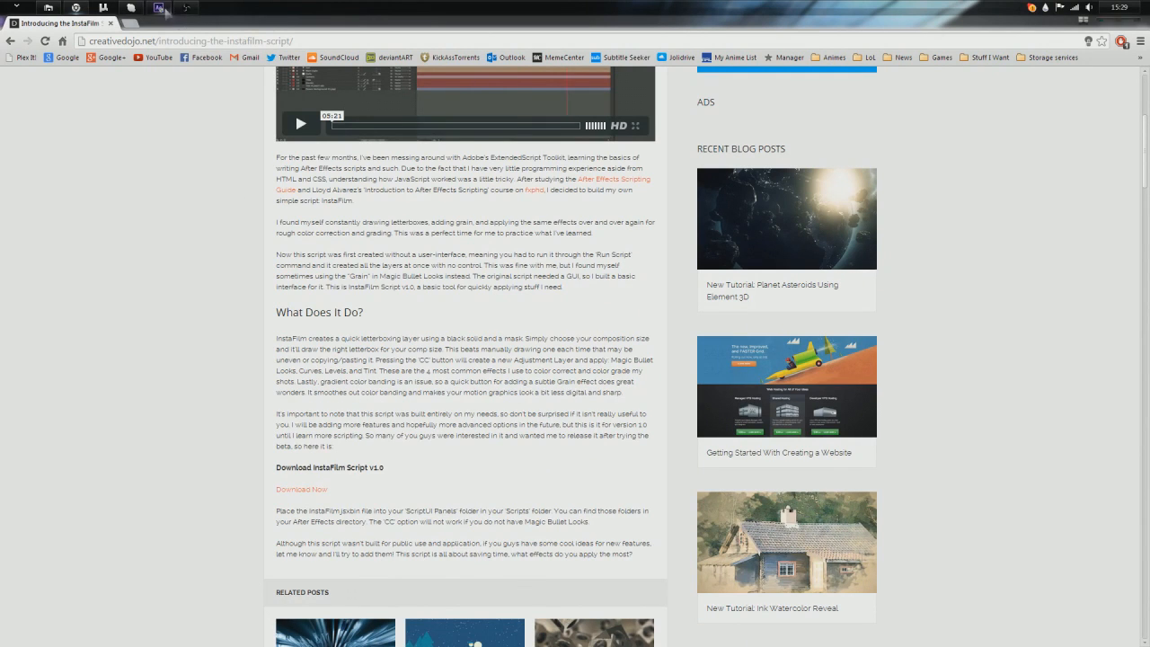
{"action": "left_click", "coordinate": [159, 8]}
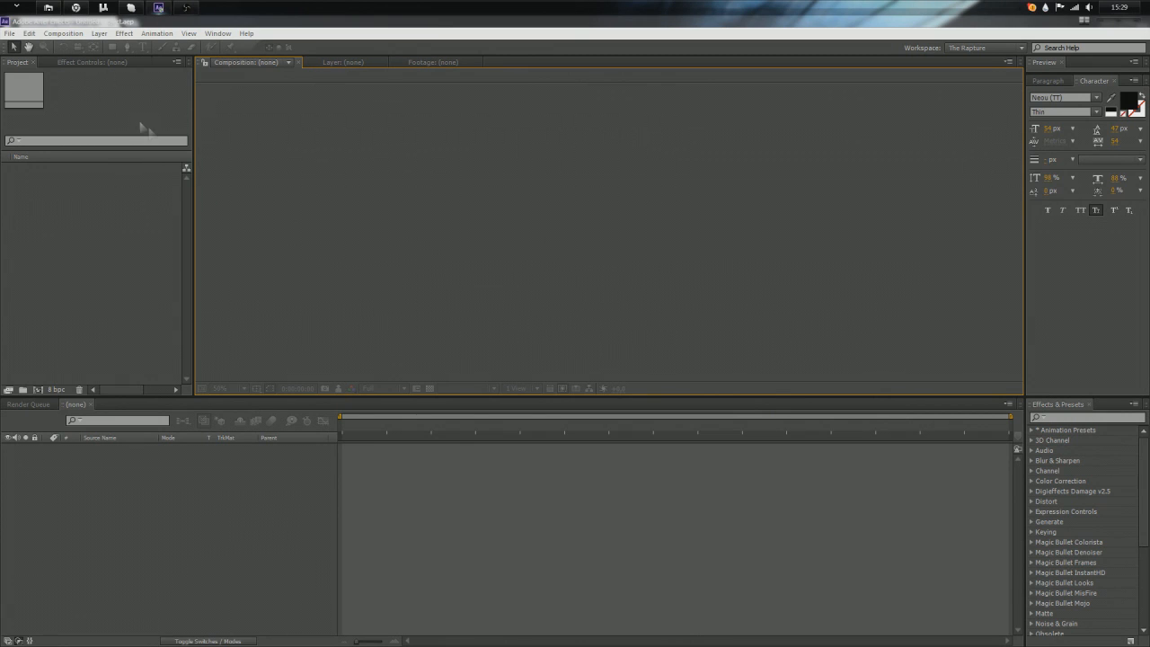
{"action": "left_click", "coordinate": [49, 8]}
{"action": "left_click", "coordinate": [759, 92]}
{"action": "left_click", "coordinate": [149, 214]}
{"action": "left_click", "coordinate": [496, 206]}
{"action": "left_click", "coordinate": [18, 9]}
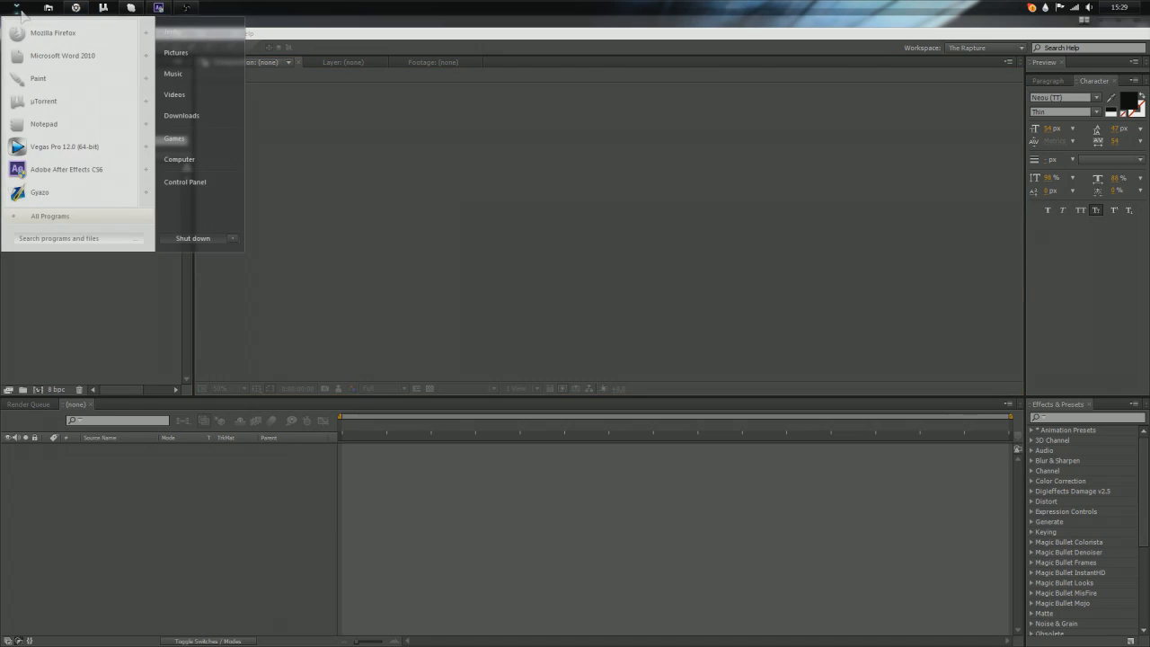
Step: Return to the InstaFilm article in Chrome and download InstaFilm Script v1.0
{"action": "left_click", "coordinate": [88, 9]}
{"action": "scroll", "coordinate": [208, 244], "scroll_direction": "up", "scroll_amount": 5}
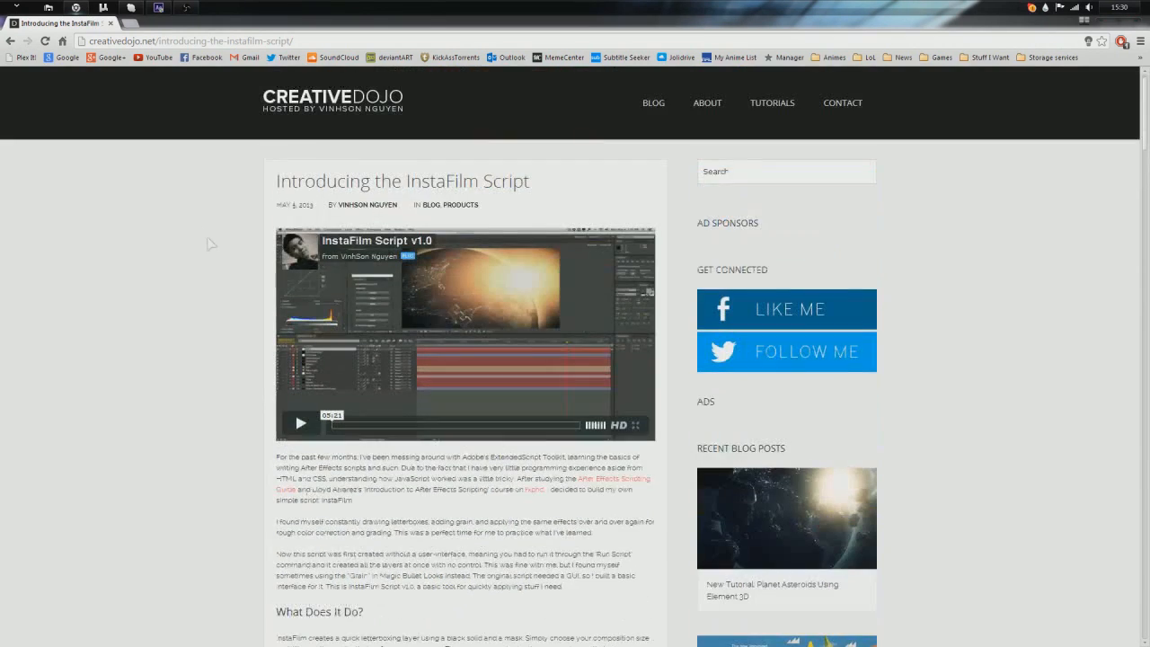
{"action": "scroll", "coordinate": [295, 410], "scroll_direction": "down", "scroll_amount": 4}
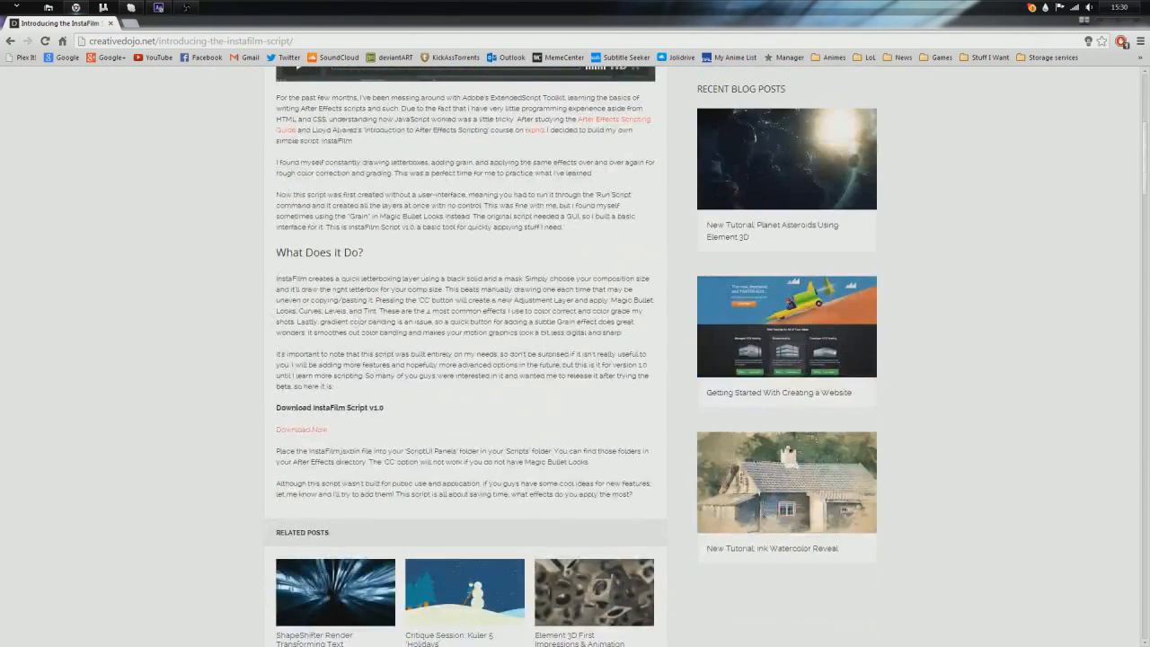
{"action": "left_click", "coordinate": [303, 430]}
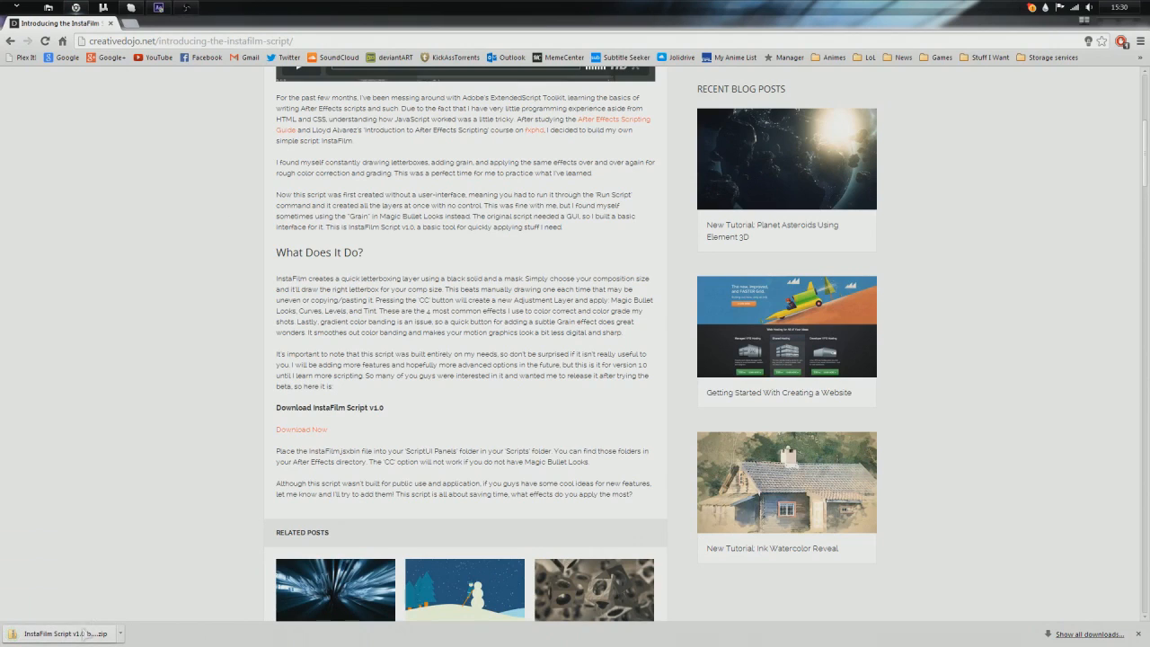
Step: Show the downloaded InstaFilm zip in its folder and open the InstaFilm Script v1.0 by CreativeDojo folder inside it
{"action": "left_click", "coordinate": [119, 633]}
{"action": "left_click", "coordinate": [171, 604]}
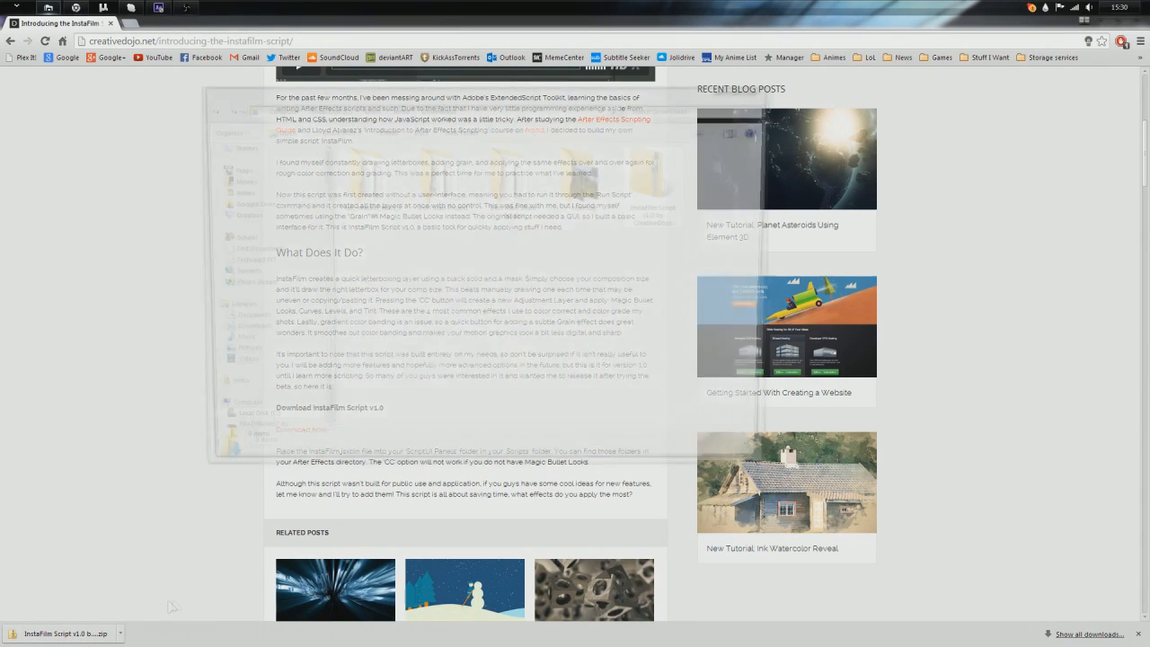
{"action": "double_click", "coordinate": [657, 188]}
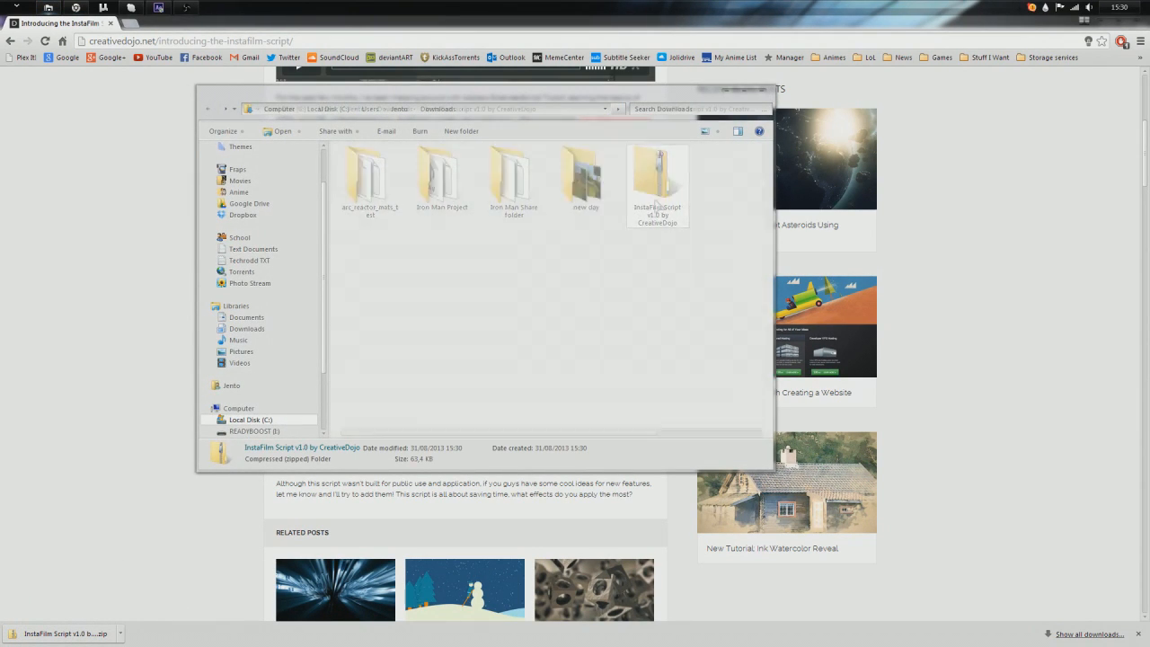
{"action": "left_click", "coordinate": [429, 180]}
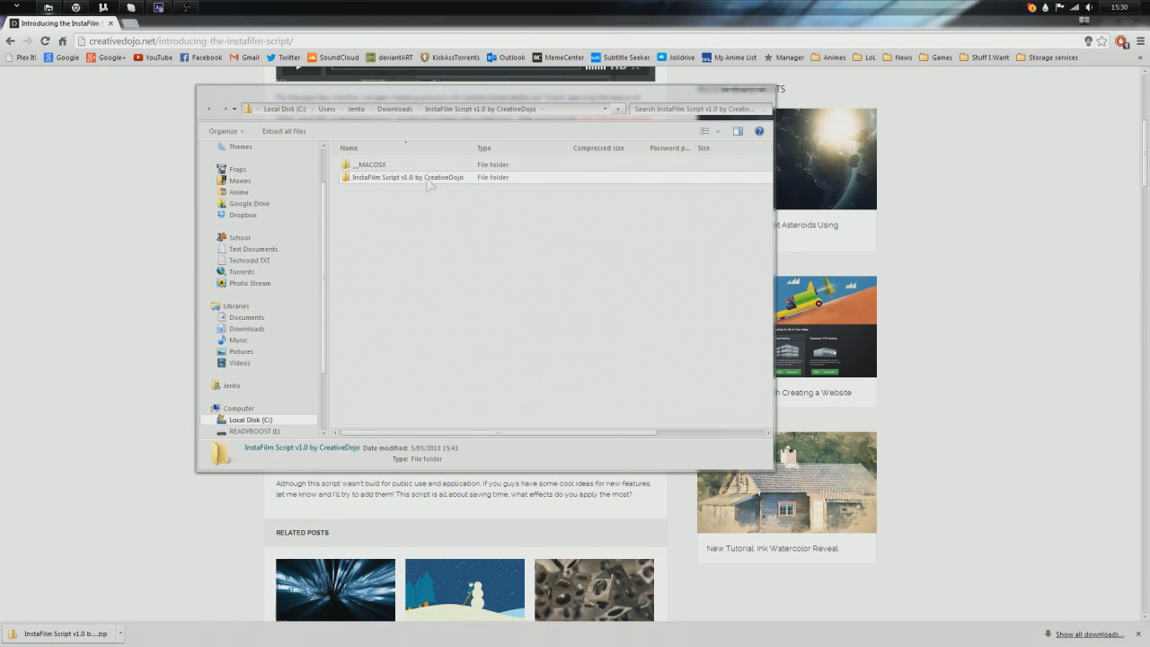
{"action": "double_click", "coordinate": [428, 181]}
Step: Copy the InstaFilm JavaScript binary file from the opened archive folder
{"action": "left_click", "coordinate": [417, 202]}
{"action": "left_click", "coordinate": [387, 179]}
{"action": "left_click", "coordinate": [384, 190]}
{"action": "left_click", "coordinate": [400, 203]}
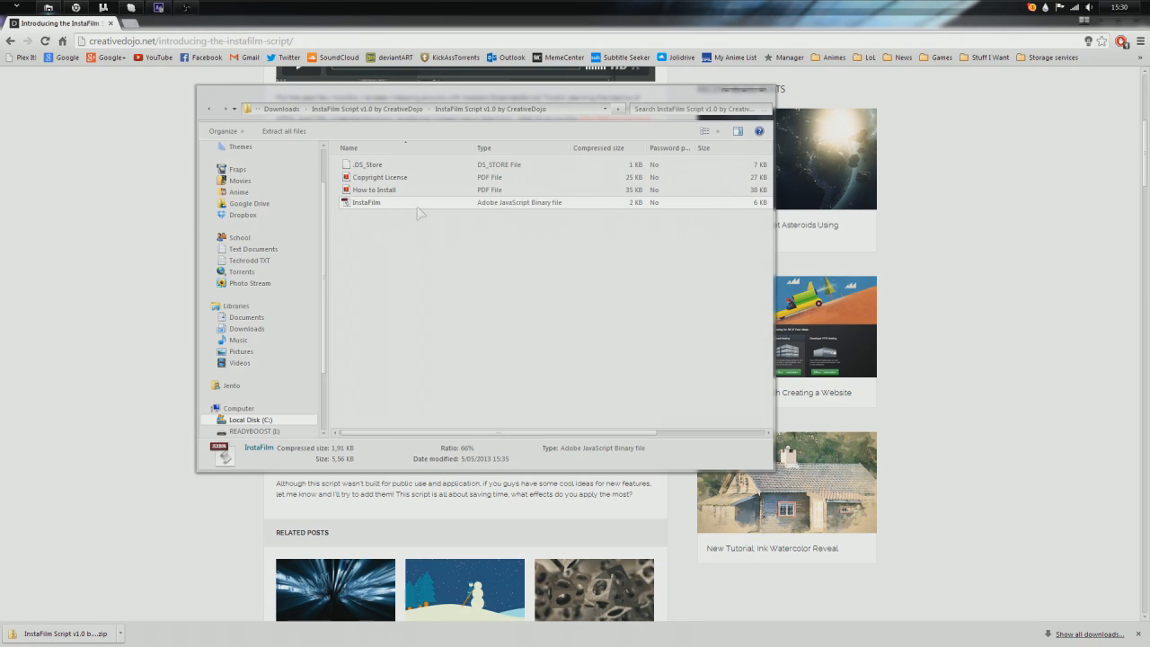
{"action": "right_click", "coordinate": [418, 204]}
{"action": "left_click", "coordinate": [440, 241]}
Step: Go to the folder C:\Program Files\Adobe\Adobe After Effects CS6\Support Files\Scripts
{"action": "scroll", "coordinate": [326, 367], "scroll_direction": "down", "scroll_amount": 1}
{"action": "left_click", "coordinate": [272, 387]}
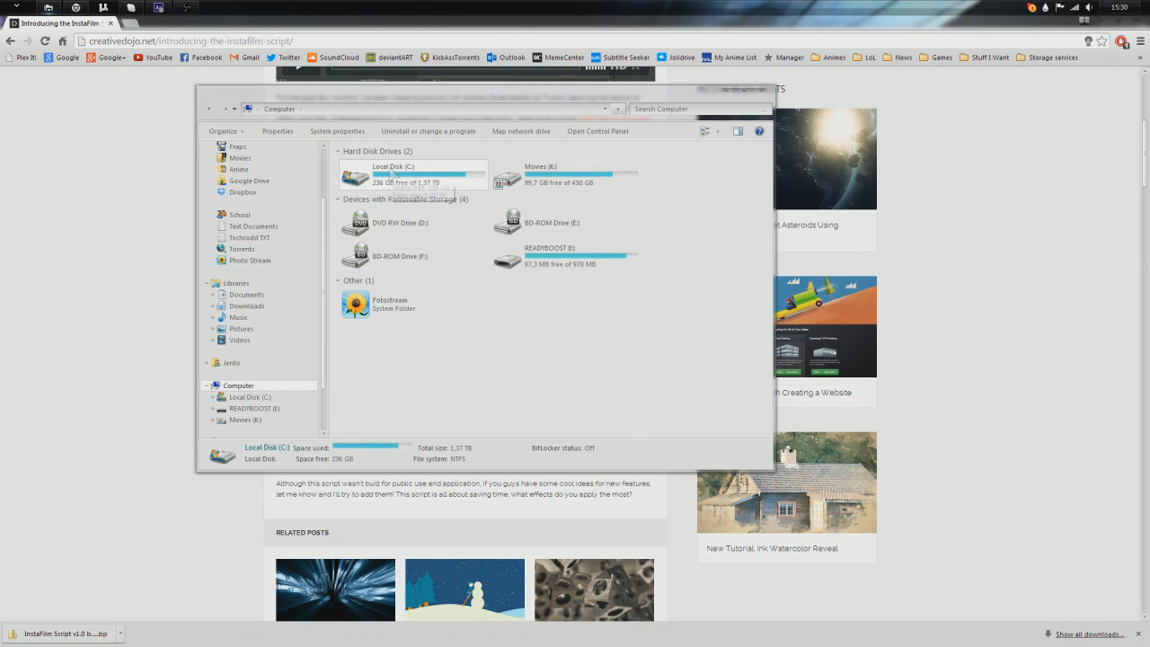
{"action": "double_click", "coordinate": [392, 173]}
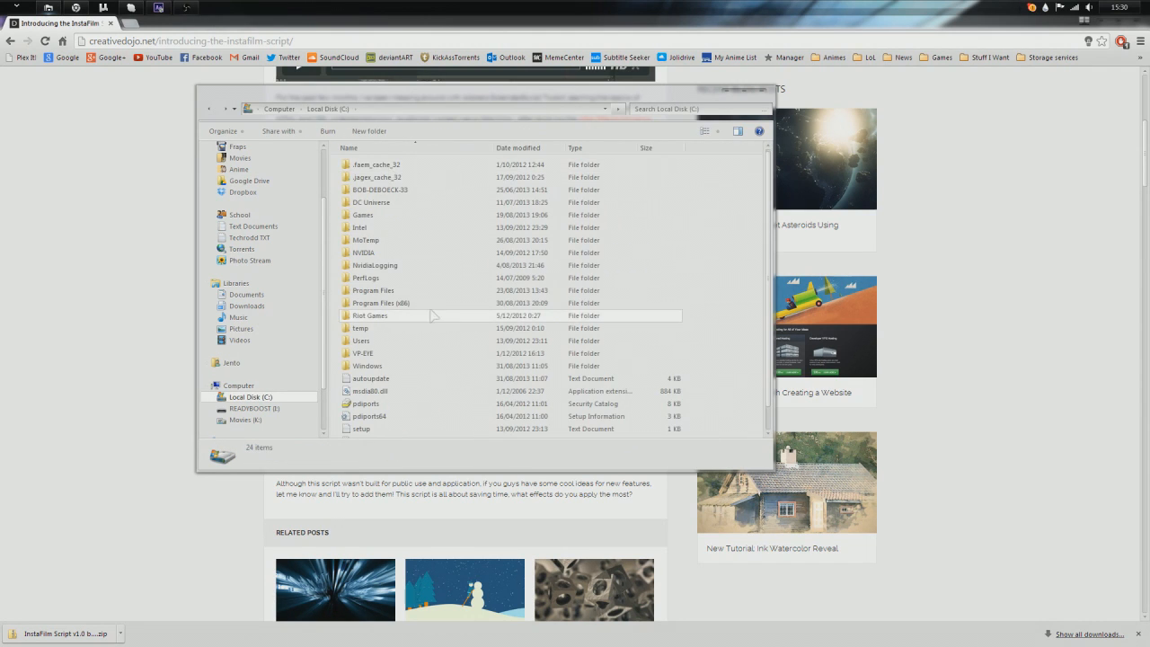
{"action": "double_click", "coordinate": [372, 290]}
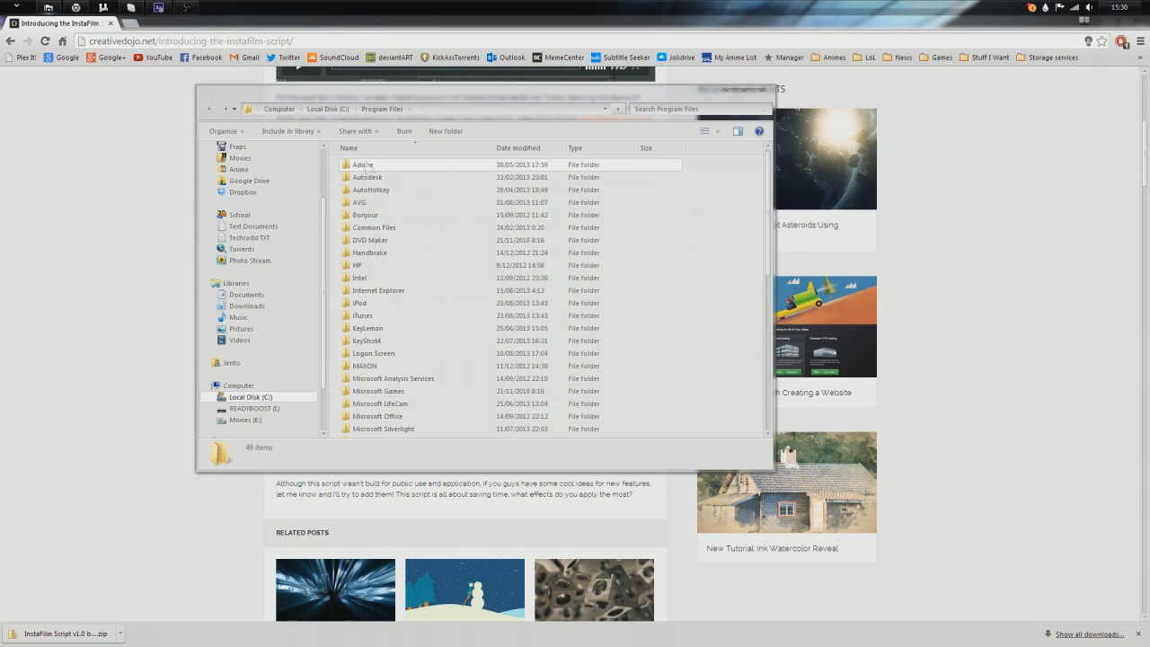
{"action": "double_click", "coordinate": [367, 166]}
{"action": "left_click", "coordinate": [381, 191]}
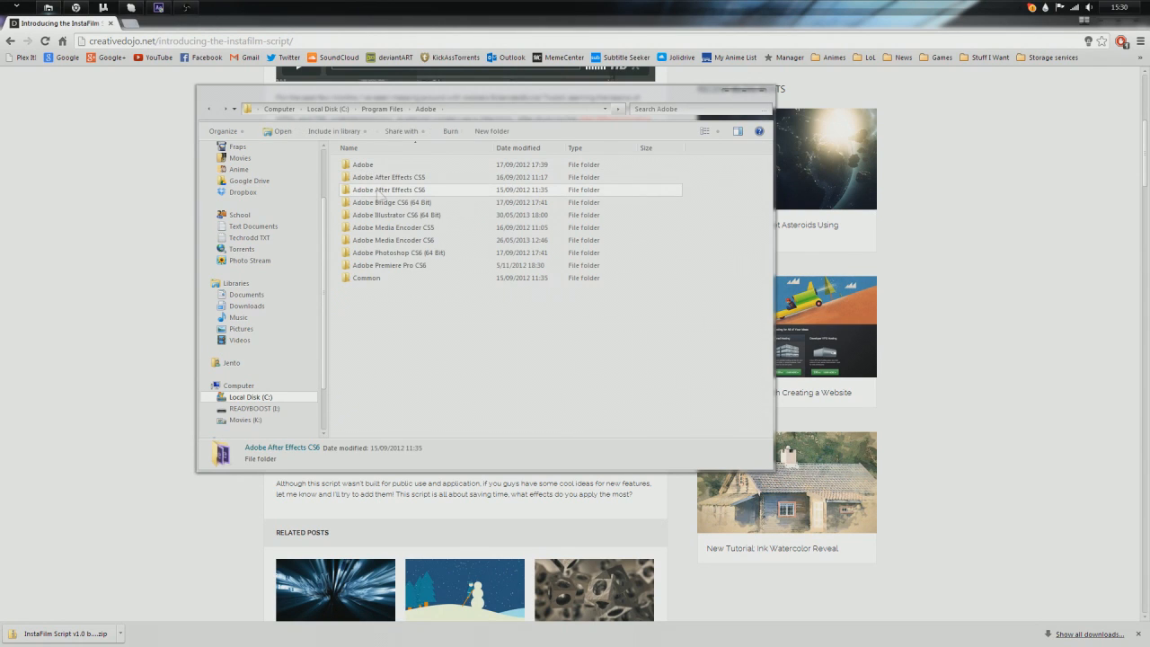
{"action": "double_click", "coordinate": [381, 191]}
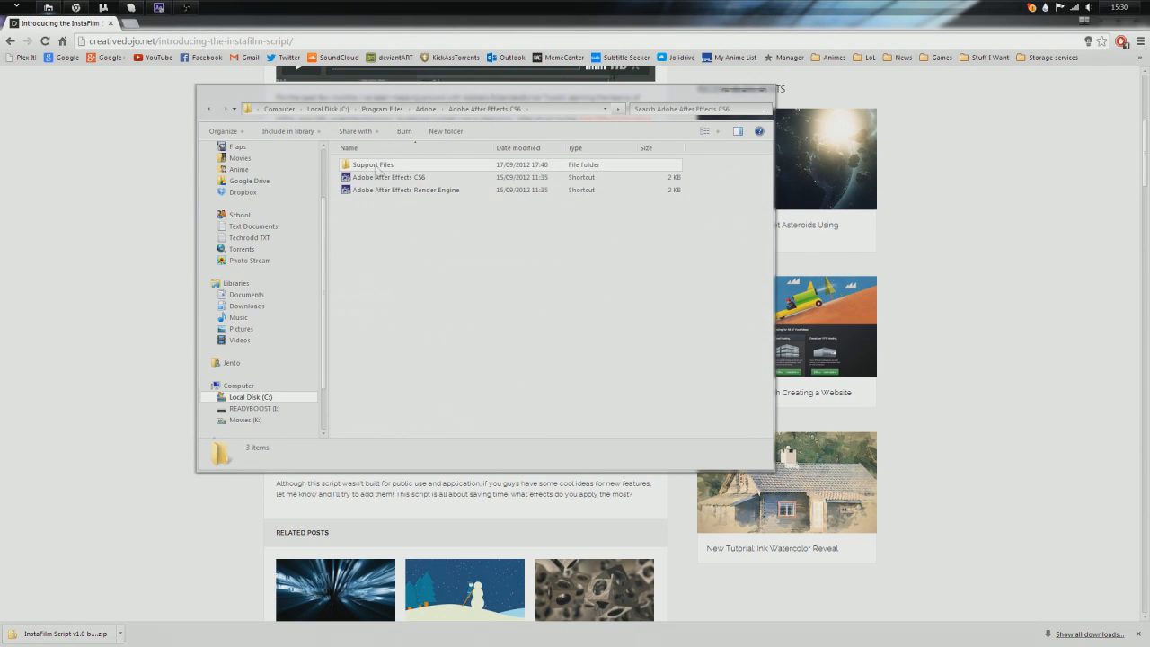
{"action": "double_click", "coordinate": [375, 167]}
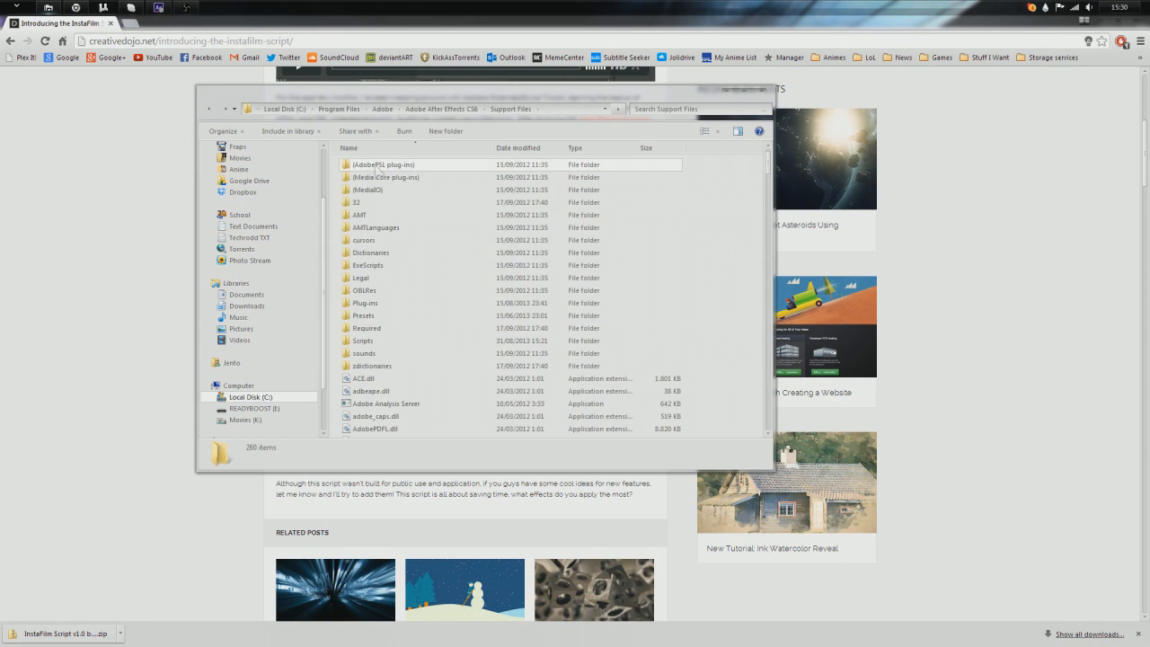
{"action": "double_click", "coordinate": [385, 342]}
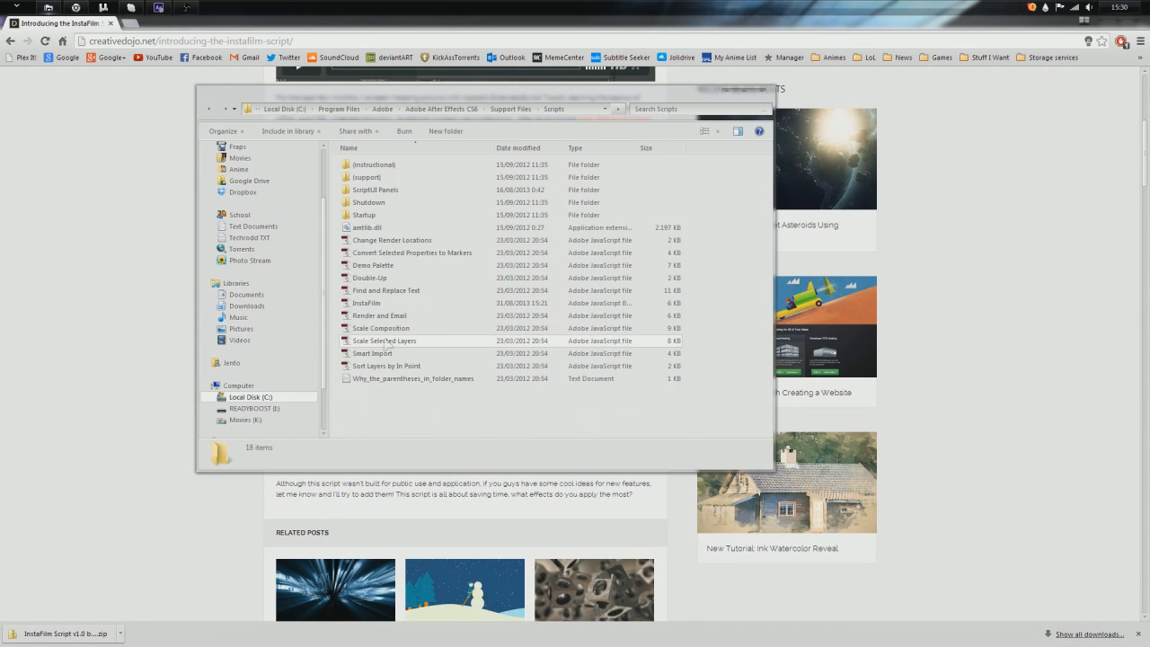
Step: Paste InstaFilm.jsxbin into the Scripts folder, replacing the existing copy with administrator permission, and close the folder window
{"action": "right_click", "coordinate": [406, 424]}
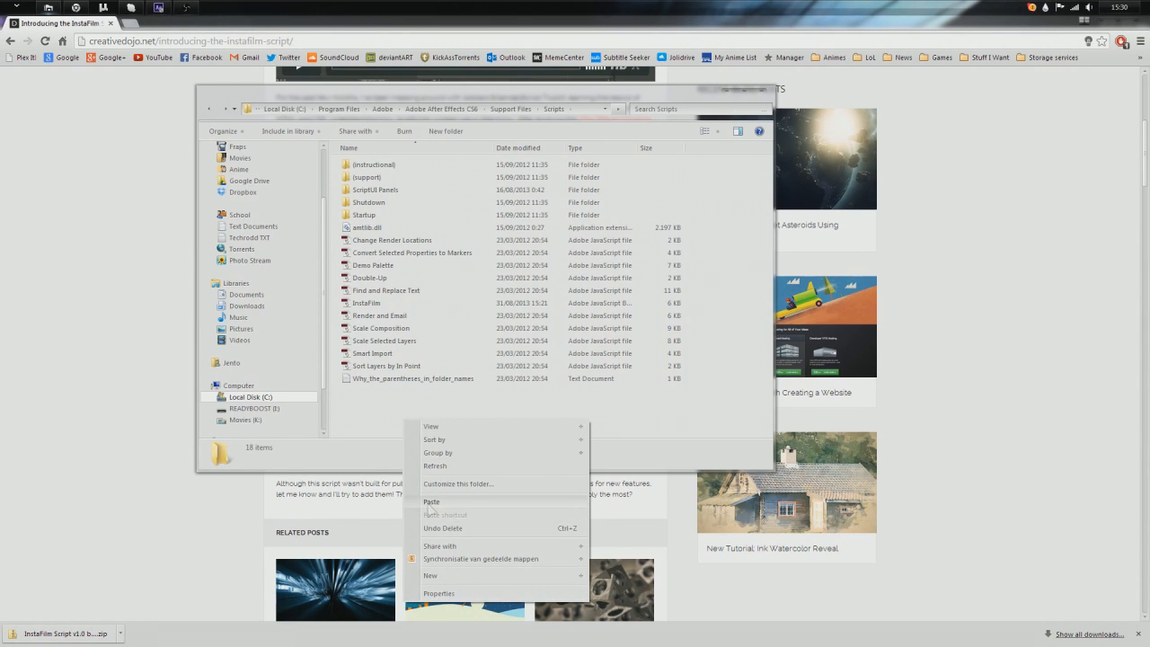
{"action": "left_click", "coordinate": [431, 502]}
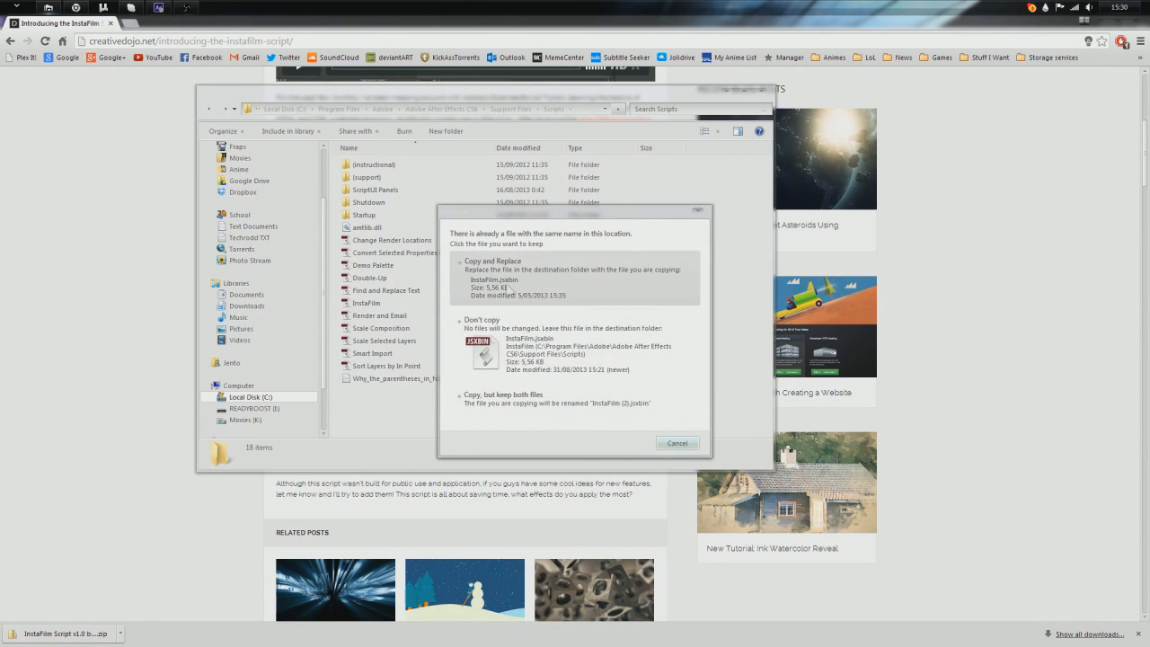
{"action": "left_click", "coordinate": [482, 290]}
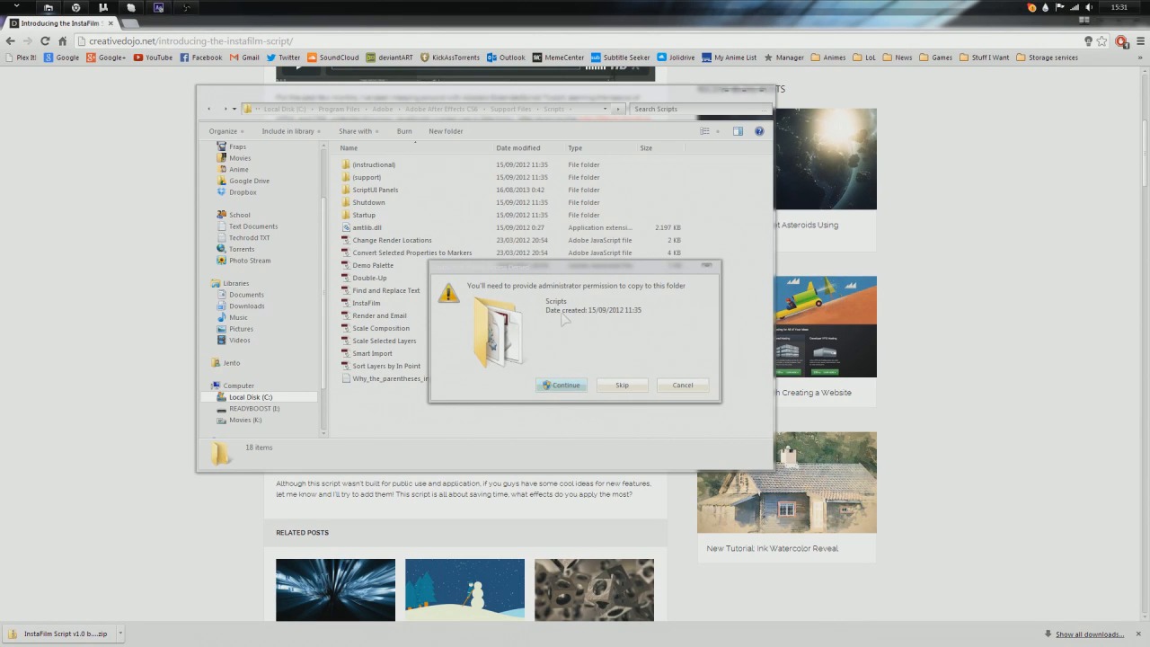
{"action": "left_click", "coordinate": [552, 387]}
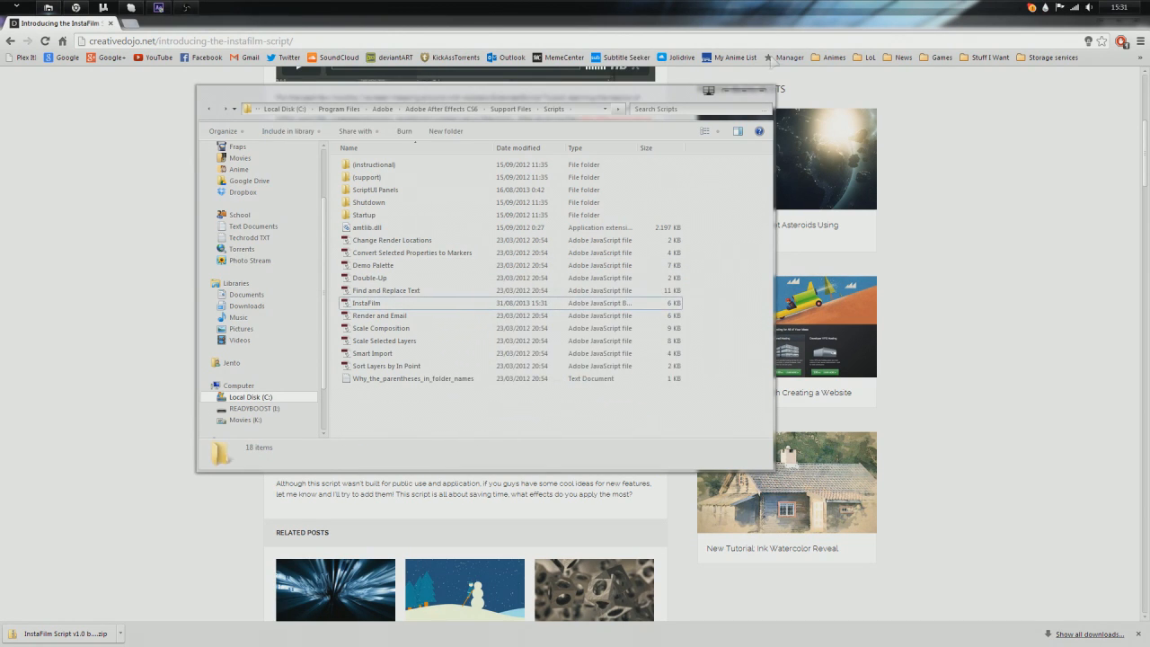
{"action": "left_click", "coordinate": [765, 94]}
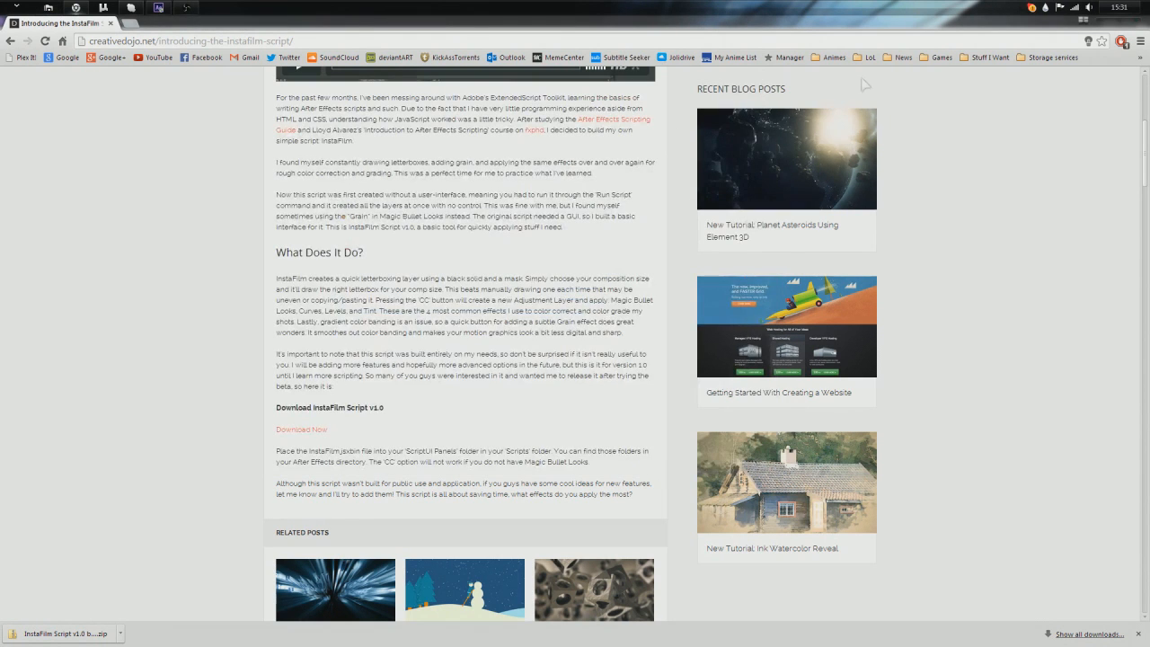
Step: Switch to After Effects and create a new composition named Comp 1 with the HDV 1080 29.97 preset
{"action": "left_click", "coordinate": [1083, 20]}
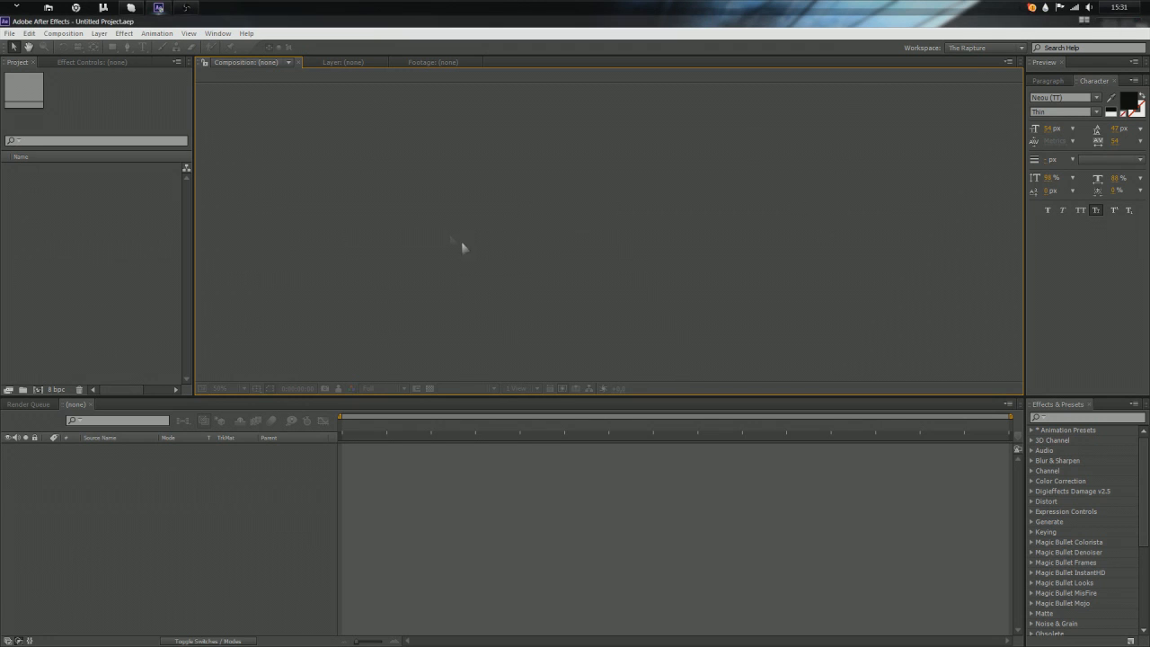
{"action": "left_click", "coordinate": [133, 275]}
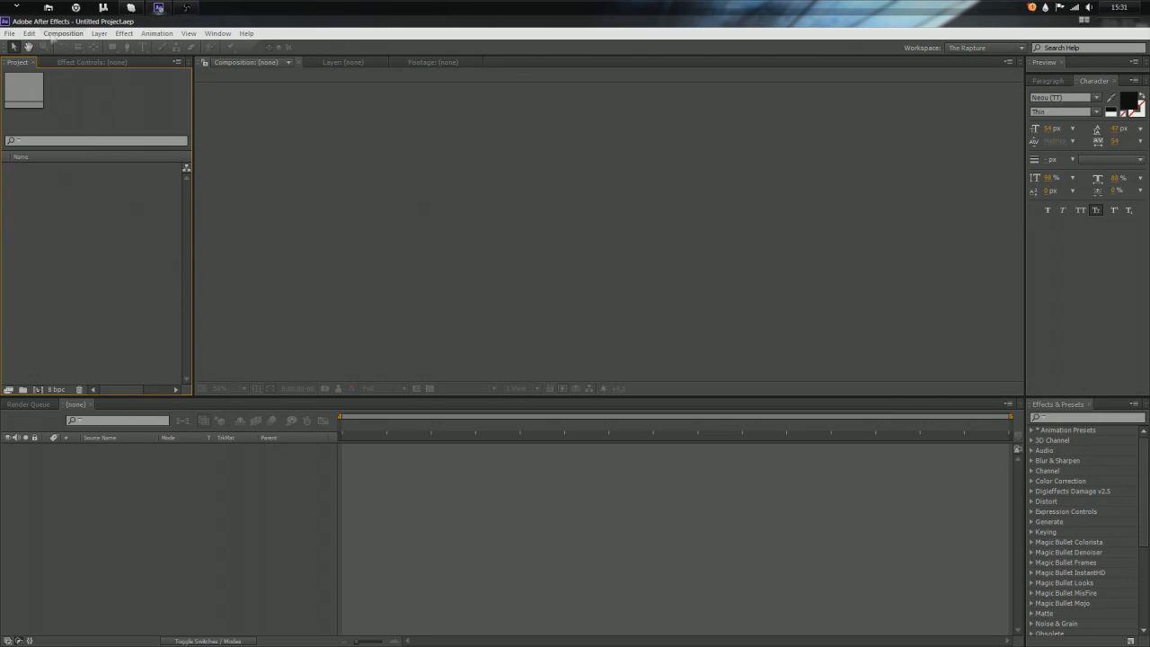
{"action": "left_click", "coordinate": [55, 36]}
{"action": "left_click", "coordinate": [85, 46]}
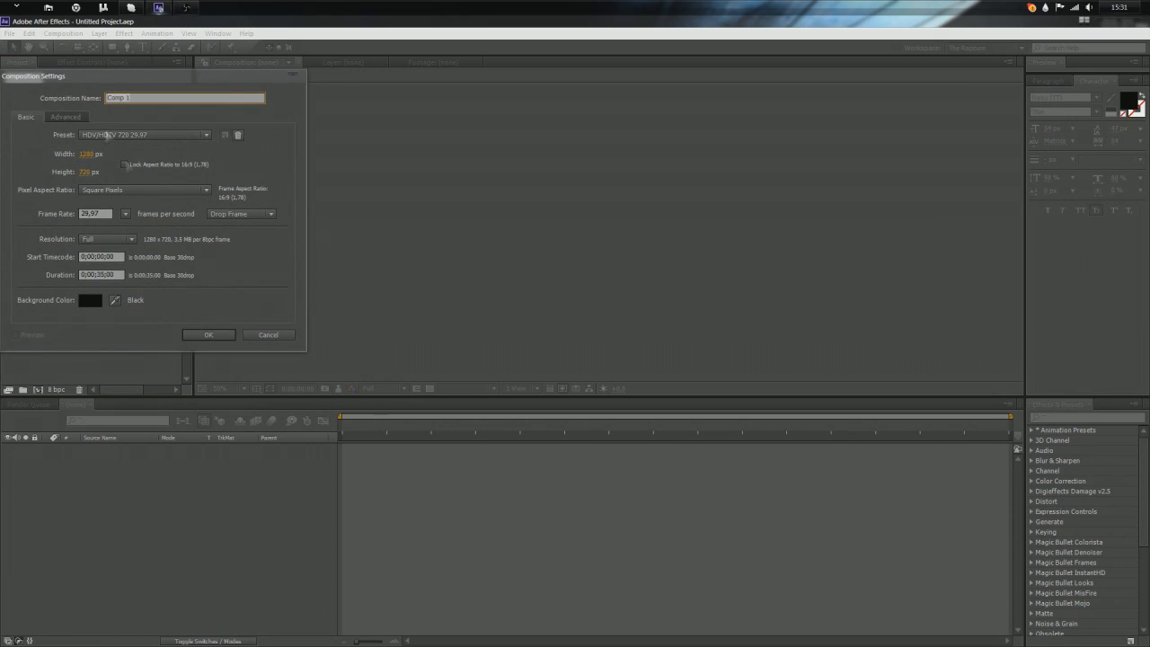
{"action": "left_click", "coordinate": [131, 135]}
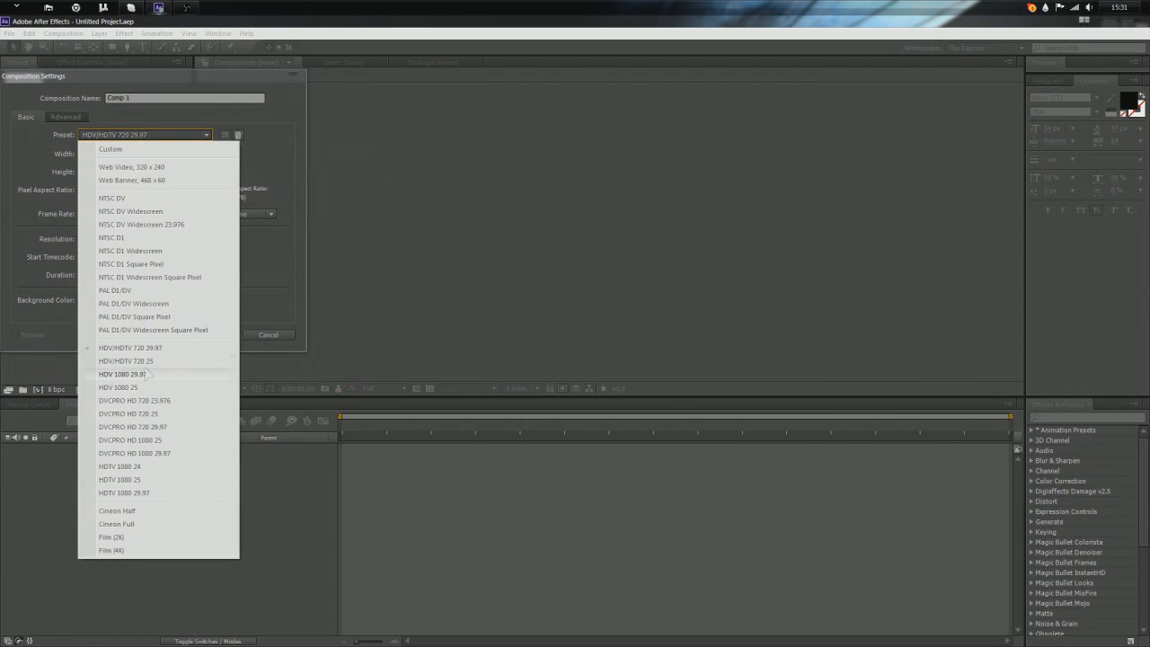
{"action": "left_click", "coordinate": [143, 373]}
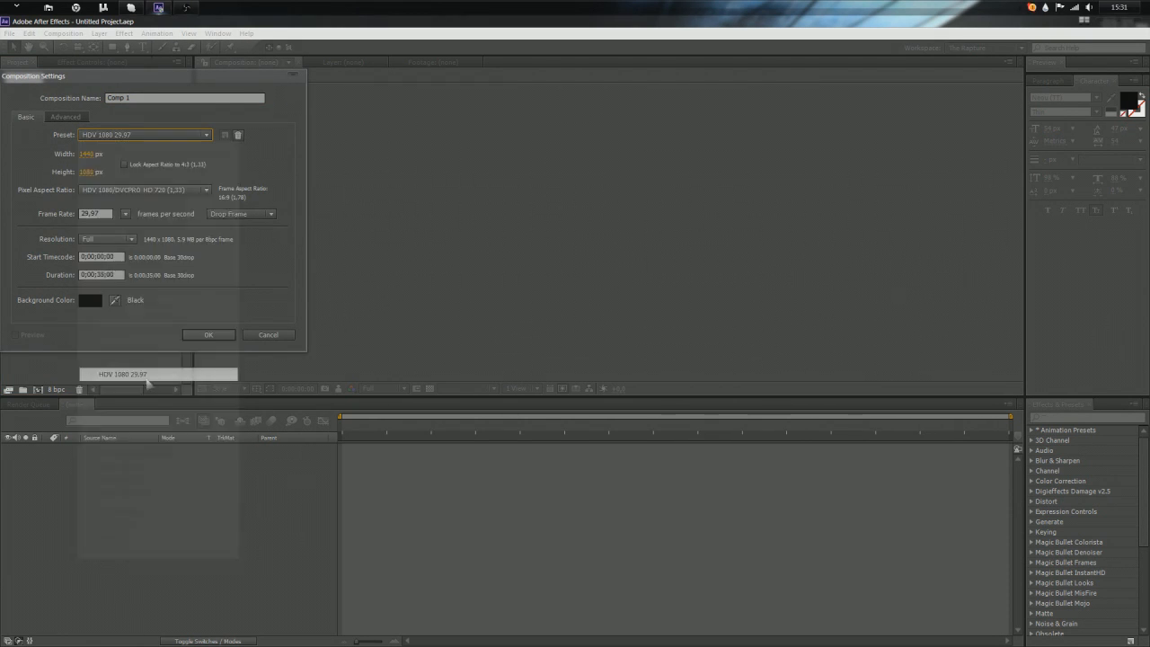
{"action": "left_click", "coordinate": [206, 334]}
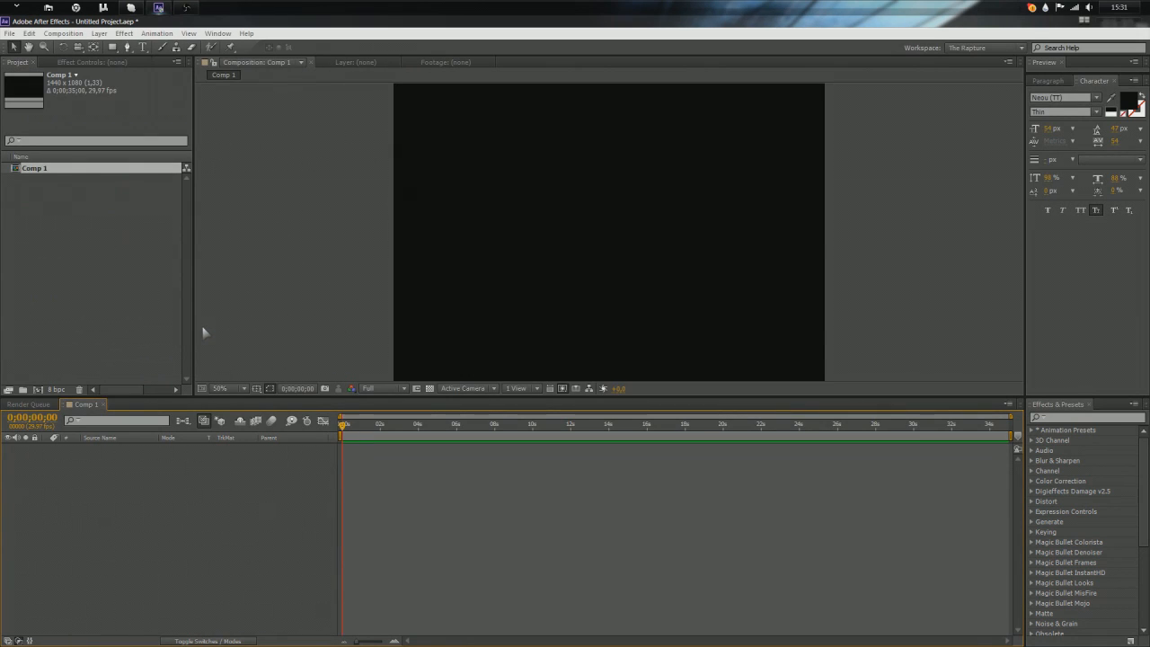
Step: Change the preset of Comp 1 to HDTV 1080 29.97 in its composition settings
{"action": "key", "text": "ctrl+k"}
{"action": "left_click", "coordinate": [154, 190]}
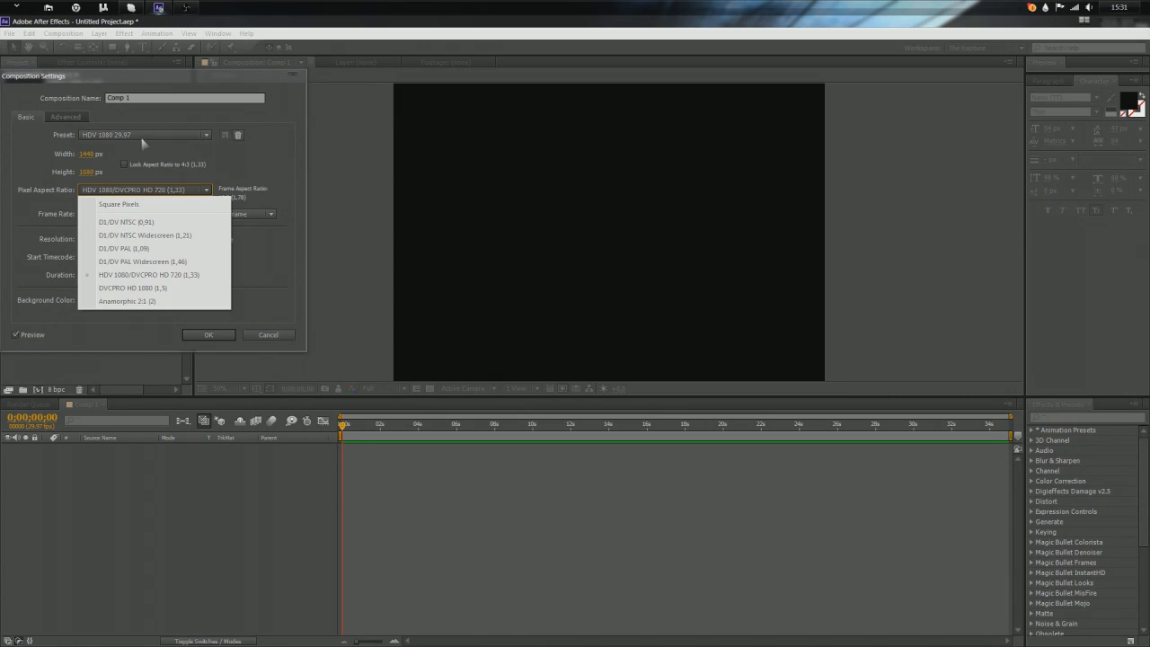
{"action": "left_click", "coordinate": [142, 137]}
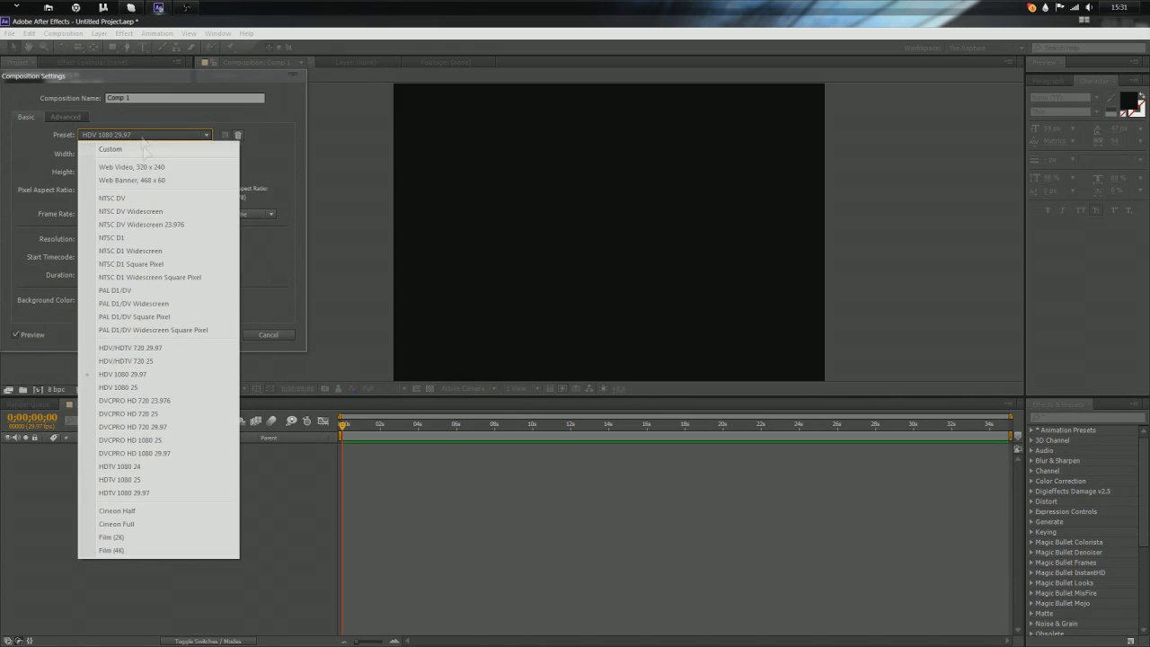
{"action": "left_click", "coordinate": [123, 494]}
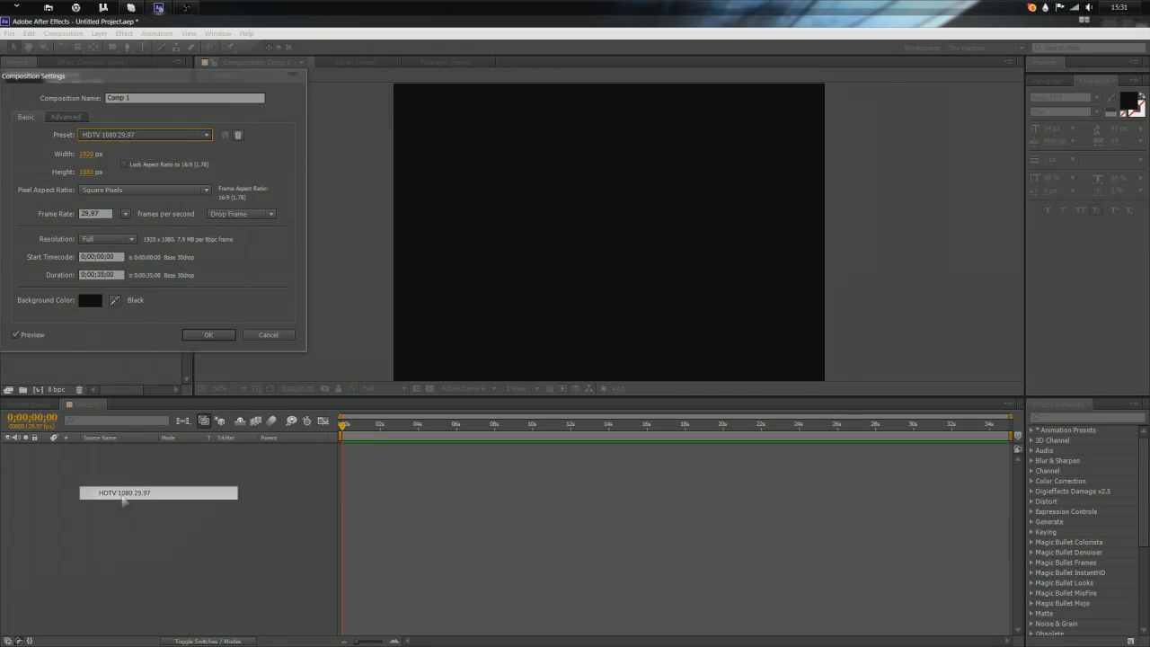
{"action": "left_click", "coordinate": [208, 335]}
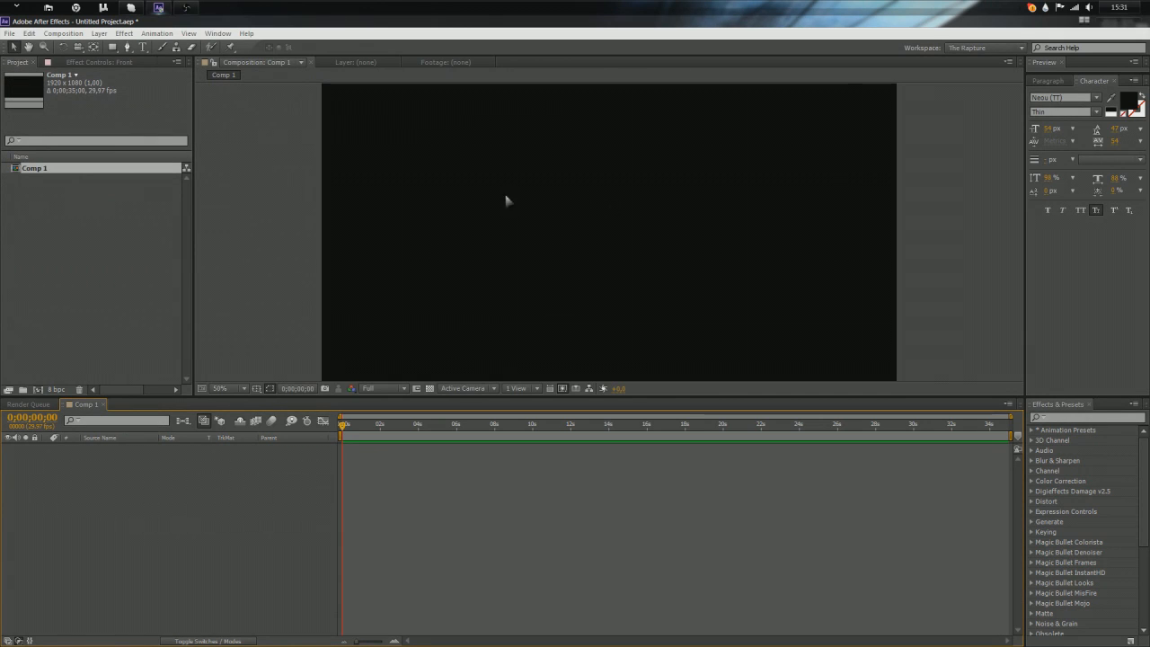
Step: Look over the available script commands and open the InstaFilm.jsxbin script panel in the workspace
{"action": "left_click", "coordinate": [216, 33]}
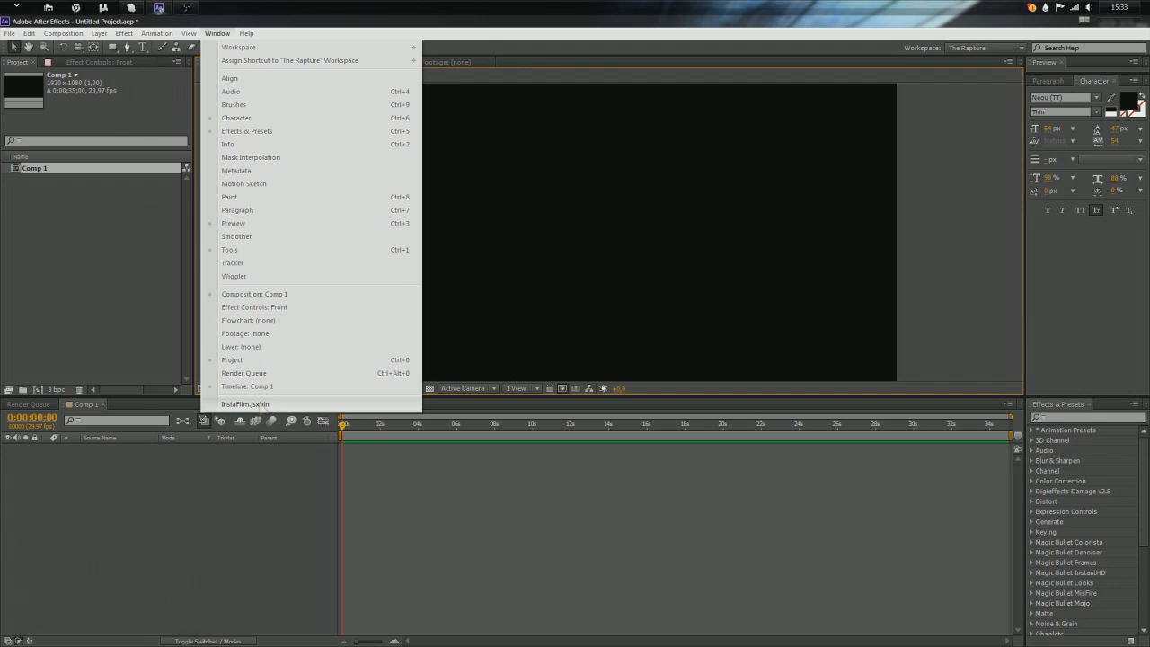
{"action": "left_click", "coordinate": [11, 35]}
{"action": "left_click", "coordinate": [10, 34]}
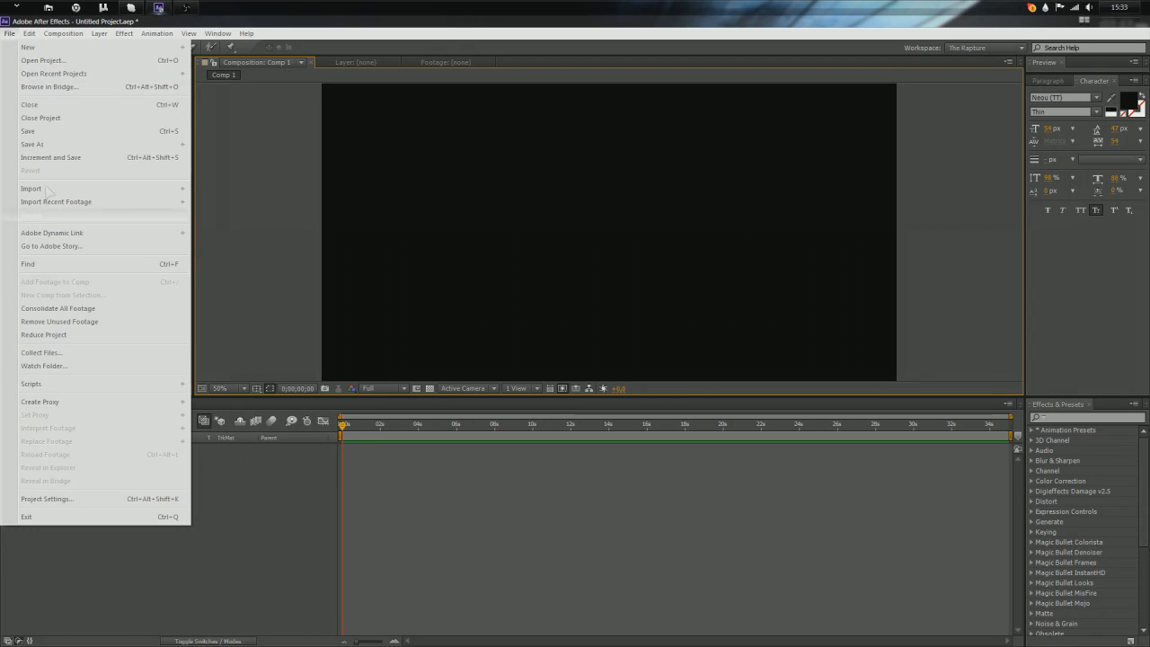
{"action": "mouse_move", "coordinate": [72, 383]}
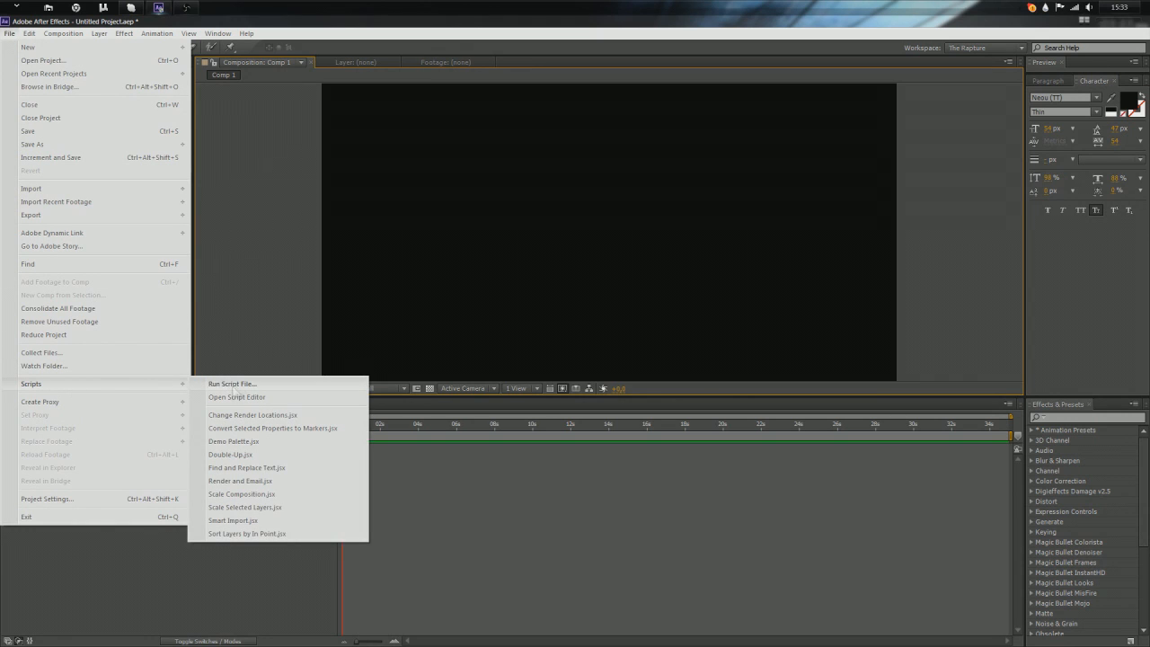
{"action": "mouse_move", "coordinate": [216, 34]}
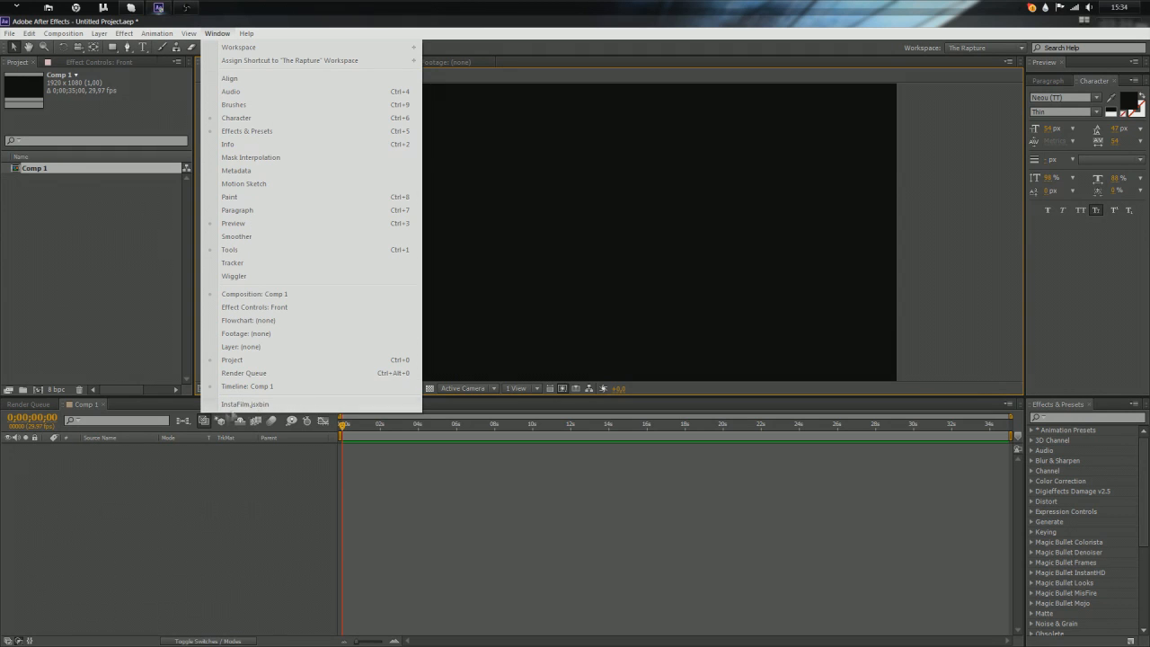
{"action": "left_click", "coordinate": [244, 406]}
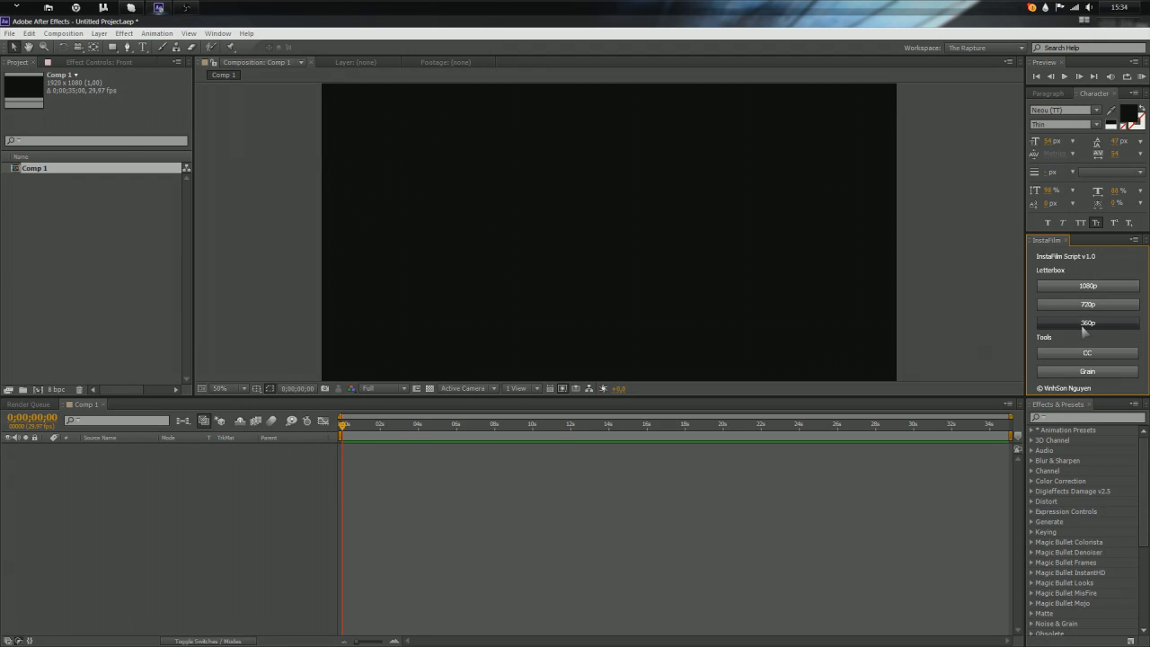
{"action": "left_click", "coordinate": [302, 516]}
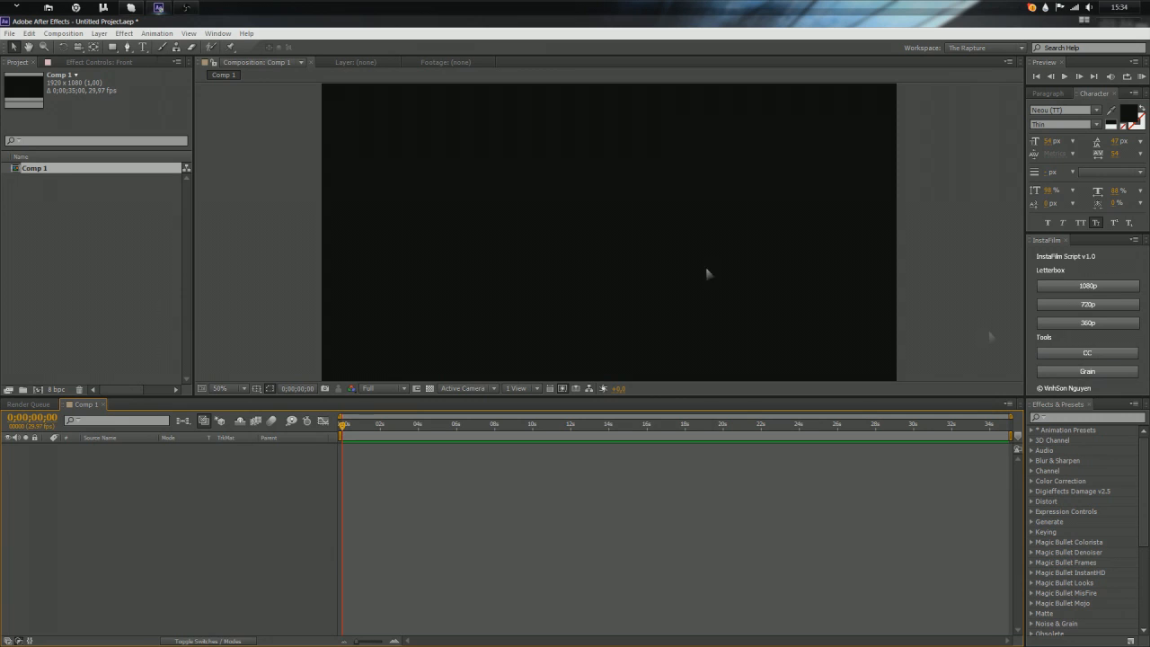
Step: Add an adjustment layer to Comp 1 and create a CC colour correction layer with the InstaFilm script
{"action": "left_click", "coordinate": [99, 33]}
{"action": "mouse_move", "coordinate": [115, 49]}
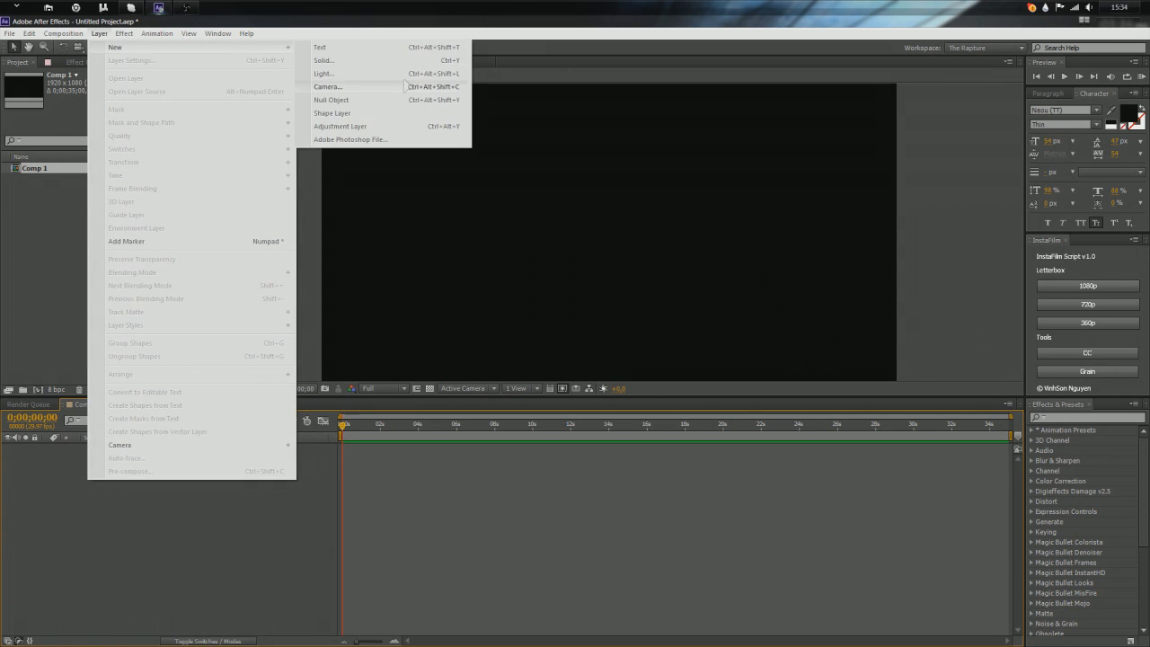
{"action": "left_click", "coordinate": [341, 123]}
{"action": "left_click", "coordinate": [1087, 353]}
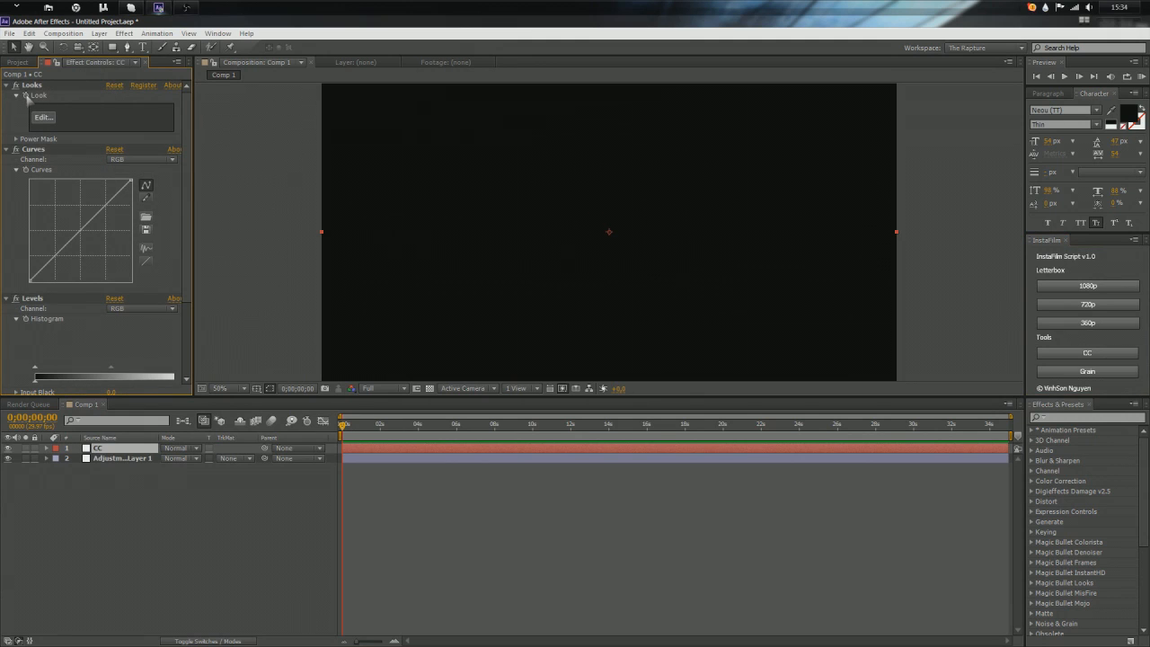
Step: Examine the Looks, Curves, Levels and Tint effects on the CC layer and the available effect categories
{"action": "left_click", "coordinate": [12, 87]}
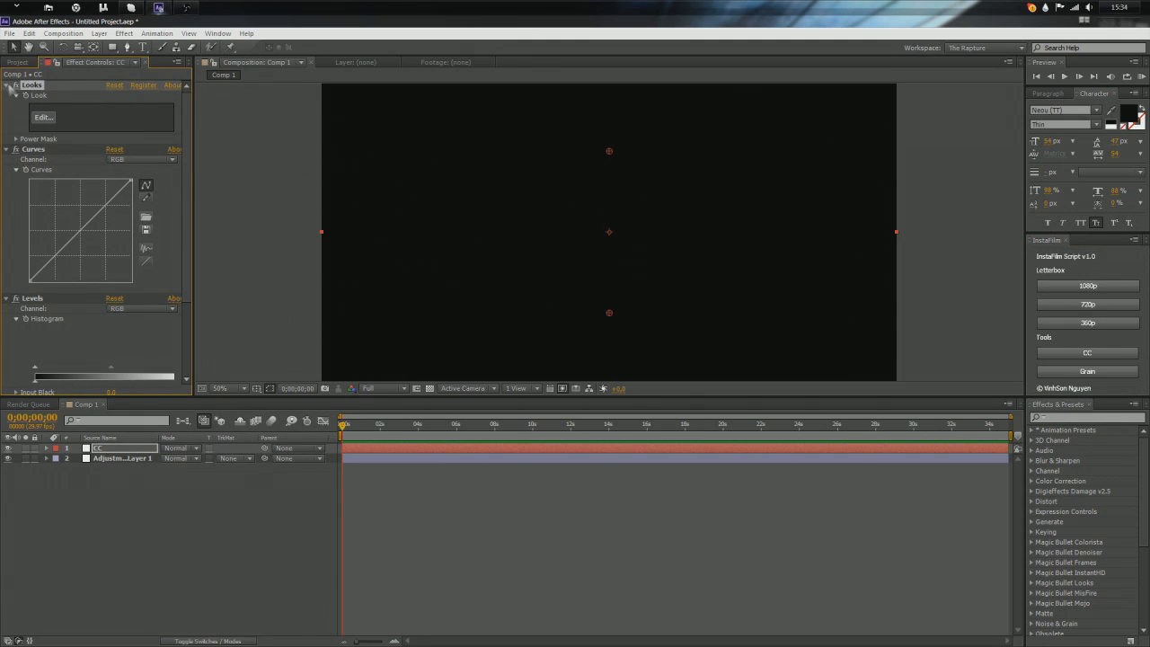
{"action": "left_click", "coordinate": [33, 150]}
{"action": "scroll", "coordinate": [40, 215], "scroll_direction": "down", "scroll_amount": 2}
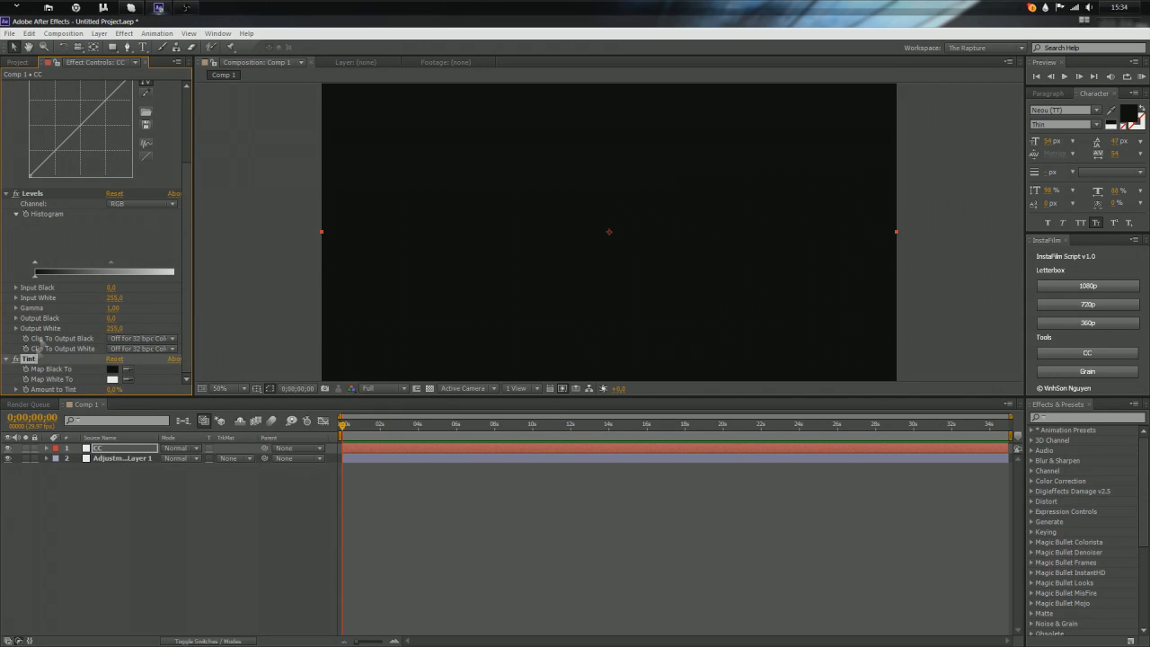
{"action": "scroll", "coordinate": [75, 279], "scroll_direction": "up", "scroll_amount": 2}
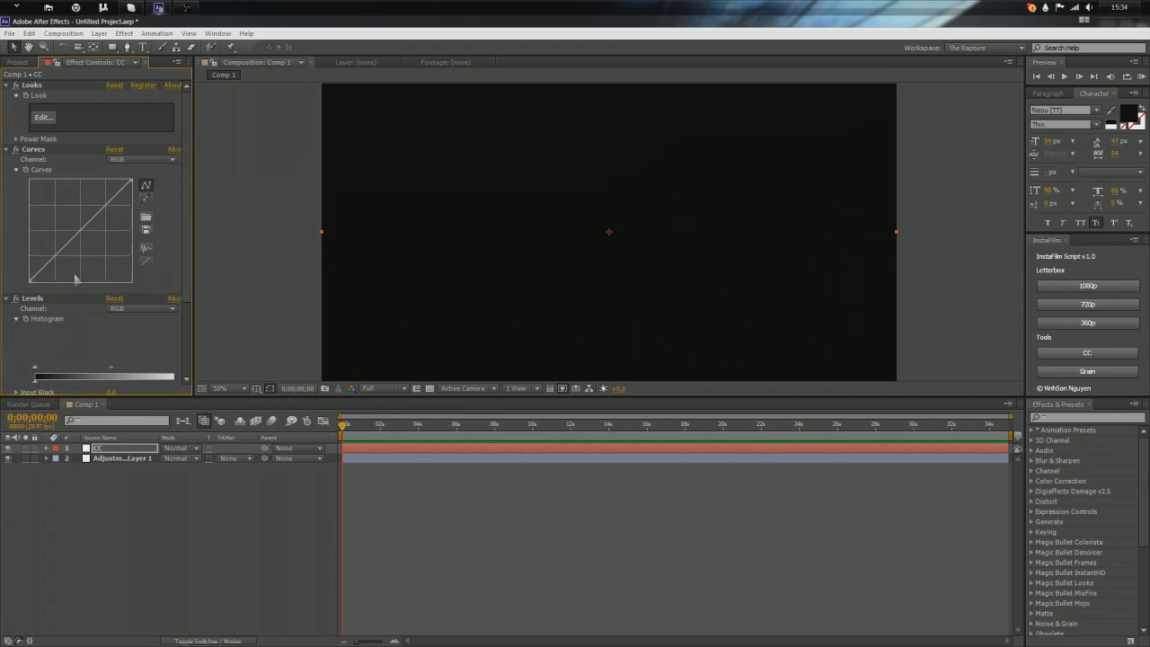
{"action": "left_click", "coordinate": [44, 150]}
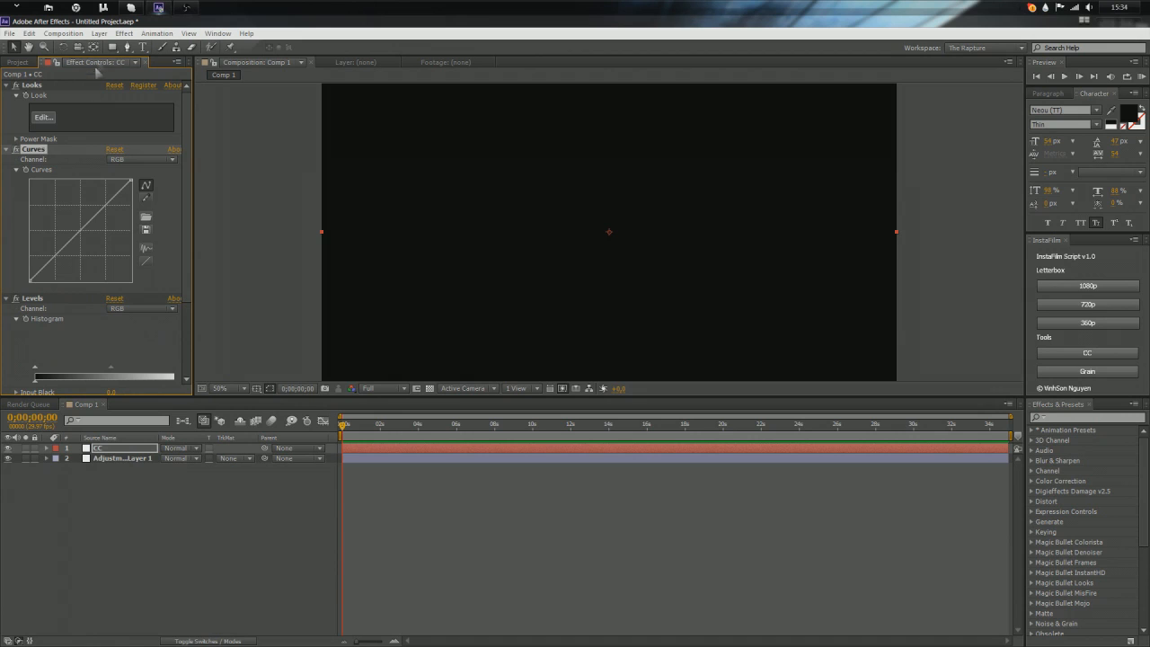
{"action": "left_click", "coordinate": [124, 33]}
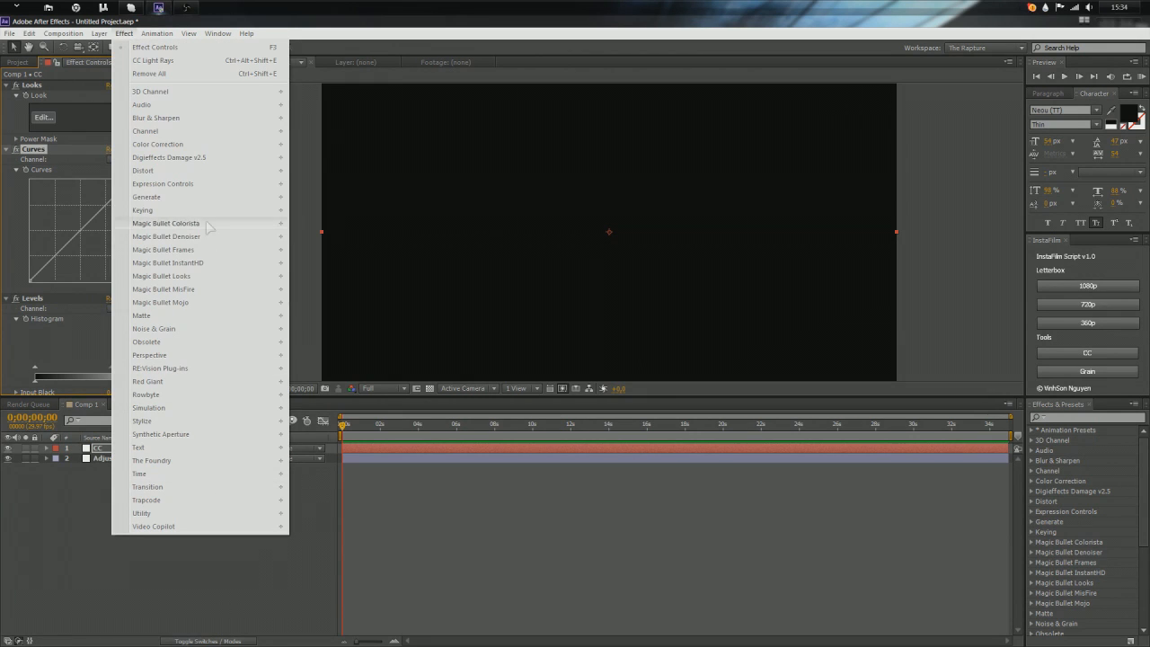
{"action": "left_click", "coordinate": [157, 564]}
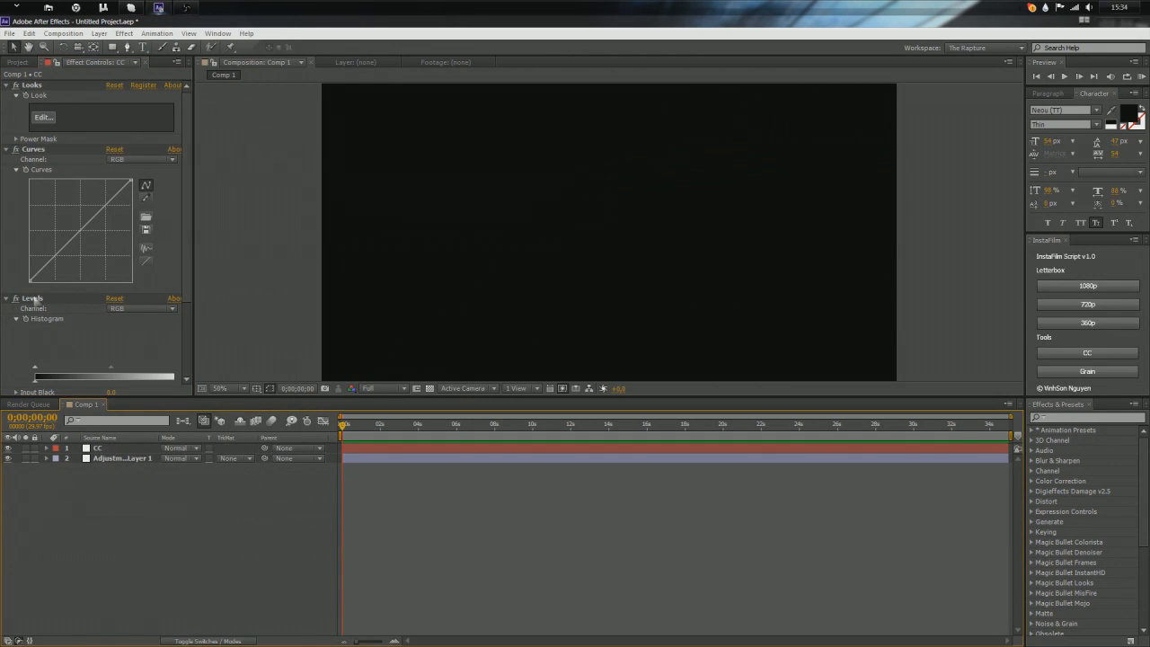
{"action": "left_click", "coordinate": [41, 150]}
{"action": "scroll", "coordinate": [48, 215], "scroll_direction": "down", "scroll_amount": 3}
{"action": "scroll", "coordinate": [49, 218], "scroll_direction": "up", "scroll_amount": 3}
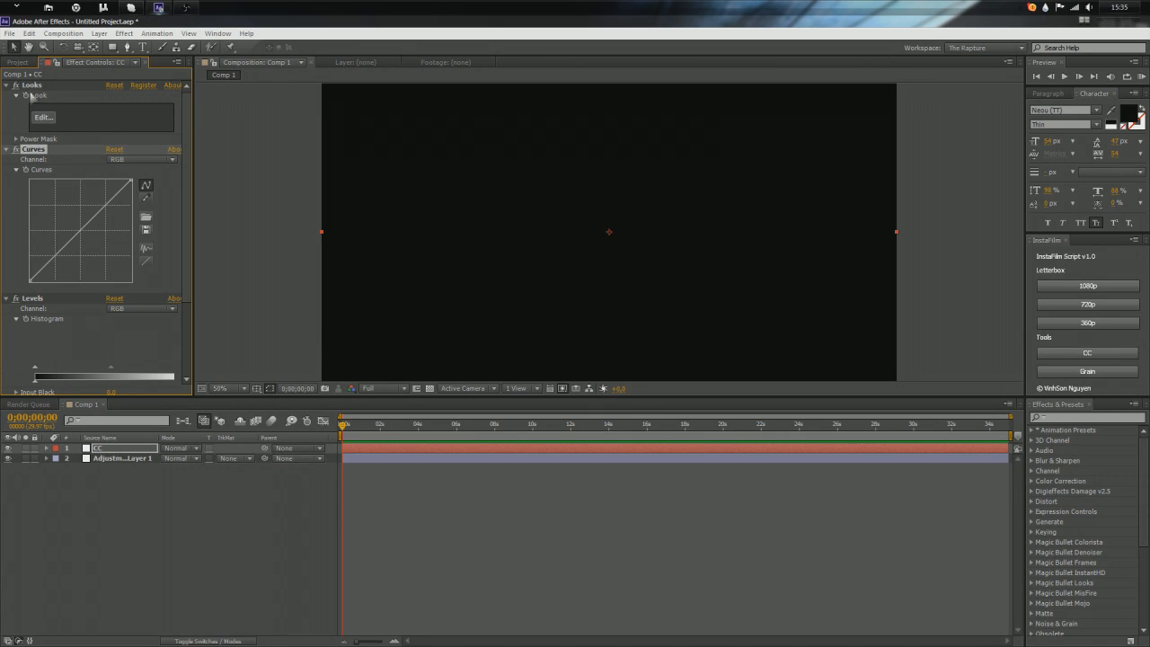
Step: Delete the adjustment layer and the CC layer from Comp 1, and bring the project's item list back into view
{"action": "left_click", "coordinate": [124, 458]}
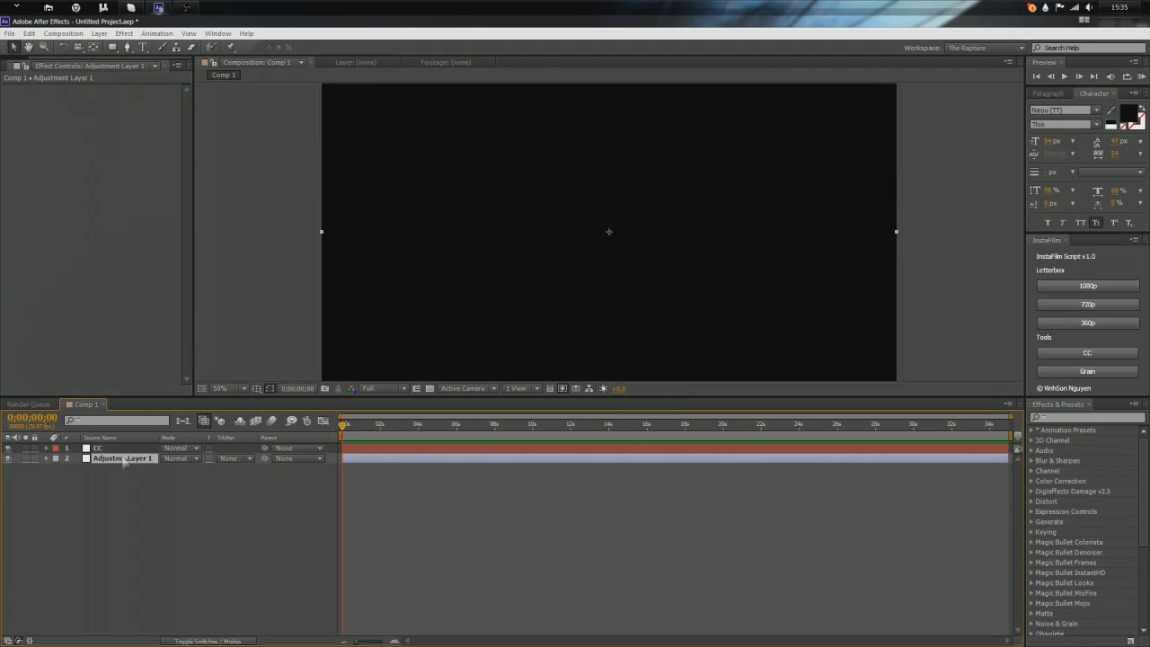
{"action": "key", "text": "Delete"}
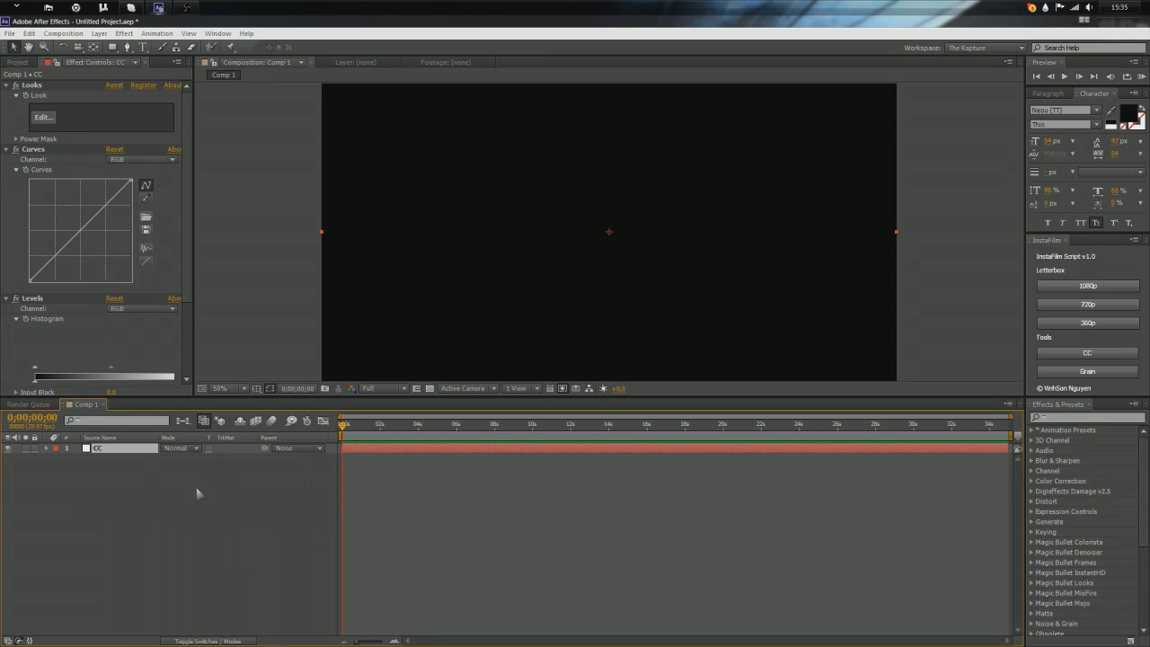
{"action": "key", "text": "Delete"}
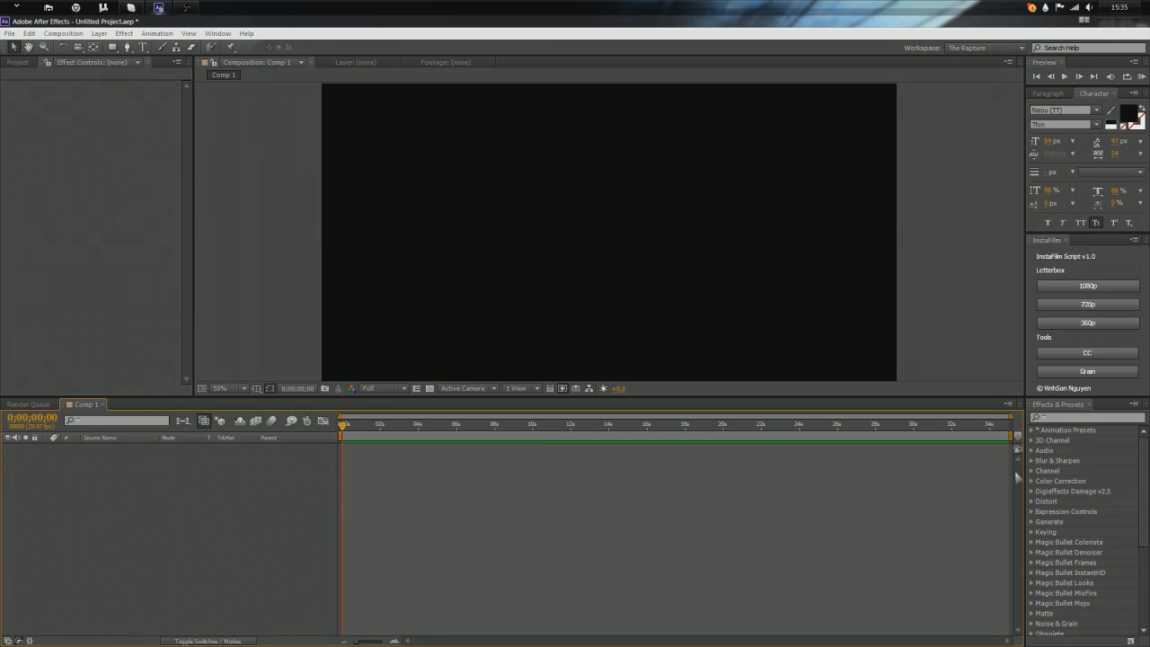
{"action": "left_click", "coordinate": [883, 309]}
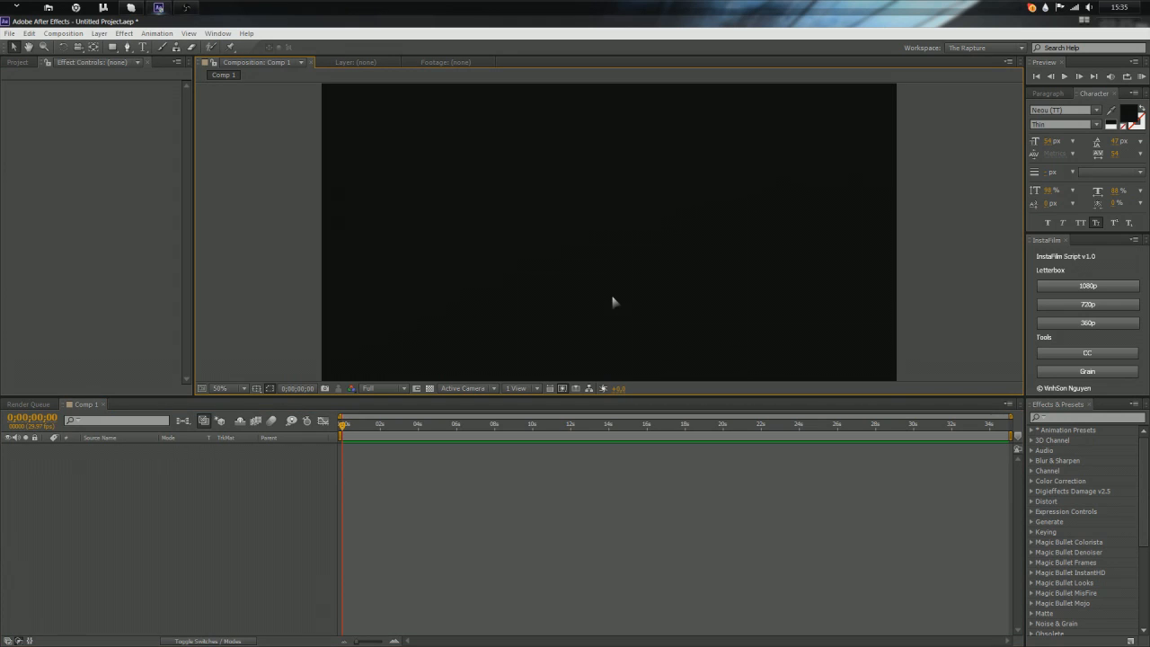
{"action": "left_click", "coordinate": [18, 62]}
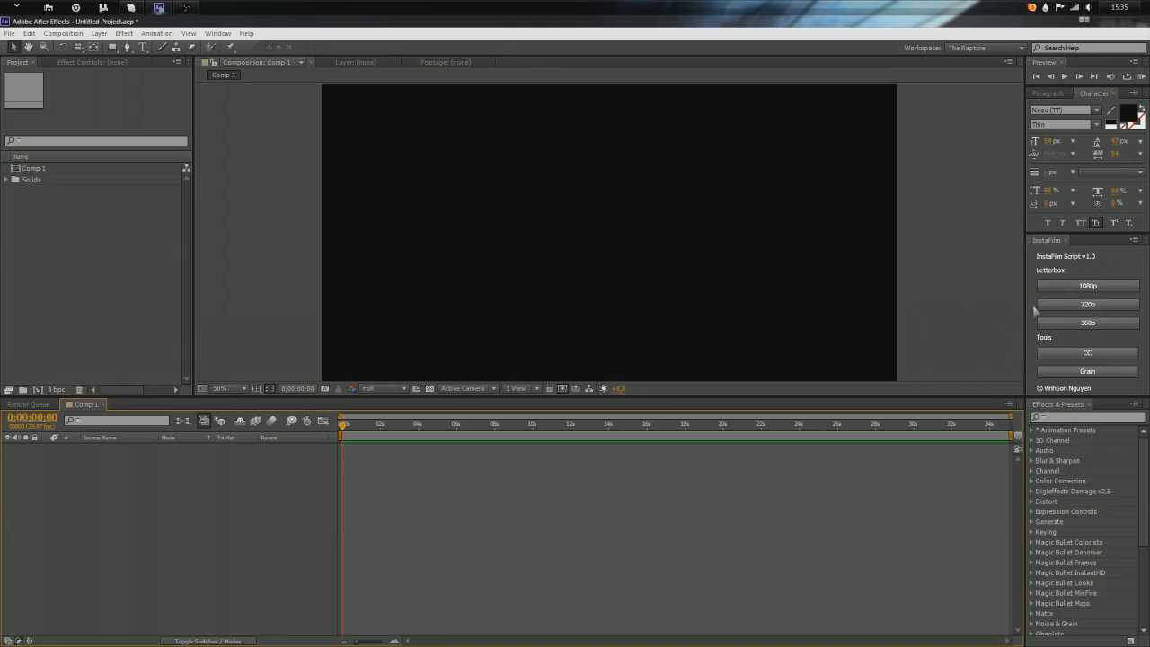
Step: Import the Video1.mp4 clip from the Videos folder into the project
{"action": "left_click", "coordinate": [145, 355]}
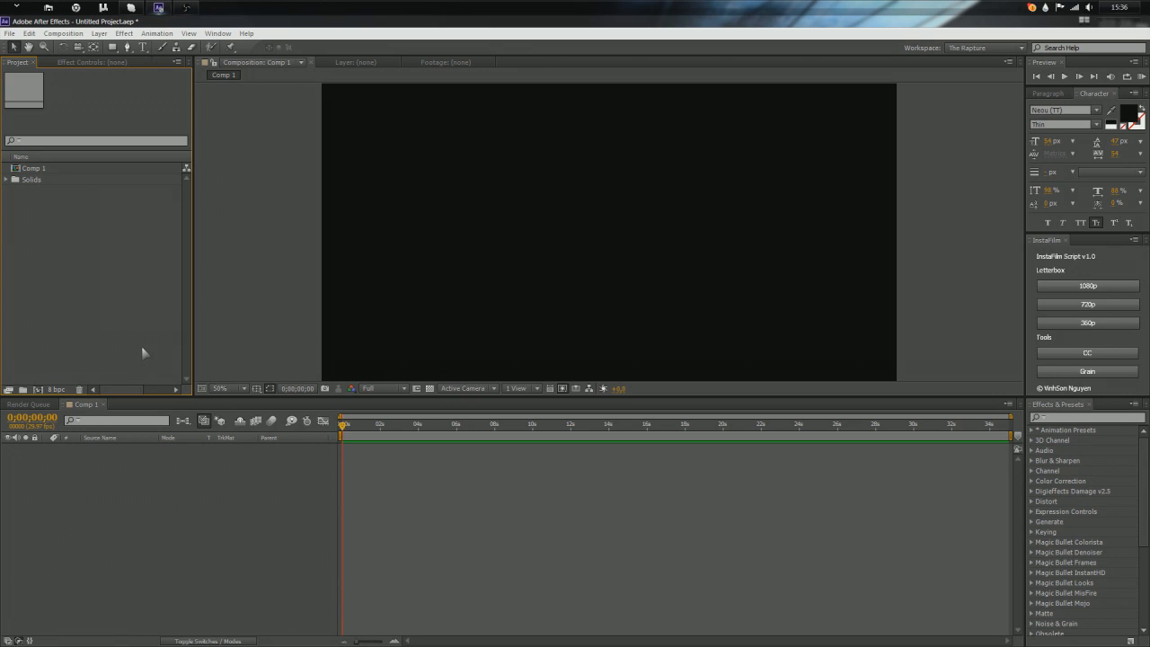
{"action": "double_click", "coordinate": [142, 353]}
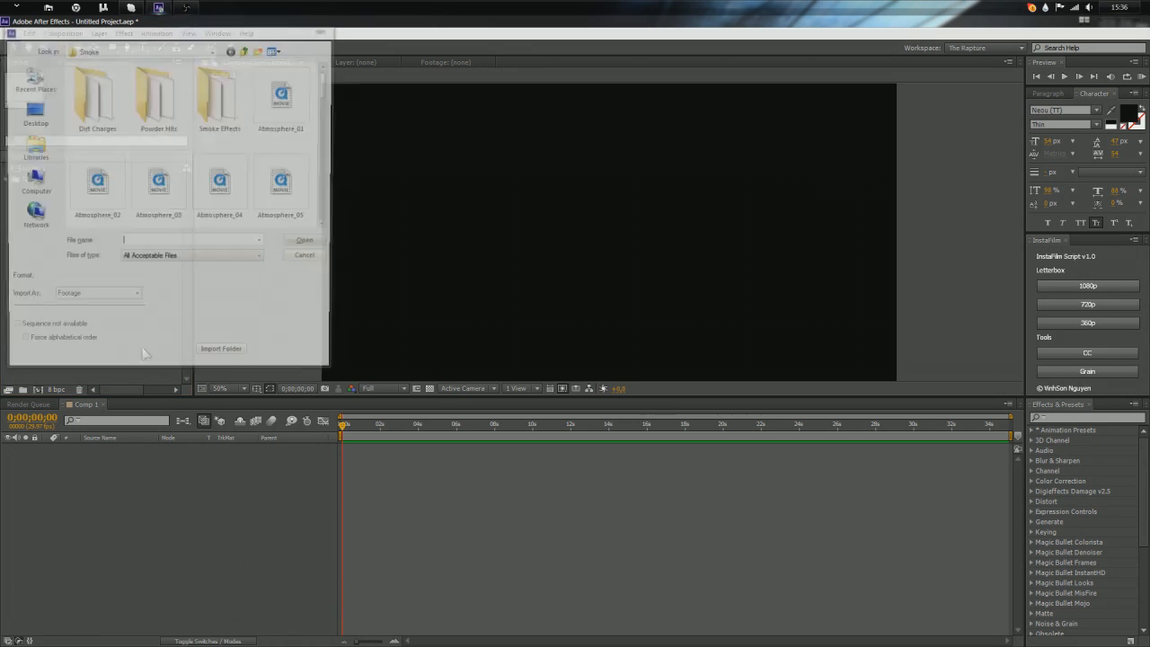
{"action": "double_click", "coordinate": [101, 140]}
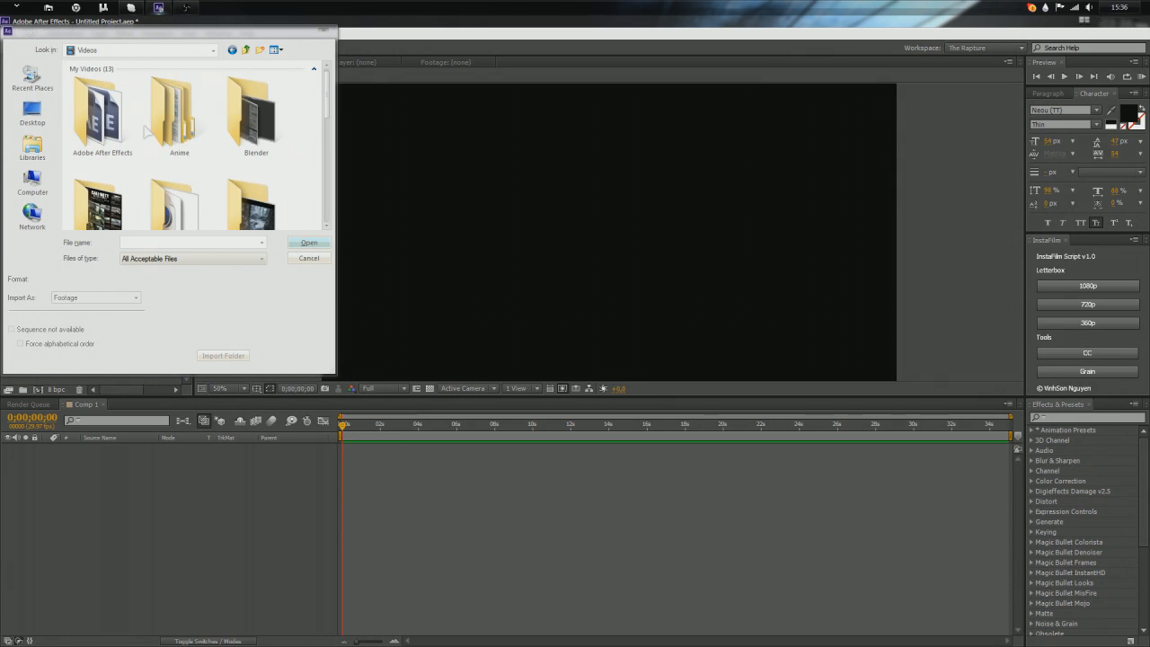
{"action": "scroll", "coordinate": [155, 180], "scroll_direction": "down", "scroll_amount": 2}
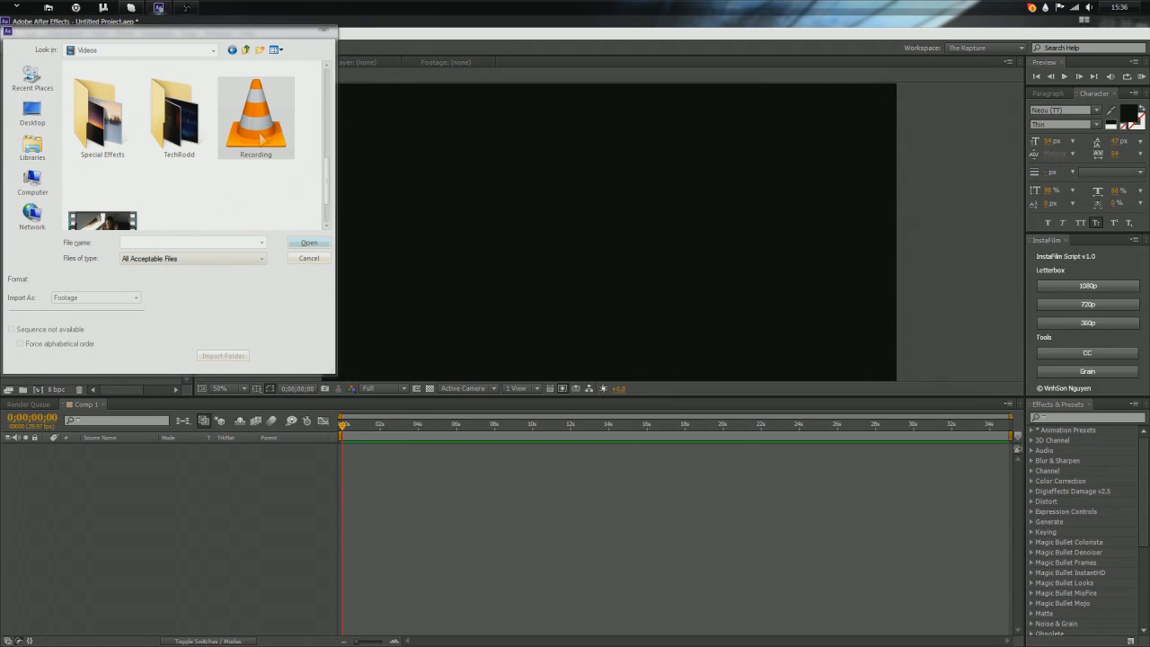
{"action": "left_click", "coordinate": [256, 135]}
{"action": "scroll", "coordinate": [237, 171], "scroll_direction": "down", "scroll_amount": 1}
{"action": "scroll", "coordinate": [230, 175], "scroll_direction": "up", "scroll_amount": 1}
{"action": "scroll", "coordinate": [221, 180], "scroll_direction": "down", "scroll_amount": 1}
{"action": "left_click", "coordinate": [107, 172]}
{"action": "double_click", "coordinate": [124, 188]}
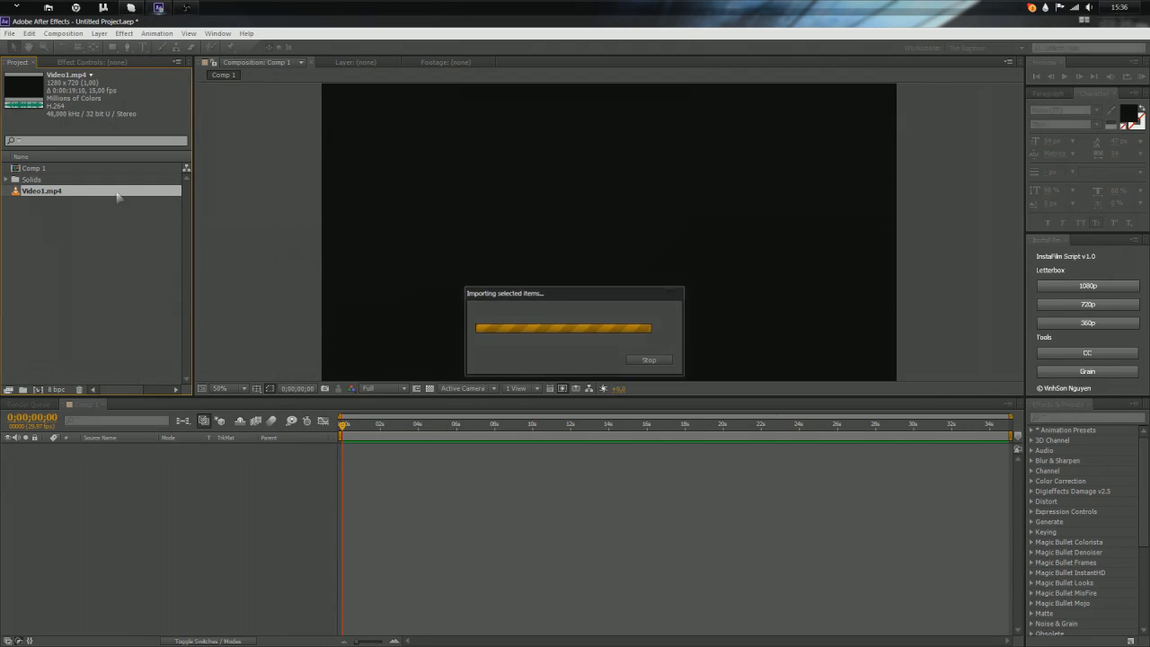
Step: Play the Video1.mp4 footage to review the hand movements, and return to the Comp 1 view
{"action": "double_click", "coordinate": [118, 191]}
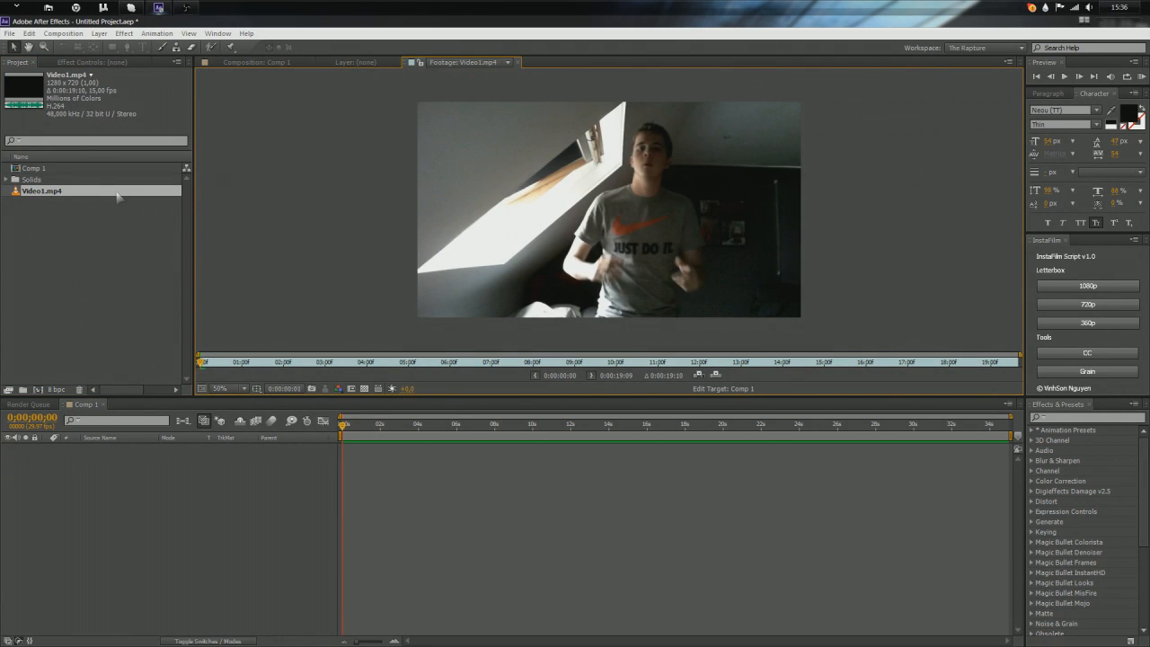
{"action": "key", "text": "space"}
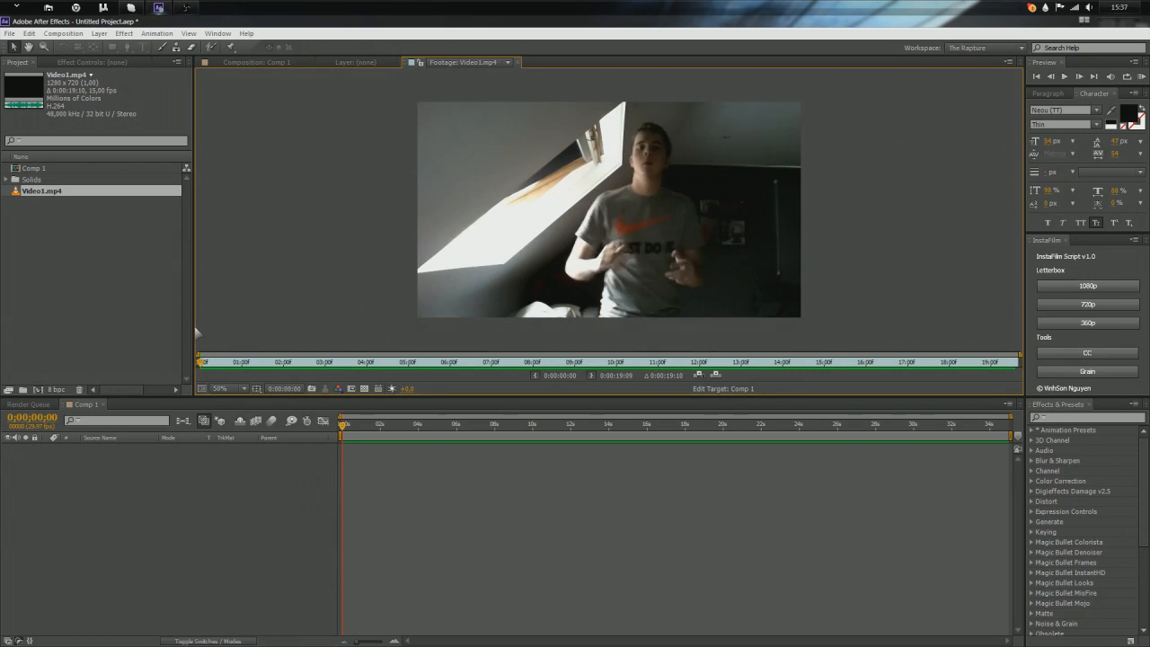
{"action": "key", "text": "space"}
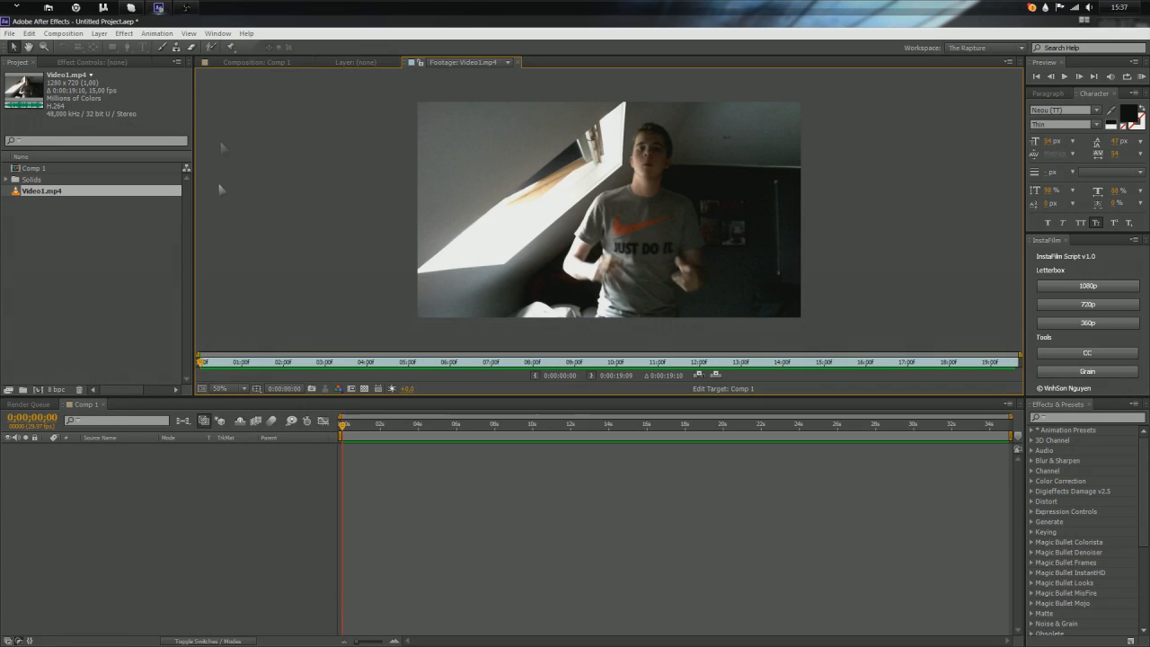
{"action": "left_click", "coordinate": [254, 62]}
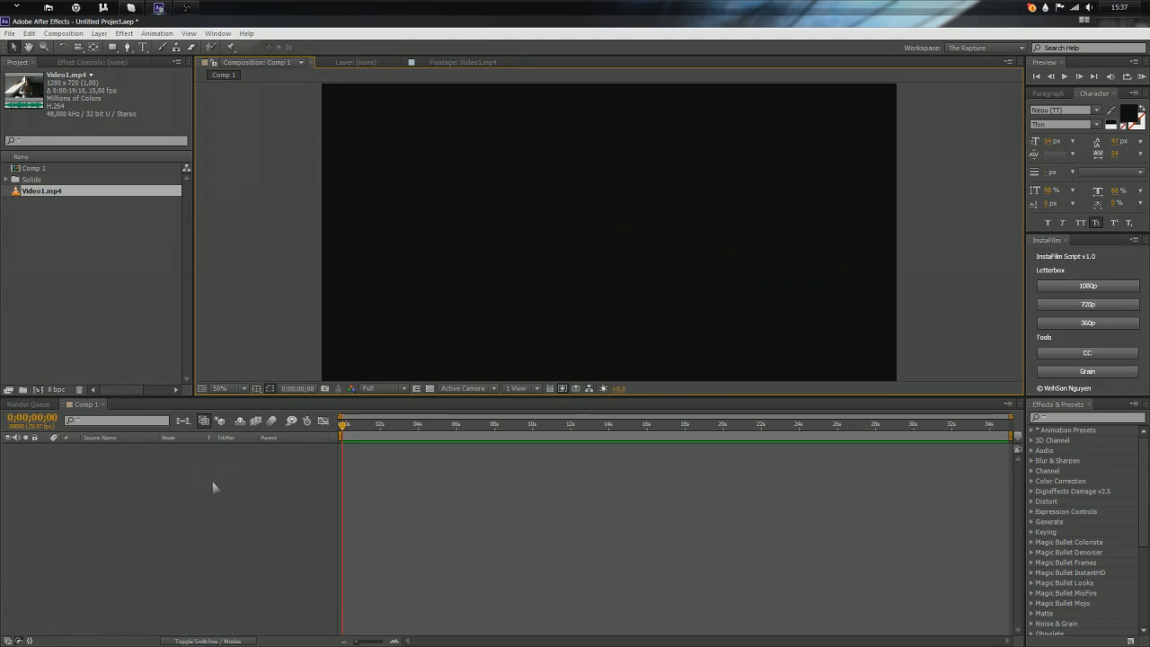
Step: Look for the Advanced Lightning effect by searching the available effects for "adva"
{"action": "left_click", "coordinate": [158, 483]}
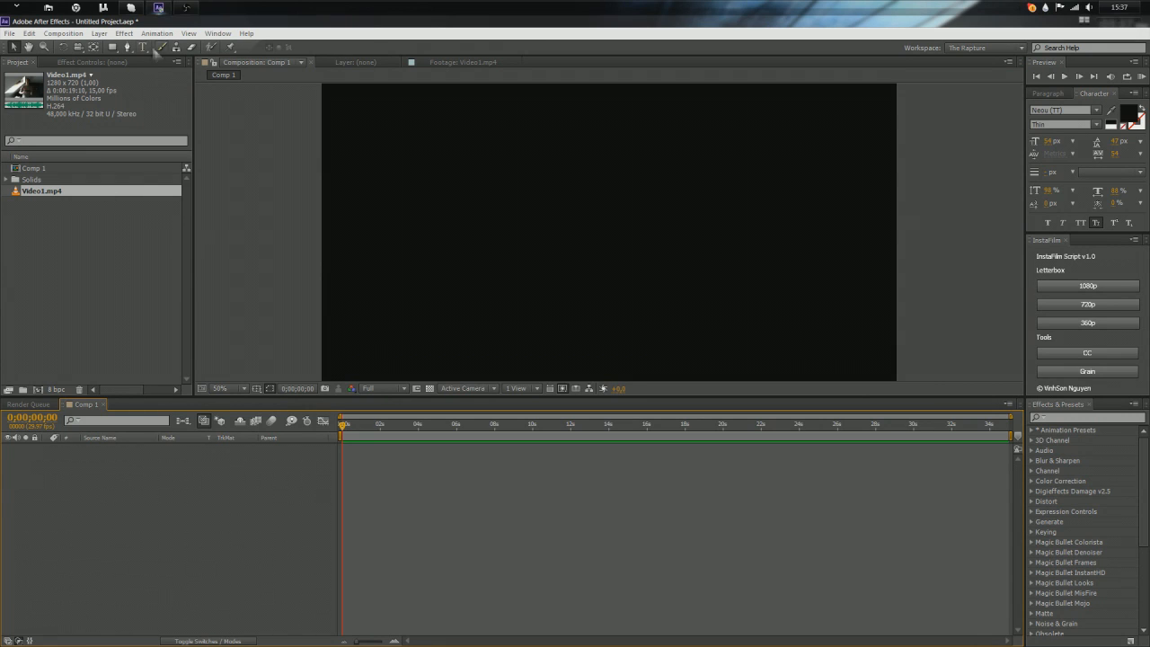
{"action": "left_click", "coordinate": [124, 33]}
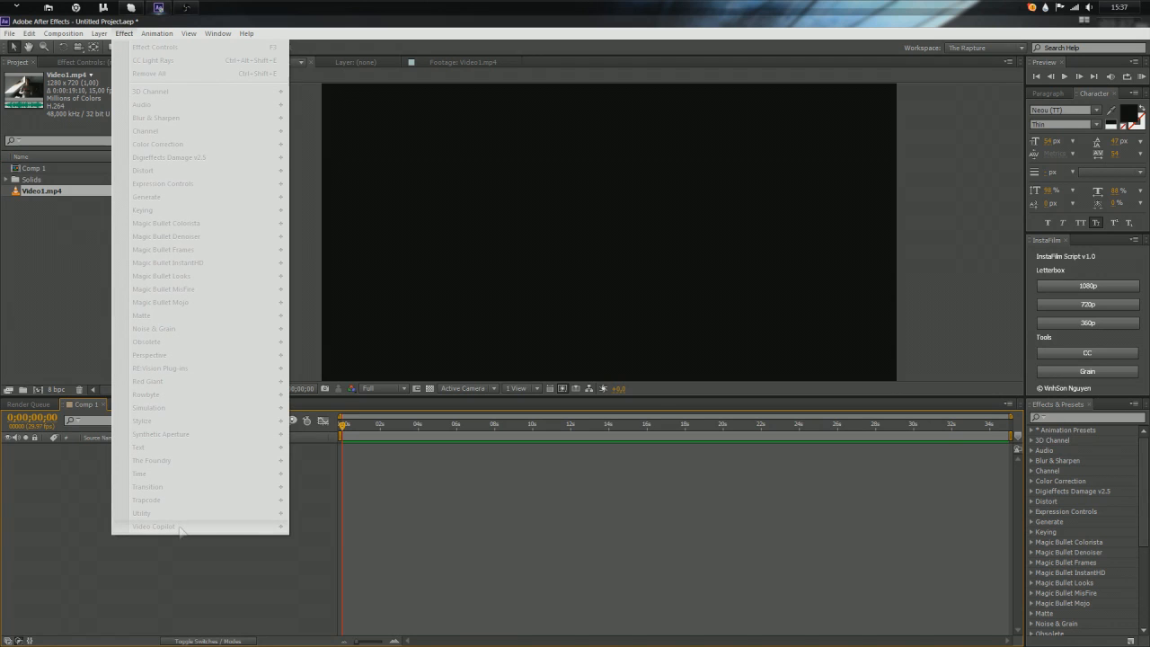
{"action": "left_click", "coordinate": [120, 582]}
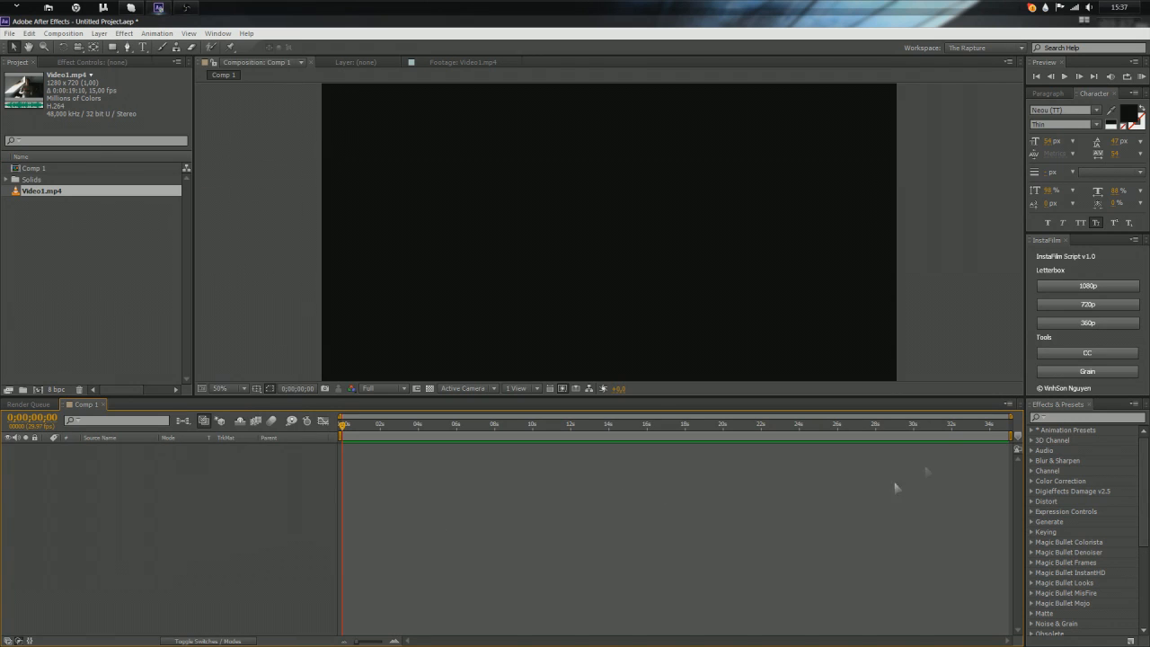
{"action": "left_click", "coordinate": [1093, 419]}
{"action": "type", "text": "adva"}
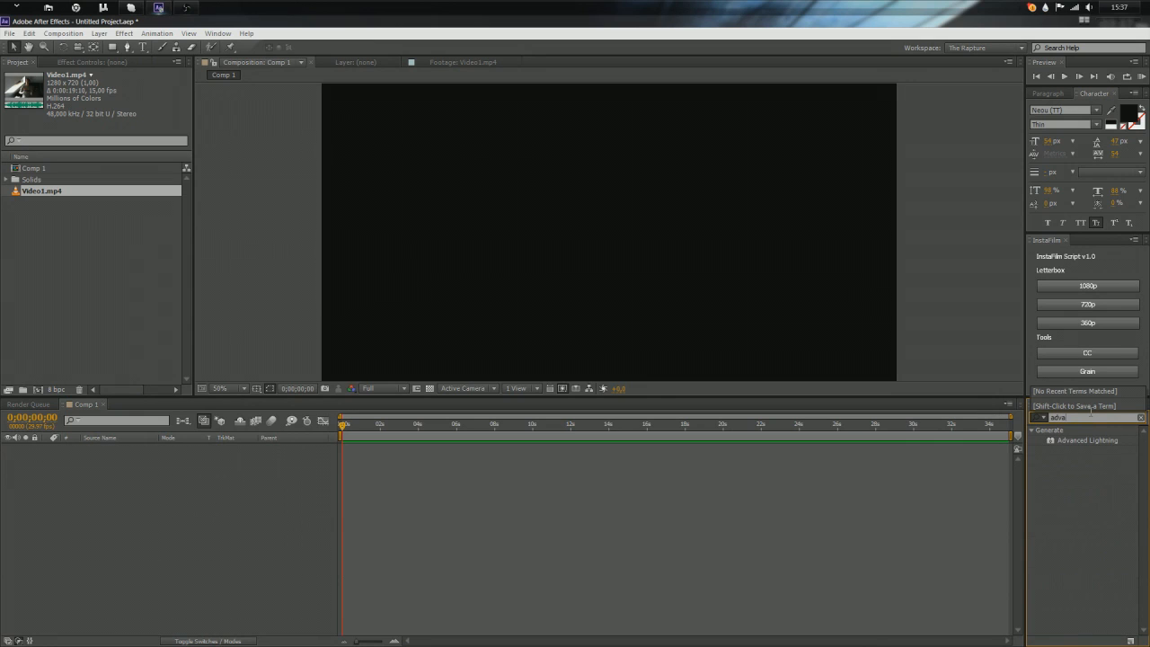
{"action": "left_click", "coordinate": [1096, 441]}
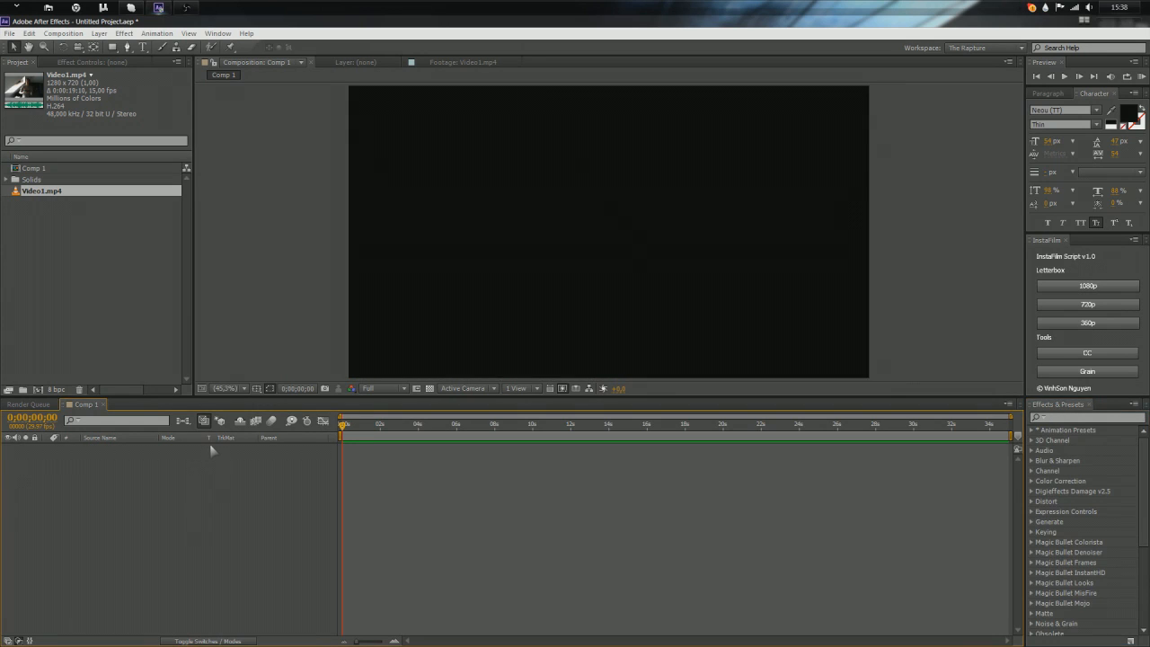
Step: Add Video1.mp4 to Comp 1 and trim the composition to the end of the clip
{"action": "left_click_drag", "start_coordinate": [48, 194], "coordinate": [153, 506]}
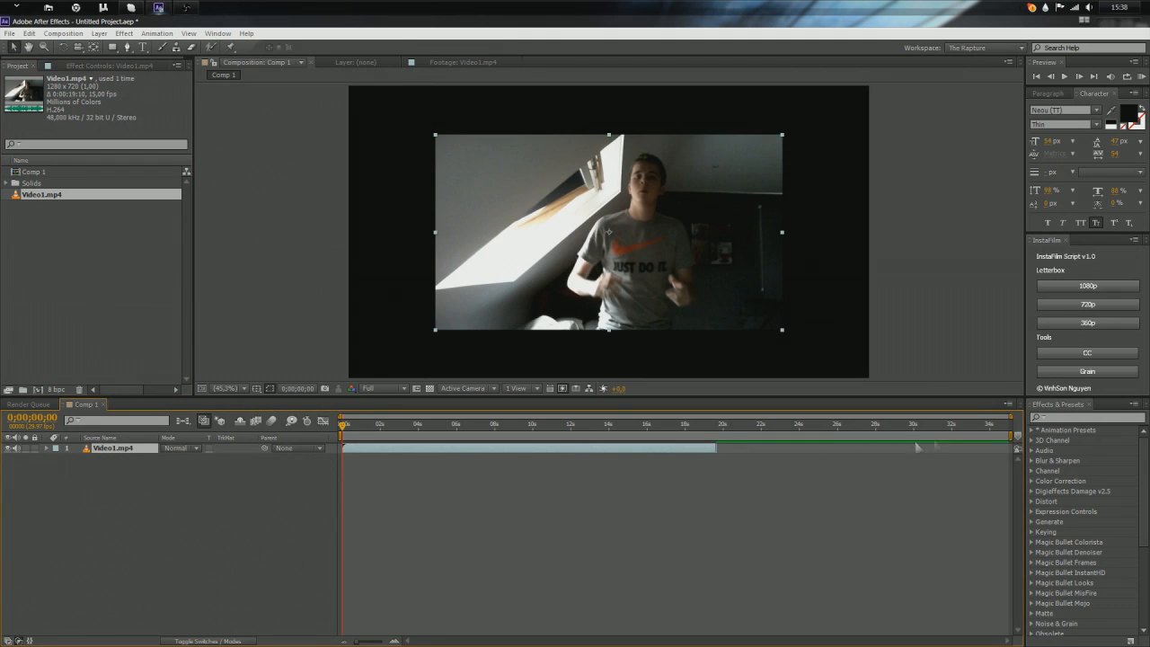
{"action": "left_click_drag", "start_coordinate": [1010, 436], "coordinate": [719, 438]}
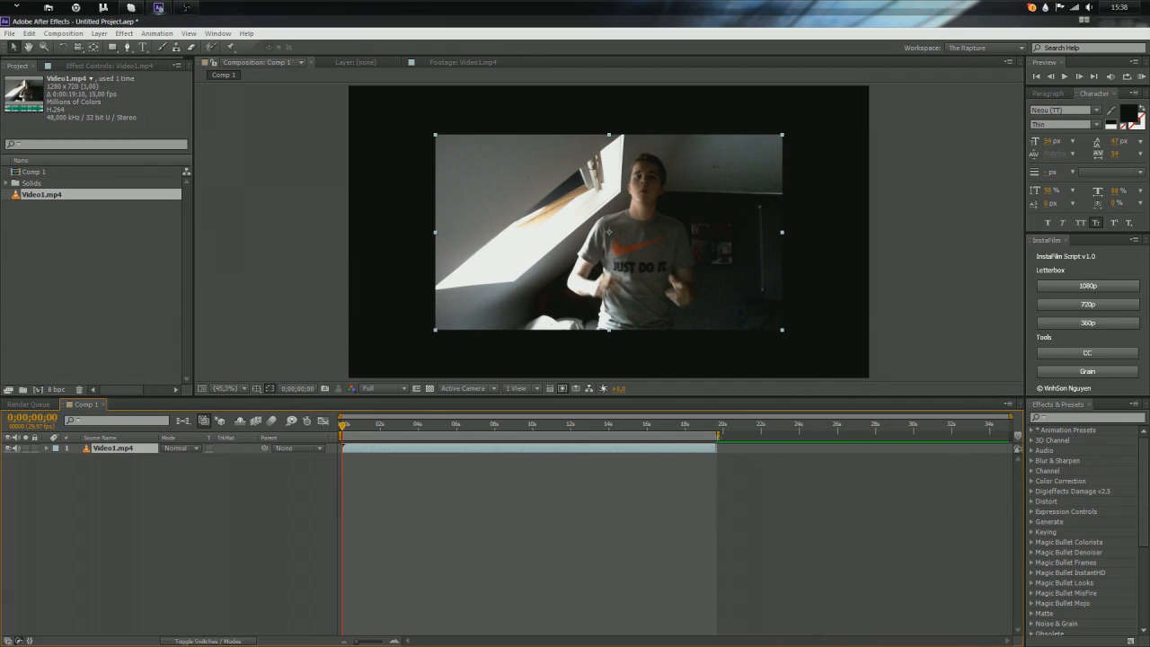
{"action": "right_click", "coordinate": [718, 437]}
{"action": "left_click", "coordinate": [729, 467]}
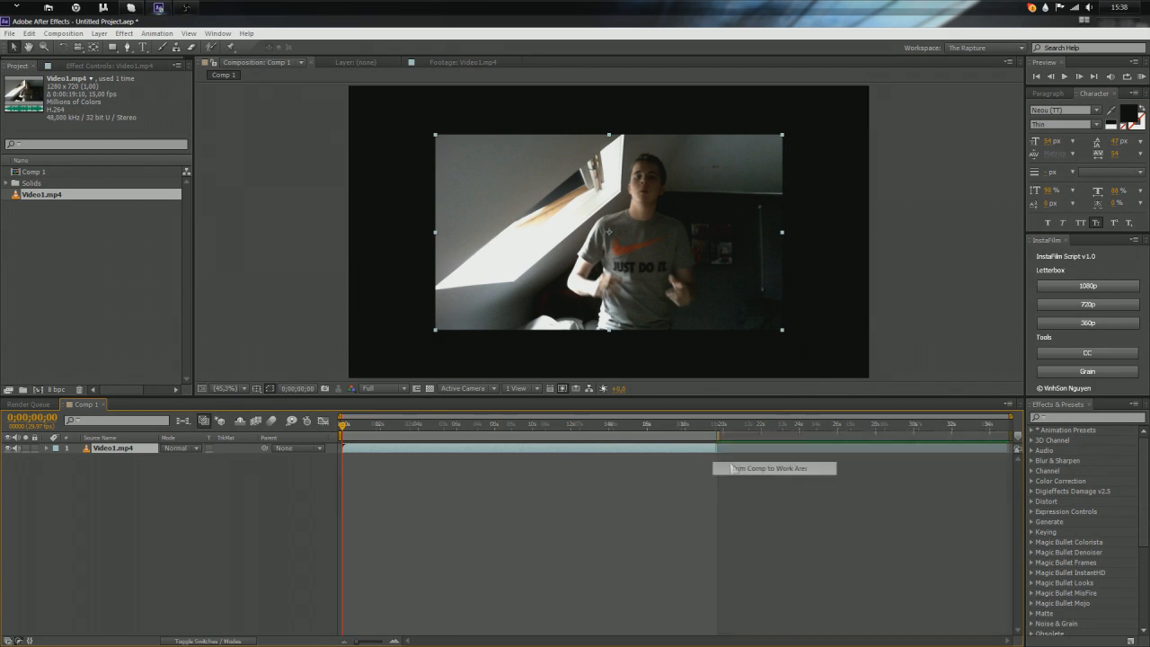
Step: Scale the Video1.mp4 layer to 150% so the clip fills the frame, and collapse its properties
{"action": "left_click_drag", "start_coordinate": [345, 426], "coordinate": [513, 426]}
{"action": "key", "text": "Home"}
{"action": "key", "text": "s"}
{"action": "left_click_drag", "start_coordinate": [184, 459], "coordinate": [212, 458]}
{"action": "left_click", "coordinate": [156, 514]}
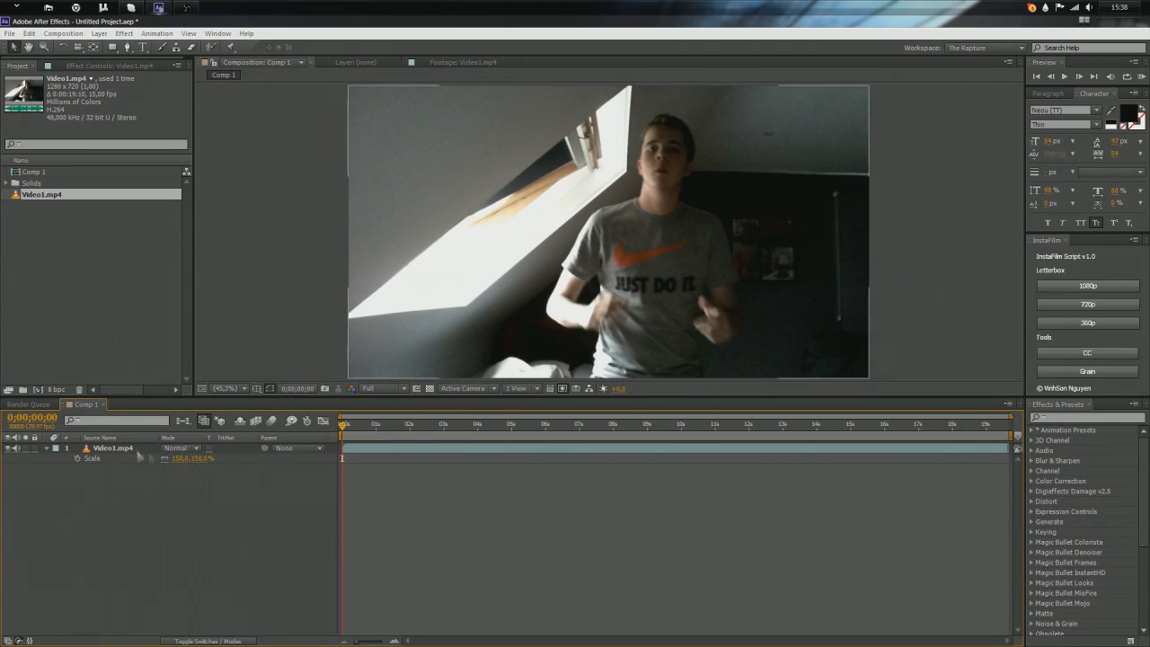
{"action": "left_click", "coordinate": [99, 448]}
{"action": "left_click", "coordinate": [49, 448]}
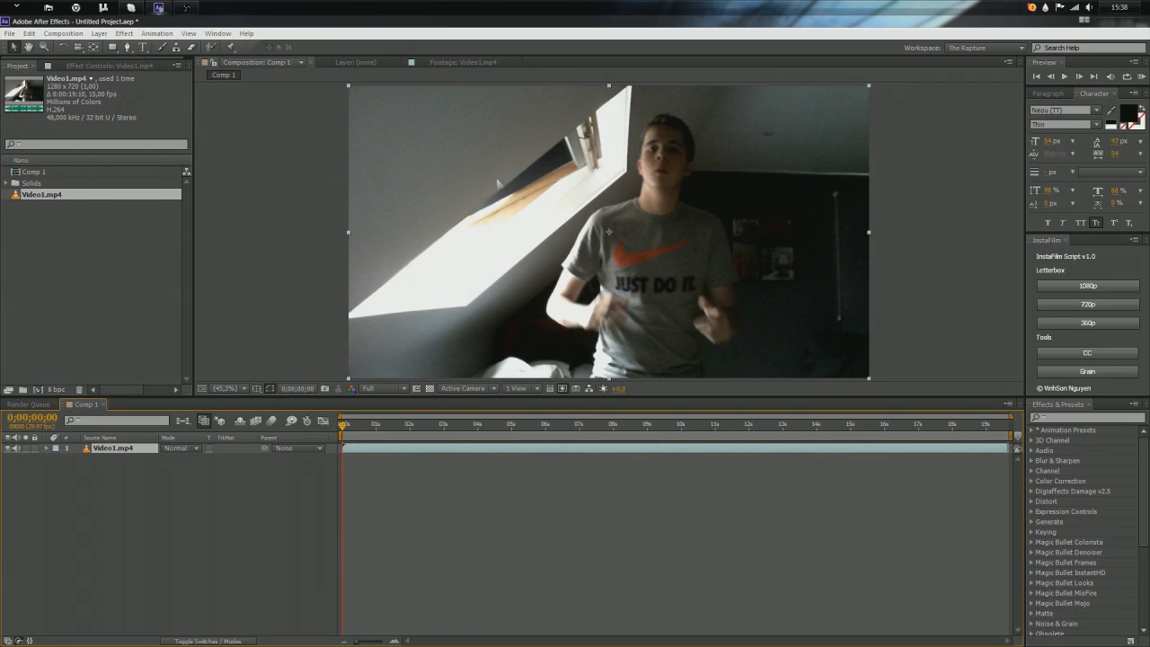
Step: Scrub through the first few seconds of the clip to check the hand motion, and return to the start
{"action": "left_click_drag", "start_coordinate": [356, 424], "coordinate": [424, 431]}
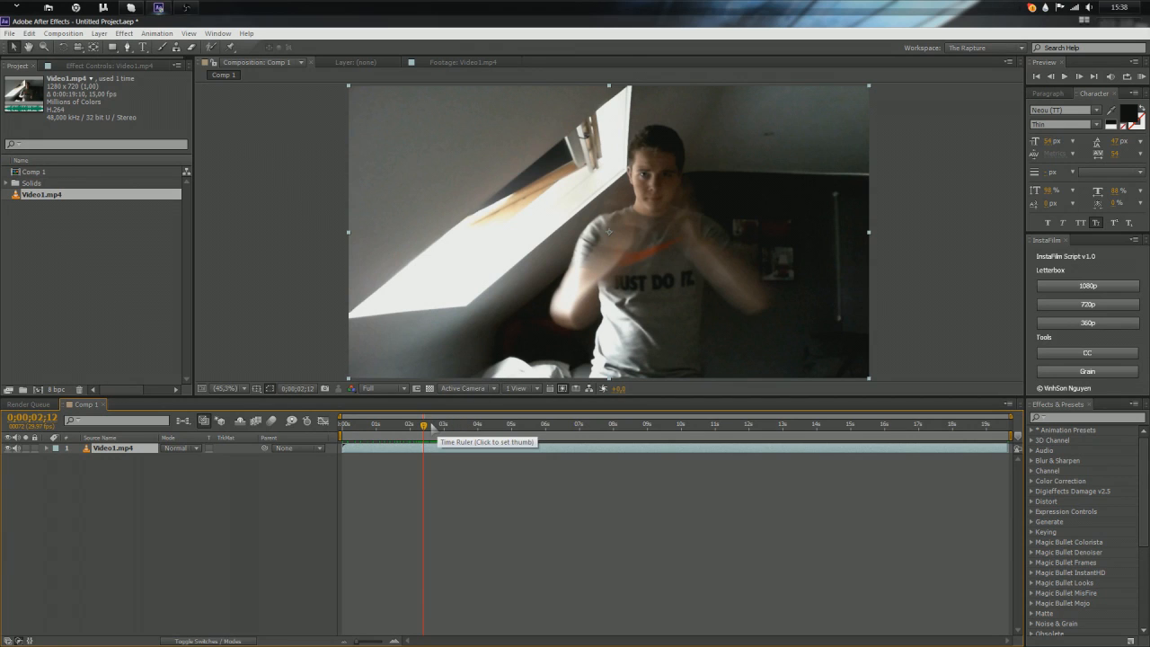
{"action": "left_click_drag", "start_coordinate": [424, 428], "coordinate": [340, 463]}
{"action": "left_click", "coordinate": [313, 466]}
{"action": "left_click", "coordinate": [119, 269]}
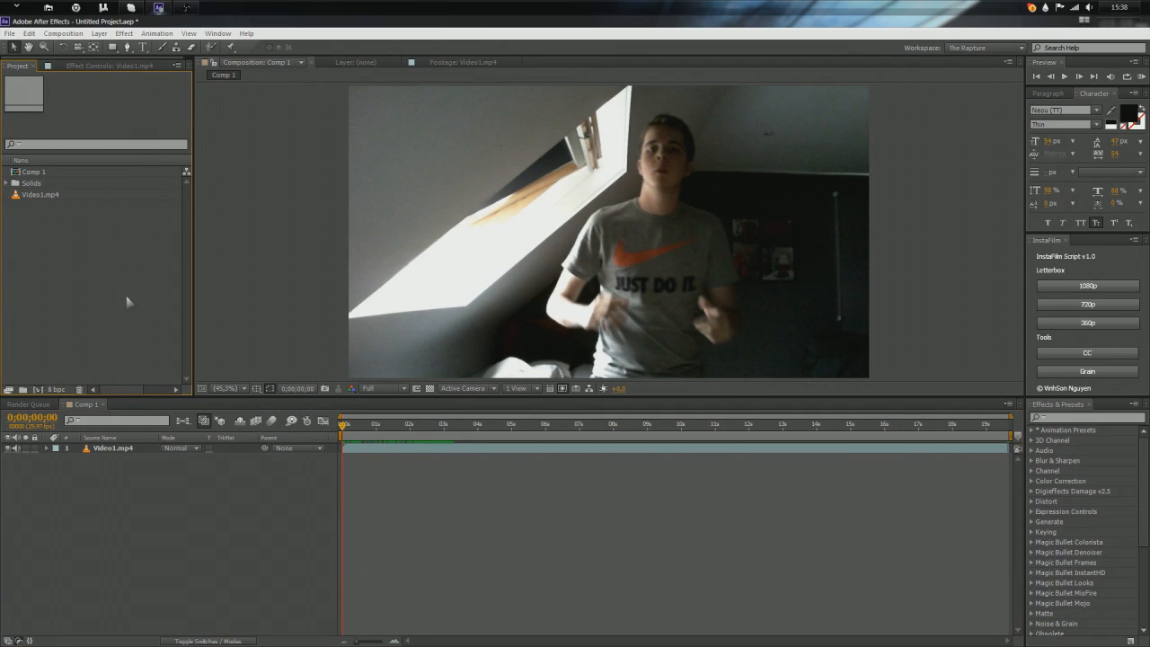
Step: Create an adjustment layer above Video1.mp4 and apply the Advanced Lightning effect to it
{"action": "left_click", "coordinate": [116, 471]}
{"action": "left_click", "coordinate": [99, 33]}
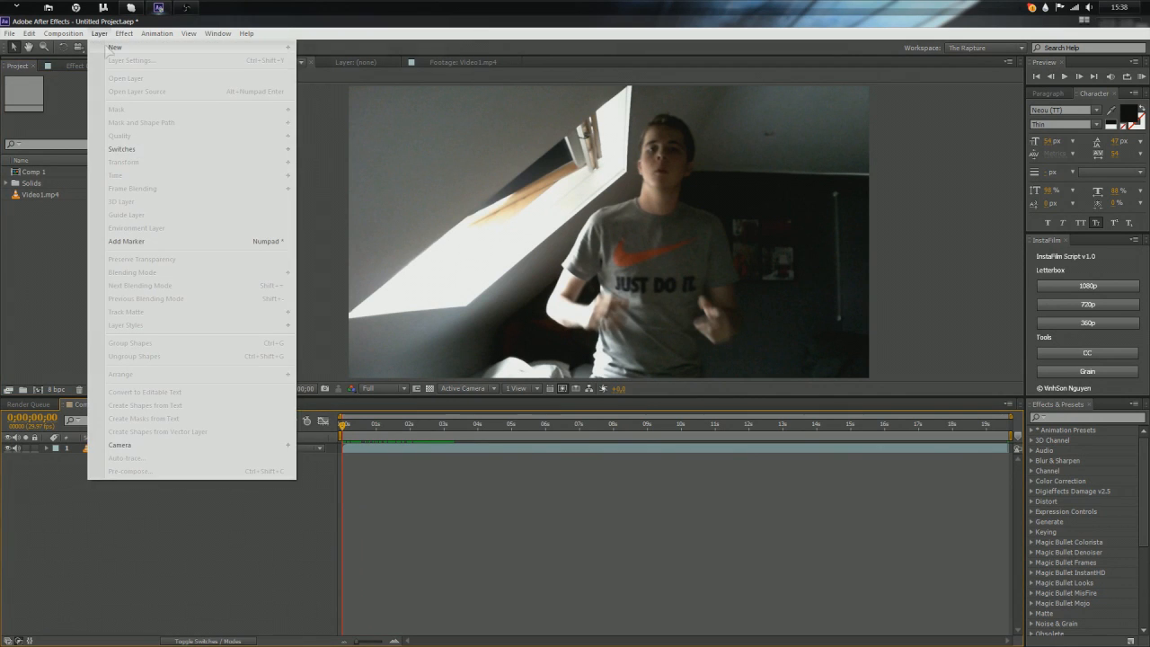
{"action": "mouse_move", "coordinate": [112, 48]}
{"action": "left_click", "coordinate": [337, 120]}
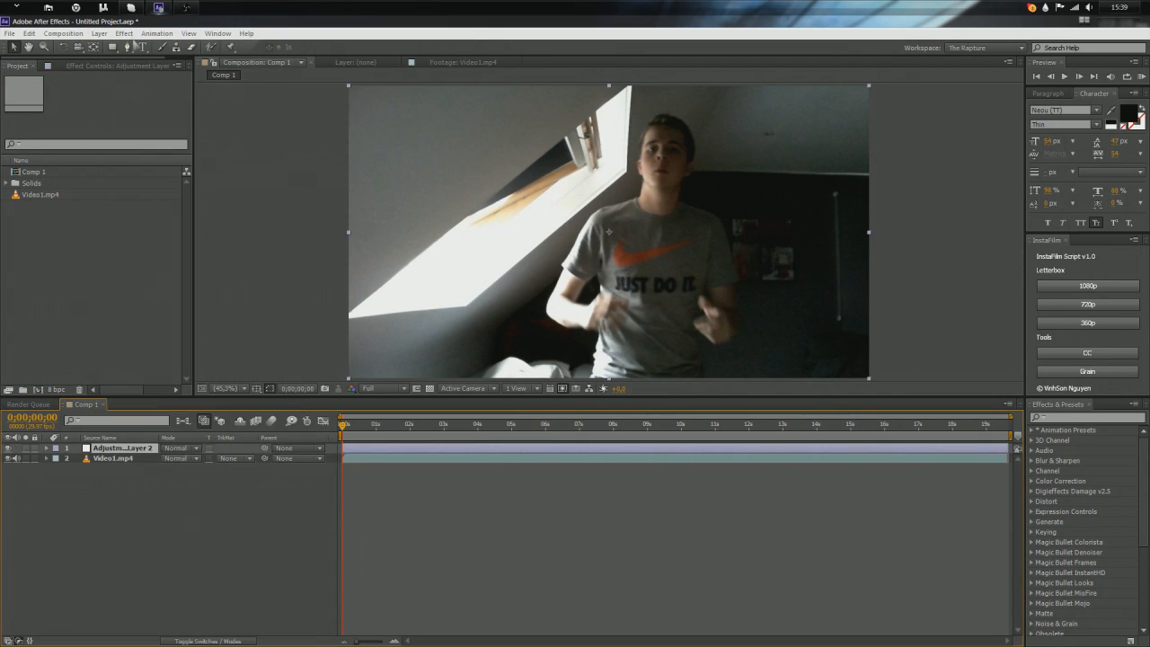
{"action": "left_click", "coordinate": [125, 33]}
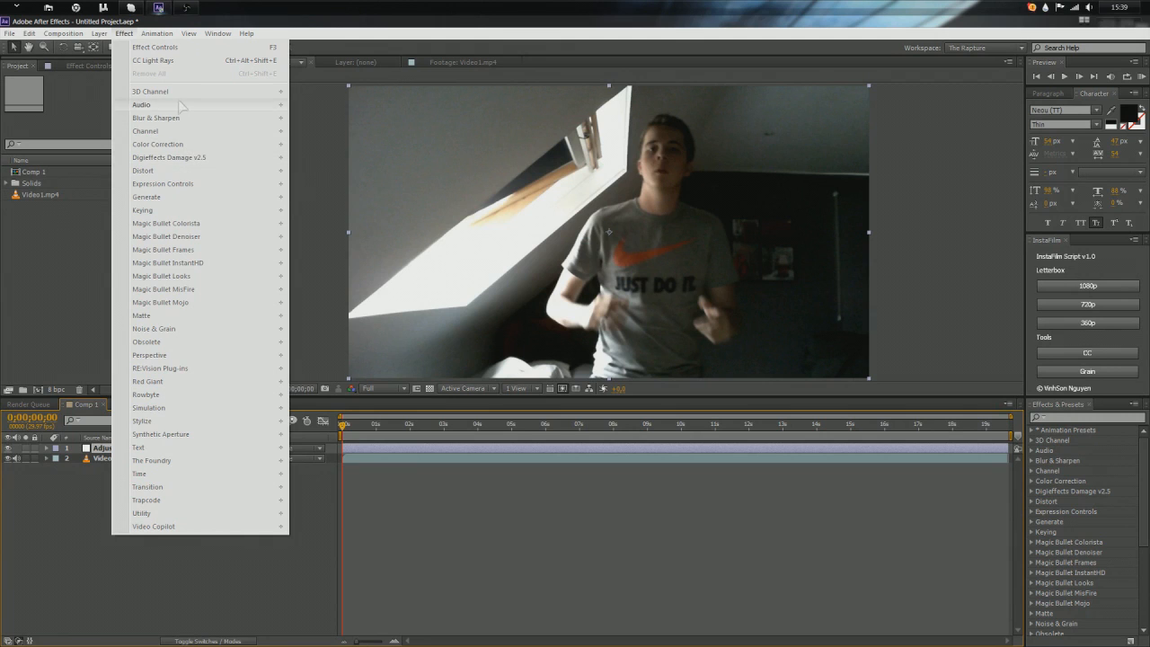
{"action": "mouse_move", "coordinate": [179, 204]}
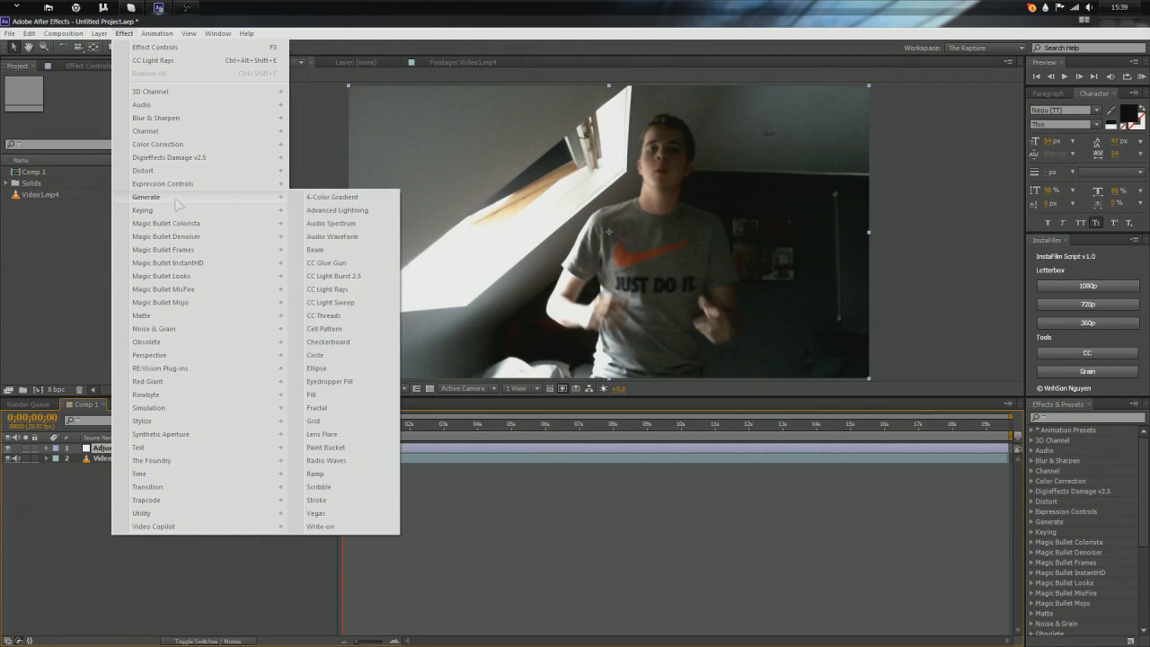
{"action": "left_click", "coordinate": [334, 210]}
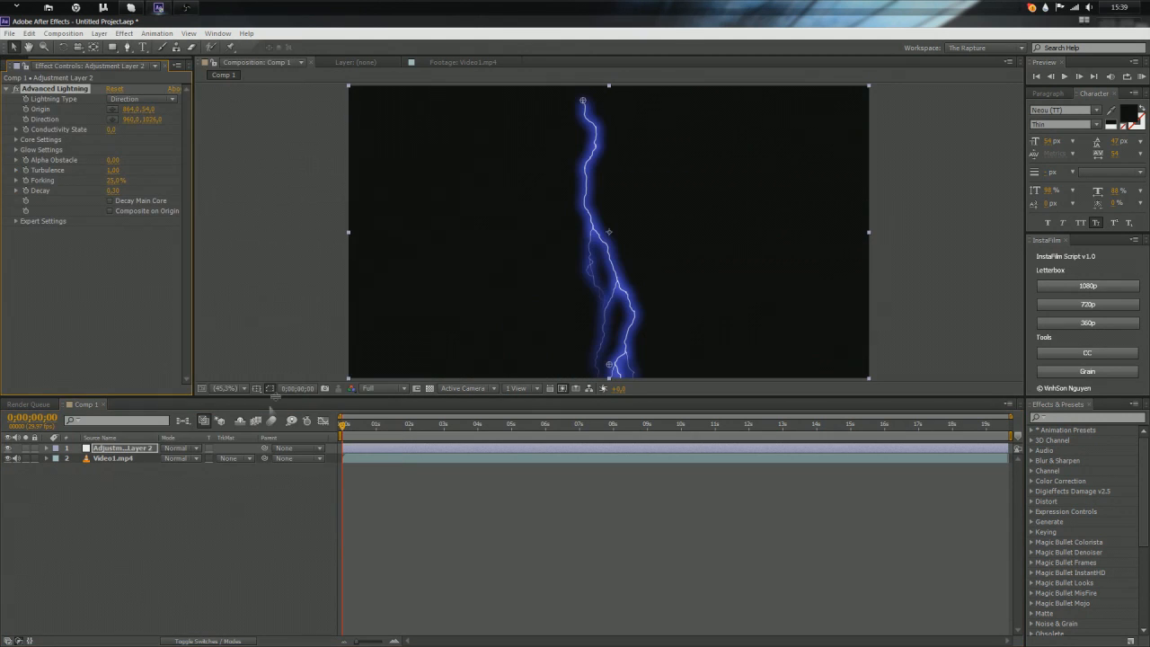
Step: Move the lightning's origin to about 1520, 440 and its direction point to about 606, 474
{"action": "scroll", "coordinate": [539, 224], "scroll_direction": "down", "scroll_amount": 2}
{"action": "scroll", "coordinate": [557, 166], "scroll_direction": "up", "scroll_amount": 2}
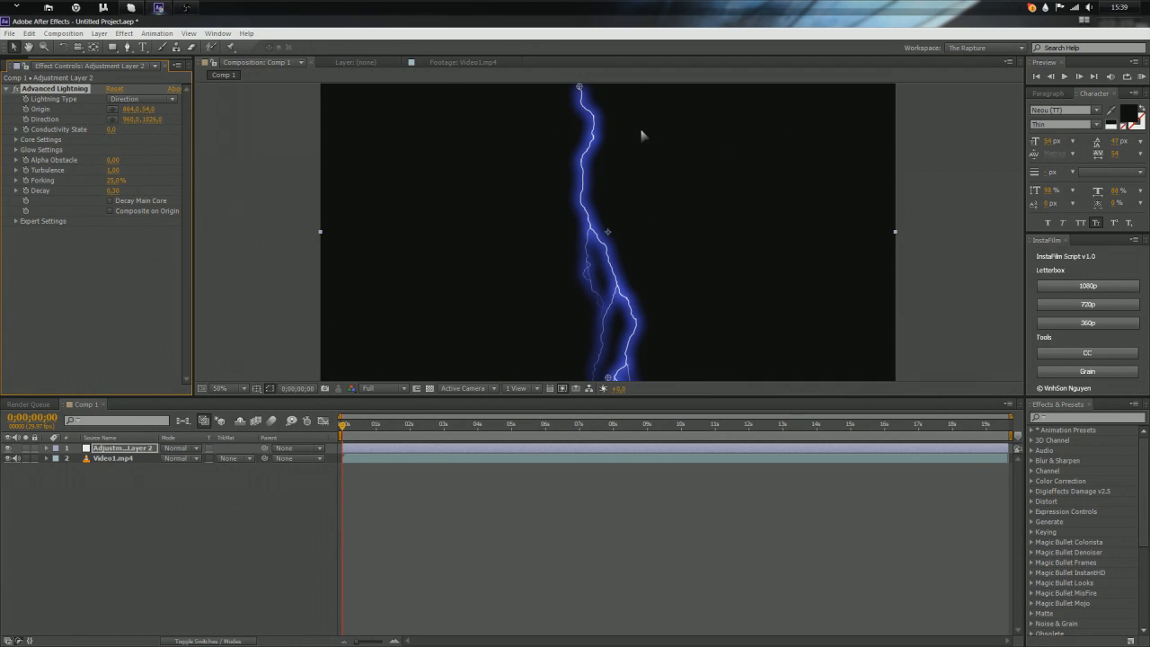
{"action": "left_click_drag", "start_coordinate": [582, 93], "coordinate": [754, 165]}
{"action": "scroll", "coordinate": [654, 270], "scroll_direction": "down", "scroll_amount": 1}
{"action": "left_click_drag", "start_coordinate": [611, 307], "coordinate": [561, 225]}
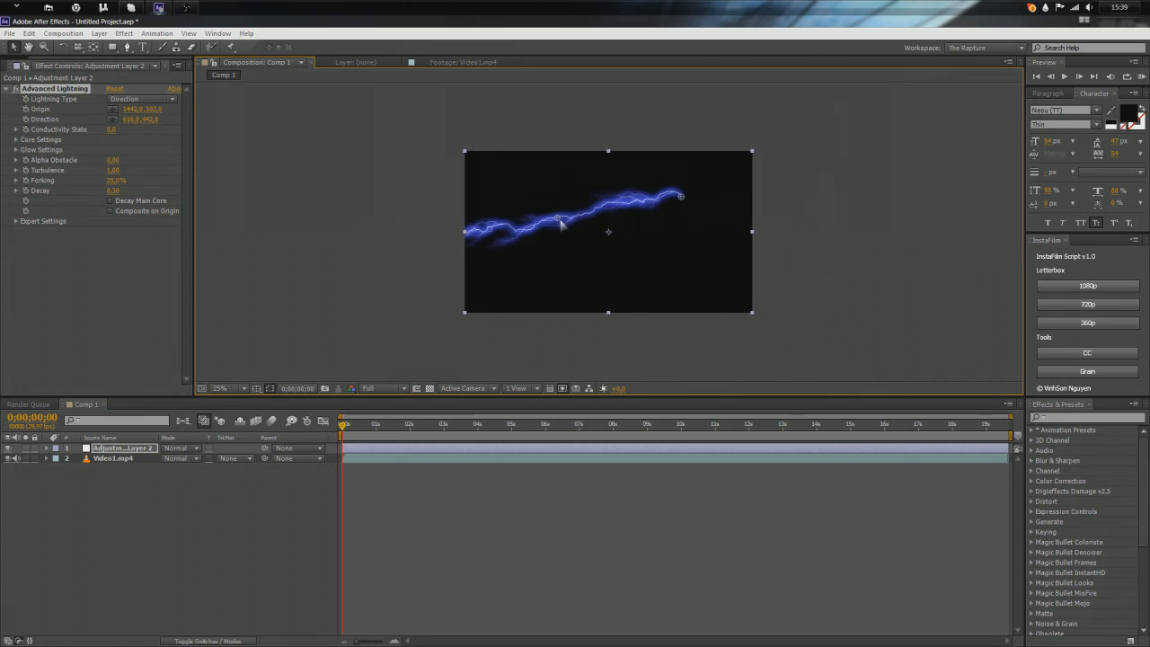
{"action": "scroll", "coordinate": [561, 225], "scroll_direction": "up", "scroll_amount": 1}
{"action": "left_click_drag", "start_coordinate": [755, 170], "coordinate": [778, 207]}
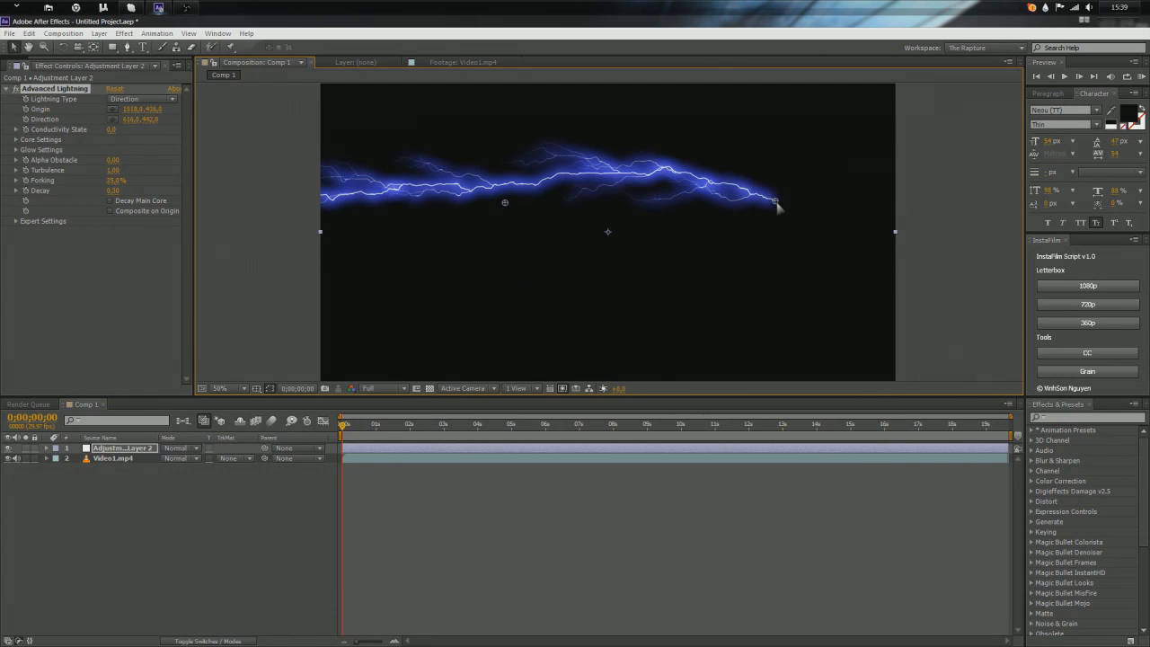
{"action": "left_click_drag", "start_coordinate": [505, 203], "coordinate": [502, 212]}
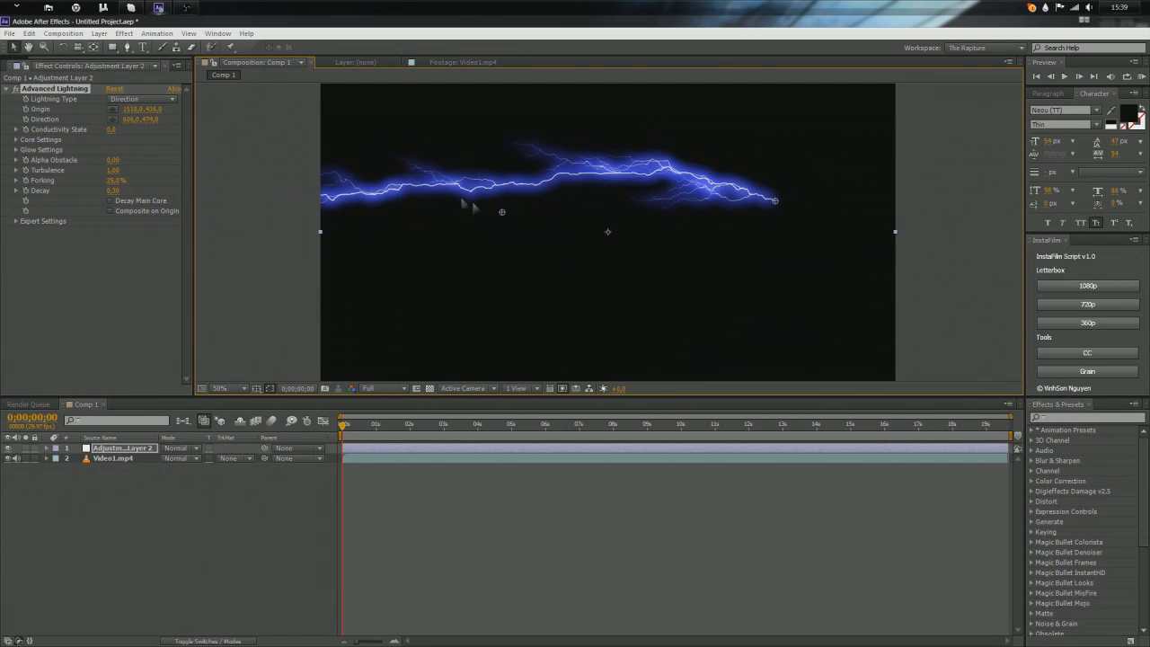
Step: Try the Two-Way Strike lightning type with the direction point moved to about 384, 474
{"action": "left_click", "coordinate": [139, 98]}
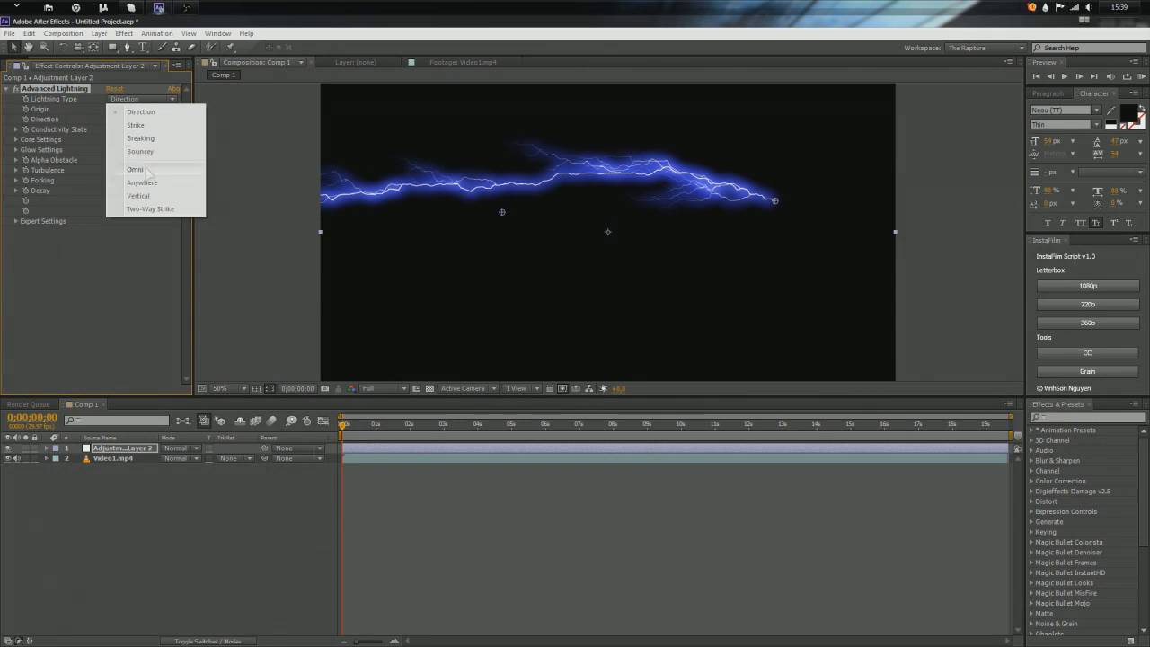
{"action": "left_click", "coordinate": [151, 208]}
{"action": "left_click_drag", "start_coordinate": [503, 216], "coordinate": [433, 212]}
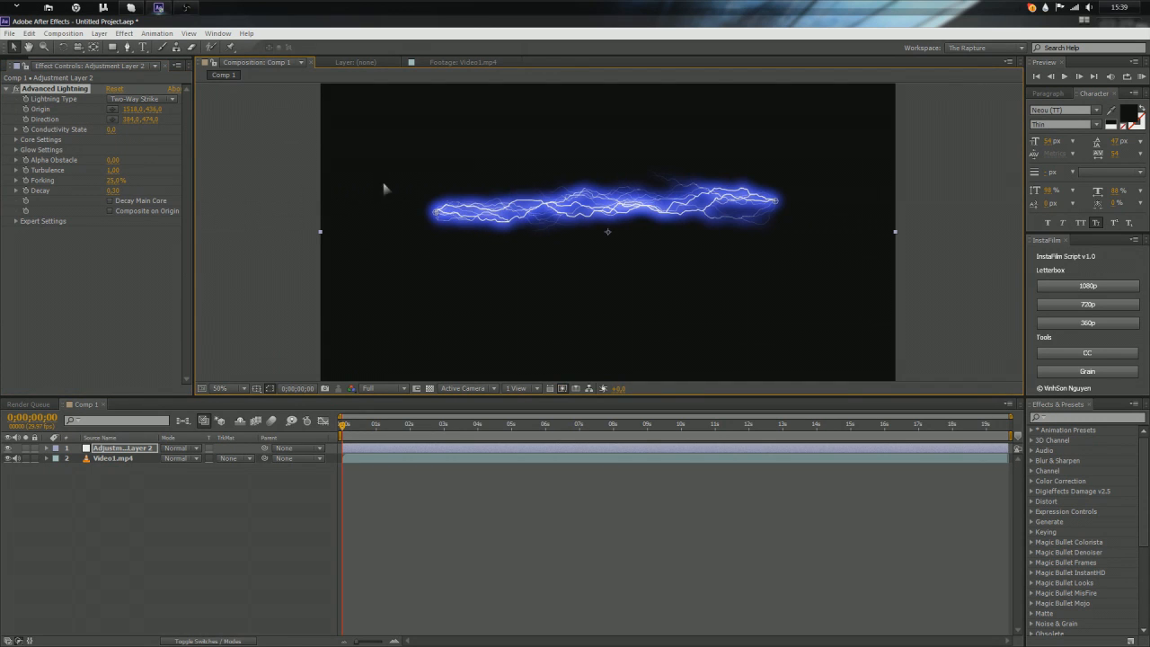
Step: Set the lightning type back to Direction and move the direction point to about 675, 462
{"action": "left_click", "coordinate": [153, 100]}
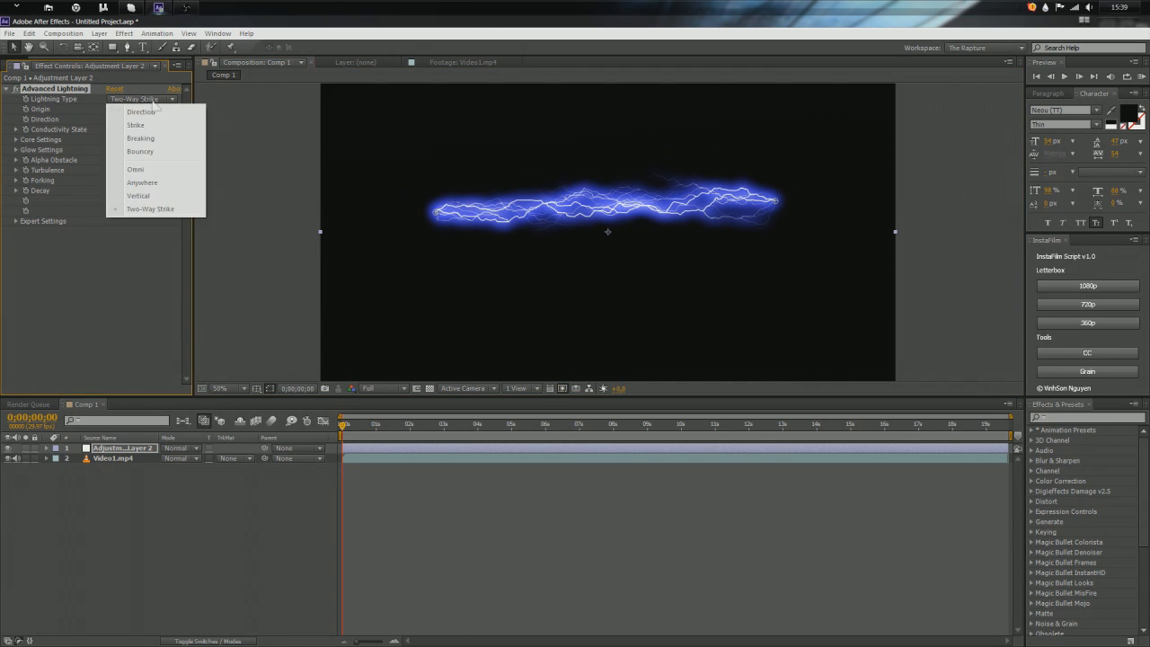
{"action": "left_click", "coordinate": [142, 112]}
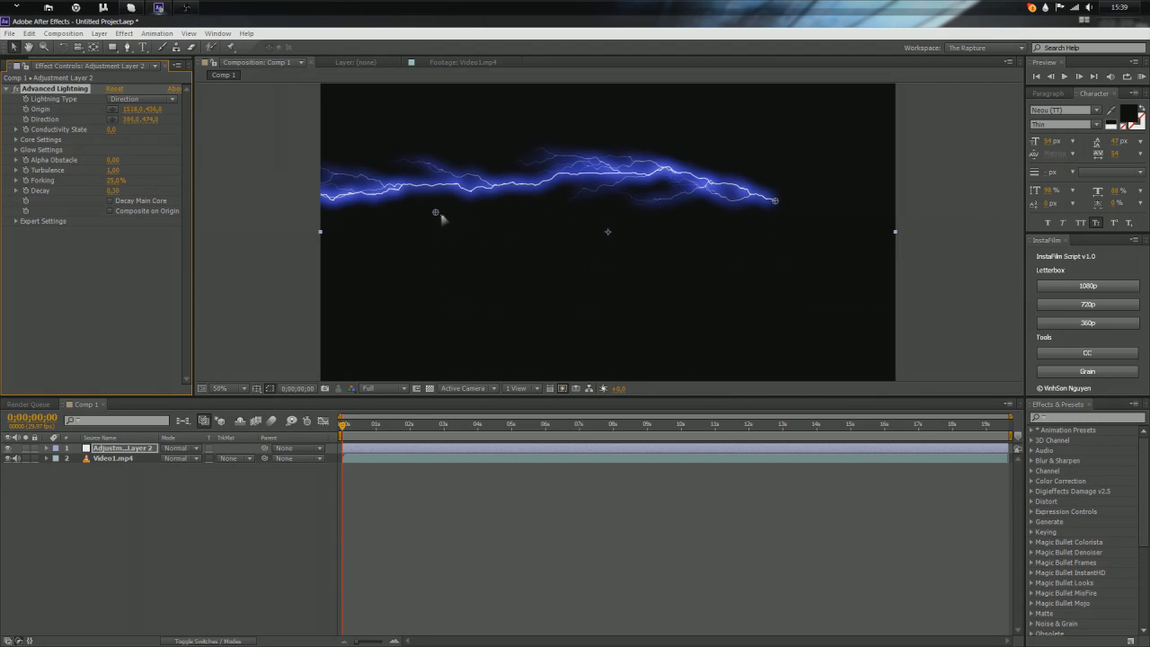
{"action": "left_click_drag", "start_coordinate": [436, 213], "coordinate": [522, 209]}
Step: Try the Two-Way Strike lightning type with the direction point at about 322, 496, and return the type to Direction
{"action": "left_click", "coordinate": [151, 100]}
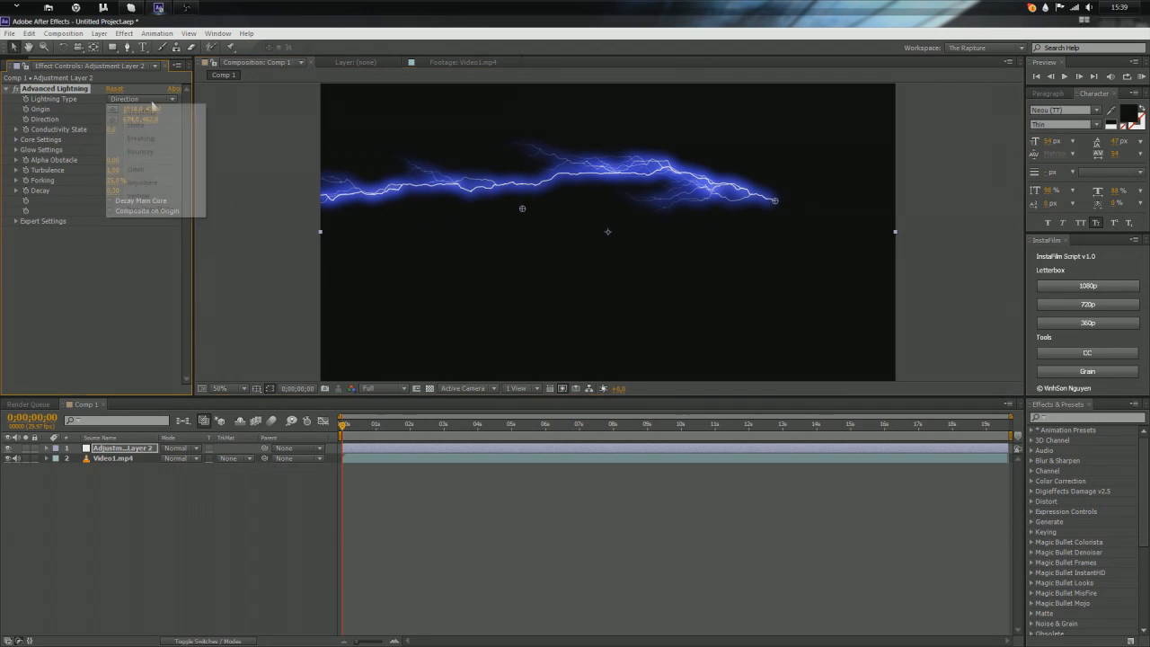
{"action": "left_click", "coordinate": [173, 211]}
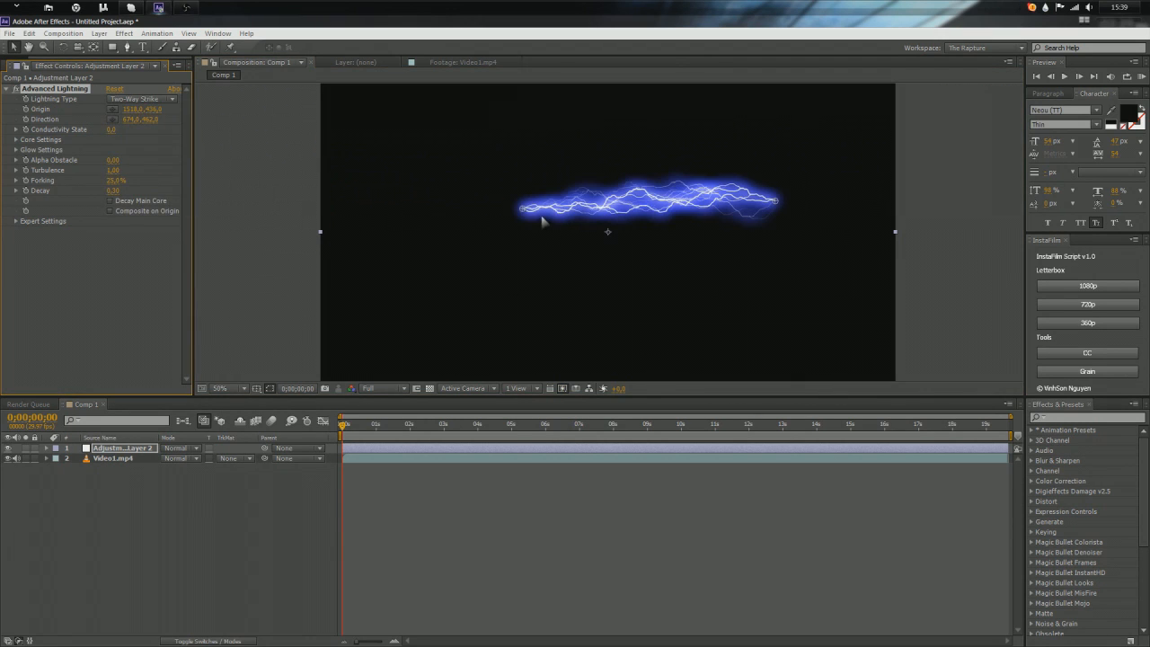
{"action": "left_click_drag", "start_coordinate": [523, 208], "coordinate": [415, 216]}
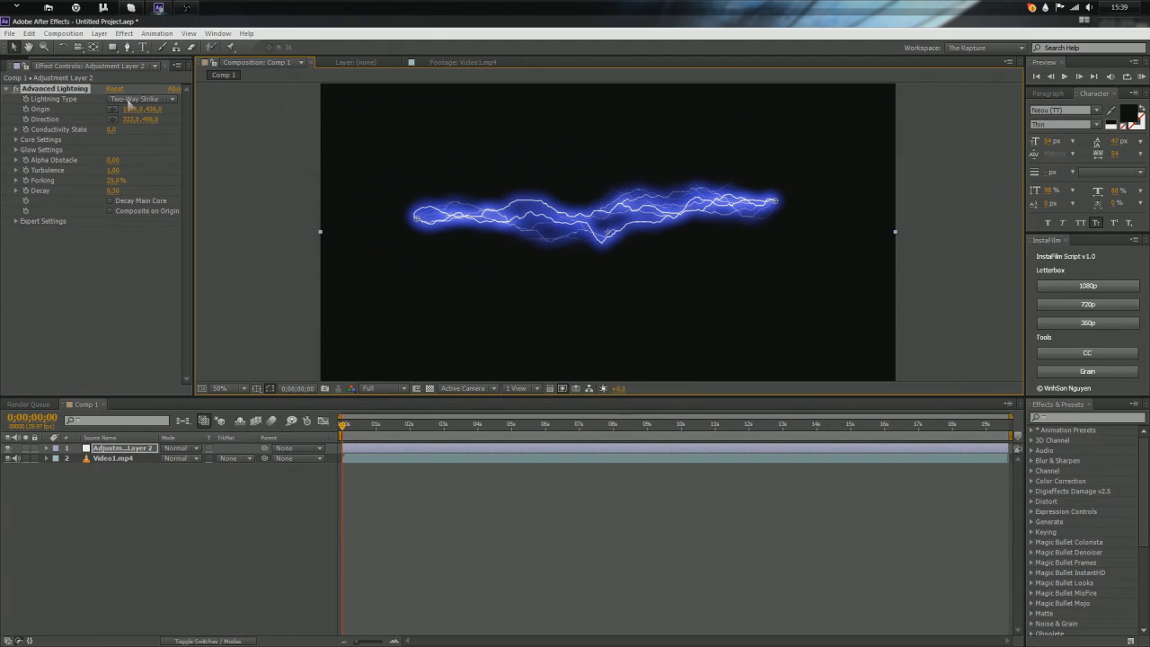
{"action": "left_click", "coordinate": [130, 101]}
{"action": "left_click", "coordinate": [137, 108]}
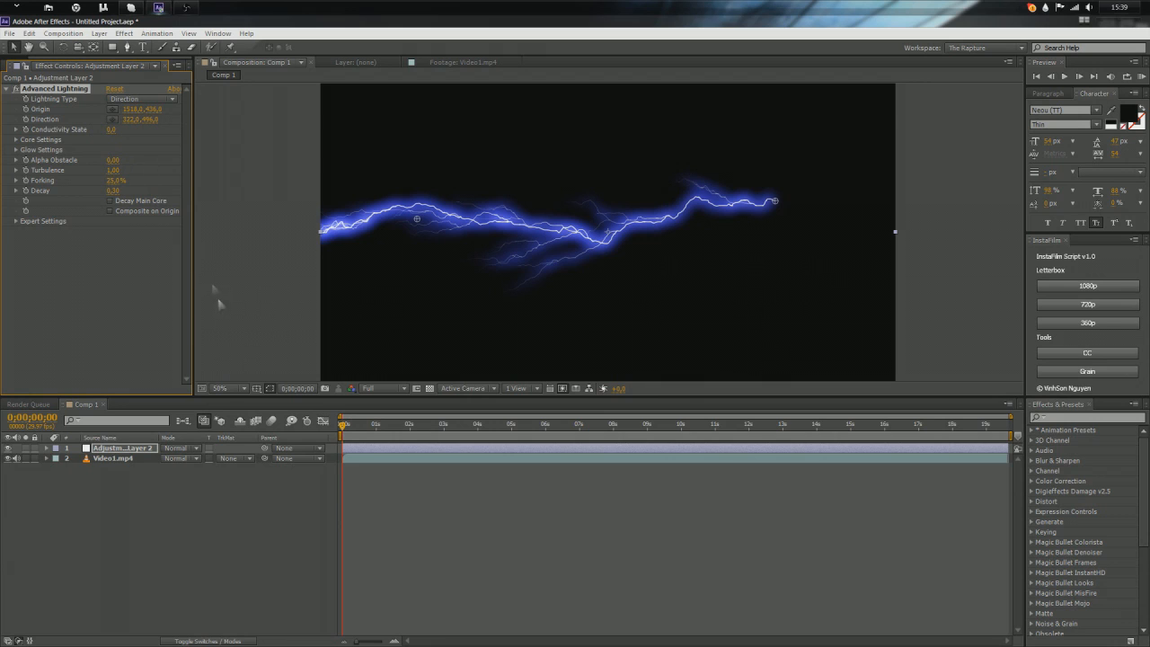
Step: Composite the lightning on the original footage, moving its origin to about 1564, 472 and its direction point to about 1122, 460
{"action": "left_click", "coordinate": [110, 211]}
{"action": "left_click_drag", "start_coordinate": [416, 216], "coordinate": [622, 250]}
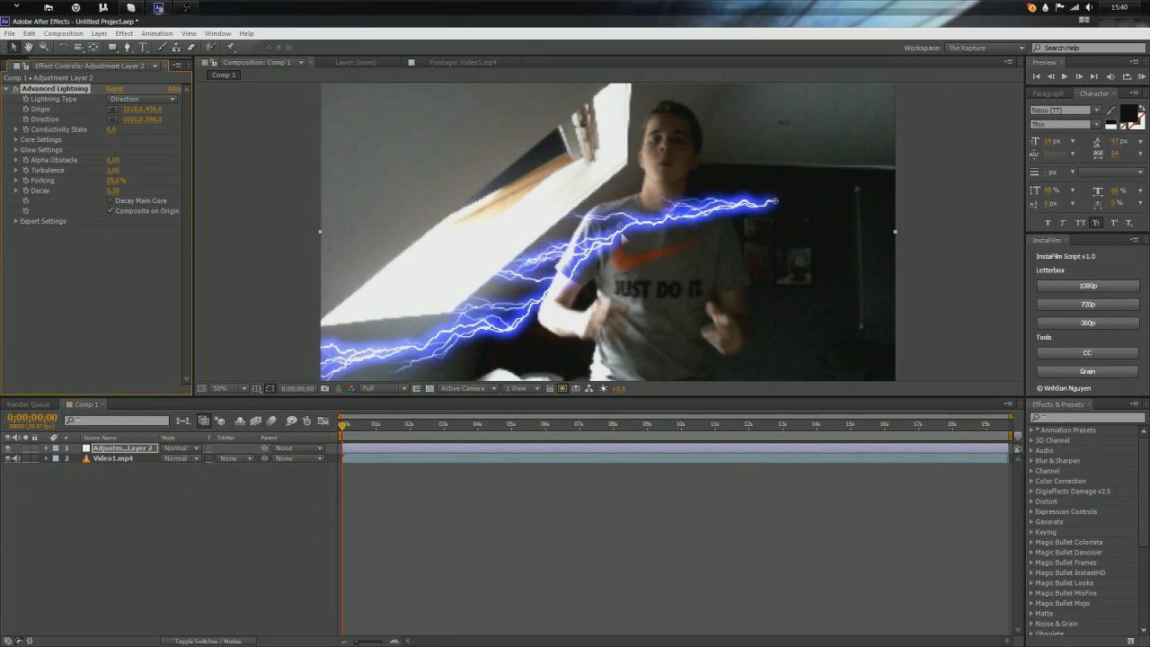
{"action": "mouse_move", "coordinate": [774, 201]}
{"action": "left_mouse_down"}
{"action": "mouse_move", "coordinate": [808, 231]}
{"action": "mouse_move", "coordinate": [649, 294]}
{"action": "mouse_move", "coordinate": [893, 308]}
{"action": "mouse_move", "coordinate": [680, 260]}
{"action": "mouse_move", "coordinate": [788, 212]}
{"action": "left_mouse_up"}
{"action": "left_click_drag", "start_coordinate": [621, 239], "coordinate": [647, 194]}
{"action": "key", "text": "ctrl+z"}
{"action": "left_click_drag", "start_coordinate": [623, 235], "coordinate": [657, 208]}
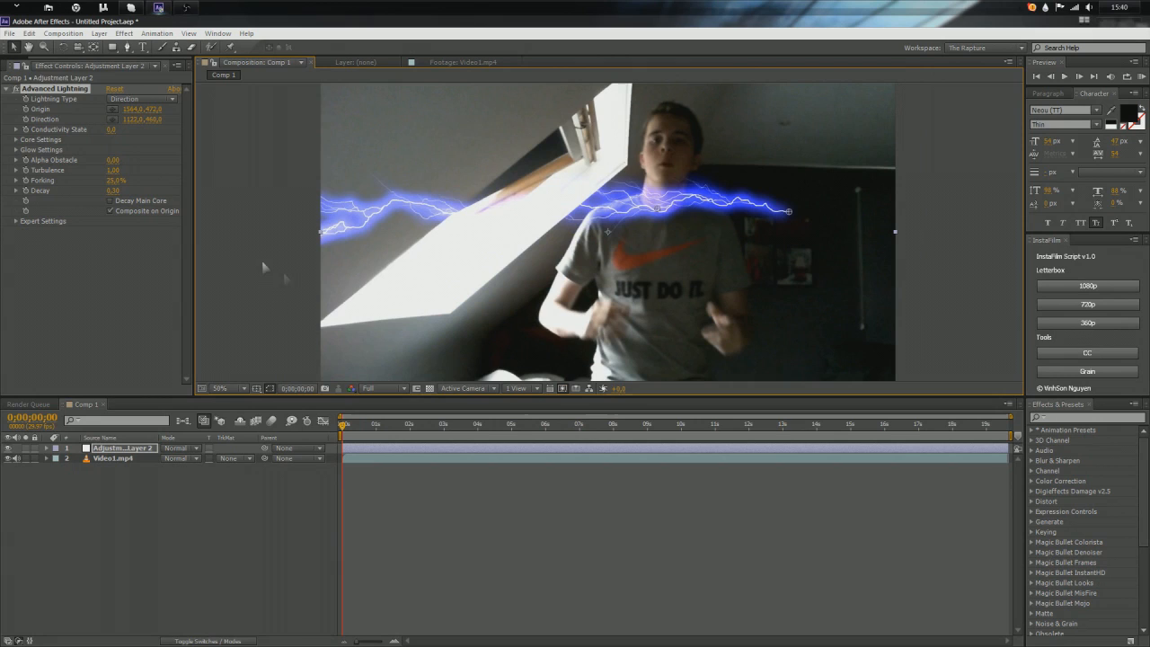
Step: Move the current time to 0;00;03;22, where the hands open, and add a composition marker there
{"action": "left_click", "coordinate": [164, 275]}
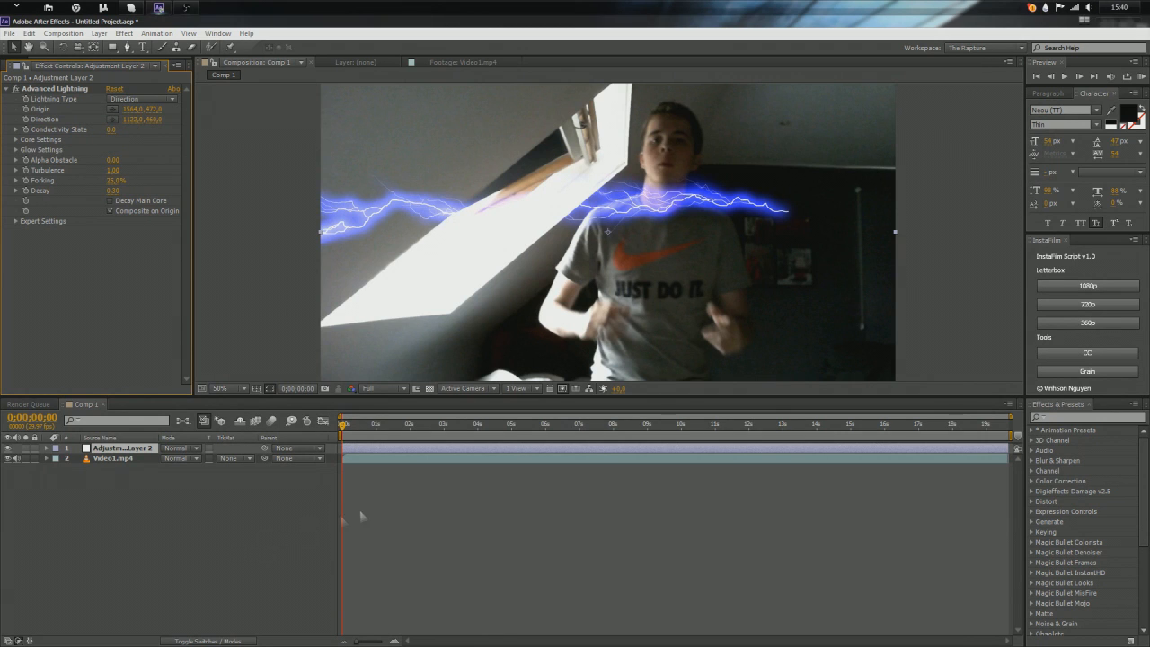
{"action": "left_click_drag", "start_coordinate": [347, 432], "coordinate": [472, 450]}
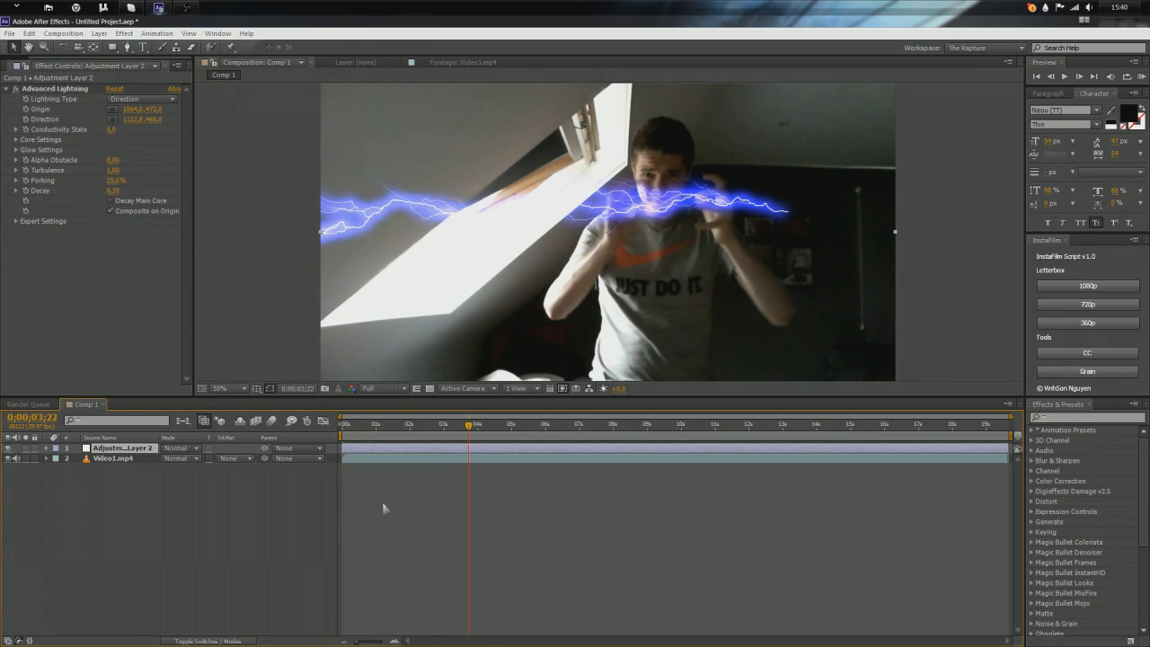
{"action": "left_click", "coordinate": [451, 480]}
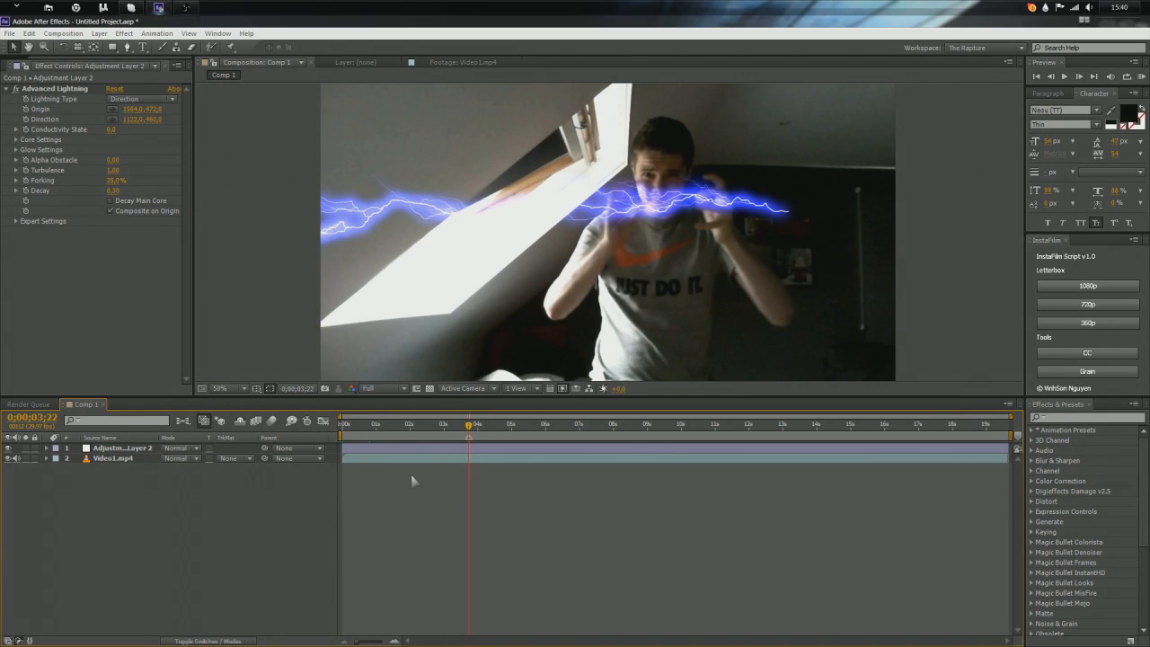
Step: Give the composition marker the comment "Starting point" and return the current time to 0;00;03;22
{"action": "left_click_drag", "start_coordinate": [469, 431], "coordinate": [470, 434]}
{"action": "right_click", "coordinate": [471, 442]}
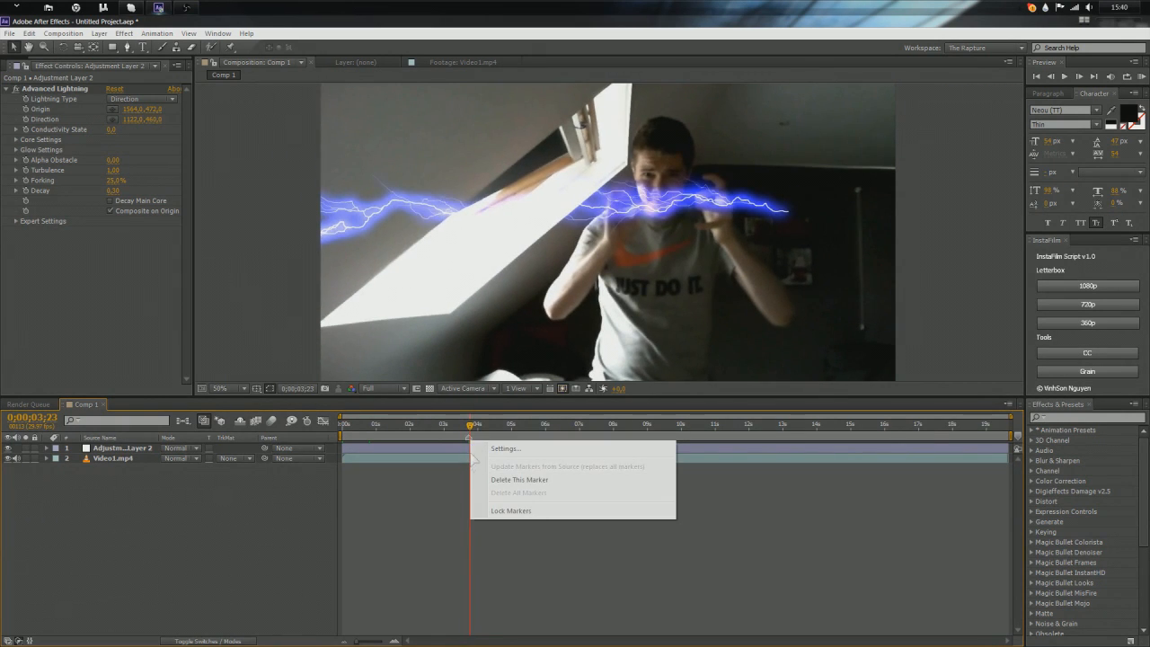
{"action": "left_click", "coordinate": [479, 446]}
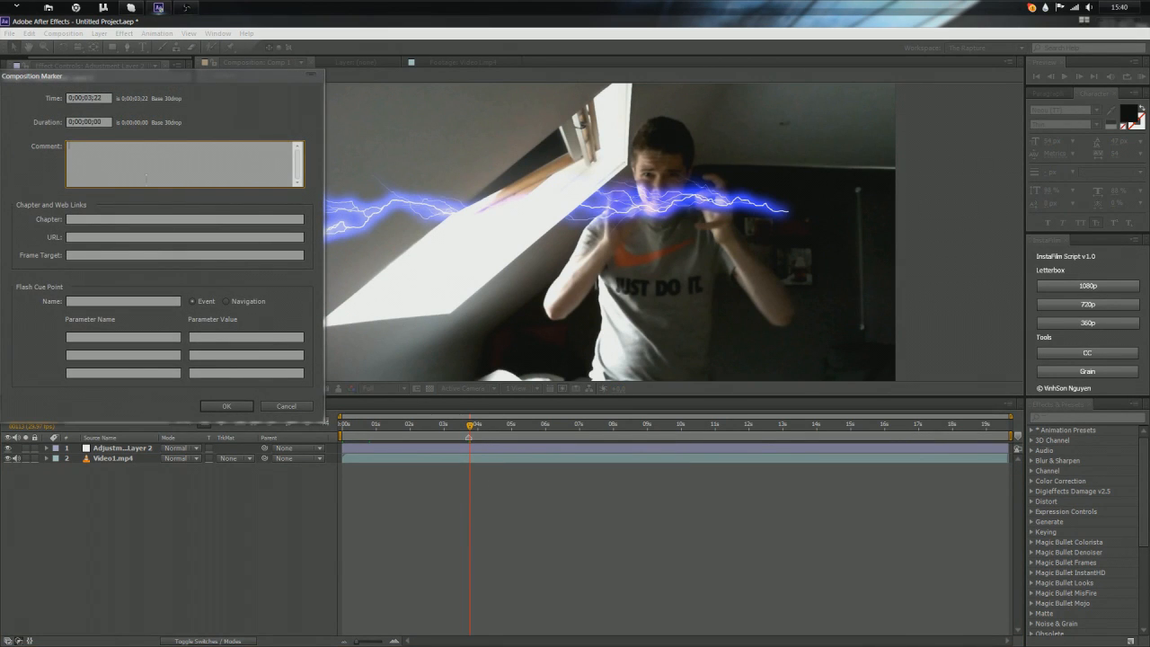
{"action": "type", "text": "Starting point"}
{"action": "left_click", "coordinate": [227, 406]}
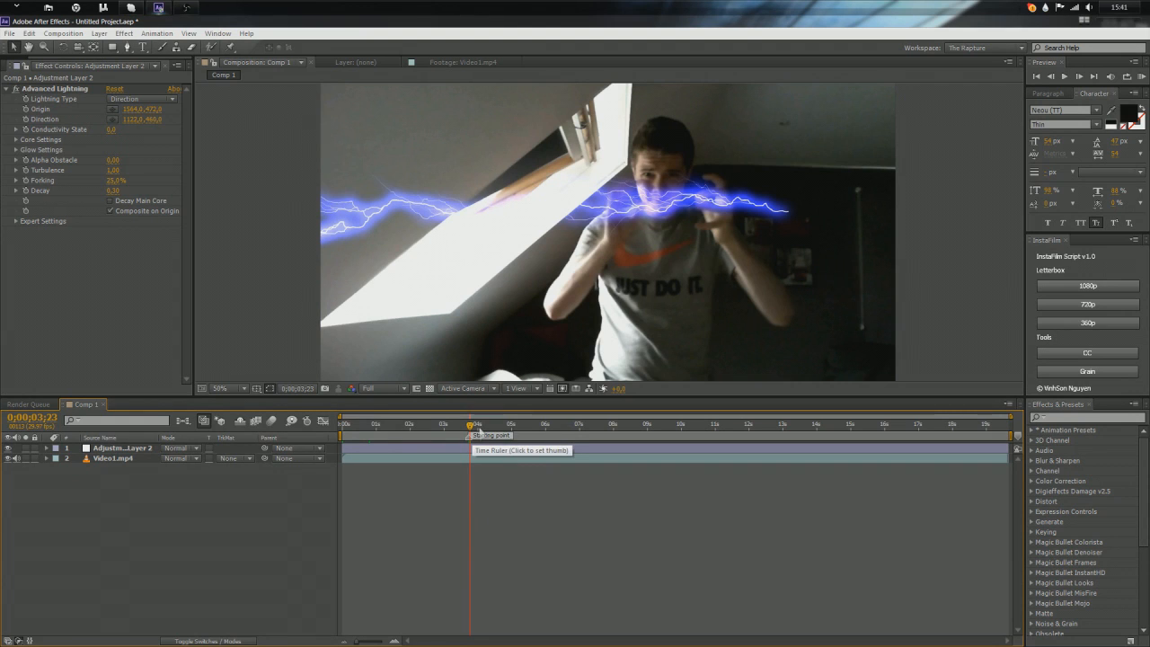
{"action": "mouse_move", "coordinate": [469, 435]}
{"action": "left_mouse_down"}
{"action": "mouse_move", "coordinate": [799, 442]}
{"action": "mouse_move", "coordinate": [469, 469]}
{"action": "left_mouse_up"}
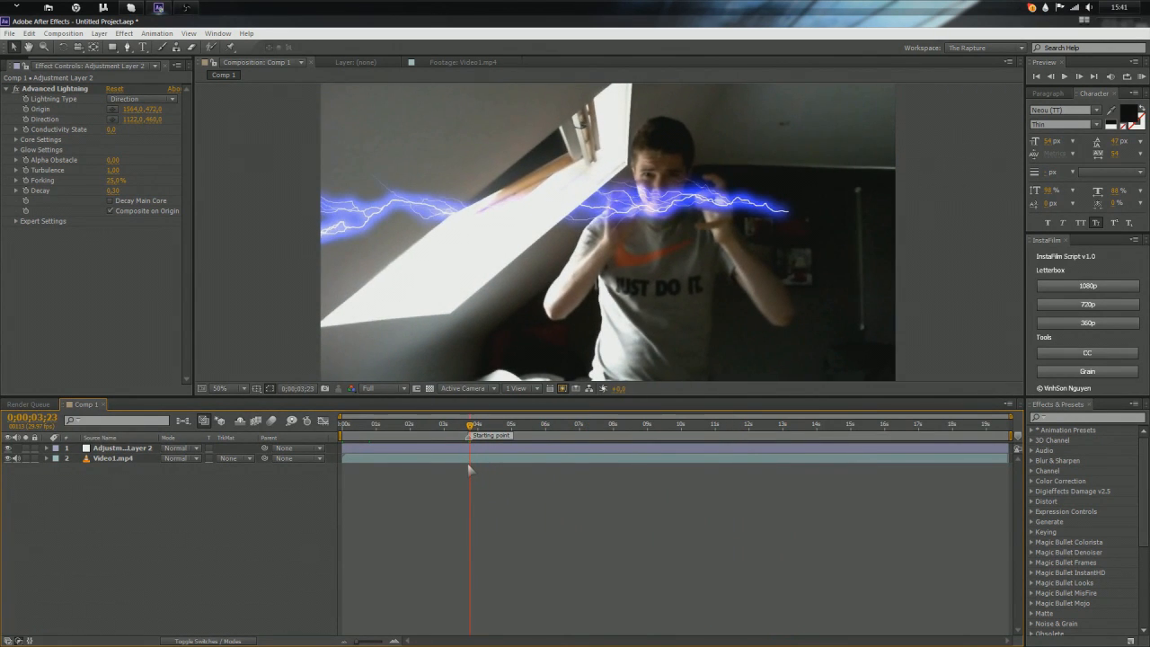
{"action": "left_click_drag", "start_coordinate": [469, 469], "coordinate": [466, 466]}
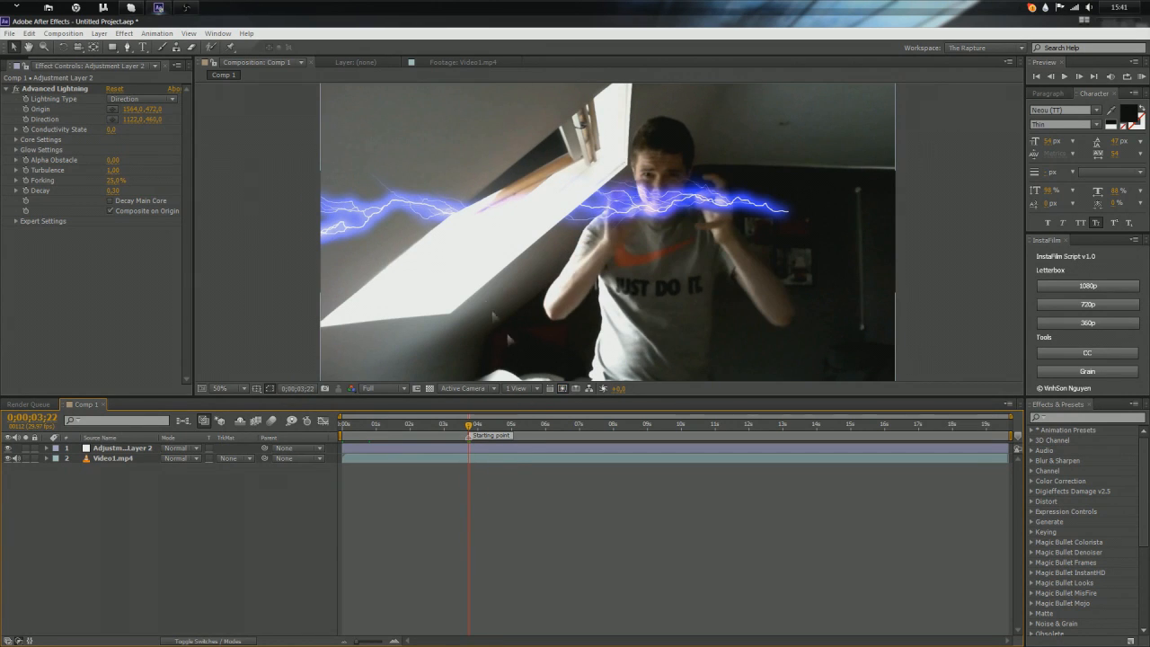
Step: Place the lightning between the hands, with its origin at about 1300, 484 and its direction point at about 1142, 492
{"action": "left_click", "coordinate": [62, 90]}
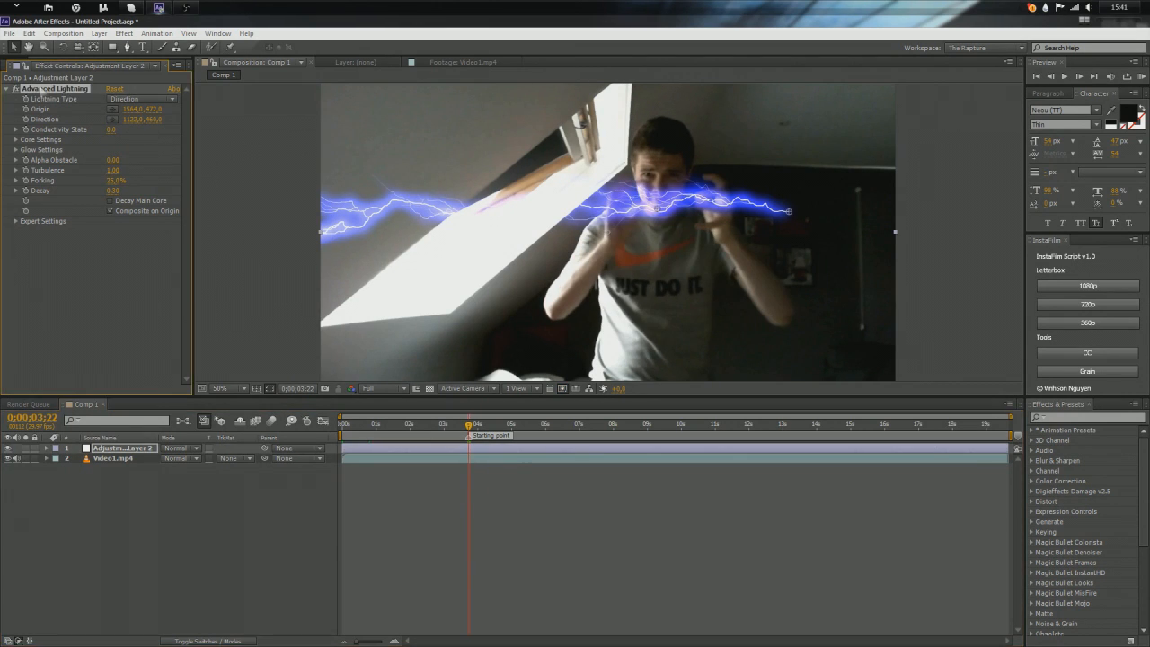
{"action": "left_click_drag", "start_coordinate": [791, 214], "coordinate": [710, 216]}
{"action": "left_click_drag", "start_coordinate": [639, 211], "coordinate": [663, 218]}
{"action": "key", "text": "period"}
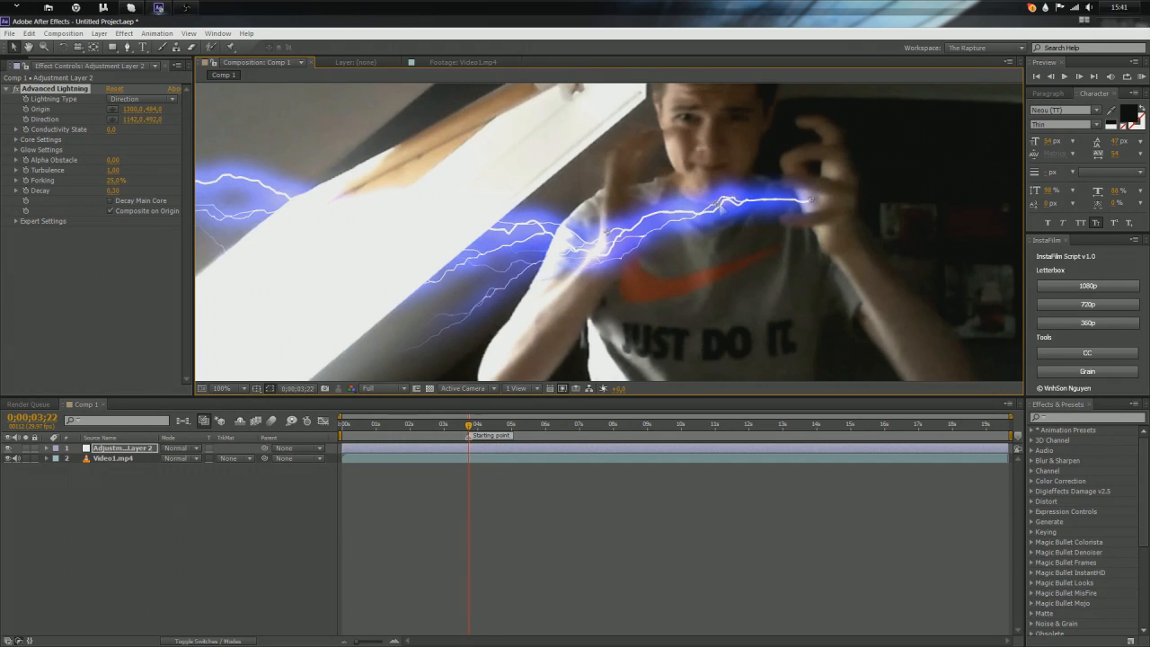
{"action": "key", "text": "comma"}
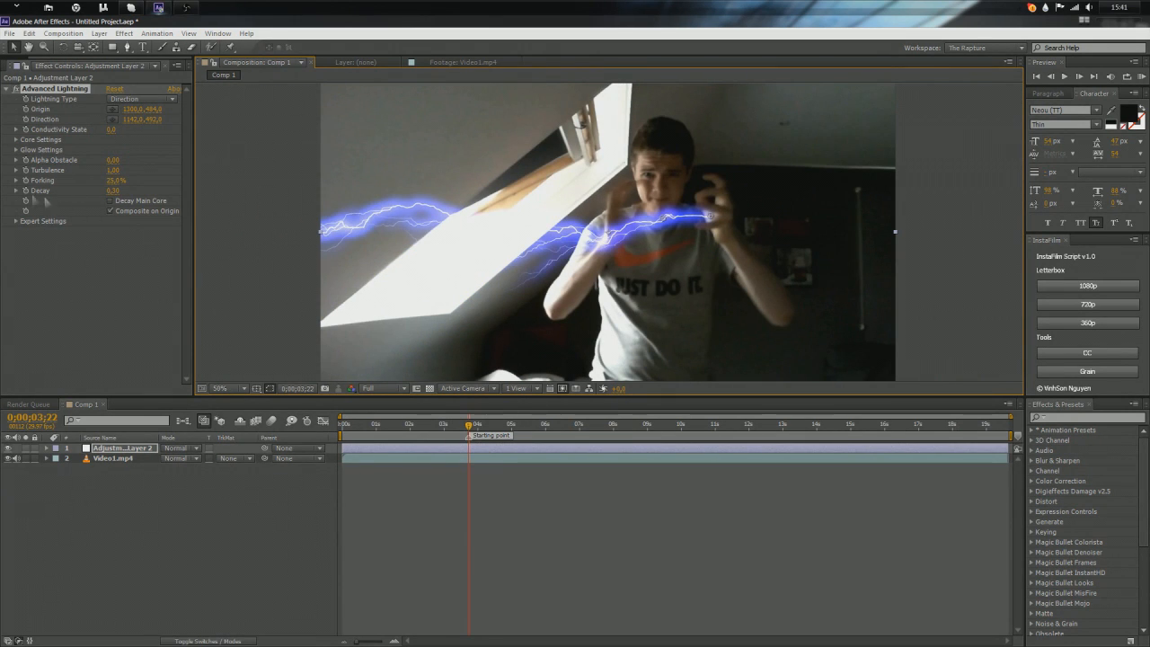
Step: Enable keyframing of the lightning's Core Opacity at 0;00;03;22
{"action": "left_click", "coordinate": [15, 139]}
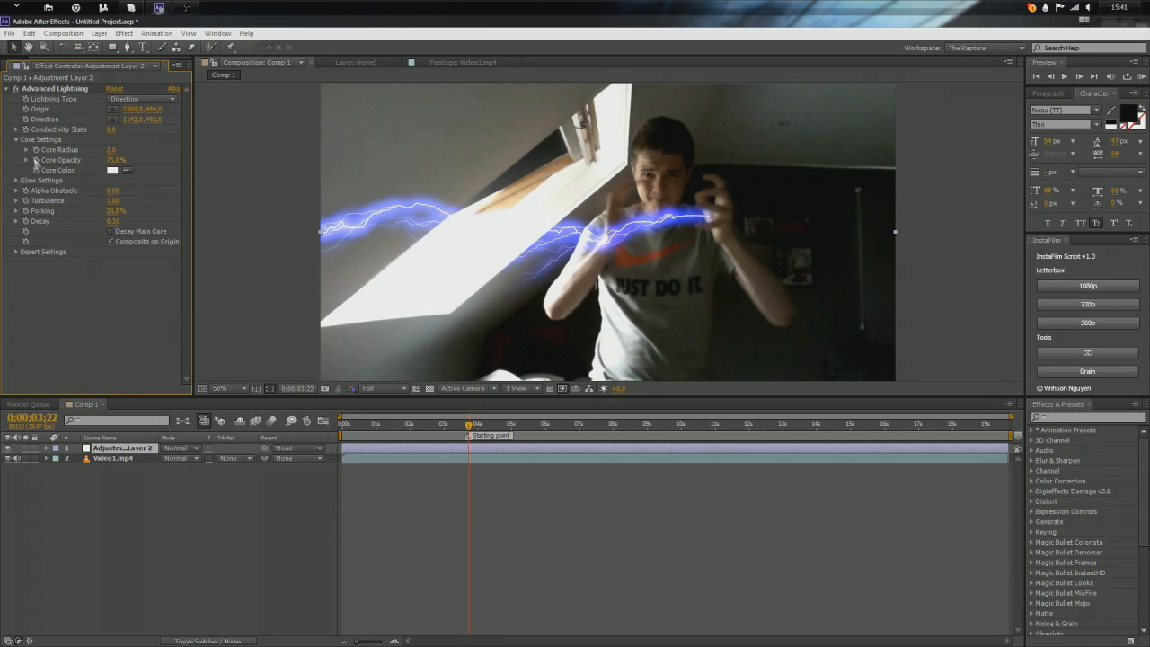
{"action": "left_click", "coordinate": [36, 161]}
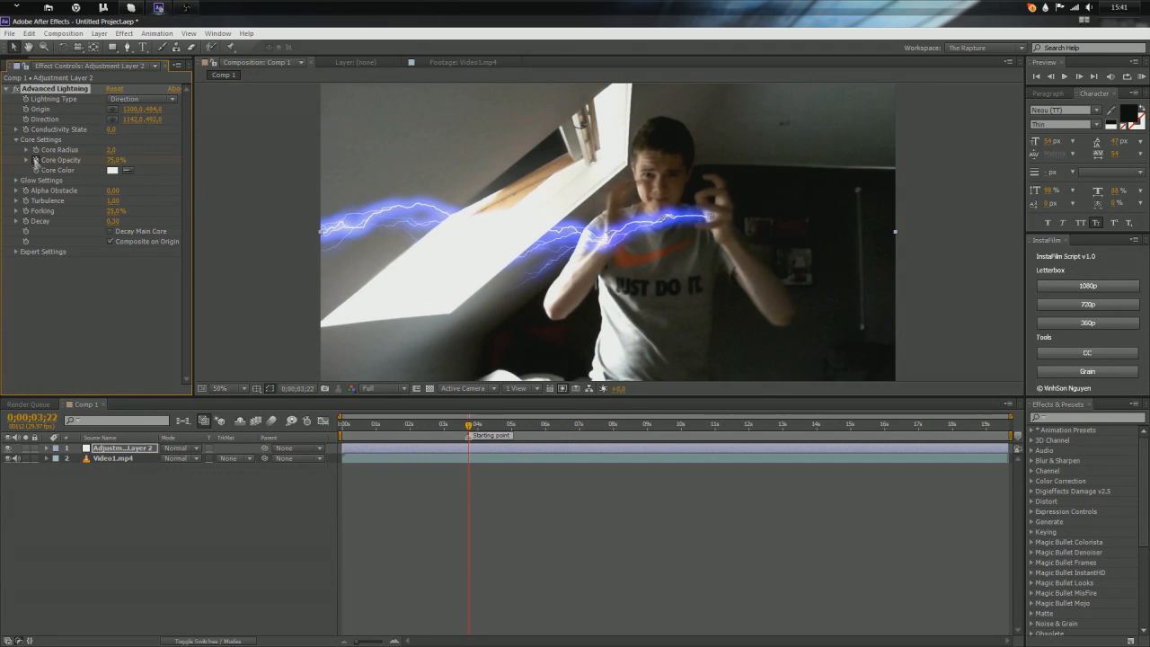
Step: Step through the frames around the Starting point marker to examine when the hands separate
{"action": "key", "text": "Page_Up"}
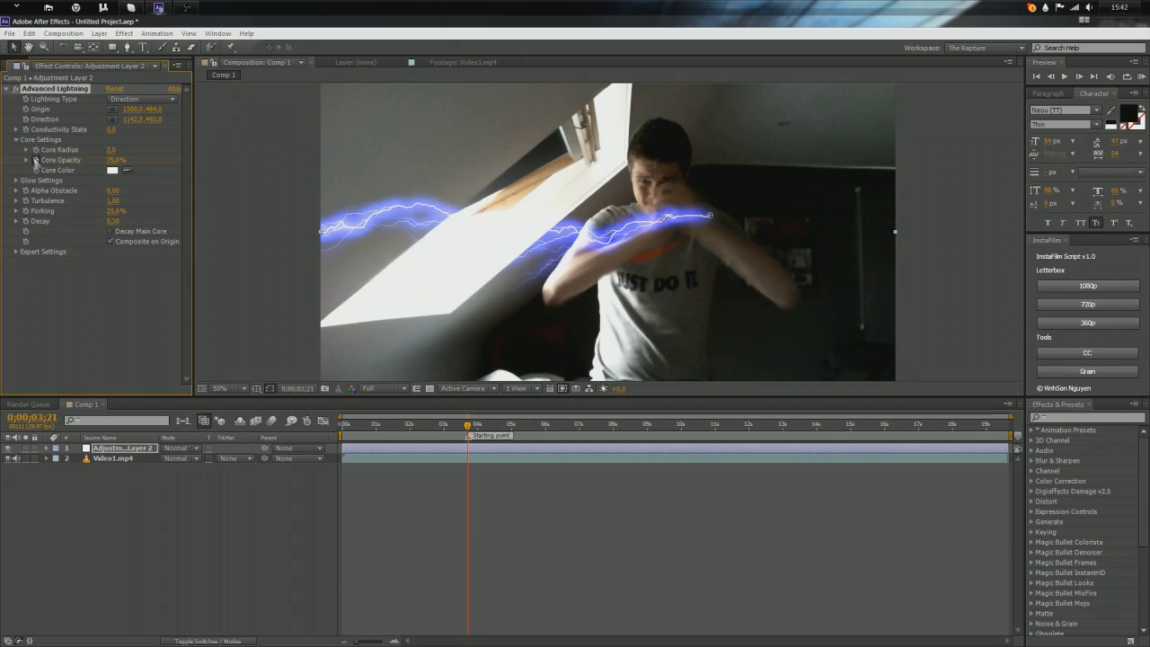
{"action": "key", "text": "Page_Down"}
{"action": "key", "text": "Page_Down"}
{"action": "key", "text": "Page_Down"}
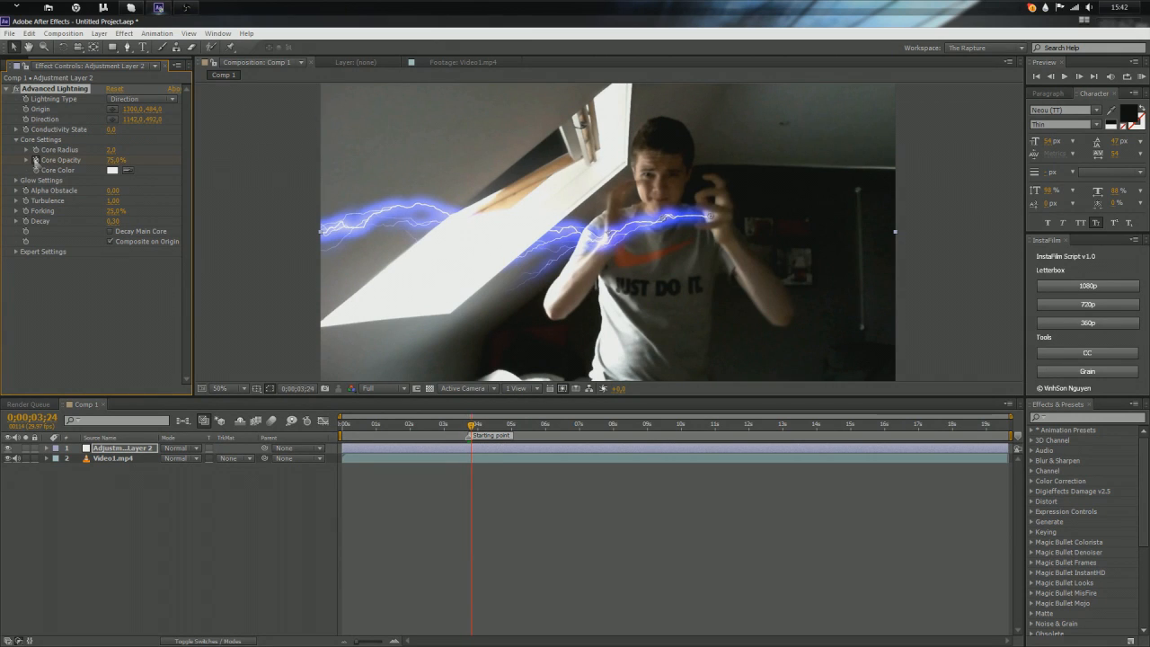
{"action": "key", "text": "Page_Down"}
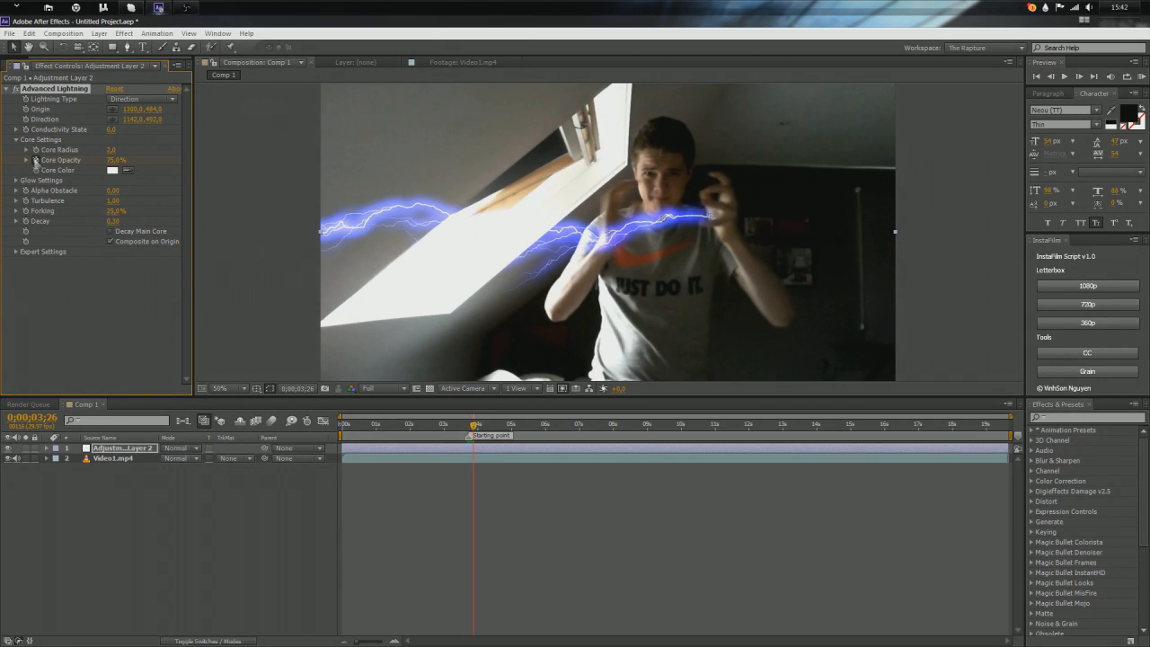
{"action": "key", "text": "Page_Up"}
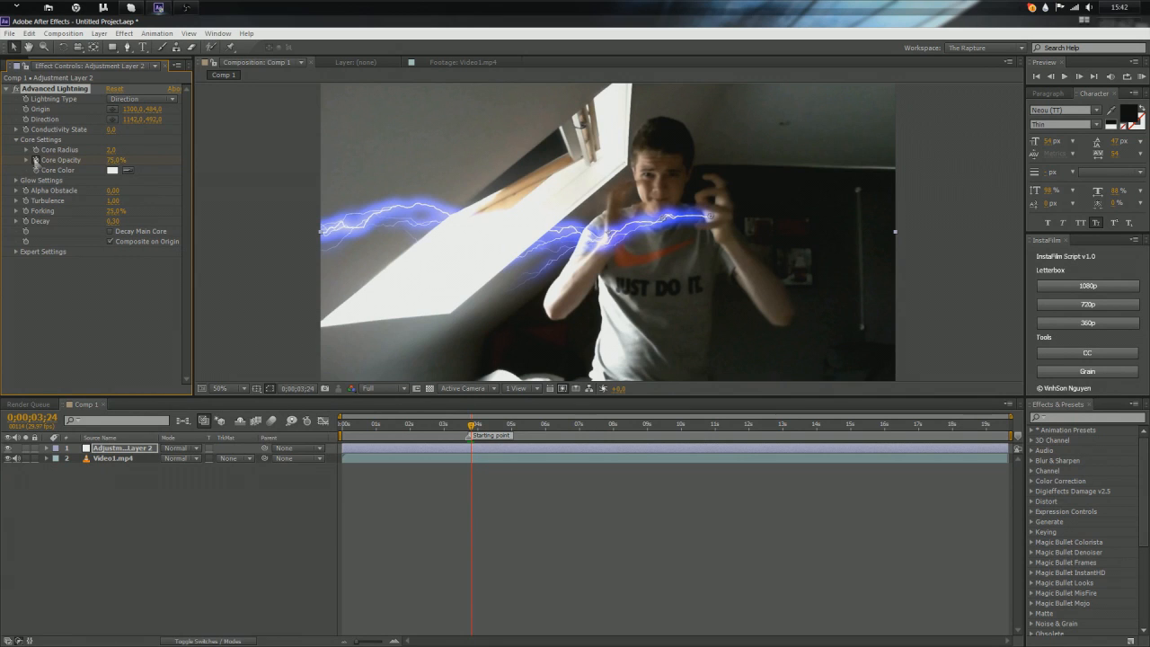
{"action": "key", "text": "Page_Up"}
{"action": "key", "text": "Page_Up"}
{"action": "key", "text": "Page_Up"}
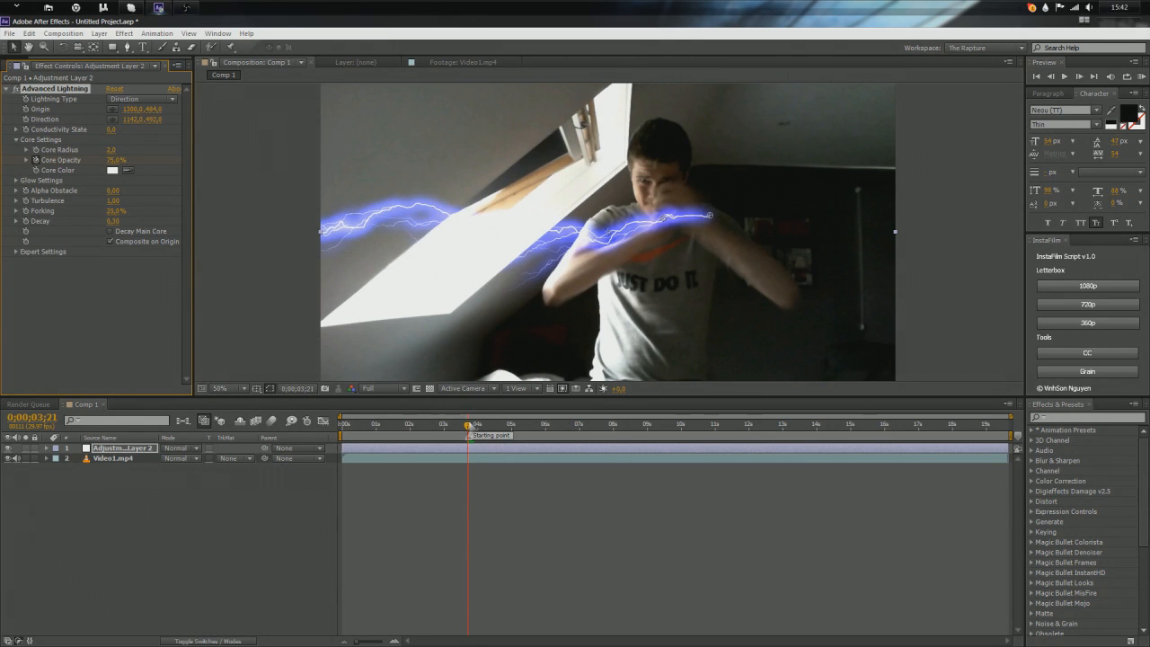
{"action": "left_click_drag", "start_coordinate": [470, 426], "coordinate": [468, 430]}
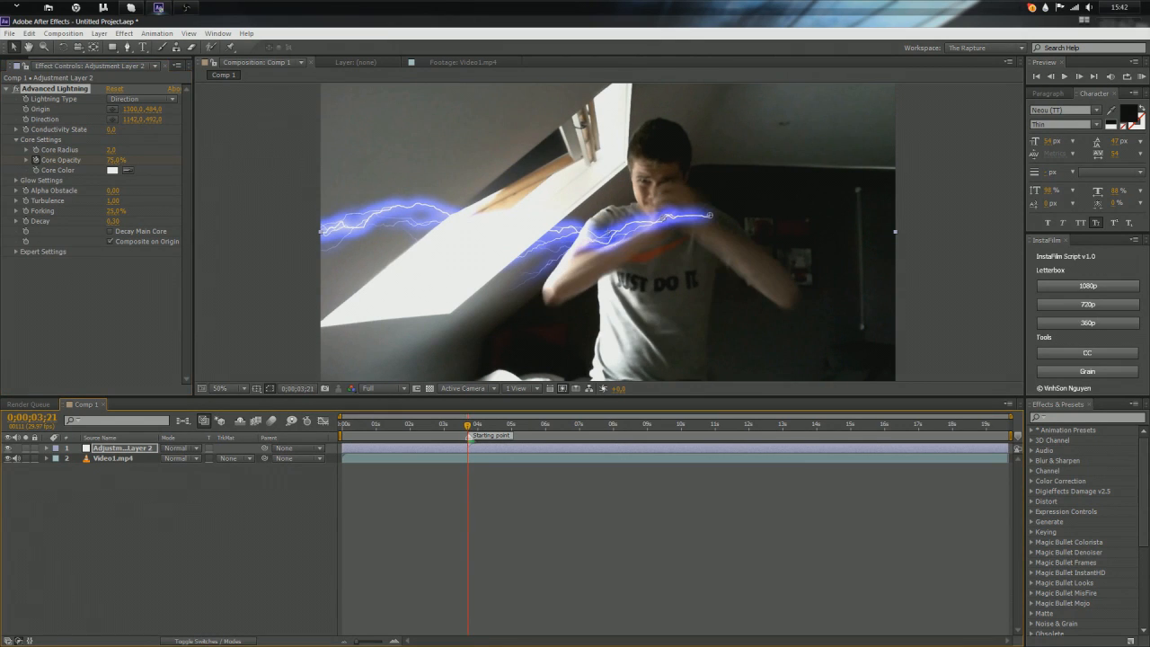
{"action": "key", "text": "Page_Down"}
{"action": "key", "text": "Page_Up"}
{"action": "key", "text": "Page_Down"}
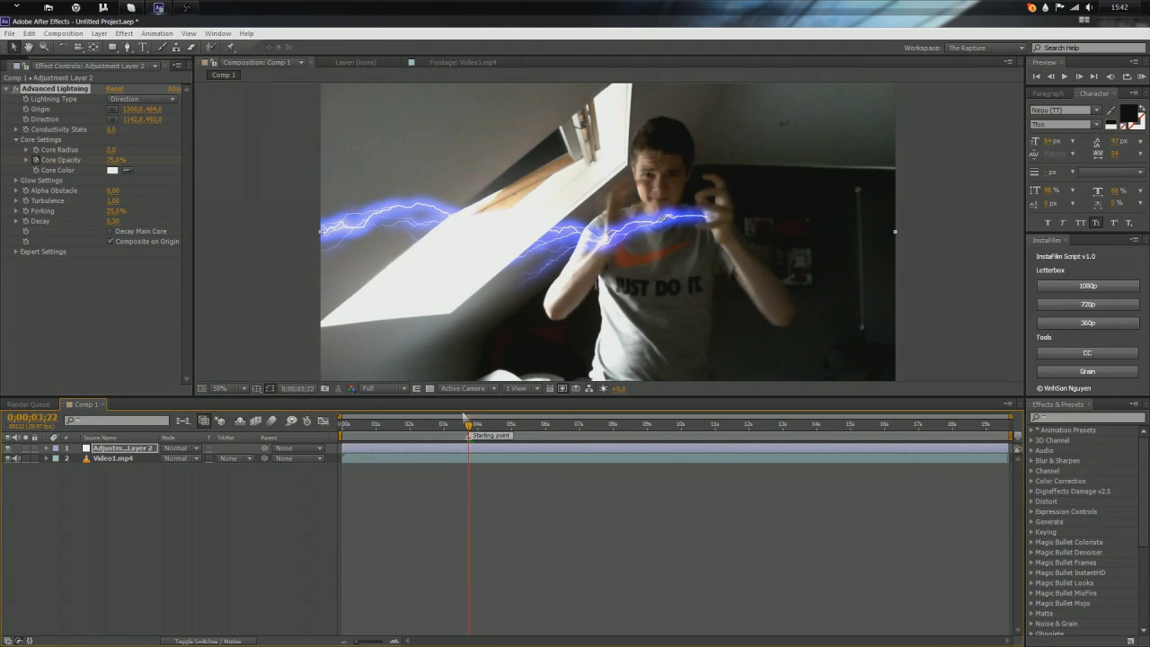
{"action": "key", "text": "period"}
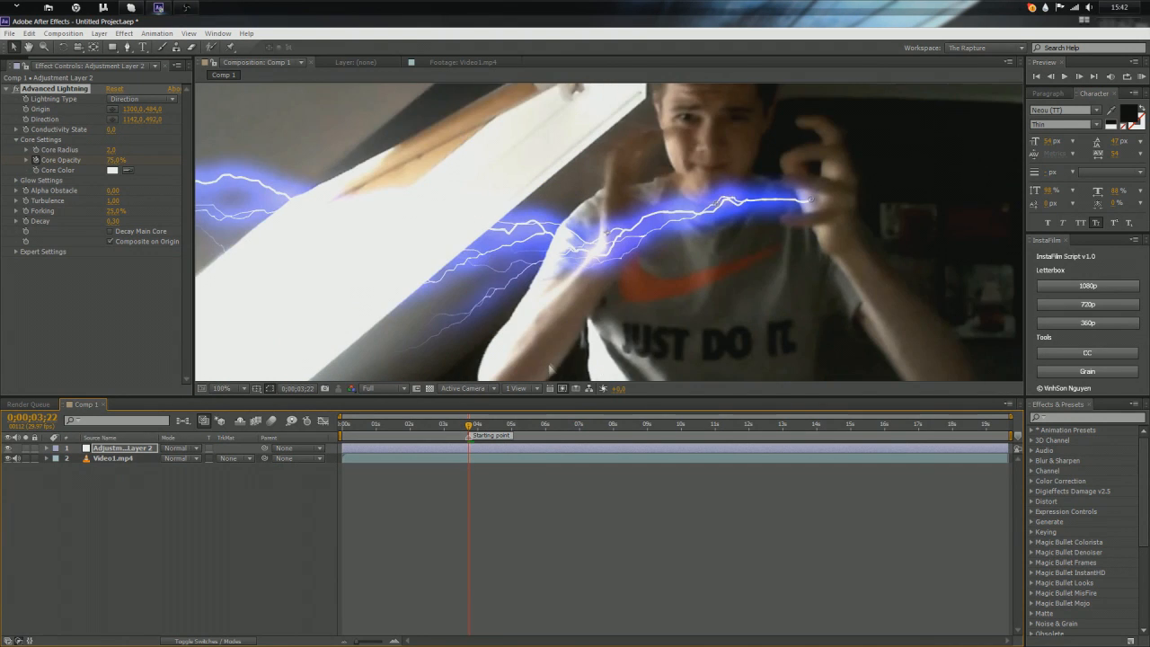
Step: Set a Core Opacity keyframe of 0% at 0;00;03;21 and compare it with the following frame
{"action": "key", "text": "Page_Up"}
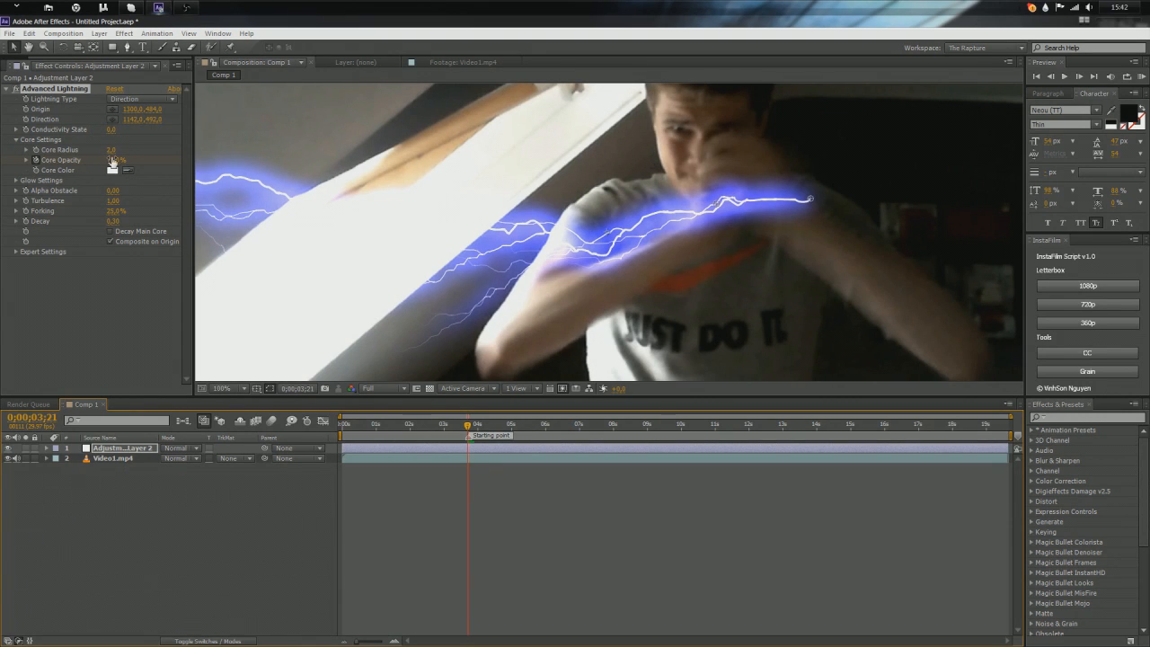
{"action": "left_click", "coordinate": [36, 159]}
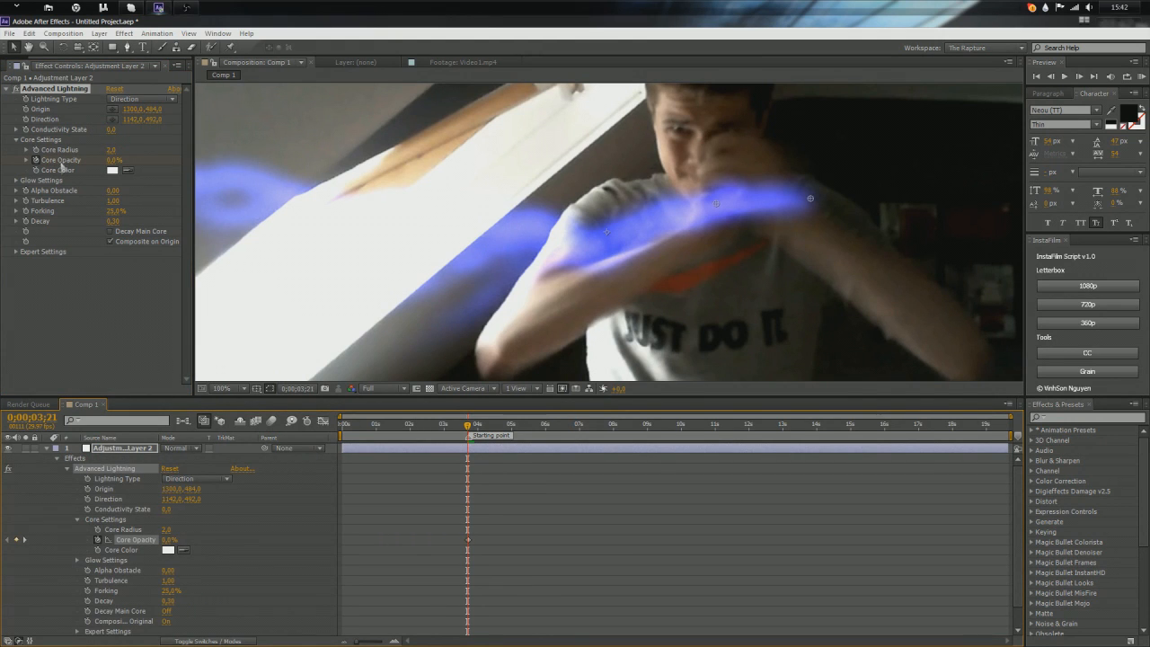
{"action": "key", "text": "Page_Down"}
{"action": "key", "text": "equal"}
{"action": "key", "text": "equal"}
{"action": "key", "text": "equal"}
{"action": "key", "text": "equal"}
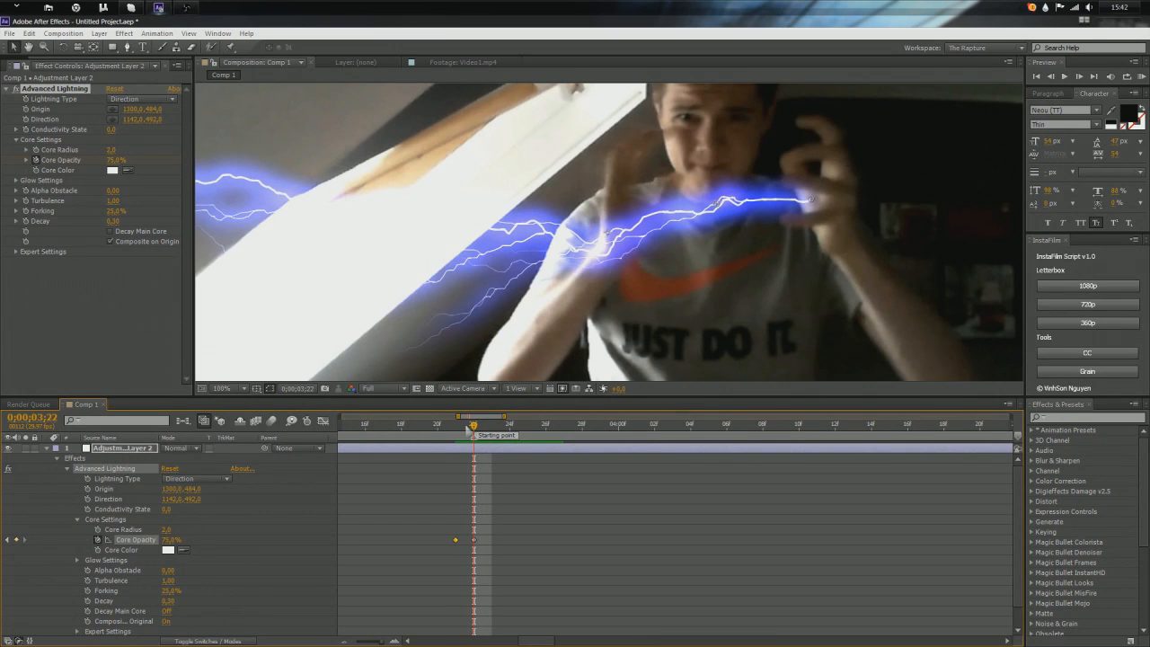
{"action": "key", "text": "Page_Up"}
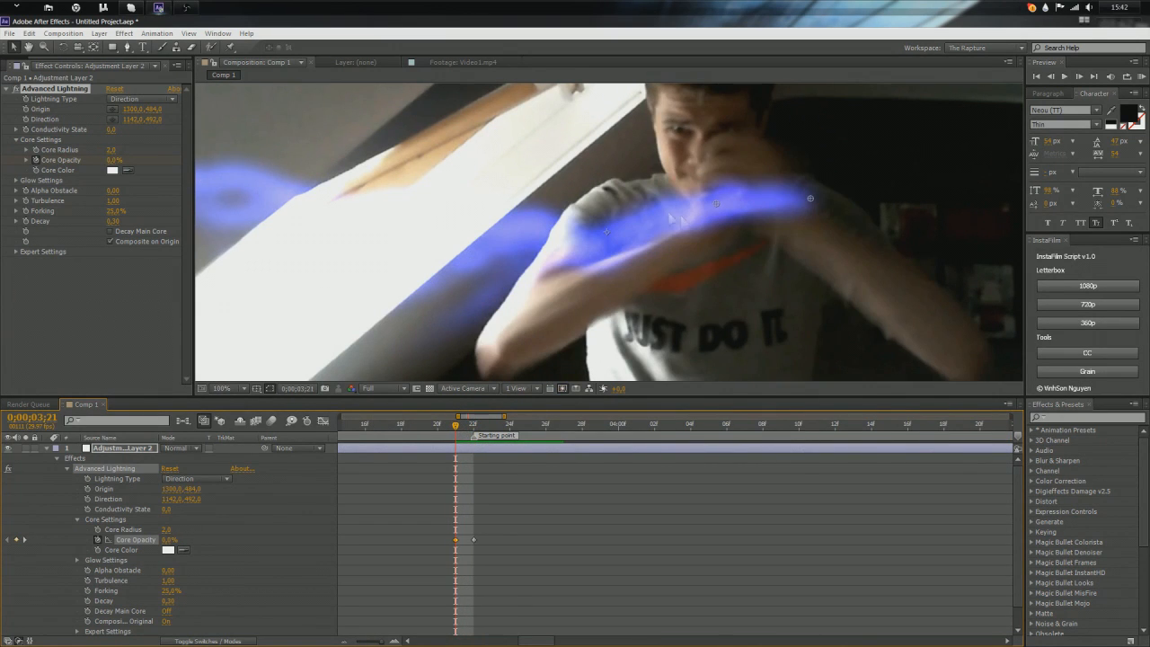
Step: Keyframe the lightning's Glow Opacity at 0;00;03;22 and set it to 0% at 0;00;03;21
{"action": "left_click", "coordinate": [15, 180]}
{"action": "key", "text": "Page_Down"}
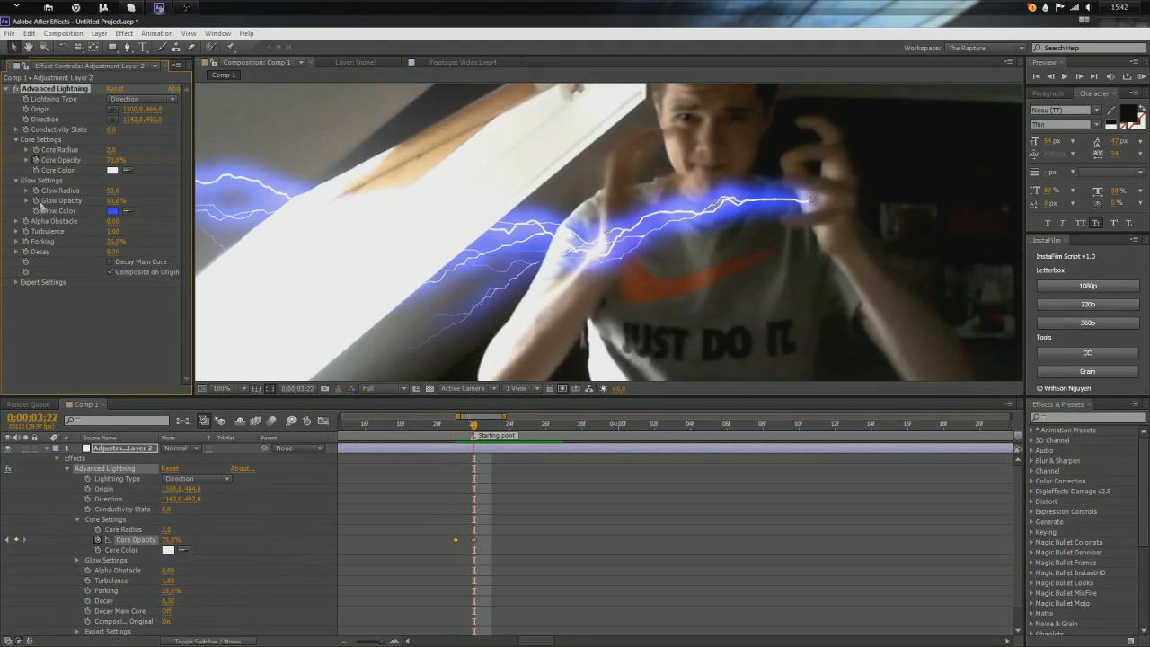
{"action": "key", "text": "Page_Up"}
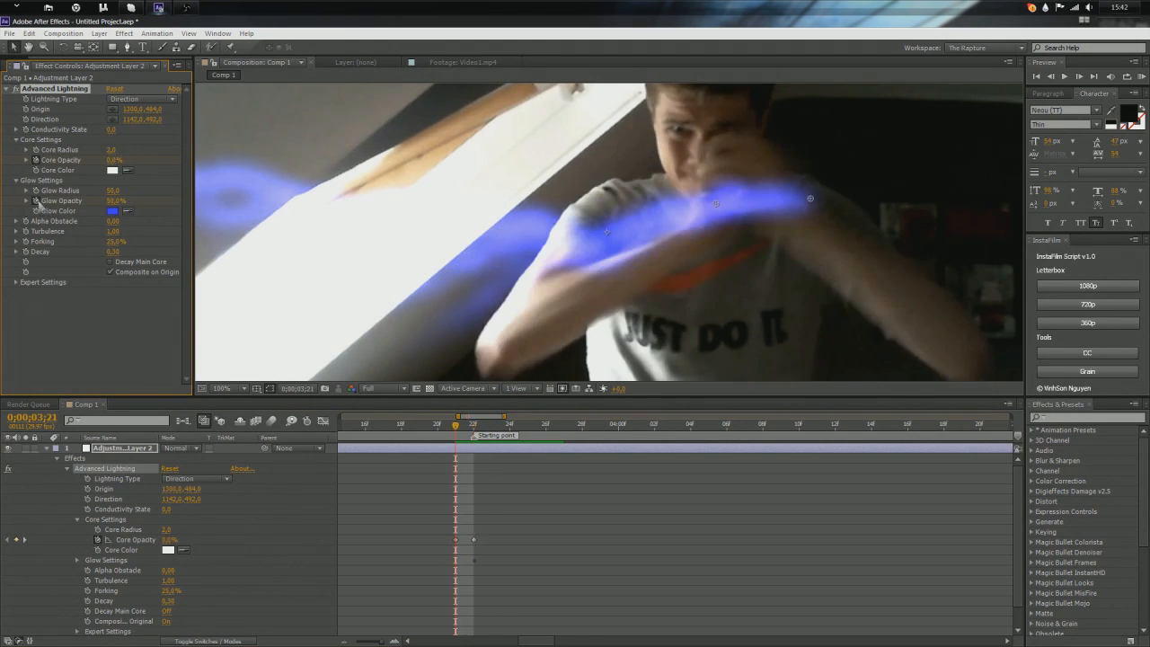
{"action": "left_click_drag", "start_coordinate": [108, 205], "coordinate": [99, 215]}
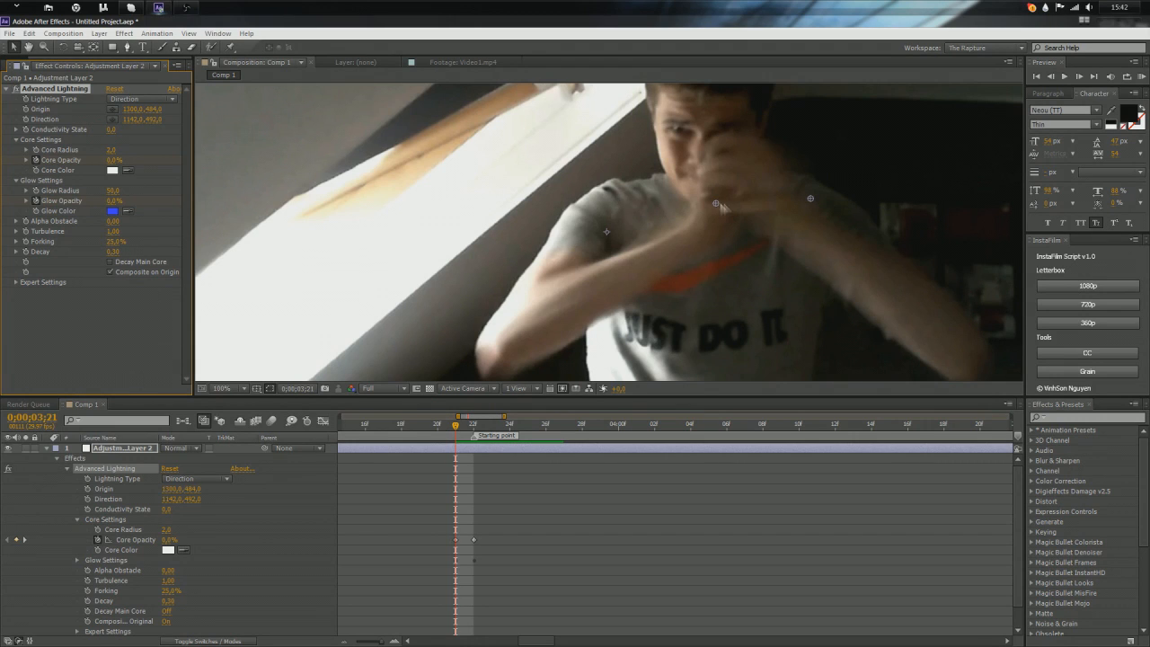
Step: Enable keyframing of the lightning's Origin and Direction at 0;00;03;21
{"action": "left_click", "coordinate": [25, 109]}
{"action": "left_click", "coordinate": [25, 118]}
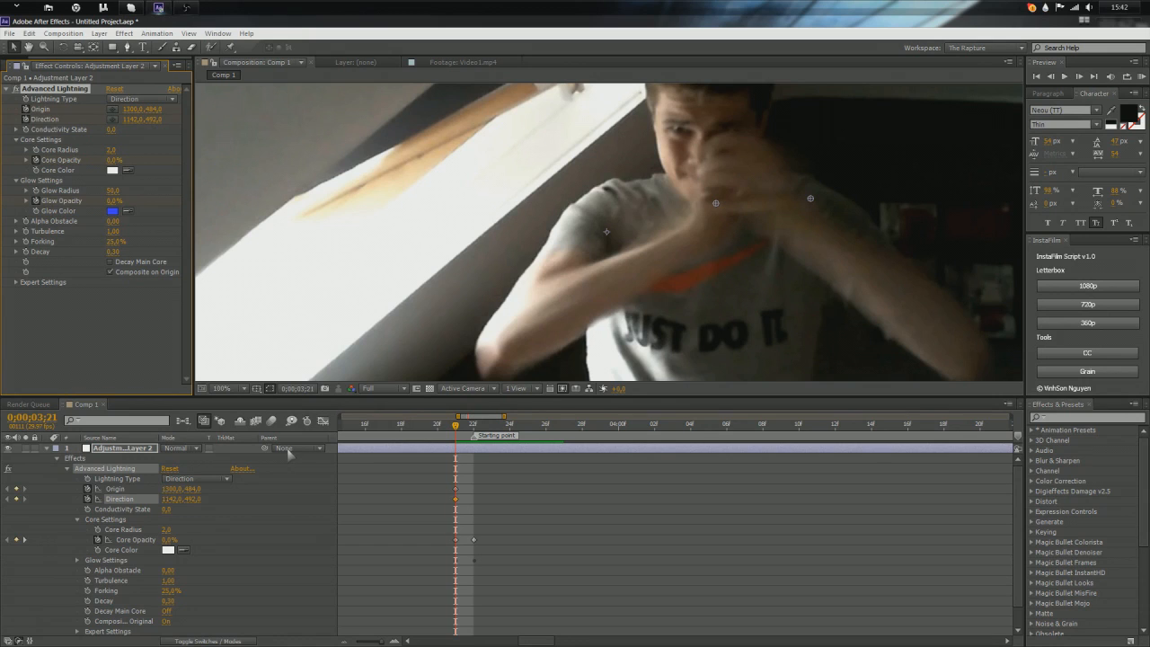
Step: At 0;00;03;22, nudge the lightning's Direction point to 1147,489 and change its Lightning Type to Two-Way Strike
{"action": "key", "text": "u"}
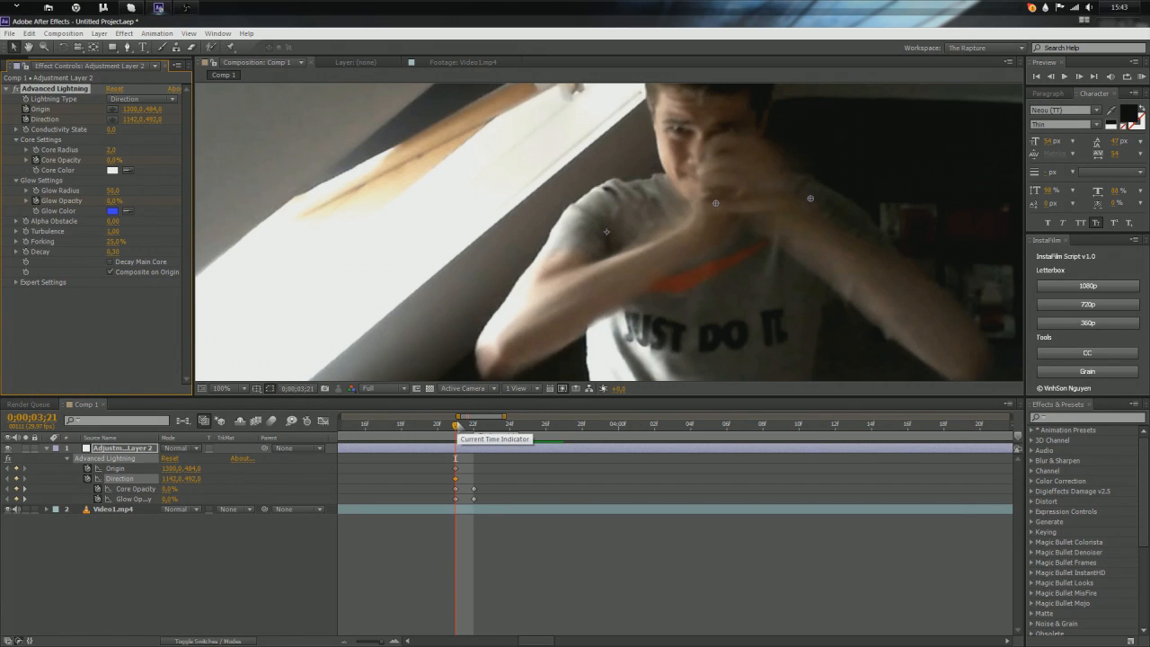
{"action": "key", "text": "Page_Down"}
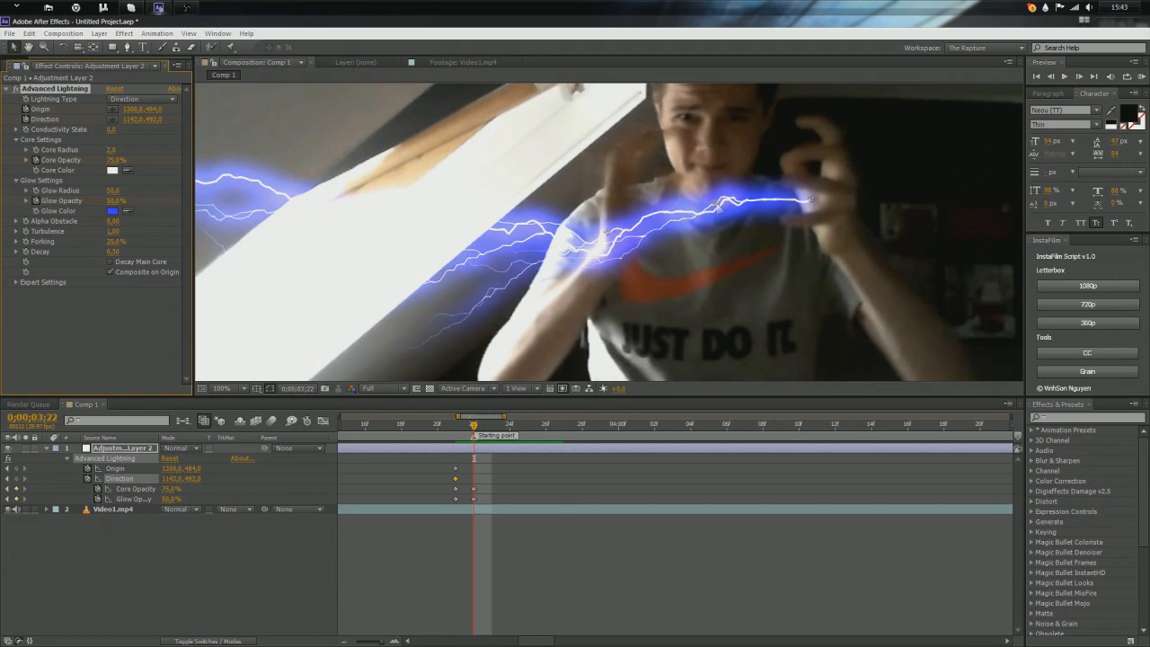
{"action": "left_click_drag", "start_coordinate": [720, 208], "coordinate": [725, 205]}
{"action": "left_click", "coordinate": [149, 100]}
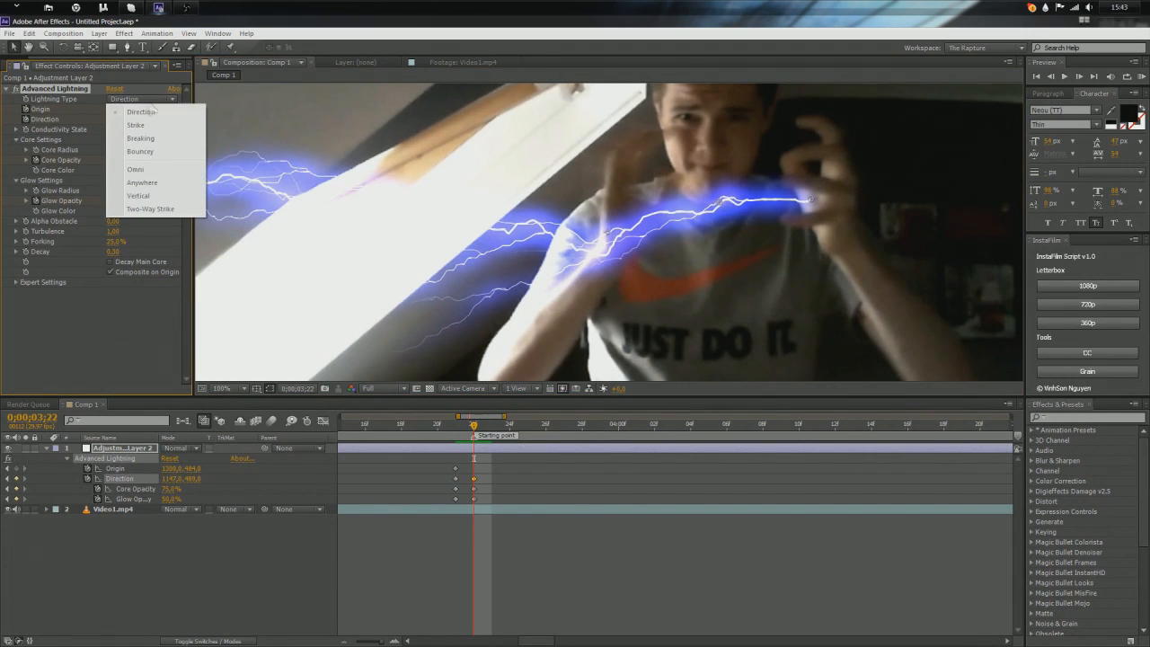
{"action": "left_click", "coordinate": [150, 208]}
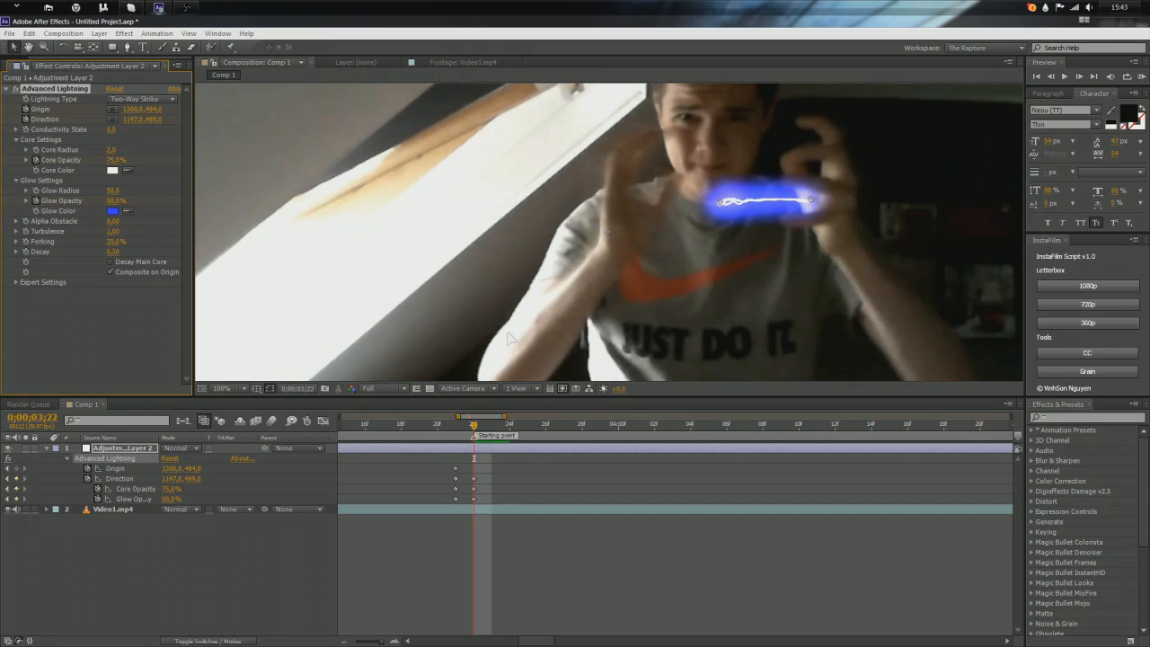
Step: Try duplicating the Advanced Lightning effect and the adjustment layer, deleting each copy again
{"action": "left_click", "coordinate": [8, 89]}
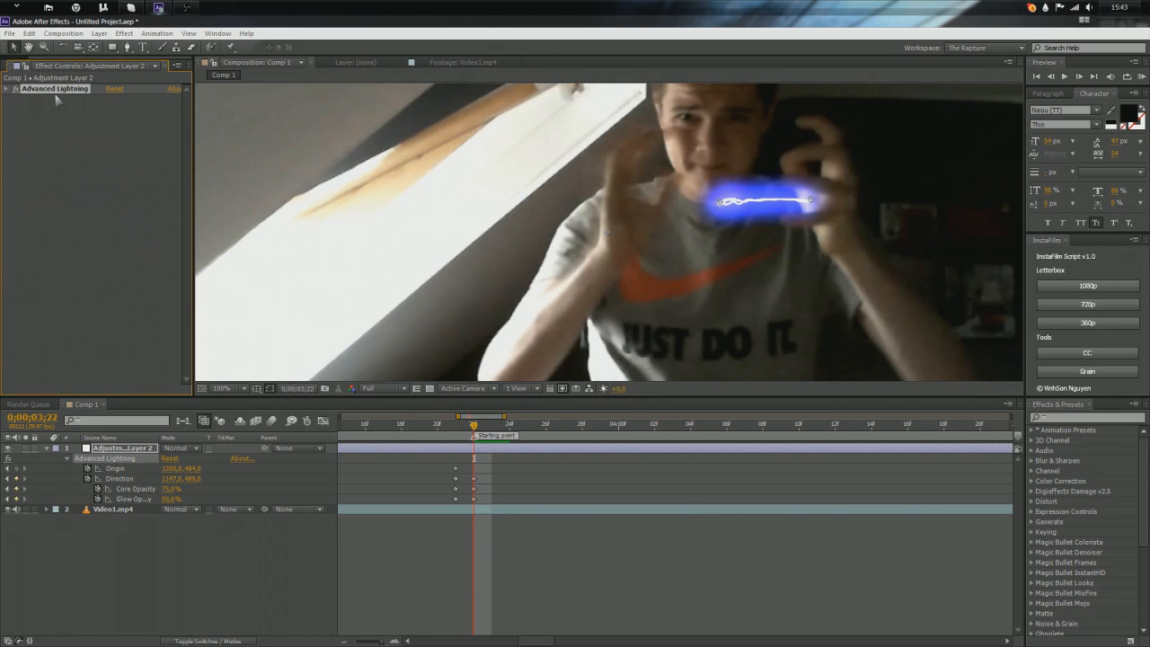
{"action": "key", "text": "ctrl+d"}
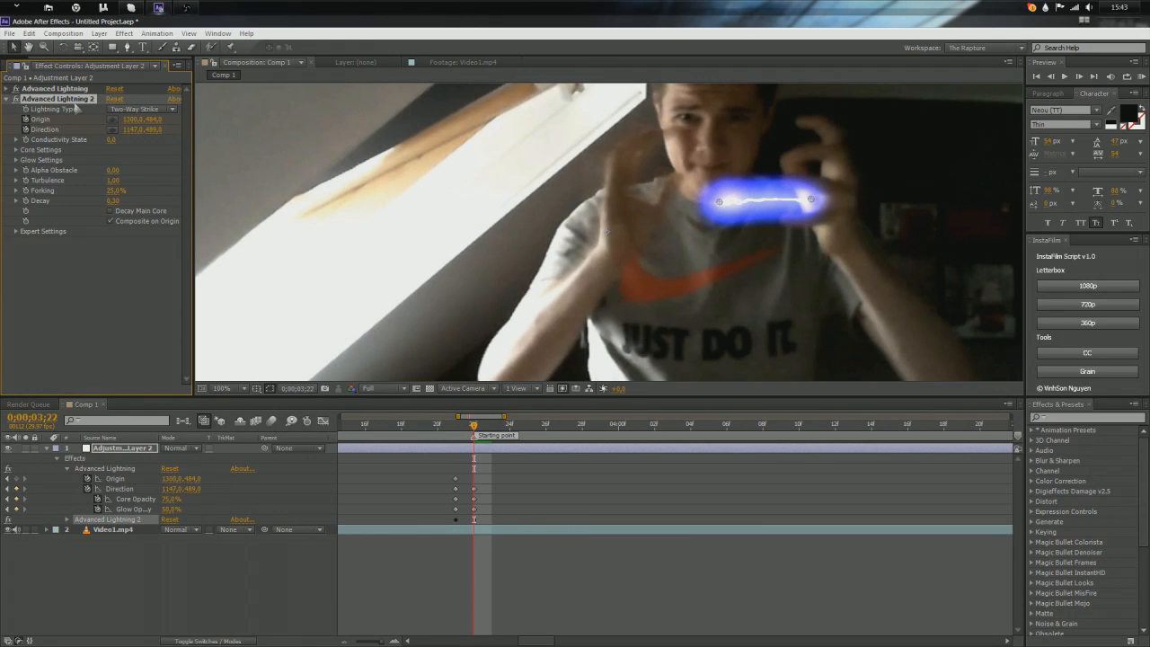
{"action": "key", "text": "Delete"}
{"action": "left_click", "coordinate": [110, 448]}
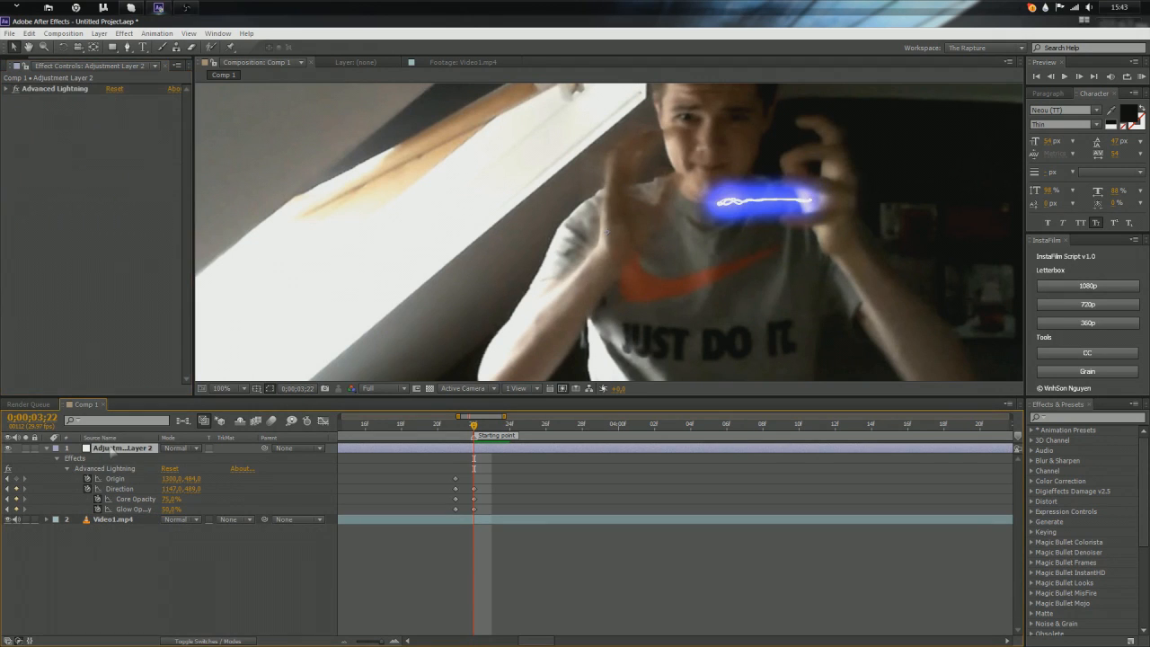
{"action": "key", "text": "ctrl+d"}
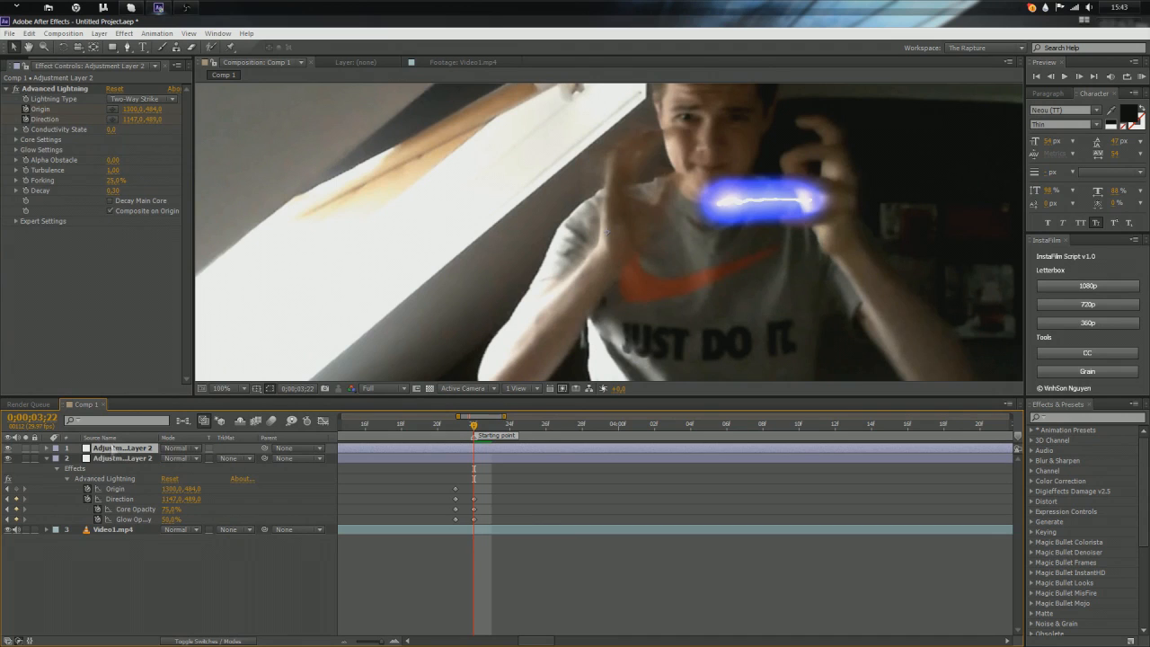
{"action": "key", "text": "Delete"}
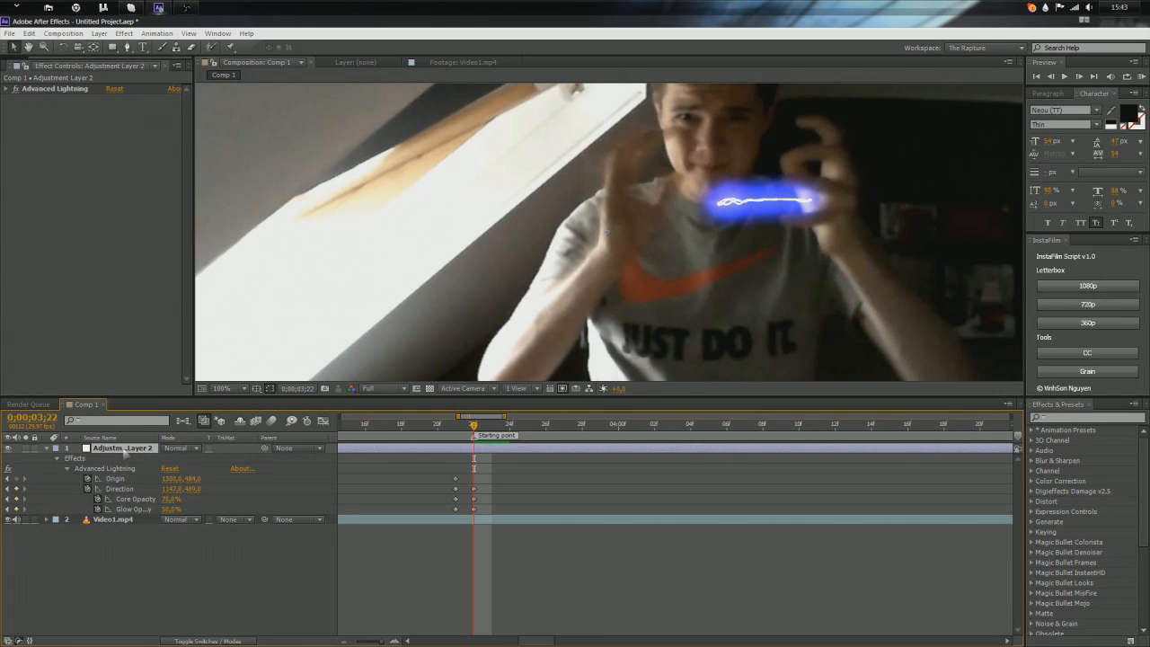
Step: Try a duplicated Advanced Lightning whose Origin follows the other hand at 0;00;03;22 and 0;00;04;07, and delete the duplicate
{"action": "left_click", "coordinate": [51, 90]}
{"action": "key", "text": "ctrl+d"}
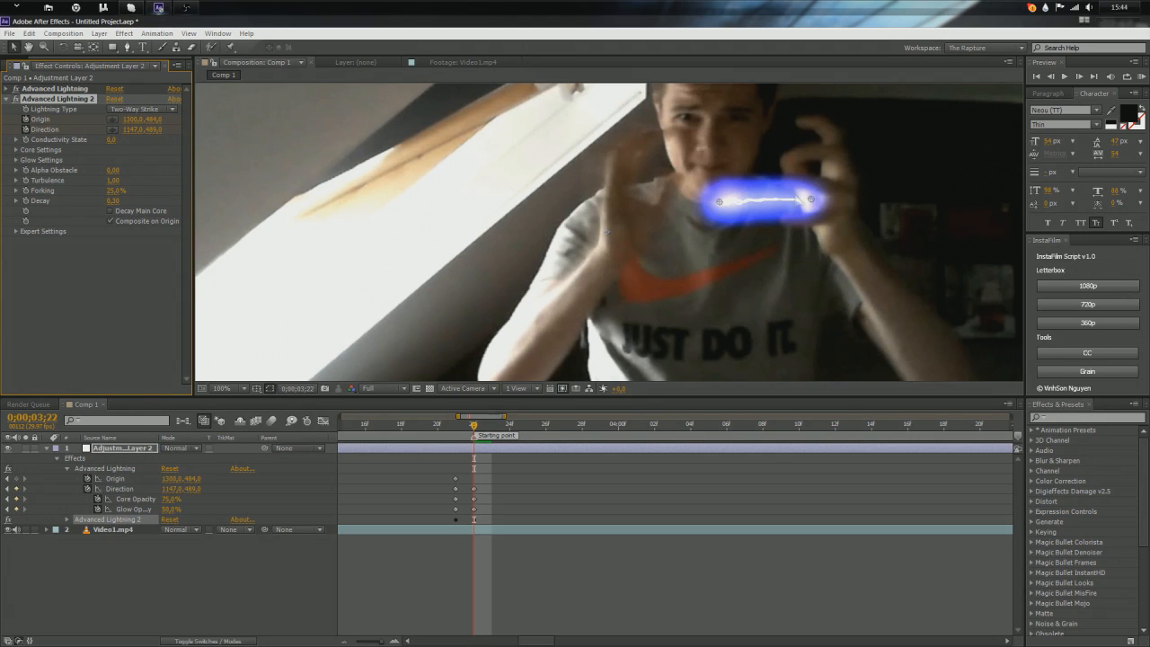
{"action": "left_click_drag", "start_coordinate": [719, 203], "coordinate": [633, 212]}
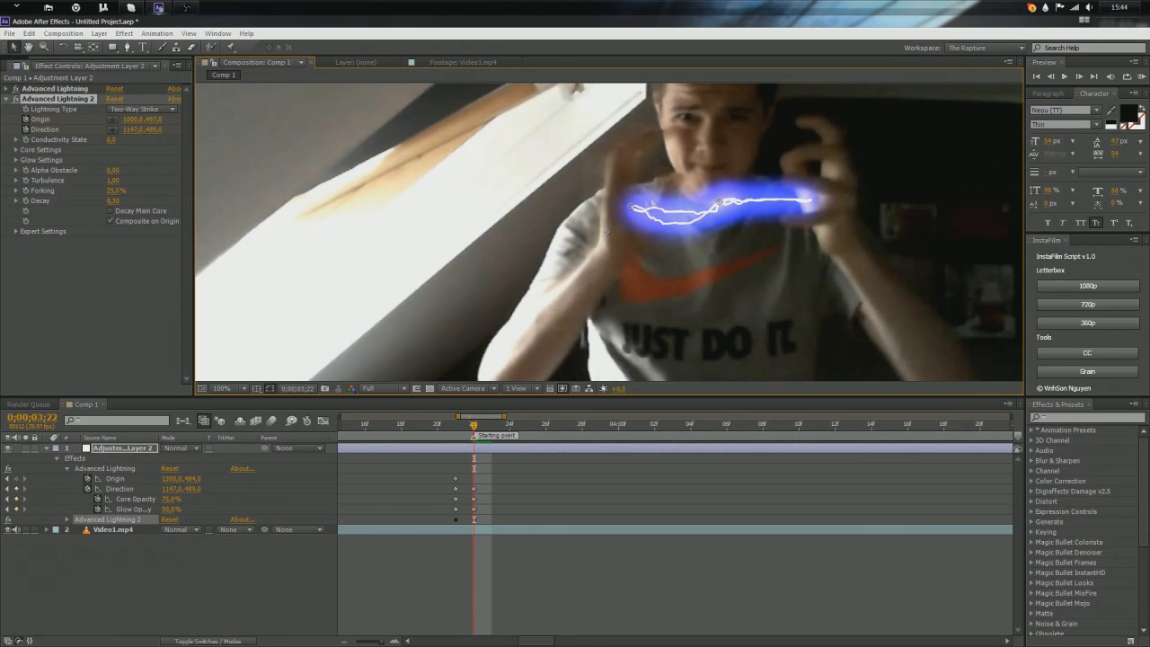
{"action": "left_click_drag", "start_coordinate": [480, 429], "coordinate": [746, 448]}
{"action": "left_click_drag", "start_coordinate": [636, 214], "coordinate": [611, 223]}
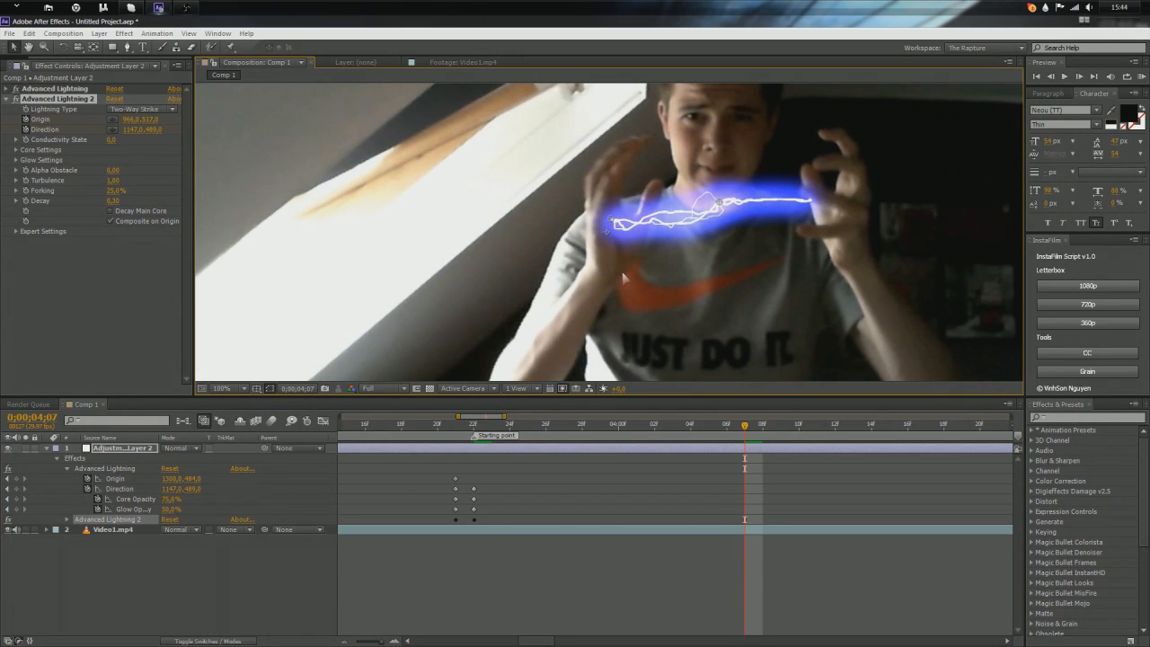
{"action": "left_click_drag", "start_coordinate": [744, 429], "coordinate": [492, 435]}
{"action": "scroll", "coordinate": [564, 311], "scroll_direction": "down", "scroll_amount": 1}
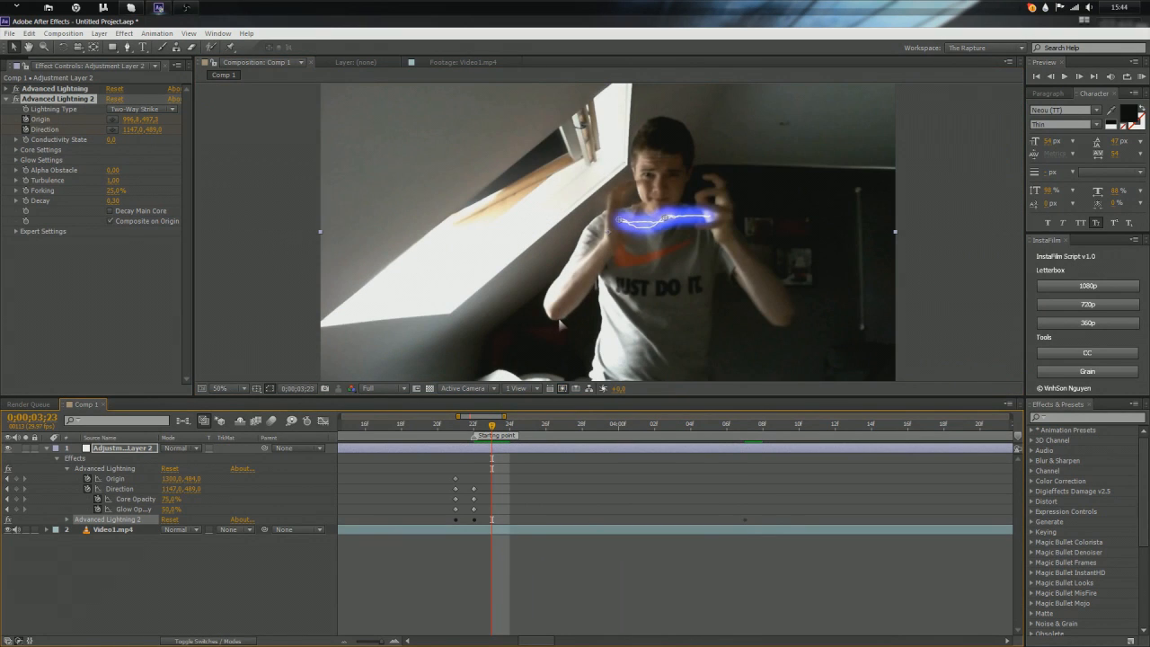
{"action": "key", "text": "Page_Up"}
{"action": "left_click", "coordinate": [83, 104]}
{"action": "key", "text": "Delete"}
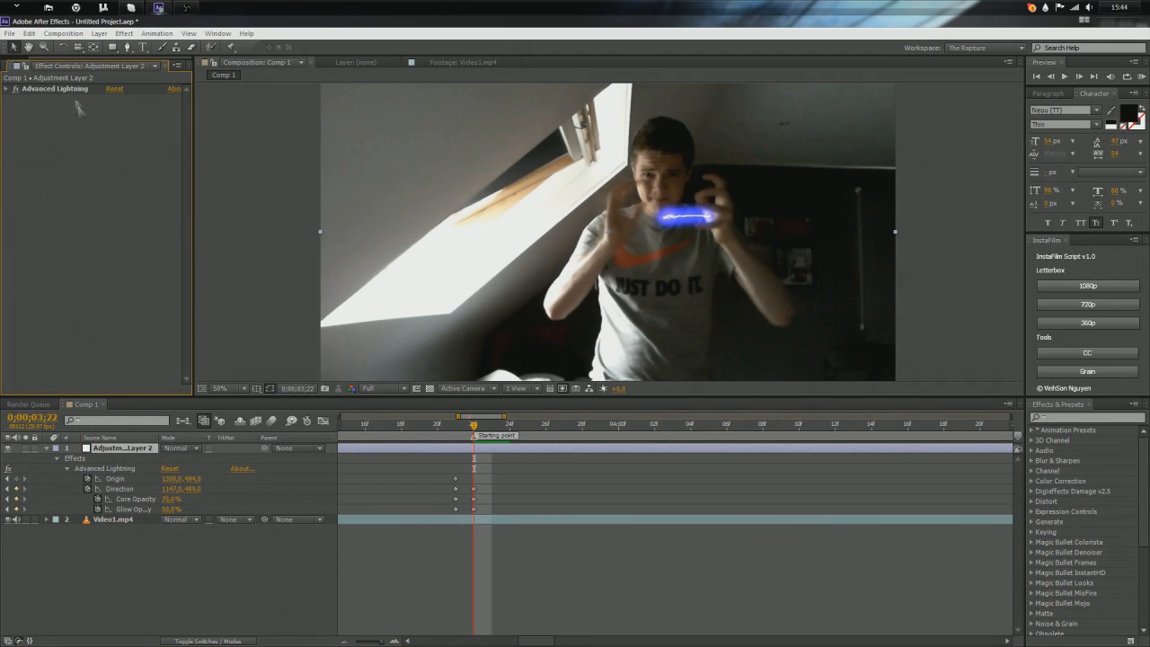
Step: Move the original lightning's Direction point to 1150,495 at 0;00;03;22
{"action": "left_click", "coordinate": [72, 92]}
{"action": "scroll", "coordinate": [530, 227], "scroll_direction": "up", "scroll_amount": 1}
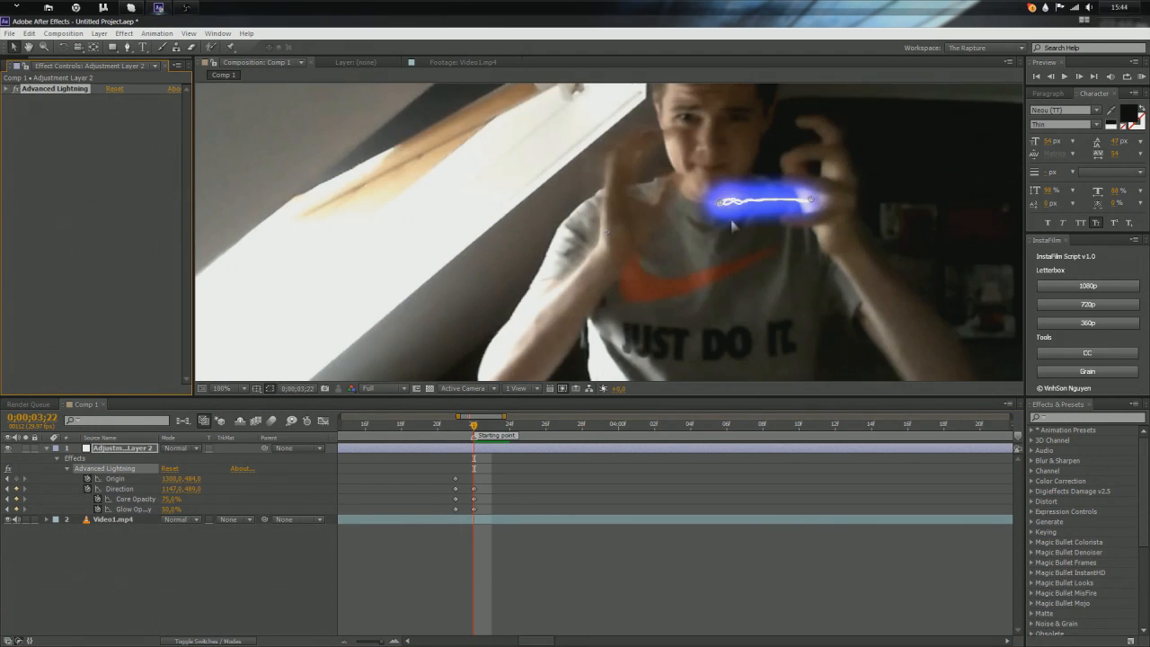
{"action": "left_click_drag", "start_coordinate": [719, 204], "coordinate": [721, 205]}
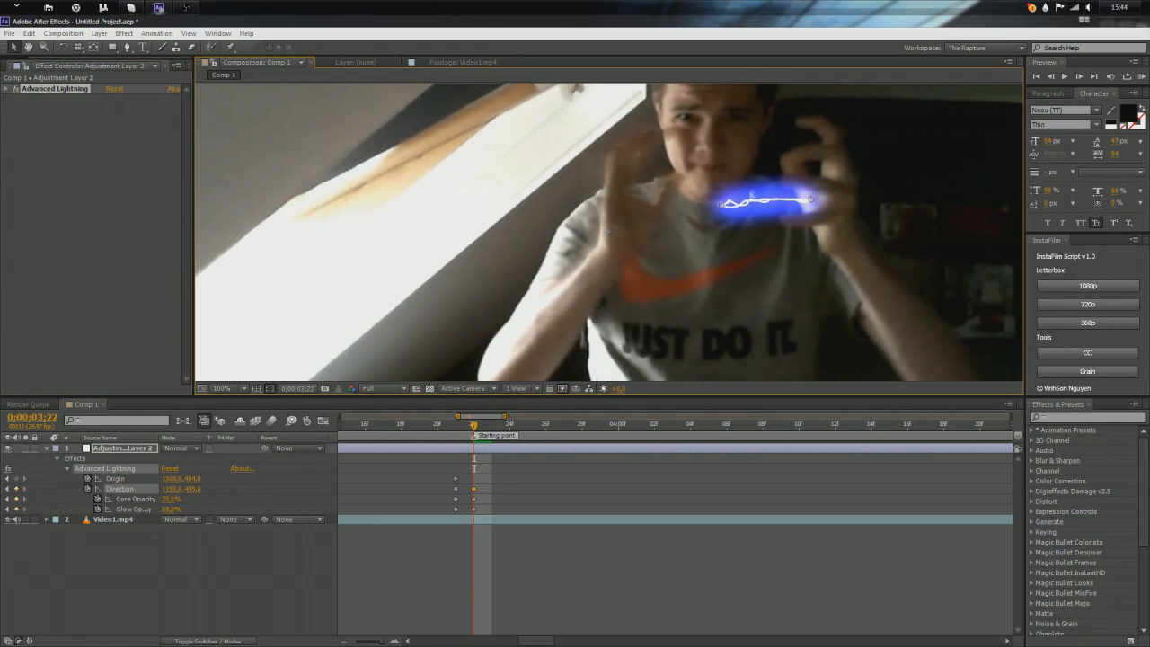
{"action": "left_click", "coordinate": [81, 93]}
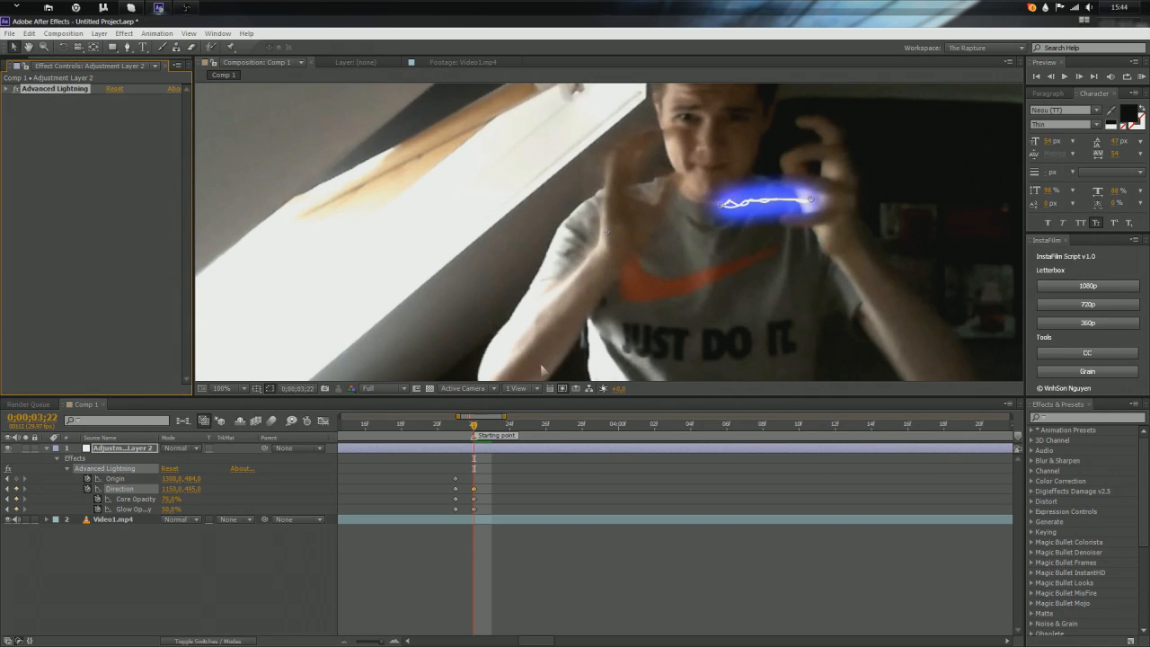
Step: Add a Direction keyframe of 1144,505 to the lightning at 0;00;03;26
{"action": "key", "text": "semicolon"}
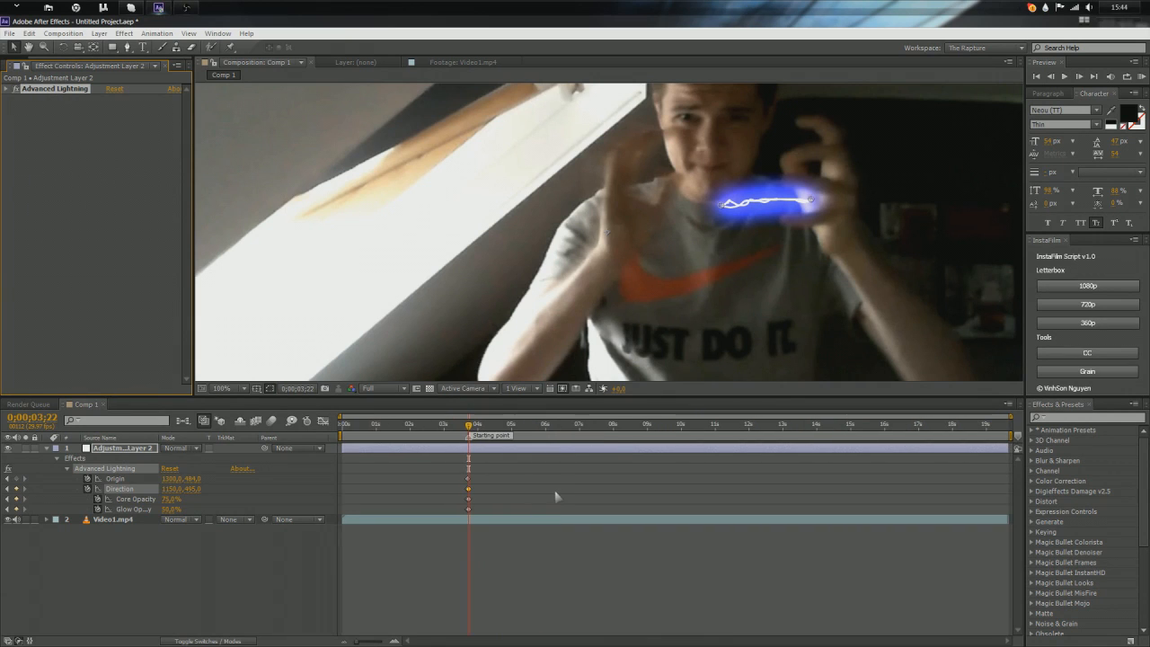
{"action": "key", "text": "semicolon"}
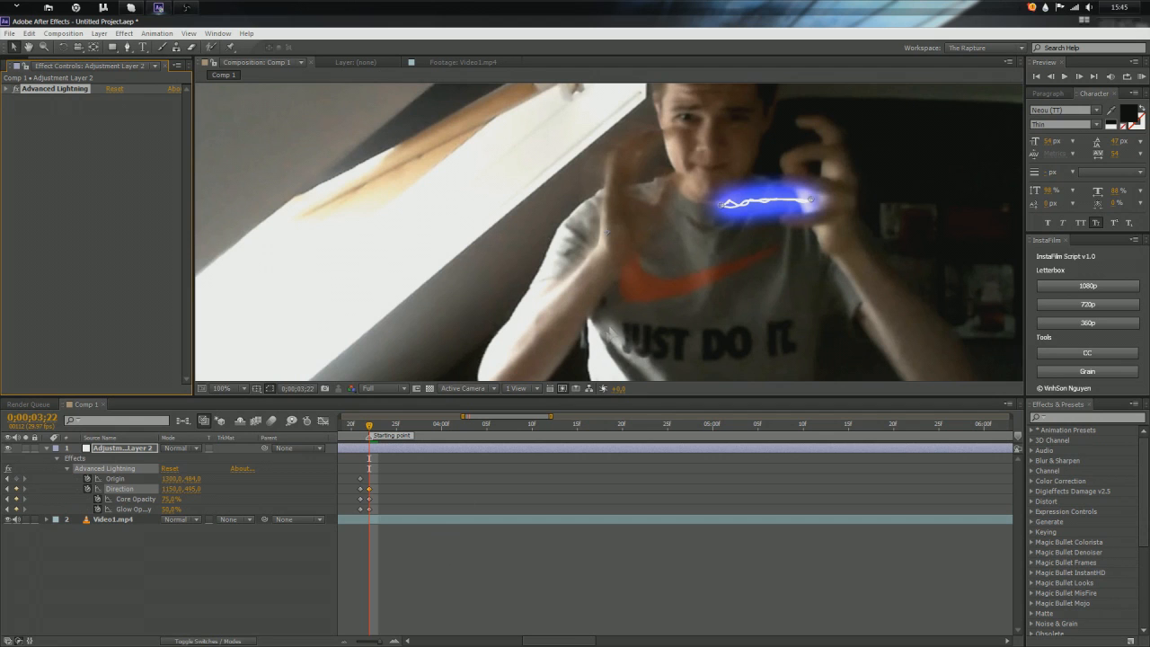
{"action": "key", "text": "Page_Down"}
{"action": "key", "text": "Page_Down"}
{"action": "key", "text": "Page_Down"}
{"action": "key", "text": "Page_Down"}
{"action": "left_click_drag", "start_coordinate": [721, 205], "coordinate": [718, 212]}
Step: Keyframe the lightning's Origin about every two frames so it follows the moving hand up to about 0;00;05;18
{"action": "key", "text": "Page_Down"}
{"action": "key", "text": "Page_Down"}
{"action": "left_click_drag", "start_coordinate": [811, 199], "coordinate": [828, 266]}
{"action": "key", "text": "Page_Down"}
{"action": "key", "text": "Page_Down"}
{"action": "key", "text": "Page_Down"}
{"action": "key", "text": "Page_Down"}
{"action": "key", "text": "Page_Down"}
{"action": "key", "text": "Page_Down"}
{"action": "key", "text": "Page_Down"}
{"action": "key", "text": "Page_Down"}
{"action": "key", "text": "Page_Down"}
{"action": "key", "text": "Page_Down"}
{"action": "key", "text": "Page_Down"}
{"action": "key", "text": "Page_Down"}
{"action": "key", "text": "Page_Down"}
{"action": "key", "text": "Page_Down"}
{"action": "left_click_drag", "start_coordinate": [828, 266], "coordinate": [834, 261]}
{"action": "key", "text": "Page_Down"}
{"action": "key", "text": "Page_Down"}
{"action": "left_click_drag", "start_coordinate": [833, 262], "coordinate": [839, 257]}
Step: Preview the animated lightning from 0;00;03;26 to check how it follows the hand
{"action": "left_click", "coordinate": [406, 424]}
{"action": "key", "text": "KP_0"}
{"action": "scroll", "coordinate": [608, 233], "scroll_direction": "down", "scroll_amount": 1}
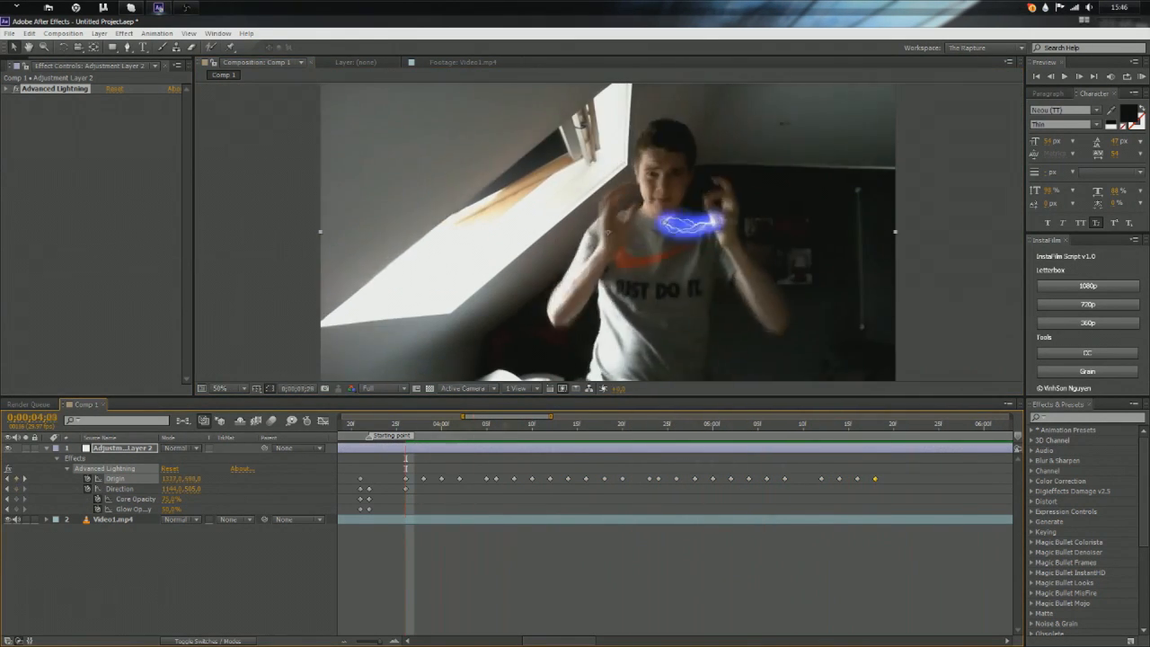
Step: Continue keyframing the lightning's Origin on the moving hand up to 0;00;08;28, keeping the composition's timeline in view
{"action": "scroll", "coordinate": [607, 232], "scroll_direction": "up", "scroll_amount": 1}
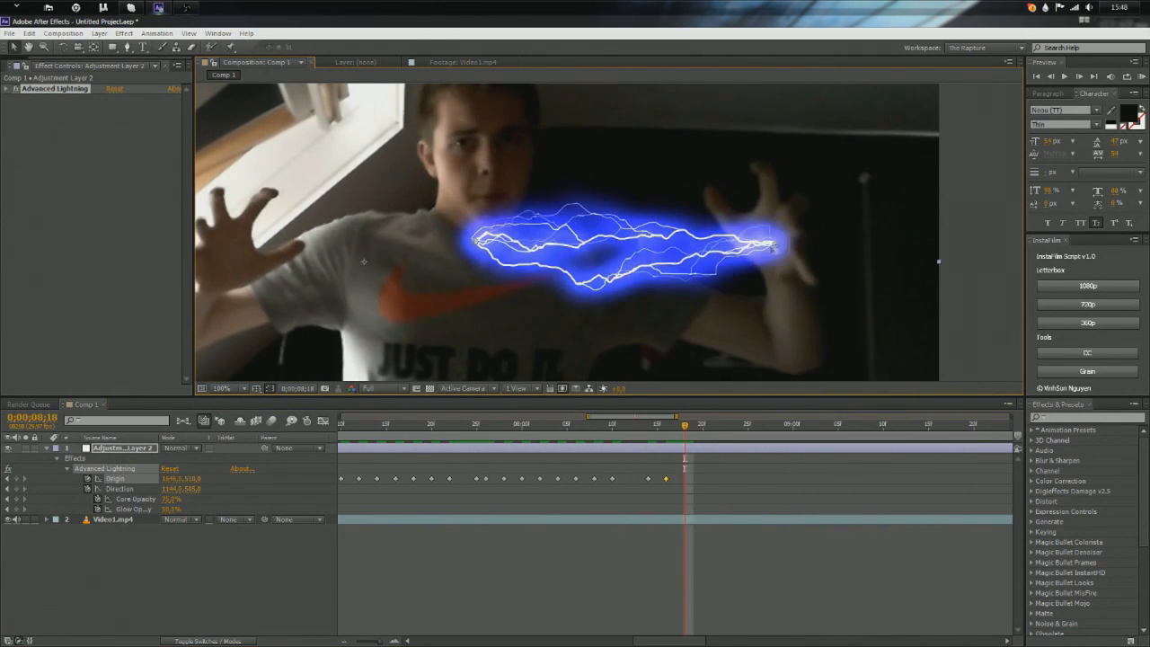
{"action": "key", "text": "Page_Down"}
{"action": "left_click_drag", "start_coordinate": [790, 239], "coordinate": [521, 344]}
{"action": "key", "text": "minus"}
{"action": "scroll", "coordinate": [556, 375], "scroll_direction": "down", "scroll_amount": 1}
{"action": "key", "text": "ctrl+m"}
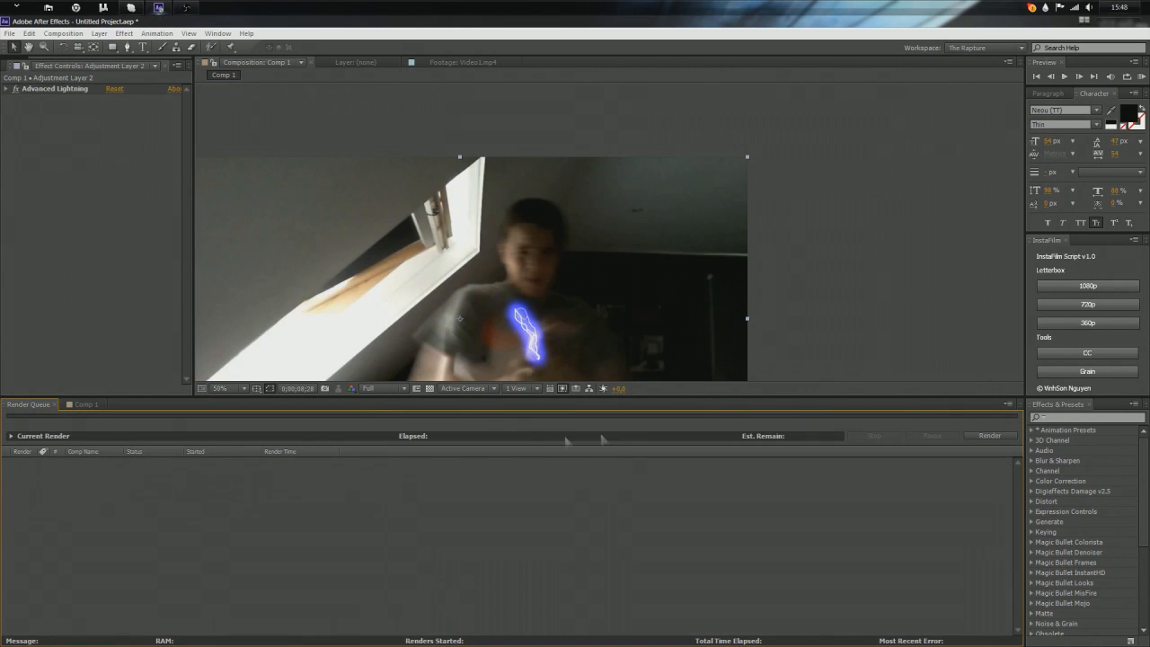
{"action": "left_click", "coordinate": [82, 404]}
Step: Examine the lightning and its Origin keyframes around 0;00;03;28 and 0;00;03;29 with the whole frame in view
{"action": "left_click_drag", "start_coordinate": [669, 463], "coordinate": [486, 468]}
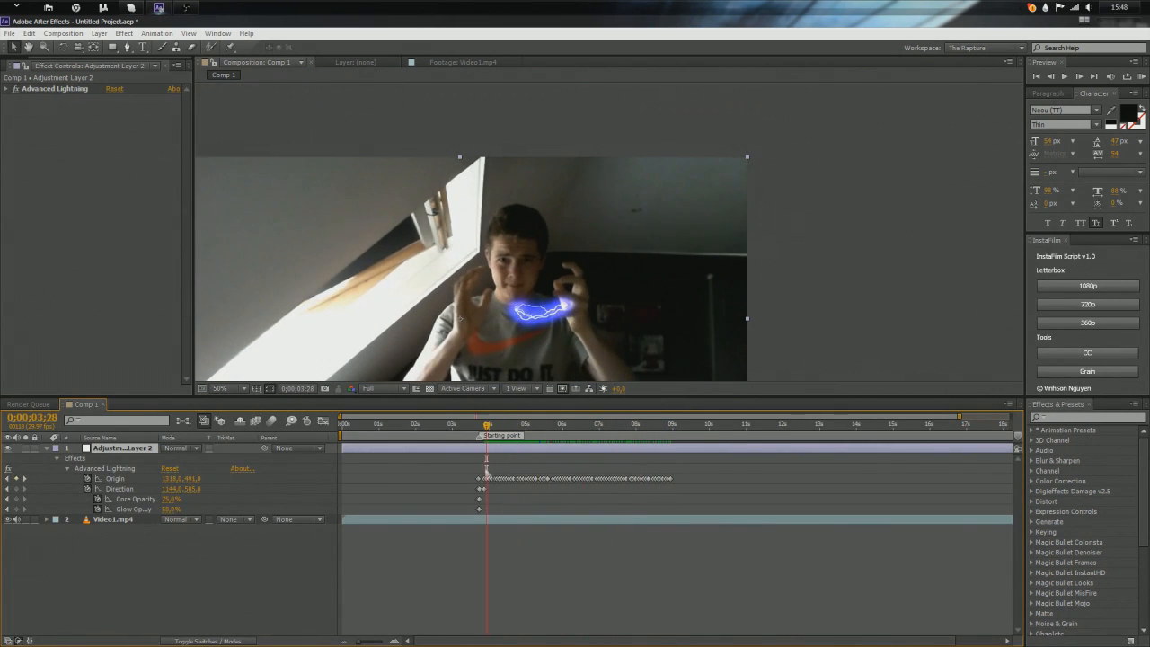
{"action": "key", "text": "equal"}
{"action": "key", "text": "equal"}
{"action": "key", "text": "equal"}
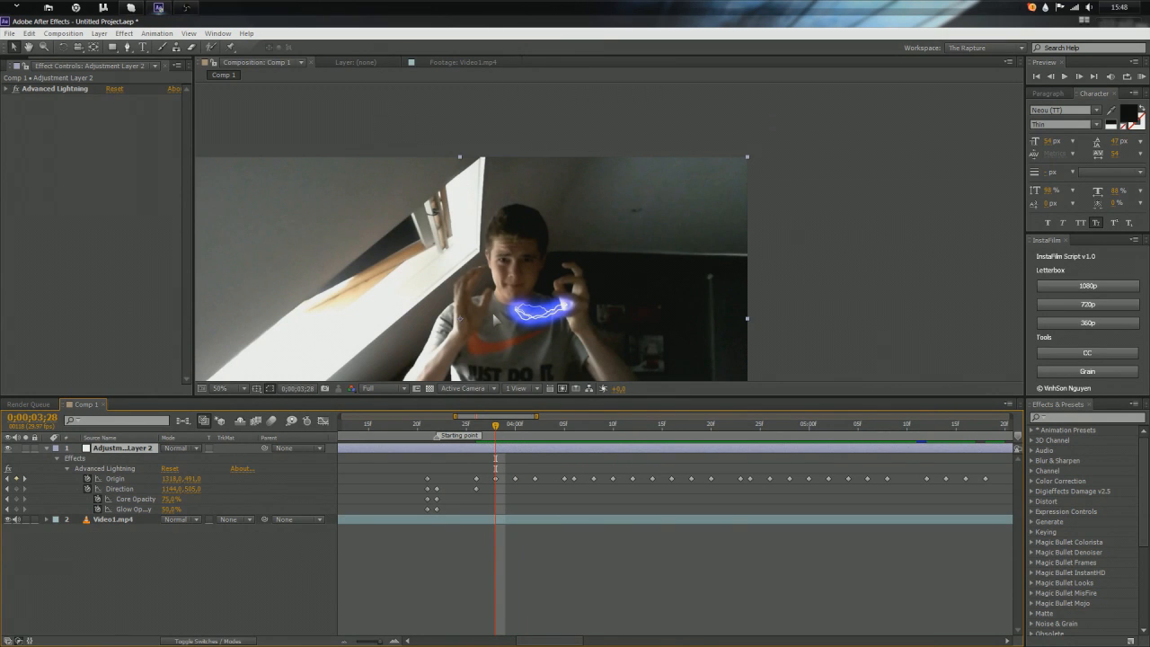
{"action": "left_click_drag", "start_coordinate": [471, 293], "coordinate": [548, 223]}
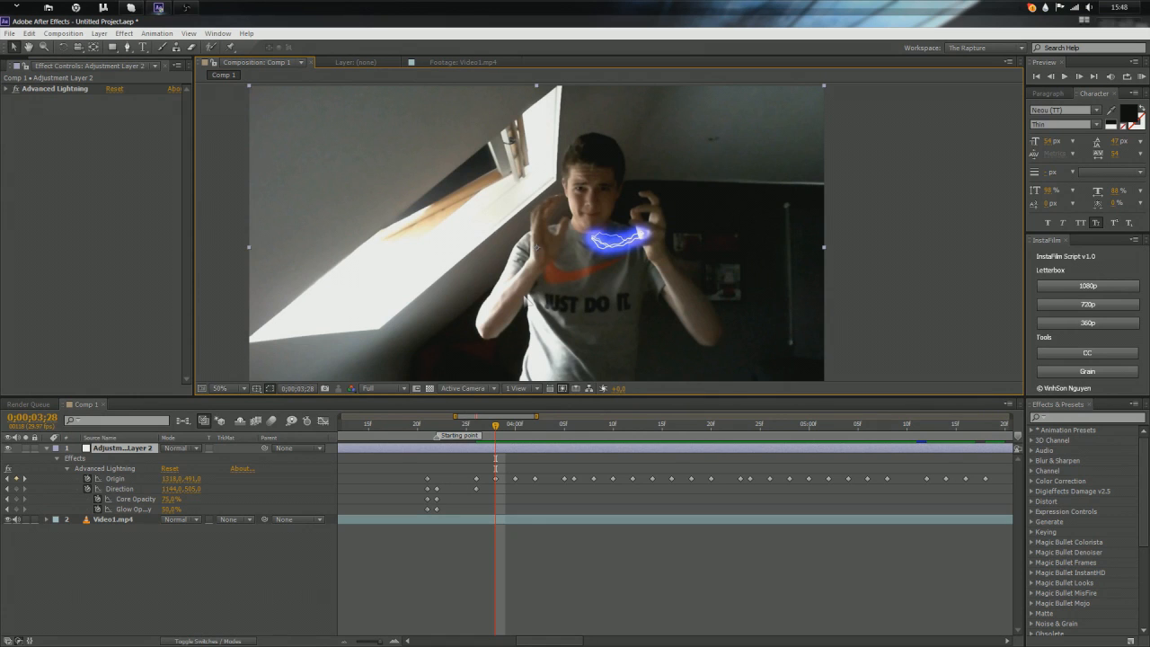
{"action": "scroll", "coordinate": [514, 477], "scroll_direction": "down", "scroll_amount": 2}
{"action": "mouse_move", "coordinate": [507, 426]}
{"action": "left_mouse_down"}
{"action": "mouse_move", "coordinate": [554, 426]}
{"action": "mouse_move", "coordinate": [509, 426]}
{"action": "left_mouse_up"}
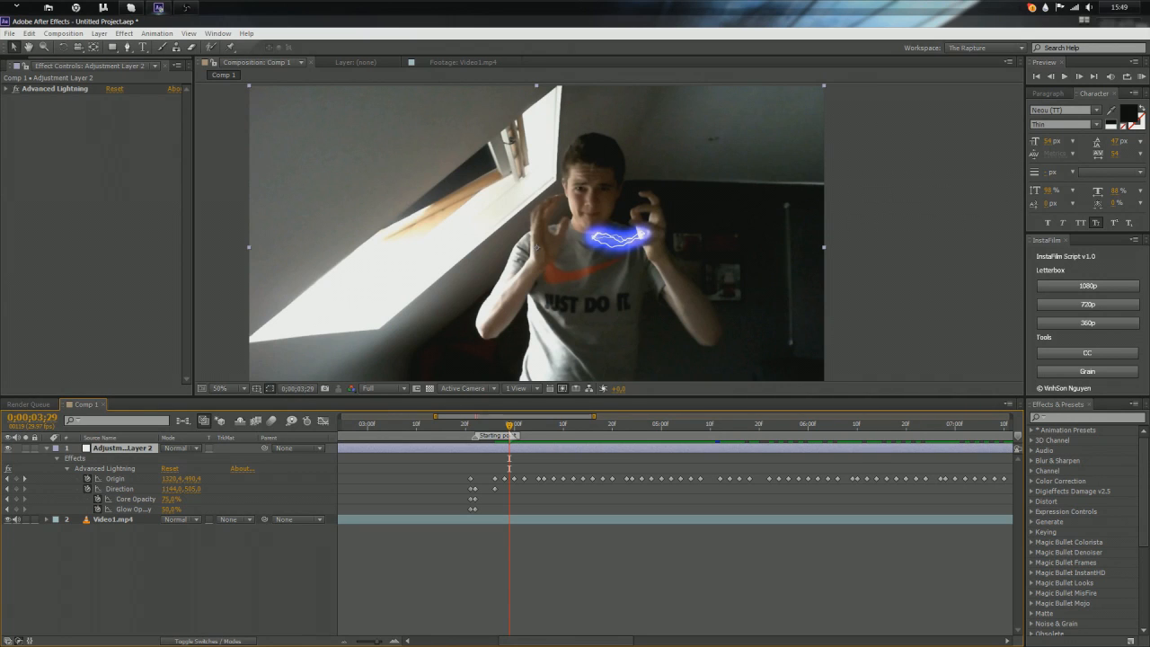
Step: Correct the lightning's Origin on the hand with added keyframes at 0;00;05;10 and 0;00;06;26
{"action": "left_click_drag", "start_coordinate": [509, 425], "coordinate": [710, 483]}
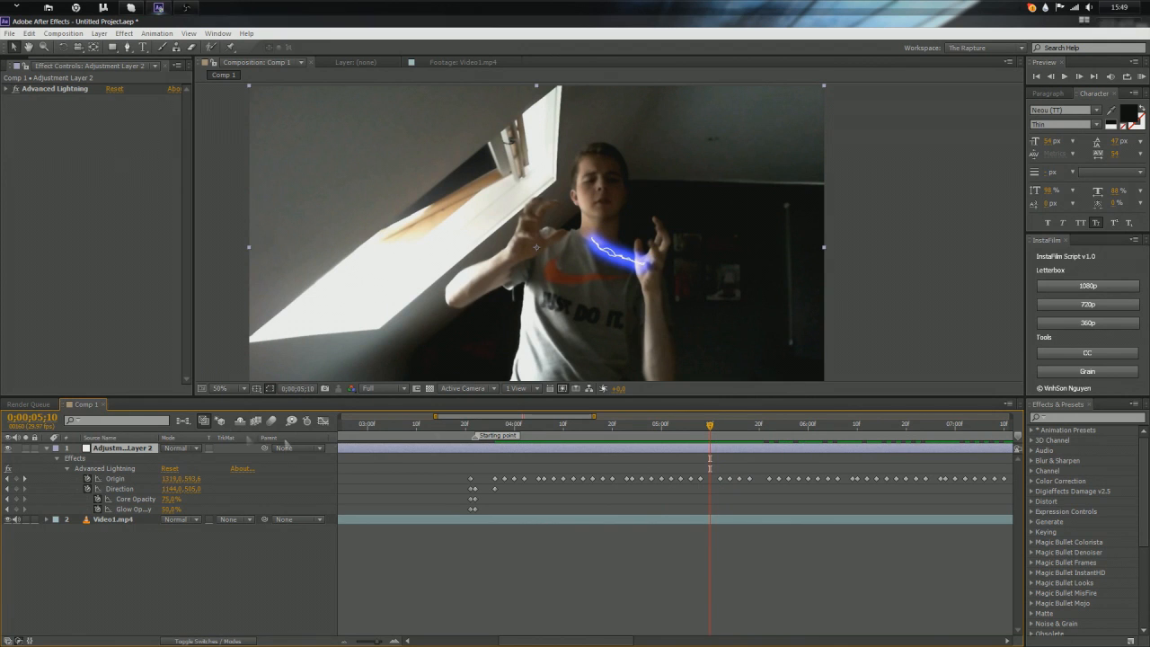
{"action": "left_click", "coordinate": [108, 469]}
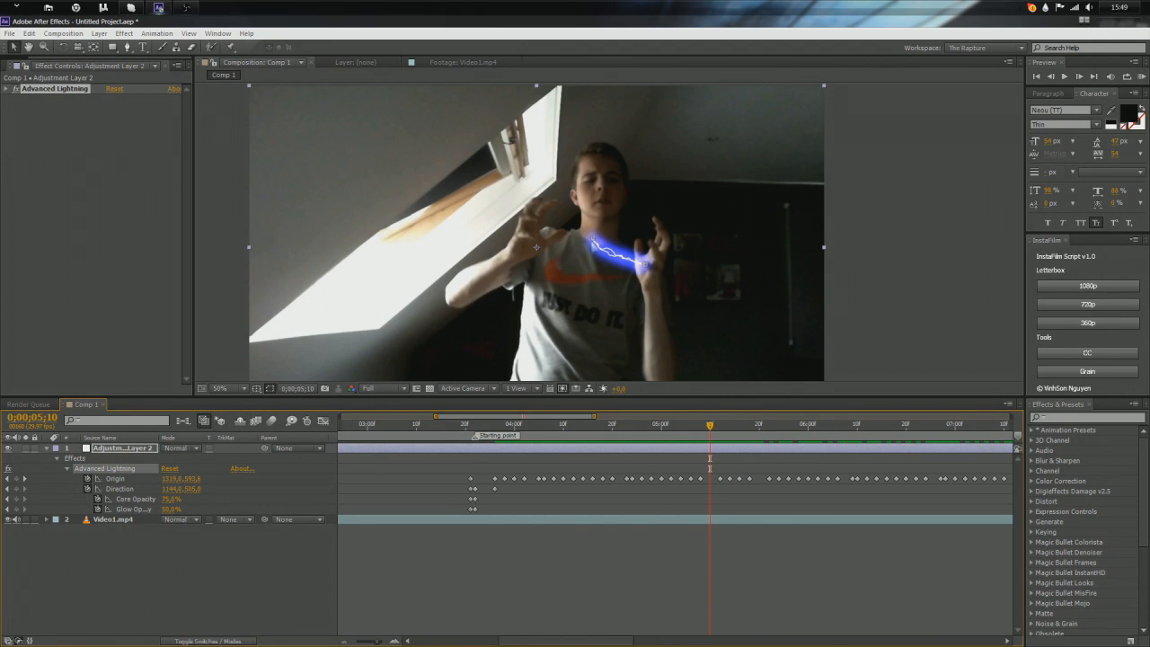
{"action": "scroll", "coordinate": [605, 231], "scroll_direction": "up", "scroll_amount": 2}
{"action": "left_click_drag", "start_coordinate": [681, 300], "coordinate": [681, 302]}
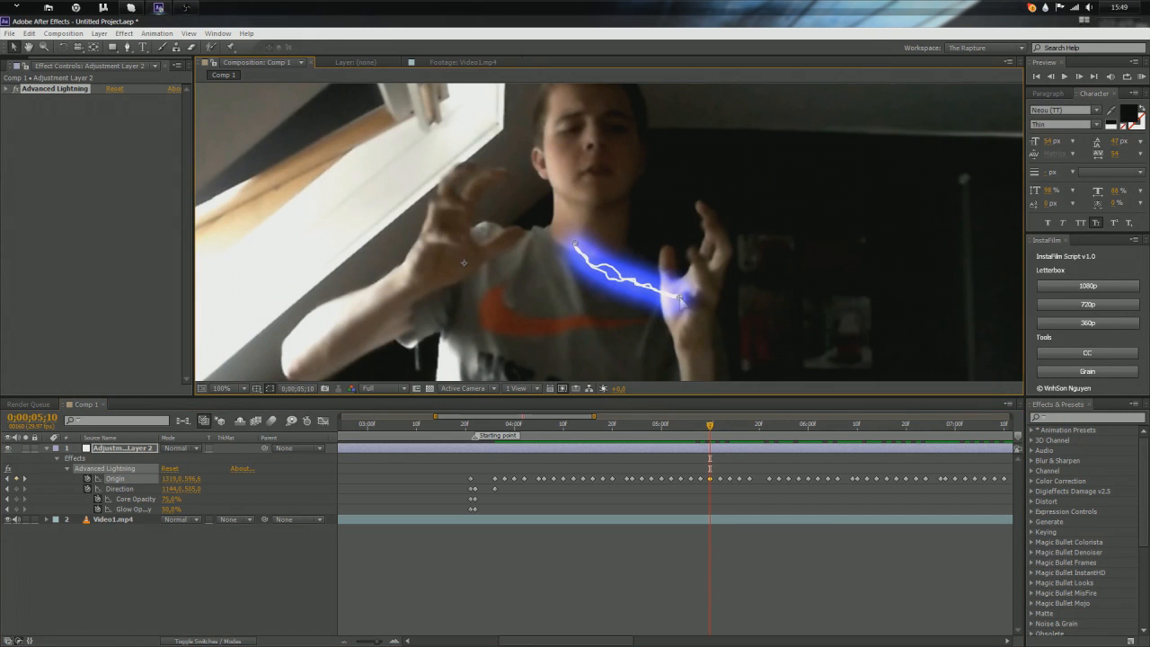
{"action": "scroll", "coordinate": [678, 357], "scroll_direction": "down", "scroll_amount": 2}
{"action": "left_click_drag", "start_coordinate": [709, 432], "coordinate": [626, 485]}
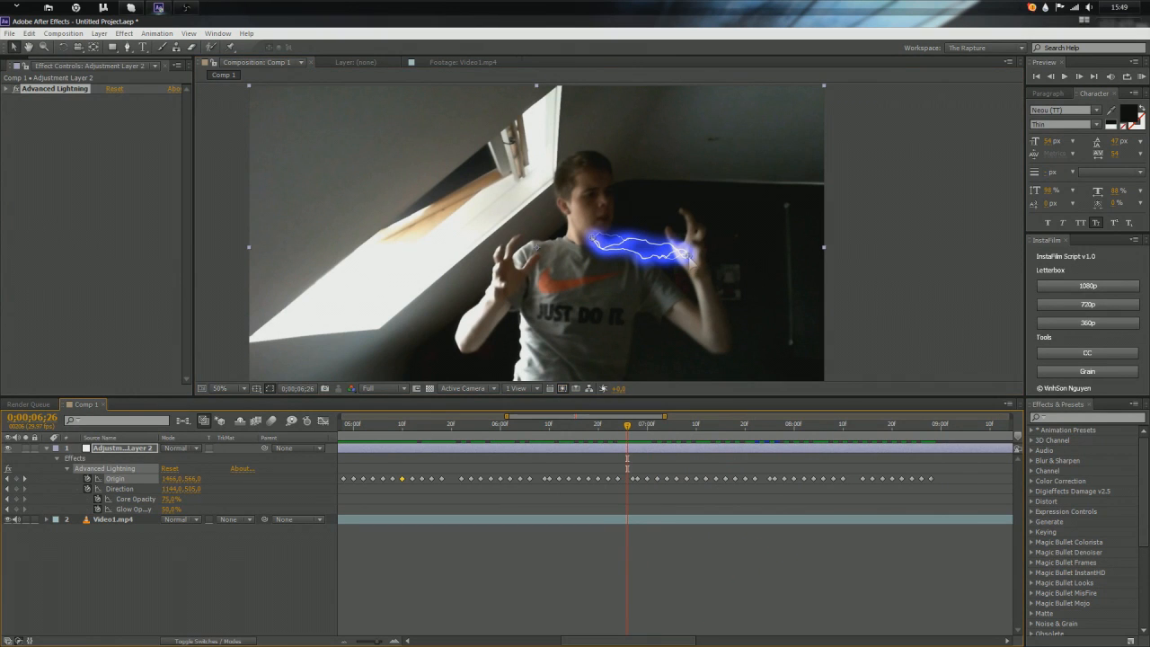
{"action": "left_click_drag", "start_coordinate": [688, 256], "coordinate": [687, 255]}
Step: Play the composition from 0;00;06;19 to check the corrected Origin movement
{"action": "left_click_drag", "start_coordinate": [622, 431], "coordinate": [592, 432]}
{"action": "key", "text": "space"}
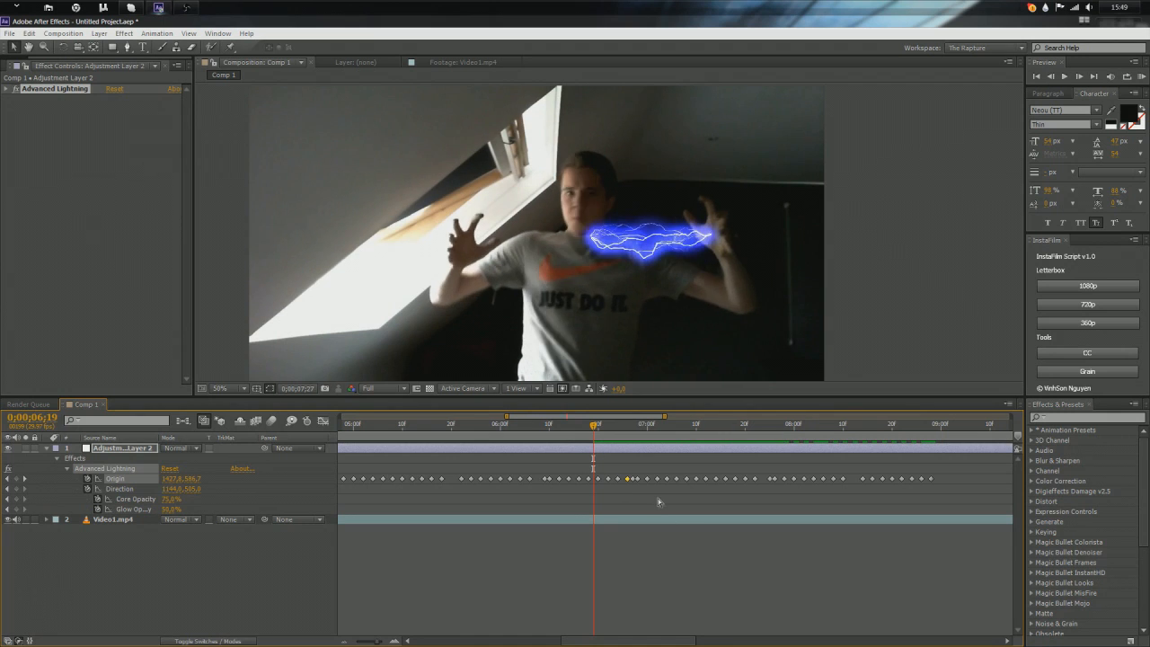
{"action": "key", "text": "space"}
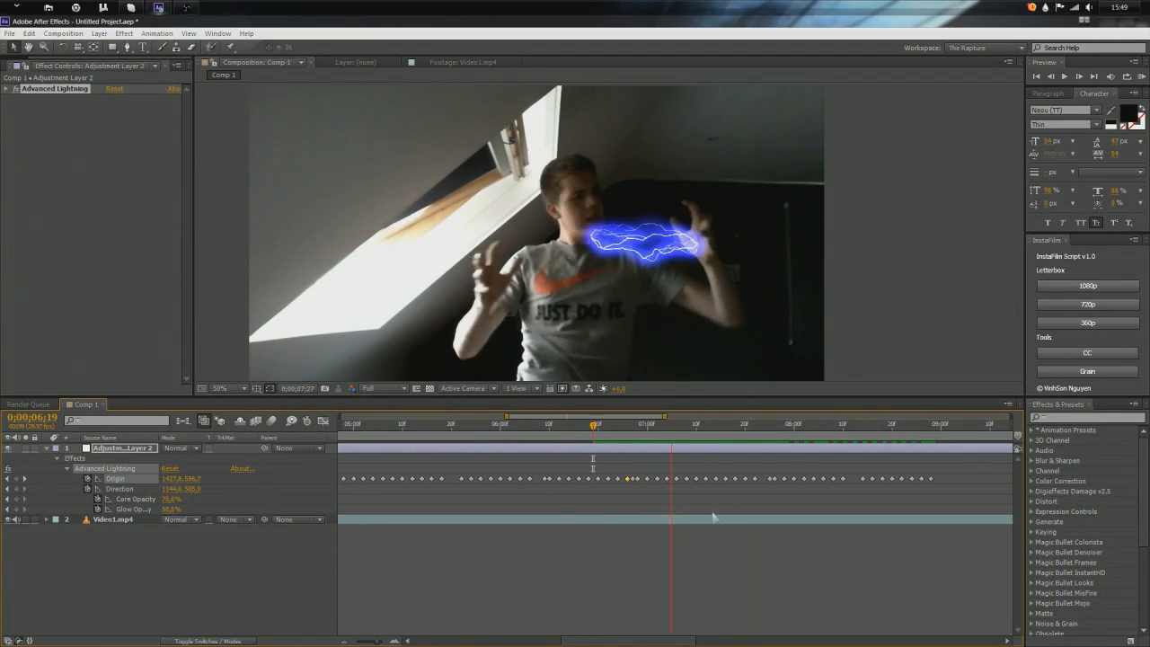
{"action": "key", "text": "space"}
Step: Return to 0;00;03;26 and move the lightning's Direction point to about 1150, 507
{"action": "scroll", "coordinate": [669, 508], "scroll_direction": "down", "scroll_amount": 3}
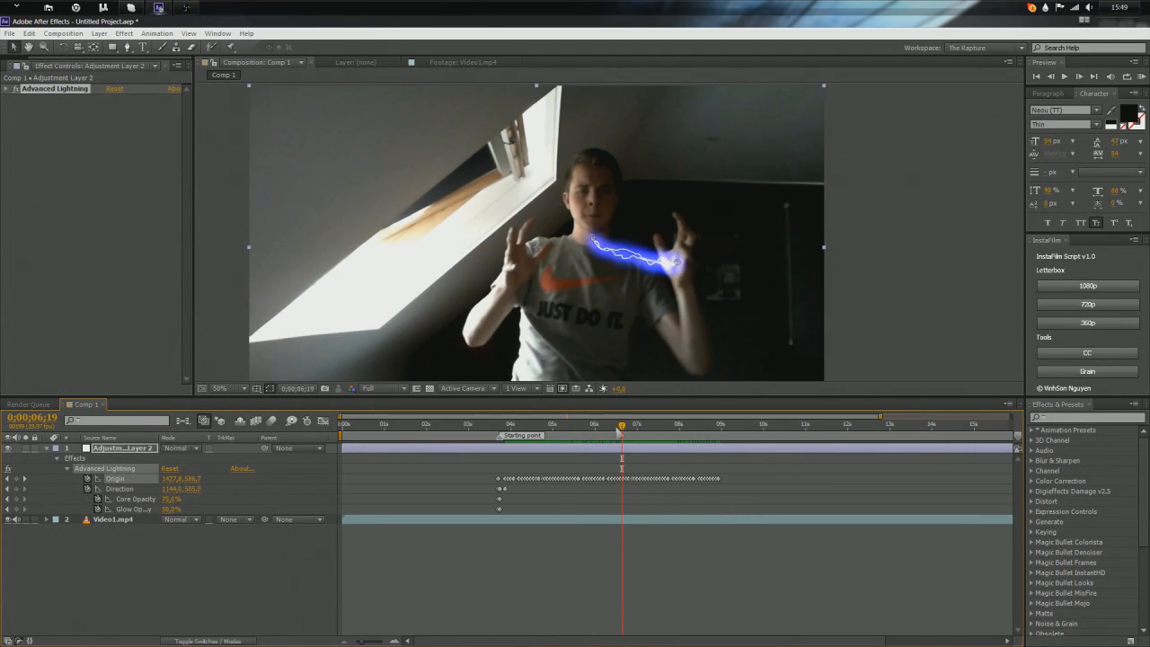
{"action": "left_click_drag", "start_coordinate": [618, 432], "coordinate": [509, 432]}
{"action": "scroll", "coordinate": [532, 496], "scroll_direction": "up", "scroll_amount": 3}
{"action": "left_click_drag", "start_coordinate": [490, 426], "coordinate": [481, 426]}
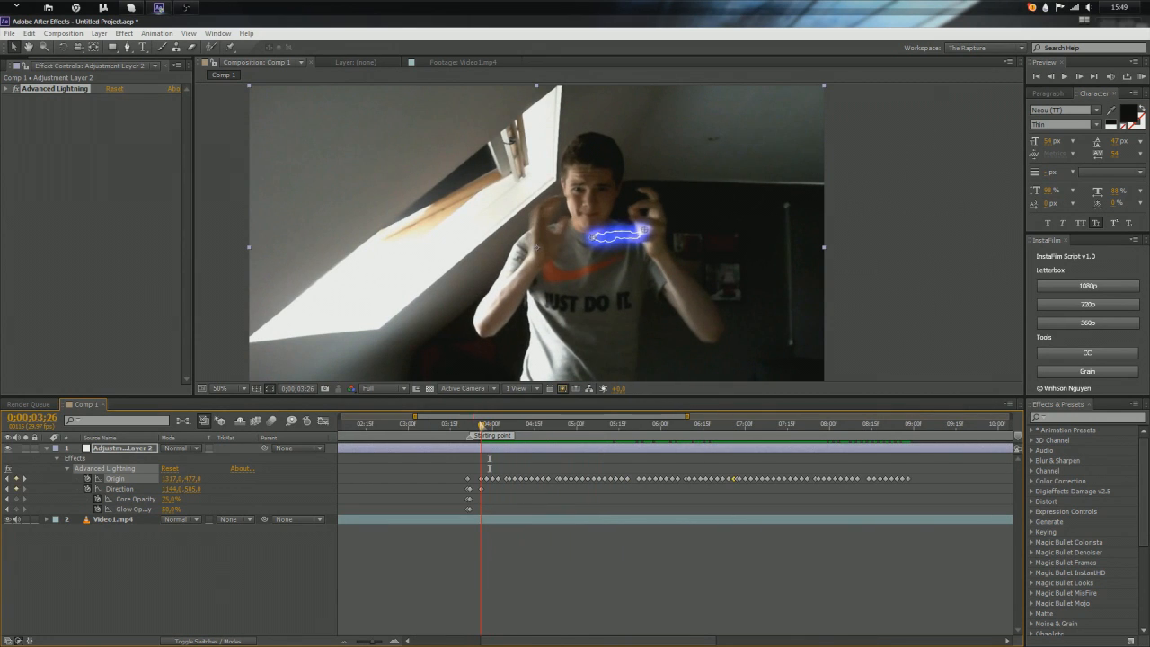
{"action": "scroll", "coordinate": [551, 322], "scroll_direction": "up", "scroll_amount": 2}
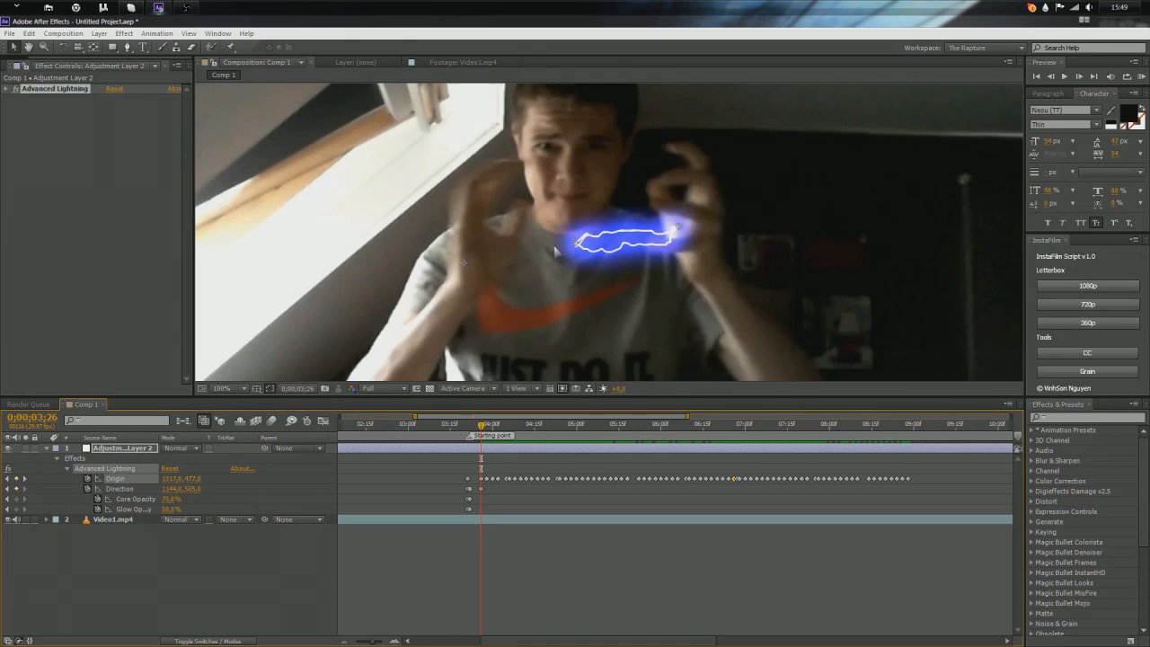
{"action": "scroll", "coordinate": [574, 244], "scroll_direction": "up", "scroll_amount": 2}
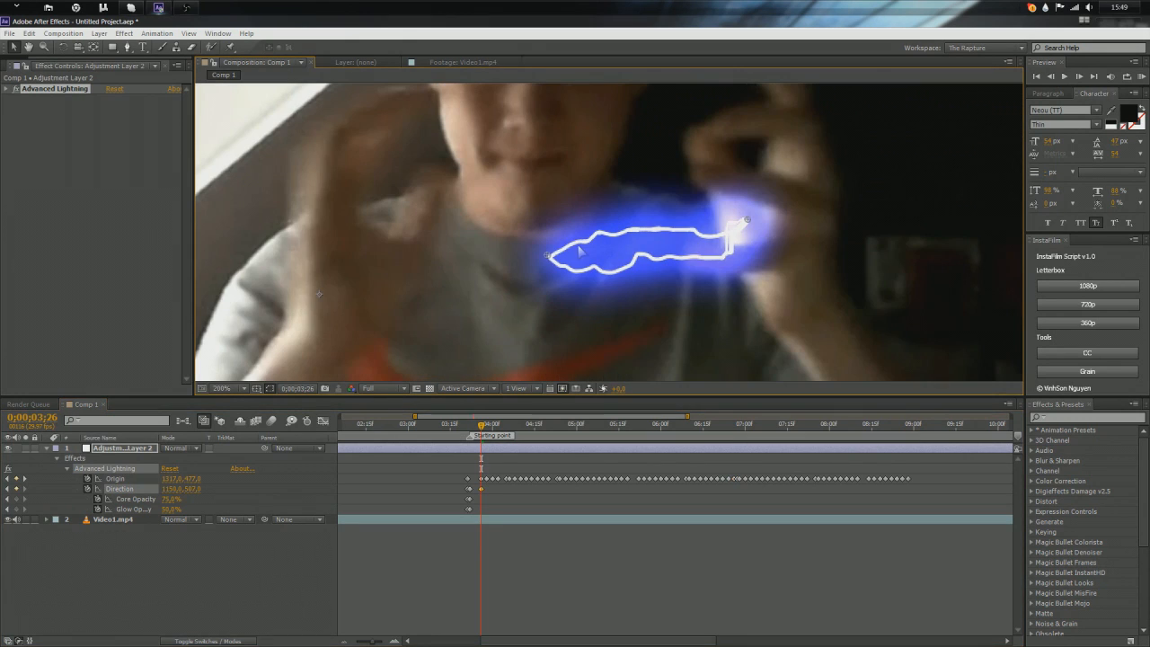
Step: Keyframe the lightning's Direction point through the frames from 0;00;03;27 to about 0;00;04;20, ending at about 1147, 543
{"action": "key", "text": "Page_Down"}
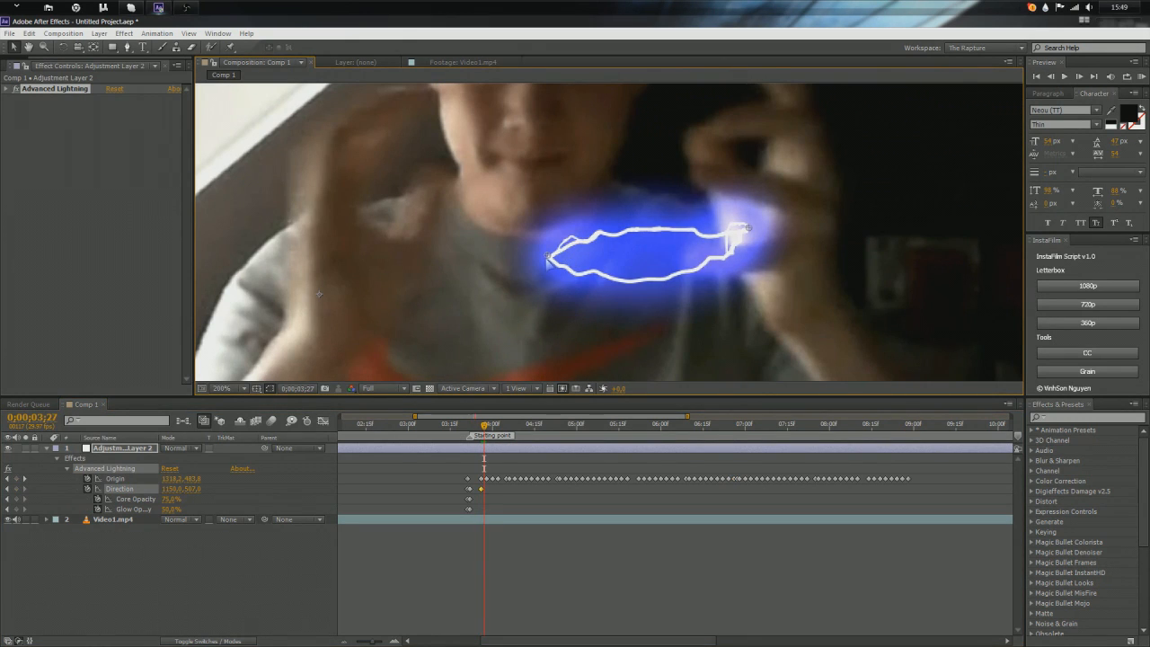
{"action": "left_click_drag", "start_coordinate": [549, 268], "coordinate": [551, 273]}
{"action": "left_click", "coordinate": [551, 274]}
{"action": "key", "text": "Page_Down"}
{"action": "key", "text": "Page_Down"}
{"action": "left_click_drag", "start_coordinate": [548, 256], "coordinate": [543, 301]}
{"action": "key", "text": "Page_Down"}
{"action": "key", "text": "Page_Down"}
{"action": "key", "text": "Page_Down"}
{"action": "key", "text": "Page_Down"}
{"action": "key", "text": "Page_Down"}
{"action": "key", "text": "Page_Down"}
{"action": "key", "text": "Page_Down"}
{"action": "key", "text": "Page_Down"}
{"action": "key", "text": "Page_Down"}
{"action": "key", "text": "Page_Down"}
{"action": "key", "text": "Page_Down"}
{"action": "key", "text": "Page_Down"}
{"action": "key", "text": "Page_Down"}
{"action": "key", "text": "Page_Down"}
{"action": "key", "text": "Page_Down"}
{"action": "key", "text": "Page_Down"}
{"action": "key", "text": "Page_Down"}
{"action": "key", "text": "Page_Down"}
{"action": "key", "text": "Page_Down"}
{"action": "scroll", "coordinate": [543, 301], "scroll_direction": "down", "scroll_amount": 1}
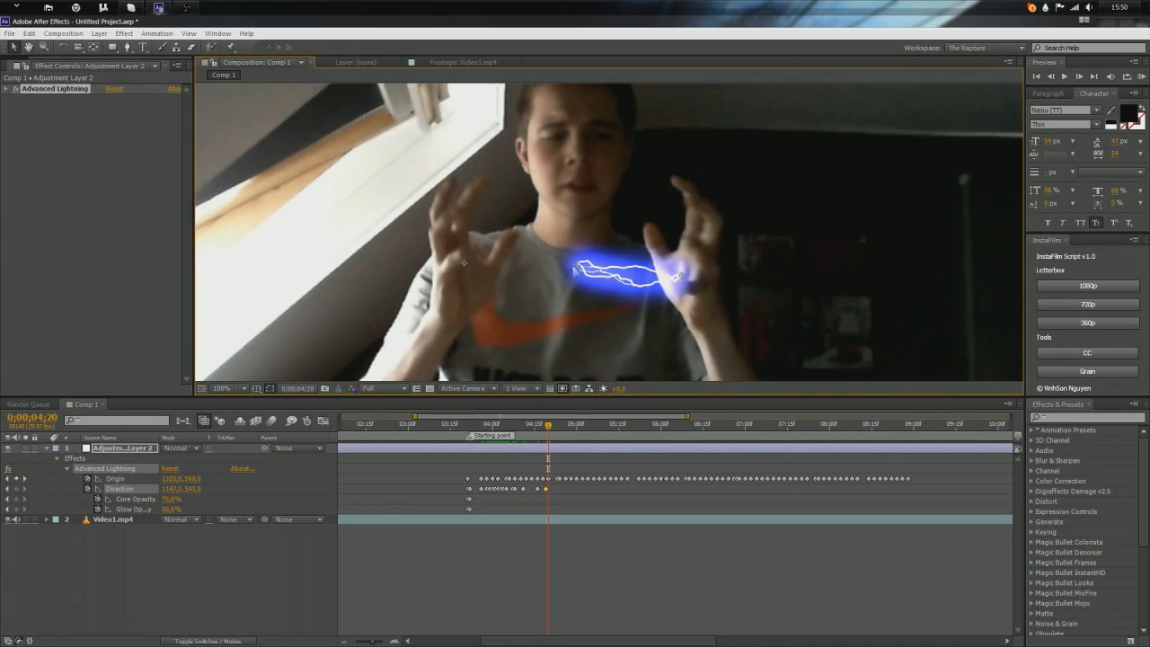
Step: Continue the Direction keyframes from 0;00;04;25 to about 0;00;05;07, ending at about 1135, 570
{"action": "key", "text": "Page_Down"}
{"action": "key", "text": "Page_Down"}
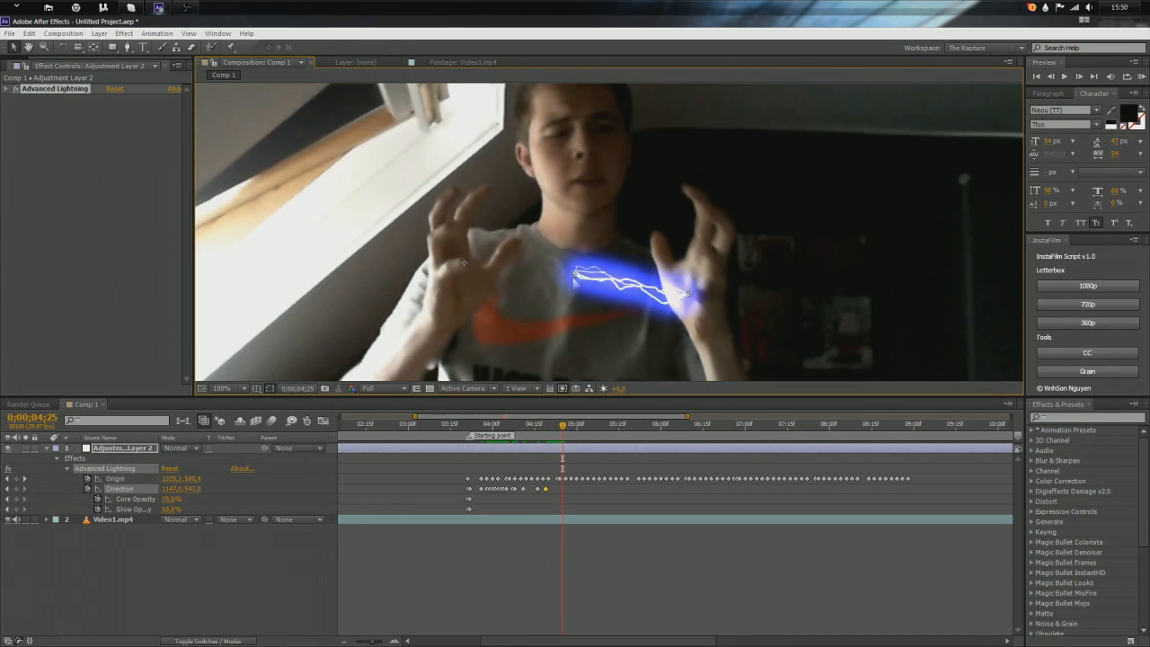
{"action": "left_click_drag", "start_coordinate": [574, 279], "coordinate": [574, 283]}
{"action": "key", "text": "Page_Down"}
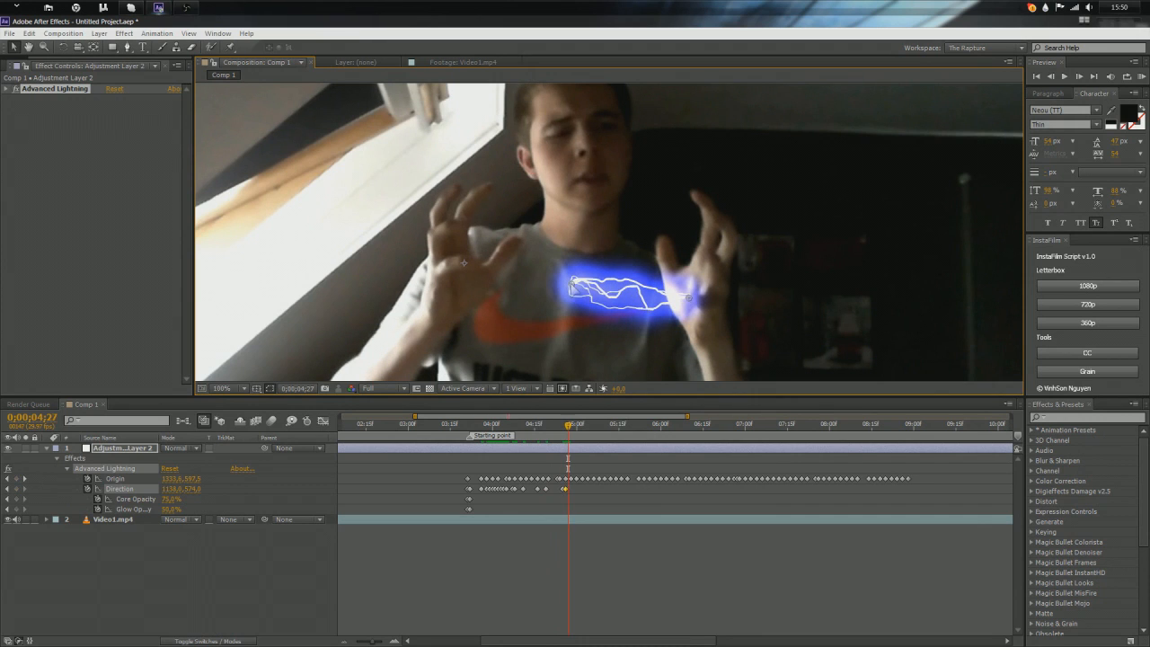
{"action": "key", "text": "Page_Down"}
{"action": "key", "text": "Page_Down"}
{"action": "key", "text": "Page_Down"}
{"action": "left_click_drag", "start_coordinate": [573, 284], "coordinate": [571, 279]}
{"action": "key", "text": "Page_Down"}
{"action": "key", "text": "Page_Down"}
{"action": "key", "text": "Page_Down"}
{"action": "key", "text": "Page_Down"}
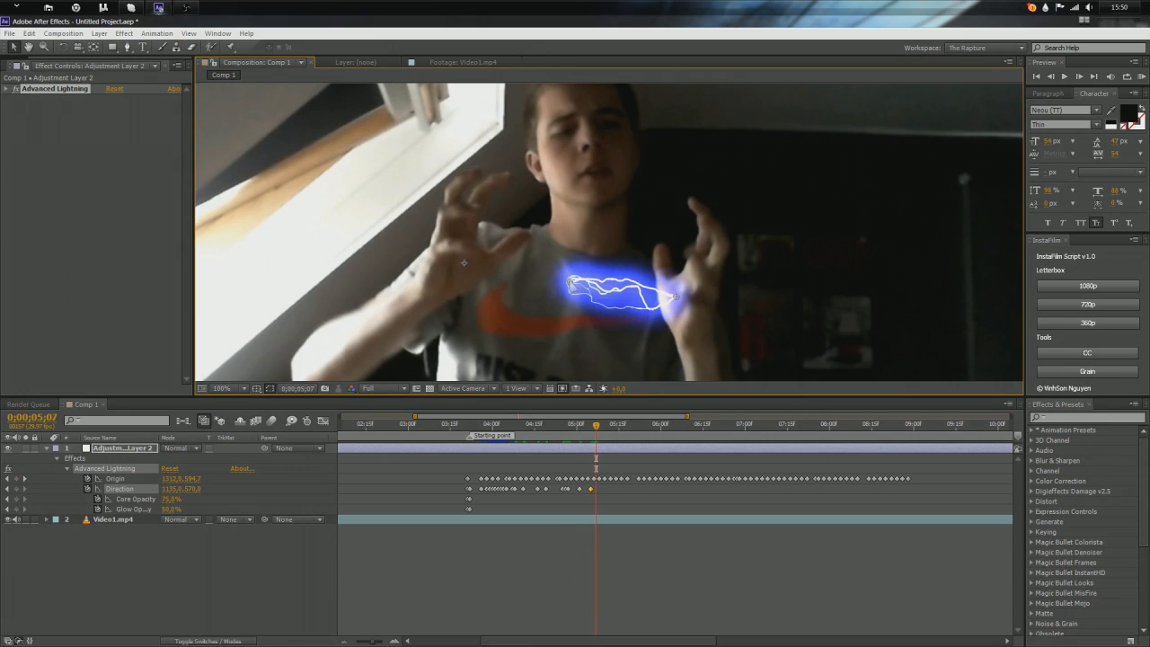
Step: Add further Direction keyframes every few frames up to about 0;00;05;29, ending at about 1136, 577
{"action": "key", "text": "Page_Down"}
{"action": "key", "text": "Page_Down"}
{"action": "key", "text": "Page_Down"}
{"action": "key", "text": "Page_Down"}
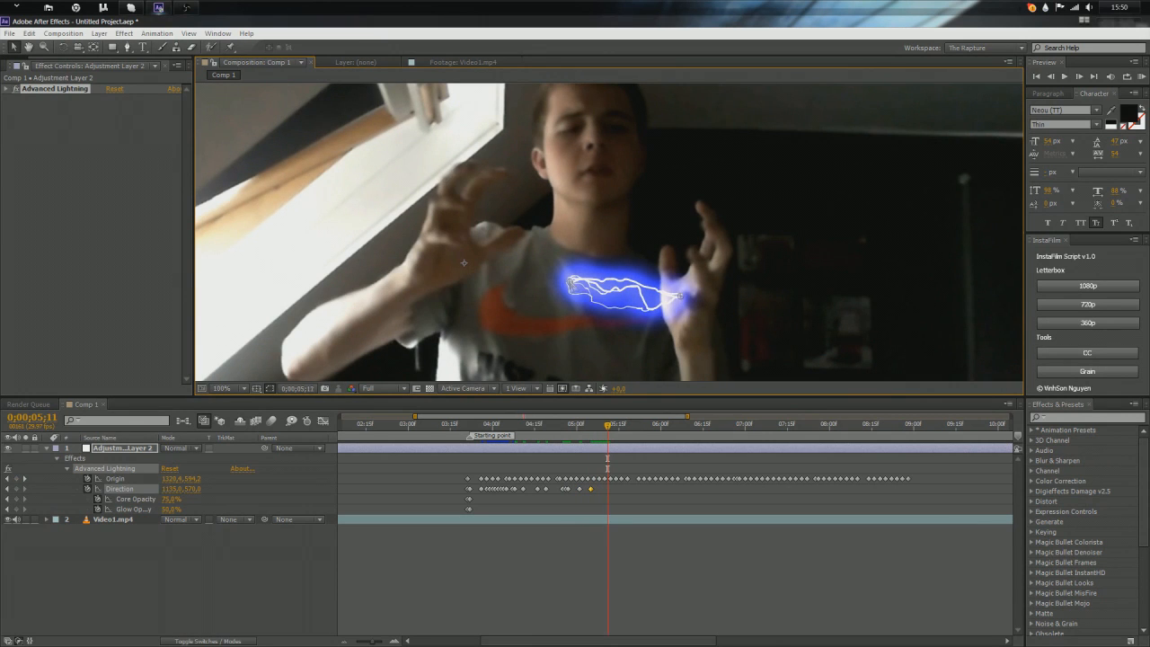
{"action": "key", "text": "Page_Down"}
{"action": "key", "text": "Page_Down"}
{"action": "key", "text": "Page_Down"}
{"action": "key", "text": "Page_Down"}
{"action": "key", "text": "Page_Down"}
{"action": "key", "text": "Page_Down"}
{"action": "left_click_drag", "start_coordinate": [569, 282], "coordinate": [565, 288]}
{"action": "key", "text": "Page_Down"}
{"action": "key", "text": "Page_Down"}
{"action": "key", "text": "Page_Down"}
{"action": "key", "text": "Page_Down"}
{"action": "key", "text": "Page_Down"}
{"action": "key", "text": "Page_Down"}
{"action": "key", "text": "Page_Down"}
{"action": "key", "text": "Page_Down"}
{"action": "key", "text": "Page_Down"}
{"action": "key", "text": "Page_Down"}
{"action": "key", "text": "Page_Down"}
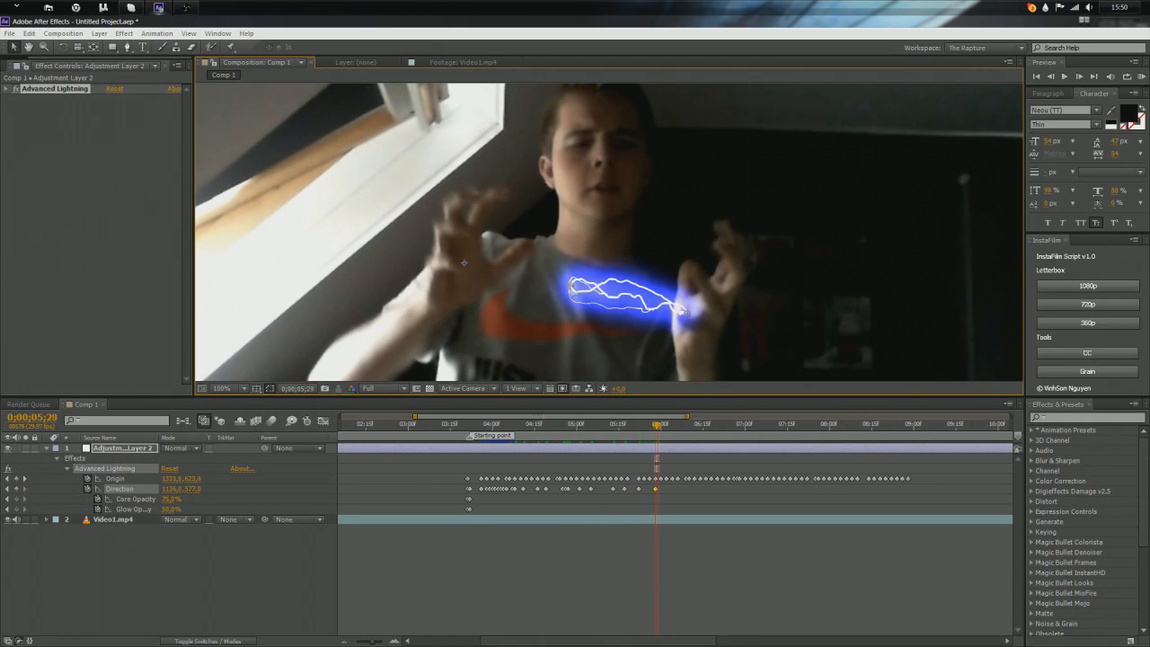
Step: Keyframe the Direction point as the body moves up to 0;00;06;14, ending at about 1169, 593
{"action": "key", "text": "Page_Down"}
{"action": "key", "text": "Page_Down"}
{"action": "key", "text": "Page_Down"}
{"action": "key", "text": "Page_Down"}
{"action": "left_click_drag", "start_coordinate": [573, 285], "coordinate": [589, 296]}
{"action": "key", "text": "Page_Down"}
{"action": "key", "text": "Page_Down"}
{"action": "key", "text": "Page_Down"}
{"action": "key", "text": "Page_Down"}
{"action": "key", "text": "Page_Down"}
{"action": "key", "text": "Page_Down"}
{"action": "key", "text": "Page_Down"}
{"action": "key", "text": "Page_Down"}
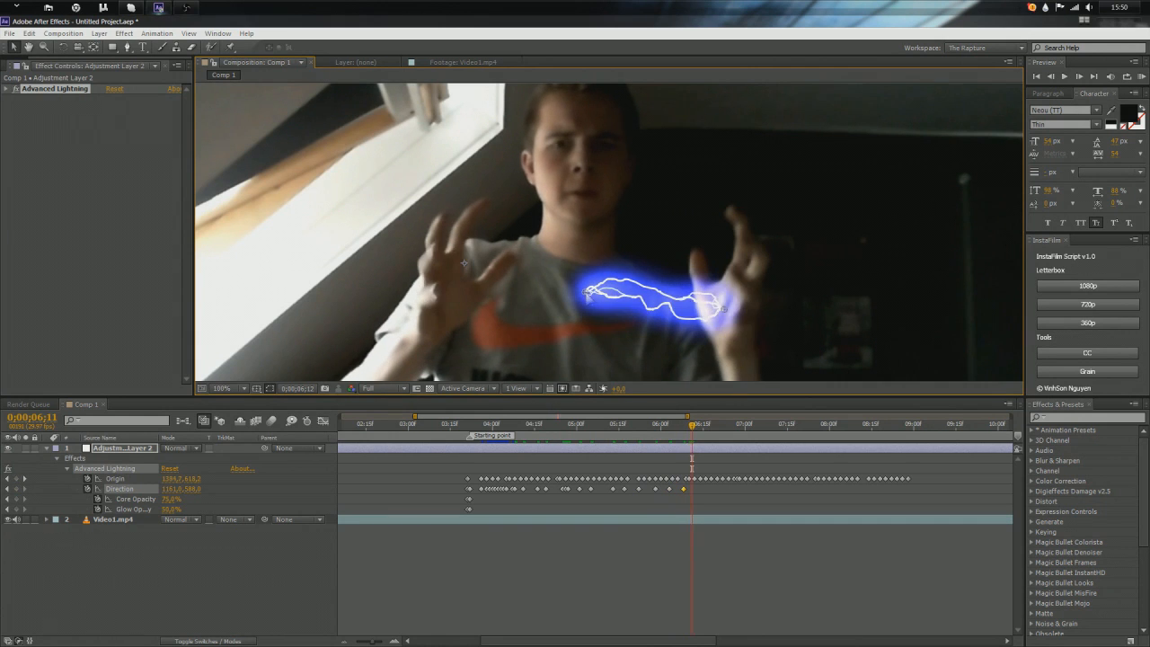
{"action": "key", "text": "Page_Down"}
{"action": "key", "text": "Page_Down"}
{"action": "key", "text": "Page_Down"}
{"action": "left_click_drag", "start_coordinate": [587, 294], "coordinate": [594, 298]}
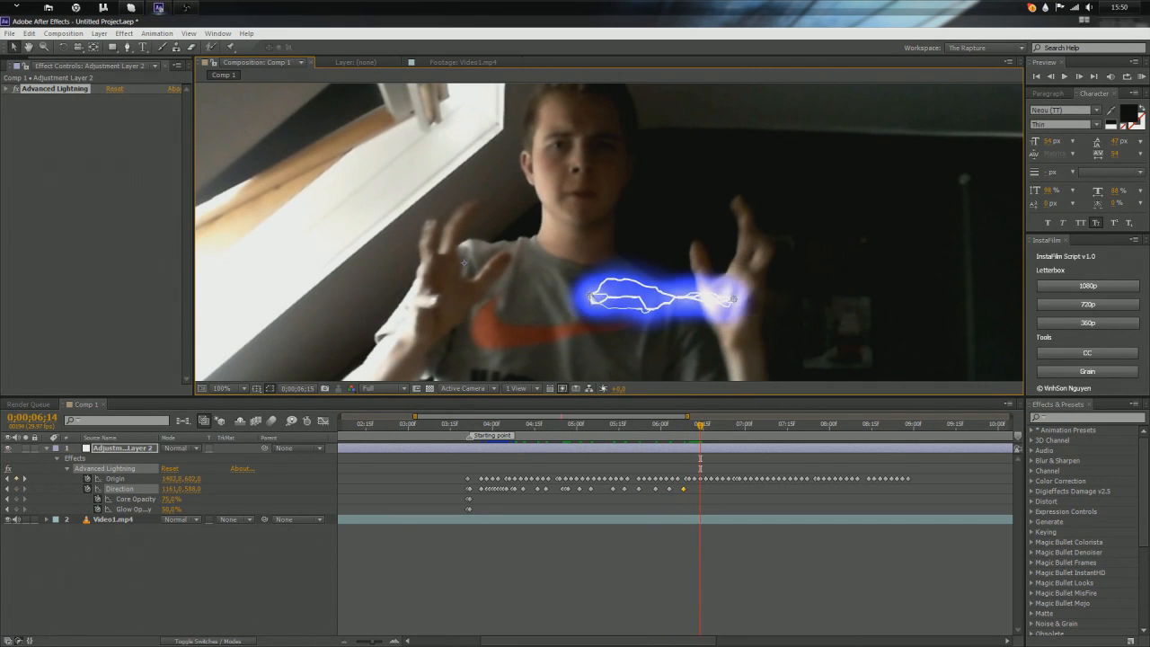
Step: Examine the frames from 0;00;06;14 to 0;00;06;25 to compare the lightning with the hand movement
{"action": "key", "text": "Page_Down"}
{"action": "key", "text": "Page_Down"}
{"action": "key", "text": "Page_Down"}
{"action": "key", "text": "Page_Down"}
{"action": "key", "text": "Page_Down"}
{"action": "key", "text": "Page_Down"}
{"action": "key", "text": "Page_Down"}
{"action": "key", "text": "Page_Down"}
{"action": "key", "text": "Page_Down"}
{"action": "key", "text": "Page_Down"}
{"action": "key", "text": "Page_Down"}
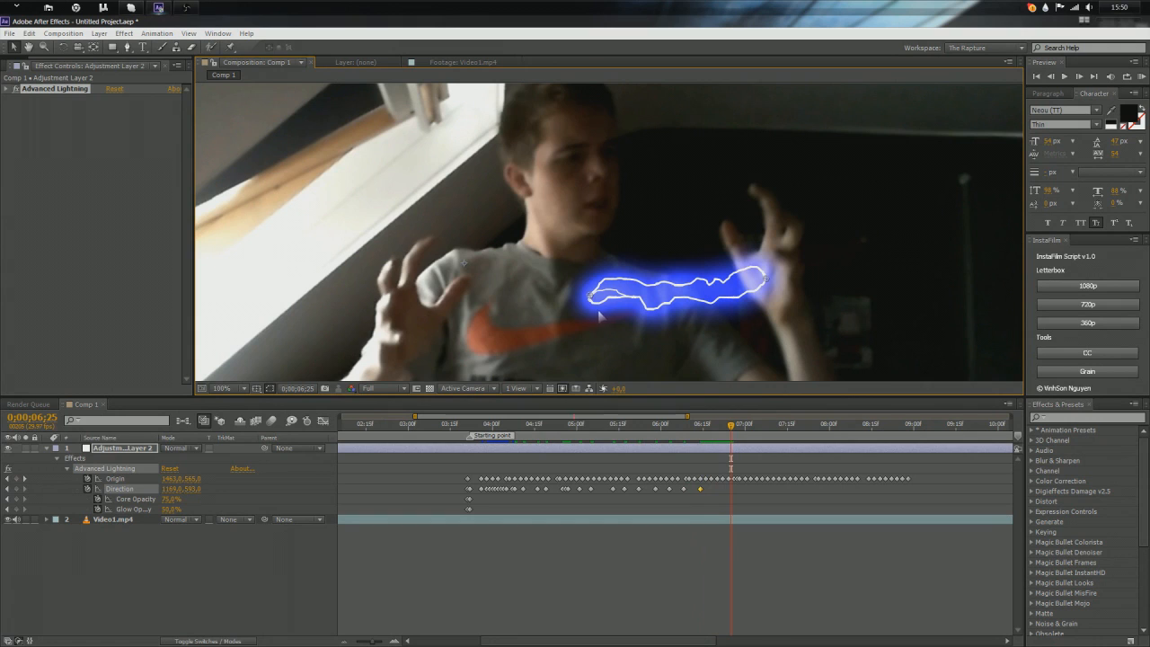
Step: Label a composition marker at 0;00;06;19 with the comment "Big one"
{"action": "key", "text": "Page_Up"}
{"action": "key", "text": "Page_Up"}
{"action": "key", "text": "Page_Up"}
{"action": "key", "text": "Page_Up"}
{"action": "key", "text": "Page_Up"}
{"action": "key", "text": "Page_Up"}
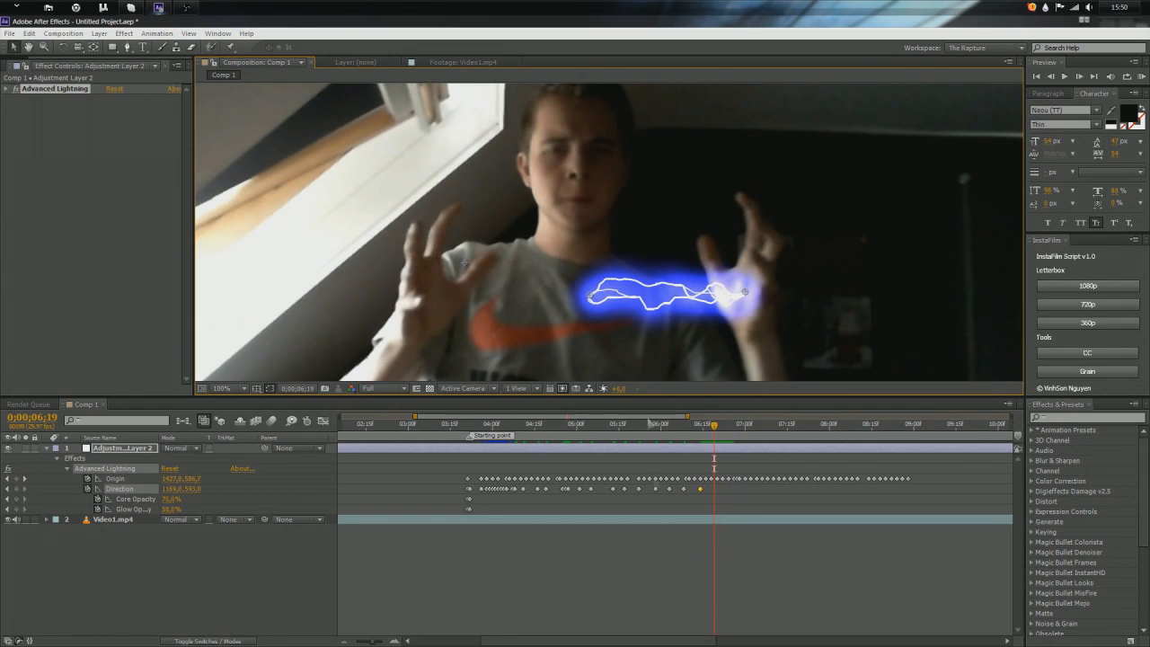
{"action": "left_click", "coordinate": [705, 579]}
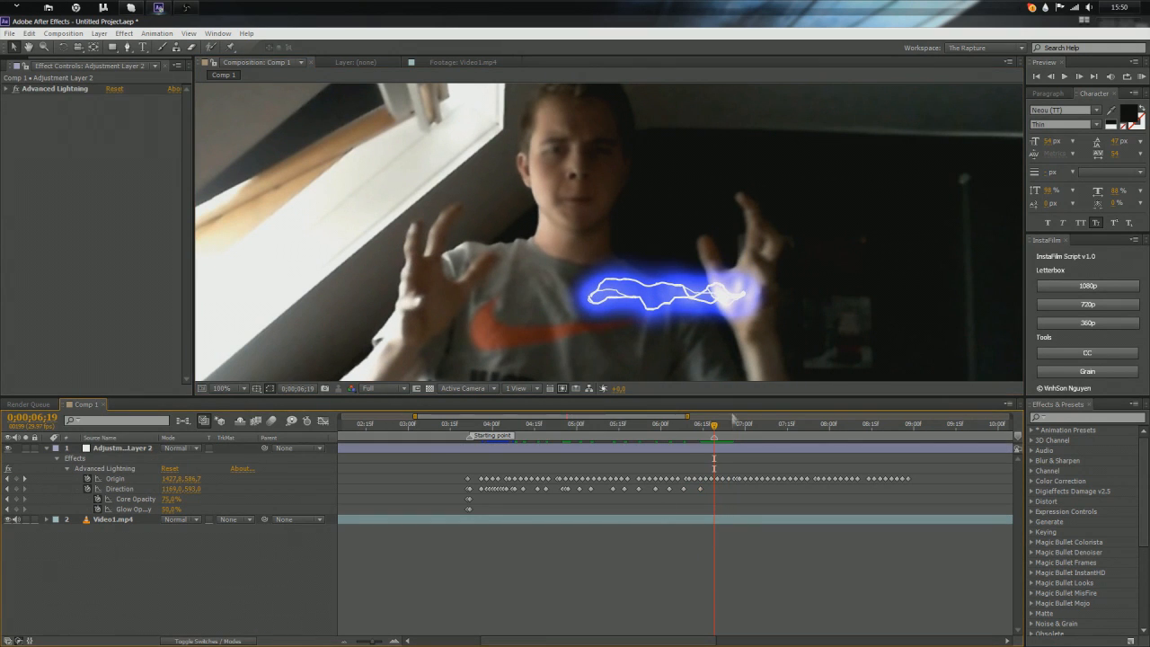
{"action": "right_click", "coordinate": [717, 440]}
{"action": "left_click", "coordinate": [730, 449]}
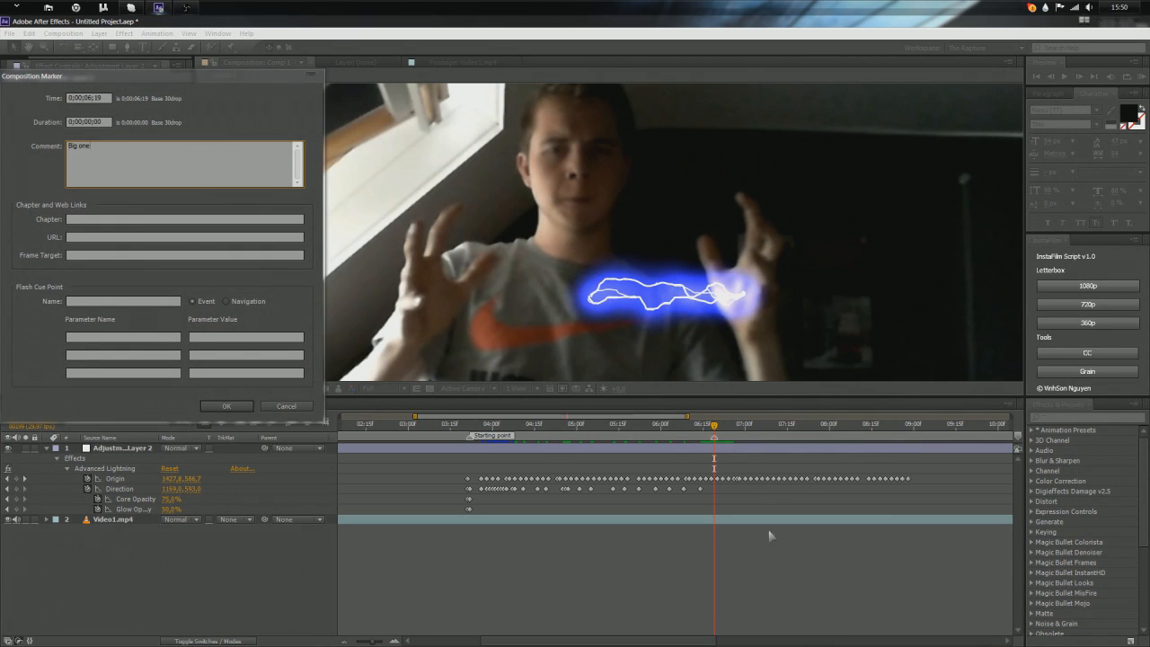
{"action": "key", "text": "Return"}
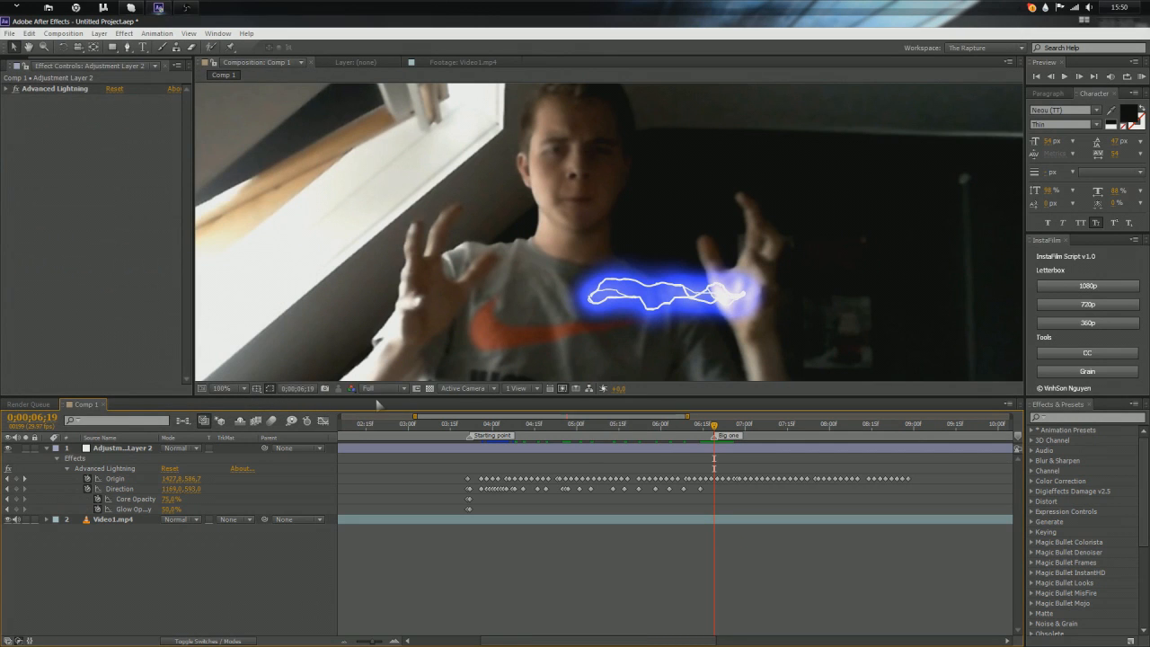
Step: Examine the hand and lightning movement frame by frame from the "Big one" marker to 0;00;06;28
{"action": "key", "text": "Page_Down"}
{"action": "key", "text": "Page_Down"}
{"action": "key", "text": "Page_Down"}
{"action": "key", "text": "Page_Down"}
{"action": "key", "text": "Page_Down"}
{"action": "key", "text": "Page_Down"}
{"action": "key", "text": "Page_Down"}
{"action": "key", "text": "Page_Down"}
{"action": "key", "text": "Page_Down"}
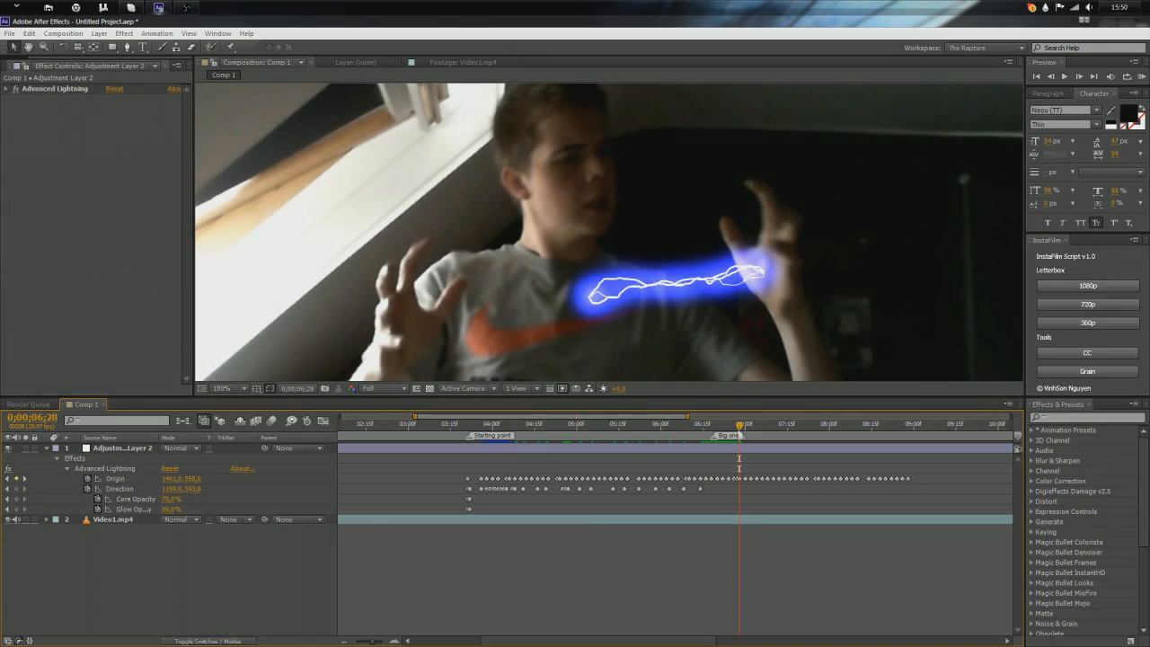
Step: Keyframe the Advanced Lightning Direction point to follow the chest up to 0;00;07;02, ending at about 1177, 626
{"action": "key", "text": "Page_Up"}
{"action": "key", "text": "Page_Up"}
{"action": "key", "text": "Page_Up"}
{"action": "key", "text": "Page_Up"}
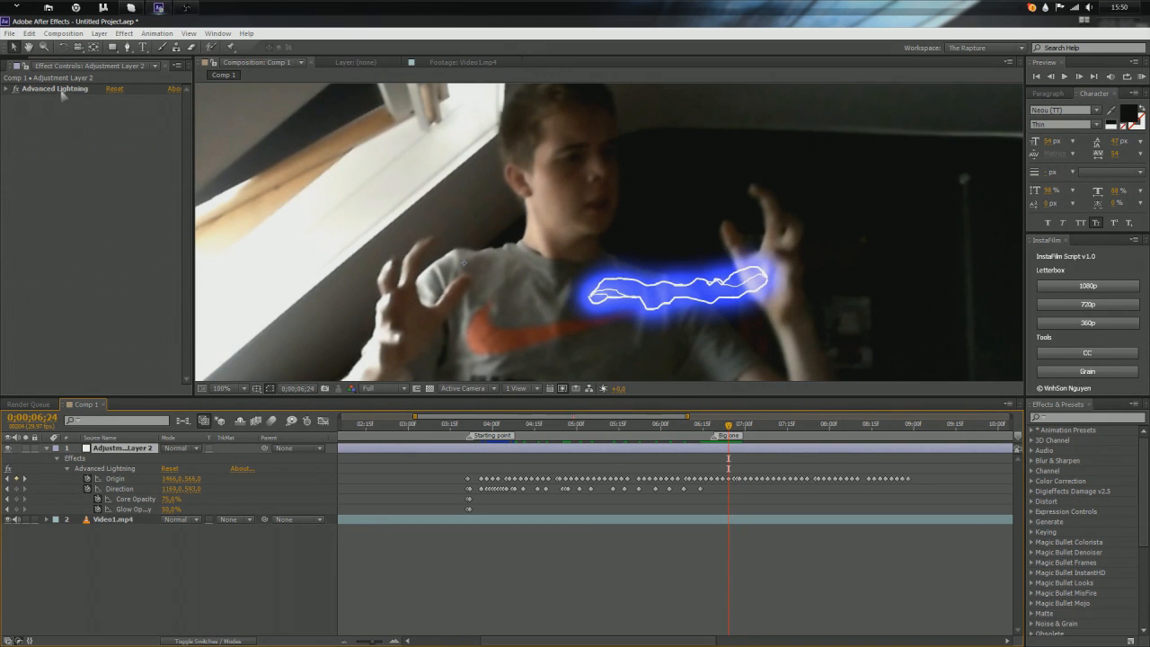
{"action": "left_click", "coordinate": [61, 91]}
{"action": "left_click_drag", "start_coordinate": [591, 296], "coordinate": [601, 319]}
{"action": "key", "text": "Page_Down"}
{"action": "key", "text": "Page_Down"}
{"action": "key", "text": "Page_Down"}
{"action": "key", "text": "Page_Down"}
{"action": "key", "text": "Page_Down"}
{"action": "key", "text": "Page_Down"}
{"action": "key", "text": "Page_Down"}
{"action": "left_click_drag", "start_coordinate": [762, 268], "coordinate": [771, 266]}
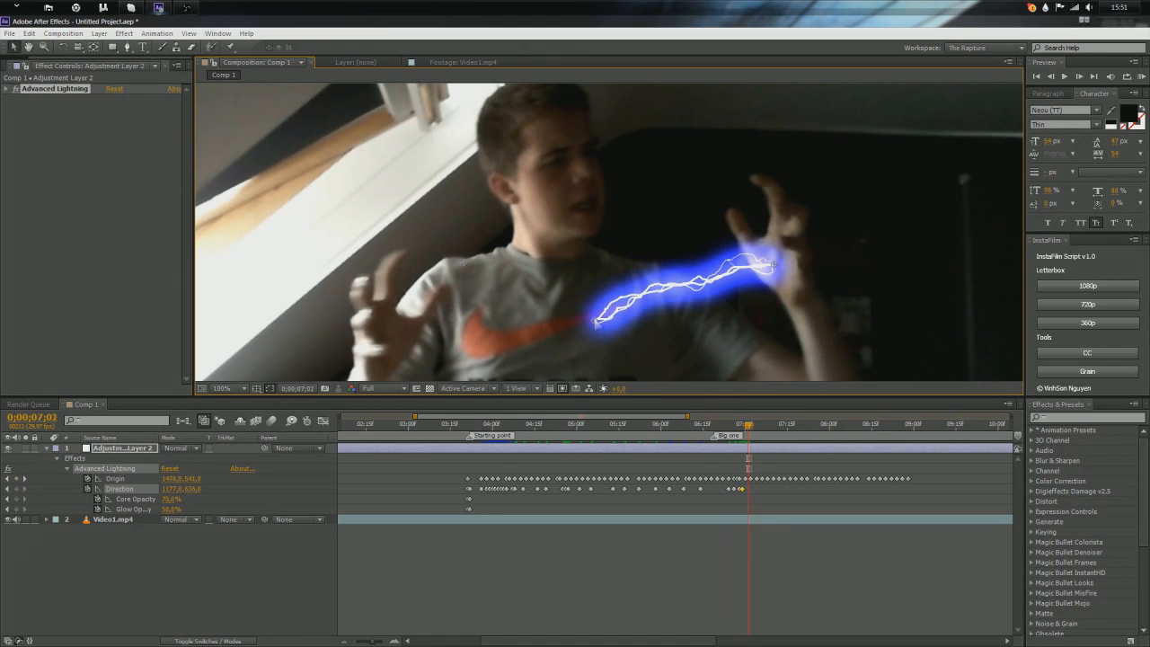
Step: Keyframe the Direction point at intervals from 0;00;07;02 to 0;00;08;25 as the body moves, ending at about 1195, 599
{"action": "key", "text": "Page_Down"}
{"action": "key", "text": "Page_Down"}
{"action": "key", "text": "Page_Down"}
{"action": "key", "text": "Page_Down"}
{"action": "left_click_drag", "start_coordinate": [597, 323], "coordinate": [597, 311]}
{"action": "key", "text": "Page_Down"}
{"action": "key", "text": "Page_Down"}
{"action": "key", "text": "Page_Down"}
{"action": "key", "text": "Page_Down"}
{"action": "key", "text": "Page_Down"}
{"action": "key", "text": "Page_Down"}
{"action": "key", "text": "Page_Down"}
{"action": "key", "text": "Page_Down"}
{"action": "key", "text": "Page_Down"}
{"action": "key", "text": "Page_Down"}
{"action": "key", "text": "Page_Down"}
{"action": "key", "text": "Page_Down"}
{"action": "key", "text": "Page_Down"}
{"action": "key", "text": "Page_Down"}
{"action": "key", "text": "Page_Down"}
{"action": "key", "text": "Page_Down"}
{"action": "key", "text": "Page_Down"}
{"action": "key", "text": "Page_Down"}
{"action": "key", "text": "Page_Down"}
{"action": "key", "text": "Page_Down"}
{"action": "key", "text": "Page_Down"}
{"action": "key", "text": "Page_Down"}
{"action": "key", "text": "Page_Down"}
{"action": "key", "text": "Page_Down"}
{"action": "key", "text": "Page_Down"}
{"action": "mouse_move", "coordinate": [598, 312]}
{"action": "left_mouse_down"}
{"action": "mouse_move", "coordinate": [589, 304]}
{"action": "mouse_move", "coordinate": [599, 290]}
{"action": "mouse_move", "coordinate": [611, 302]}
{"action": "left_mouse_up"}
{"action": "key", "text": "Page_Down"}
{"action": "key", "text": "Page_Down"}
{"action": "key", "text": "Page_Down"}
{"action": "key", "text": "Page_Down"}
{"action": "key", "text": "Page_Down"}
{"action": "key", "text": "Page_Down"}
{"action": "key", "text": "Page_Down"}
{"action": "key", "text": "Page_Down"}
{"action": "key", "text": "Page_Down"}
{"action": "key", "text": "Page_Down"}
{"action": "key", "text": "Page_Down"}
{"action": "key", "text": "Page_Down"}
{"action": "key", "text": "Page_Down"}
{"action": "key", "text": "Page_Down"}
{"action": "key", "text": "Page_Down"}
{"action": "key", "text": "Page_Down"}
{"action": "key", "text": "Page_Down"}
{"action": "key", "text": "Page_Down"}
{"action": "key", "text": "Page_Down"}
{"action": "key", "text": "Page_Down"}
{"action": "key", "text": "Page_Down"}
{"action": "key", "text": "Page_Down"}
{"action": "key", "text": "Page_Down"}
{"action": "key", "text": "Page_Down"}
{"action": "key", "text": "Page_Down"}
{"action": "key", "text": "Page_Down"}
{"action": "key", "text": "Page_Down"}
{"action": "key", "text": "Page_Down"}
Step: Compare the frames around 0;00;08;27 to see how the lightning's end matches the hand movement
{"action": "key", "text": "Page_Up"}
{"action": "key", "text": "Page_Up"}
{"action": "key", "text": "Page_Down"}
{"action": "key", "text": "Page_Down"}
{"action": "key", "text": "Page_Up"}
{"action": "key", "text": "Page_Up"}
{"action": "key", "text": "Page_Down"}
{"action": "key", "text": "Page_Down"}
{"action": "key", "text": "Page_Up"}
{"action": "key", "text": "Page_Down"}
{"action": "key", "text": "Page_Up"}
{"action": "key", "text": "Page_Down"}
{"action": "key", "text": "Page_Up"}
{"action": "key", "text": "Page_Down"}
{"action": "key", "text": "Page_Up"}
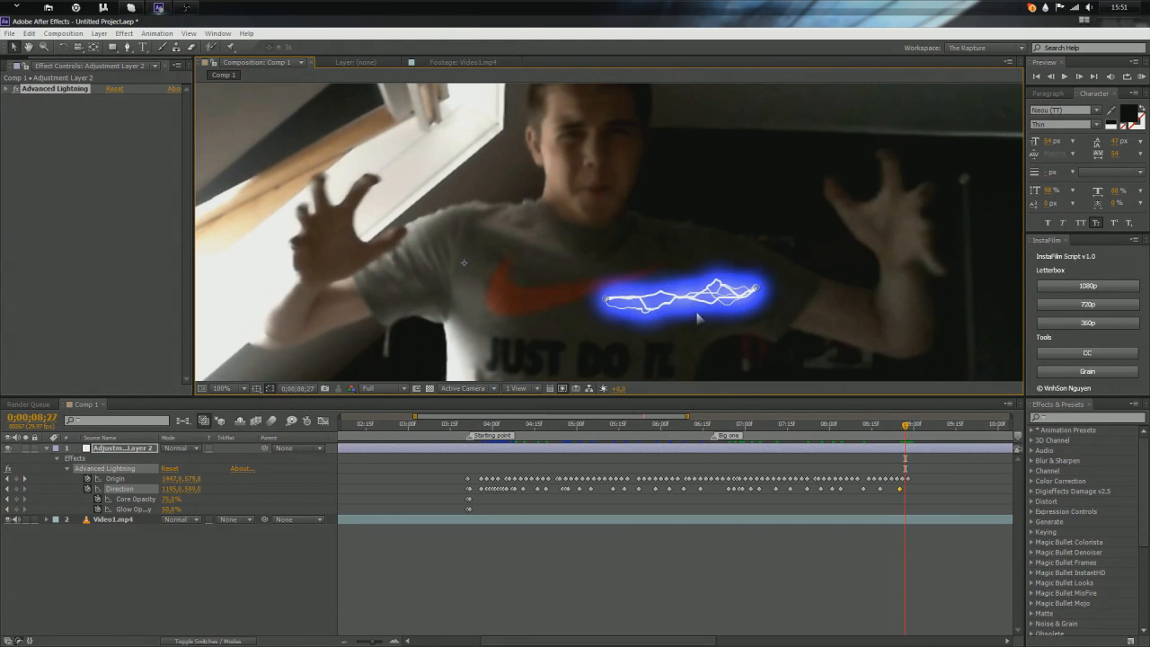
Step: Preview the end of the lightning animation from 0;00;08;20
{"action": "key", "text": "comma"}
{"action": "key", "text": "comma"}
{"action": "key", "text": "Page_Up"}
{"action": "key", "text": "Page_Up"}
{"action": "key", "text": "Page_Up"}
{"action": "key", "text": "Page_Up"}
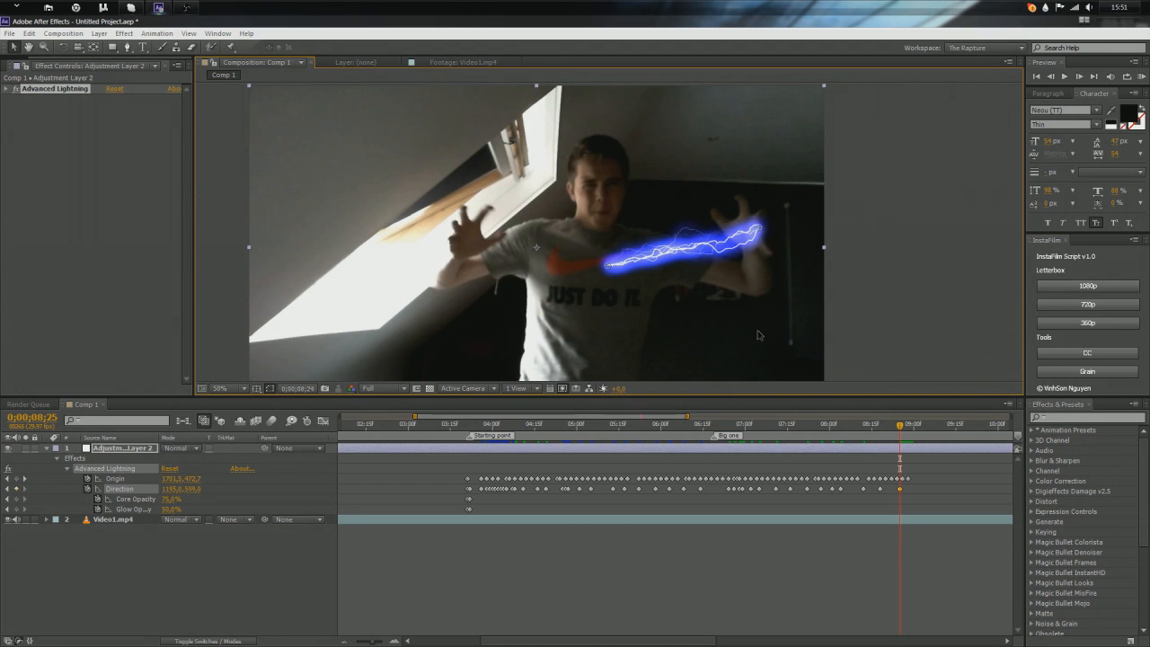
{"action": "key", "text": "Page_Up"}
{"action": "key", "text": "Page_Up"}
{"action": "key", "text": "Page_Up"}
{"action": "key", "text": "KP_0"}
{"action": "key", "text": "KP_0"}
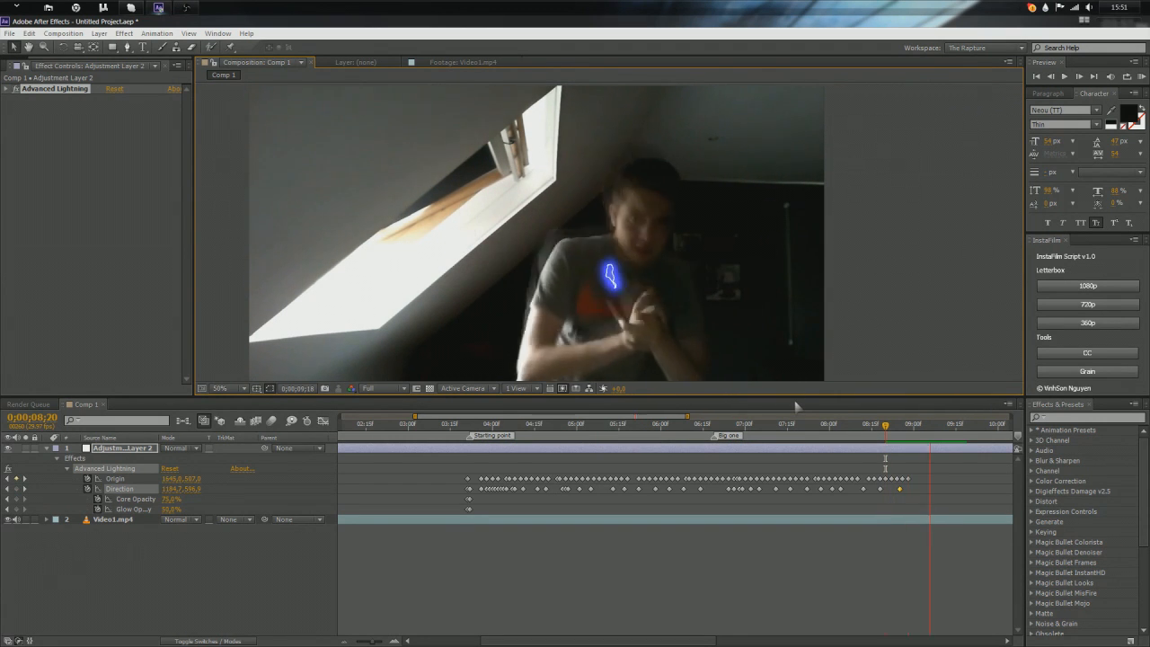
{"action": "key", "text": "space"}
Step: Undo a trial move of the last Origin keyframe and keyframe the Origin at 1676, 482 on 0;00;08;27
{"action": "mouse_move", "coordinate": [888, 426]}
{"action": "left_mouse_down"}
{"action": "mouse_move", "coordinate": [920, 431]}
{"action": "mouse_move", "coordinate": [908, 436]}
{"action": "left_mouse_up"}
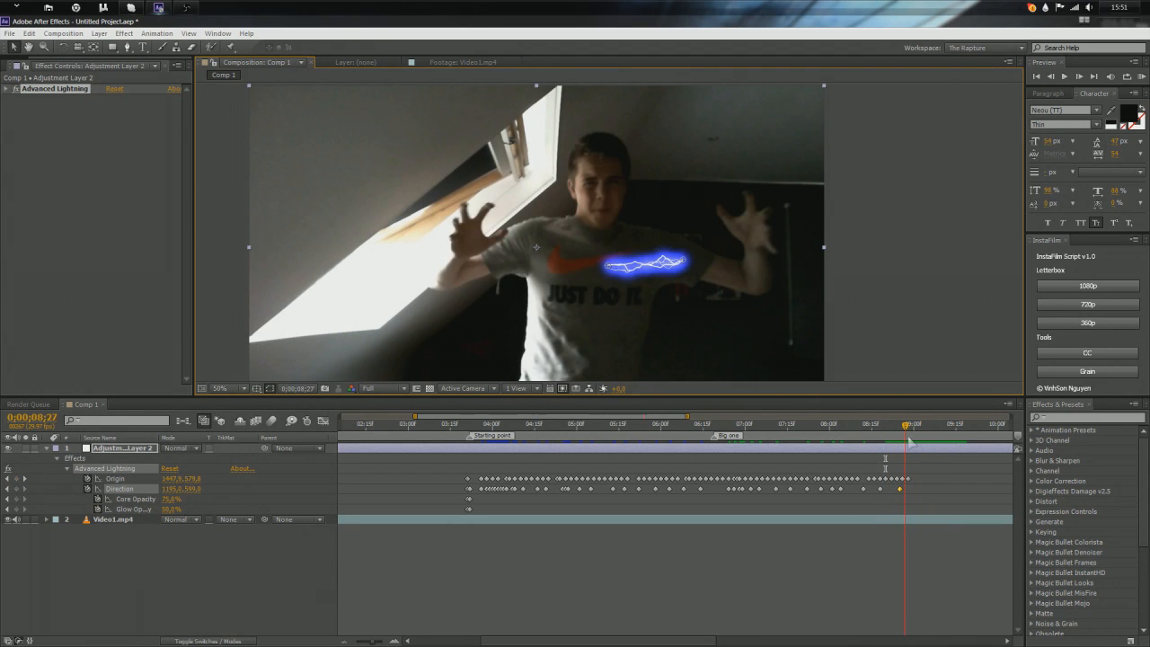
{"action": "left_click_drag", "start_coordinate": [908, 480], "coordinate": [939, 482]}
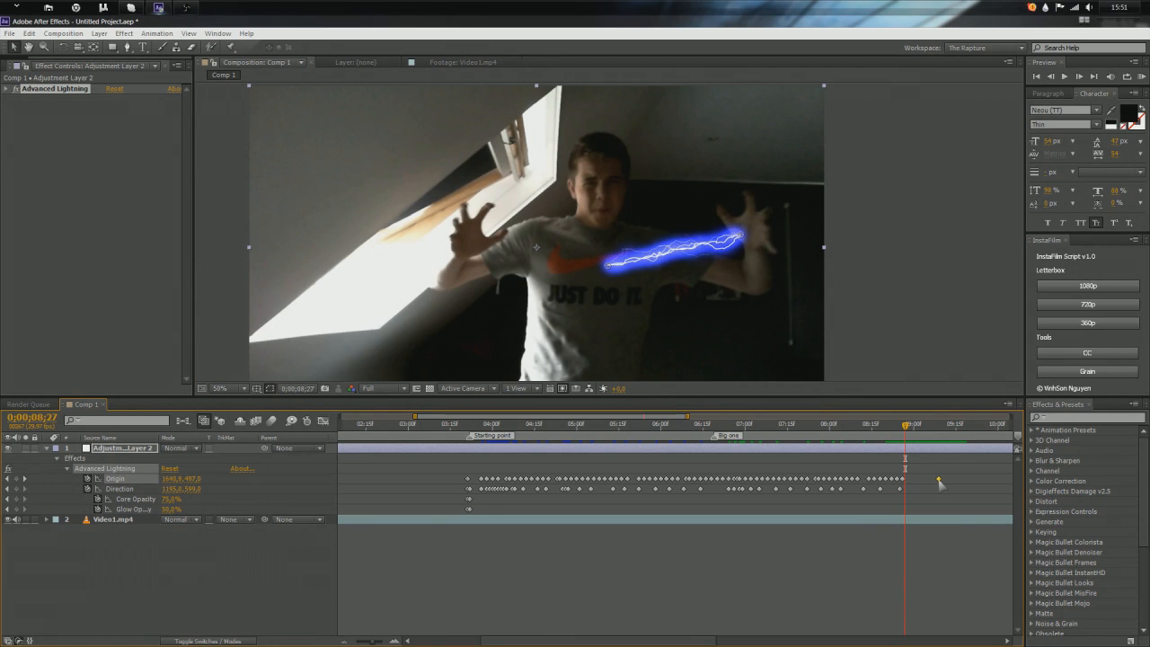
{"action": "key", "text": "ctrl+z"}
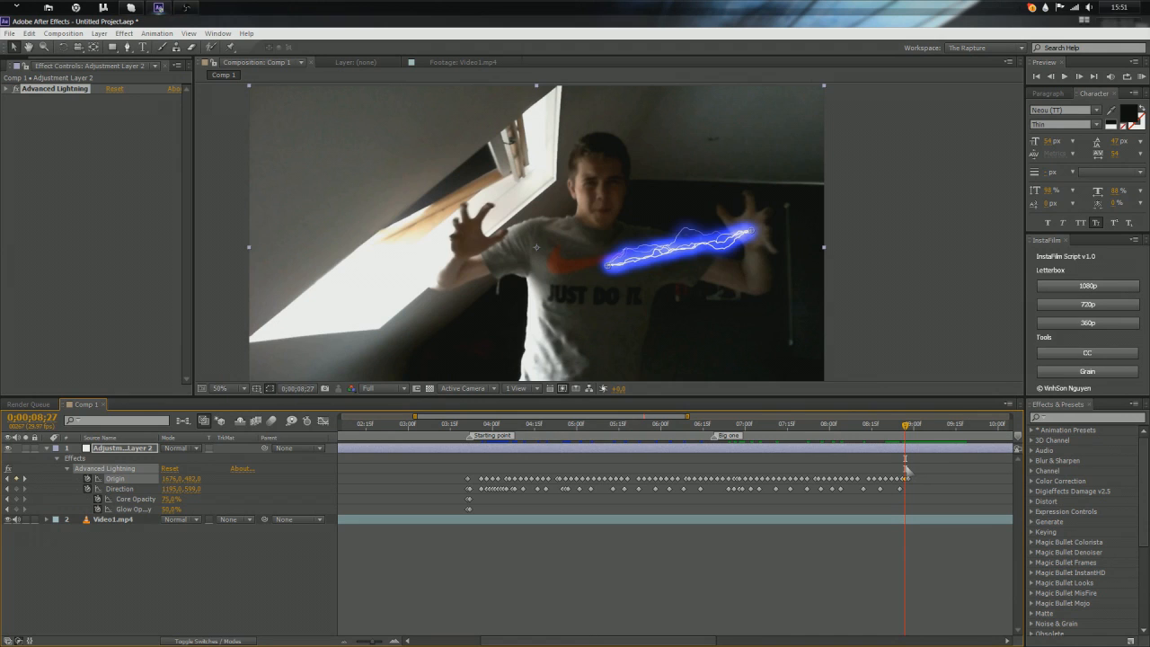
Step: Review the keyframed lightning from 0;00;08;27 back to 0;00;03;10
{"action": "key", "text": "Page_Down"}
{"action": "key", "text": "Page_Up"}
{"action": "key", "text": "Page_Up"}
{"action": "key", "text": "Page_Up"}
{"action": "key", "text": "Page_Up"}
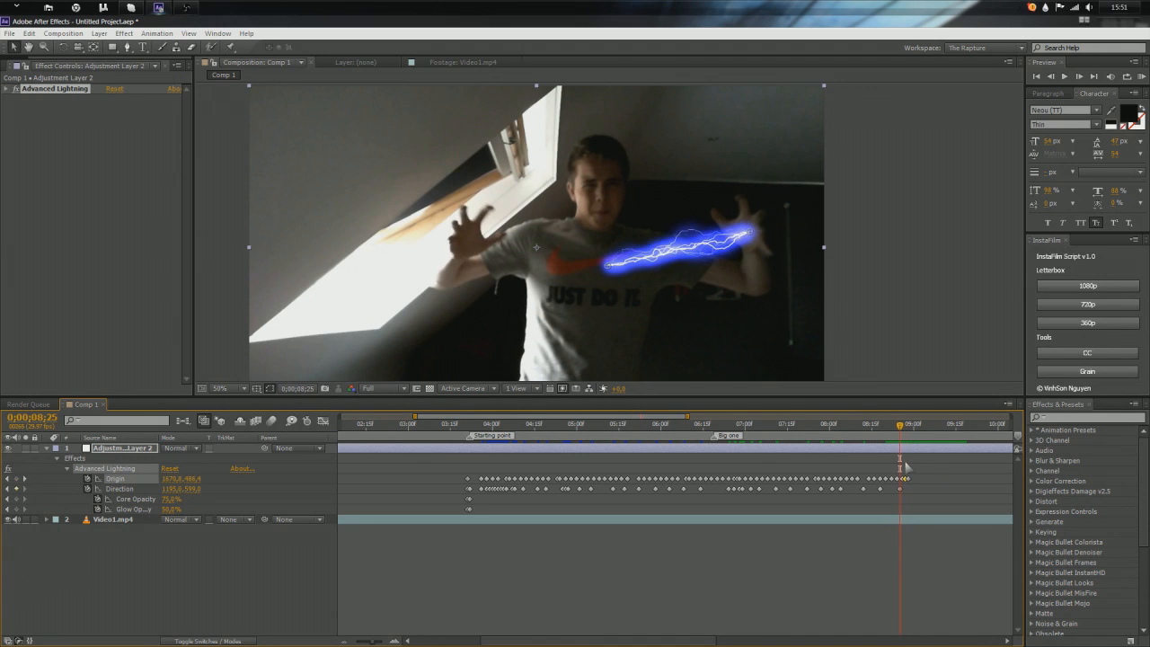
{"action": "key", "text": "Page_Up"}
{"action": "key", "text": "Page_Up"}
{"action": "key", "text": "Page_Up"}
{"action": "key", "text": "Page_Up"}
{"action": "key", "text": "Page_Up"}
{"action": "left_click_drag", "start_coordinate": [883, 458], "coordinate": [535, 488]}
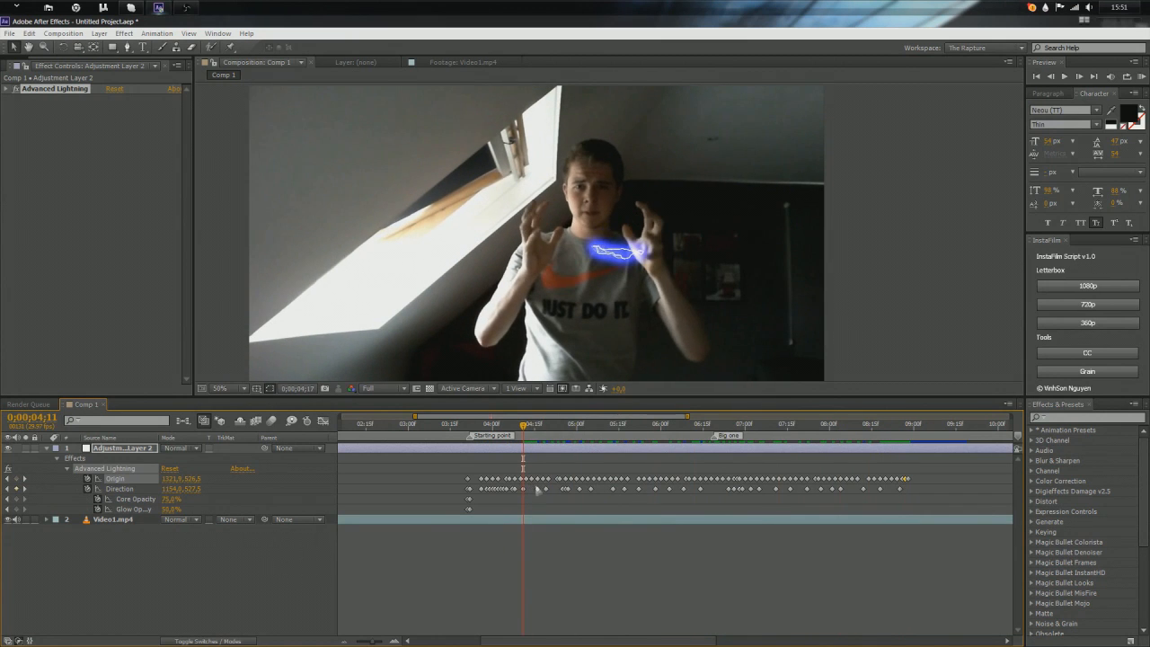
{"action": "left_click_drag", "start_coordinate": [546, 442], "coordinate": [438, 457]}
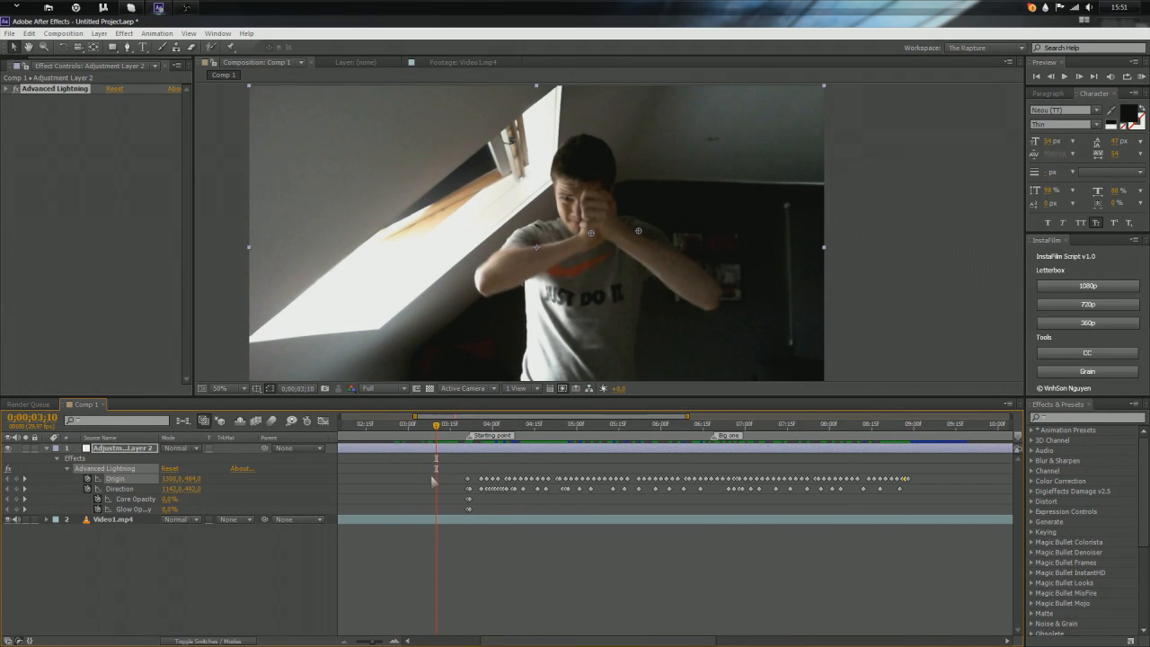
Step: Duplicate the Advanced Lightning effect on the adjustment layer at 0;00;03;21 and reveal the keyframed properties of both effects
{"action": "left_click", "coordinate": [504, 562]}
{"action": "left_click_drag", "start_coordinate": [437, 426], "coordinate": [468, 435]}
{"action": "left_click", "coordinate": [101, 449]}
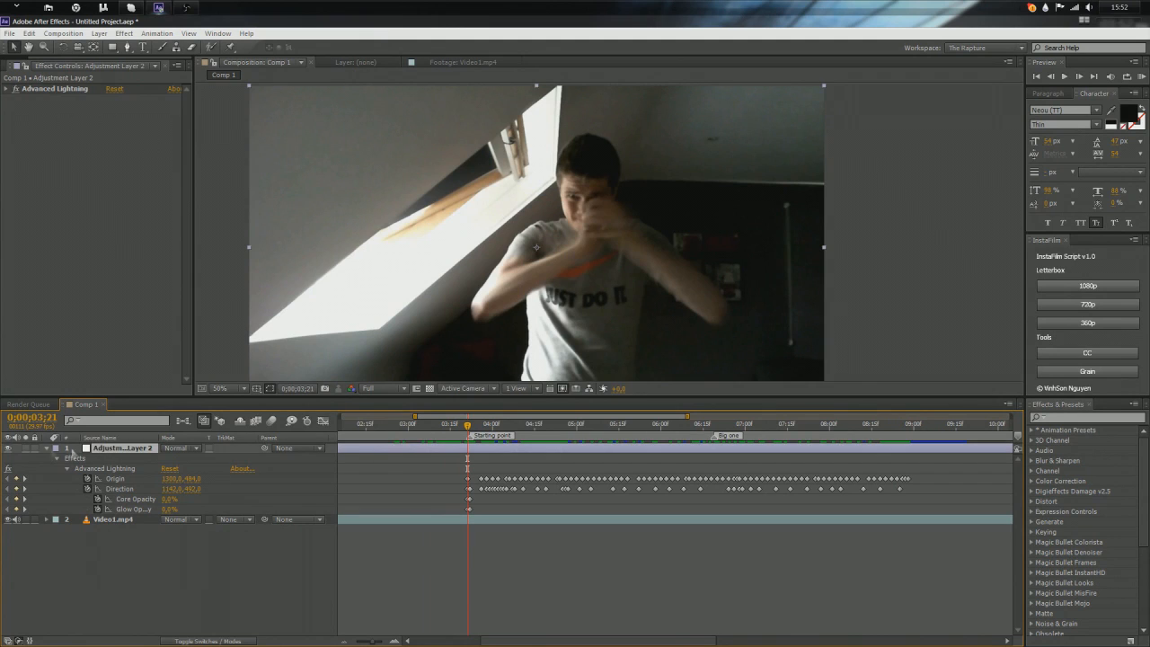
{"action": "left_click", "coordinate": [53, 88]}
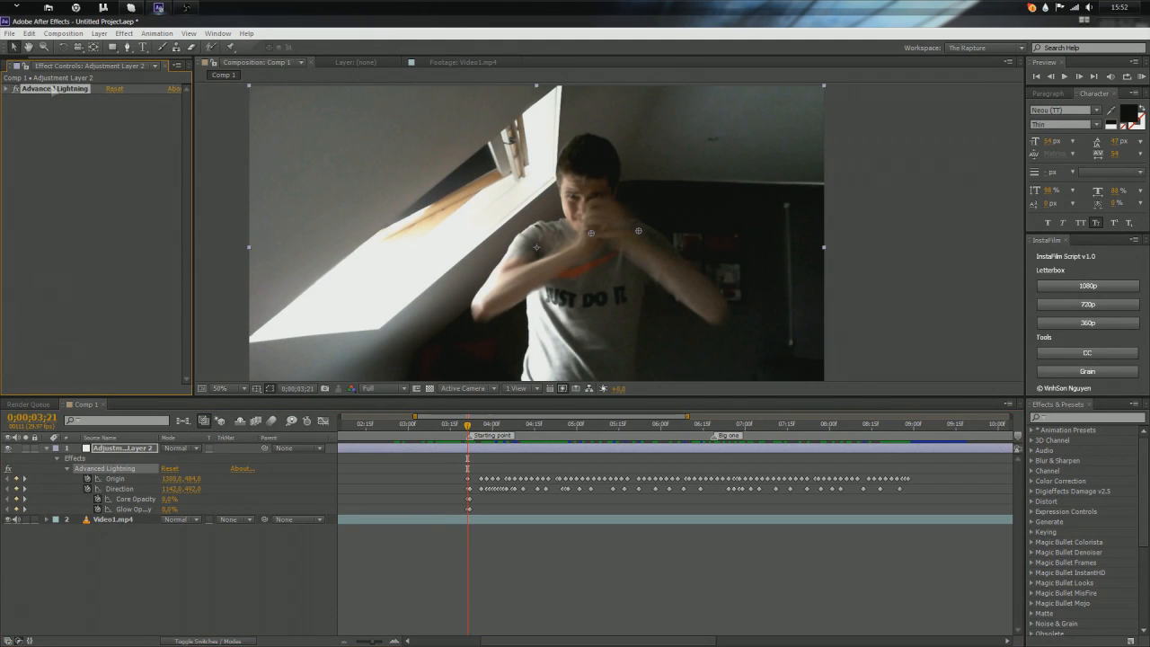
{"action": "key", "text": "ctrl+d"}
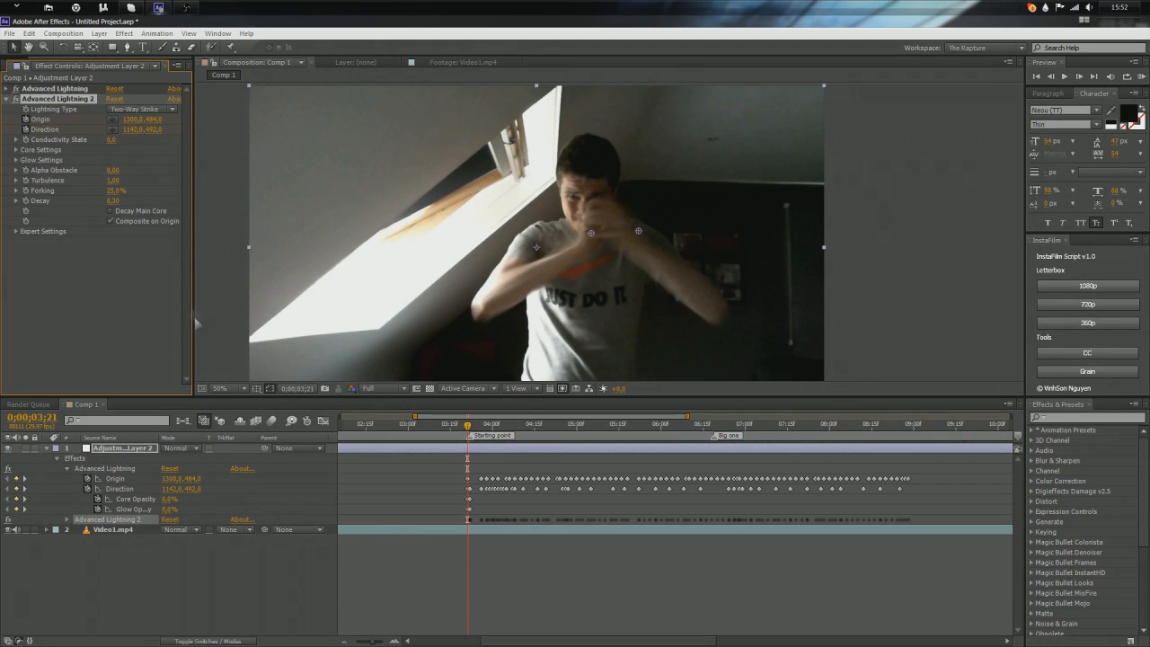
{"action": "key", "text": "u"}
{"action": "key", "text": "u"}
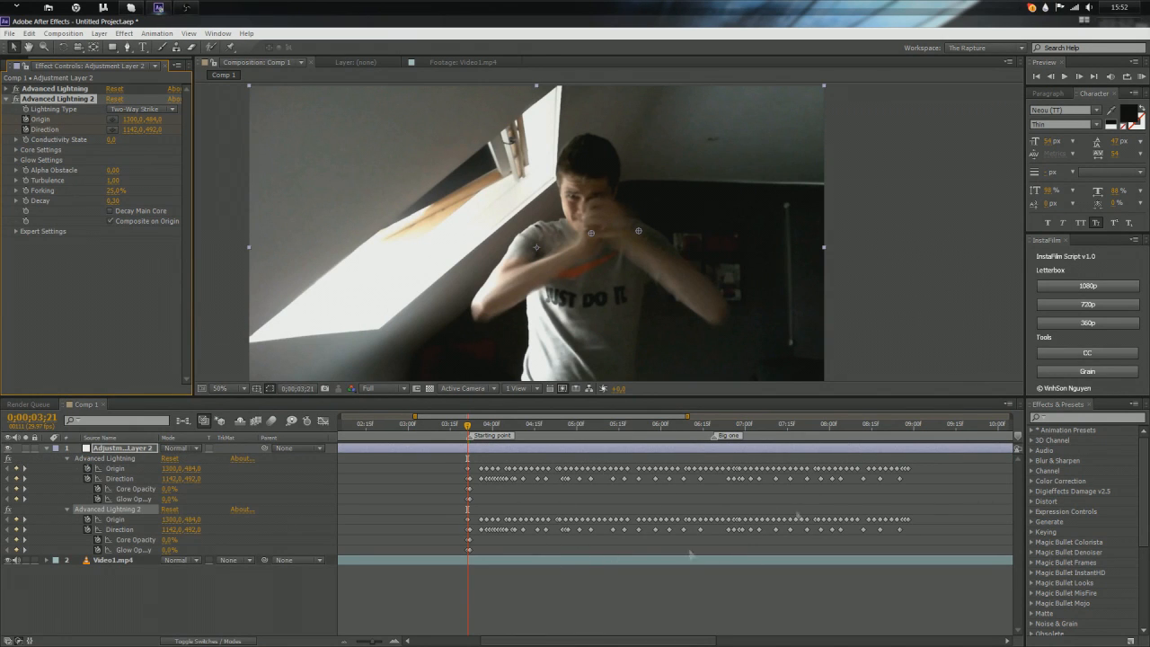
Step: Delete the Origin keyframes of Advanced Lightning 2 from 0;00;03;26 onward, keeping the first one
{"action": "scroll", "coordinate": [503, 531], "scroll_direction": "up", "scroll_amount": 5}
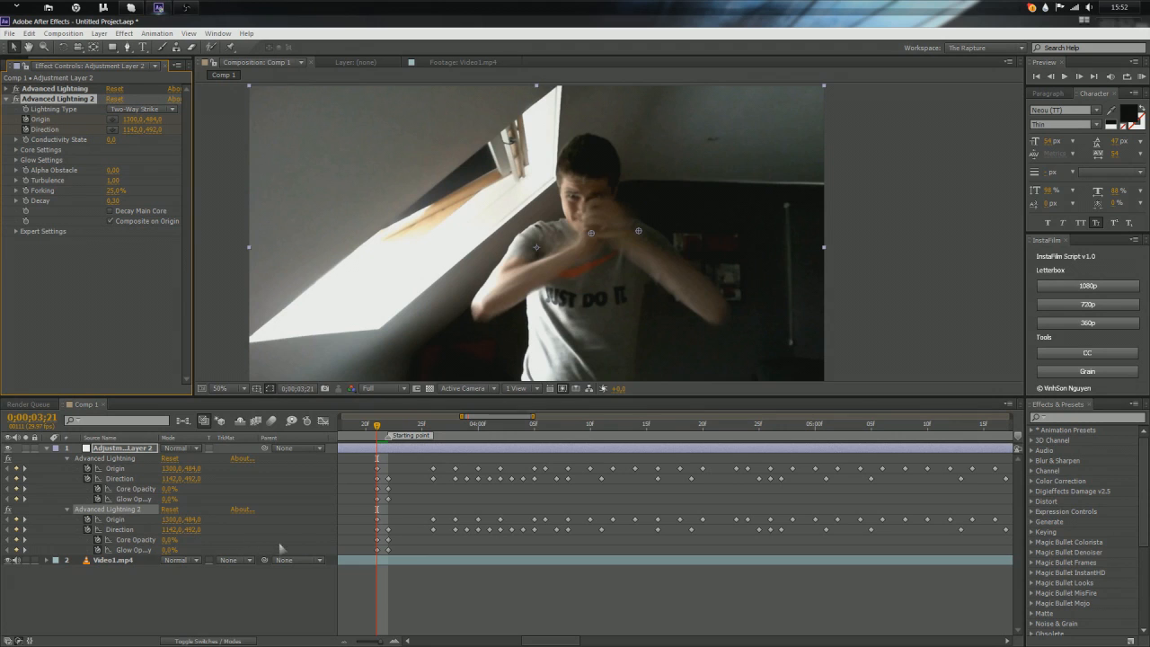
{"action": "key", "text": "Page_Down"}
{"action": "key", "text": "Page_Down"}
{"action": "key", "text": "Page_Down"}
{"action": "key", "text": "Page_Down"}
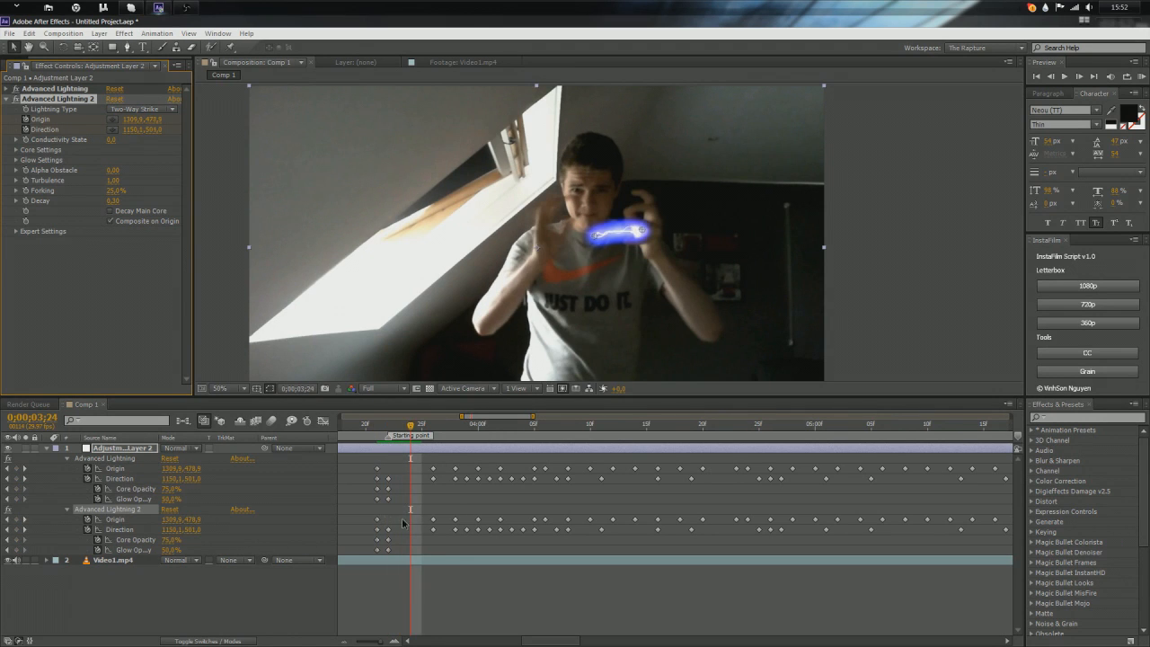
{"action": "key", "text": "Page_Down"}
{"action": "left_click_drag", "start_coordinate": [438, 521], "coordinate": [945, 526]}
{"action": "key", "text": "Delete"}
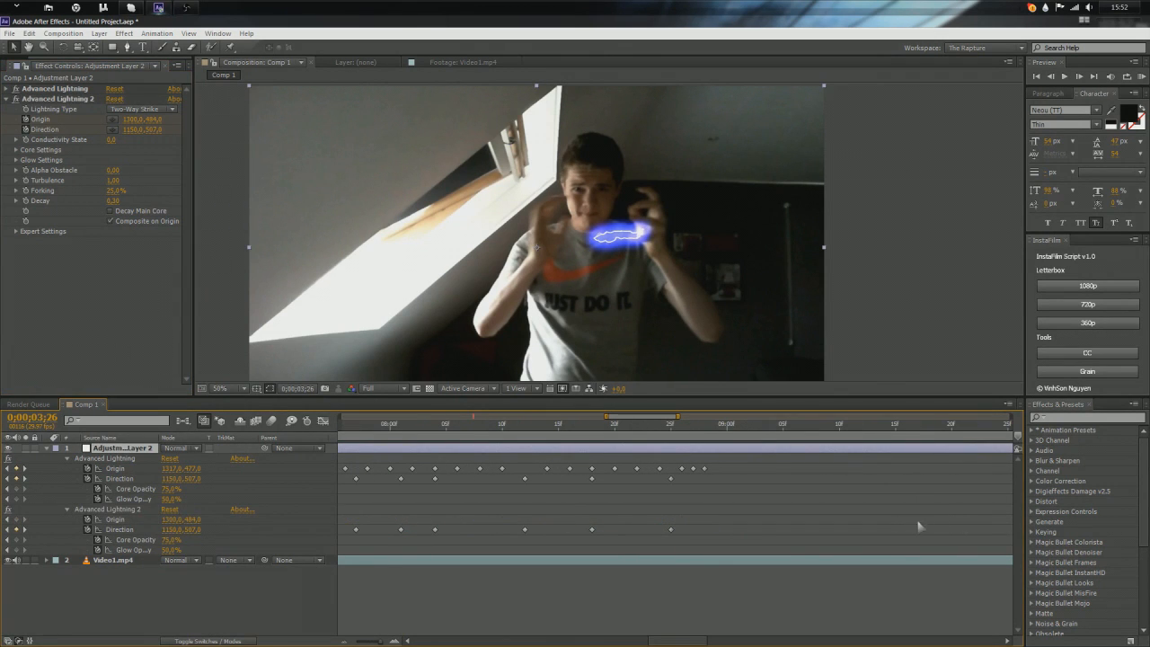
{"action": "scroll", "coordinate": [795, 526], "scroll_direction": "down", "scroll_amount": 5}
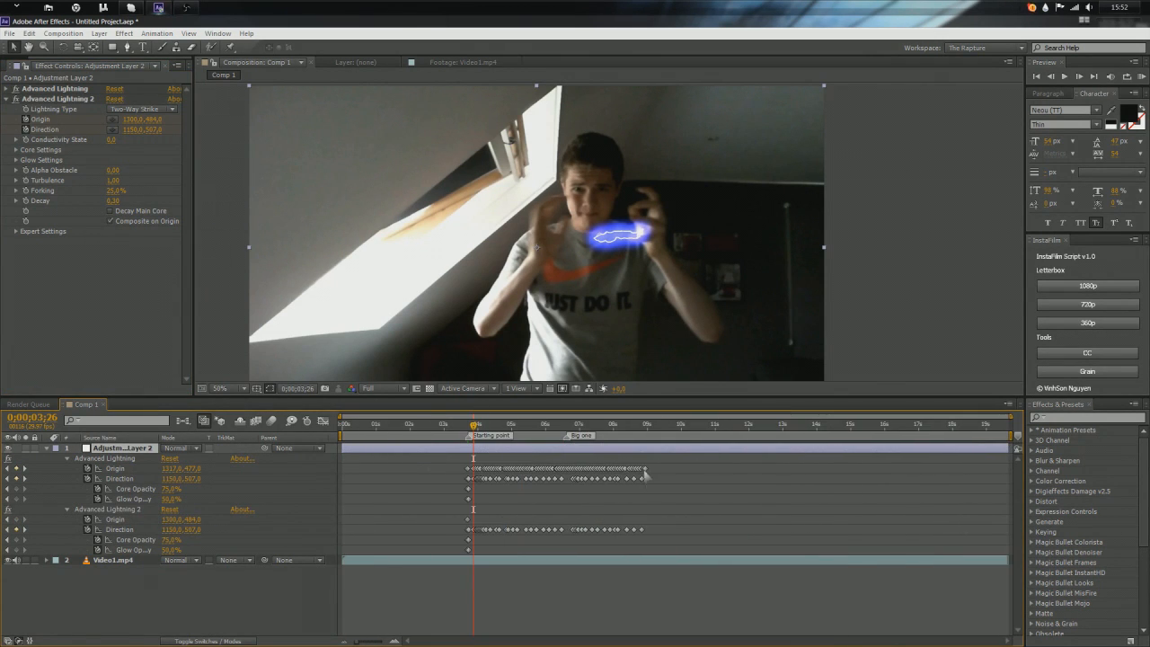
{"action": "left_click", "coordinate": [643, 468]}
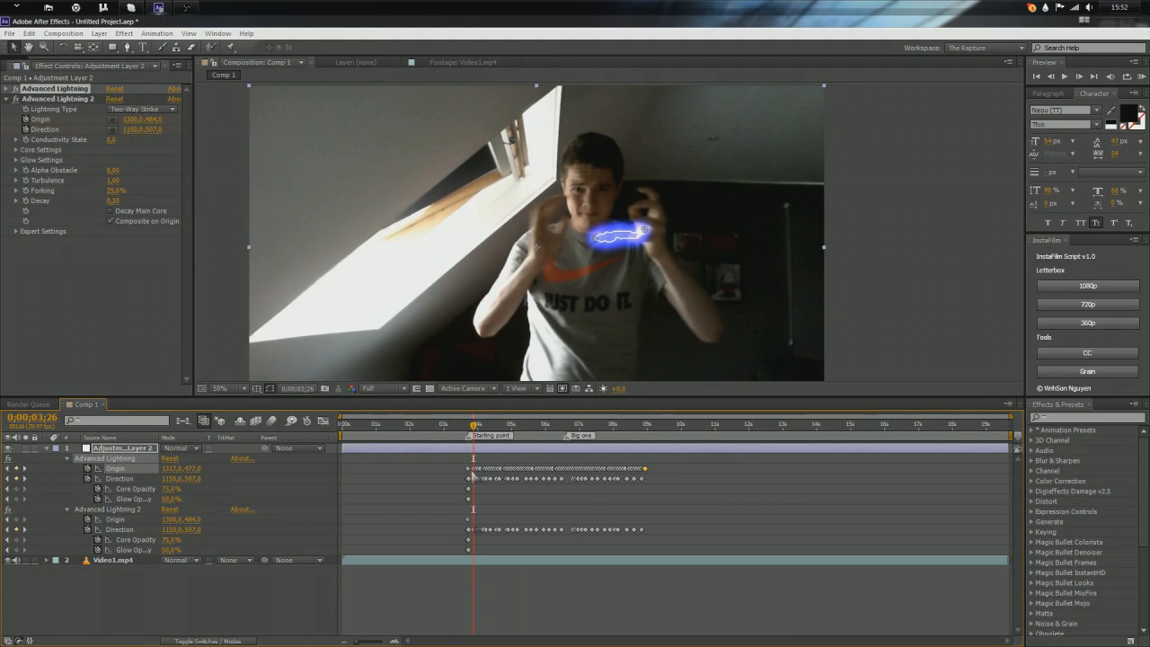
{"action": "left_click", "coordinate": [526, 514]}
{"action": "scroll", "coordinate": [487, 508], "scroll_direction": "up", "scroll_amount": 5}
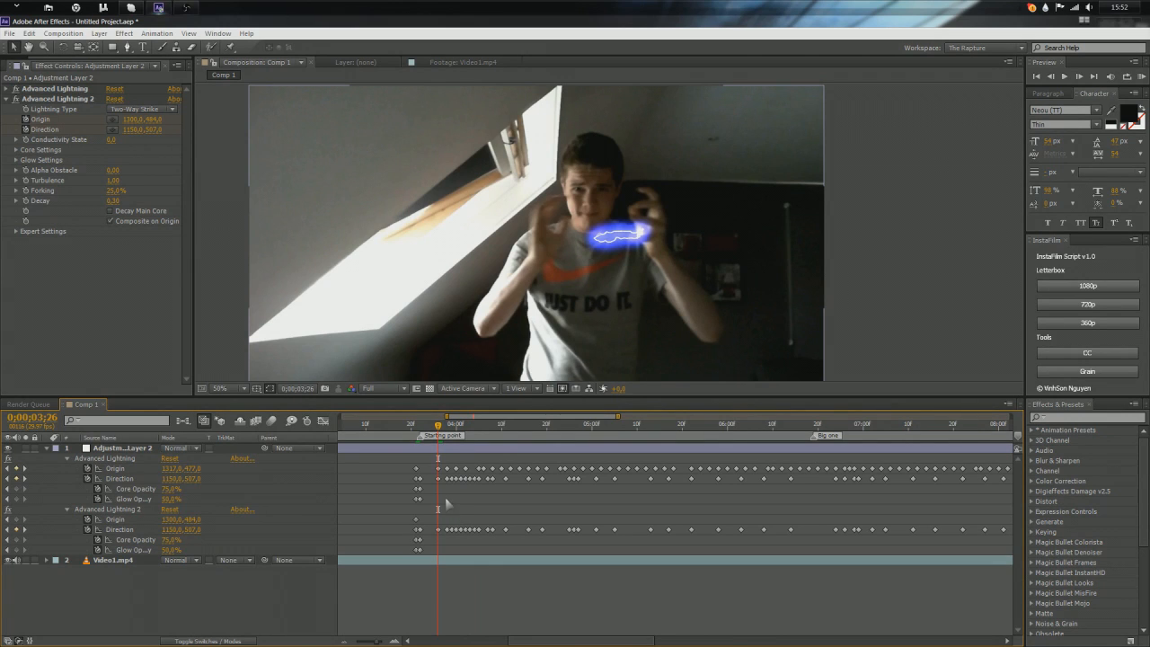
{"action": "mouse_move", "coordinate": [856, 486]}
{"action": "left_click", "coordinate": [437, 468]}
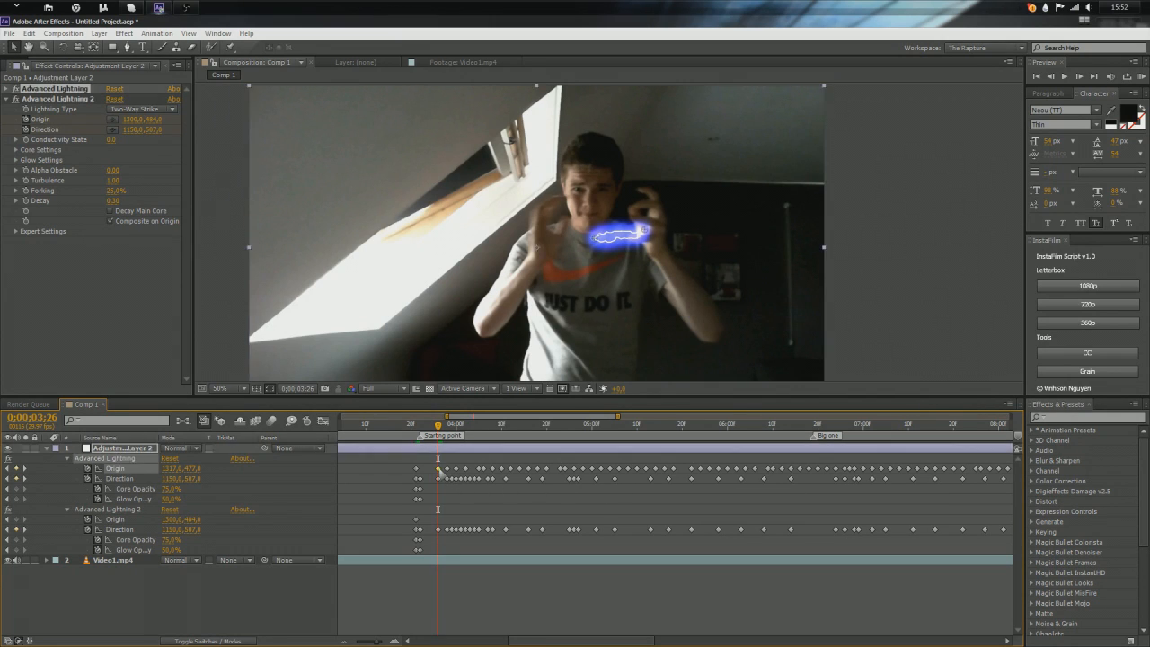
{"action": "left_click", "coordinate": [446, 513]}
Step: Keyframe the Origin of Advanced Lightning 2 on the opposite hand at about 995, 513 on 0;00;03;26
{"action": "scroll", "coordinate": [447, 513], "scroll_direction": "up", "scroll_amount": 2, "text": "alt"}
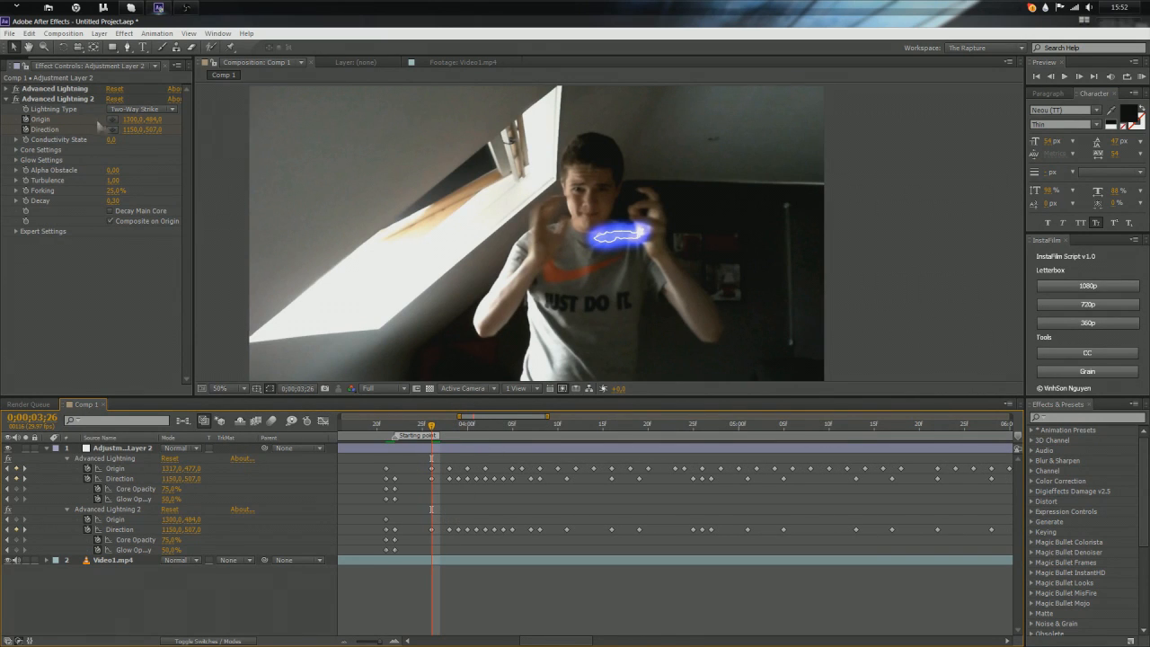
{"action": "left_click", "coordinate": [74, 99]}
{"action": "scroll", "coordinate": [357, 238], "scroll_direction": "up", "scroll_amount": 2}
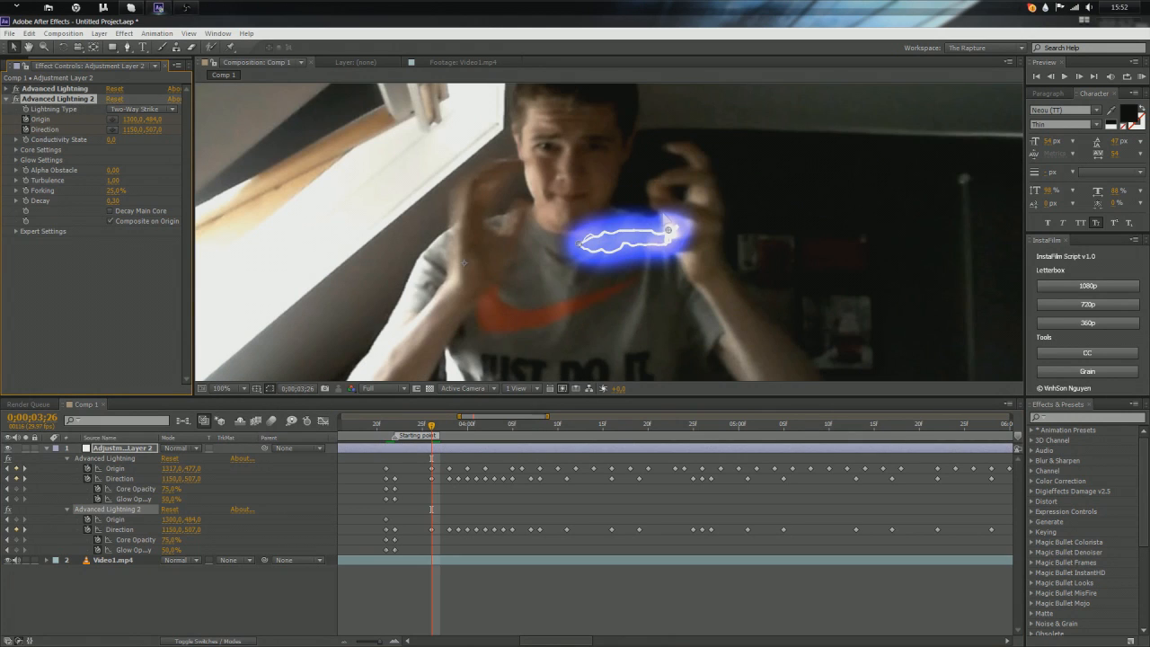
{"action": "left_click_drag", "start_coordinate": [669, 232], "coordinate": [481, 250]}
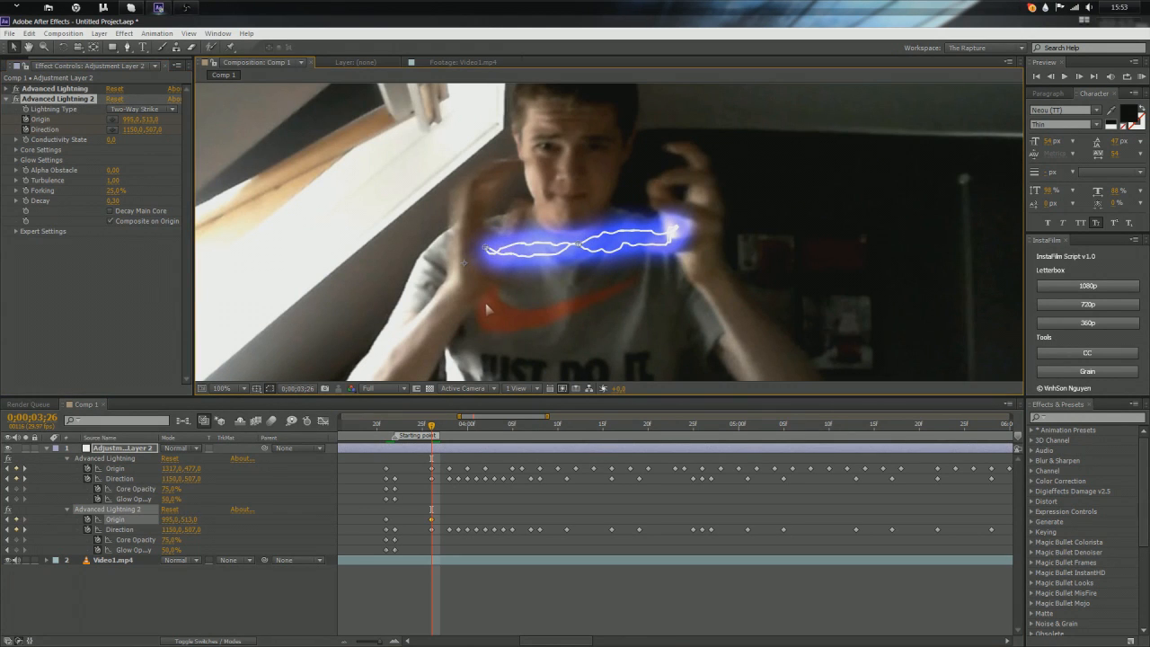
Step: Keyframe the Origin of Advanced Lightning 2 to follow the opposite hand from 0;00;03;29 to 0;00;04;06, ending at about 984, 532
{"action": "key", "text": "Page_Down"}
{"action": "key", "text": "Page_Down"}
{"action": "key", "text": "Page_Down"}
{"action": "left_click_drag", "start_coordinate": [486, 249], "coordinate": [480, 261]}
{"action": "key", "text": "Page_Down"}
{"action": "key", "text": "Page_Down"}
{"action": "key", "text": "Page_Down"}
{"action": "key", "text": "Page_Down"}
{"action": "key", "text": "Page_Down"}
{"action": "key", "text": "Page_Down"}
{"action": "key", "text": "Page_Down"}
{"action": "key", "text": "Page_Down"}
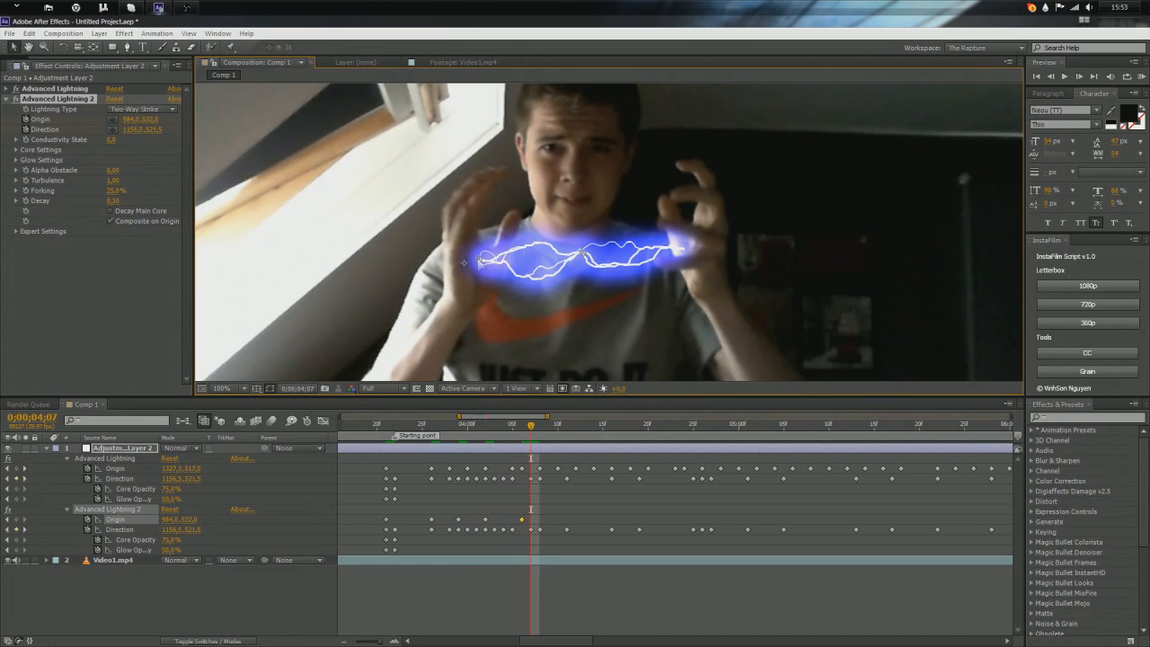
Step: Keyframe the Origin of Advanced Lightning 2 slightly lower on the opposite hand over the frames following 0;00;04;07
{"action": "key", "text": "Page_Down"}
{"action": "left_click_drag", "start_coordinate": [481, 261], "coordinate": [477, 270]}
{"action": "key", "text": "Page_Down"}
{"action": "key", "text": "Page_Down"}
{"action": "key", "text": "Page_Down"}
{"action": "key", "text": "Page_Down"}
{"action": "key", "text": "Page_Down"}
{"action": "key", "text": "Page_Down"}
{"action": "key", "text": "Page_Down"}
{"action": "key", "text": "Page_Down"}
{"action": "key", "text": "Page_Down"}
{"action": "left_click_drag", "start_coordinate": [478, 269], "coordinate": [465, 273]}
Step: Advance through the clip and keyframe the Origin of Advanced Lightning 2 slightly higher to match the opposite hand
{"action": "key", "text": "Page_Down"}
{"action": "key", "text": "Page_Down"}
{"action": "key", "text": "Page_Down"}
{"action": "key", "text": "Page_Down"}
{"action": "key", "text": "Page_Down"}
{"action": "key", "text": "Page_Down"}
{"action": "key", "text": "Page_Down"}
{"action": "key", "text": "Page_Down"}
{"action": "key", "text": "Page_Down"}
{"action": "key", "text": "Page_Down"}
{"action": "key", "text": "Page_Down"}
{"action": "key", "text": "Page_Down"}
{"action": "key", "text": "Page_Down"}
{"action": "key", "text": "Page_Down"}
{"action": "key", "text": "Page_Down"}
{"action": "key", "text": "Page_Down"}
{"action": "left_click_drag", "start_coordinate": [465, 273], "coordinate": [464, 266]}
Step: Keyframe the Origin of Advanced Lightning 2 down and outward as the opposite hand moves away from the chest
{"action": "key", "text": "Page_Down"}
{"action": "key", "text": "Page_Down"}
{"action": "key", "text": "Page_Down"}
{"action": "key", "text": "Page_Down"}
{"action": "key", "text": "Page_Down"}
{"action": "key", "text": "Page_Down"}
{"action": "key", "text": "Page_Down"}
{"action": "key", "text": "Page_Down"}
{"action": "key", "text": "Page_Down"}
{"action": "key", "text": "Page_Down"}
{"action": "key", "text": "Page_Down"}
{"action": "key", "text": "Page_Down"}
{"action": "left_click_drag", "start_coordinate": [463, 266], "coordinate": [430, 307]}
Step: Extend the Origin keyframes of Advanced Lightning 2 farther along the opposite hand's downward and outward movement
{"action": "key", "text": "Page_Down"}
{"action": "key", "text": "Page_Down"}
{"action": "key", "text": "Page_Down"}
{"action": "key", "text": "Page_Down"}
{"action": "key", "text": "Page_Down"}
{"action": "key", "text": "Page_Down"}
{"action": "key", "text": "Page_Down"}
{"action": "key", "text": "Page_Down"}
{"action": "key", "text": "Page_Down"}
{"action": "key", "text": "Page_Down"}
{"action": "key", "text": "Page_Down"}
{"action": "key", "text": "Page_Down"}
{"action": "key", "text": "Page_Down"}
{"action": "key", "text": "Page_Down"}
{"action": "key", "text": "Page_Down"}
{"action": "key", "text": "Page_Down"}
{"action": "key", "text": "Page_Down"}
{"action": "key", "text": "Page_Down"}
{"action": "key", "text": "Page_Down"}
{"action": "key", "text": "Page_Down"}
{"action": "key", "text": "Page_Down"}
{"action": "left_click_drag", "start_coordinate": [430, 307], "coordinate": [408, 342]}
Step: Check the preceding frames and delete the misplaced Origin keyframe of Advanced Lightning 2
{"action": "key", "text": "Page_Up"}
{"action": "key", "text": "Page_Up"}
{"action": "key", "text": "Page_Up"}
{"action": "key", "text": "Page_Up"}
{"action": "key", "text": "Page_Down"}
{"action": "key", "text": "Page_Down"}
{"action": "key", "text": "Page_Down"}
{"action": "key", "text": "Page_Down"}
{"action": "left_click", "coordinate": [902, 520]}
{"action": "key", "text": "Delete"}
{"action": "key", "text": "Page_Down"}
Step: Reselect Advanced Lightning 2 and keyframe its Origin straight outward on the opposite hand several frames ahead
{"action": "left_click", "coordinate": [60, 100]}
{"action": "key", "text": "Page_Down"}
{"action": "key", "text": "Page_Down"}
{"action": "key", "text": "Page_Down"}
{"action": "key", "text": "Page_Down"}
{"action": "key", "text": "Page_Down"}
{"action": "key", "text": "Page_Down"}
{"action": "key", "text": "Page_Down"}
{"action": "left_click_drag", "start_coordinate": [408, 342], "coordinate": [379, 341]}
Step: Check the surrounding frames and shift one Origin keyframe of Advanced Lightning 2 about one frame later
{"action": "key", "text": "Page_Down"}
{"action": "key", "text": "Page_Down"}
{"action": "key", "text": "Page_Down"}
{"action": "key", "text": "Page_Down"}
{"action": "key", "text": "Page_Up"}
{"action": "key", "text": "Page_Up"}
{"action": "key", "text": "Page_Up"}
{"action": "key", "text": "Page_Up"}
{"action": "key", "text": "Page_Down"}
{"action": "left_click_drag", "start_coordinate": [676, 520], "coordinate": [684, 520]}
Step: Keyframe the Origin of Advanced Lightning 2 outward and then upward to follow the opposite hand
{"action": "key", "text": "Page_Down"}
{"action": "key", "text": "Page_Down"}
{"action": "key", "text": "Page_Down"}
{"action": "key", "text": "Page_Down"}
{"action": "left_click_drag", "start_coordinate": [363, 338], "coordinate": [350, 333]}
{"action": "key", "text": "Page_Down"}
{"action": "key", "text": "Page_Down"}
{"action": "key", "text": "Page_Down"}
{"action": "key", "text": "Page_Down"}
{"action": "left_click_drag", "start_coordinate": [350, 334], "coordinate": [336, 252]}
Step: Move a later Origin keyframe of Advanced Lightning 2 slightly earlier and keyframe the Origin back inward and lower near the lightning's end
{"action": "key", "text": "Page_Down"}
{"action": "key", "text": "Page_Down"}
{"action": "key", "text": "Page_Down"}
{"action": "key", "text": "Page_Down"}
{"action": "key", "text": "Page_Down"}
{"action": "key", "text": "Page_Down"}
{"action": "key", "text": "Page_Down"}
{"action": "key", "text": "Page_Down"}
{"action": "key", "text": "Page_Down"}
{"action": "key", "text": "Page_Down"}
{"action": "key", "text": "Page_Down"}
{"action": "key", "text": "Page_Down"}
{"action": "key", "text": "Page_Down"}
{"action": "key", "text": "Page_Down"}
{"action": "key", "text": "Page_Down"}
{"action": "key", "text": "Page_Down"}
{"action": "key", "text": "Page_Down"}
{"action": "key", "text": "Page_Down"}
{"action": "key", "text": "Page_Down"}
{"action": "key", "text": "Page_Down"}
{"action": "key", "text": "Page_Down"}
{"action": "key", "text": "Page_Down"}
{"action": "key", "text": "Page_Down"}
{"action": "key", "text": "Page_Down"}
{"action": "key", "text": "Page_Down"}
{"action": "key", "text": "Page_Down"}
{"action": "key", "text": "Page_Down"}
{"action": "key", "text": "Page_Down"}
{"action": "key", "text": "Page_Down"}
{"action": "key", "text": "Page_Down"}
{"action": "key", "text": "Page_Down"}
{"action": "key", "text": "Page_Down"}
{"action": "key", "text": "Page_Down"}
{"action": "key", "text": "Page_Down"}
{"action": "key", "text": "Page_Down"}
{"action": "key", "text": "Page_Down"}
{"action": "key", "text": "Page_Down"}
{"action": "key", "text": "Page_Down"}
{"action": "key", "text": "Page_Down"}
{"action": "key", "text": "Page_Down"}
{"action": "key", "text": "Page_Down"}
{"action": "key", "text": "Page_Down"}
{"action": "key", "text": "Page_Down"}
{"action": "key", "text": "Page_Up"}
{"action": "key", "text": "Page_Up"}
{"action": "key", "text": "Page_Up"}
{"action": "left_click_drag", "start_coordinate": [819, 519], "coordinate": [801, 519]}
{"action": "key", "text": "Page_Down"}
{"action": "left_click_drag", "start_coordinate": [336, 248], "coordinate": [616, 345]}
Step: Return to the start of the lightning at 0;00;03;23 and show the whole frame to check both lightning effects
{"action": "key", "text": "Page_Up"}
{"action": "scroll", "coordinate": [590, 272], "scroll_direction": "down", "scroll_amount": 1}
{"action": "key", "text": "Page_Up"}
{"action": "key", "text": "Page_Up"}
{"action": "key", "text": "Page_Up"}
{"action": "key", "text": "Page_Up"}
{"action": "key", "text": "Page_Up"}
{"action": "key", "text": "Page_Up"}
{"action": "key", "text": "Page_Up"}
{"action": "key", "text": "Page_Up"}
{"action": "key", "text": "Page_Up"}
{"action": "key", "text": "Page_Up"}
{"action": "left_click_drag", "start_coordinate": [703, 426], "coordinate": [356, 430]}
{"action": "scroll", "coordinate": [426, 469], "scroll_direction": "down", "scroll_amount": 5}
{"action": "scroll", "coordinate": [427, 469], "scroll_direction": "down", "scroll_amount": 1}
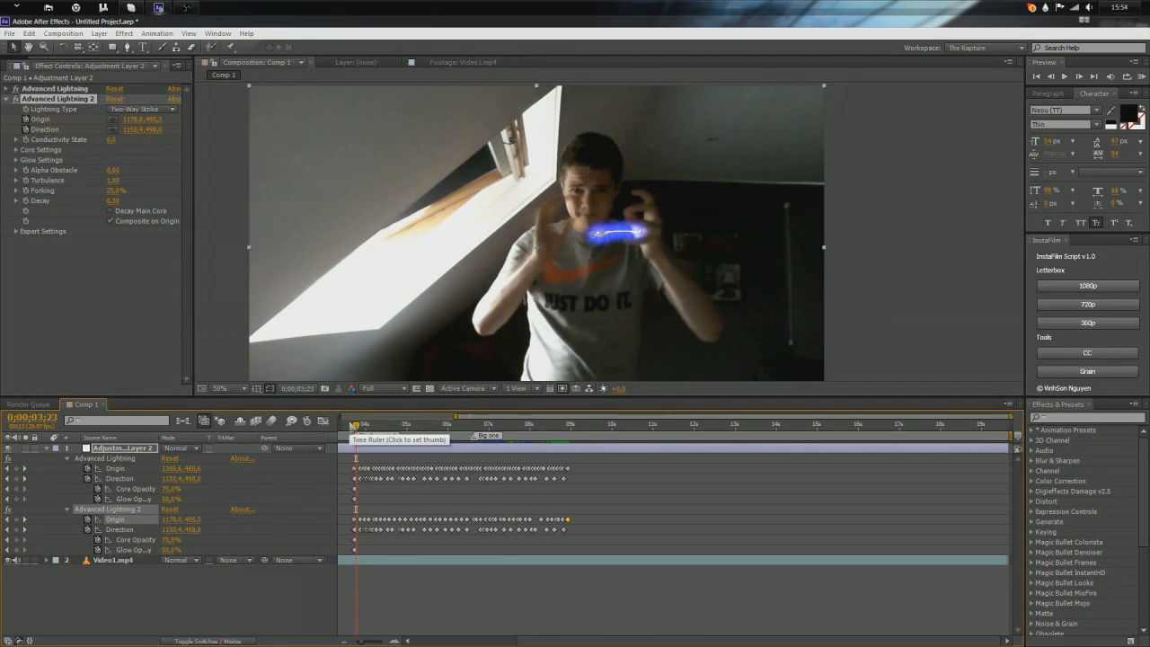
Step: Preview the lightning from its start and around the Big one marker to check that both effects follow the hands
{"action": "key", "text": "space"}
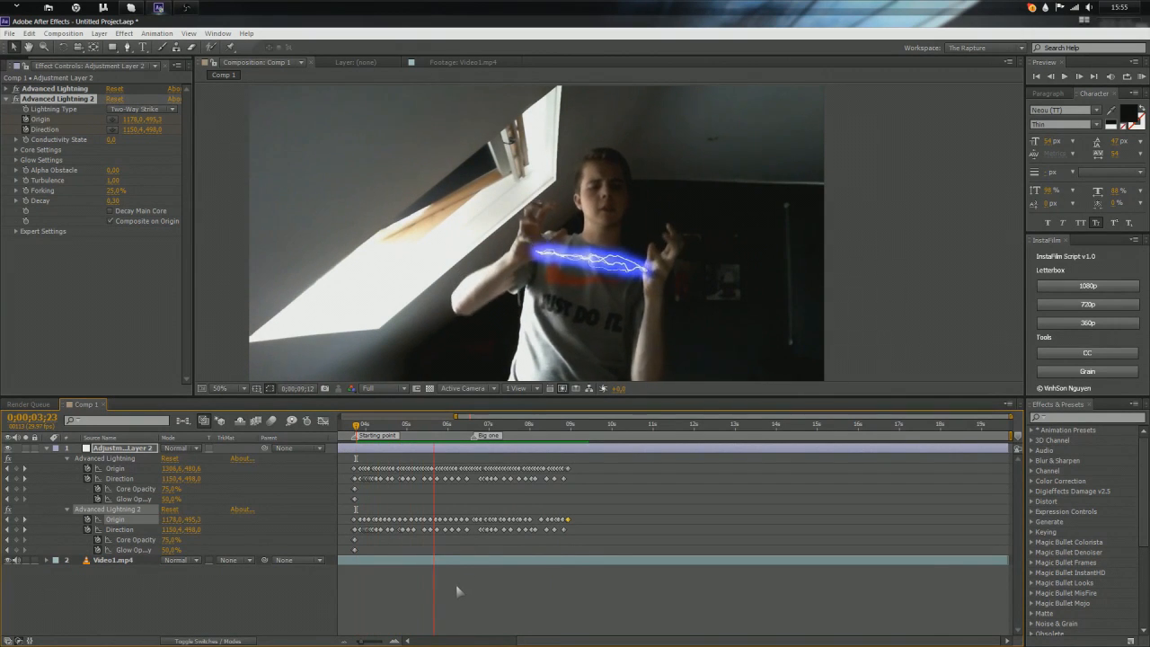
{"action": "key", "text": "space"}
{"action": "left_click_drag", "start_coordinate": [369, 426], "coordinate": [477, 460]}
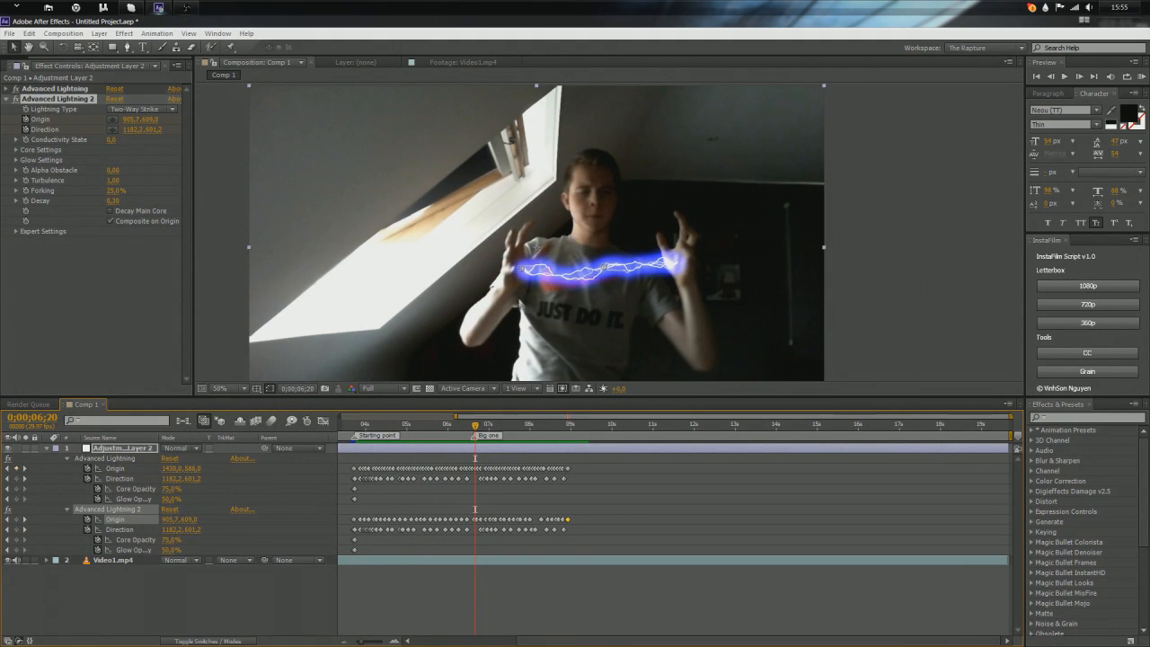
{"action": "scroll", "coordinate": [516, 303], "scroll_direction": "up", "scroll_amount": 2}
{"action": "scroll", "coordinate": [515, 303], "scroll_direction": "down", "scroll_amount": 1}
{"action": "scroll", "coordinate": [462, 264], "scroll_direction": "down", "scroll_amount": 1}
{"action": "key", "text": "space"}
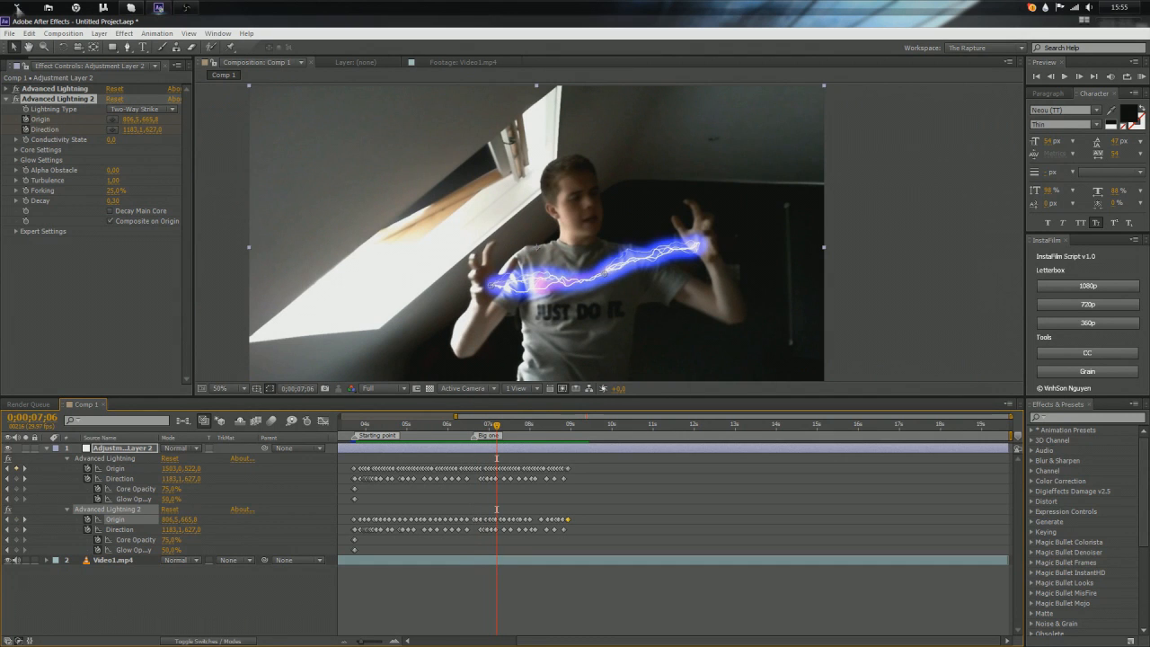
Step: Switch to Windows Explorer and open a subfolder of the Videos library to find the rendered videos
{"action": "left_click", "coordinate": [16, 7]}
{"action": "left_click", "coordinate": [206, 94]}
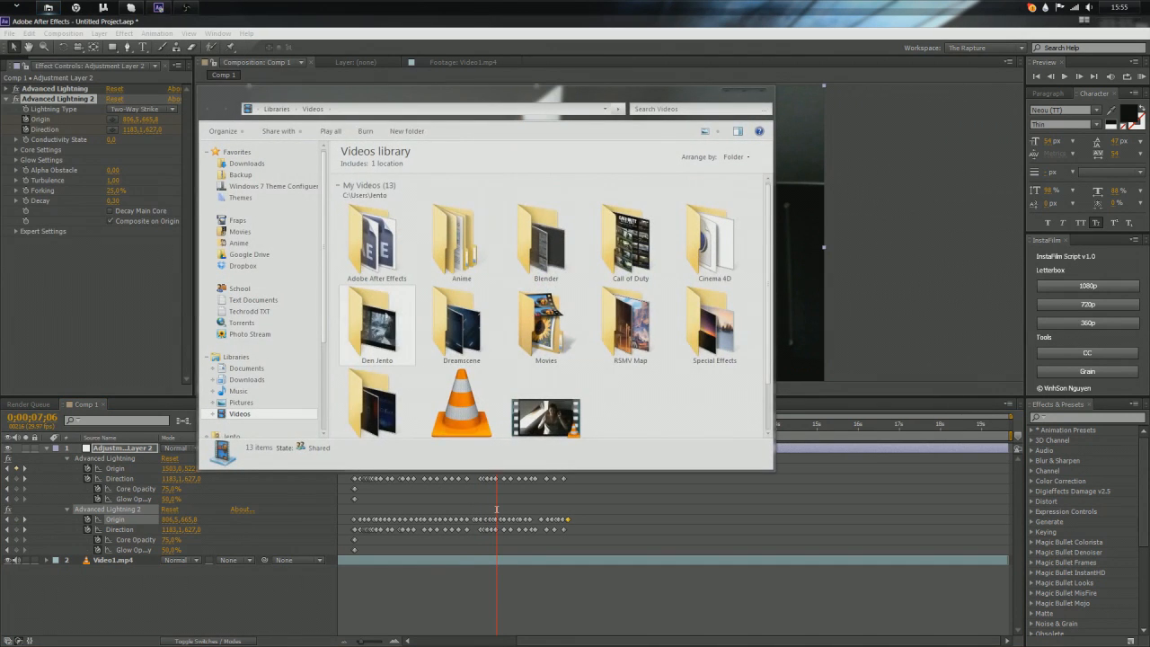
{"action": "double_click", "coordinate": [411, 379]}
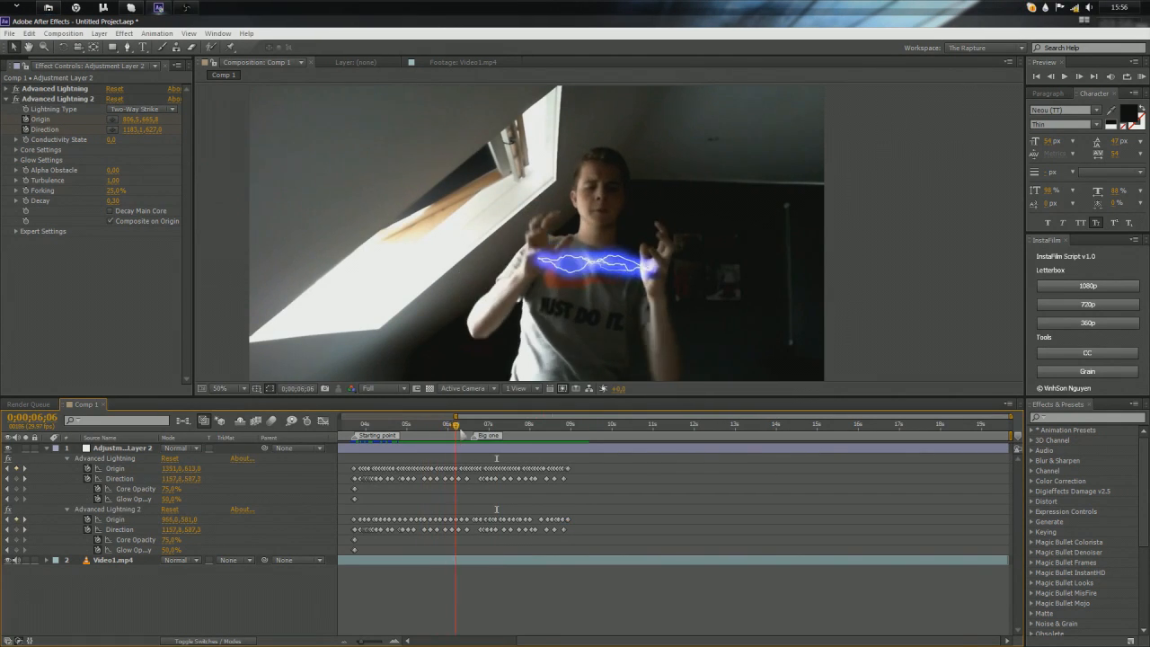
Step: Step through the first lightning frames and delete the earliest Origin keyframe of Advanced Lightning 2, just before 0;00;03;22
{"action": "left_click_drag", "start_coordinate": [461, 432], "coordinate": [357, 461]}
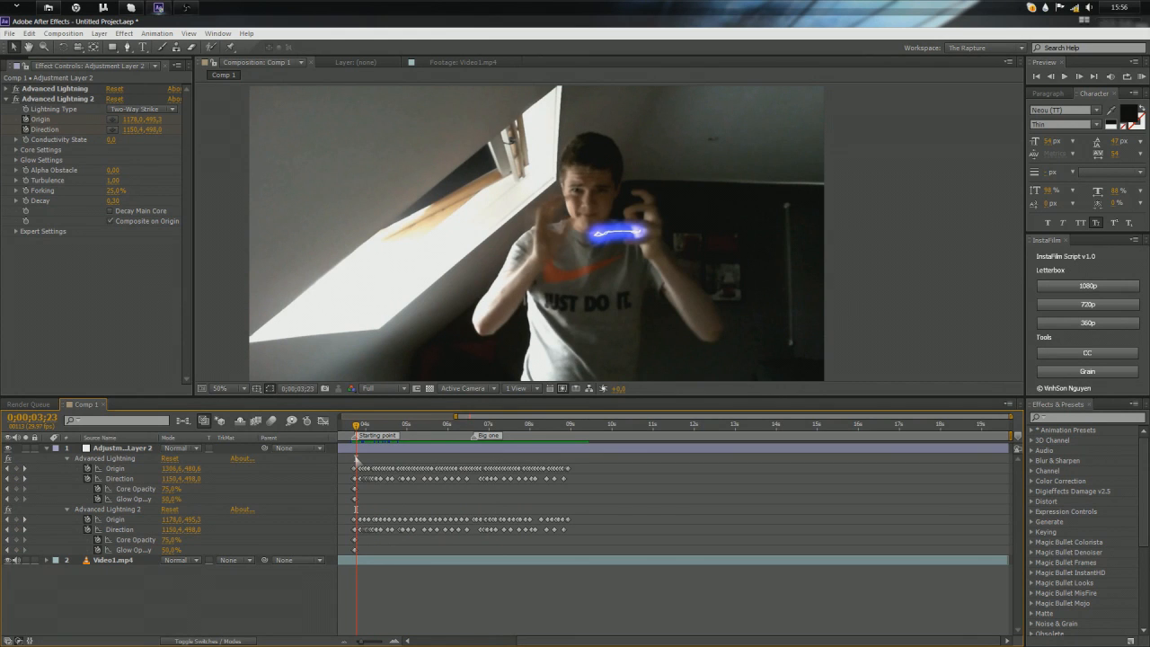
{"action": "key", "text": "semicolon"}
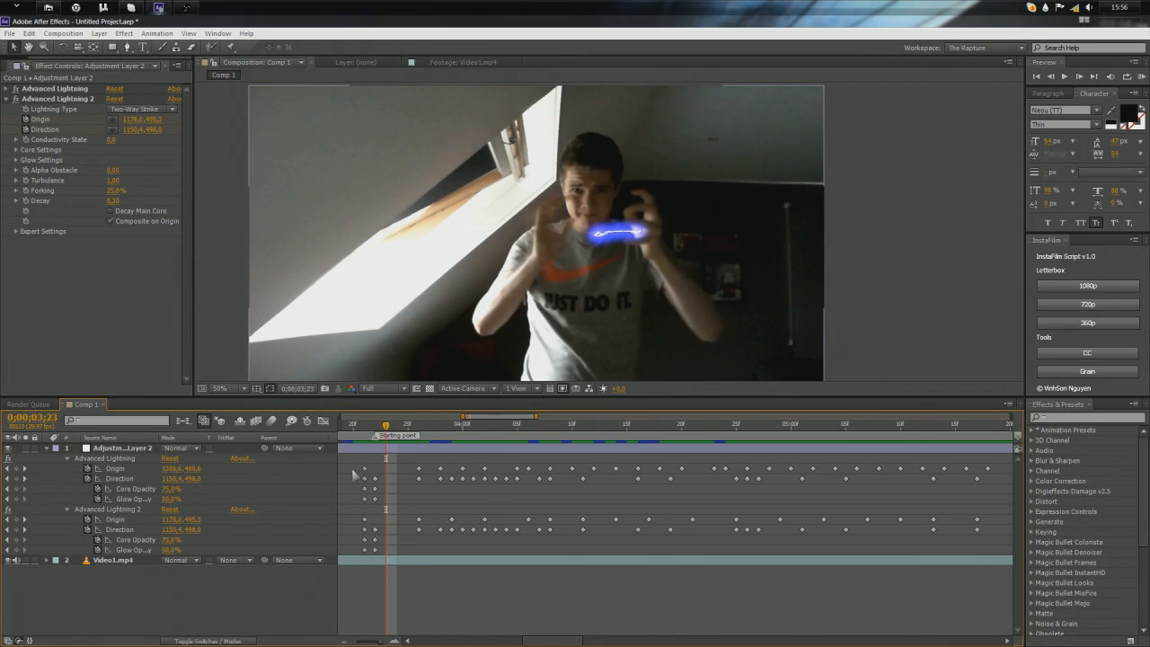
{"action": "key", "text": "Page_Down"}
{"action": "key", "text": "Page_Down"}
{"action": "key", "text": "Page_Down"}
{"action": "key", "text": "Page_Down"}
{"action": "key", "text": "Page_Up"}
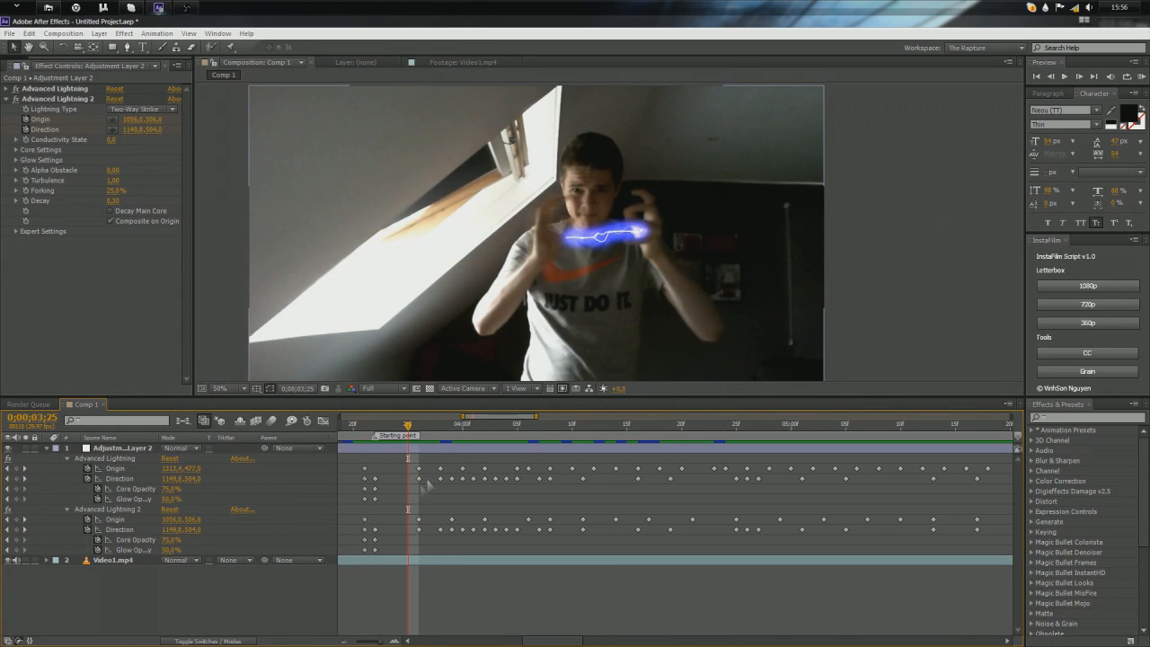
{"action": "key", "text": "Page_Up"}
{"action": "key", "text": "Page_Up"}
{"action": "key", "text": "Page_Up"}
{"action": "left_click", "coordinate": [364, 519]}
{"action": "key", "text": "Delete"}
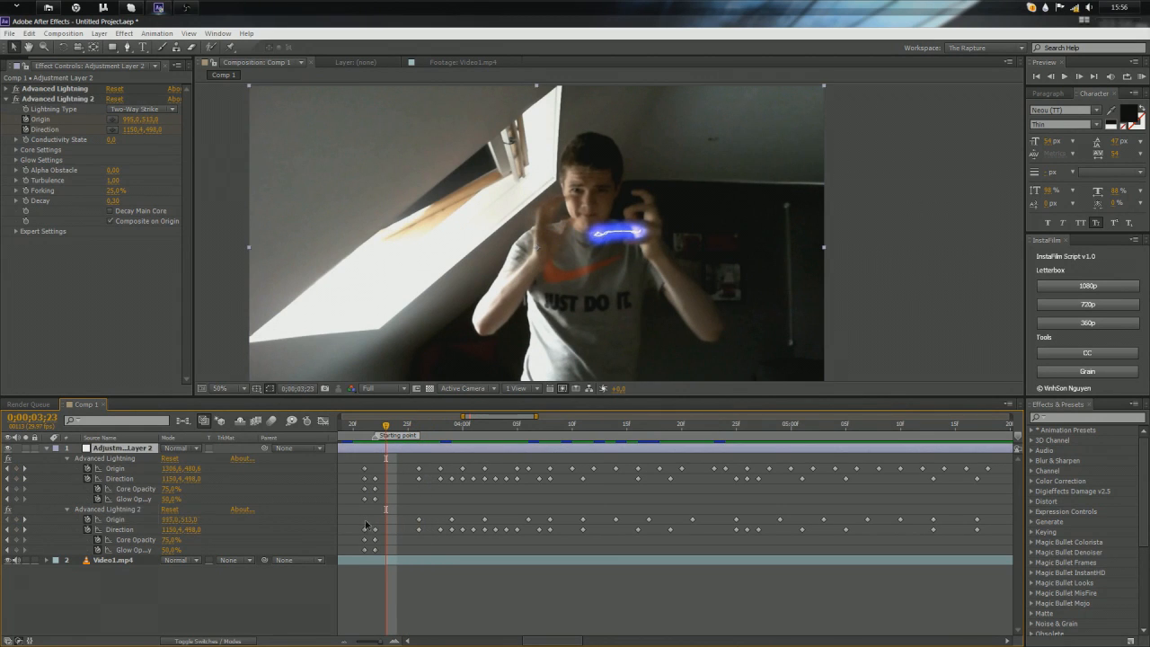
Step: Step back and forth through the frames from 0;00;03;22 to 0;00;03;26 to examine the start of both lightning effects
{"action": "key", "text": "Page_Down"}
{"action": "key", "text": "Page_Up"}
{"action": "key", "text": "Page_Up"}
{"action": "key", "text": "Page_Up"}
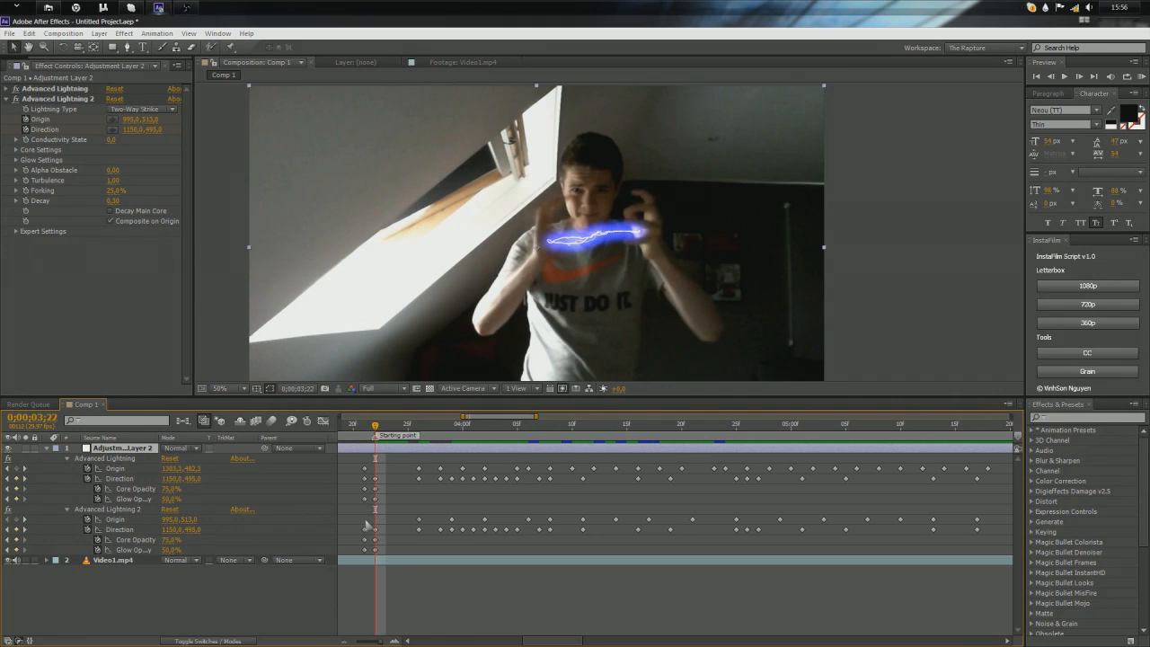
{"action": "key", "text": "Page_Down"}
{"action": "key", "text": "Page_Down"}
{"action": "key", "text": "Page_Down"}
{"action": "key", "text": "Page_Down"}
{"action": "key", "text": "Page_Down"}
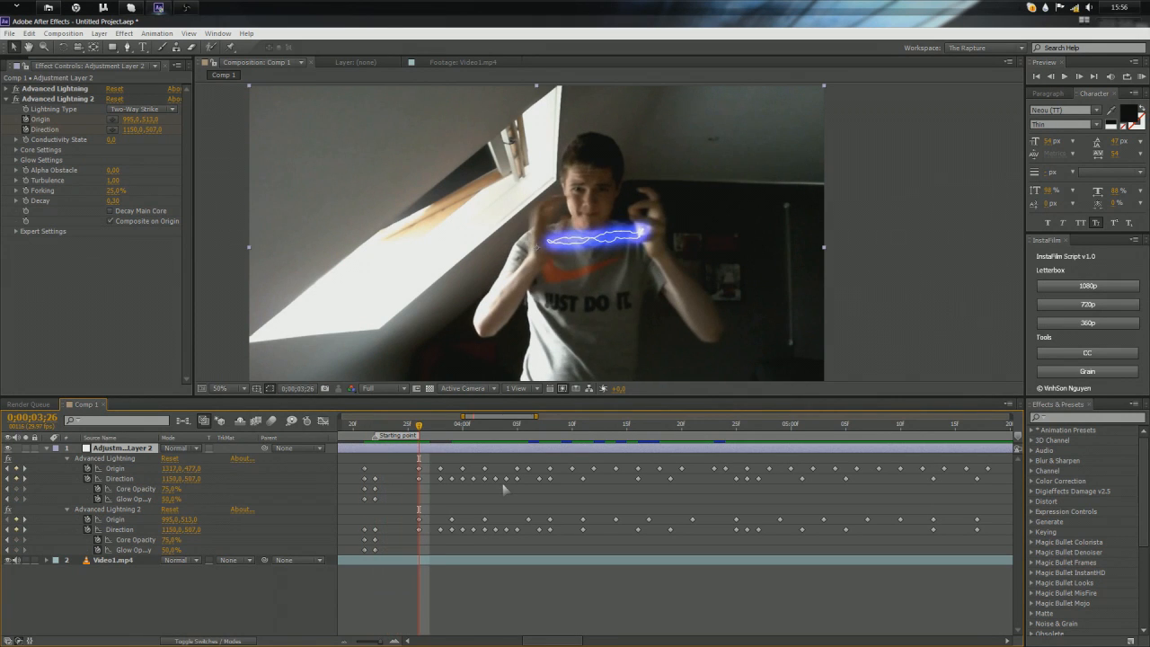
{"action": "key", "text": "Page_Up"}
{"action": "key", "text": "Page_Up"}
{"action": "key", "text": "Page_Up"}
{"action": "key", "text": "Page_Up"}
{"action": "key", "text": "Page_Up"}
{"action": "key", "text": "Page_Down"}
{"action": "key", "text": "Page_Down"}
{"action": "key", "text": "Page_Down"}
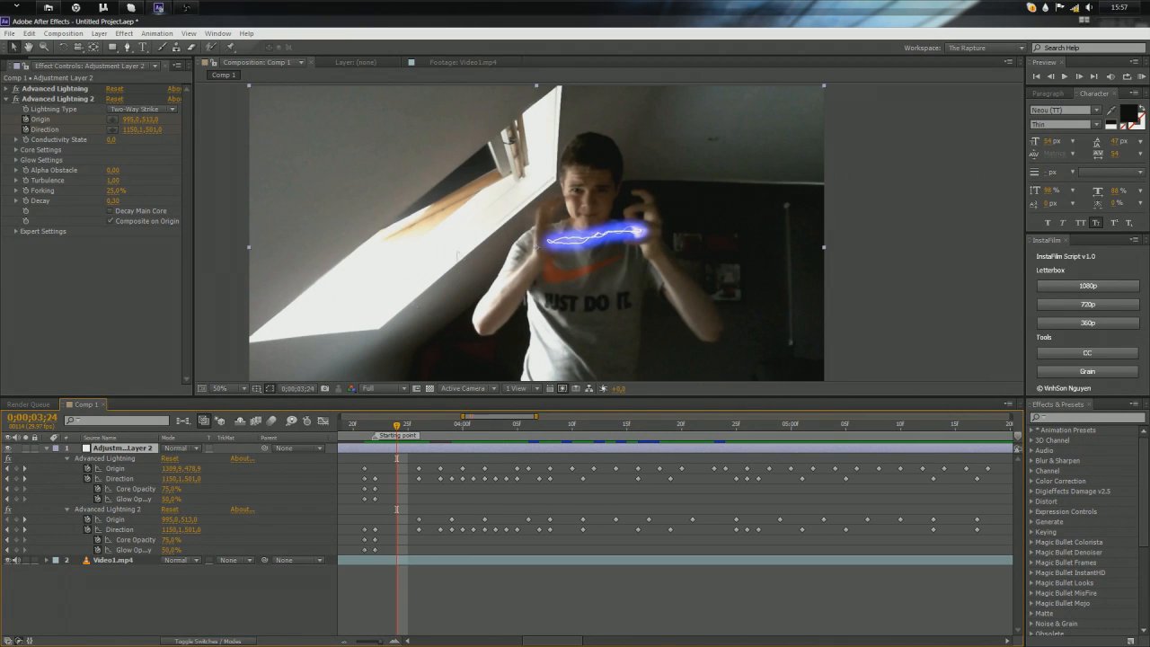
{"action": "left_click", "coordinate": [114, 560]}
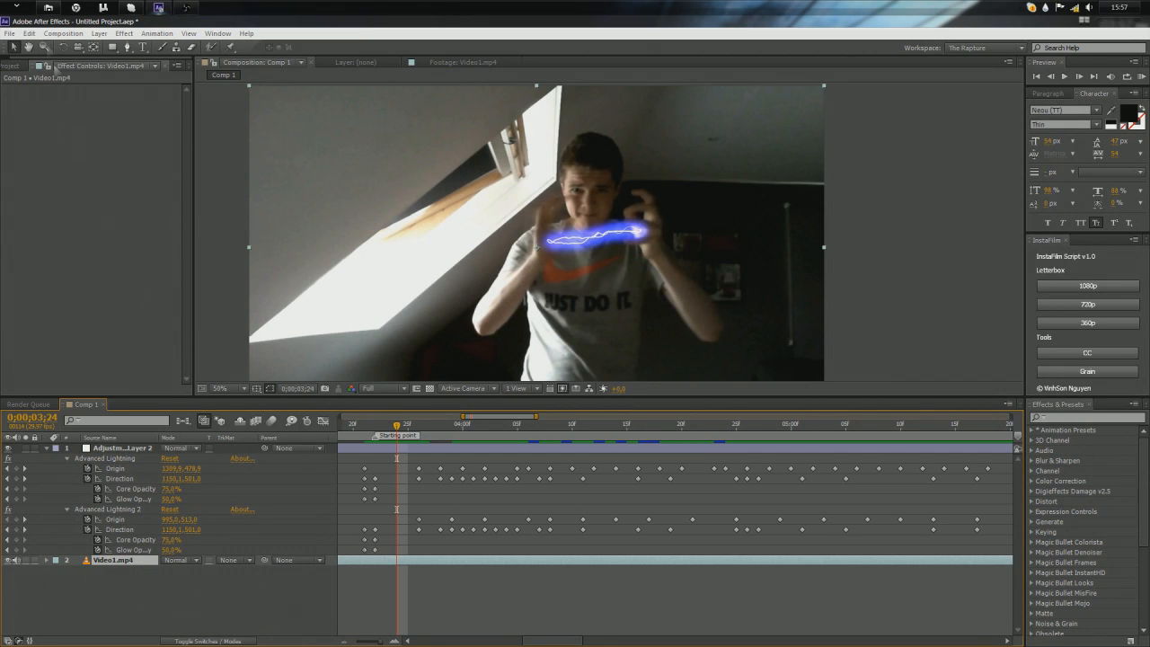
{"action": "left_click", "coordinate": [49, 8]}
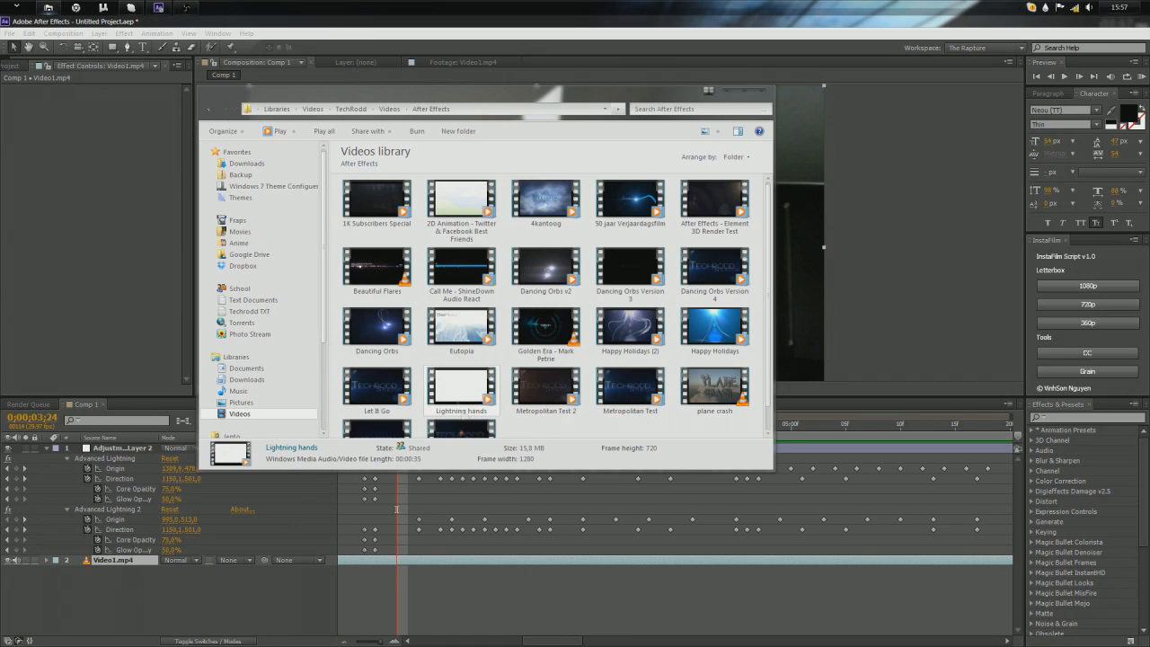
{"action": "left_click", "coordinate": [732, 92]}
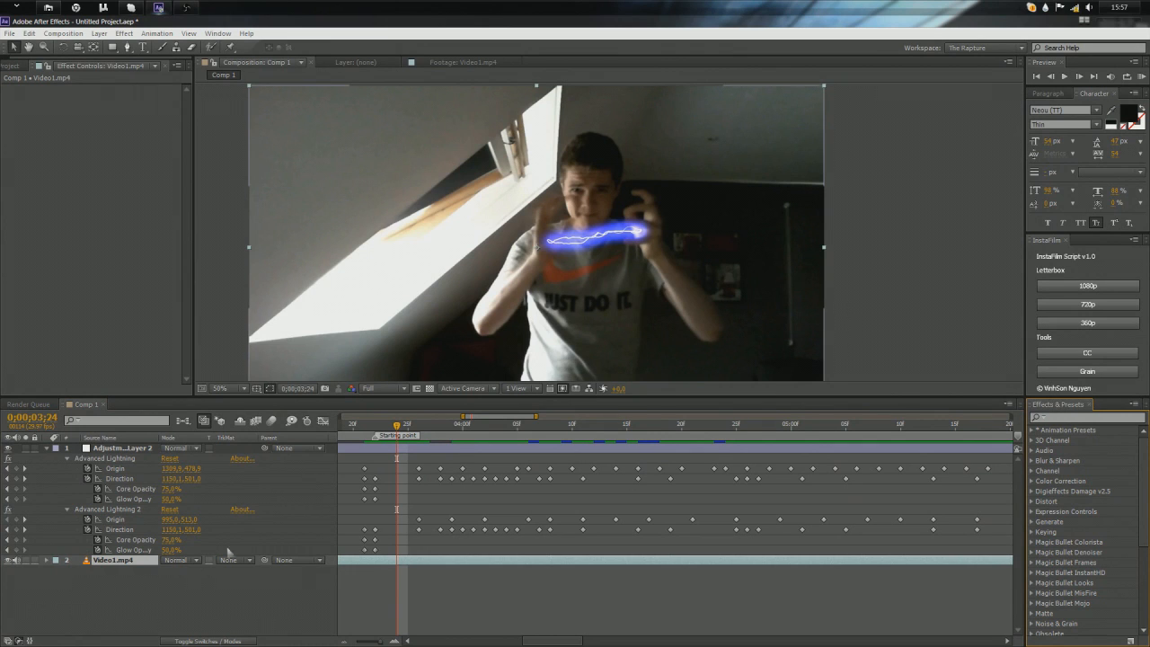
{"action": "left_click", "coordinate": [171, 585]}
{"action": "left_click", "coordinate": [132, 563]}
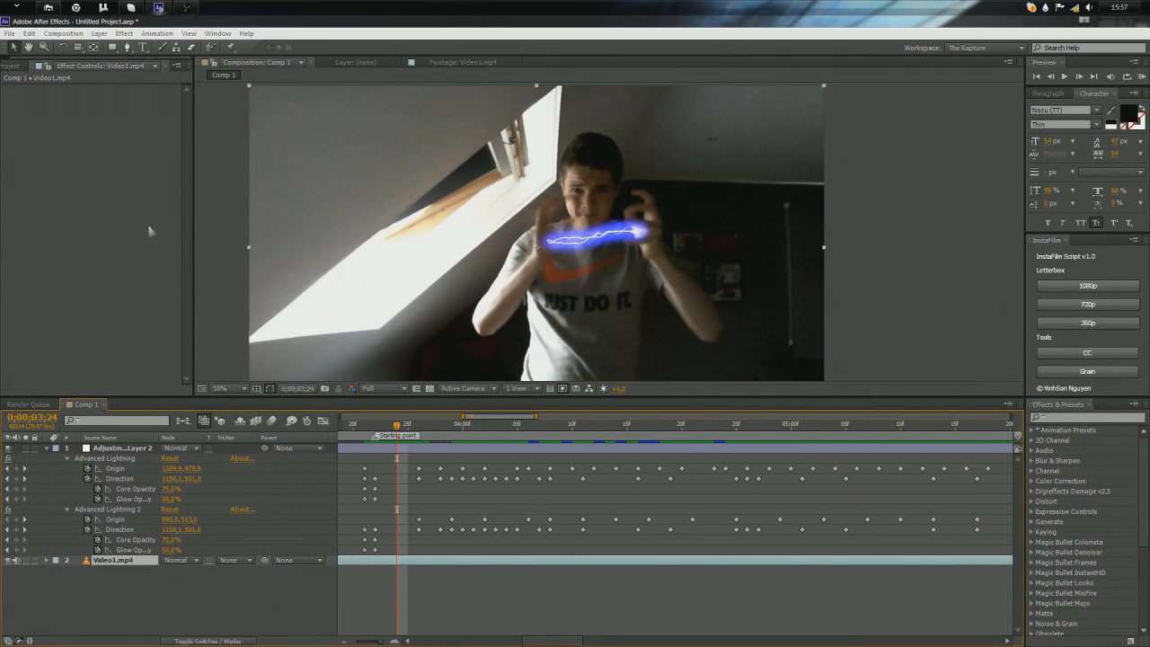
{"action": "left_click", "coordinate": [49, 7]}
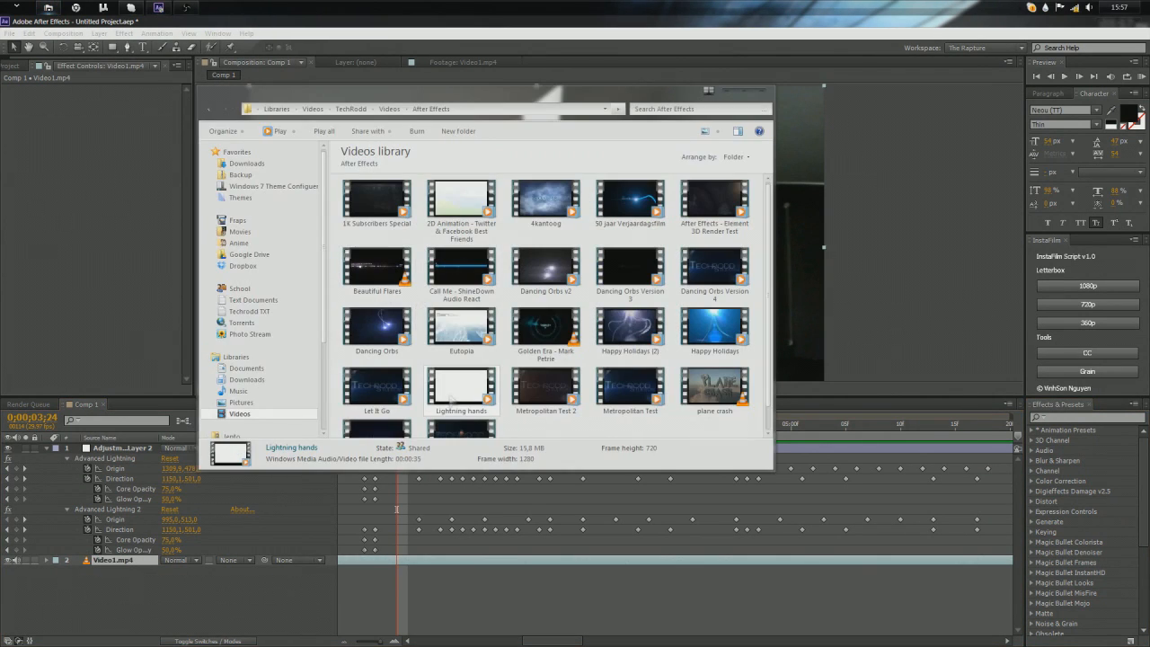
{"action": "left_click", "coordinate": [729, 93]}
Step: Add Core Opacity and Glow Opacity keyframes to both Advanced Lightning effects at 0;00;08;27, keeping 75% and 50%
{"action": "left_click_drag", "start_coordinate": [398, 427], "coordinate": [339, 481]}
{"action": "scroll", "coordinate": [537, 544], "scroll_direction": "down", "scroll_amount": 5}
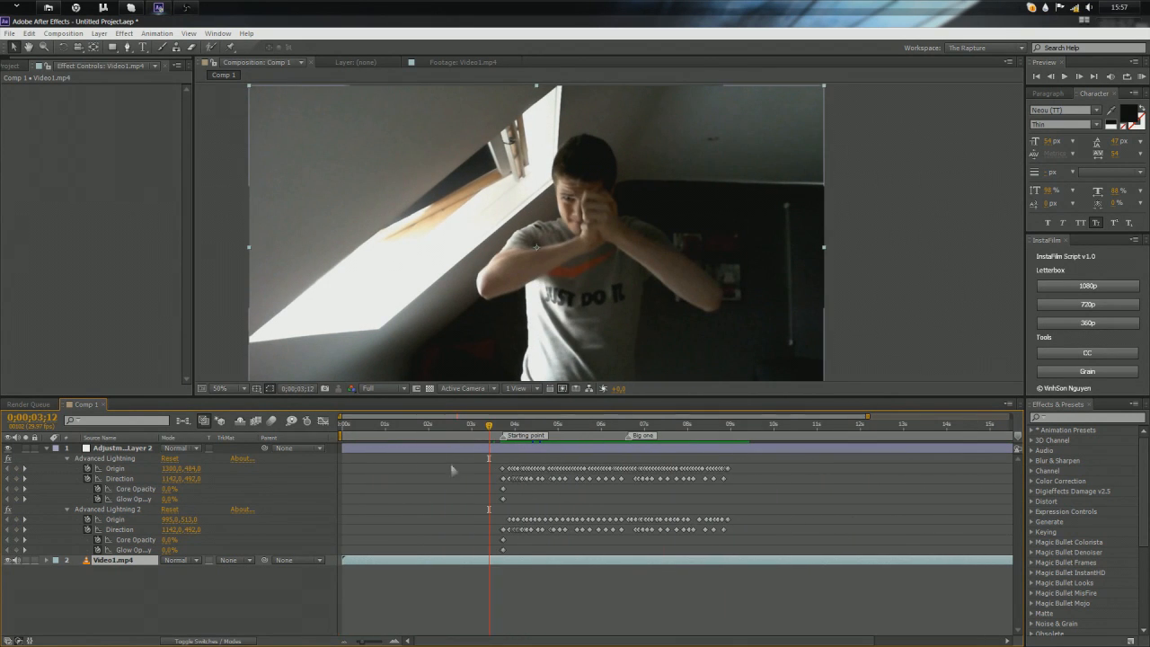
{"action": "left_click_drag", "start_coordinate": [489, 429], "coordinate": [734, 474]}
{"action": "scroll", "coordinate": [733, 475], "scroll_direction": "up", "scroll_amount": 5}
{"action": "left_click_drag", "start_coordinate": [745, 431], "coordinate": [734, 433]}
{"action": "key", "text": "Page_Up"}
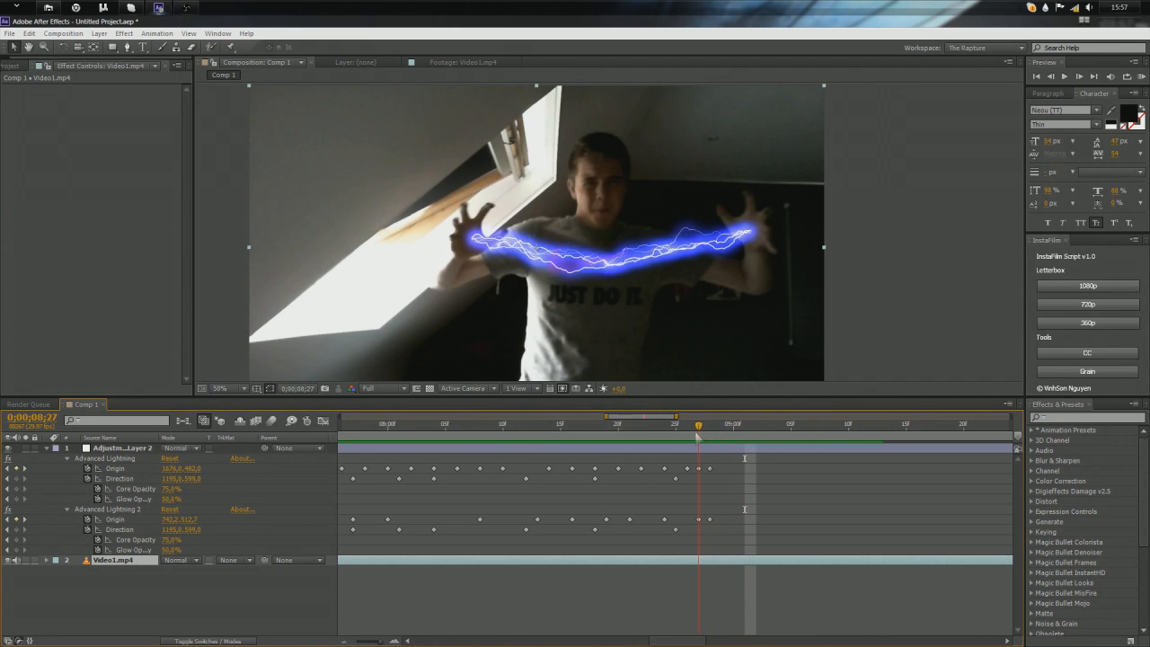
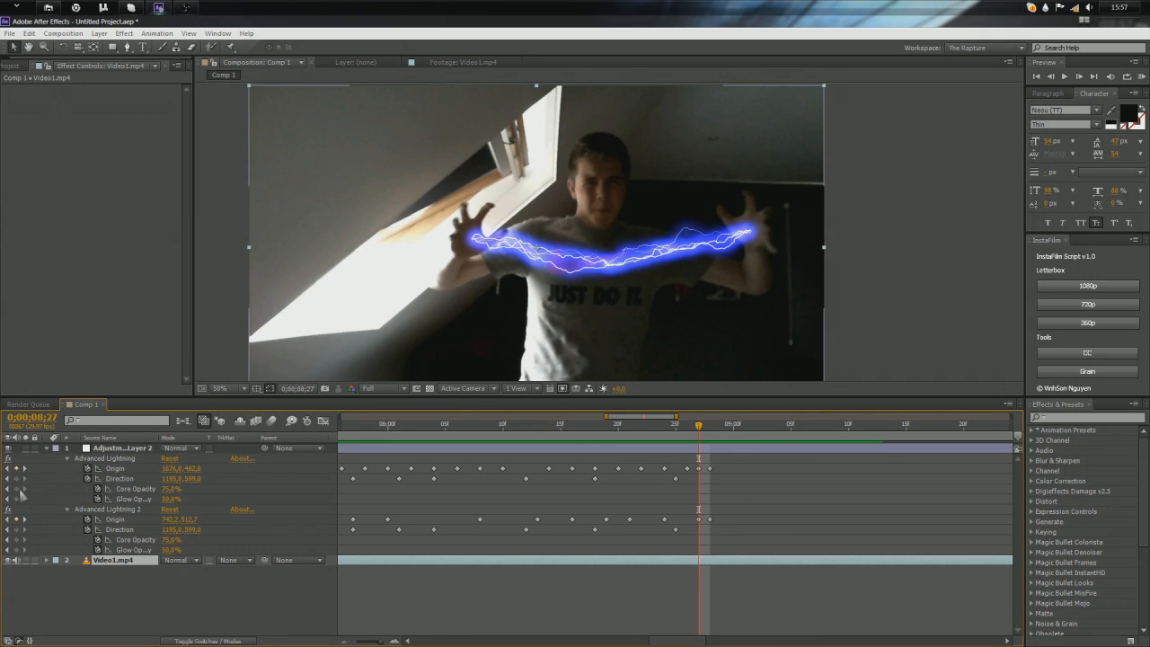
{"action": "left_click", "coordinate": [118, 448]}
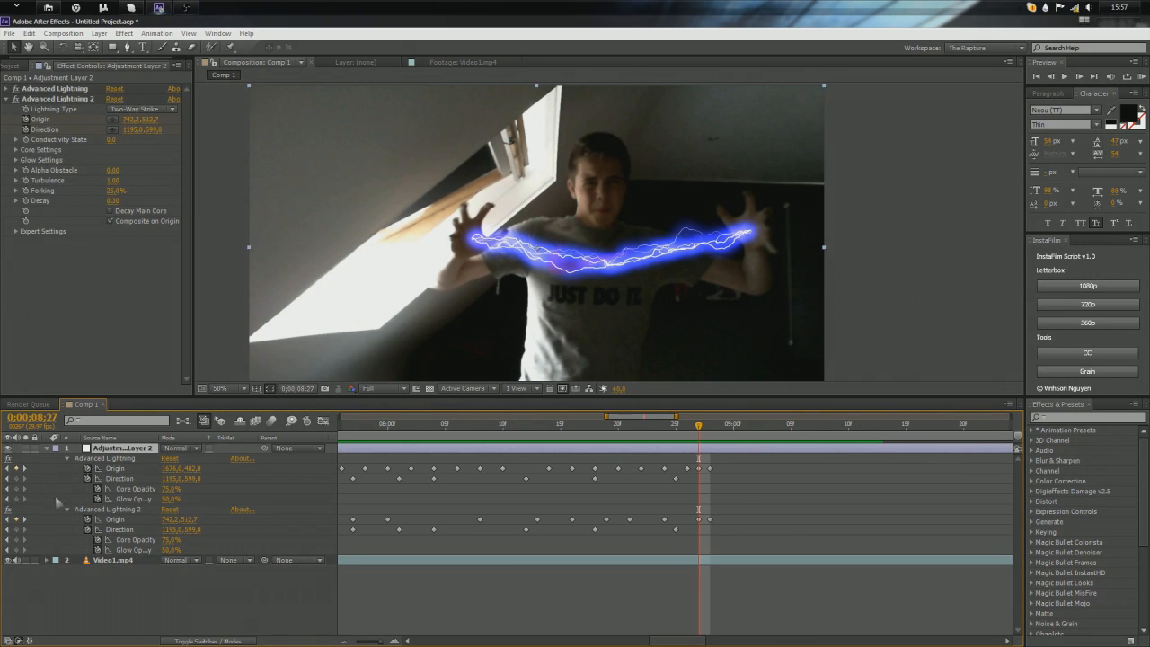
{"action": "left_click", "coordinate": [17, 488]}
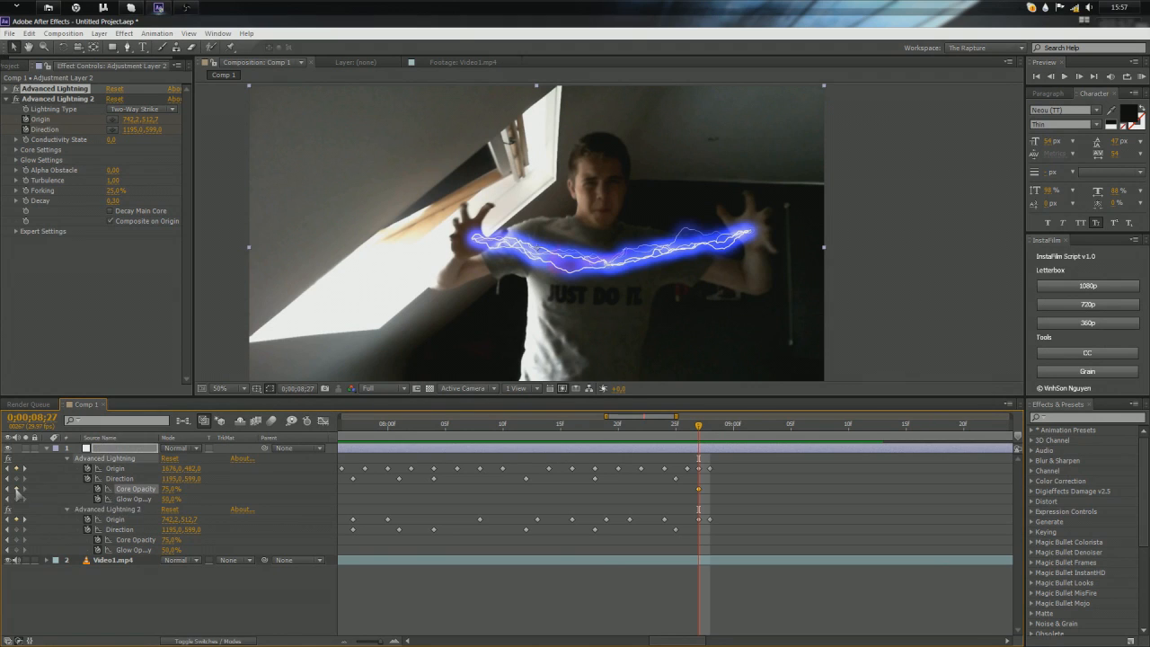
{"action": "left_click", "coordinate": [16, 498]}
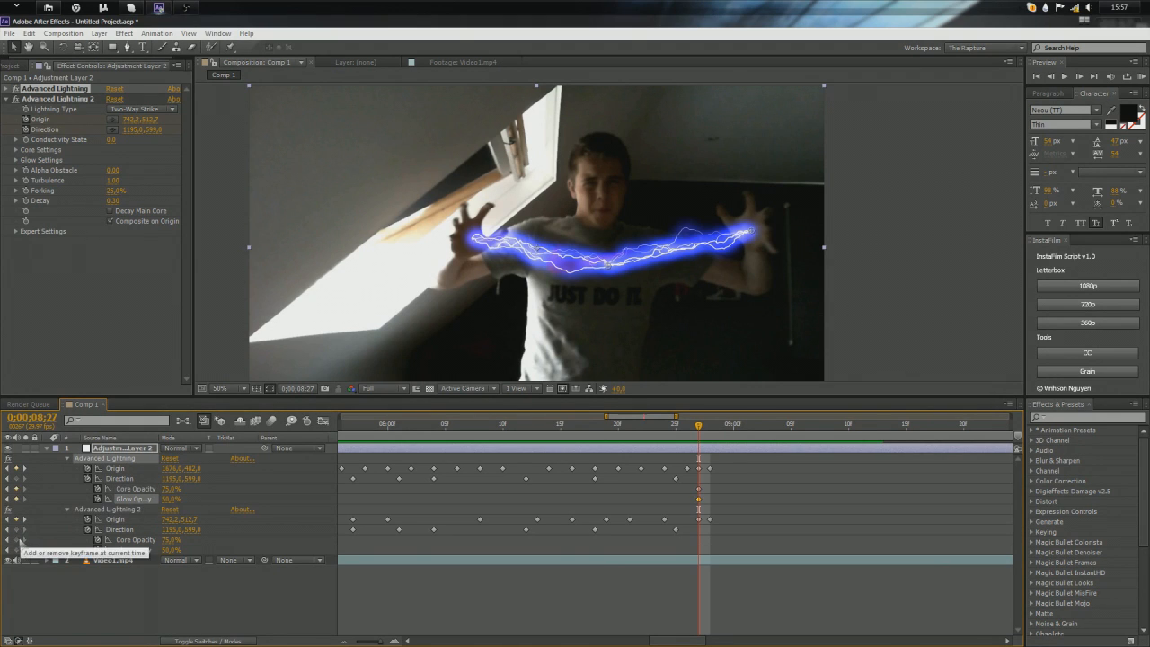
{"action": "left_click", "coordinate": [16, 539]}
{"action": "left_click", "coordinate": [16, 549]}
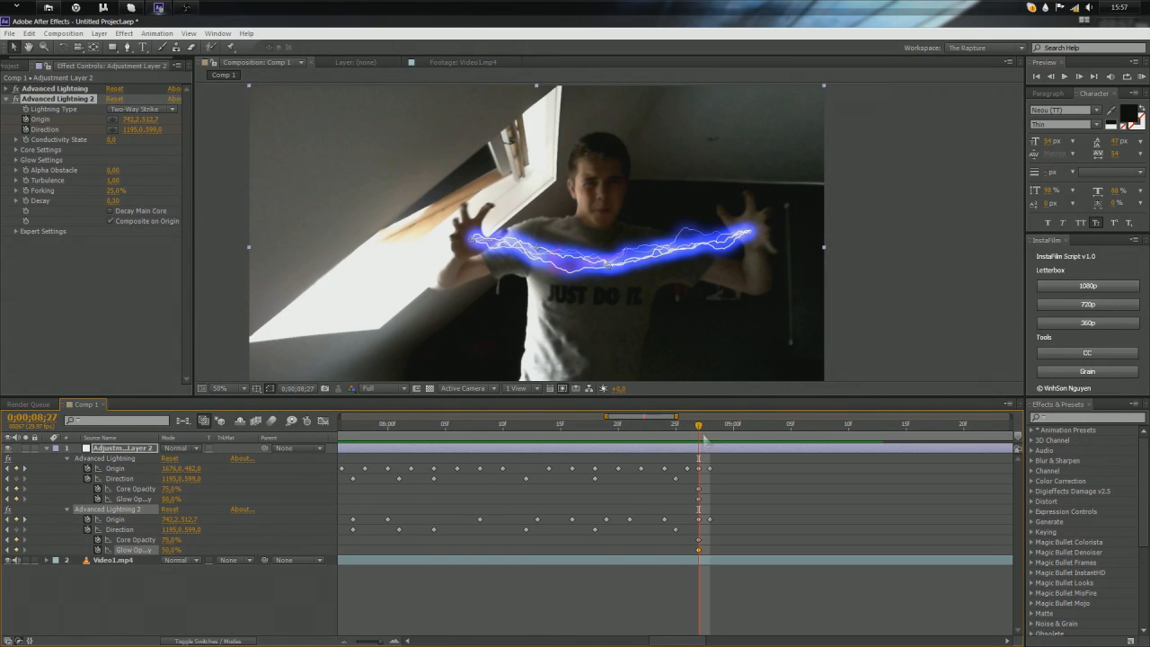
Step: Set Core Opacity and Glow Opacity of both Advanced Lightning effects to 0% one frame further, at 0;00;08;28
{"action": "left_click_drag", "start_coordinate": [700, 431], "coordinate": [709, 432]}
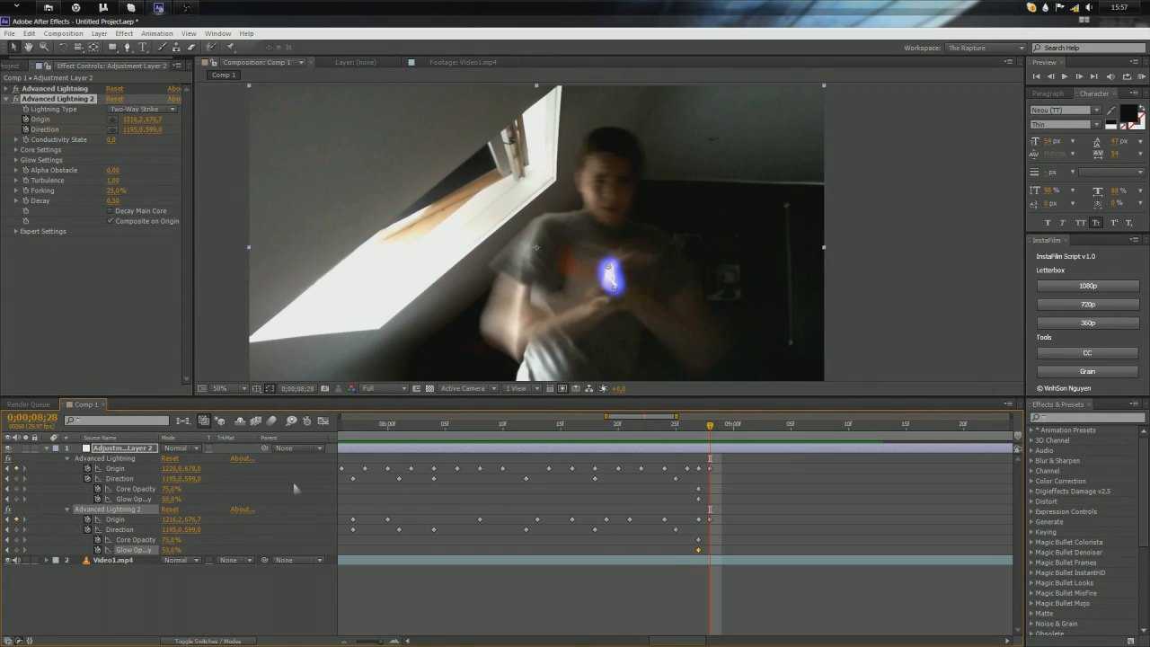
{"action": "left_click", "coordinate": [170, 488]}
{"action": "left_click", "coordinate": [173, 499]}
{"action": "type", "text": "0"}
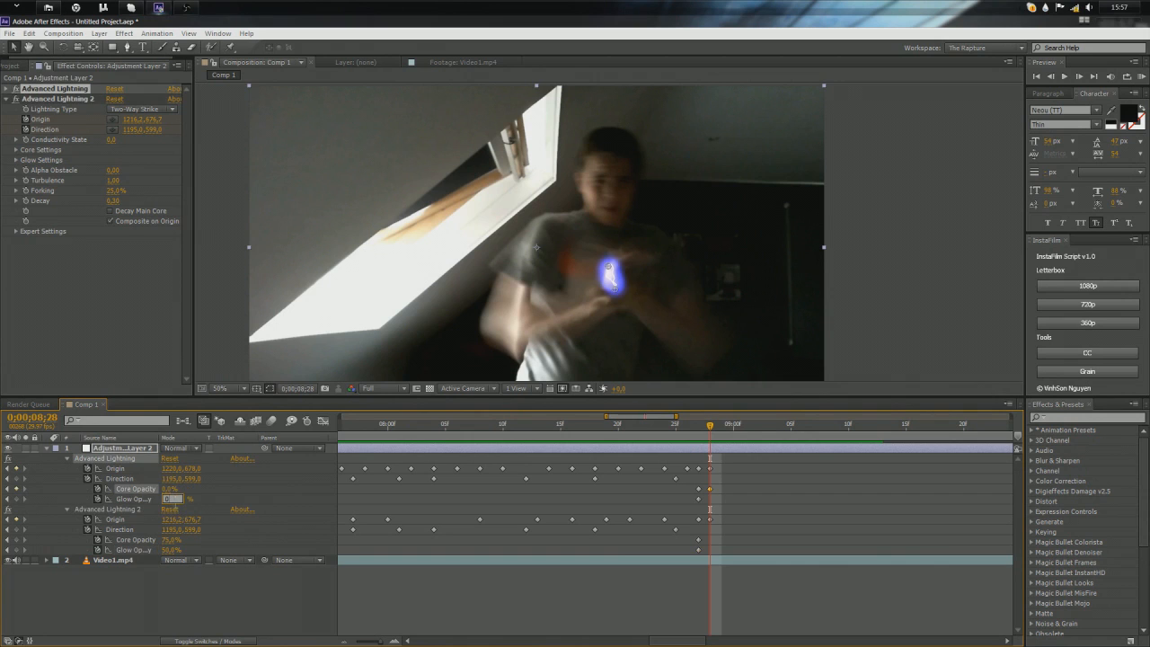
{"action": "left_click", "coordinate": [170, 540]}
{"action": "type", "text": "0"}
{"action": "left_click", "coordinate": [170, 550]}
{"action": "type", "text": "0"}
{"action": "left_click", "coordinate": [203, 593]}
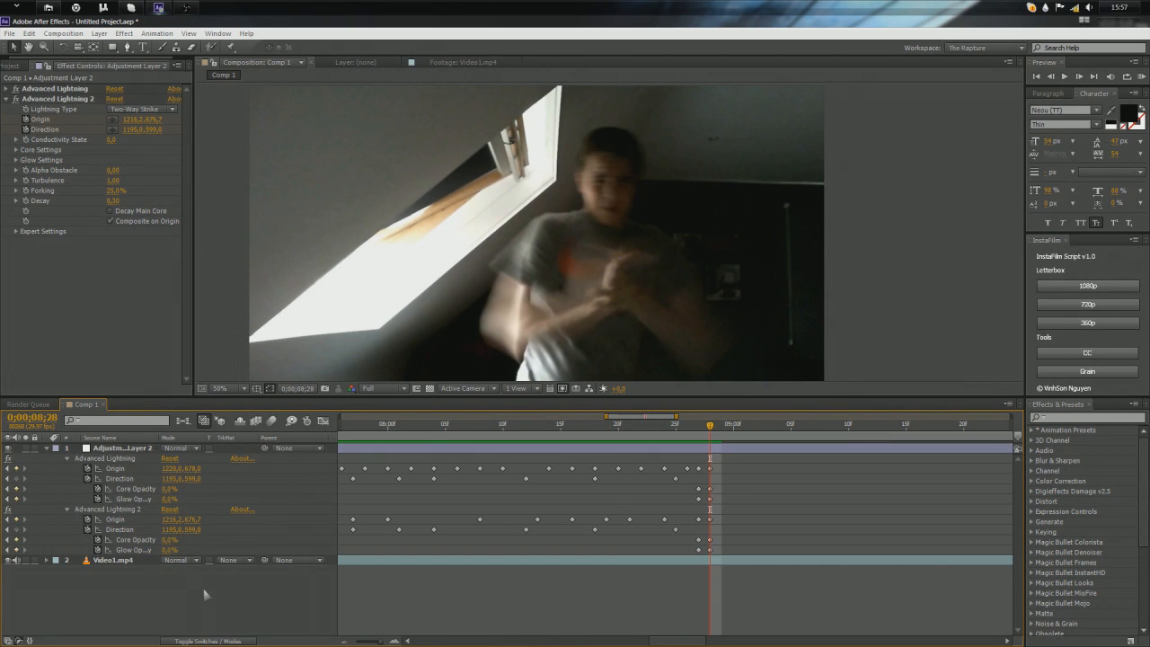
Step: Zoom the timeline out and scrub through the lightning to review the whole effect
{"action": "left_click_drag", "start_coordinate": [709, 425], "coordinate": [285, 477]}
{"action": "scroll", "coordinate": [530, 473], "scroll_direction": "down", "scroll_amount": 5}
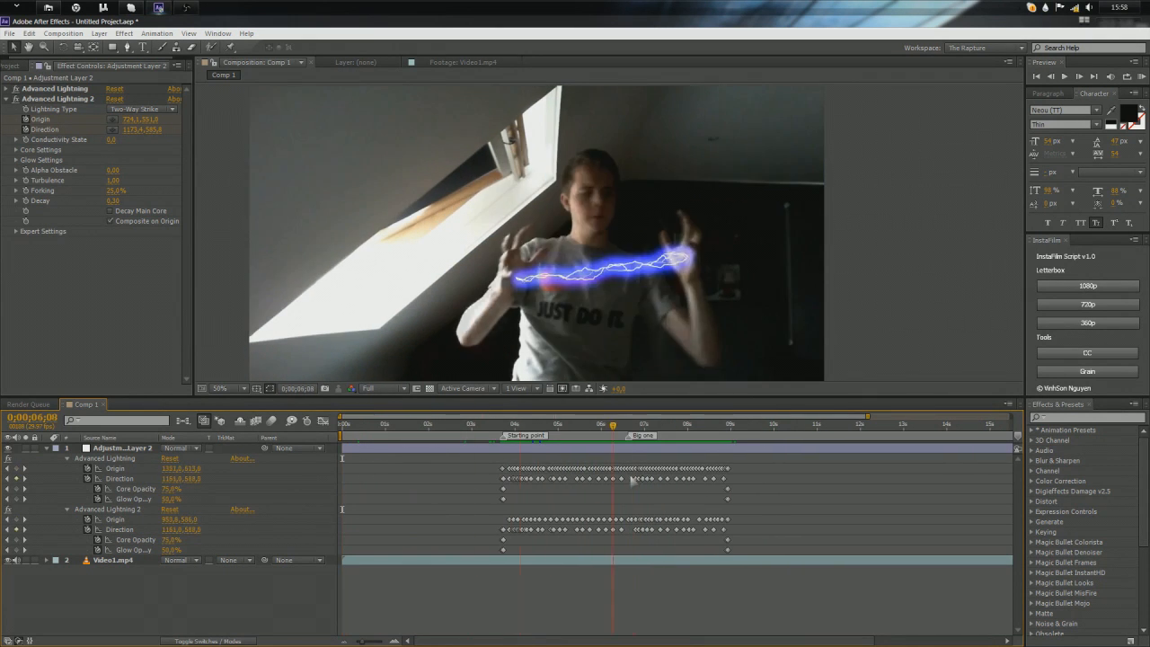
{"action": "left_click_drag", "start_coordinate": [611, 426], "coordinate": [664, 425]}
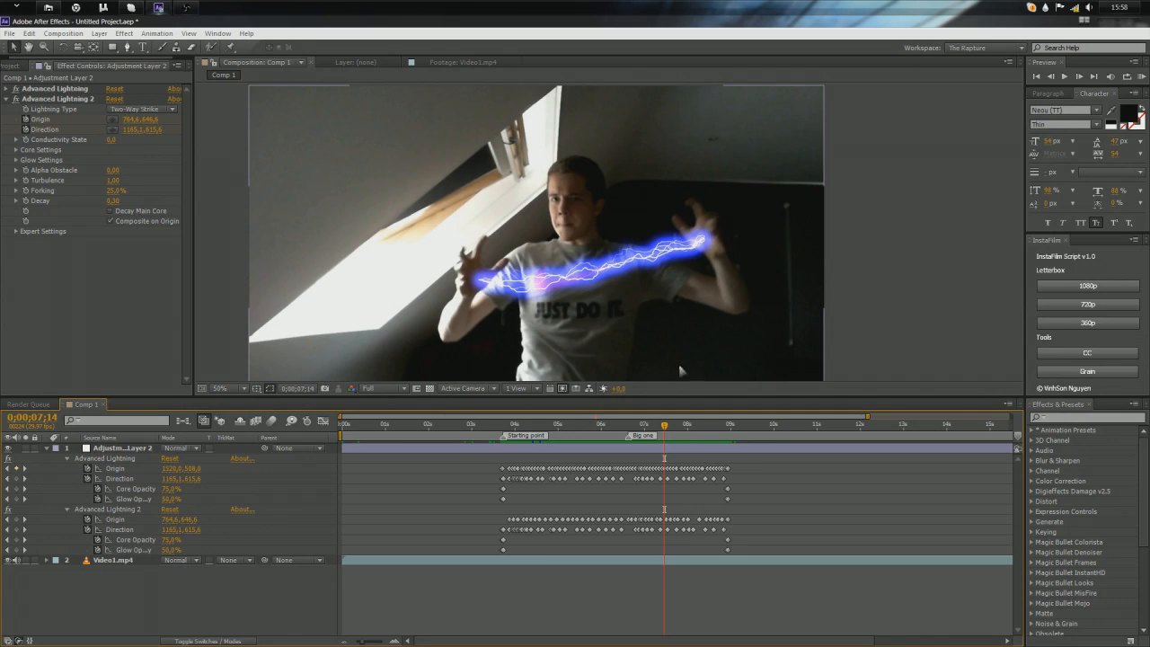
Step: Collapse the adjustment layer's properties and effect settings, and return to the Starting point marker at 0;00;03;22
{"action": "left_click", "coordinate": [47, 449]}
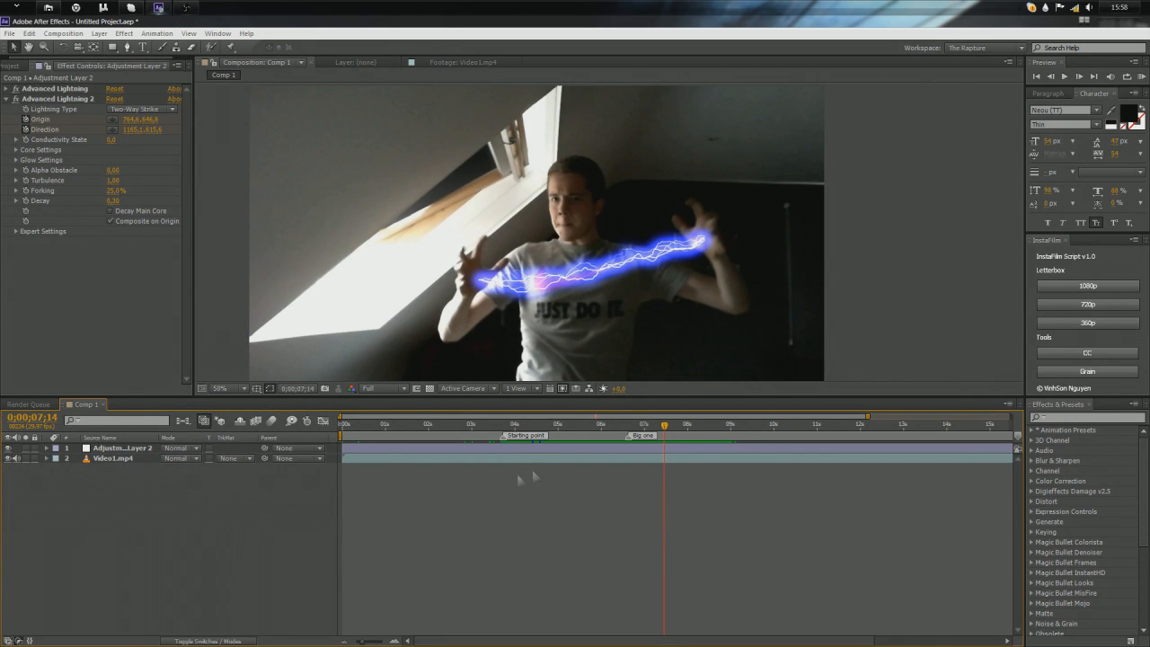
{"action": "left_click", "coordinate": [723, 448]}
{"action": "left_click_drag", "start_coordinate": [663, 425], "coordinate": [484, 449]}
{"action": "key", "text": "equal"}
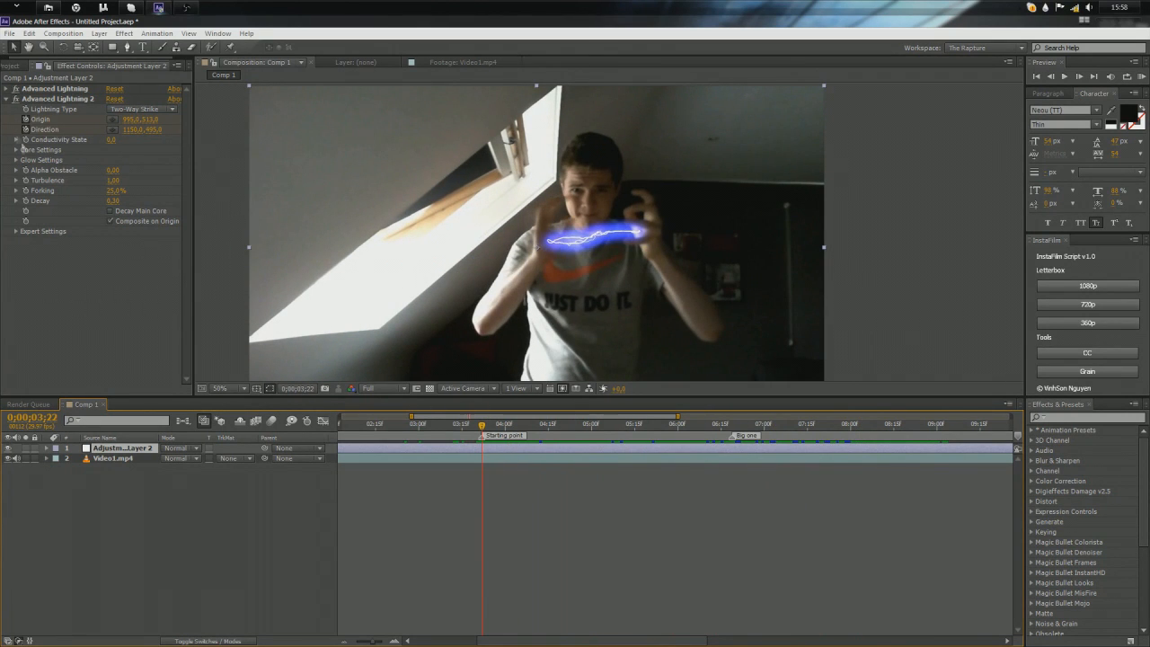
{"action": "left_click", "coordinate": [6, 100]}
Step: Rename the adjustment layer with the two lightning effects to Lightning
{"action": "right_click", "coordinate": [136, 449]}
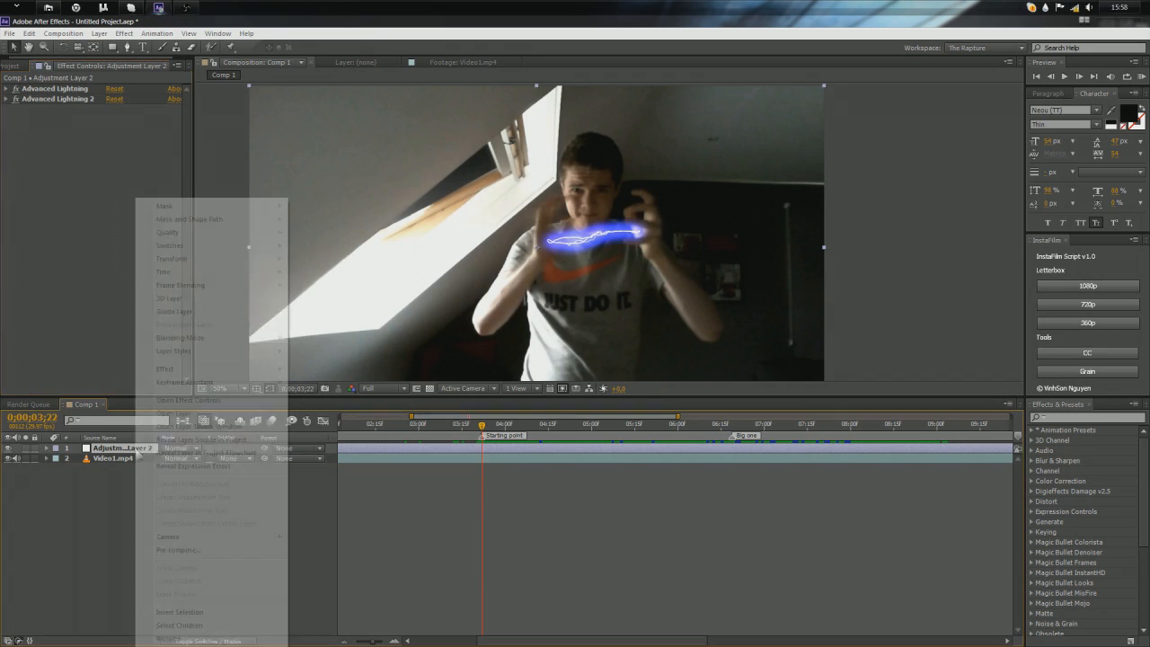
{"action": "left_click", "coordinate": [193, 633]}
{"action": "type", "text": "Lightning"}
{"action": "key", "text": "Return"}
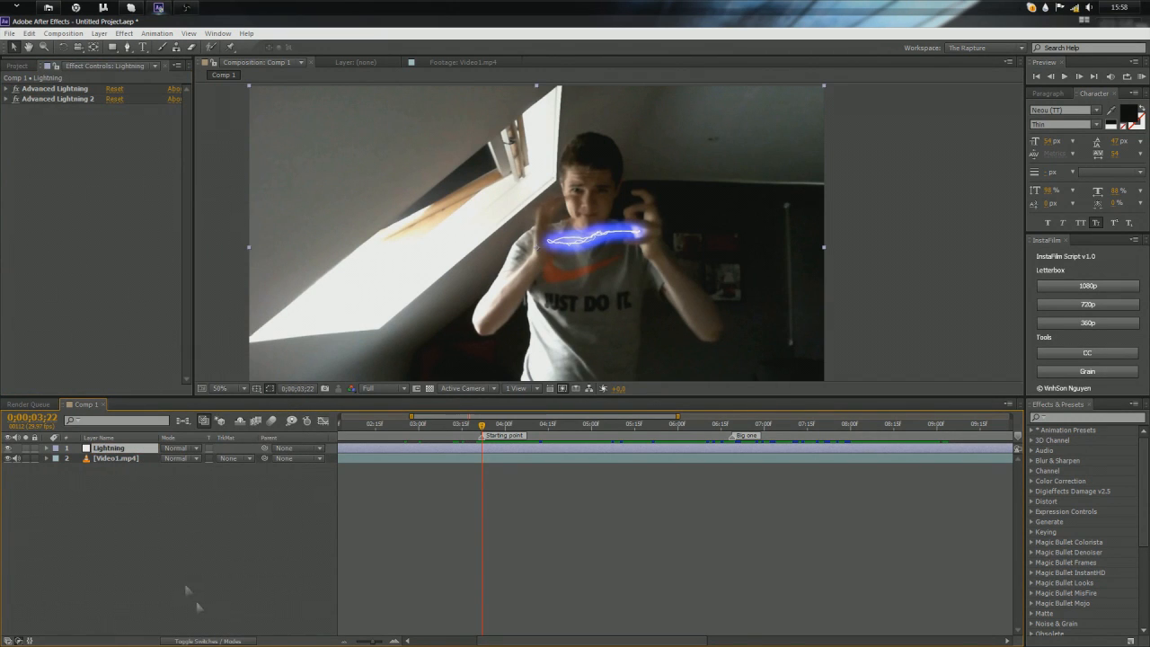
Step: Create a new adjustment layer above the Lightning layer and apply the Optical Flares effect to it
{"action": "left_click", "coordinate": [98, 33]}
{"action": "mouse_move", "coordinate": [112, 49]}
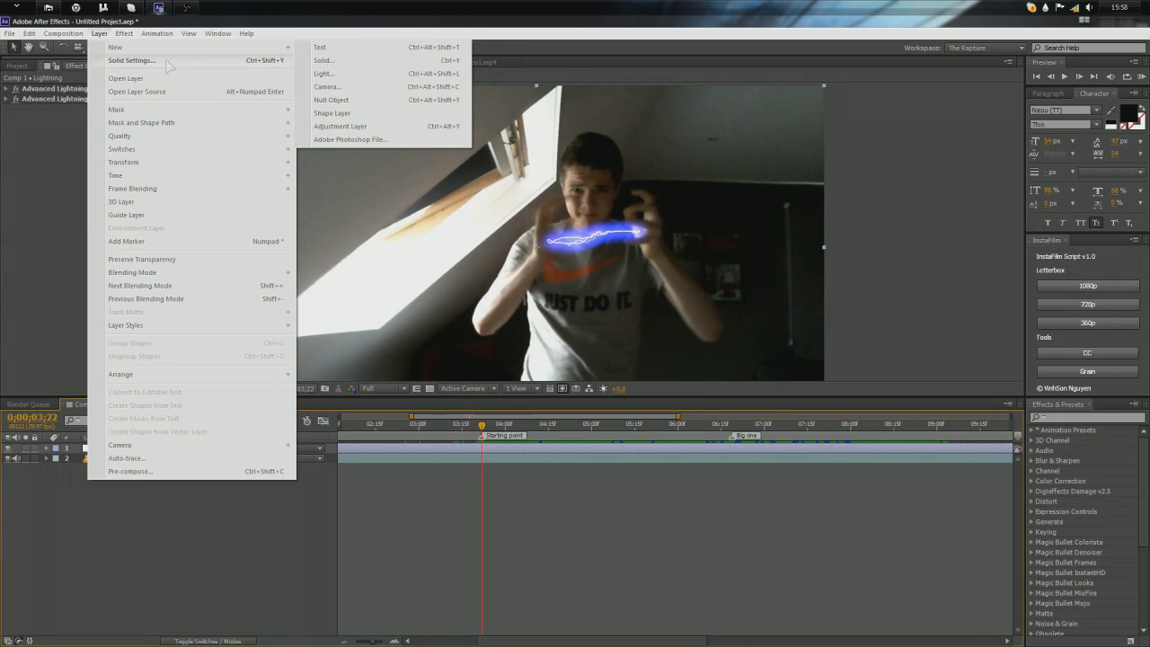
{"action": "left_click", "coordinate": [340, 126]}
{"action": "left_click", "coordinate": [124, 33]}
{"action": "mouse_move", "coordinate": [232, 527]}
{"action": "left_click", "coordinate": [325, 537]}
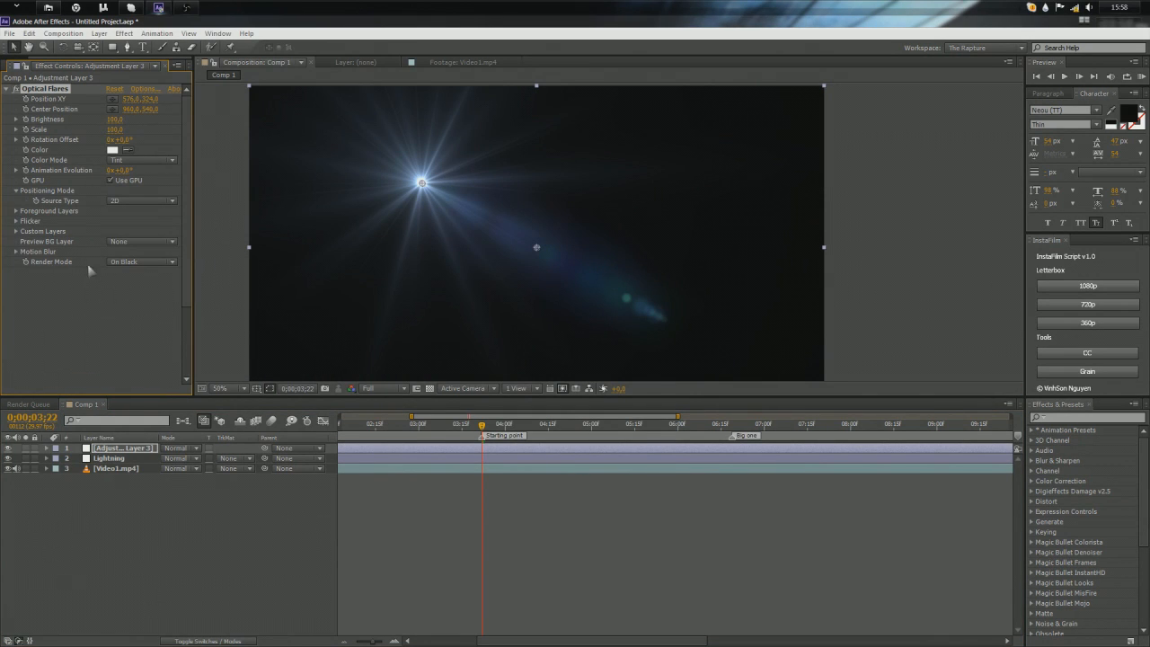
Step: Render the flare over the original footage and place it on the lightning midway between the hands
{"action": "left_click", "coordinate": [122, 263]}
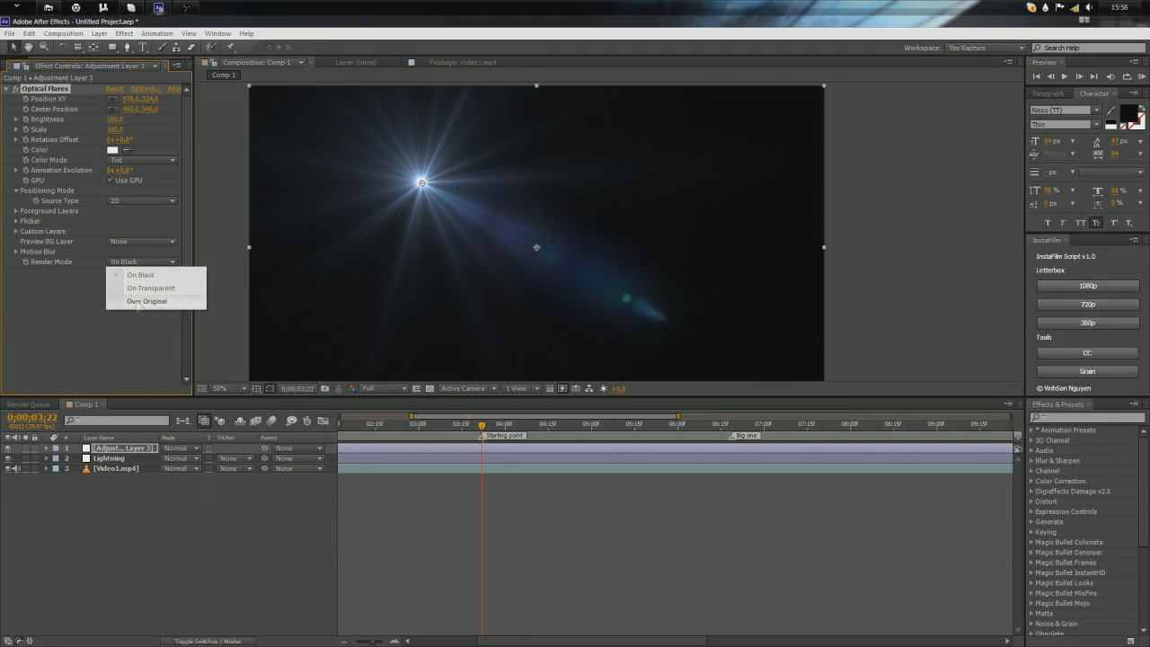
{"action": "left_click", "coordinate": [136, 302]}
{"action": "left_click_drag", "start_coordinate": [422, 183], "coordinate": [592, 238]}
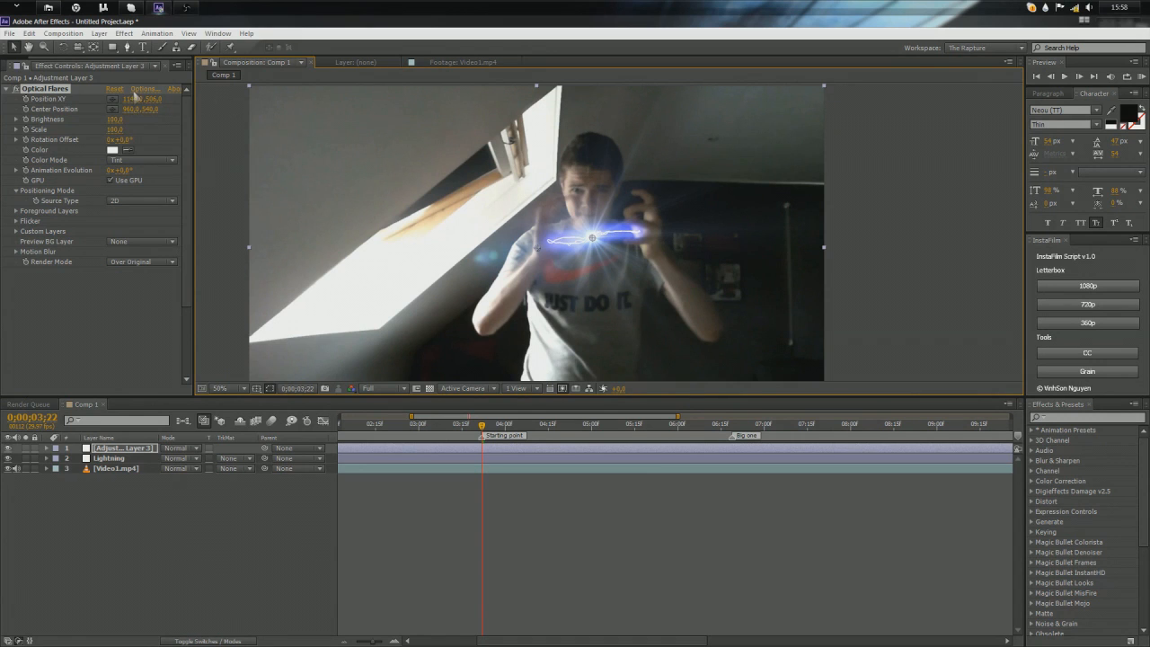
Step: Load the Blue Spark preset from the Light presets in the Optical Flares options and preview the flare at other positions
{"action": "left_click", "coordinate": [139, 90]}
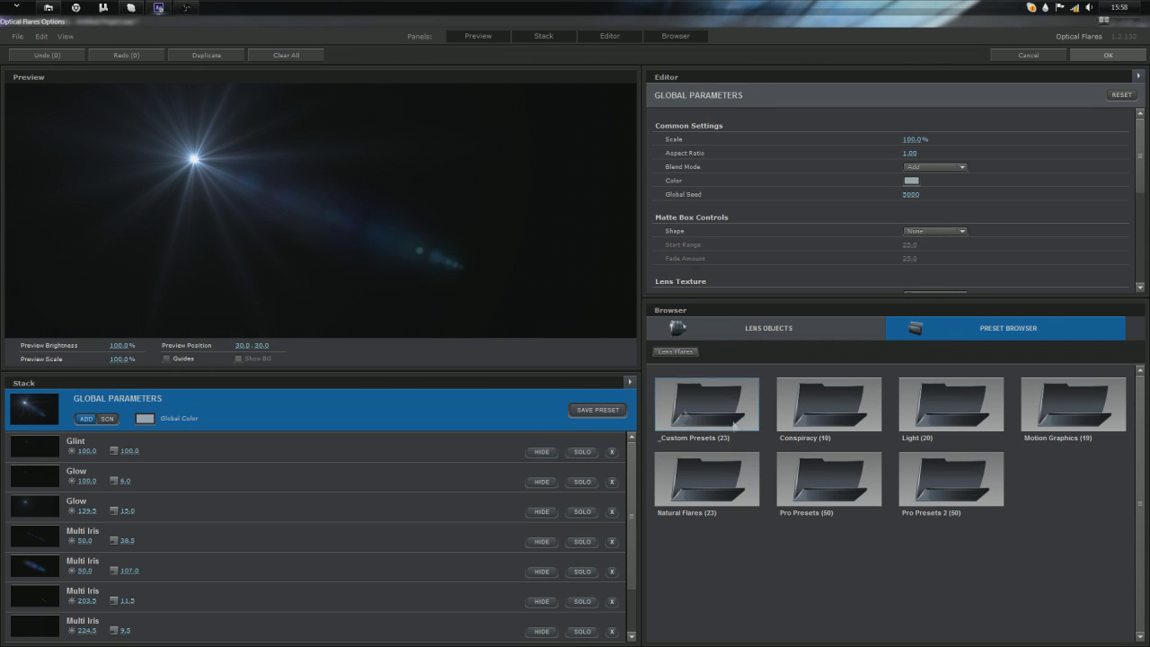
{"action": "left_click", "coordinate": [935, 413]}
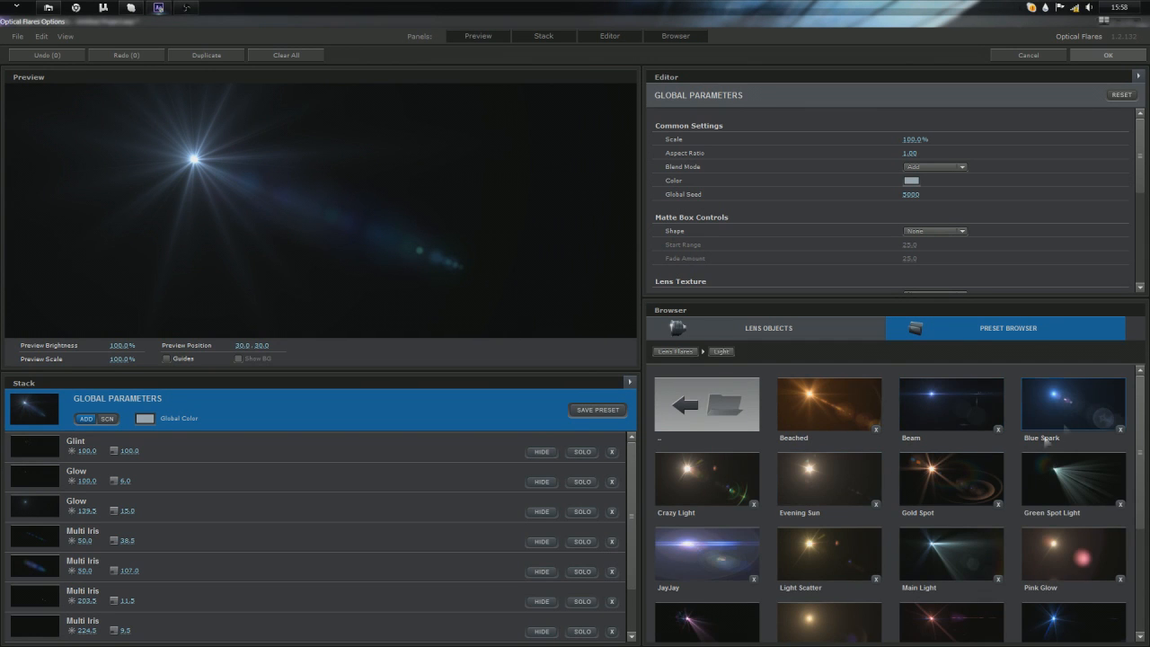
{"action": "left_click", "coordinate": [1069, 423]}
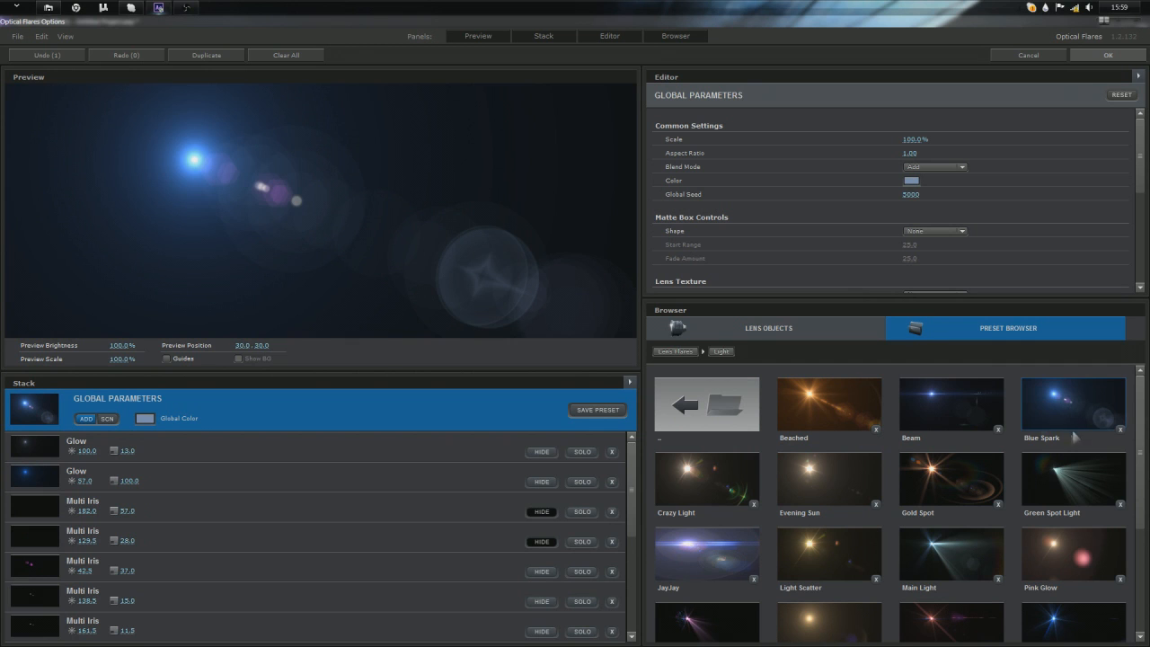
{"action": "left_click", "coordinate": [340, 197]}
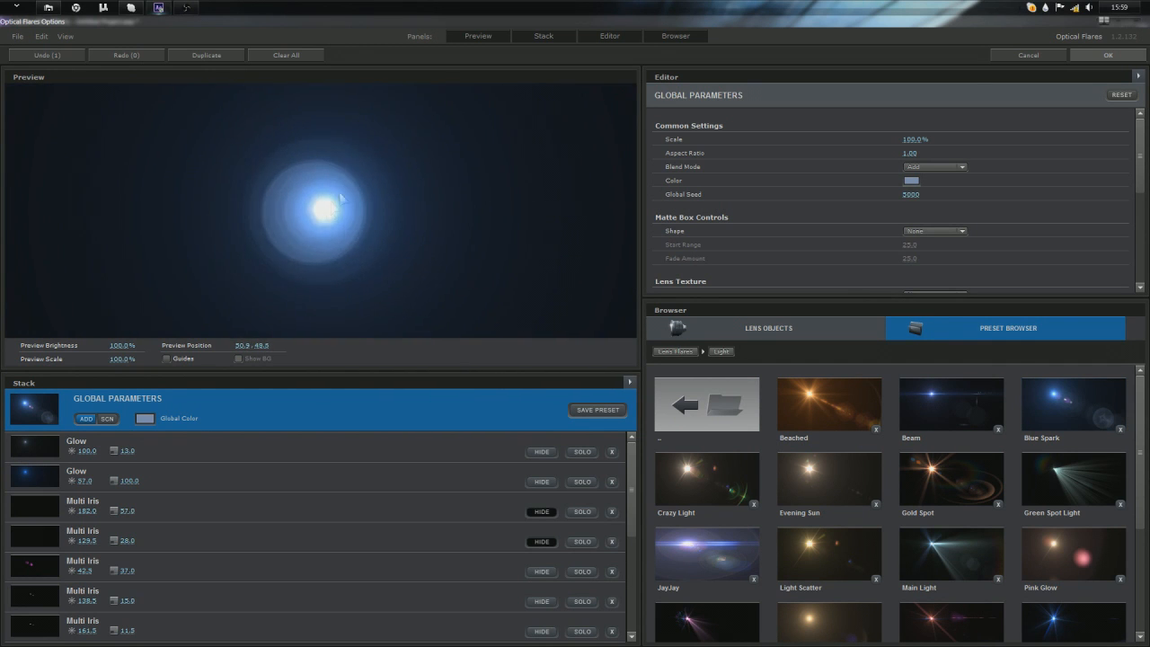
{"action": "left_click", "coordinate": [377, 159]}
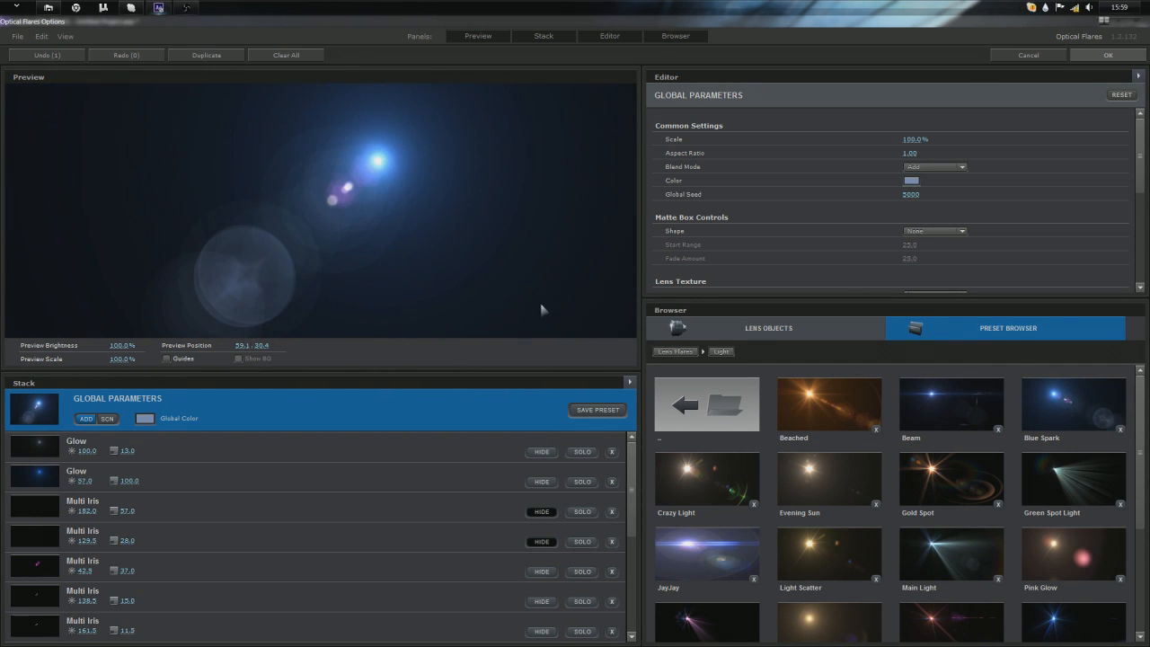
Step: Look through the Custom Presets, Conspiracy and Light preset folders for alternative flares, and preview Blue Spark lower in the frame
{"action": "left_click", "coordinate": [683, 409]}
{"action": "left_click", "coordinate": [683, 409]}
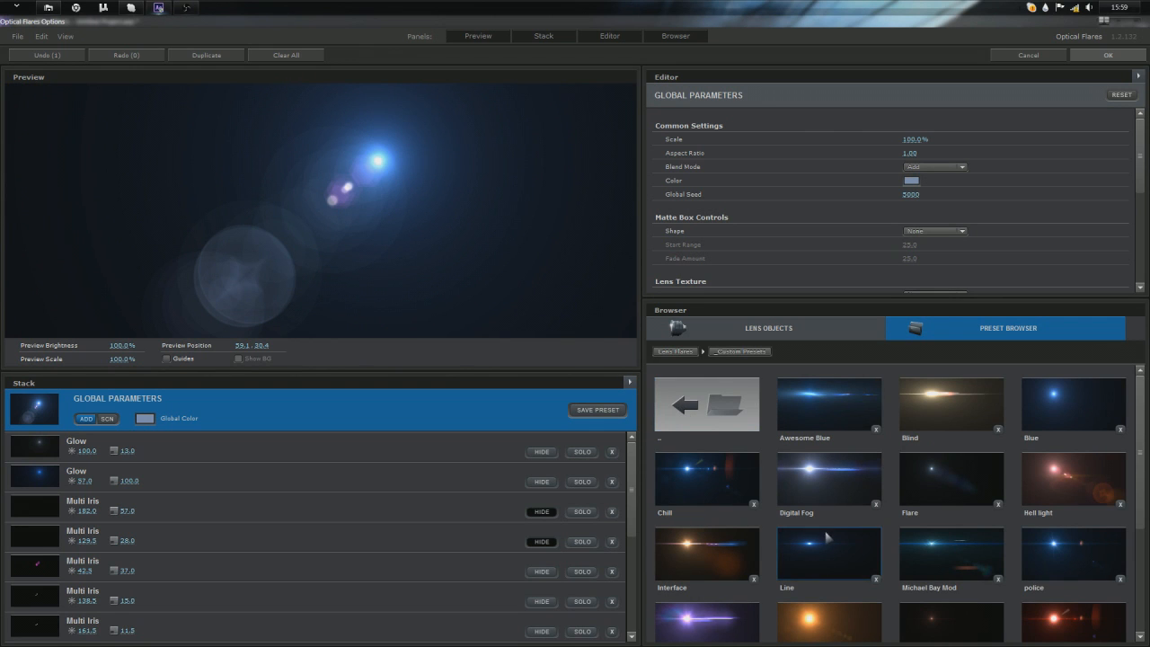
{"action": "mouse_move", "coordinate": [1140, 432]}
{"action": "left_mouse_down"}
{"action": "mouse_move", "coordinate": [1140, 511]}
{"action": "mouse_move", "coordinate": [1141, 422]}
{"action": "left_mouse_up"}
{"action": "left_click", "coordinate": [701, 408]}
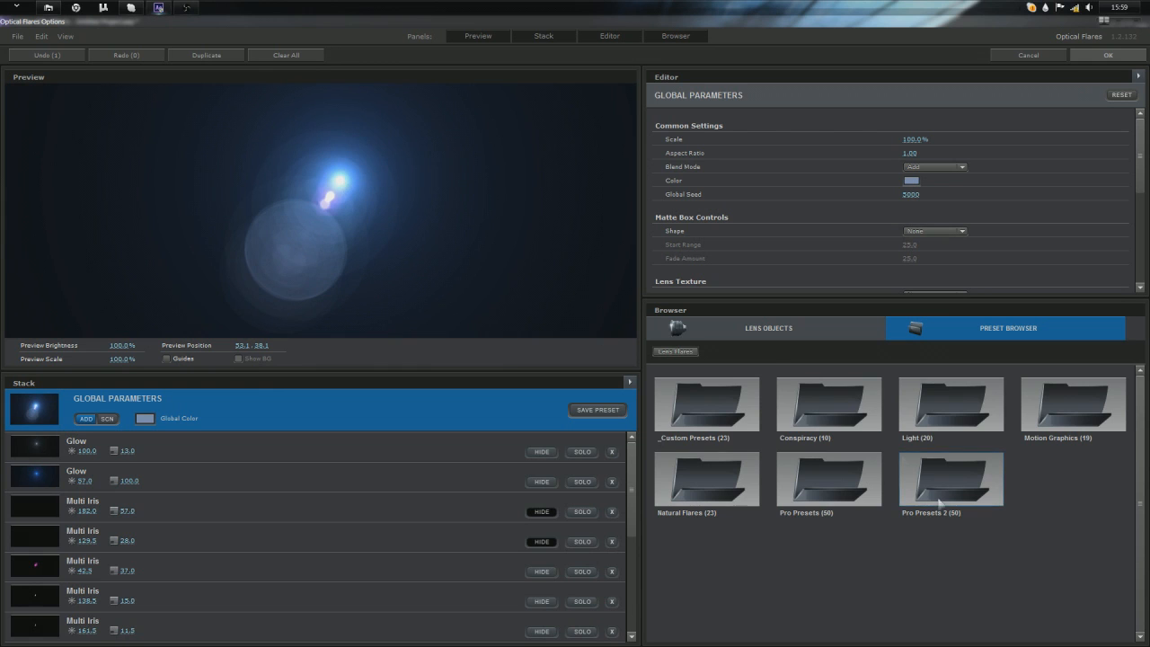
{"action": "left_click", "coordinate": [847, 411]}
{"action": "left_click", "coordinate": [687, 402]}
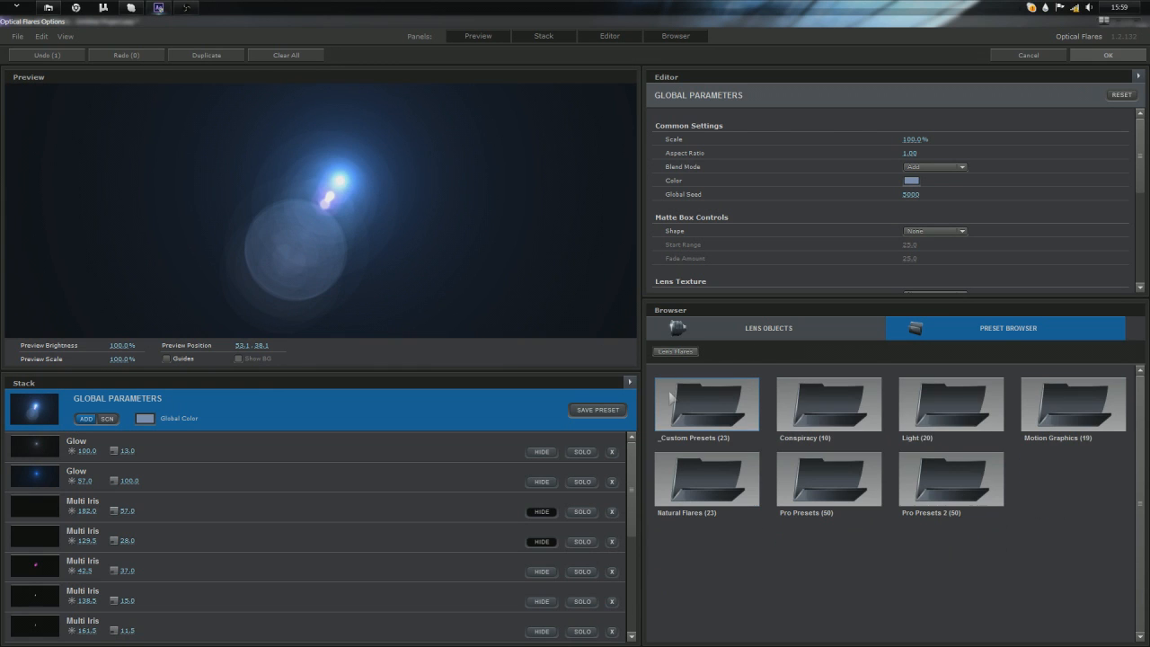
{"action": "left_click", "coordinate": [925, 419]}
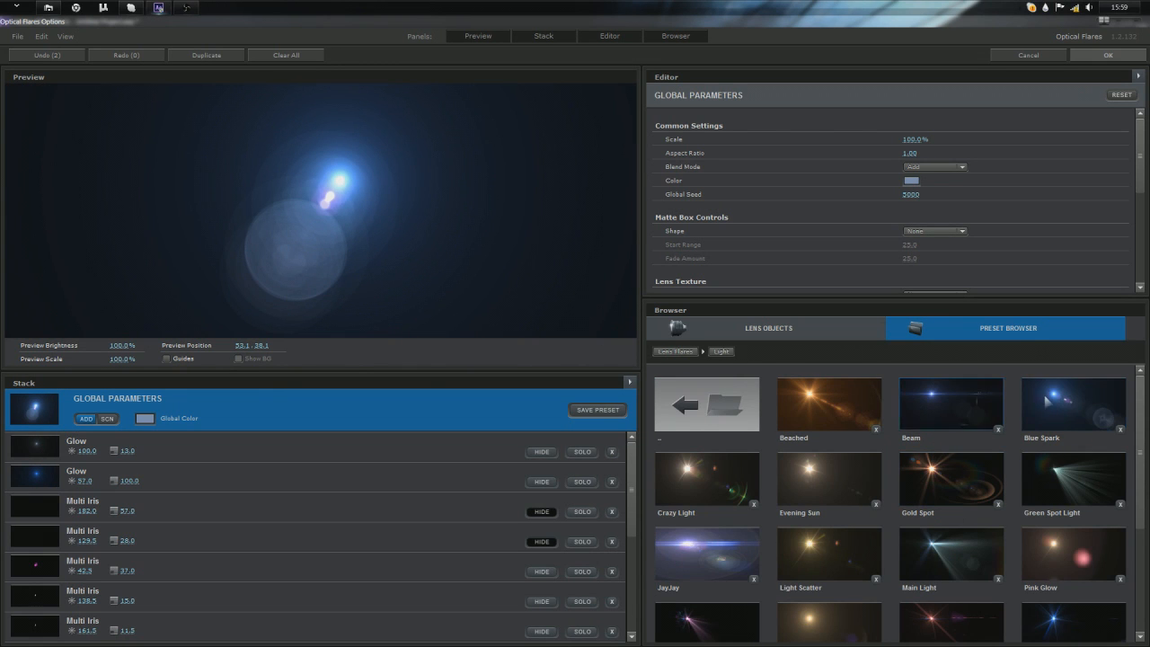
{"action": "left_click", "coordinate": [707, 403]}
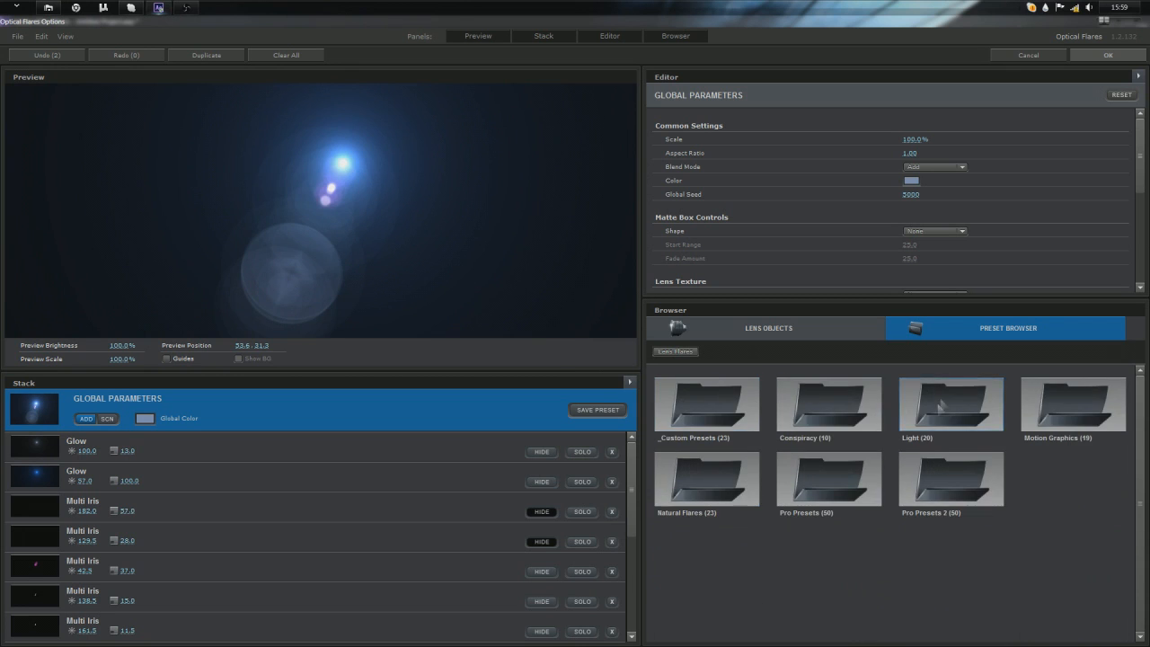
{"action": "left_click", "coordinate": [940, 406]}
{"action": "left_click", "coordinate": [353, 266]}
Step: Solo the two Glow elements of the Blue Spark flare
{"action": "left_click", "coordinate": [280, 499]}
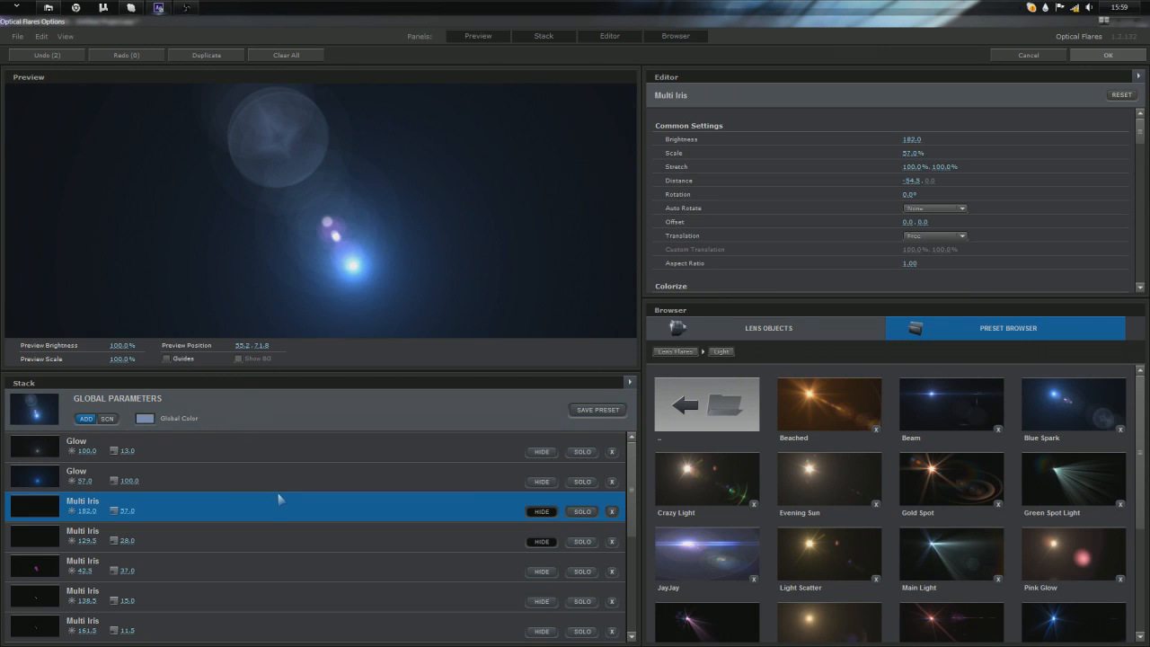
{"action": "left_click", "coordinate": [582, 481]}
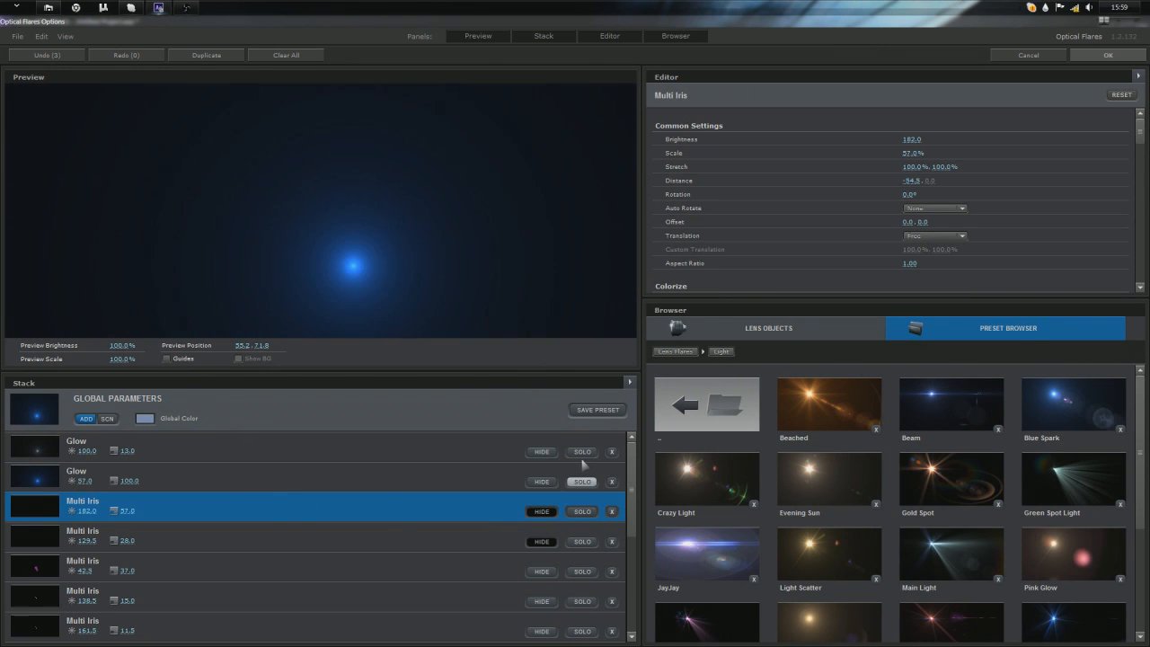
{"action": "left_click", "coordinate": [585, 460]}
{"action": "left_click", "coordinate": [583, 452]}
{"action": "left_click", "coordinate": [395, 485]}
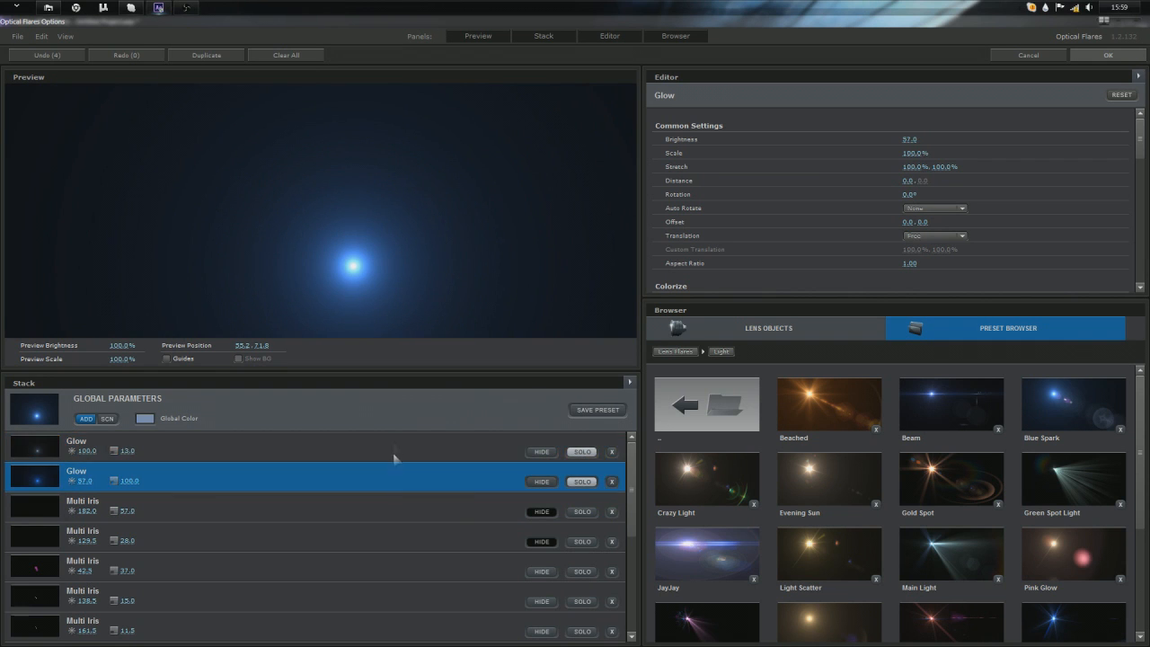
Step: Review the rest of the flare's element stack, apply the soloed glows to the composition and inspect the flare between the hands
{"action": "scroll", "coordinate": [392, 476], "scroll_direction": "down", "scroll_amount": 3}
{"action": "scroll", "coordinate": [393, 476], "scroll_direction": "up", "scroll_amount": 3}
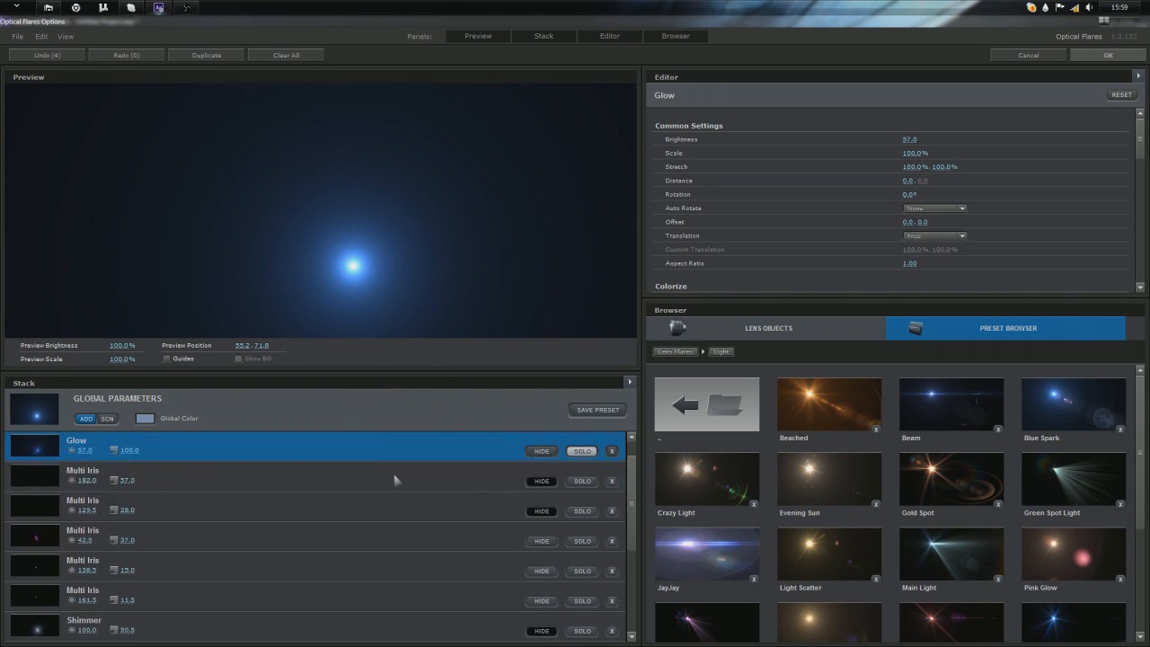
{"action": "scroll", "coordinate": [400, 485], "scroll_direction": "down", "scroll_amount": 3}
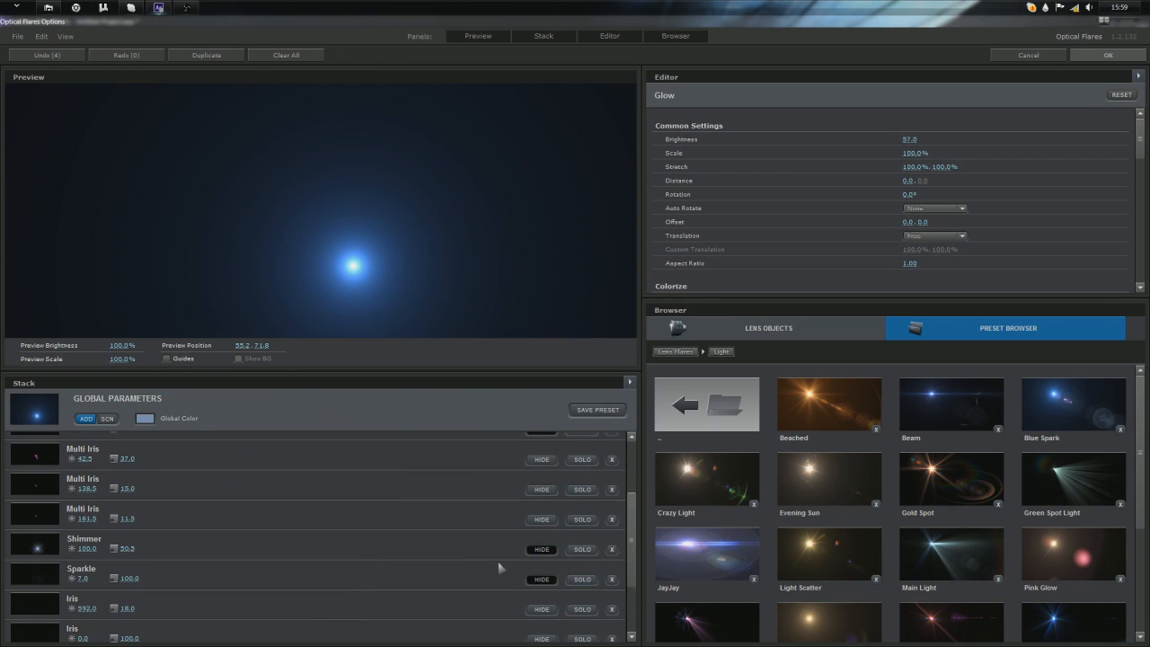
{"action": "scroll", "coordinate": [494, 561], "scroll_direction": "down", "scroll_amount": 3}
{"action": "scroll", "coordinate": [490, 555], "scroll_direction": "up", "scroll_amount": 5}
{"action": "scroll", "coordinate": [449, 544], "scroll_direction": "up", "scroll_amount": 1}
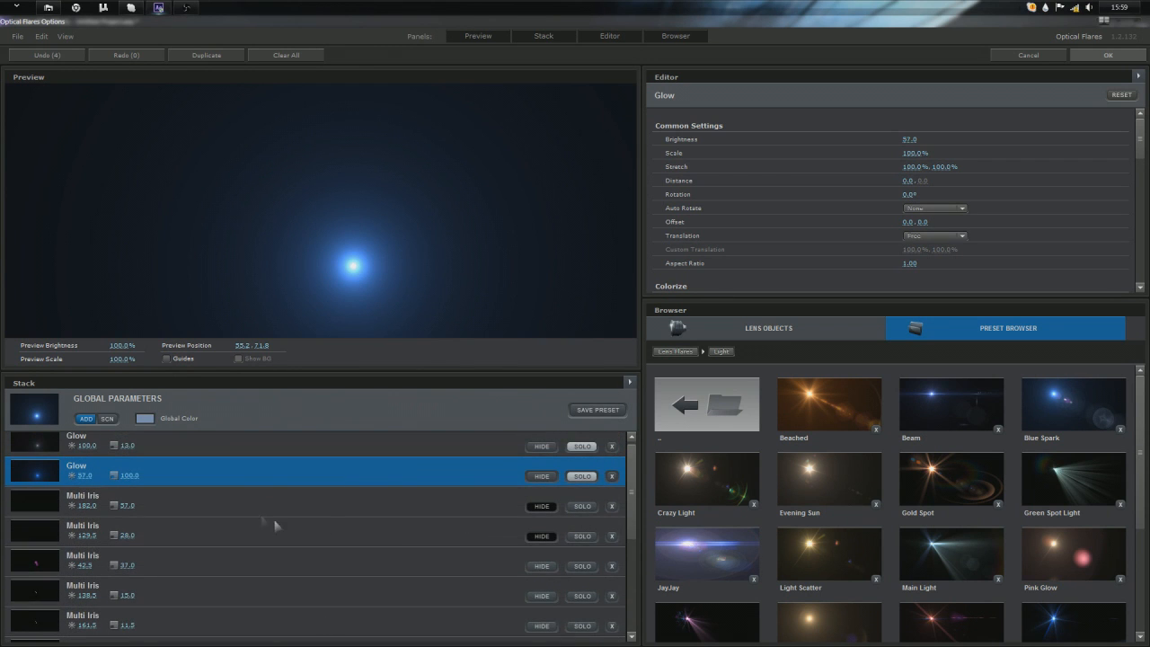
{"action": "left_click", "coordinate": [314, 456]}
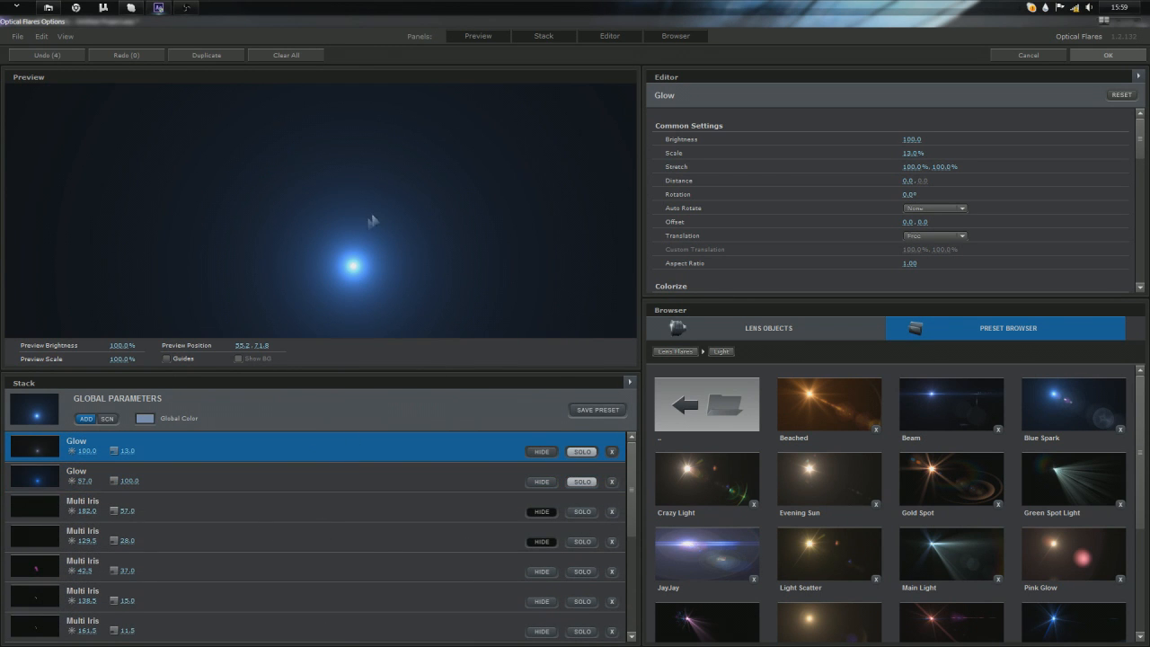
{"action": "left_click_drag", "start_coordinate": [373, 220], "coordinate": [321, 174]}
{"action": "left_click", "coordinate": [1107, 55]}
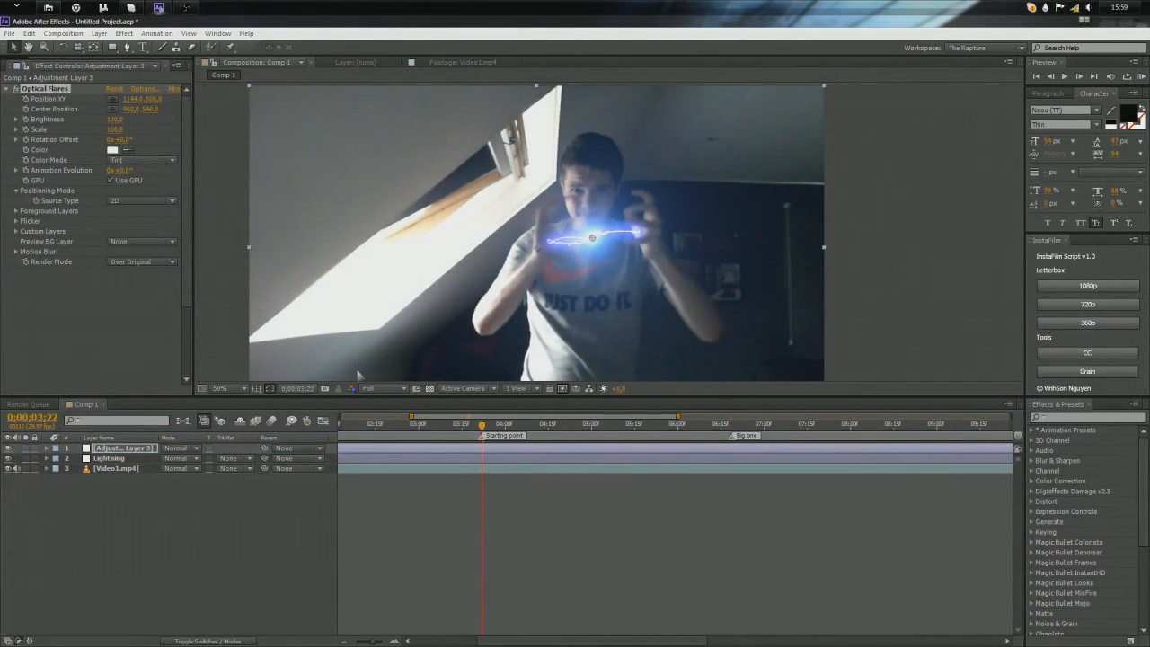
{"action": "scroll", "coordinate": [530, 322], "scroll_direction": "up", "scroll_amount": 4}
{"action": "scroll", "coordinate": [563, 261], "scroll_direction": "down", "scroll_amount": 2}
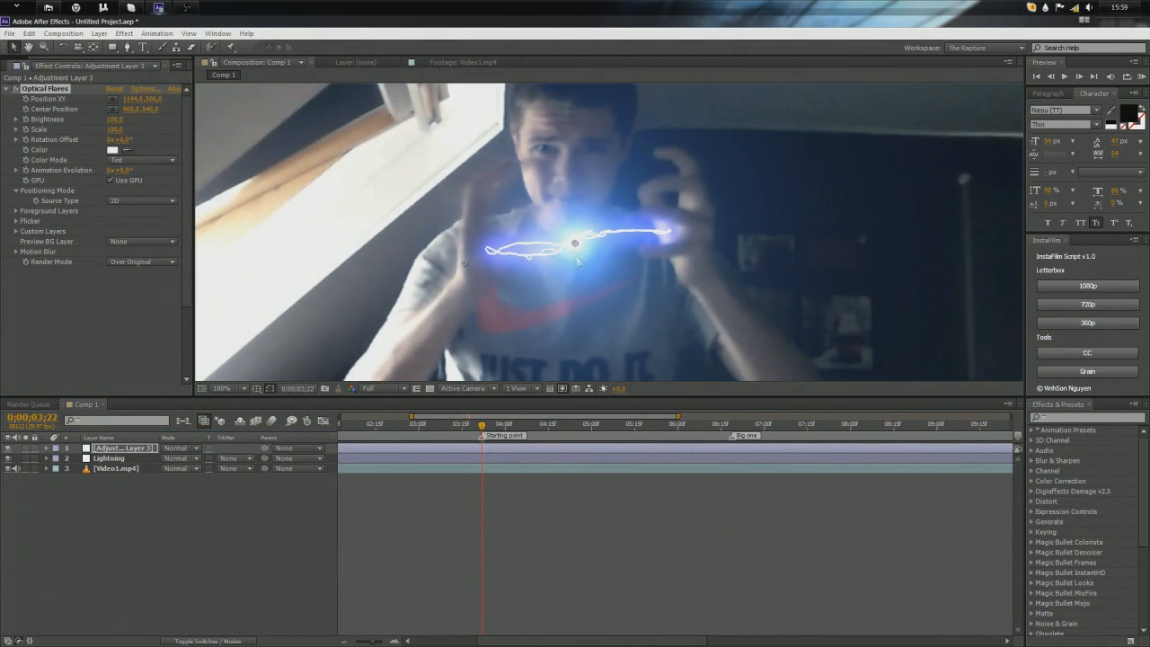
{"action": "scroll", "coordinate": [576, 255], "scroll_direction": "down", "scroll_amount": 2}
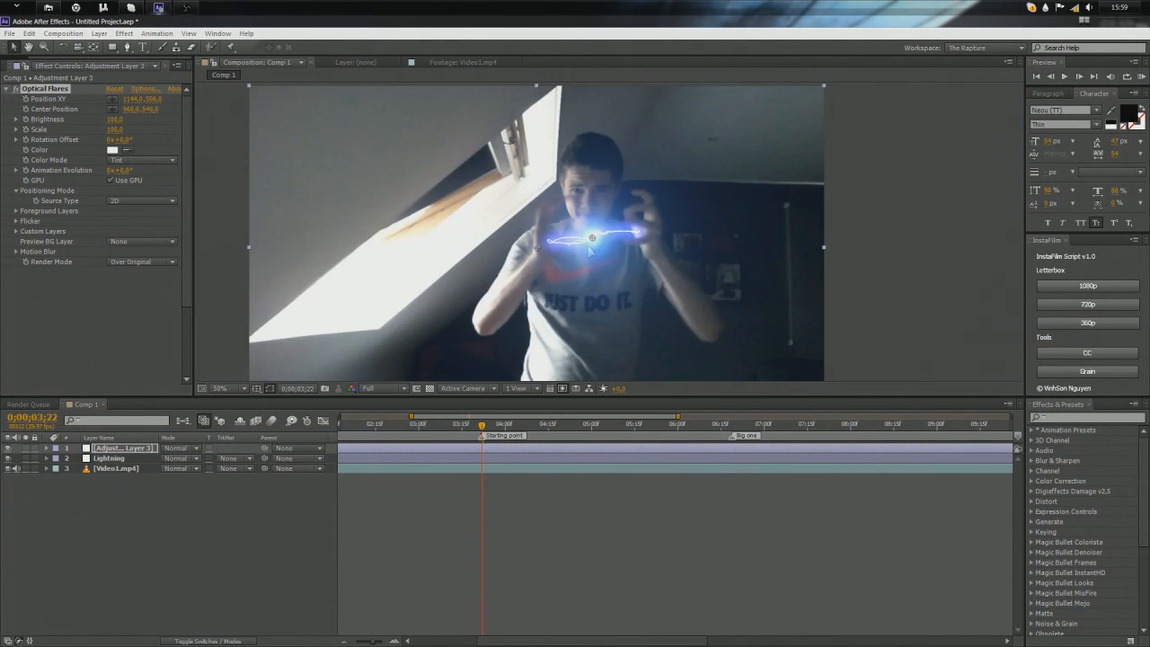
Step: Reopen the Optical Flares options and look through the Motion Graphics presets
{"action": "left_click", "coordinate": [151, 89]}
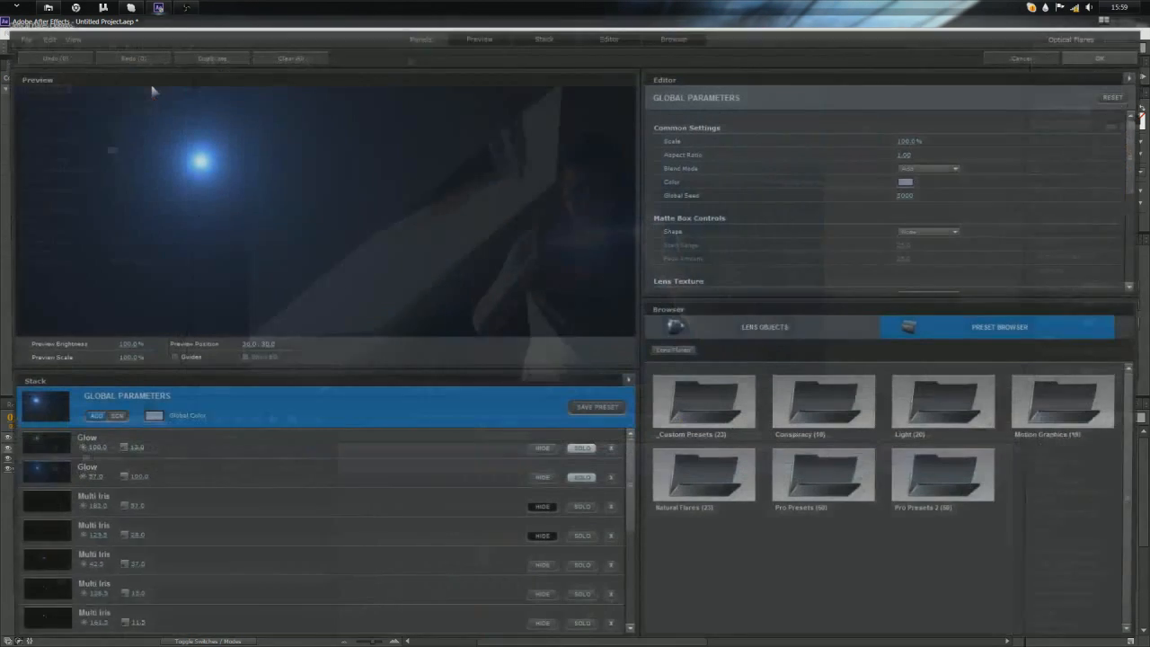
{"action": "double_click", "coordinate": [1046, 409]}
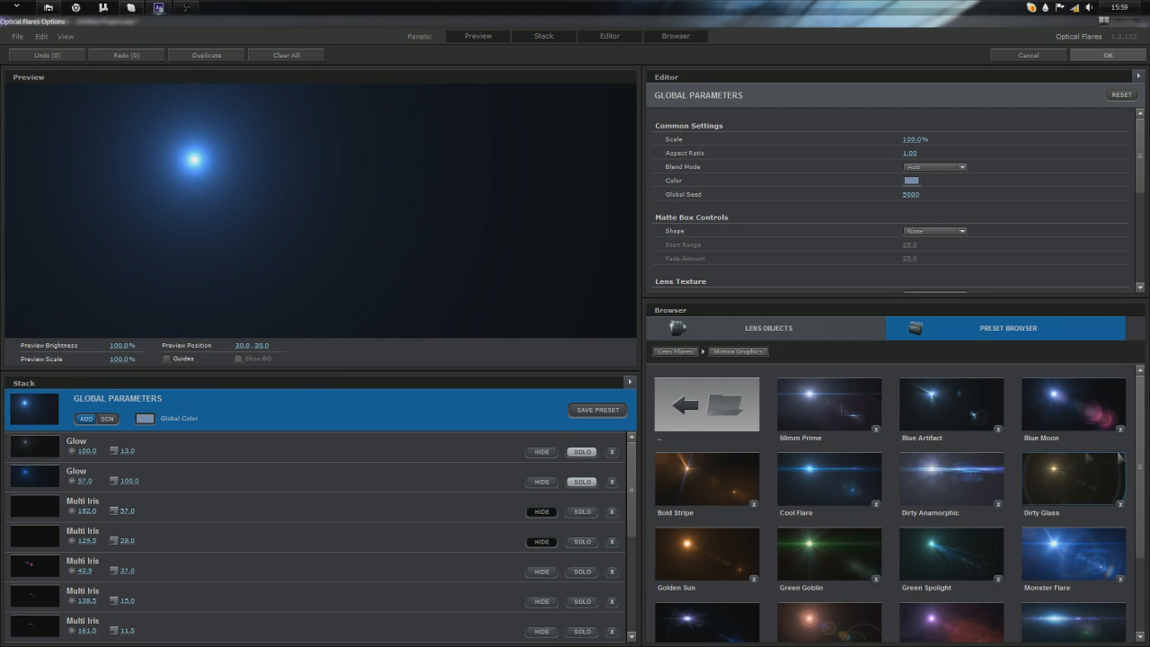
{"action": "left_click_drag", "start_coordinate": [1140, 448], "coordinate": [1147, 529]}
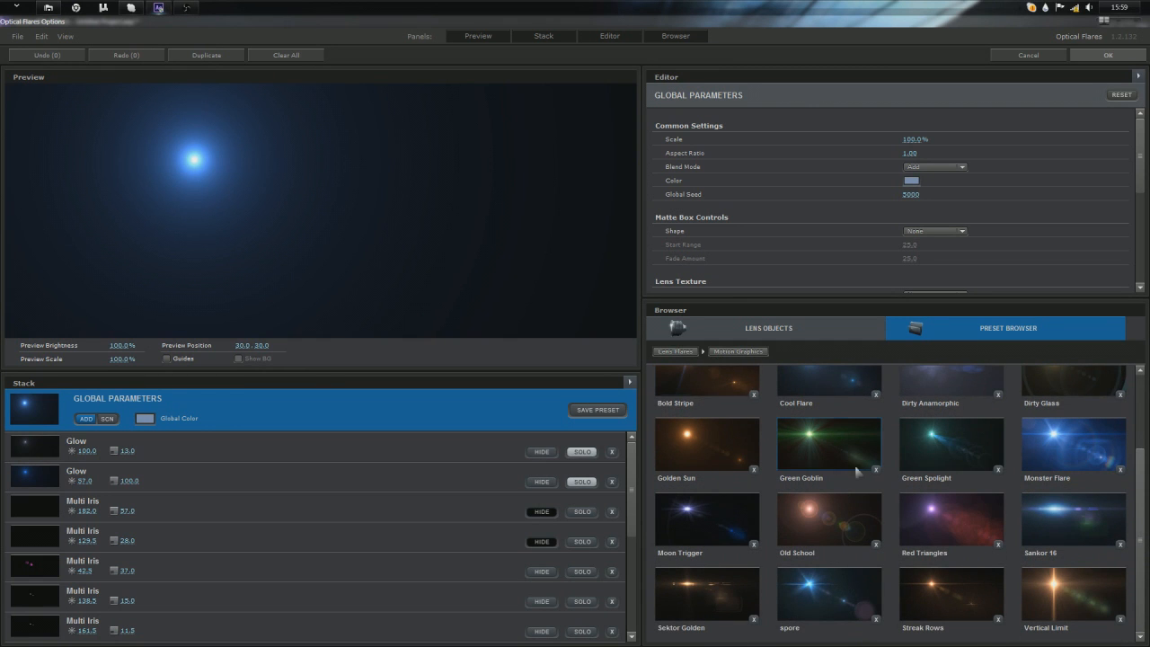
Step: Play the Lightning hands video from the video library and pause it at the flare around 00:18 for reference
{"action": "left_click", "coordinate": [48, 8]}
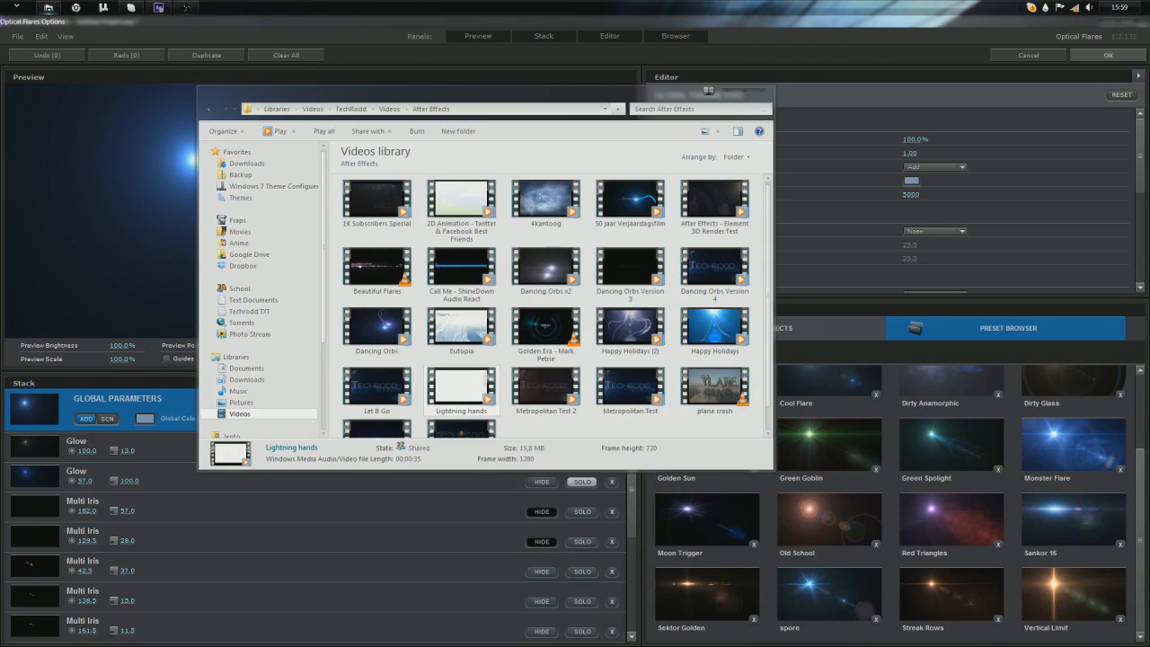
{"action": "double_click", "coordinate": [490, 378]}
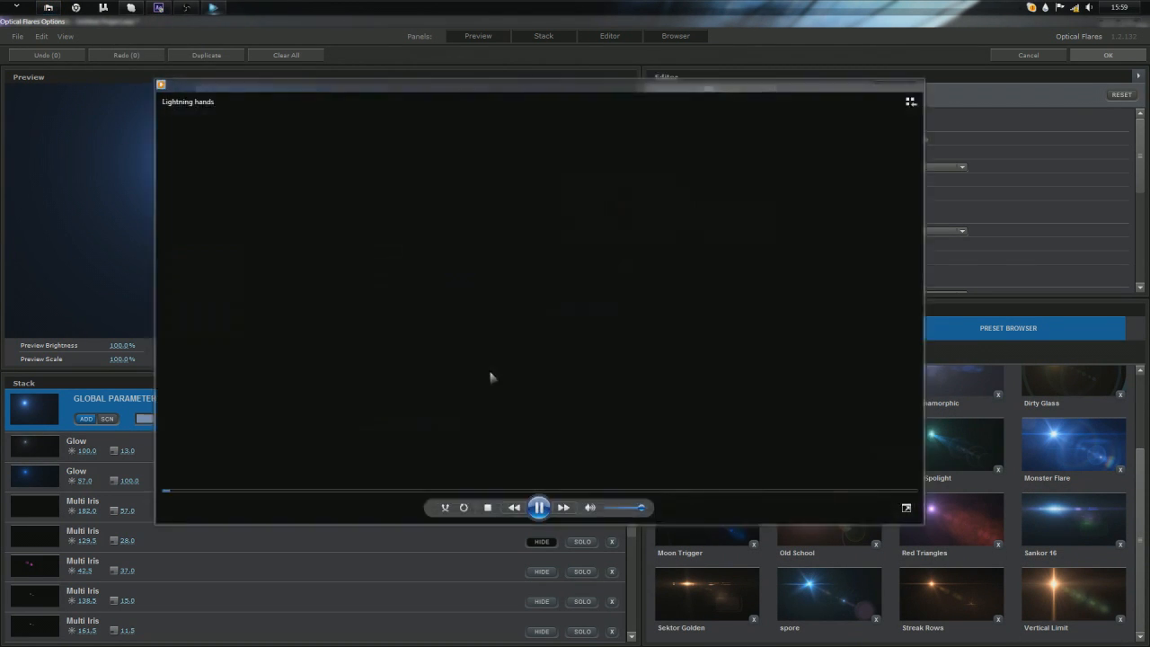
{"action": "left_click", "coordinate": [540, 491]}
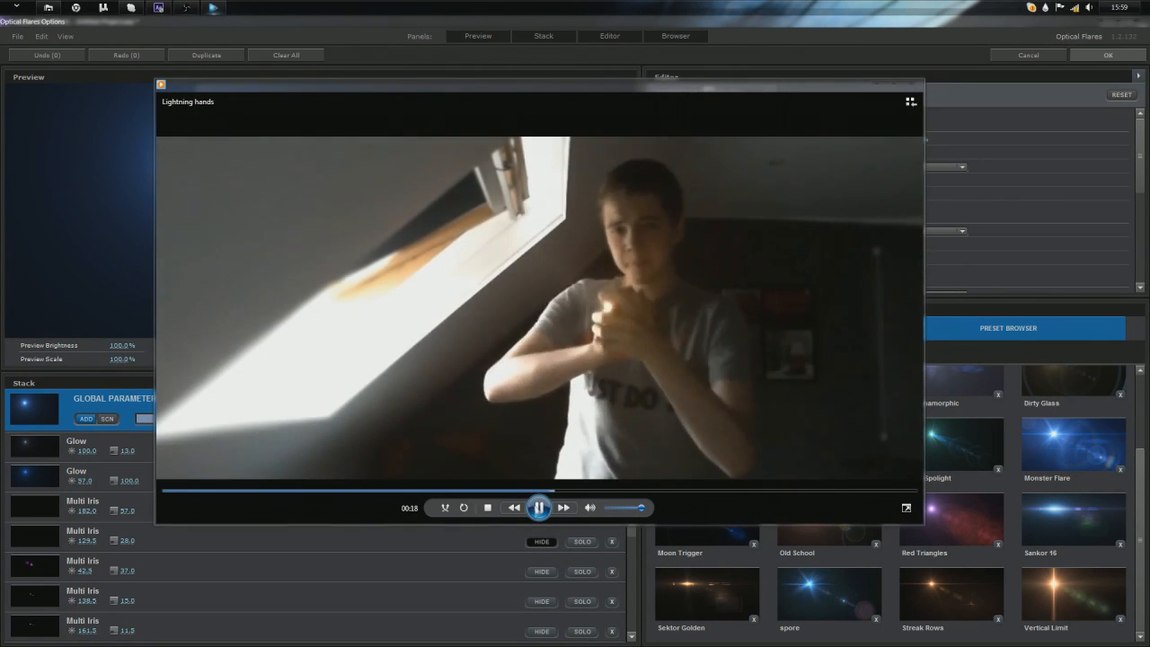
{"action": "left_click", "coordinate": [539, 507]}
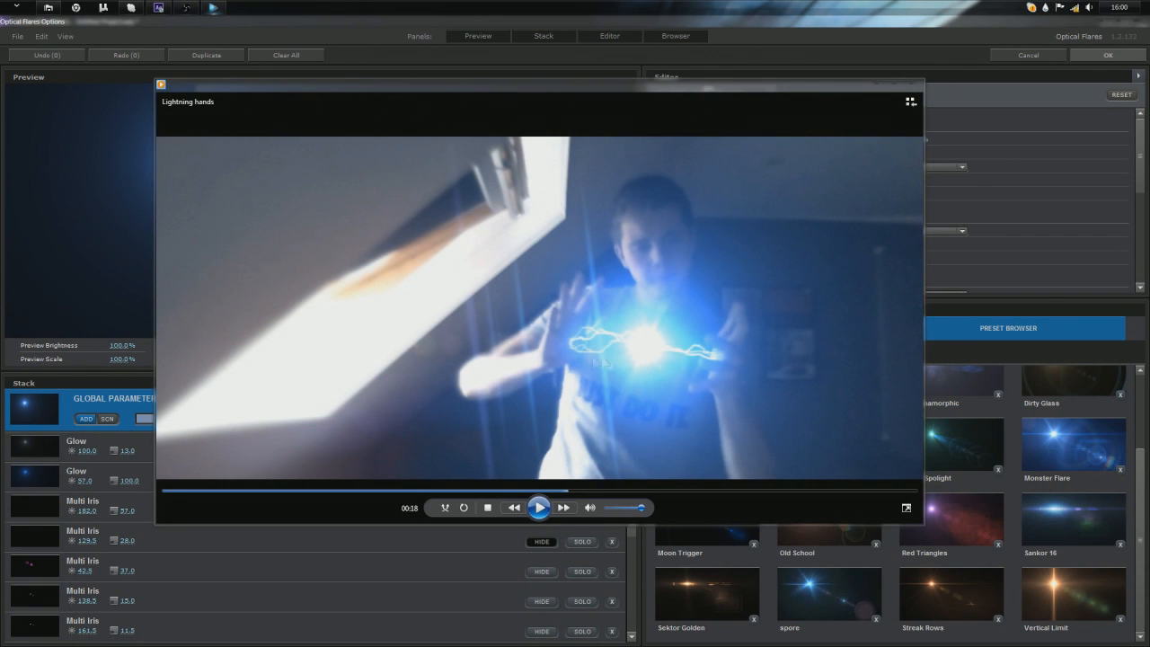
Step: Shrink the Lightning hands player window and move it out of the way
{"action": "left_click_drag", "start_coordinate": [489, 89], "coordinate": [290, 159]}
{"action": "left_click_drag", "start_coordinate": [727, 146], "coordinate": [246, 393]}
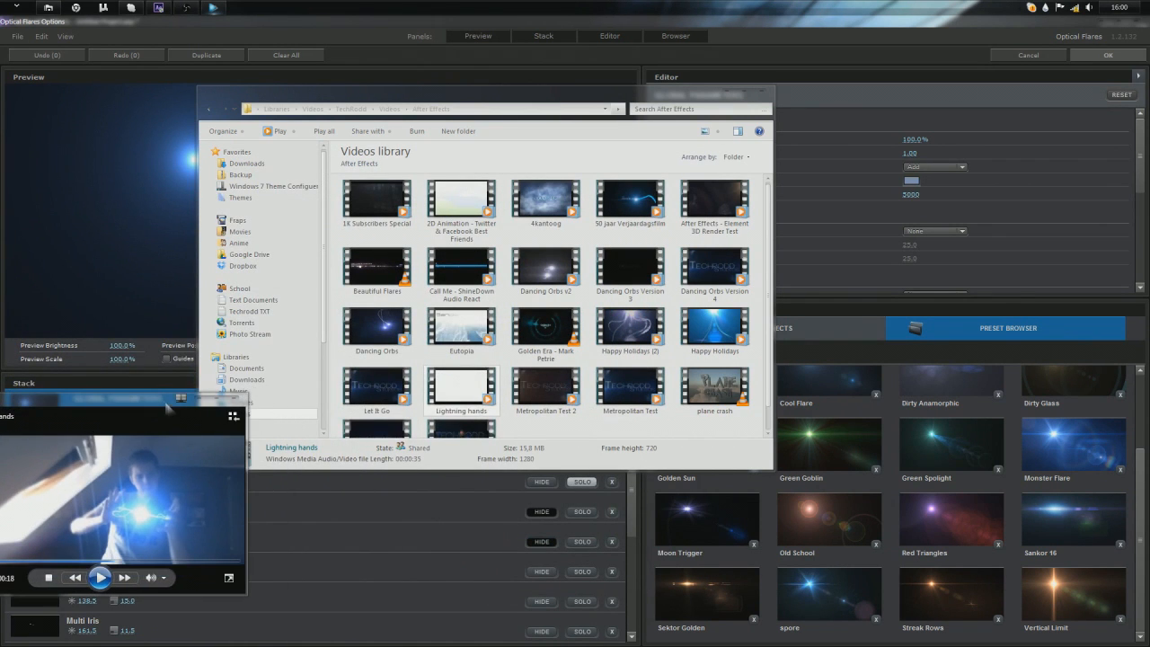
{"action": "left_click_drag", "start_coordinate": [167, 406], "coordinate": [423, 284]}
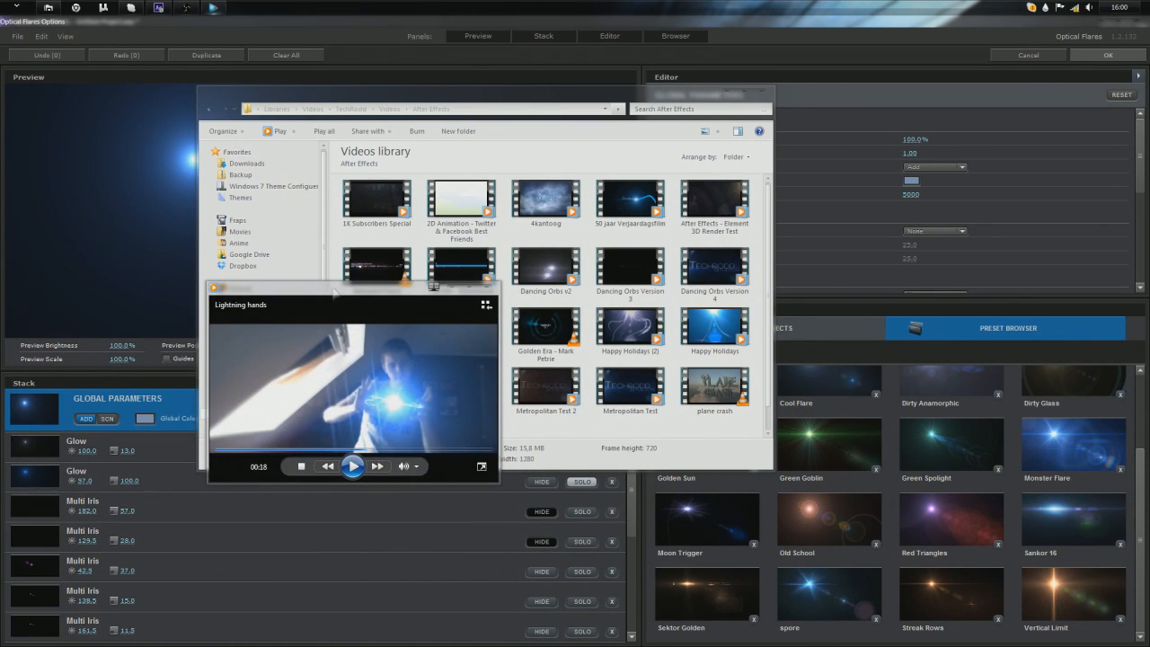
{"action": "left_click_drag", "start_coordinate": [334, 294], "coordinate": [0, 287]}
Step: Put away the video library window and return to the Motion Graphics flare presets
{"action": "left_click", "coordinate": [641, 212]}
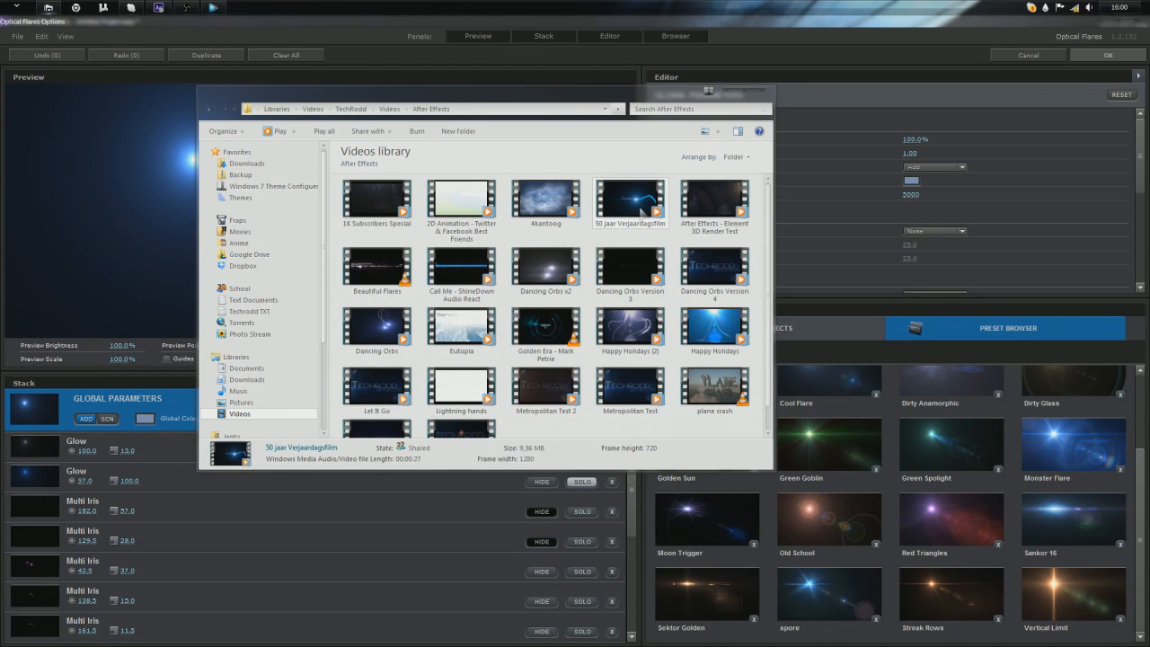
{"action": "left_click", "coordinate": [625, 340]}
{"action": "scroll", "coordinate": [626, 341], "scroll_direction": "down", "scroll_amount": 1}
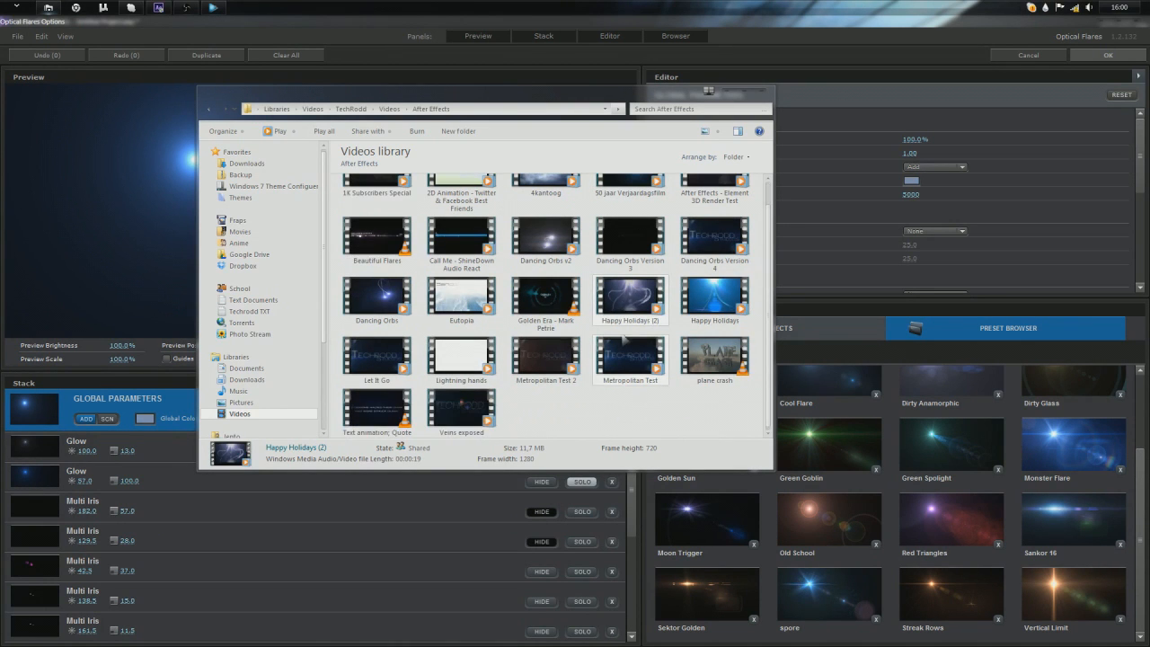
{"action": "left_click", "coordinate": [733, 96]}
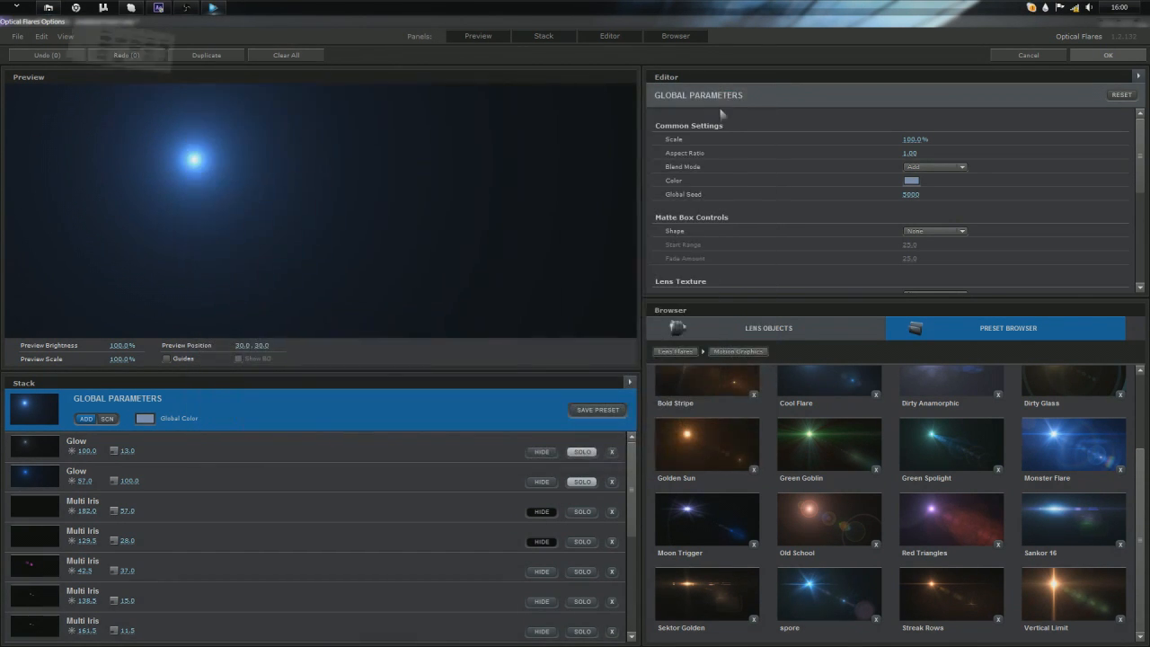
{"action": "scroll", "coordinate": [1141, 505], "scroll_direction": "up", "scroll_amount": 3}
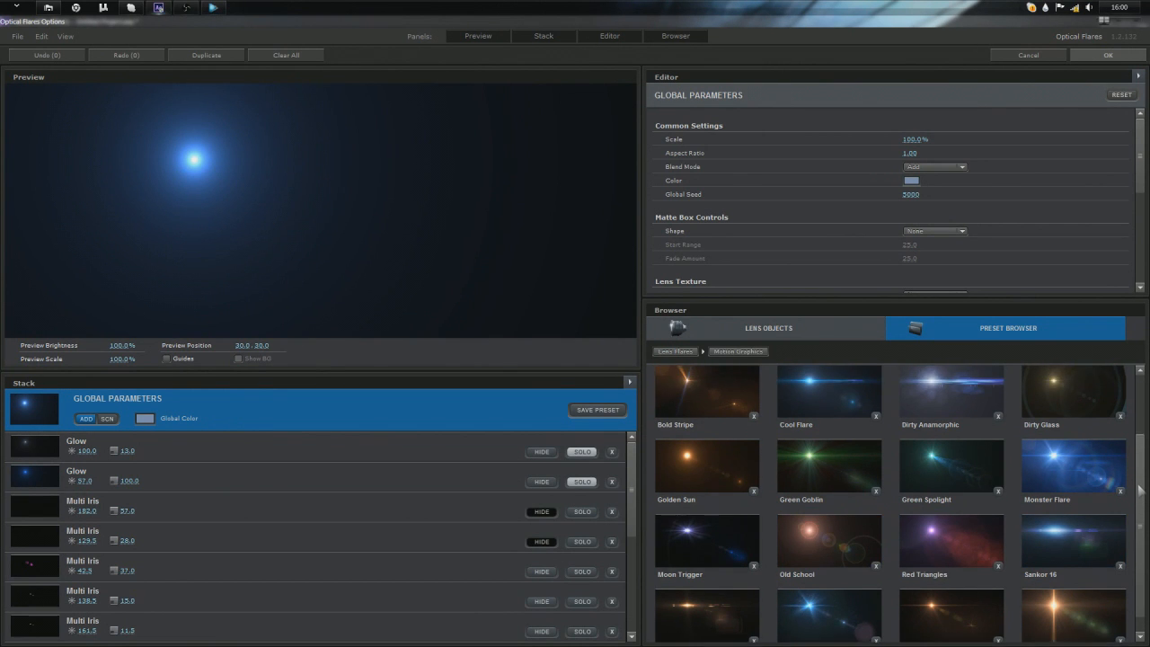
Step: Look through the Pro Presets 2 flares and add the Cross Color preset to the current flare
{"action": "left_click", "coordinate": [716, 411]}
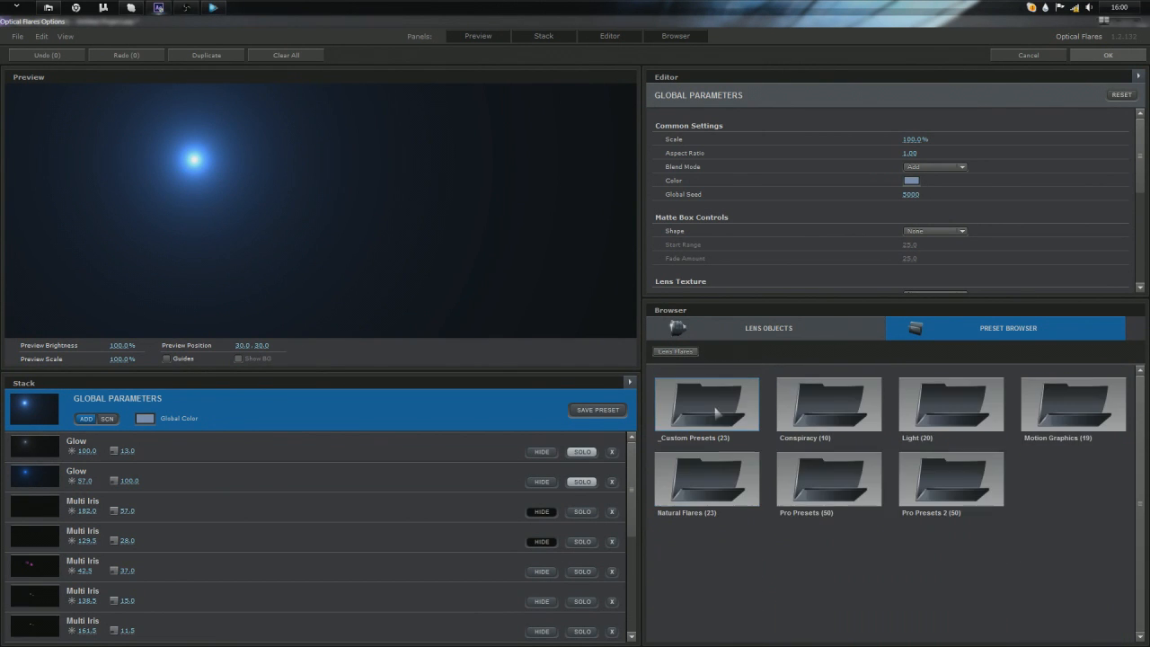
{"action": "left_click", "coordinate": [950, 479]}
{"action": "scroll", "coordinate": [1128, 456], "scroll_direction": "down", "scroll_amount": 4}
{"action": "scroll", "coordinate": [1132, 431], "scroll_direction": "up", "scroll_amount": 3}
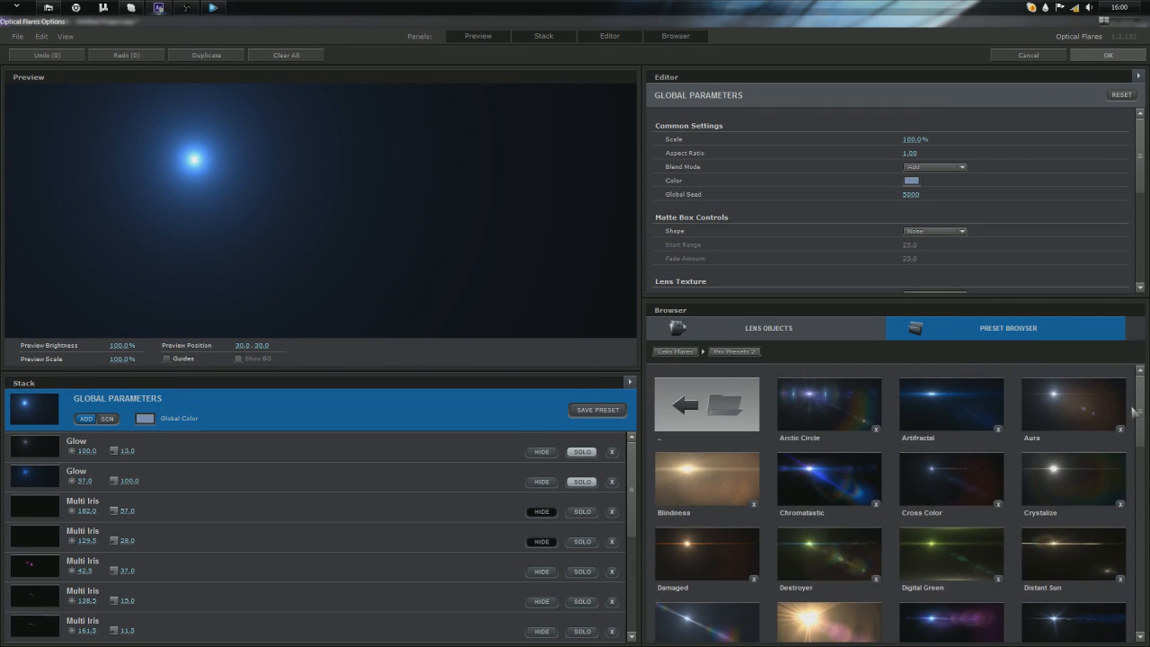
{"action": "left_click_drag", "start_coordinate": [1133, 411], "coordinate": [1116, 608]}
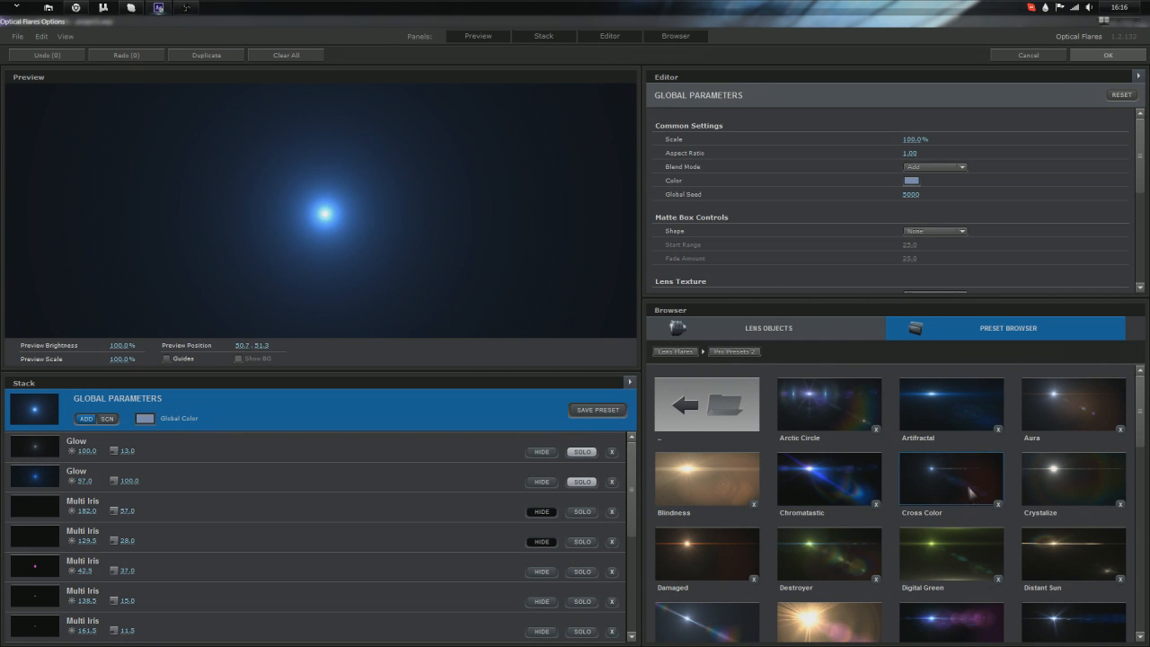
{"action": "left_click", "coordinate": [673, 389]}
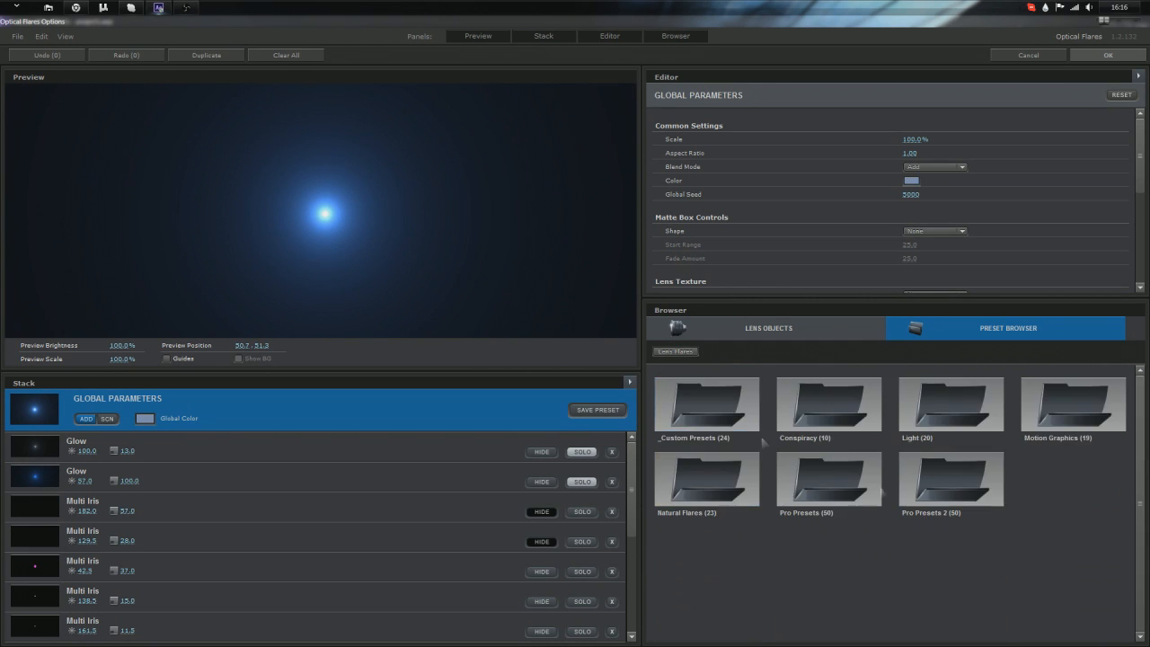
{"action": "double_click", "coordinate": [959, 485]}
{"action": "right_click", "coordinate": [961, 486]}
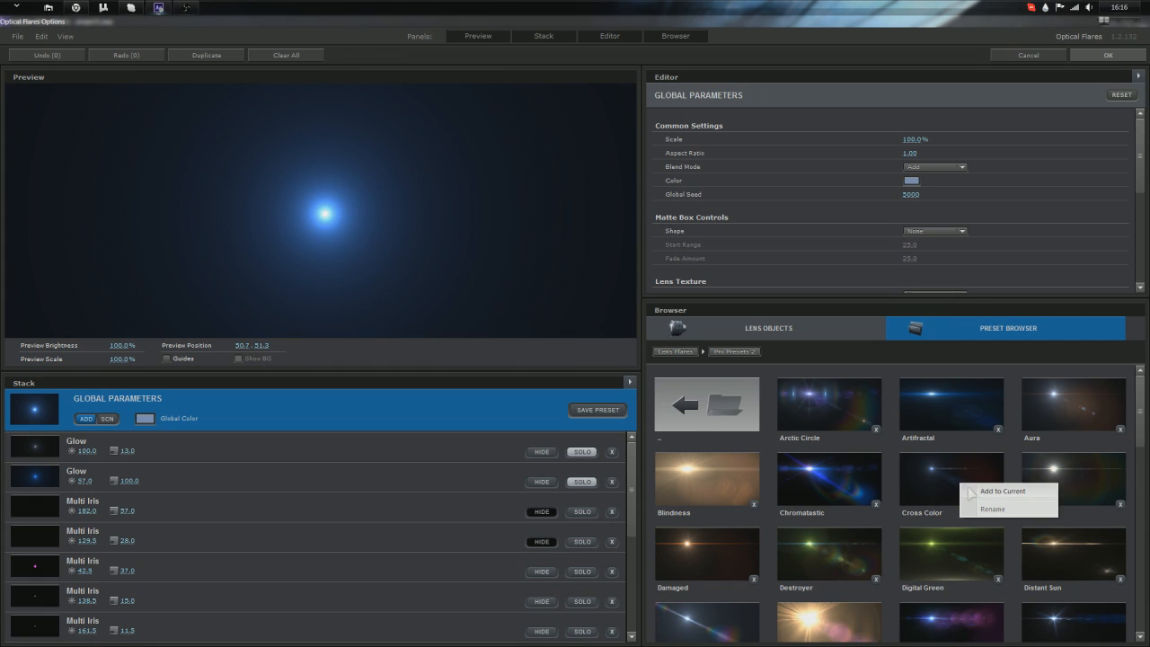
{"action": "left_click", "coordinate": [985, 494]}
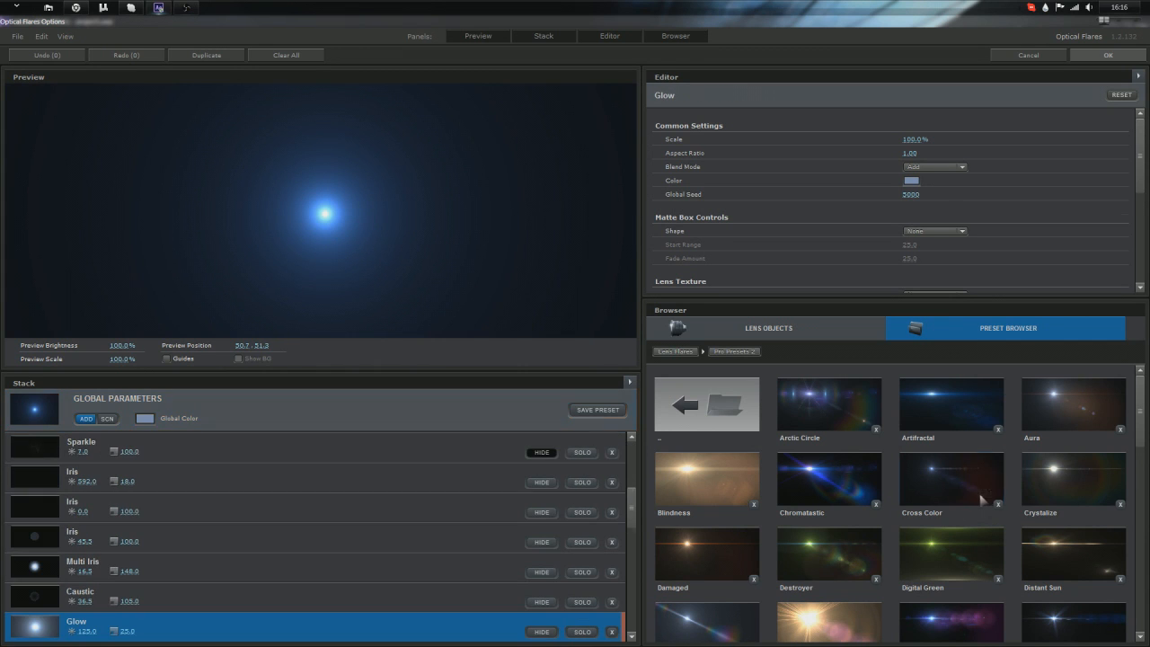
Step: Reposition the flare in the preview and turn off solo for the first two Glow elements in the stack
{"action": "left_click_drag", "start_coordinate": [392, 270], "coordinate": [446, 185]}
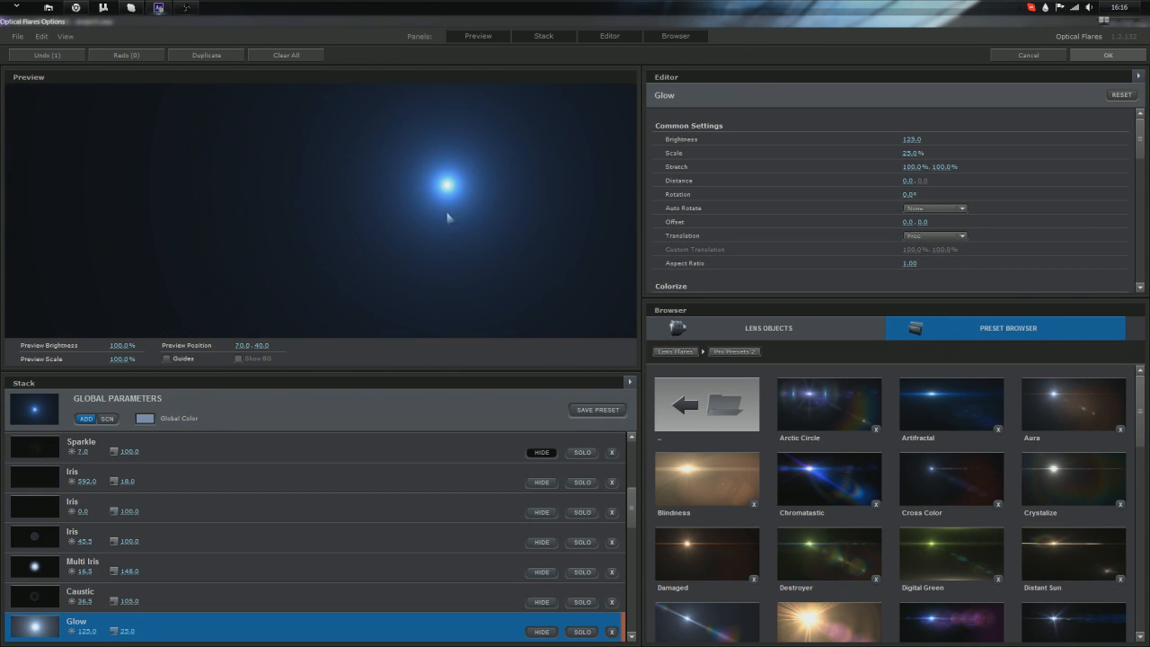
{"action": "scroll", "coordinate": [635, 508], "scroll_direction": "up", "scroll_amount": 5}
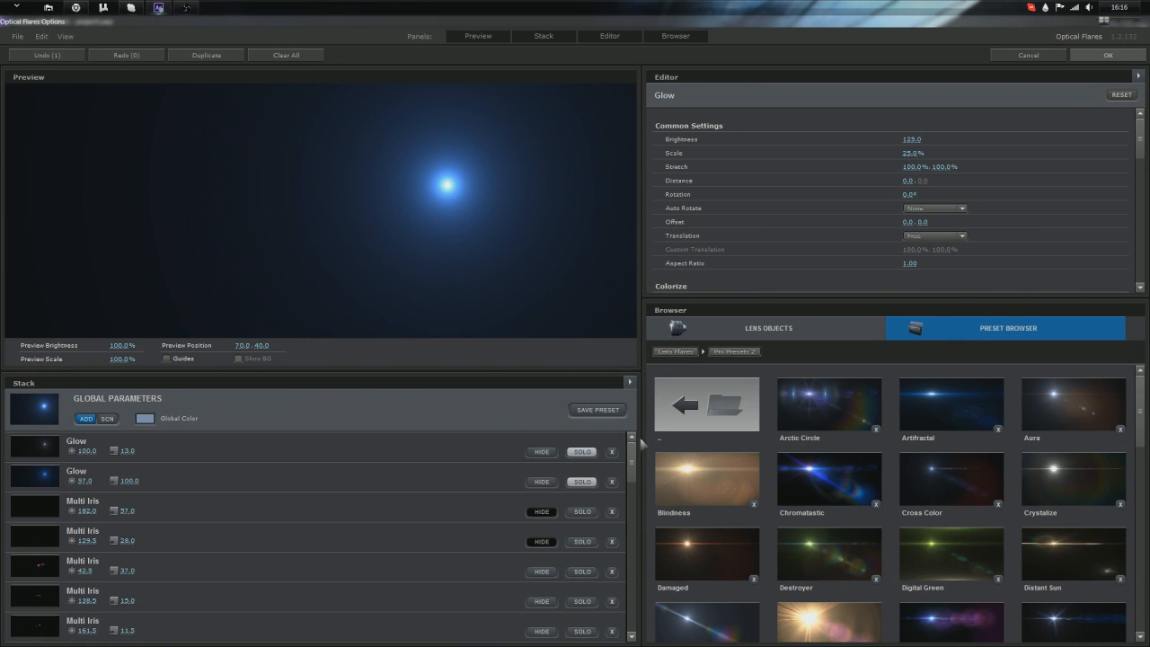
{"action": "left_click", "coordinate": [582, 482]}
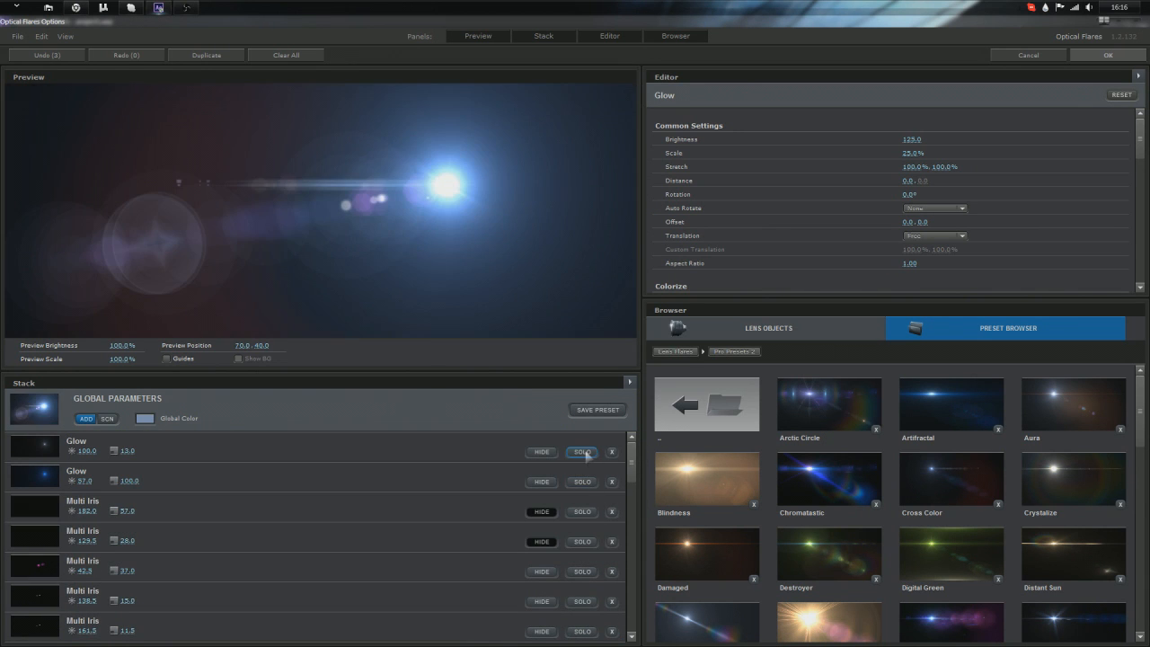
Step: Delete the old flare's elements below its two Glows, such as Multi Iris, Shimmer, Sparkle, Iris and Caustic, keeping the Glow with brightness 125
{"action": "left_click", "coordinate": [612, 511]}
{"action": "left_click", "coordinate": [612, 512]}
{"action": "left_click", "coordinate": [612, 511]}
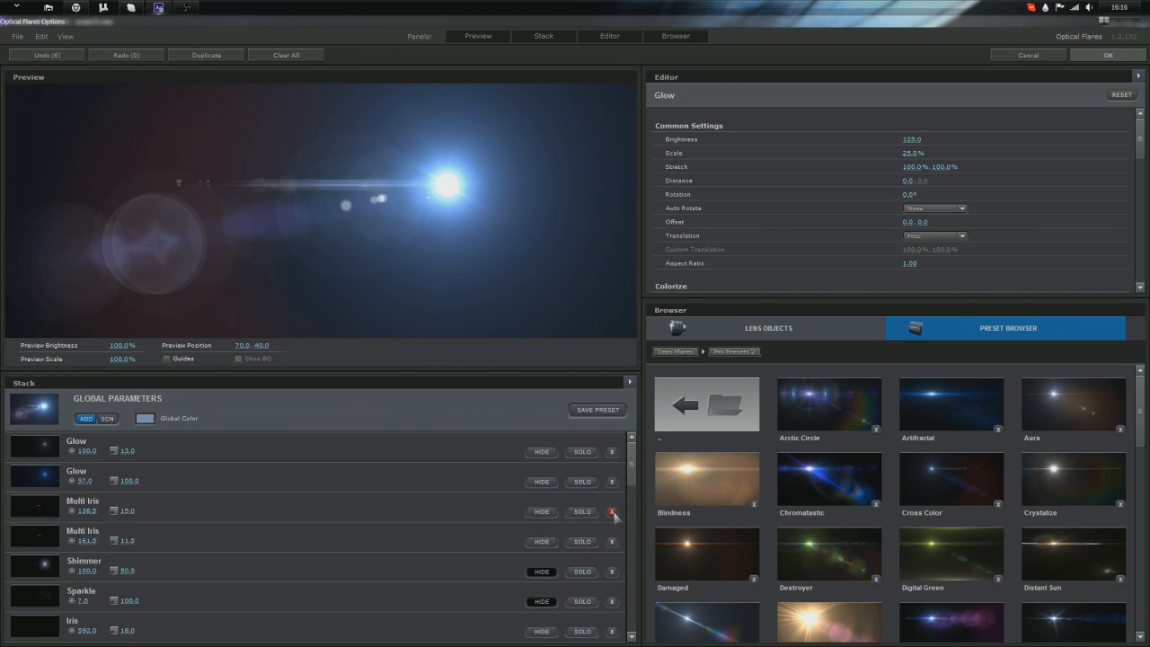
{"action": "left_click", "coordinate": [612, 511]}
{"action": "left_click", "coordinate": [612, 511]}
{"action": "left_click", "coordinate": [611, 511]}
{"action": "left_click", "coordinate": [612, 511]}
{"action": "left_click", "coordinate": [612, 511]}
{"action": "left_click", "coordinate": [612, 511]}
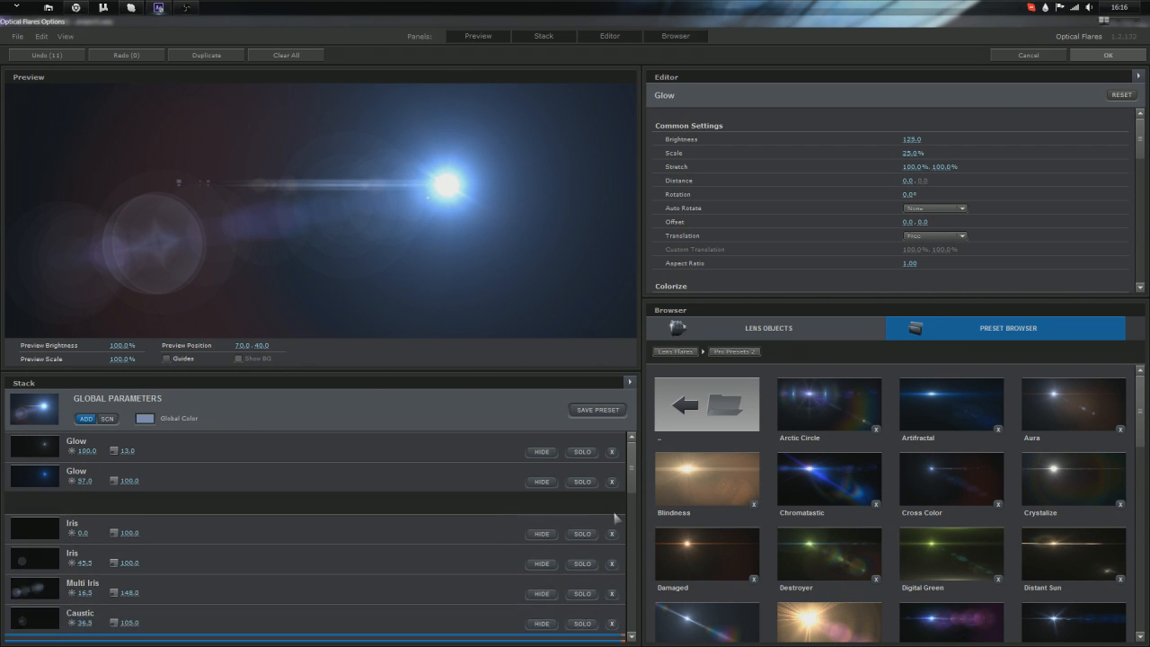
{"action": "left_click", "coordinate": [612, 511]}
{"action": "left_click", "coordinate": [612, 511]}
{"action": "left_click", "coordinate": [611, 511]}
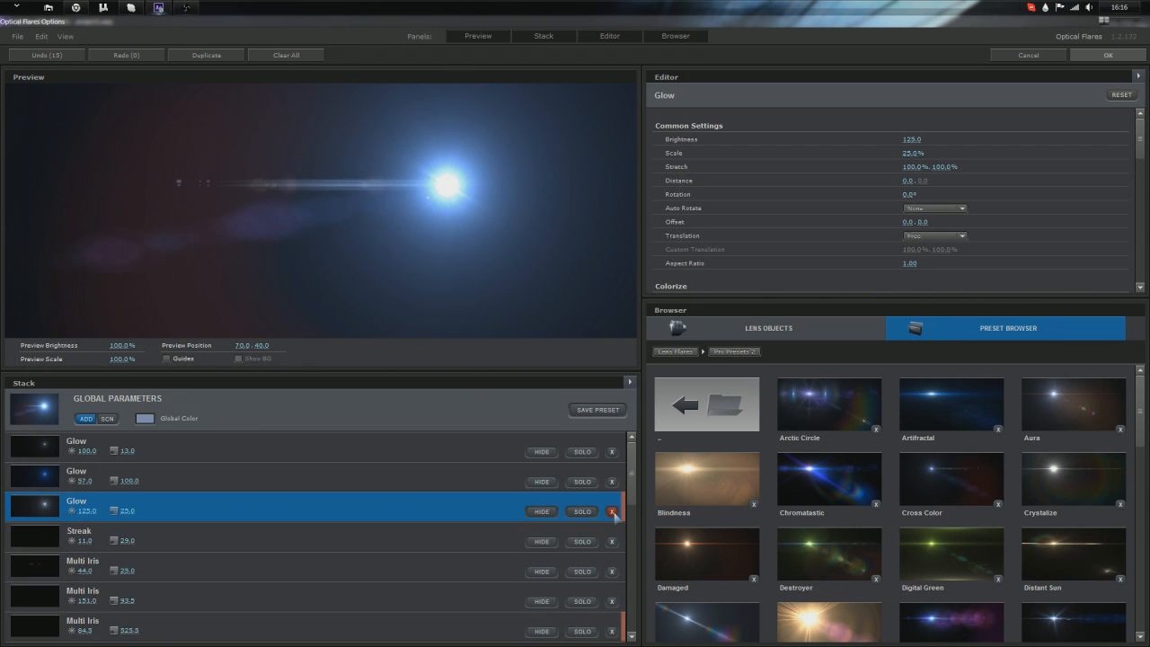
{"action": "left_click", "coordinate": [612, 511]}
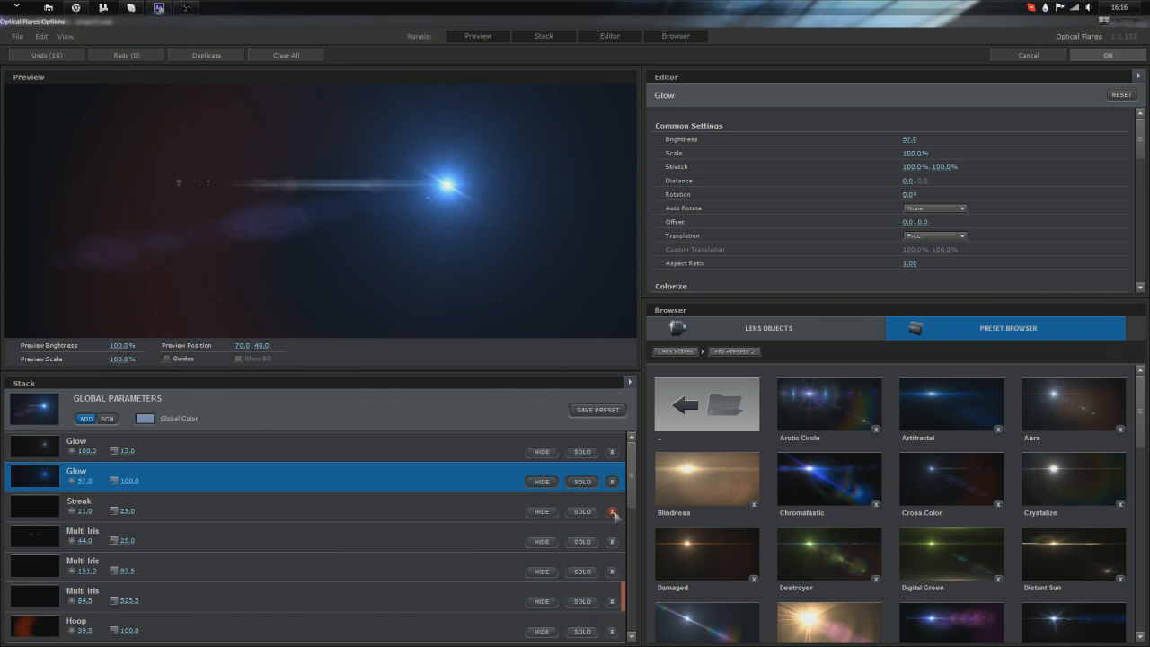
{"action": "key", "text": "ctrl+z"}
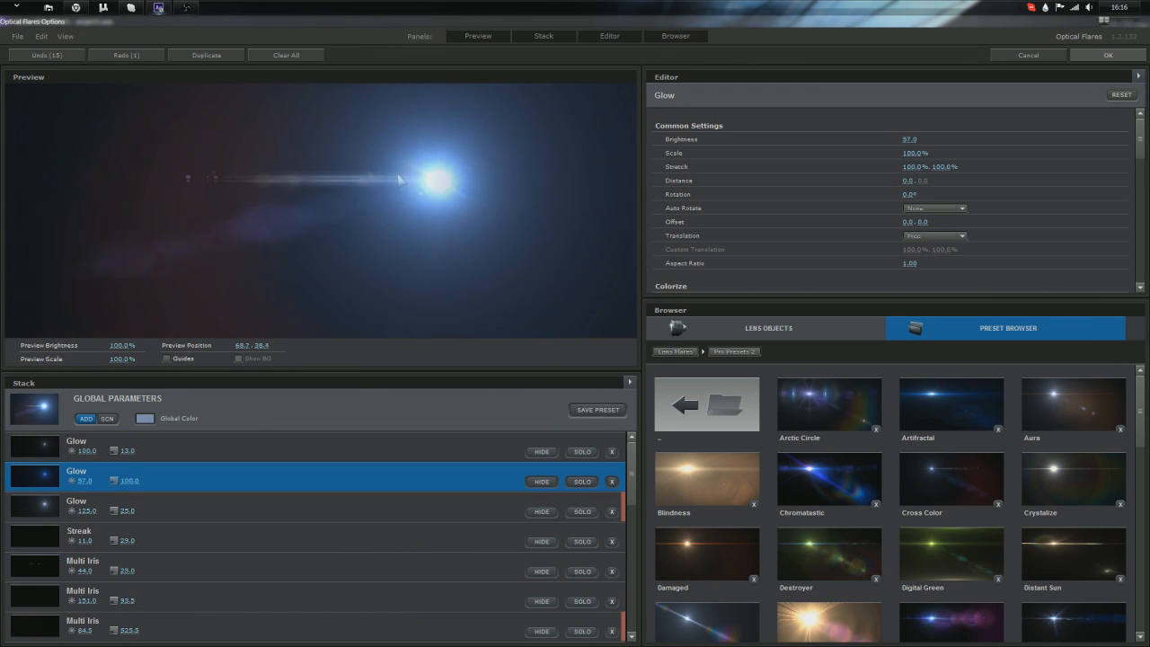
Step: Check the flare at other preview positions, lower the second Glow's brightness to about 46 and apply the flare options
{"action": "left_click", "coordinate": [245, 205]}
{"action": "left_click_drag", "start_coordinate": [244, 205], "coordinate": [487, 206]}
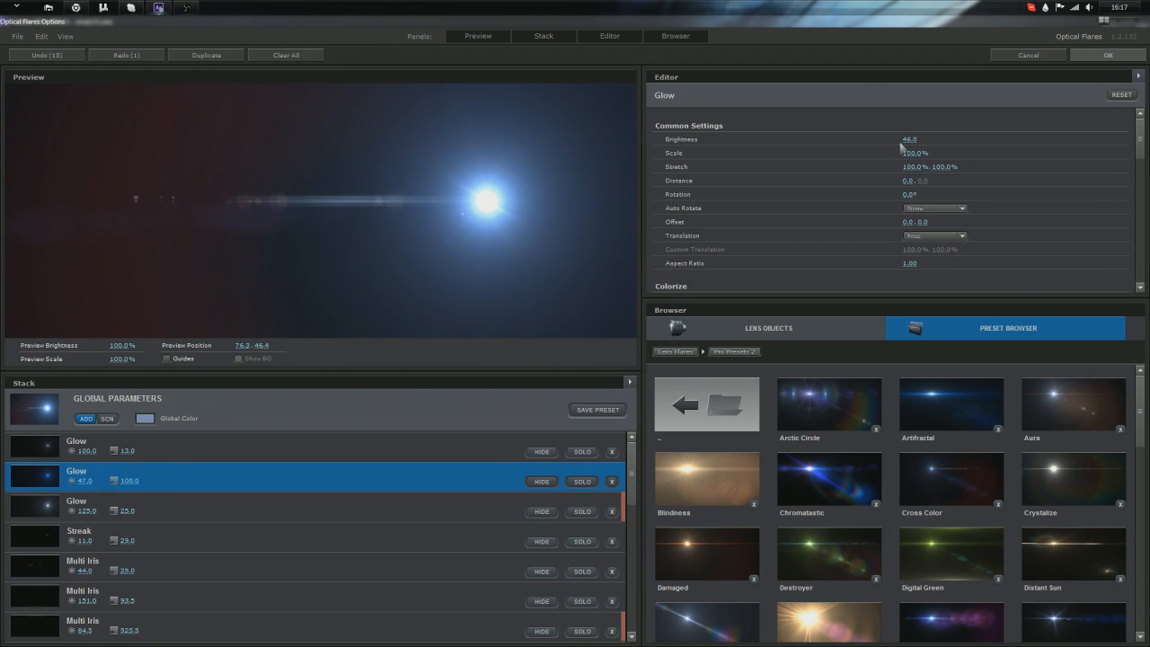
{"action": "left_click", "coordinate": [1108, 55]}
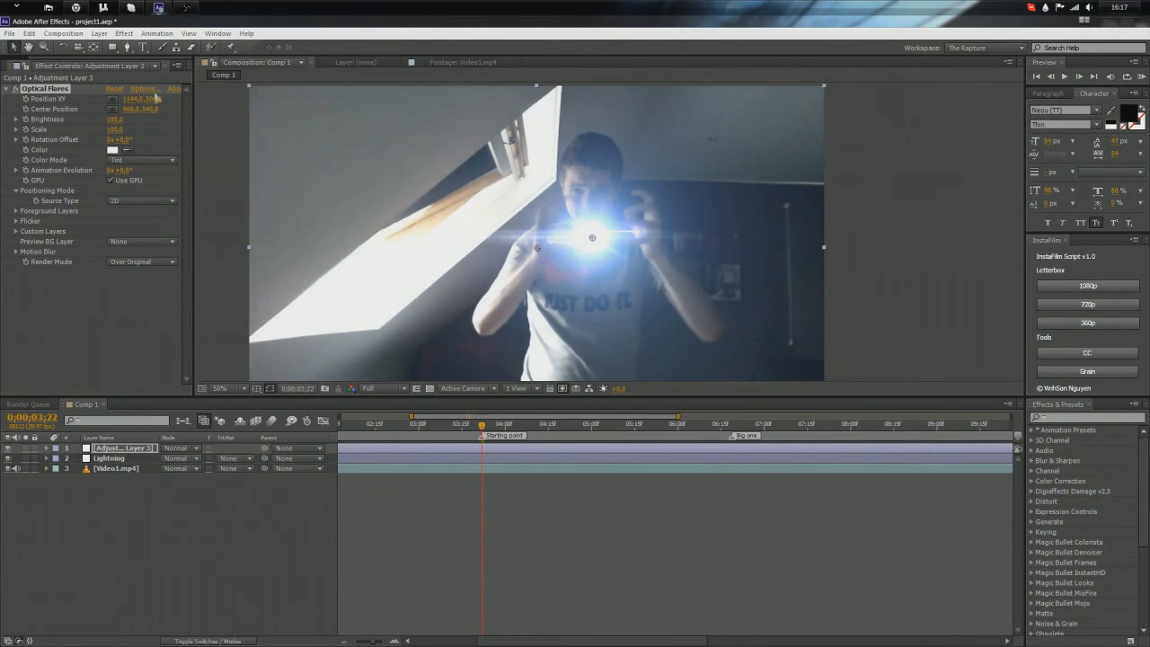
Step: Set the Optical Flares effect's Brightness to 75
{"action": "left_click", "coordinate": [139, 92]}
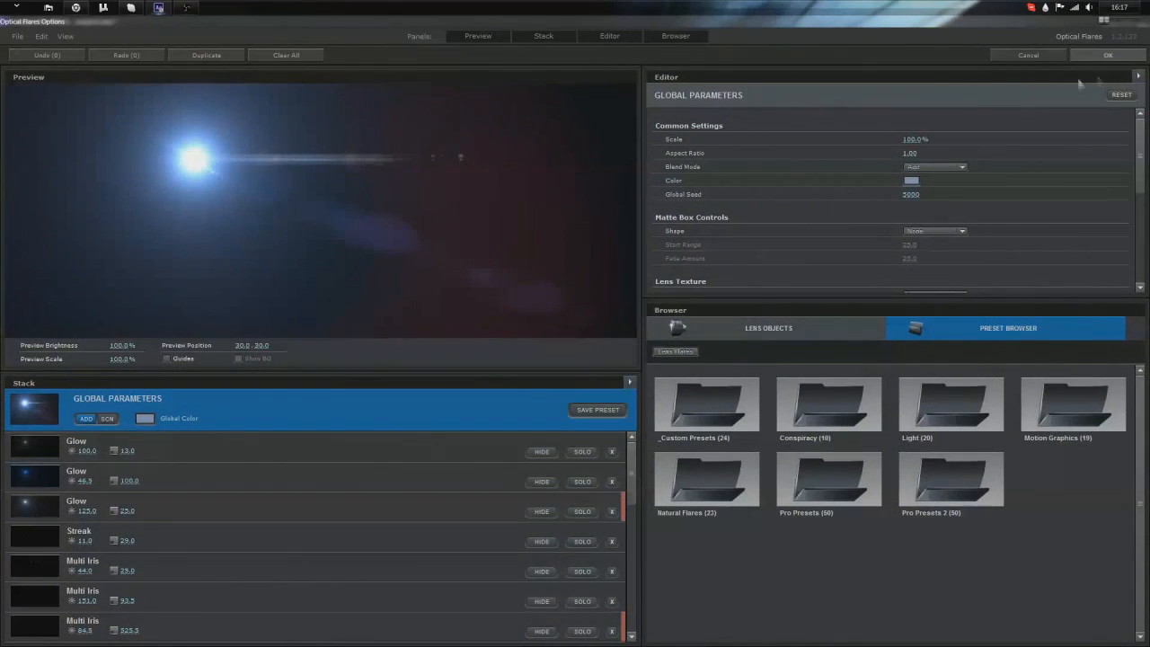
{"action": "left_click", "coordinate": [1104, 59]}
{"action": "left_click", "coordinate": [109, 119]}
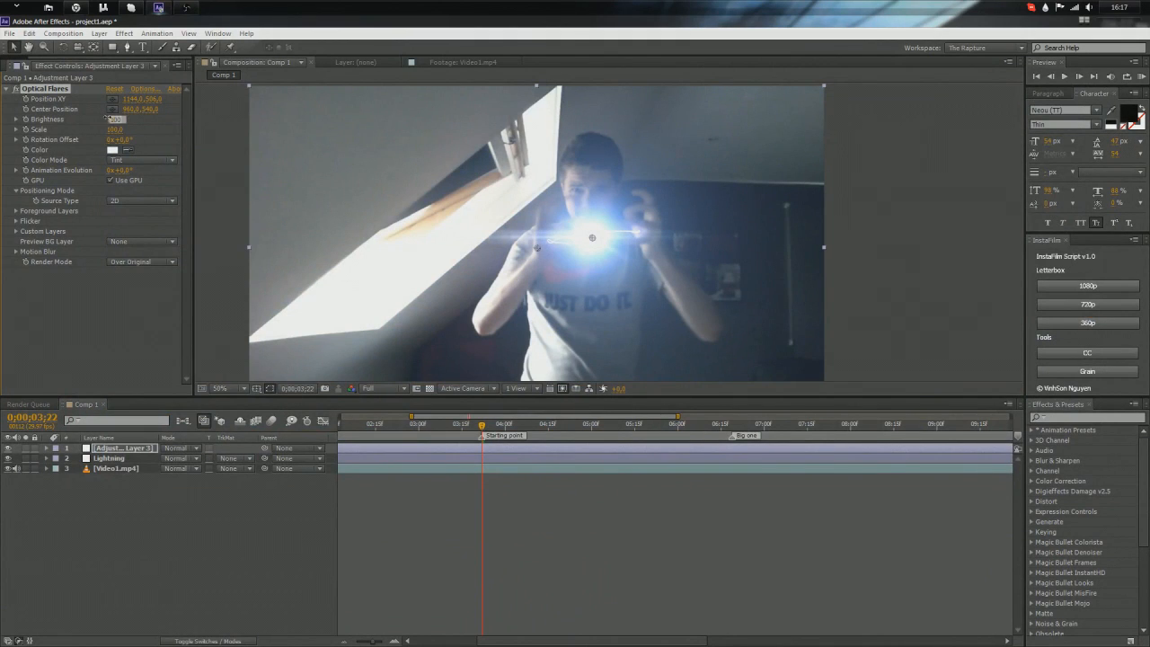
{"action": "type", "text": "75"}
{"action": "key", "text": "Return"}
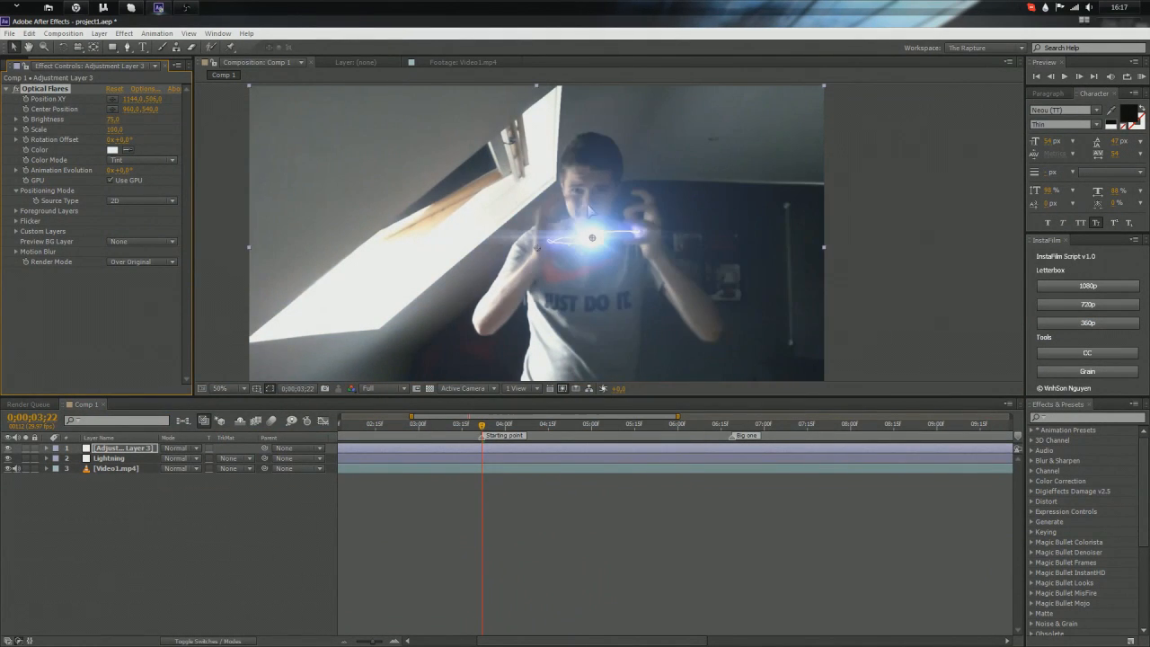
Step: Move the flare's center position onto the bright window area and set the Rotation Offset to 75°
{"action": "key", "text": "period"}
{"action": "key", "text": "comma"}
{"action": "left_click_drag", "start_coordinate": [539, 252], "coordinate": [430, 277]}
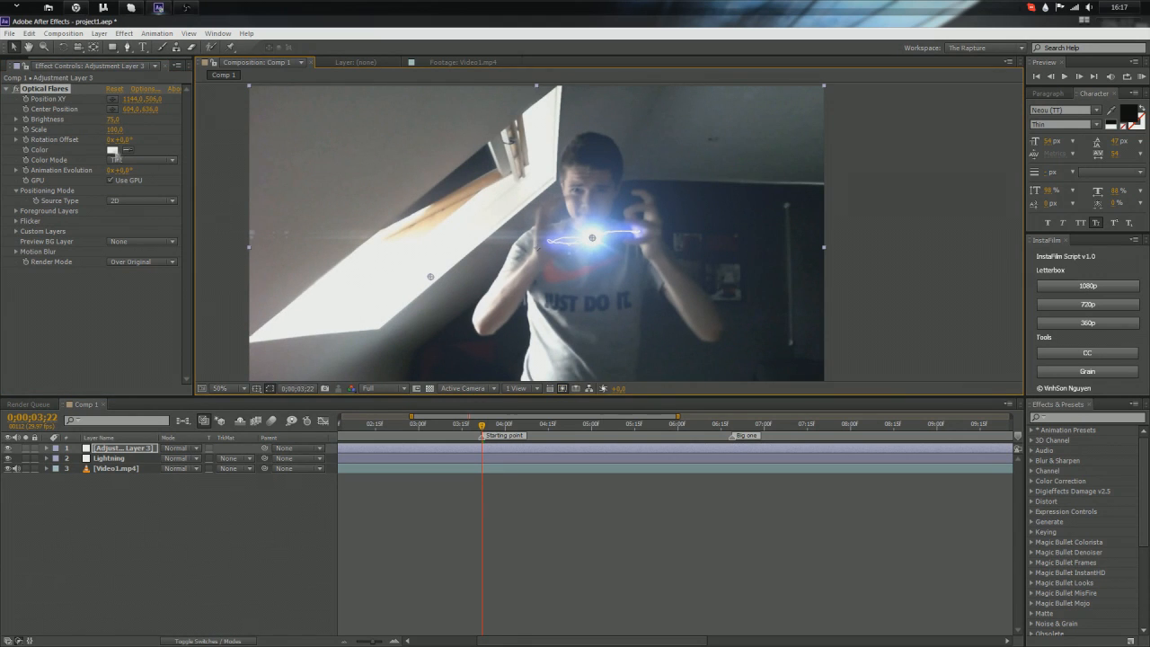
{"action": "left_click_drag", "start_coordinate": [126, 140], "coordinate": [171, 144]}
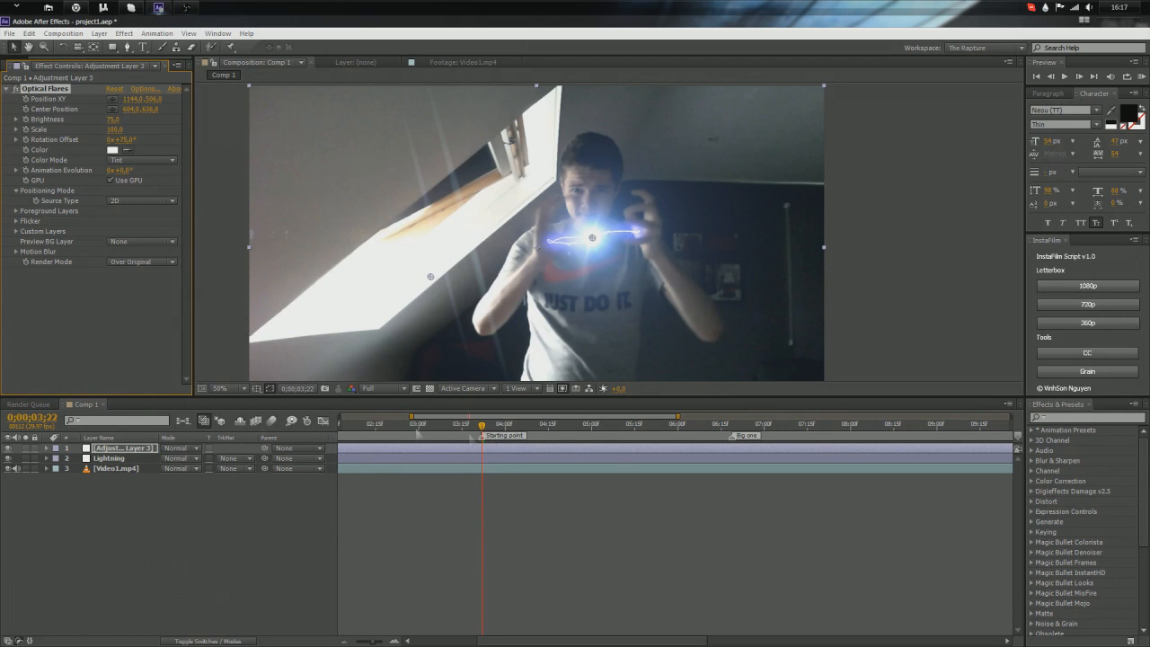
Step: Rename the adjustment layer holding the flare as OF
{"action": "left_click", "coordinate": [103, 448]}
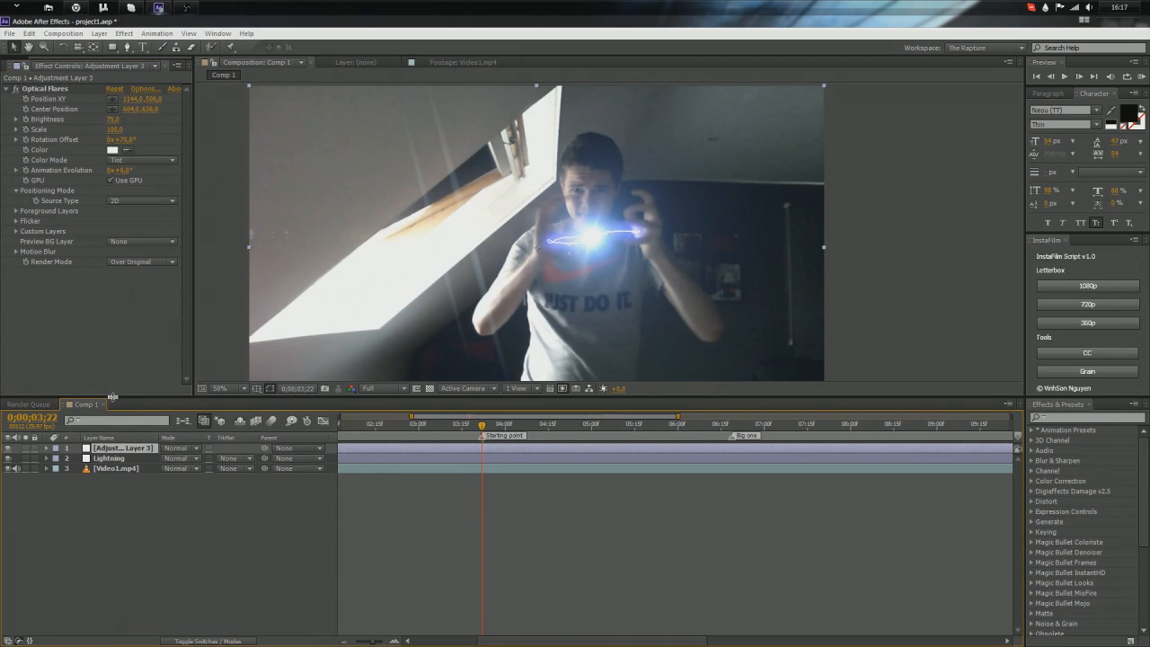
{"action": "right_click", "coordinate": [119, 442]}
{"action": "left_click", "coordinate": [192, 633]}
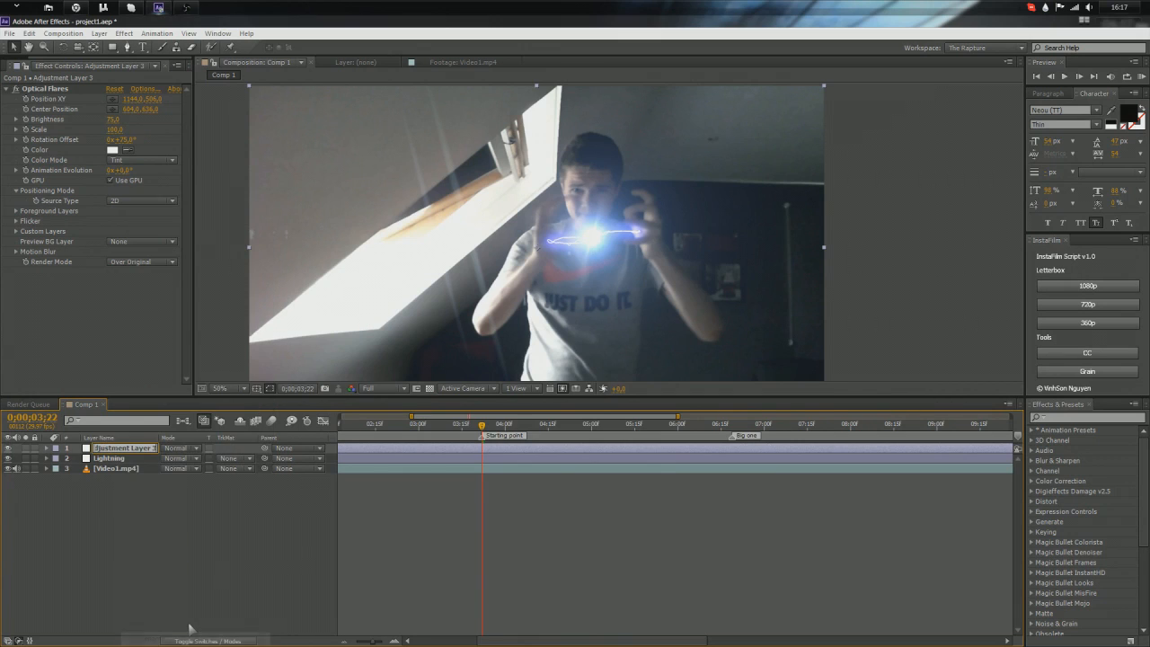
{"action": "type", "text": "OF"}
{"action": "key", "text": "Return"}
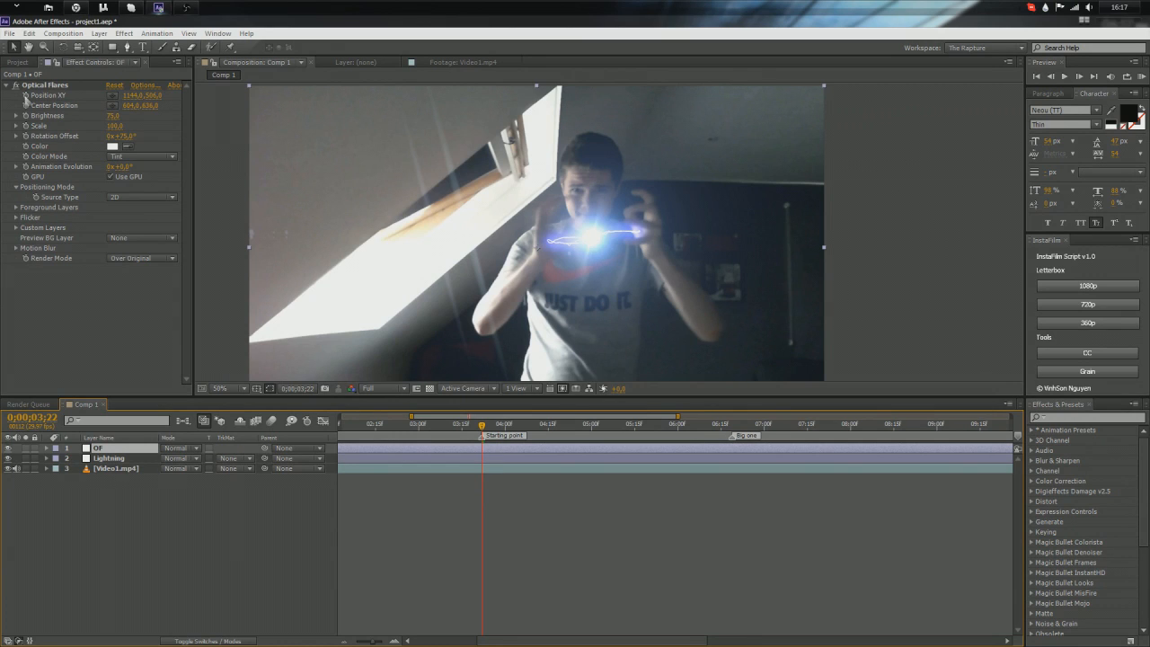
Step: Nudge the flare's center position, keyframe Position XY, Brightness and Rotation Offset at 0;00;03;22, and reveal the OF layer's keyframes
{"action": "left_click", "coordinate": [25, 95]}
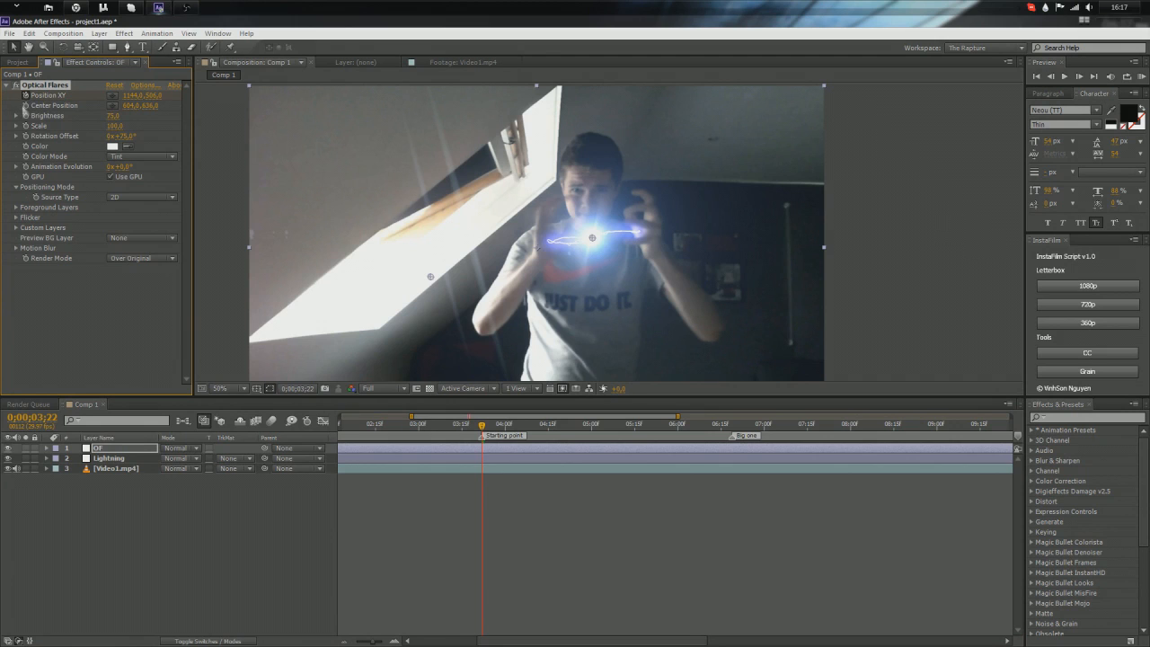
{"action": "left_click_drag", "start_coordinate": [437, 285], "coordinate": [428, 281]}
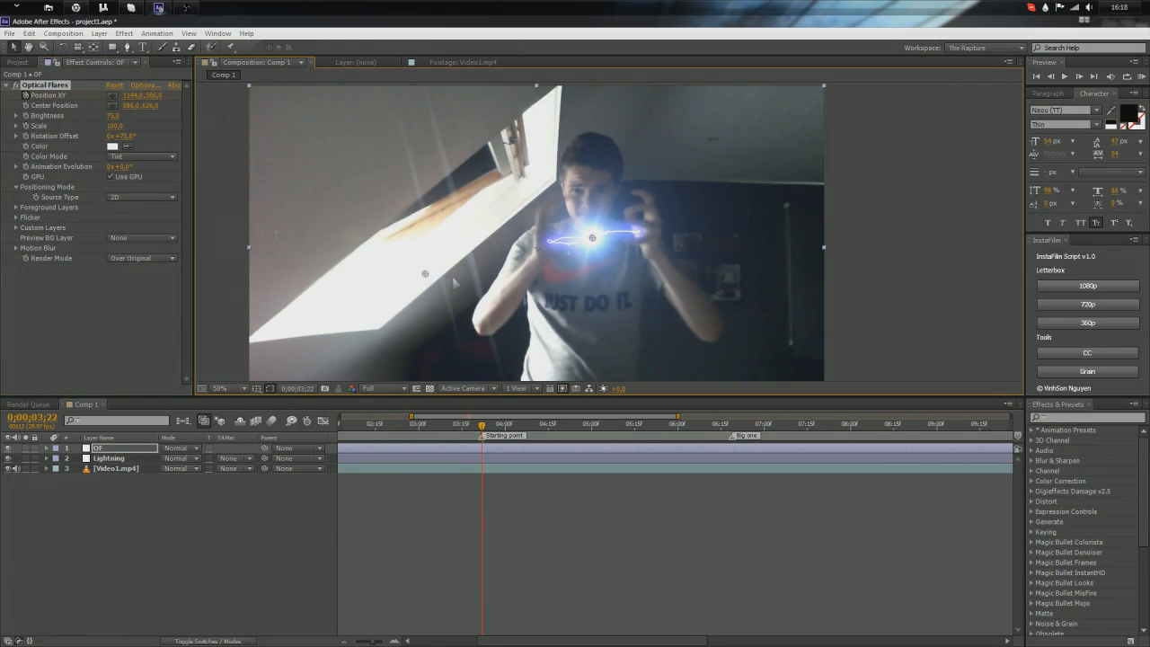
{"action": "left_click", "coordinate": [27, 115]}
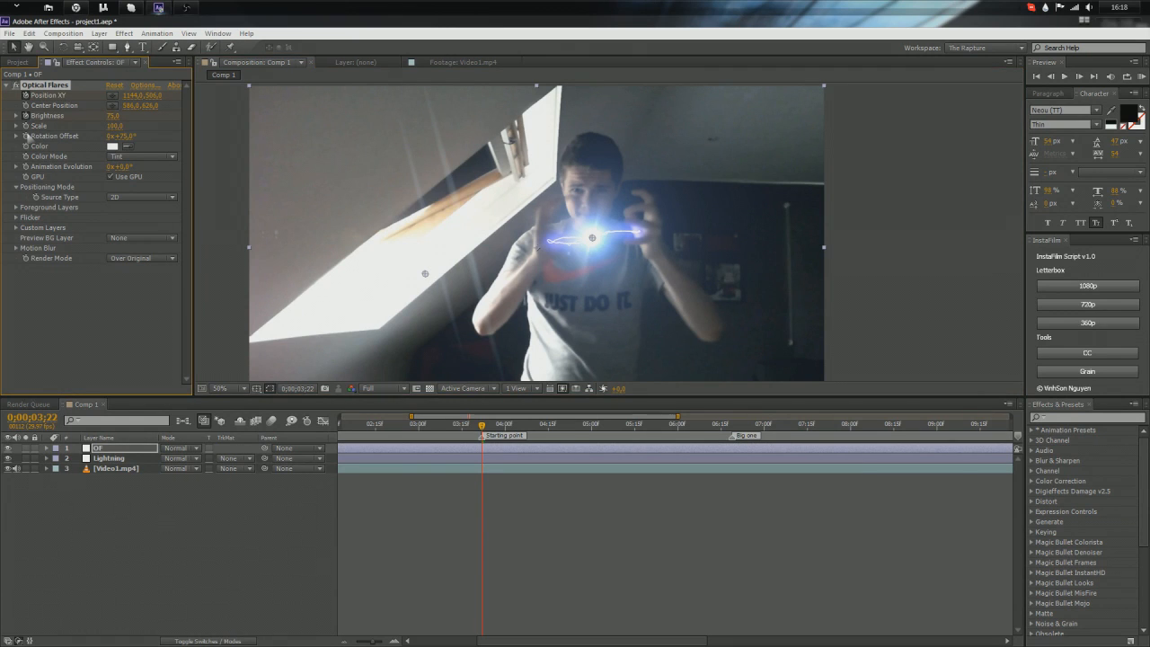
{"action": "left_click", "coordinate": [16, 218]}
{"action": "left_click", "coordinate": [16, 218]}
{"action": "key", "text": "period"}
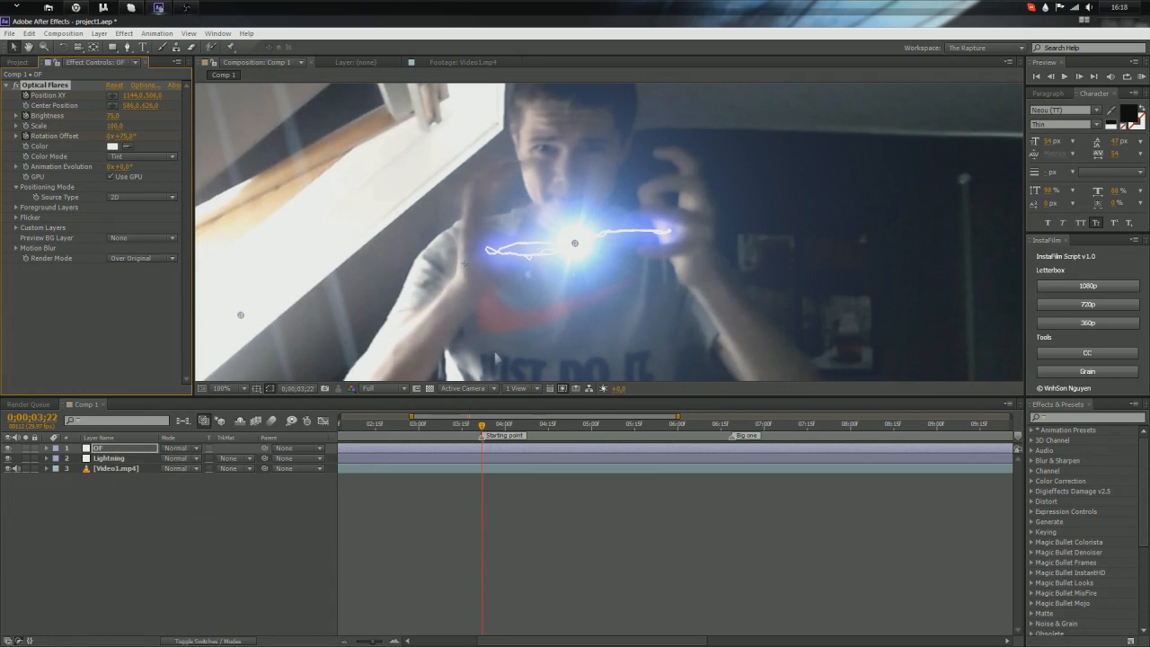
{"action": "key", "text": "u"}
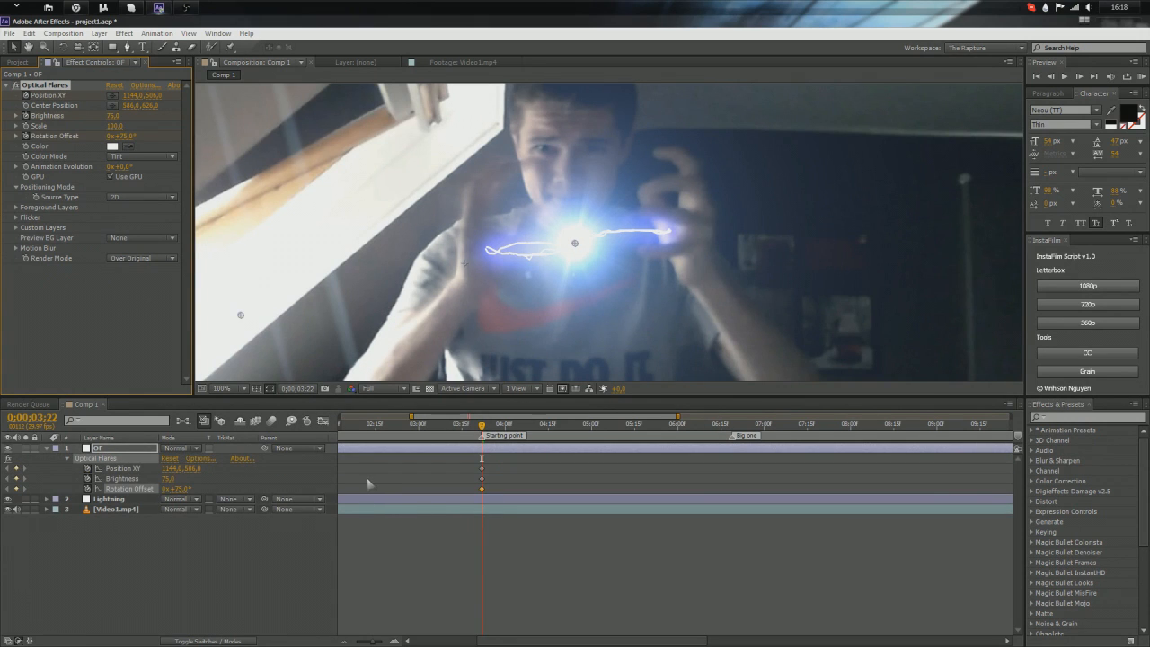
Step: Keyframe the flare's Brightness at 0 on the frame before the lightning starts, 0;00;03;21
{"action": "key", "text": "Page_Down"}
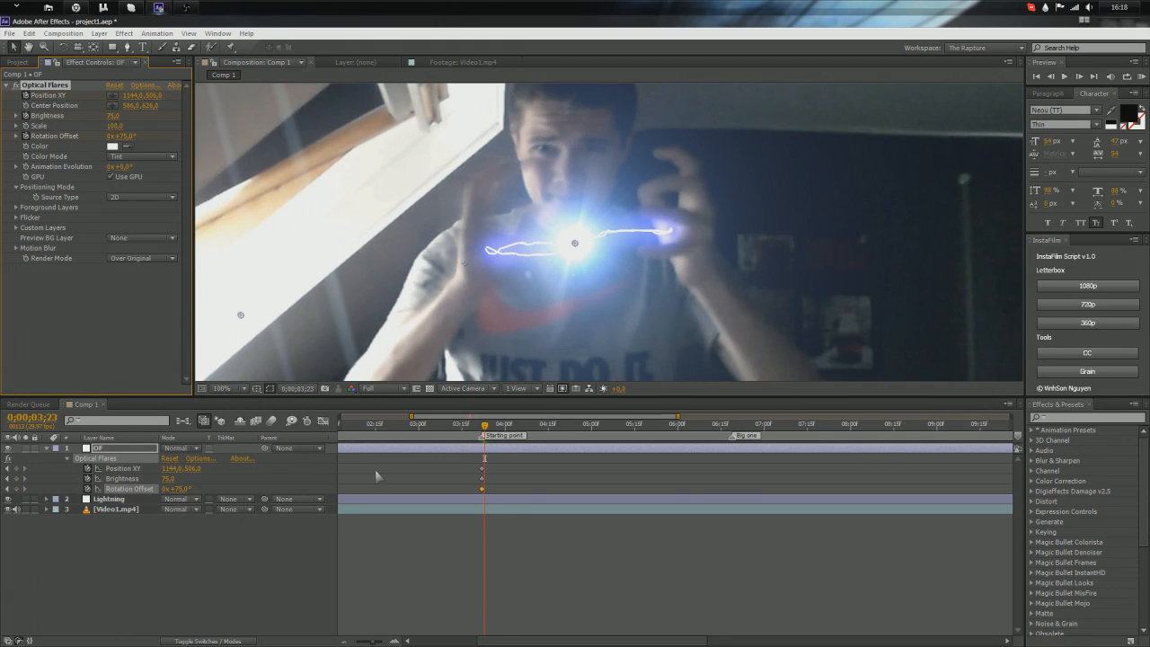
{"action": "key", "text": "Page_Up"}
{"action": "key", "text": "Page_Up"}
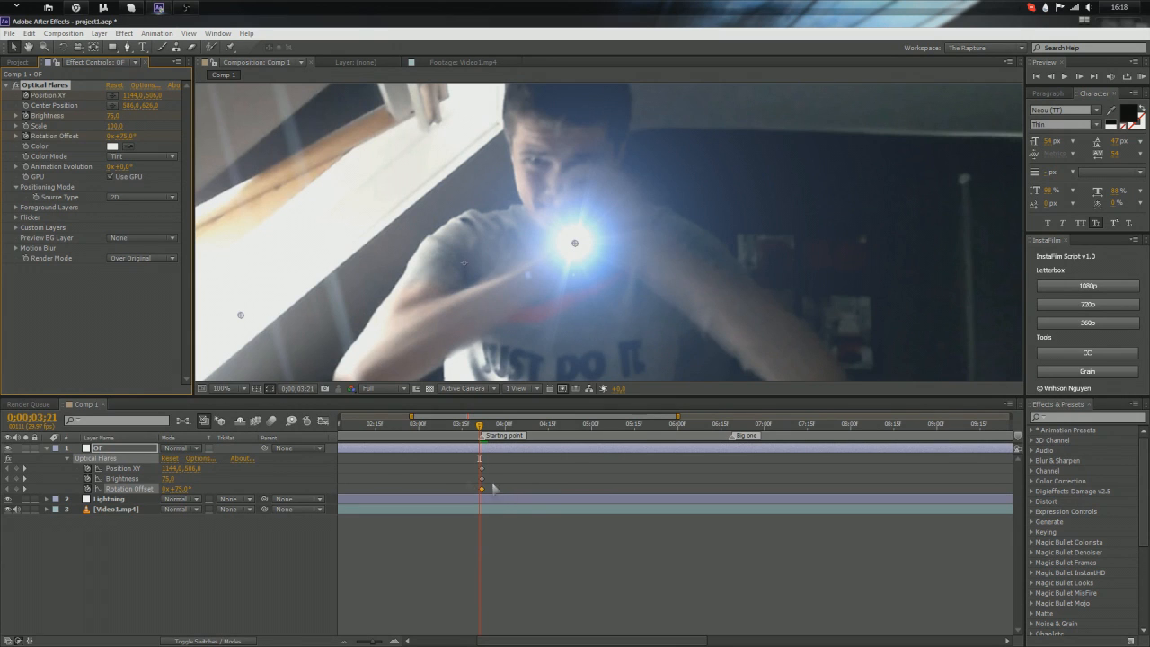
{"action": "left_click", "coordinate": [168, 478]}
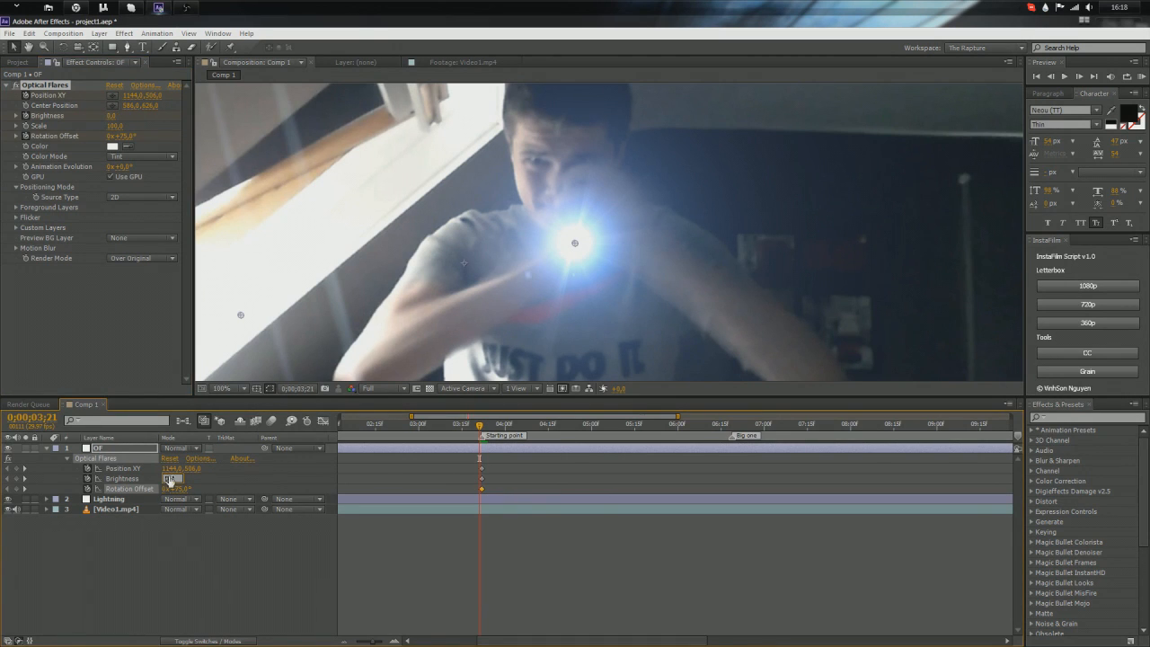
{"action": "type", "text": "0"}
{"action": "key", "text": "Return"}
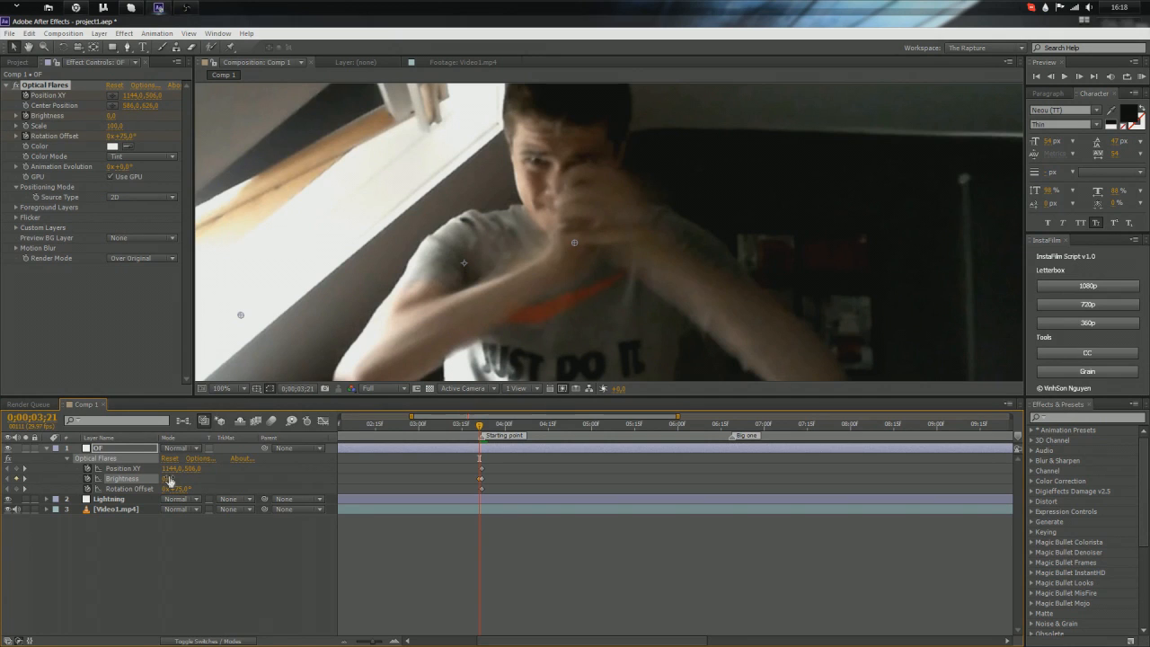
Step: Keyframe the flare's Position XY from 0;00;03;28 to 0;00;04;01 so it stays centered on the lightning between the hands
{"action": "key", "text": "Page_Down"}
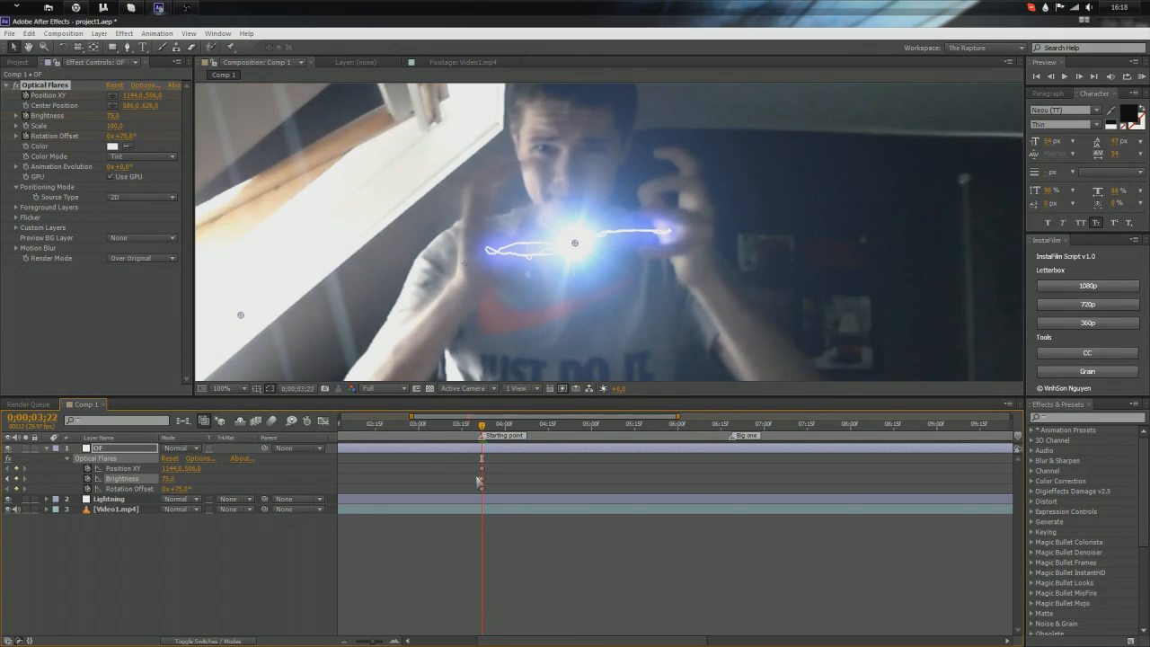
{"action": "key", "text": "Page_Down"}
{"action": "key", "text": "Page_Down"}
{"action": "key", "text": "Page_Down"}
{"action": "key", "text": "Page_Down"}
{"action": "key", "text": "Page_Down"}
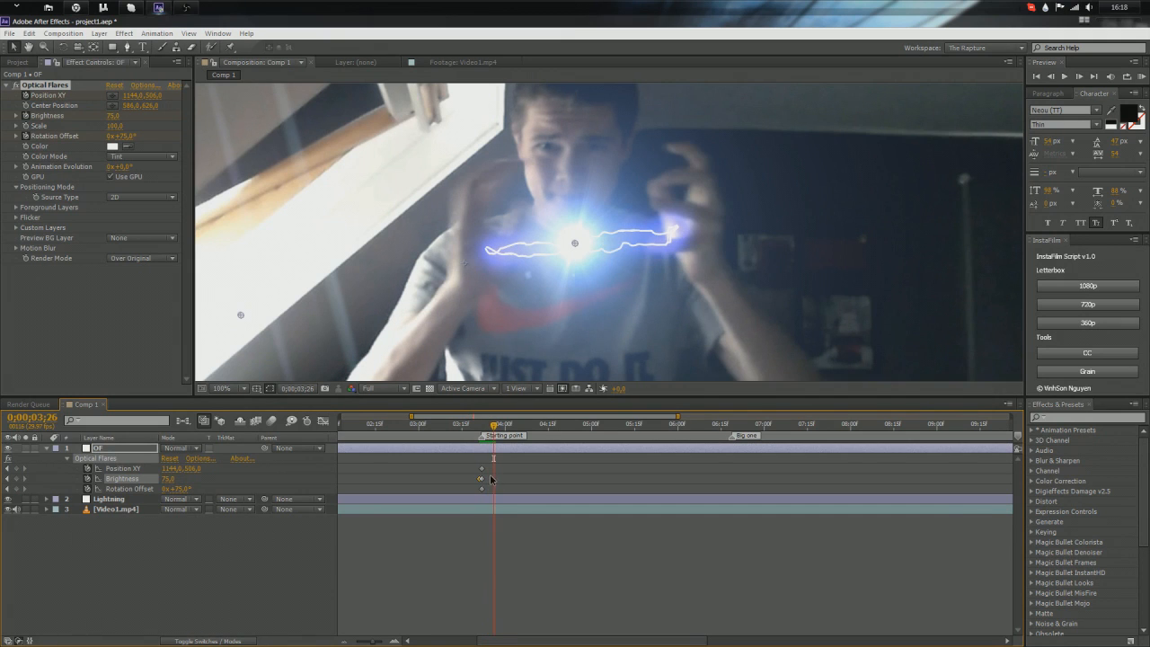
{"action": "key", "text": "Page_Down"}
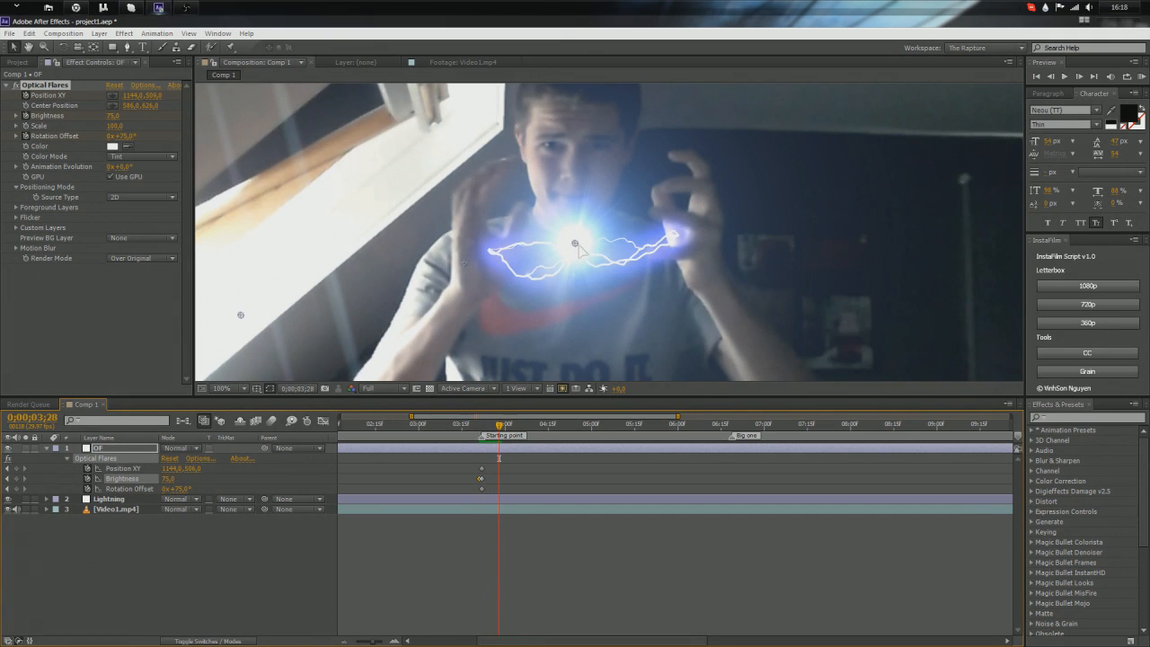
{"action": "key", "text": "Page_Down"}
{"action": "left_click_drag", "start_coordinate": [577, 245], "coordinate": [582, 252]}
{"action": "key", "text": "Page_Down"}
{"action": "key", "text": "Page_Down"}
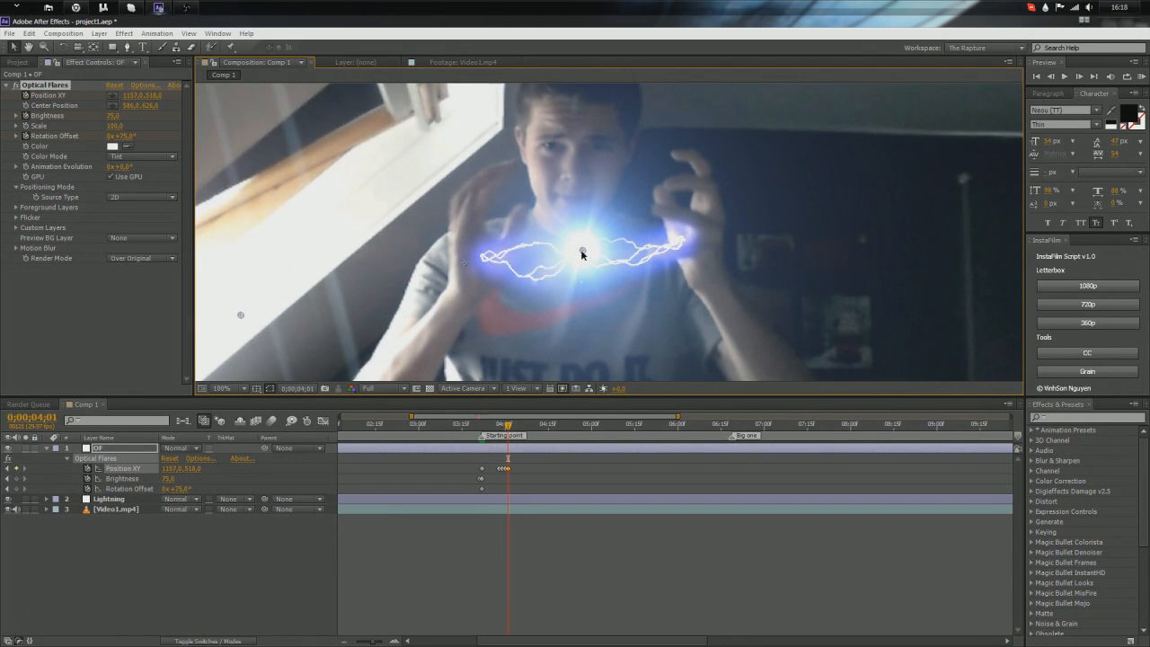
Step: Continue keyframing Position XY from 0;00;04;02 to 0;00;04;14, lowering the flare to follow the moving hands
{"action": "key", "text": "Page_Down"}
{"action": "key", "text": "Page_Down"}
{"action": "left_click_drag", "start_coordinate": [582, 252], "coordinate": [574, 261]}
{"action": "key", "text": "Page_Down"}
{"action": "key", "text": "Page_Down"}
{"action": "key", "text": "Page_Down"}
{"action": "key", "text": "Page_Down"}
{"action": "key", "text": "Page_Down"}
{"action": "key", "text": "Page_Down"}
{"action": "key", "text": "Page_Down"}
{"action": "key", "text": "Page_Down"}
{"action": "key", "text": "Page_Down"}
{"action": "key", "text": "Page_Down"}
{"action": "key", "text": "Page_Down"}
{"action": "left_click_drag", "start_coordinate": [574, 260], "coordinate": [575, 263]}
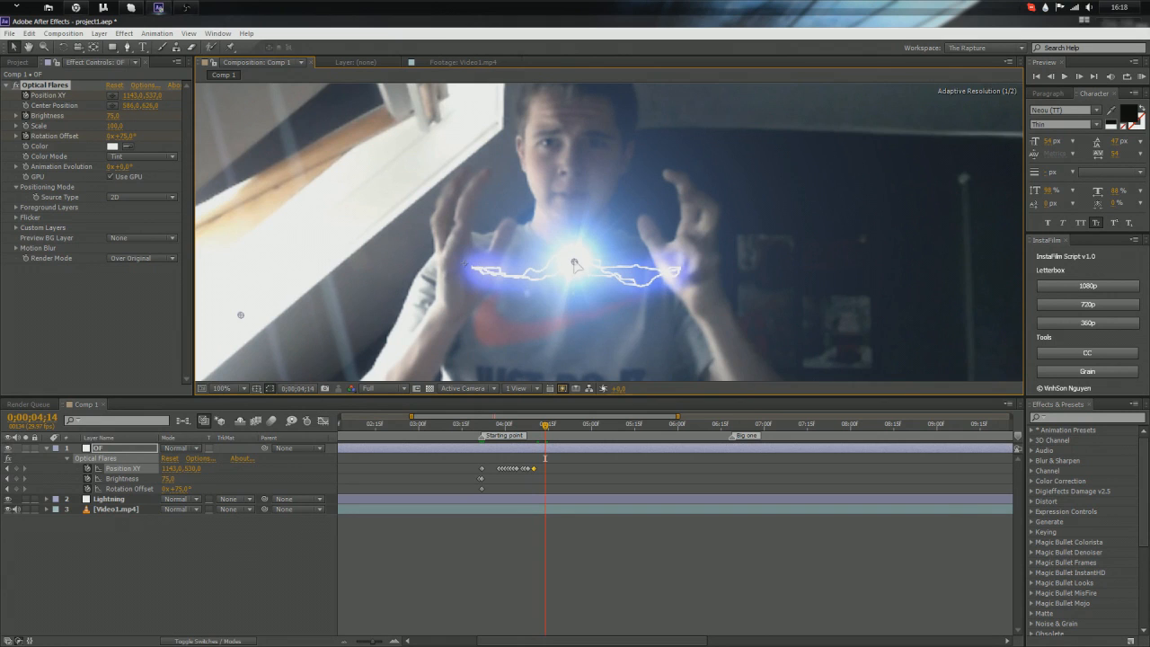
Step: Adjust the flare's Position XY between 0;00;04;15 and 0;00;04;21 to keep it in the middle of the lightning
{"action": "key", "text": "Page_Down"}
{"action": "key", "text": "Page_Down"}
{"action": "left_click_drag", "start_coordinate": [575, 263], "coordinate": [575, 266]}
{"action": "key", "text": "Page_Down"}
{"action": "scroll", "coordinate": [584, 259], "scroll_direction": "down", "scroll_amount": 2}
{"action": "key", "text": "Page_Down"}
{"action": "key", "text": "Page_Down"}
{"action": "scroll", "coordinate": [592, 253], "scroll_direction": "up", "scroll_amount": 2}
{"action": "key", "text": "Page_Down"}
{"action": "left_click_drag", "start_coordinate": [574, 264], "coordinate": [577, 272]}
{"action": "scroll", "coordinate": [577, 271], "scroll_direction": "down", "scroll_amount": 1}
{"action": "scroll", "coordinate": [577, 271], "scroll_direction": "up", "scroll_amount": 1}
Step: Keyframe the flare's Brightness at 80 and its Rotation Offset at 79° at 0;00;04;21
{"action": "left_click", "coordinate": [169, 479]}
{"action": "type", "text": "80"}
{"action": "key", "text": "Return"}
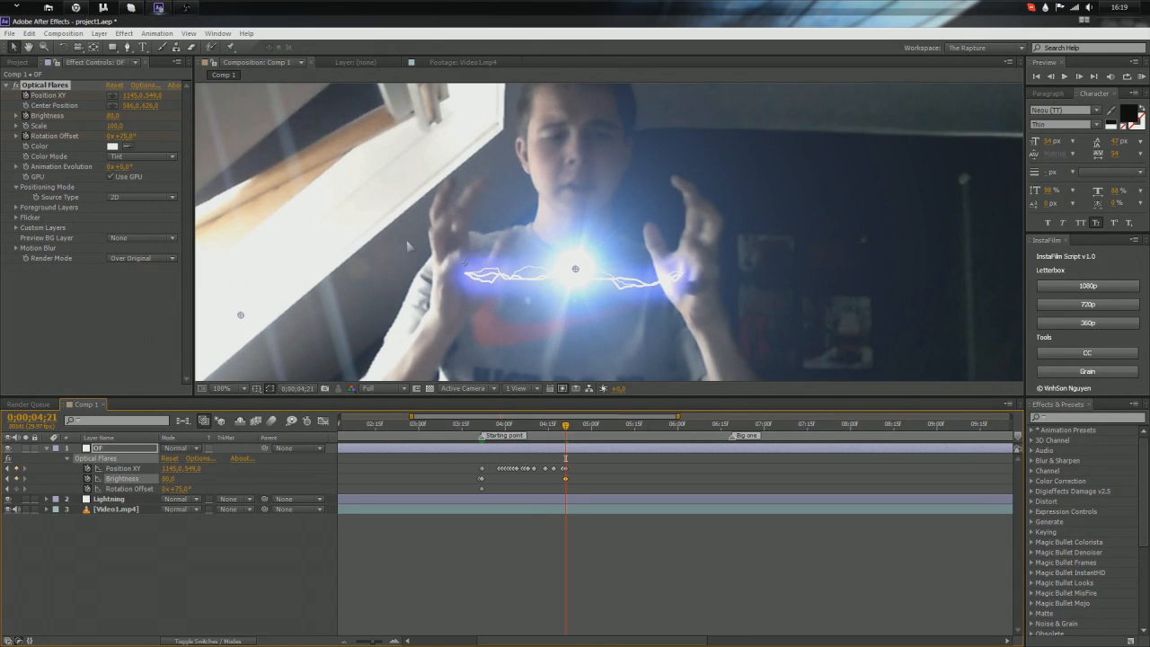
{"action": "key", "text": "comma"}
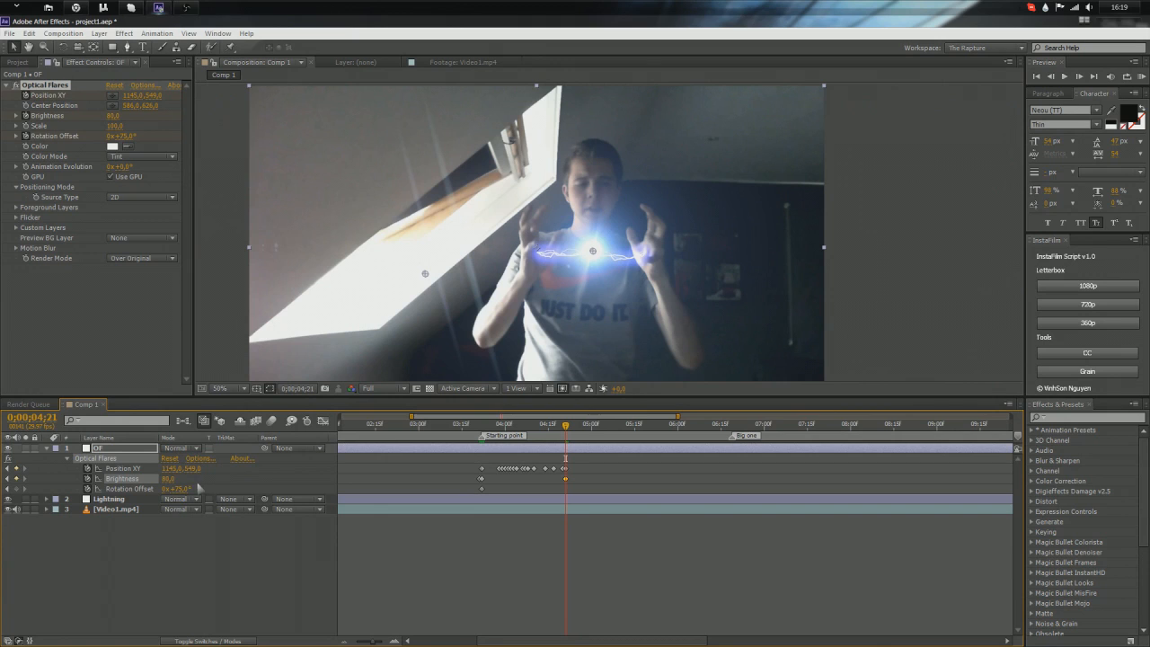
{"action": "left_click_drag", "start_coordinate": [179, 493], "coordinate": [179, 491]}
{"action": "scroll", "coordinate": [555, 308], "scroll_direction": "up", "scroll_amount": 1}
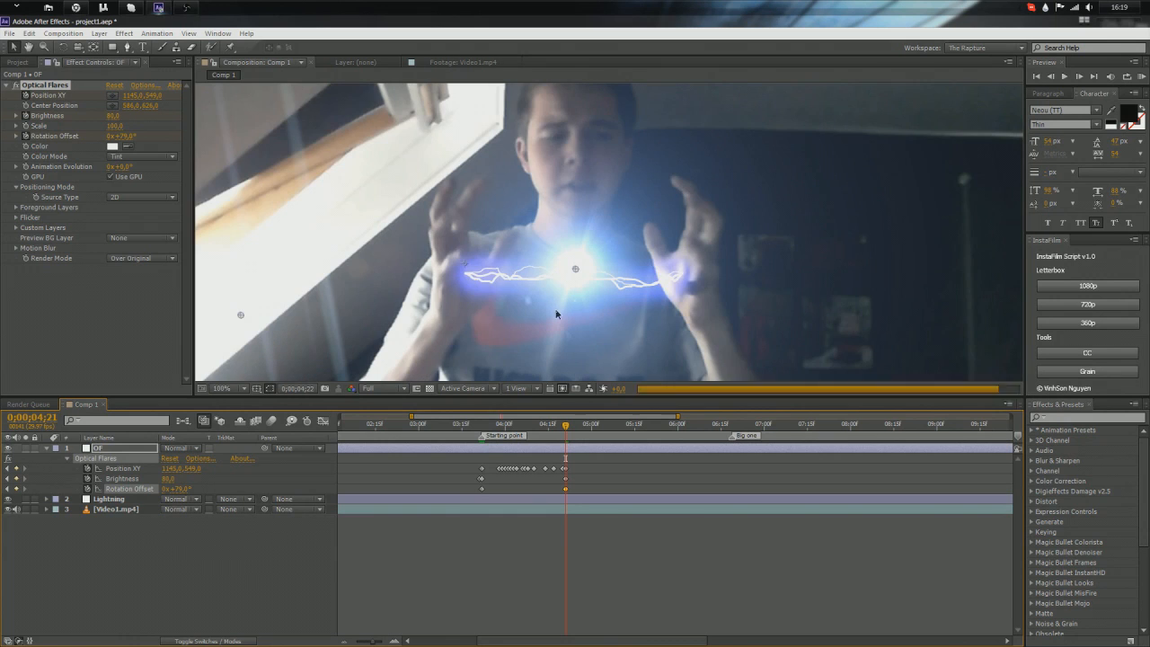
Step: Keyframe the flare's Position XY from 0;00;04;24 to 0;00;04;28, moving it down with the lightning
{"action": "key", "text": "Page_Down"}
{"action": "key", "text": "Page_Down"}
{"action": "key", "text": "Page_Down"}
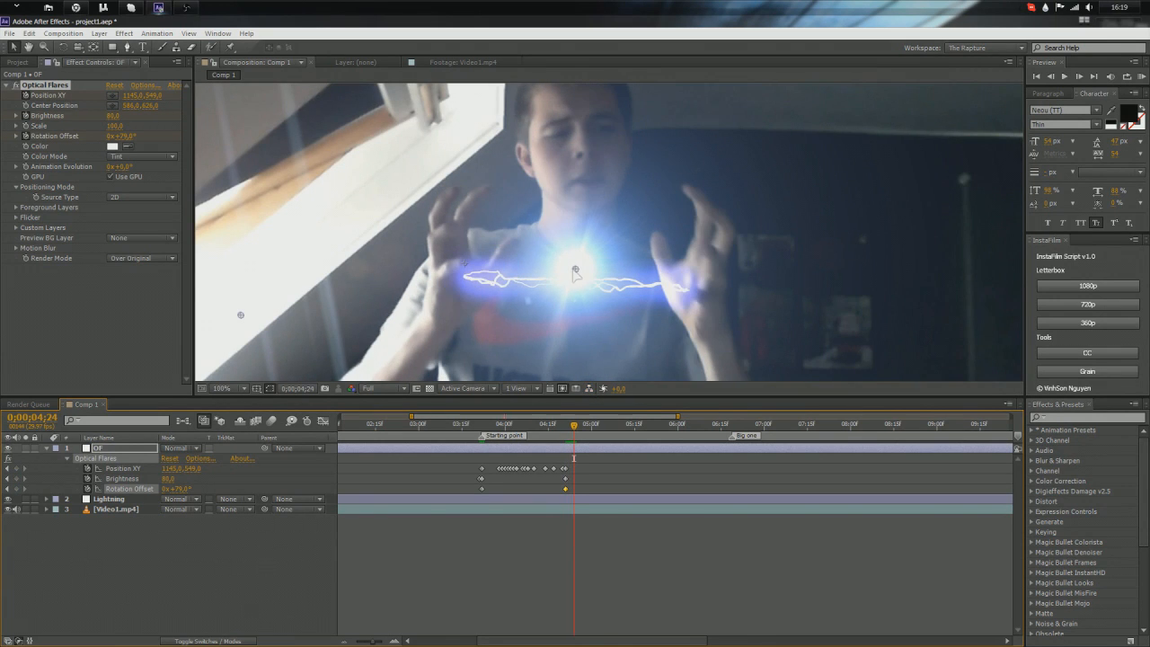
{"action": "left_click_drag", "start_coordinate": [574, 270], "coordinate": [569, 280]}
{"action": "key", "text": "Page_Down"}
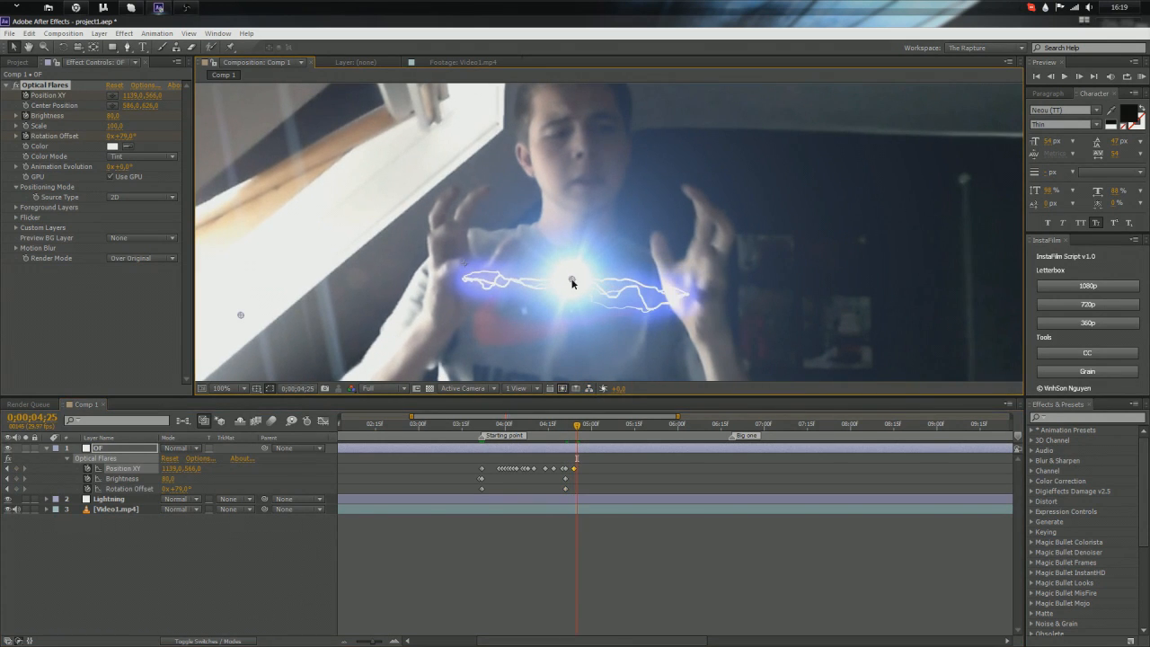
{"action": "key", "text": "Page_Down"}
{"action": "key", "text": "Page_Down"}
{"action": "key", "text": "Page_Down"}
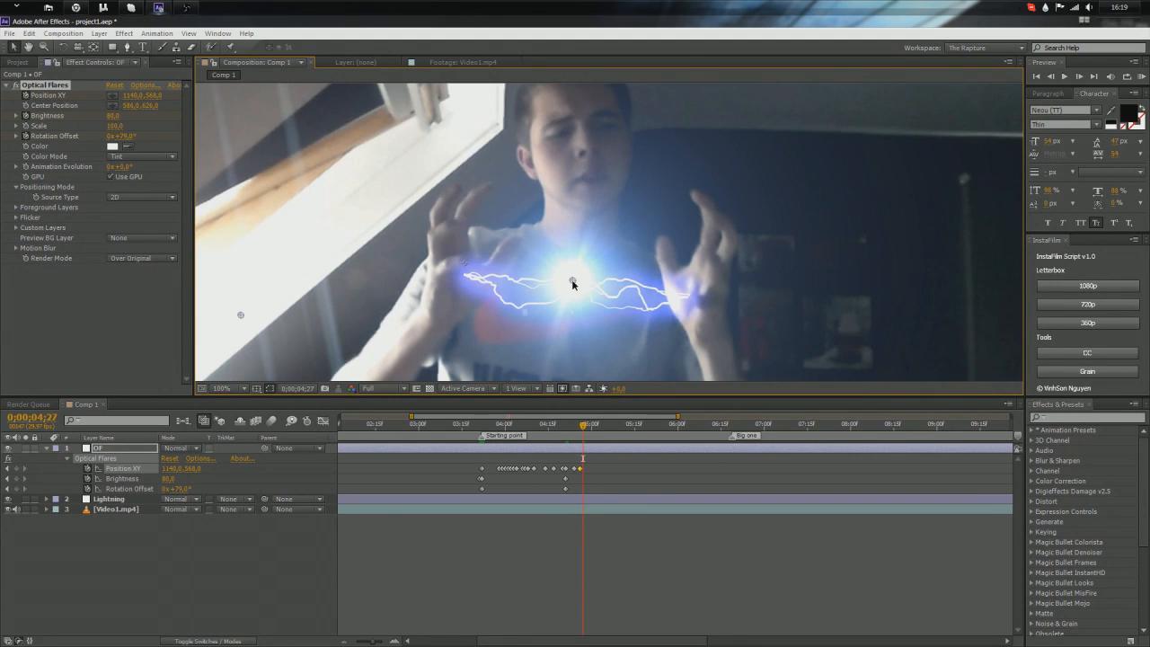
{"action": "left_click_drag", "start_coordinate": [573, 284], "coordinate": [575, 288]}
{"action": "key", "text": "Page_Down"}
{"action": "key", "text": "Page_Down"}
{"action": "key", "text": "Page_Down"}
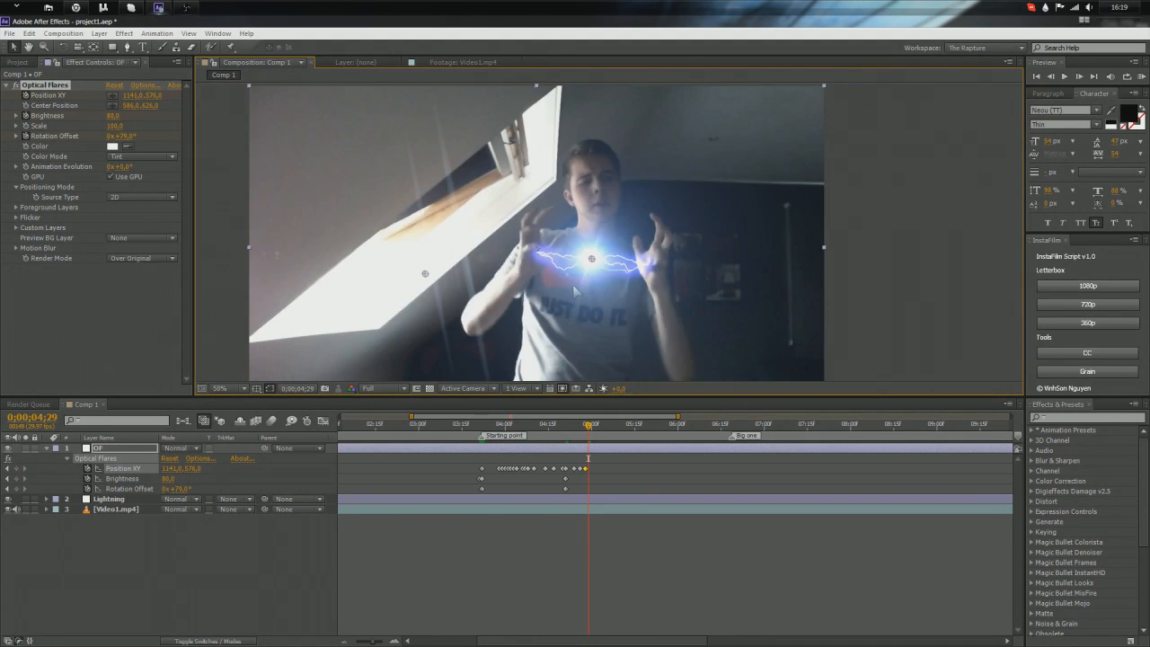
Step: Keyframe the flare's Position XY from 0;00;05;01 to 0;00;05;05, and set Rotation Offset to 105° at 0;00;05;05
{"action": "left_click_drag", "start_coordinate": [575, 287], "coordinate": [571, 283]}
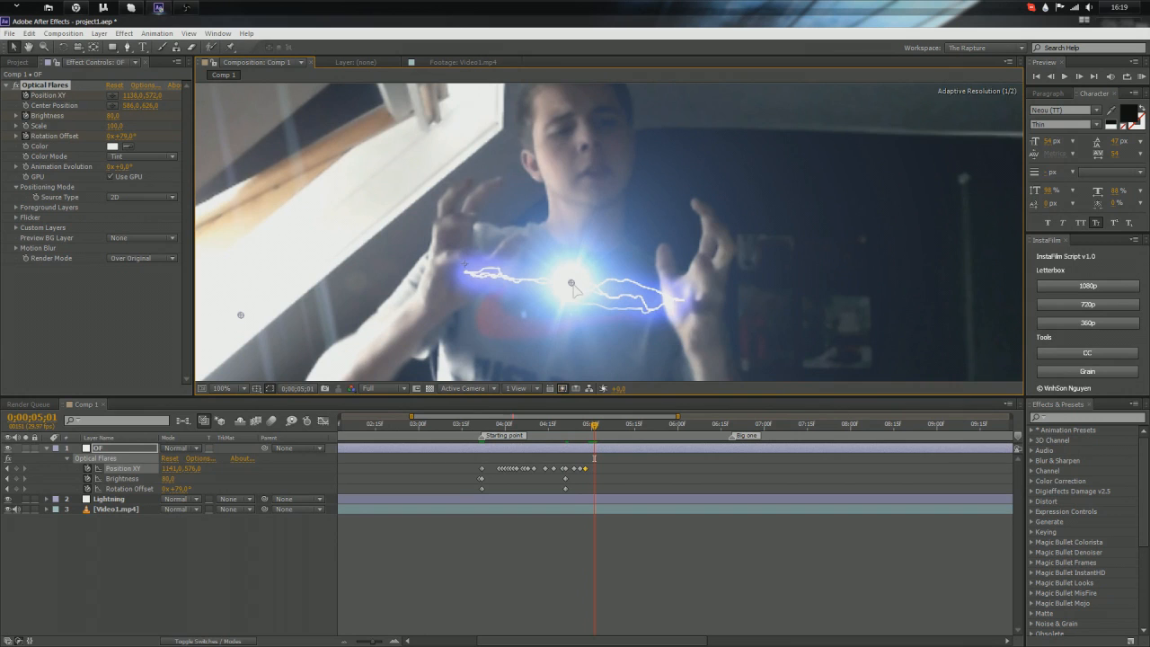
{"action": "key", "text": "Page_Down"}
{"action": "key", "text": "Page_Down"}
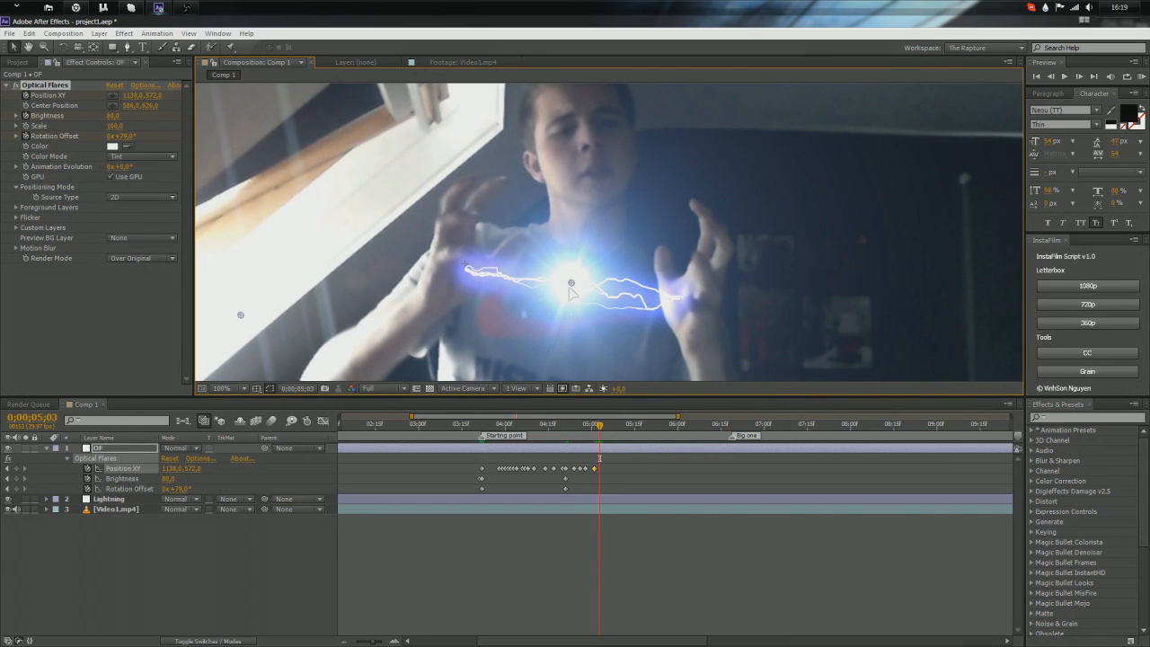
{"action": "left_click_drag", "start_coordinate": [570, 284], "coordinate": [589, 261]}
{"action": "key", "text": "Page_Down"}
{"action": "scroll", "coordinate": [566, 285], "scroll_direction": "down", "scroll_amount": 1}
{"action": "key", "text": "Page_Down"}
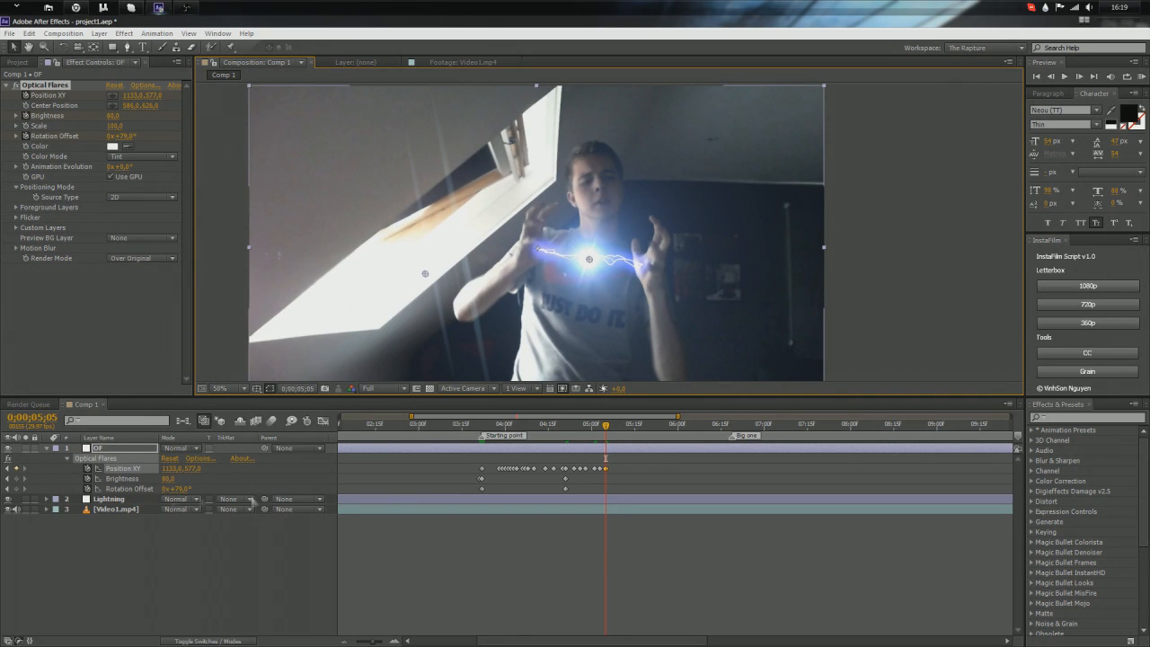
{"action": "left_click_drag", "start_coordinate": [183, 490], "coordinate": [196, 486]}
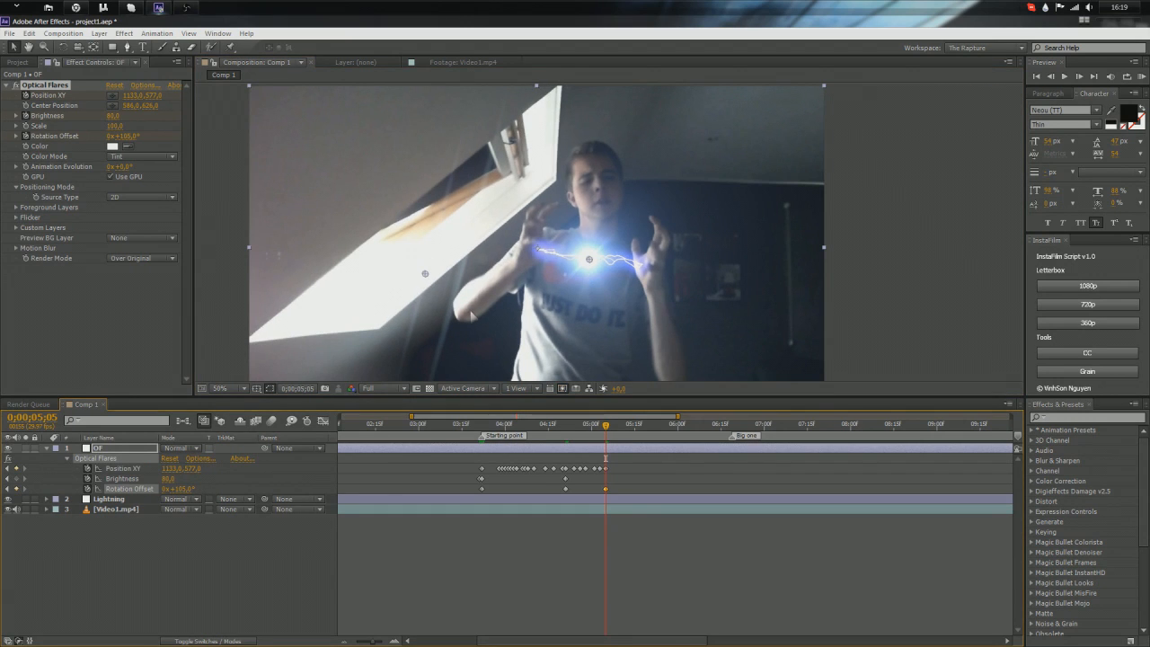
Step: Keyframe the flare's Position XY from 0;00;05;07 to about 0;00;05;13 to follow the center of the lightning
{"action": "key", "text": "Page_Down"}
{"action": "key", "text": "Page_Down"}
{"action": "left_click_drag", "start_coordinate": [586, 262], "coordinate": [583, 259]}
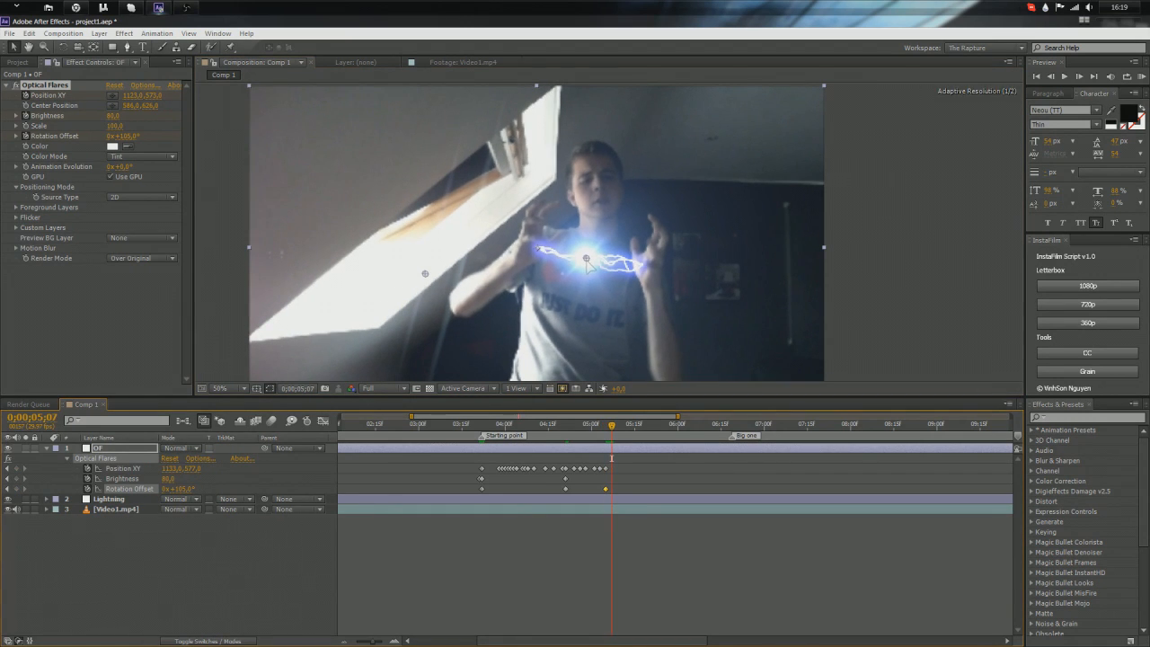
{"action": "key", "text": "Page_Down"}
{"action": "key", "text": "Page_Down"}
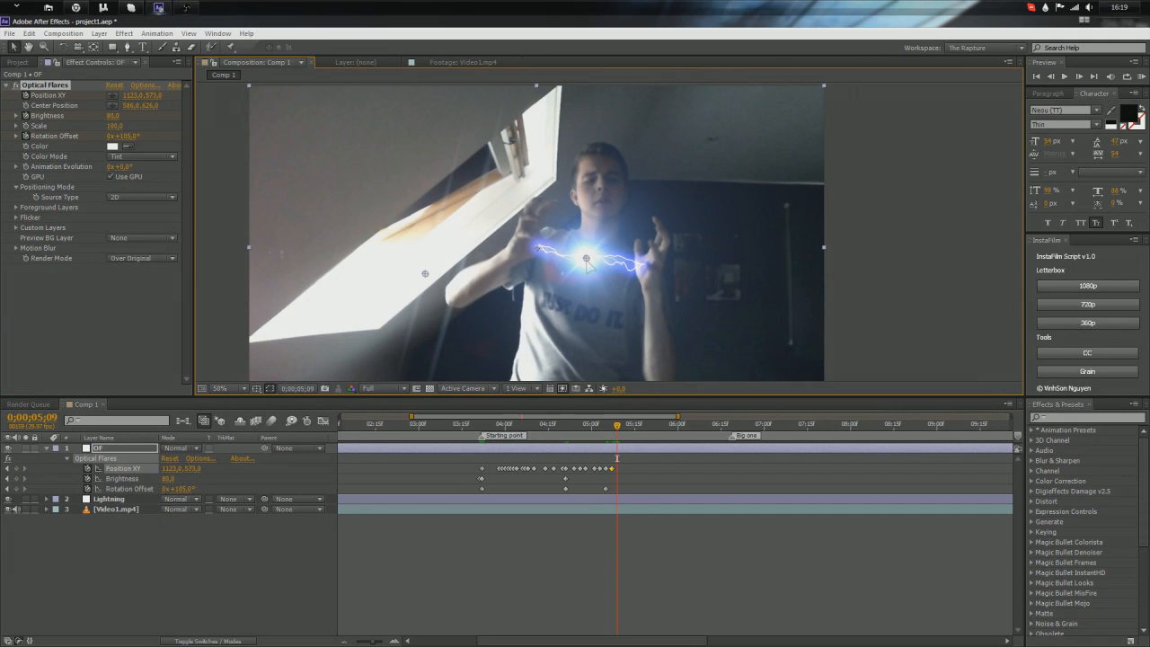
{"action": "key", "text": "Page_Down"}
{"action": "key", "text": "Page_Down"}
{"action": "key", "text": "Page_Down"}
{"action": "left_click_drag", "start_coordinate": [585, 263], "coordinate": [586, 261]}
{"action": "key", "text": "Page_Down"}
{"action": "key", "text": "Page_Down"}
{"action": "key", "text": "Page_Down"}
{"action": "key", "text": "Page_Down"}
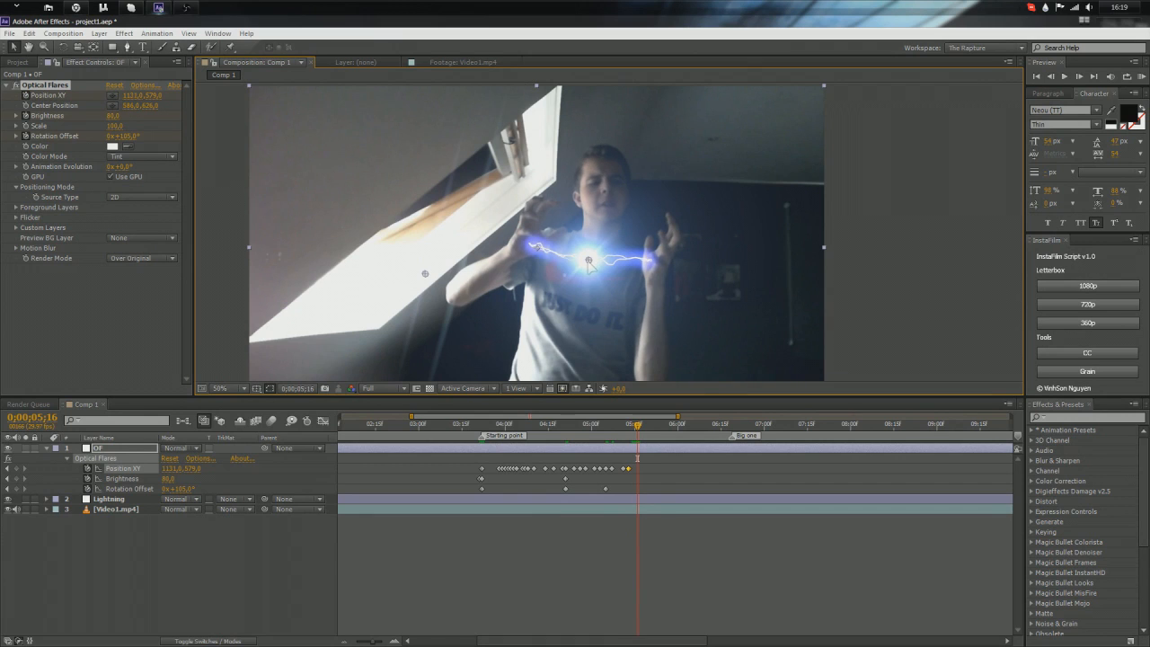
Step: Keyframe the flare's Position XY from 0;00;05;16 to 0;00;05;26, shifting it slightly toward the window-side hand
{"action": "key", "text": "Page_Down"}
{"action": "scroll", "coordinate": [586, 260], "scroll_direction": "up", "scroll_amount": 2}
{"action": "key", "text": "Page_Down"}
{"action": "key", "text": "Page_Down"}
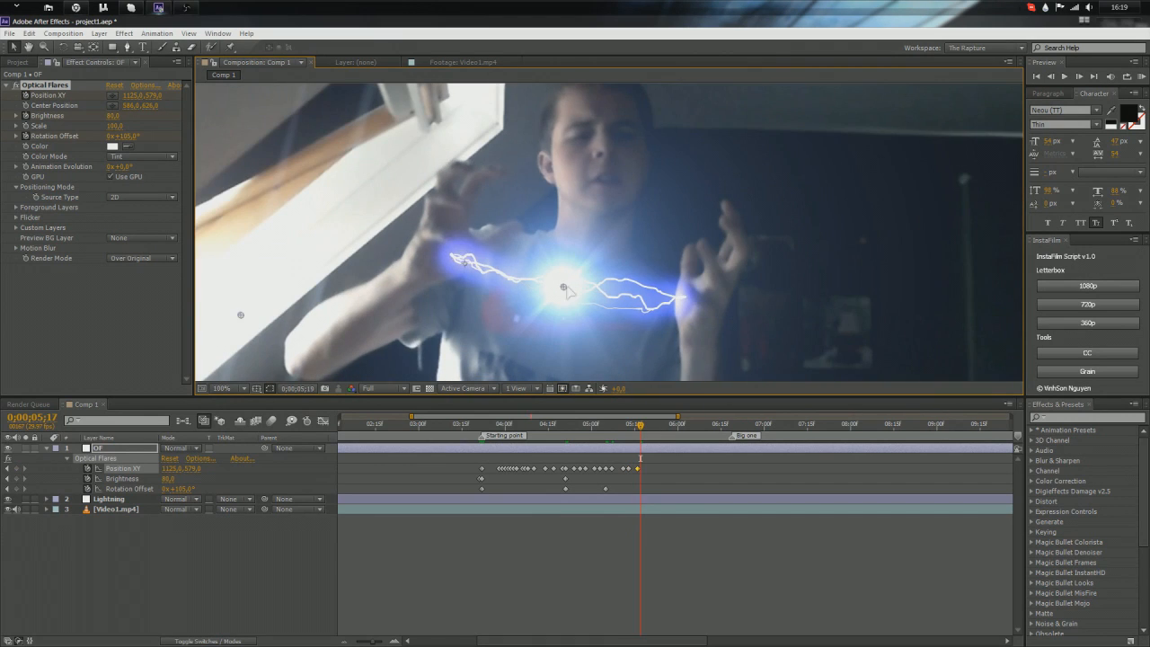
{"action": "key", "text": "Page_Down"}
{"action": "mouse_move", "coordinate": [564, 288]}
{"action": "left_mouse_down"}
{"action": "mouse_move", "coordinate": [559, 279]}
{"action": "mouse_move", "coordinate": [561, 288]}
{"action": "left_mouse_up"}
{"action": "key", "text": "Page_Down"}
{"action": "key", "text": "Page_Down"}
{"action": "key", "text": "Page_Down"}
{"action": "key", "text": "Page_Down"}
{"action": "key", "text": "Page_Down"}
{"action": "key", "text": "Page_Down"}
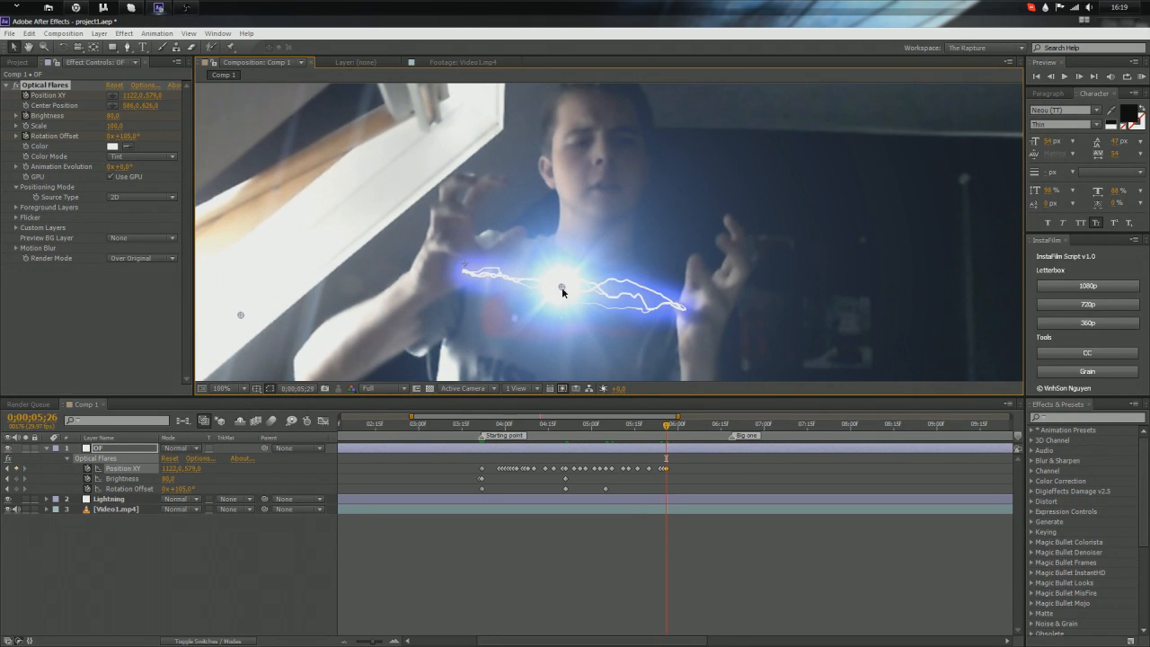
Step: Recenter the flare between the hands with Position XY keyframes at 0;00;06;02 and about 0;00;06;05
{"action": "key", "text": "Page_Down"}
{"action": "key", "text": "Page_Down"}
{"action": "key", "text": "Page_Down"}
{"action": "key", "text": "Page_Down"}
{"action": "key", "text": "Page_Down"}
{"action": "key", "text": "Page_Down"}
{"action": "left_click_drag", "start_coordinate": [562, 290], "coordinate": [576, 299]}
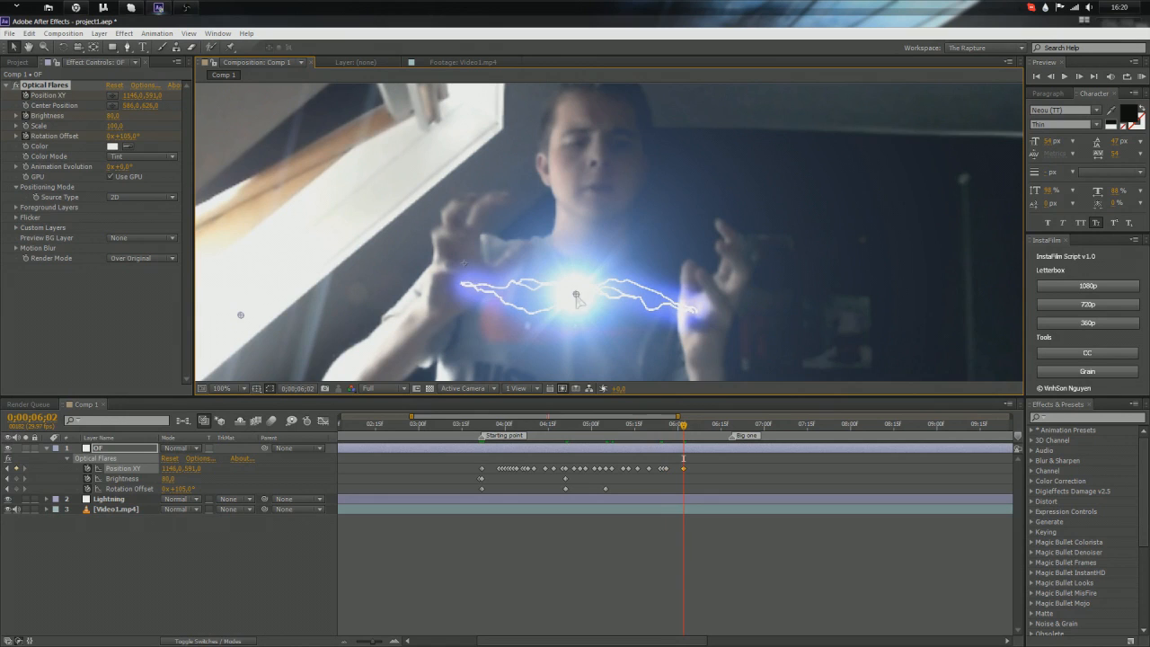
{"action": "key", "text": "Page_Down"}
{"action": "key", "text": "Page_Down"}
{"action": "key", "text": "Page_Down"}
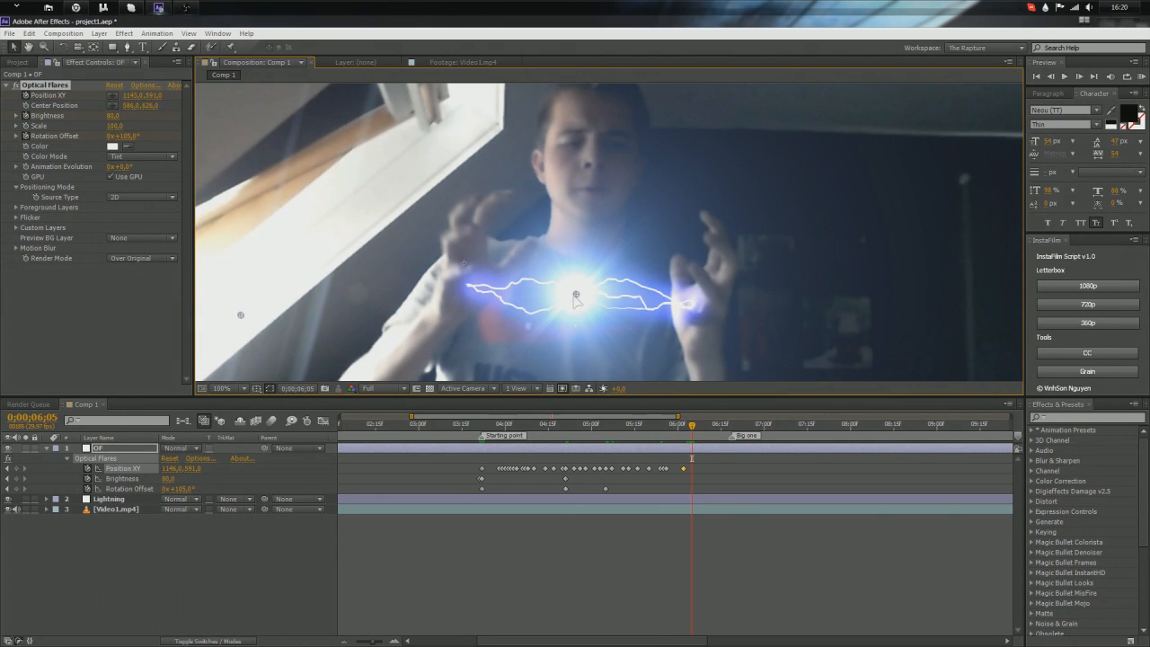
{"action": "key", "text": "Page_Down"}
{"action": "left_click_drag", "start_coordinate": [576, 296], "coordinate": [574, 297]}
Step: Keyframe the flare's Position XY up to 0;00;06;20, lowering it with the lightning as the hands spread near the Big one marker
{"action": "key", "text": "Page_Down"}
{"action": "key", "text": "Page_Down"}
{"action": "left_click_drag", "start_coordinate": [574, 298], "coordinate": [575, 303]}
{"action": "key", "text": "Page_Down"}
{"action": "key", "text": "Page_Down"}
{"action": "key", "text": "Page_Down"}
{"action": "key", "text": "Page_Down"}
{"action": "left_click_drag", "start_coordinate": [573, 299], "coordinate": [575, 309]}
{"action": "key", "text": "Page_Down"}
{"action": "key", "text": "Page_Down"}
{"action": "key", "text": "Page_Down"}
{"action": "key", "text": "Page_Down"}
{"action": "key", "text": "Page_Down"}
{"action": "key", "text": "Page_Down"}
{"action": "key", "text": "Page_Down"}
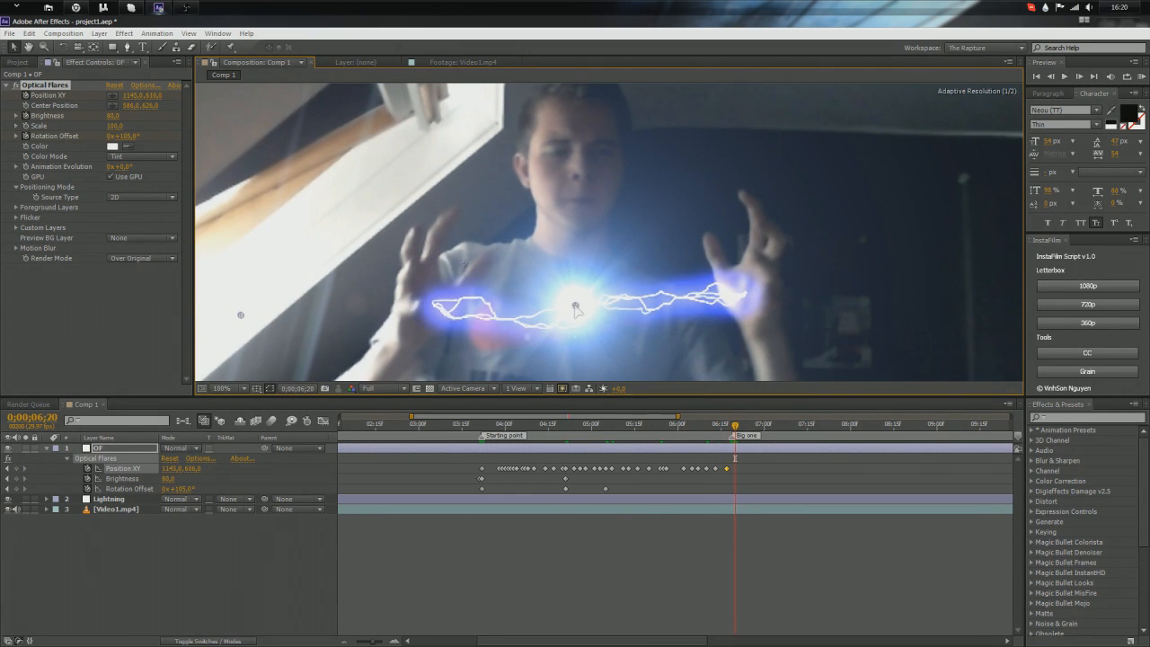
Step: Hold the flare's Brightness with a keyframe at the Big one marker, 0;00;06;19, and set it to 150 at 0;00;07;17
{"action": "left_click_drag", "start_coordinate": [736, 424], "coordinate": [732, 424]}
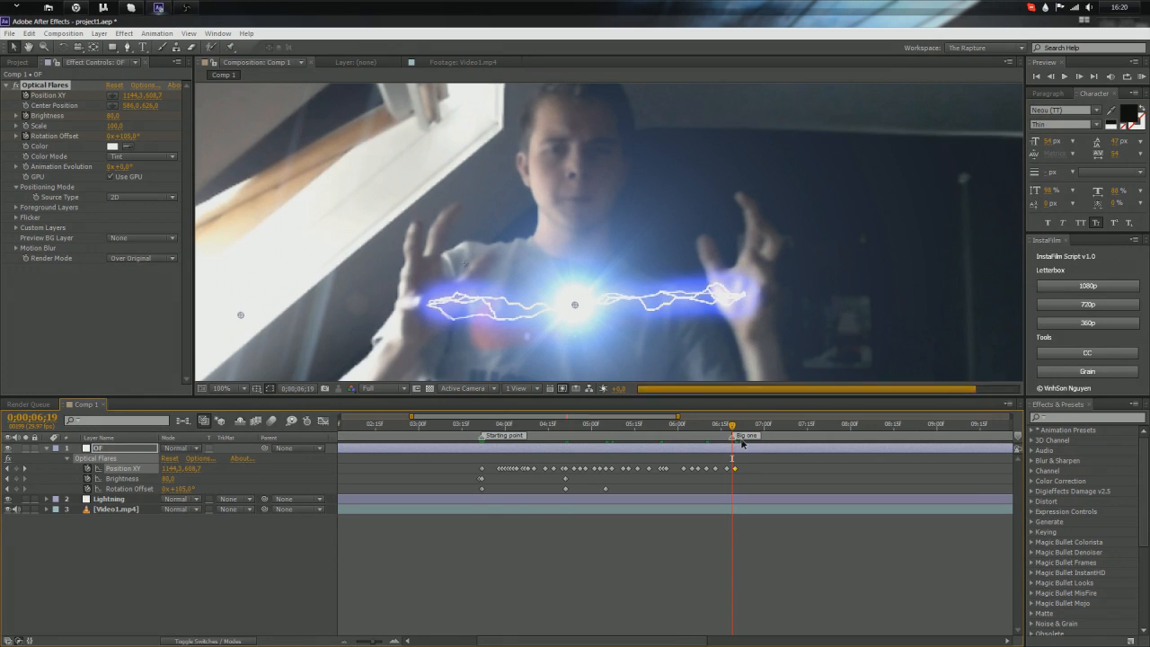
{"action": "left_click", "coordinate": [16, 478]}
{"action": "left_click_drag", "start_coordinate": [732, 427], "coordinate": [813, 440]}
{"action": "left_click", "coordinate": [169, 478]}
{"action": "type", "text": "15"}
{"action": "left_click_drag", "start_coordinate": [170, 483], "coordinate": [171, 483]}
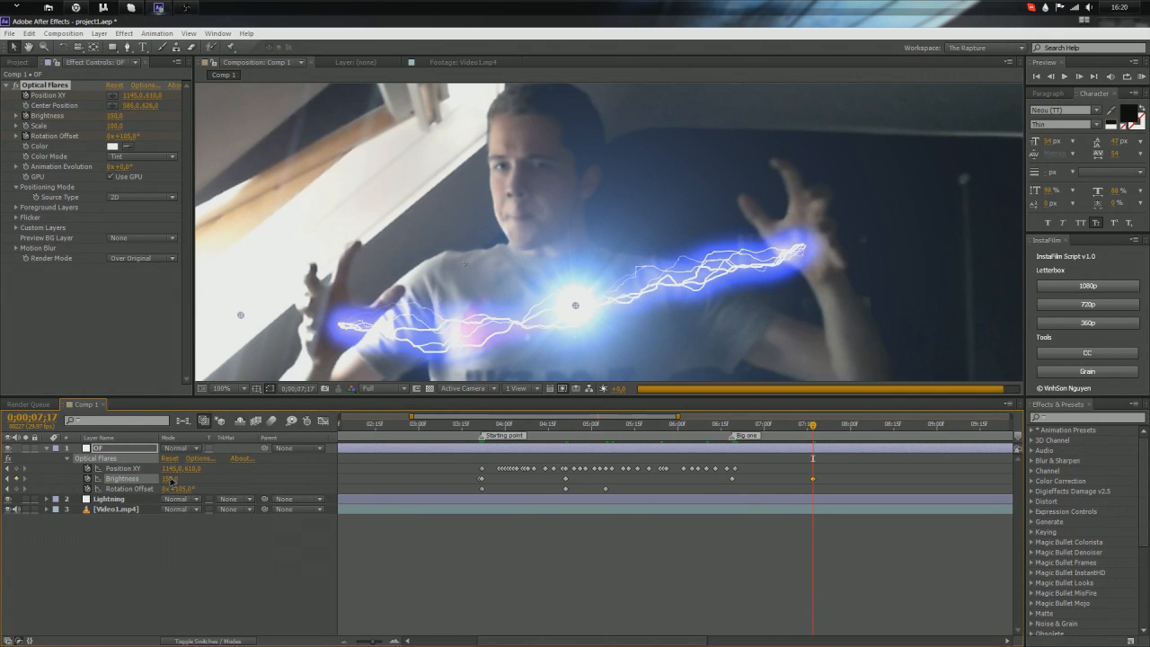
Step: Return to 0;00;06;21 and keyframe the flare's Position XY up to 0;00;07;10, keeping it centered between the spreading hands
{"action": "left_click_drag", "start_coordinate": [817, 433], "coordinate": [738, 428]}
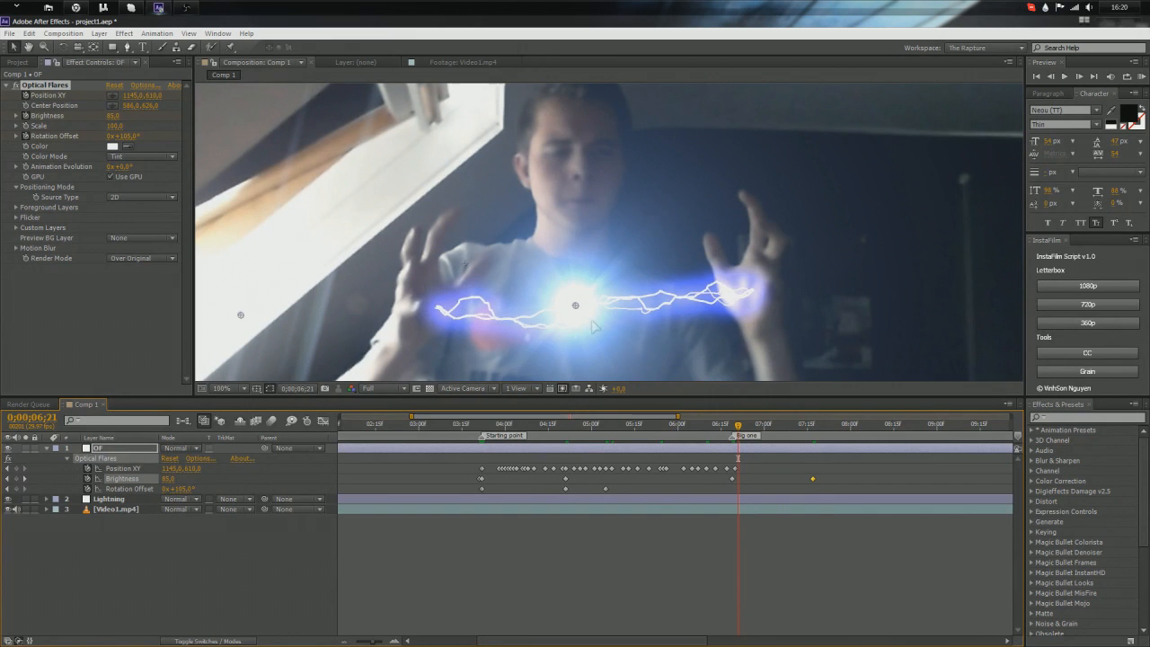
{"action": "mouse_move", "coordinate": [575, 305]}
{"action": "left_mouse_down"}
{"action": "mouse_move", "coordinate": [584, 333]}
{"action": "mouse_move", "coordinate": [573, 310]}
{"action": "left_mouse_up"}
{"action": "key", "text": "Page_Down"}
{"action": "key", "text": "Page_Down"}
{"action": "key", "text": "Page_Down"}
{"action": "key", "text": "Page_Down"}
{"action": "key", "text": "Page_Down"}
{"action": "key", "text": "Page_Down"}
{"action": "key", "text": "Page_Down"}
{"action": "key", "text": "Page_Down"}
{"action": "key", "text": "Page_Down"}
{"action": "key", "text": "Page_Down"}
{"action": "key", "text": "Page_Down"}
{"action": "key", "text": "Page_Down"}
{"action": "key", "text": "Page_Down"}
{"action": "key", "text": "Page_Down"}
{"action": "key", "text": "Page_Down"}
{"action": "key", "text": "Page_Down"}
{"action": "key", "text": "Page_Down"}
{"action": "key", "text": "Page_Down"}
{"action": "key", "text": "Page_Down"}
{"action": "key", "text": "Page_Down"}
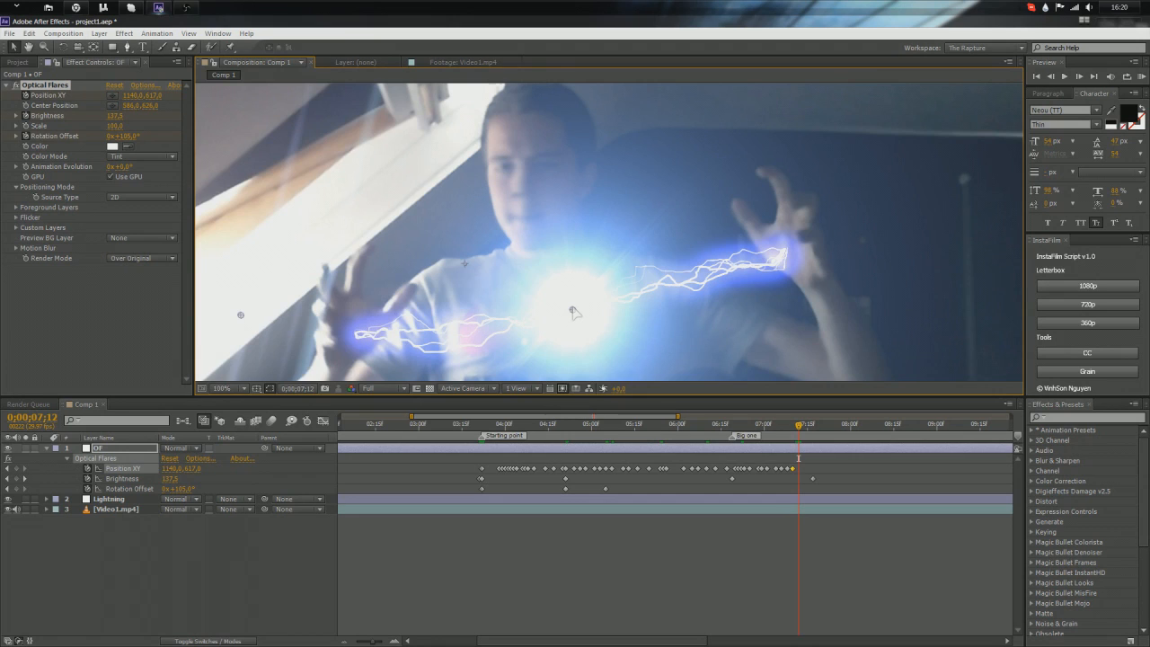
Step: Keyframe the flare's Position XY between 0;00;07;12 and about 0;00;07;16, keeping it centered between the spreading hands
{"action": "left_click_drag", "start_coordinate": [573, 310], "coordinate": [562, 314]}
{"action": "key", "text": "Page_Down"}
{"action": "key", "text": "Page_Down"}
{"action": "key", "text": "Page_Down"}
{"action": "key", "text": "Page_Down"}
{"action": "key", "text": "Page_Down"}
{"action": "key", "text": "Page_Down"}
{"action": "key", "text": "Page_Down"}
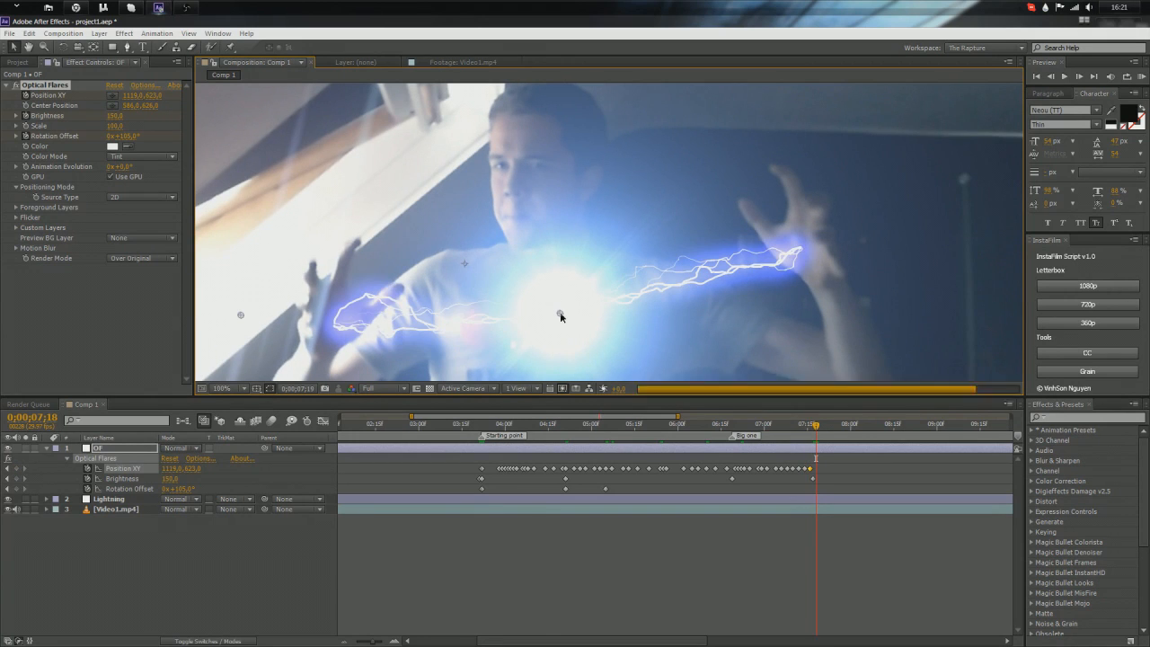
Step: Continue the flare's Position XY keyframes up to 0;00;07;26, following the rising lightning to 1141, 610
{"action": "left_click_drag", "start_coordinate": [560, 312], "coordinate": [574, 309]}
{"action": "key", "text": "Page_Down"}
{"action": "key", "text": "Page_Down"}
{"action": "key", "text": "Page_Down"}
{"action": "key", "text": "Page_Down"}
{"action": "key", "text": "Page_Down"}
{"action": "key", "text": "Page_Down"}
{"action": "key", "text": "Page_Down"}
{"action": "key", "text": "Page_Down"}
{"action": "key", "text": "Page_Down"}
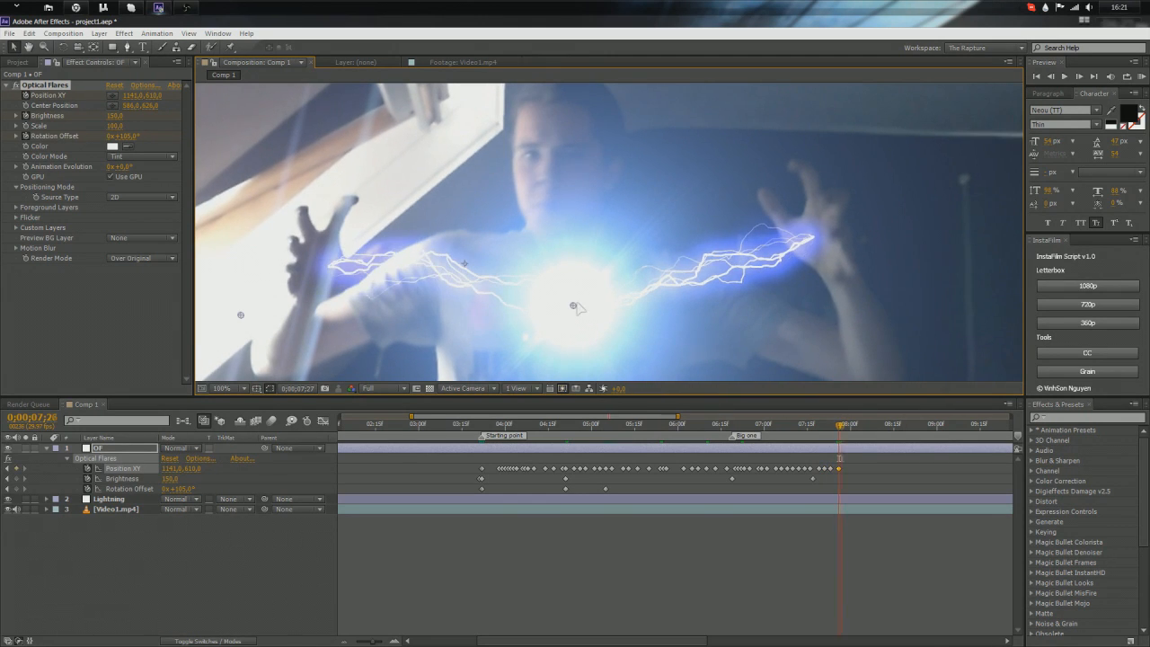
Step: Keyframe the flare's Position XY at 0;00;07;29 and on to about 0;00;08;07, ending at 1157, 596
{"action": "left_click_drag", "start_coordinate": [572, 309], "coordinate": [577, 312]}
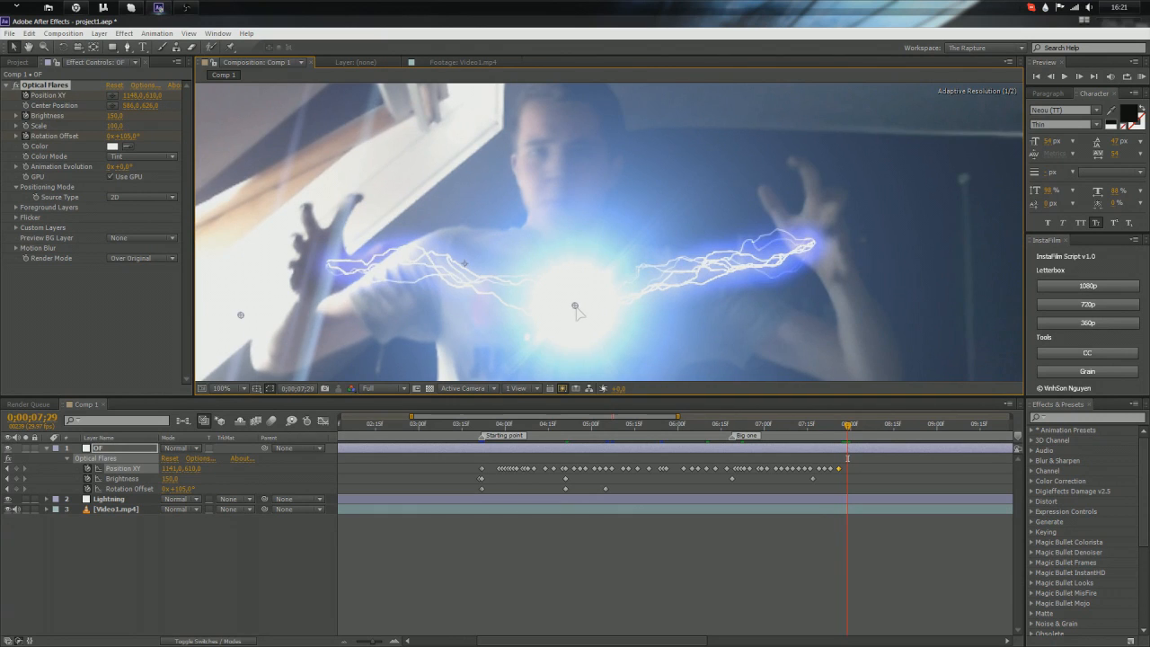
{"action": "key", "text": "Page_Down"}
{"action": "key", "text": "Page_Down"}
{"action": "key", "text": "Page_Down"}
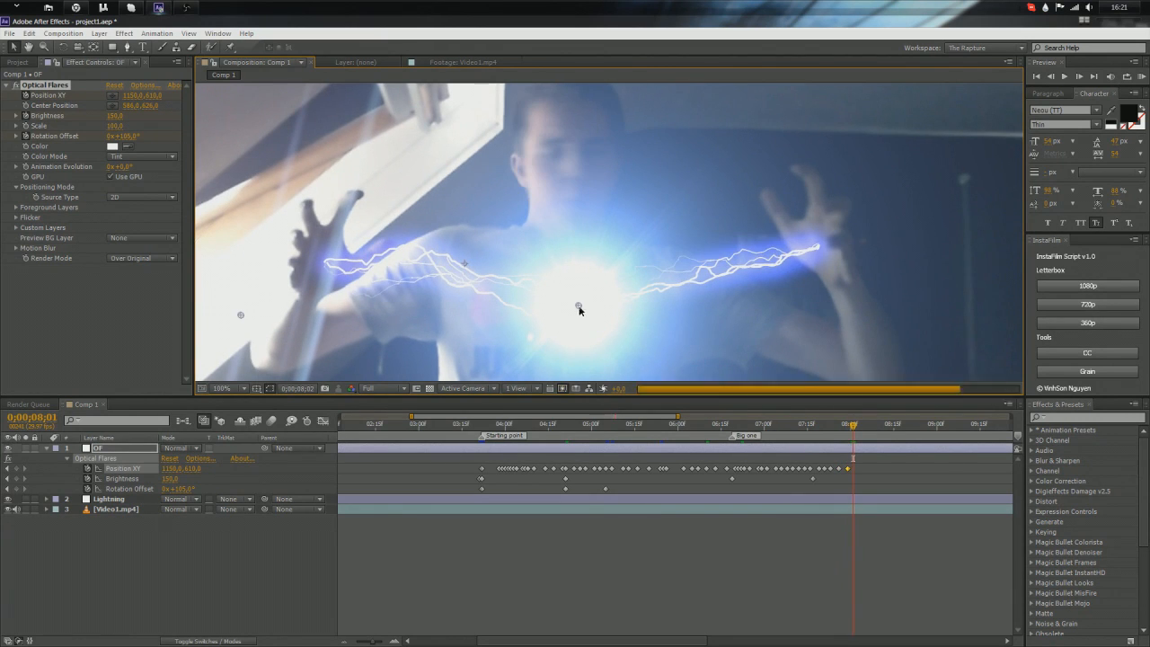
{"action": "left_click_drag", "start_coordinate": [578, 306], "coordinate": [583, 299]}
{"action": "key", "text": "Page_Down"}
{"action": "key", "text": "Page_Down"}
{"action": "key", "text": "Page_Down"}
{"action": "key", "text": "Page_Down"}
{"action": "key", "text": "Page_Down"}
{"action": "key", "text": "Page_Down"}
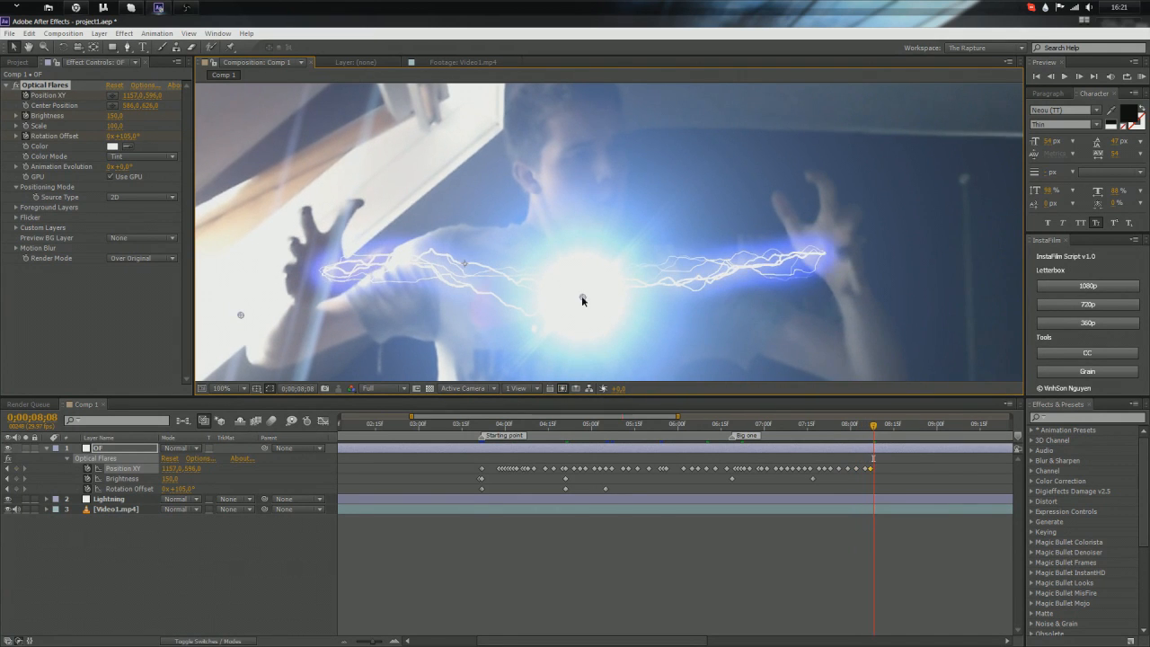
Step: Keyframe the flare's Position XY up to 0;00;08;17, shifting it to 1167, 590 between the widely spread hands
{"action": "key", "text": "Page_Down"}
{"action": "key", "text": "Page_Down"}
{"action": "left_click_drag", "start_coordinate": [582, 300], "coordinate": [585, 298]}
{"action": "key", "text": "Page_Down"}
{"action": "key", "text": "Page_Down"}
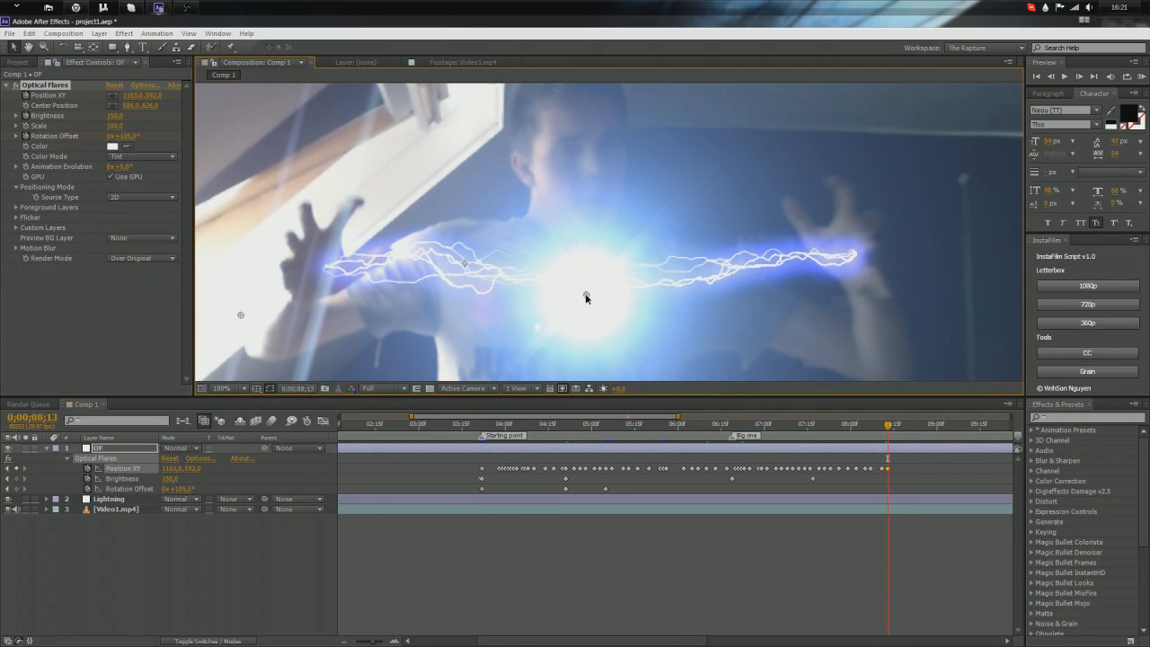
{"action": "key", "text": "Page_Down"}
{"action": "key", "text": "Page_Down"}
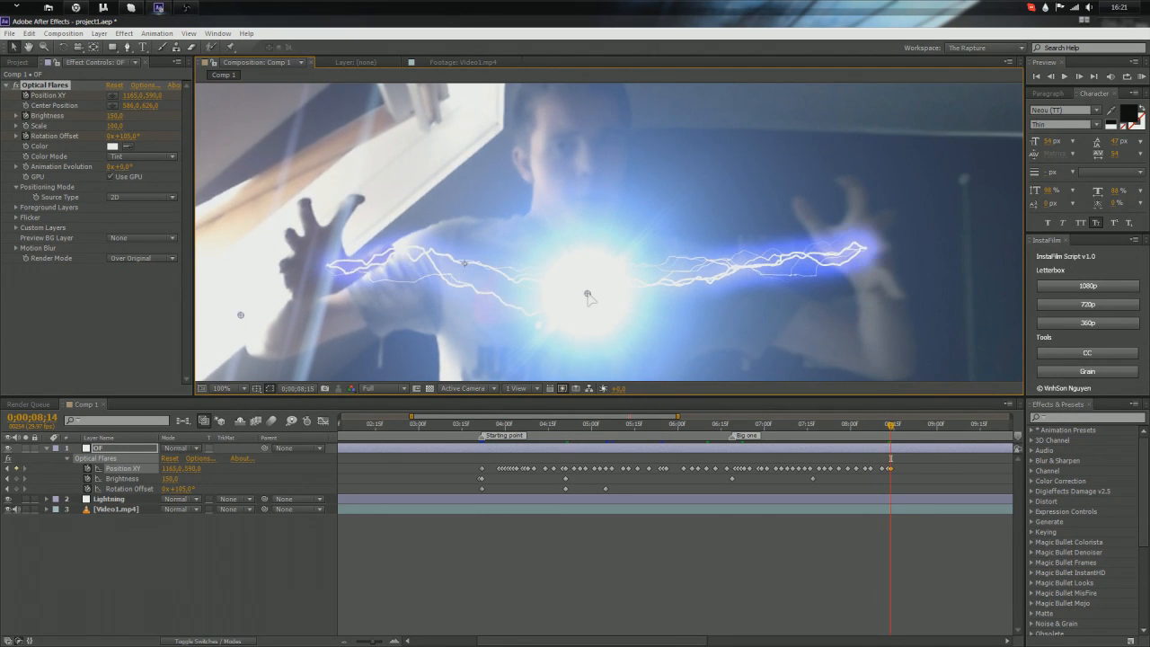
{"action": "key", "text": "Page_Down"}
{"action": "key", "text": "Page_Down"}
{"action": "left_click_drag", "start_coordinate": [588, 294], "coordinate": [590, 294]}
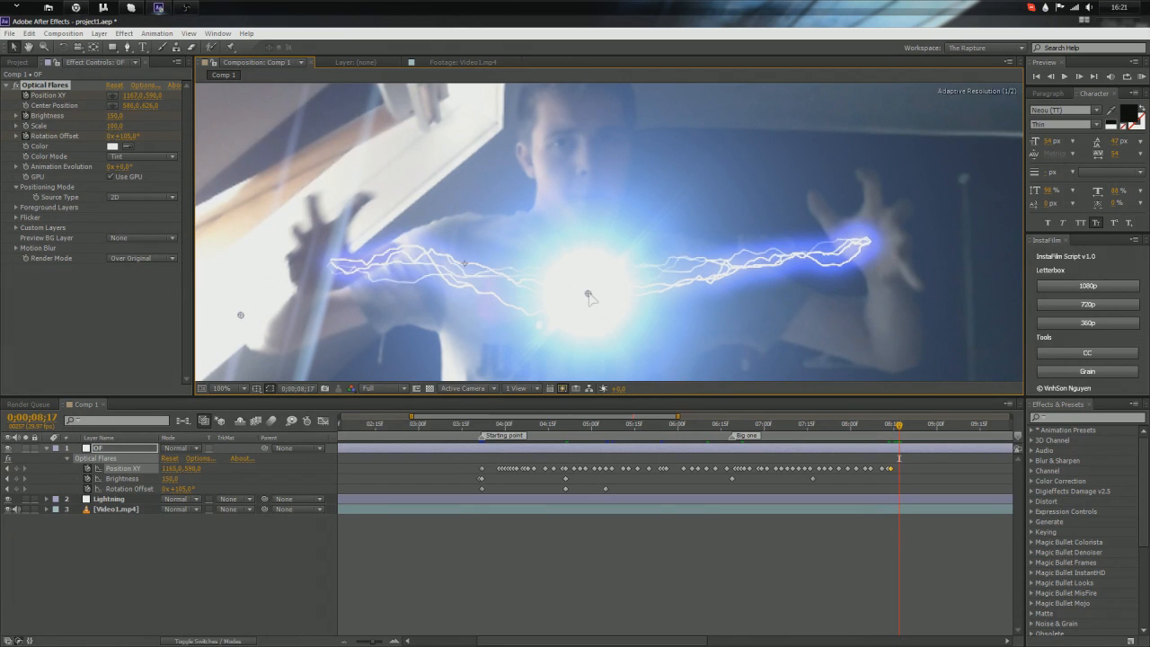
{"action": "key", "text": "Page_Down"}
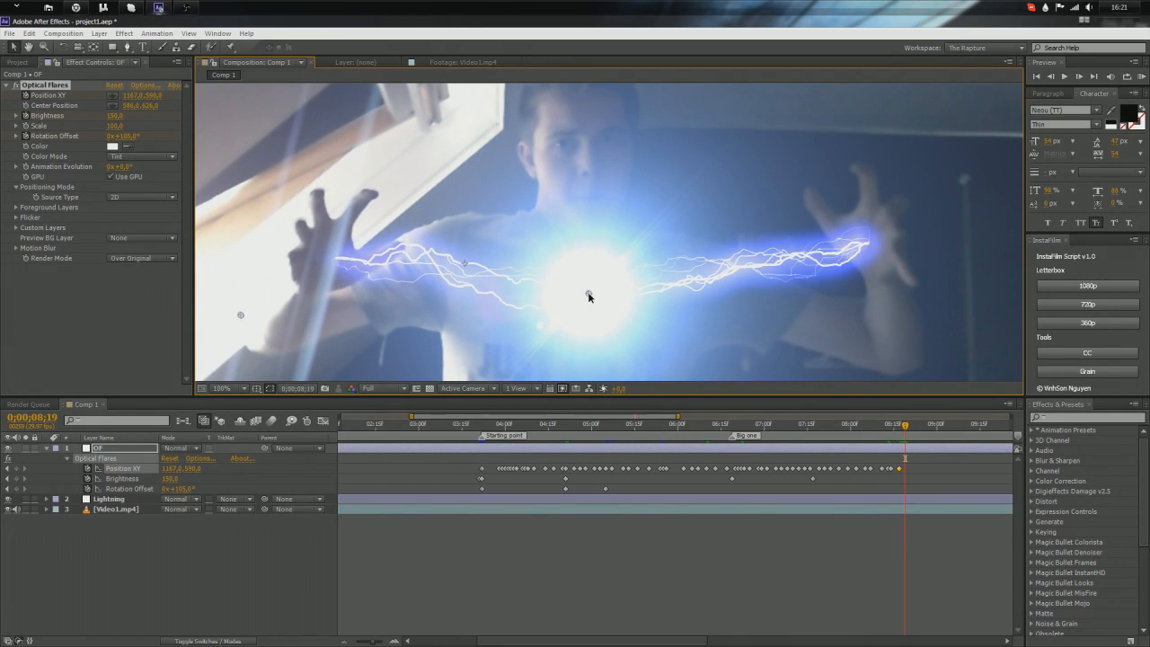
Step: Finish the flare's Position XY tracking up to 0;00;08;27, ending at 1174, 594
{"action": "key", "text": "Page_Down"}
{"action": "key", "text": "Page_Down"}
{"action": "key", "text": "Page_Down"}
{"action": "key", "text": "Page_Down"}
{"action": "left_click_drag", "start_coordinate": [590, 295], "coordinate": [591, 298]}
{"action": "key", "text": "Page_Down"}
{"action": "key", "text": "Page_Down"}
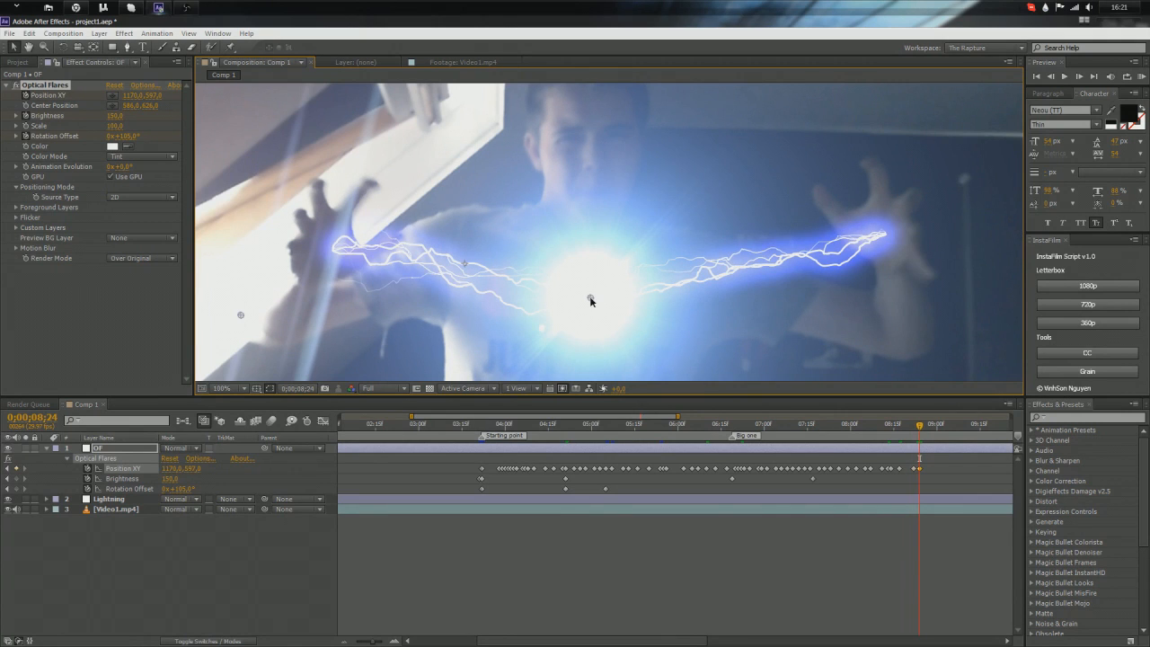
{"action": "key", "text": "Page_Down"}
{"action": "key", "text": "Page_Down"}
{"action": "key", "text": "Page_Down"}
{"action": "left_click_drag", "start_coordinate": [591, 298], "coordinate": [594, 295]}
Step: Keyframe the flare's Brightness at 175 on 0;00;08;27 and drop it to 0 at 0;00;08;28
{"action": "key", "text": "Page_Down"}
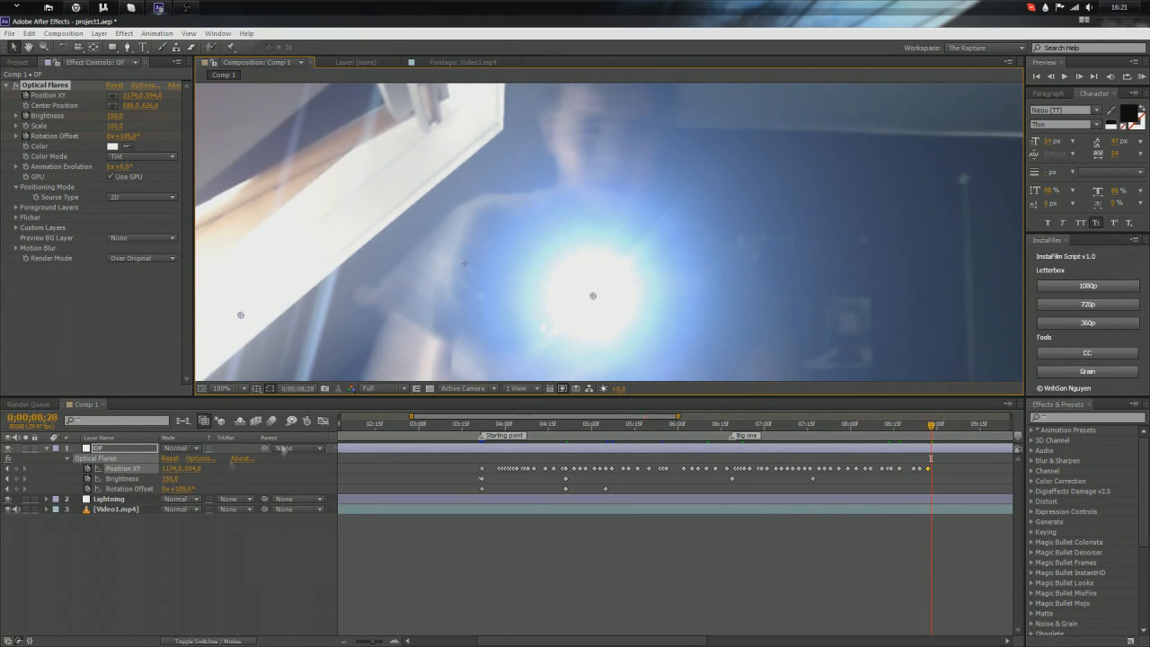
{"action": "key", "text": "Page_Up"}
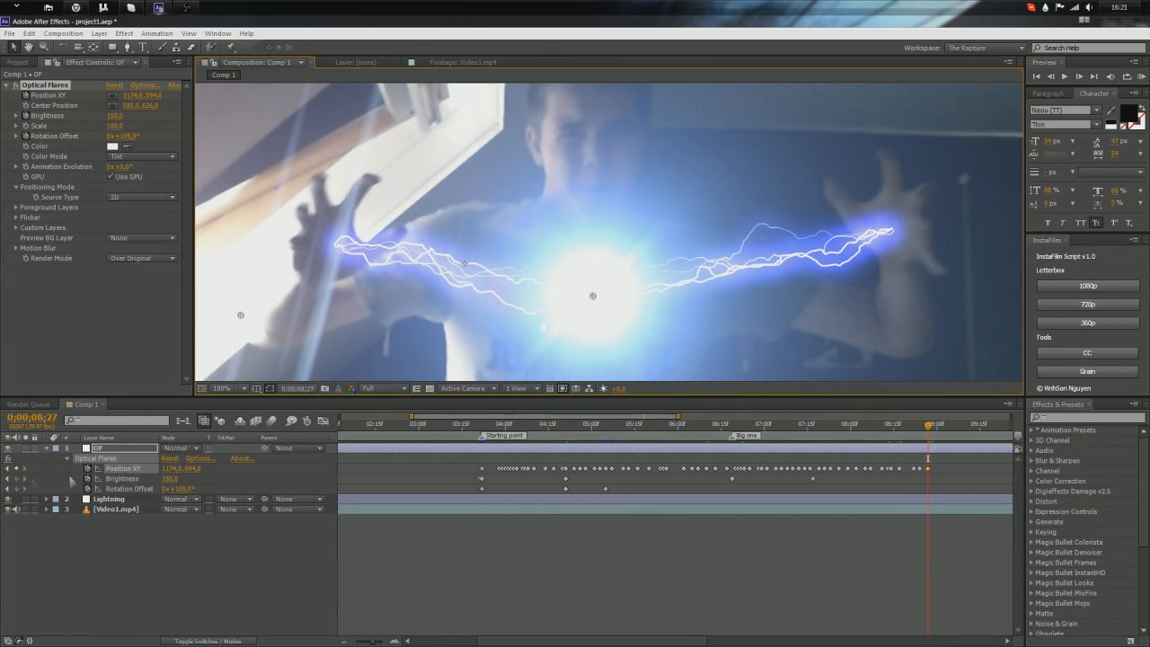
{"action": "mouse_move", "coordinate": [169, 483]}
{"action": "left_mouse_down"}
{"action": "mouse_move", "coordinate": [260, 482]}
{"action": "mouse_move", "coordinate": [164, 479]}
{"action": "left_mouse_up"}
{"action": "left_click", "coordinate": [173, 482]}
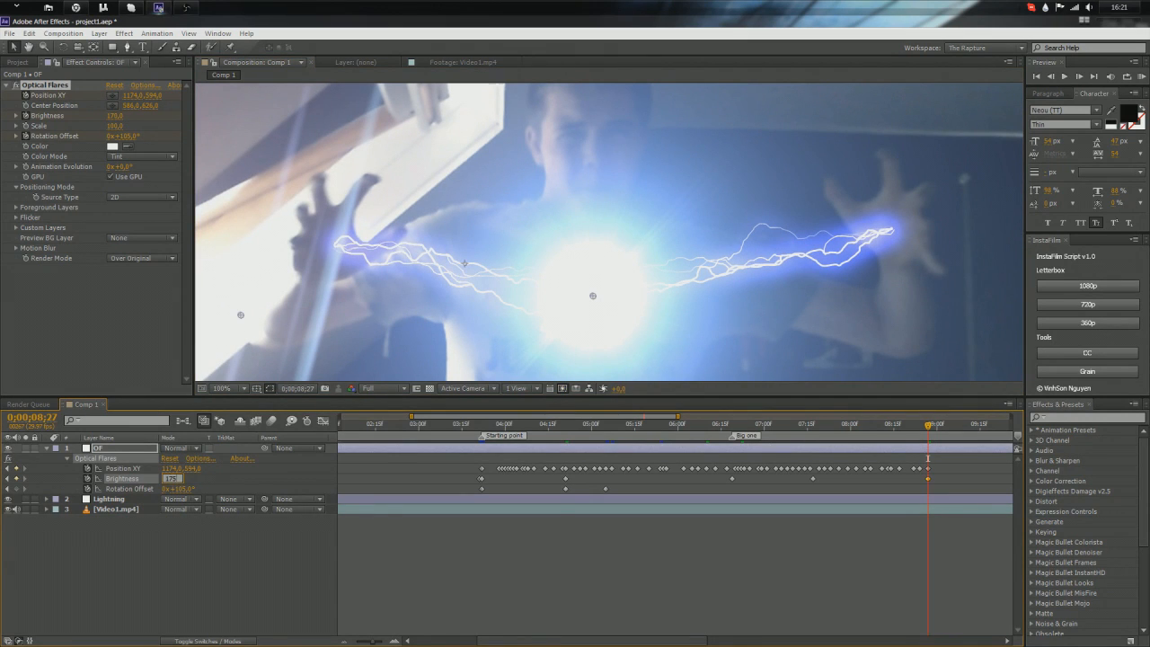
{"action": "key", "text": "Page_Down"}
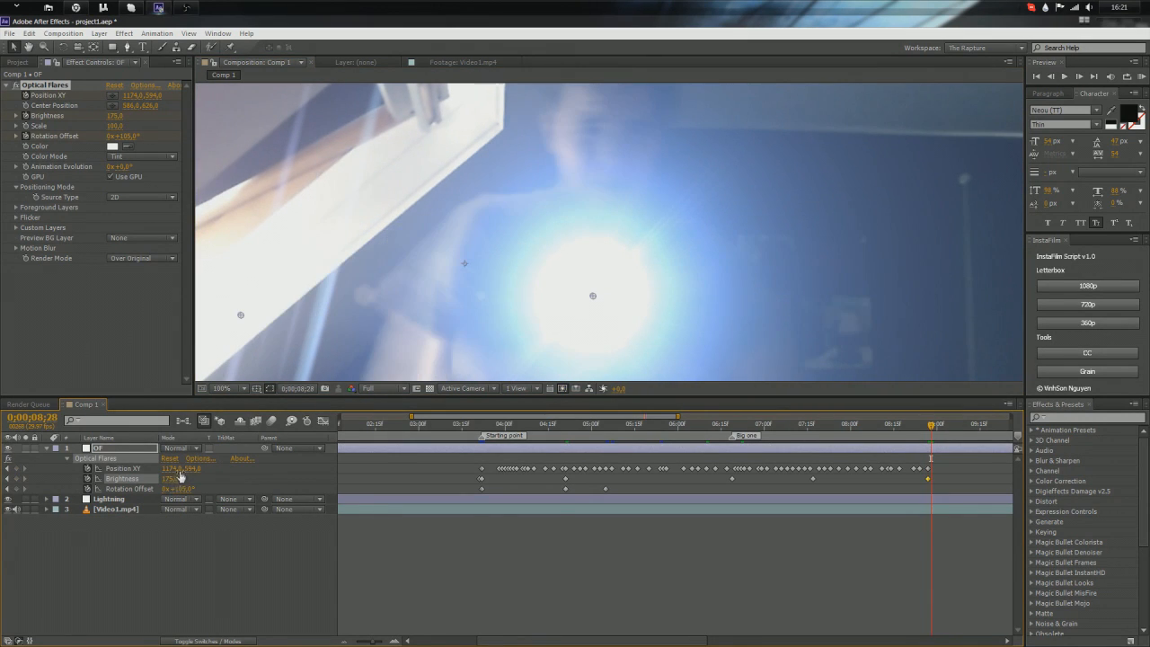
{"action": "type", "text": "0"}
{"action": "key", "text": "Return"}
{"action": "key", "text": "comma"}
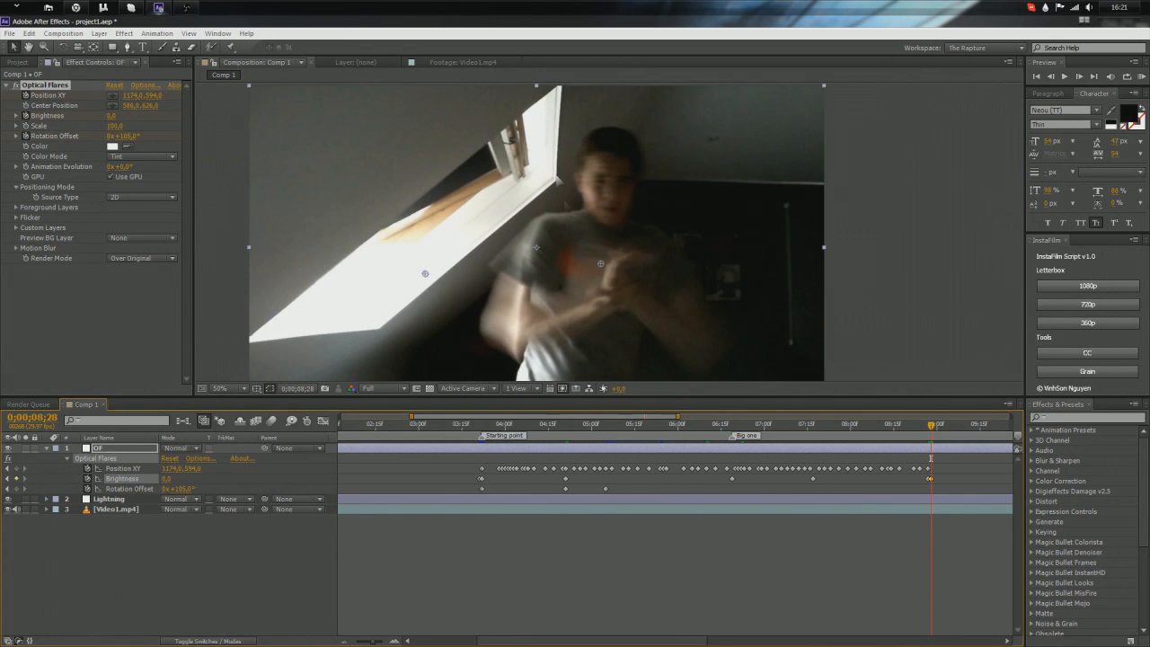
Step: Add a Rotation Offset keyframe for the flare at 0;00;05;18 and one of 94° at 0;00;06;12
{"action": "left_click_drag", "start_coordinate": [931, 431], "coordinate": [734, 477]}
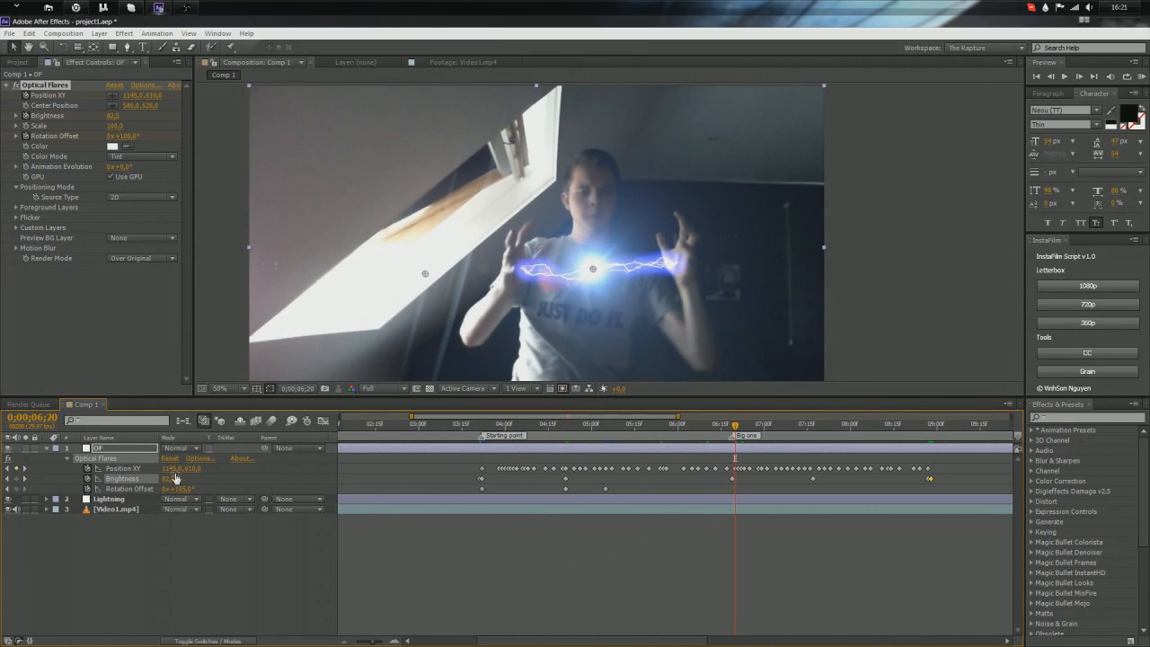
{"action": "left_click_drag", "start_coordinate": [185, 488], "coordinate": [176, 489]}
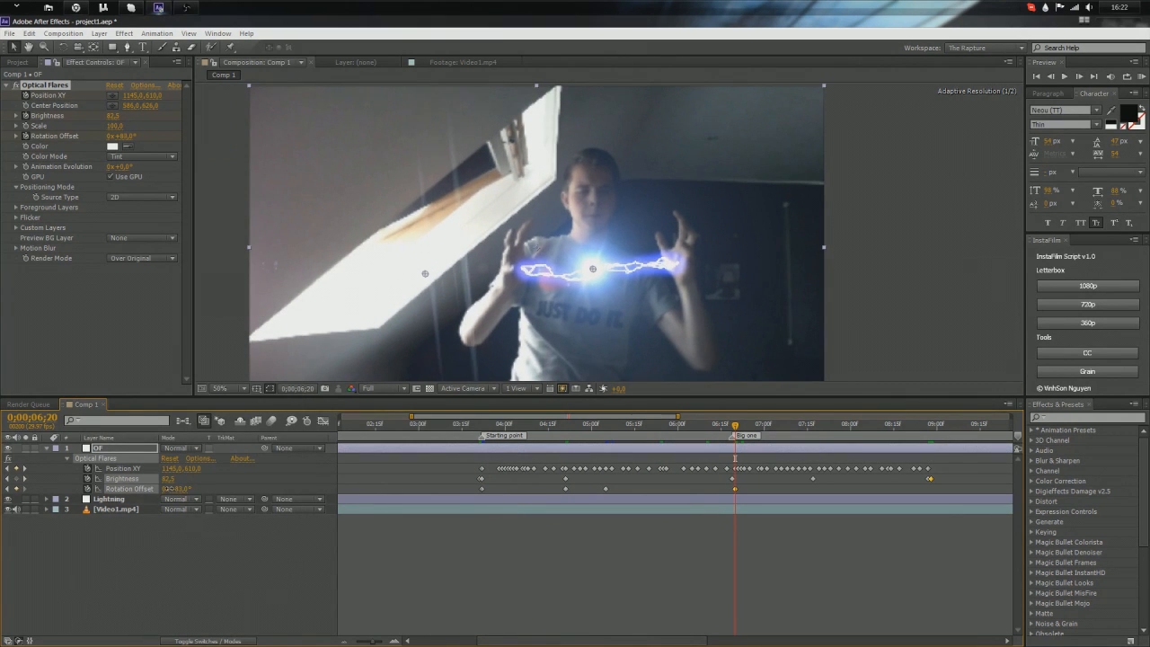
{"action": "left_click_drag", "start_coordinate": [737, 435], "coordinate": [644, 463]}
{"action": "left_click_drag", "start_coordinate": [184, 490], "coordinate": [195, 489]}
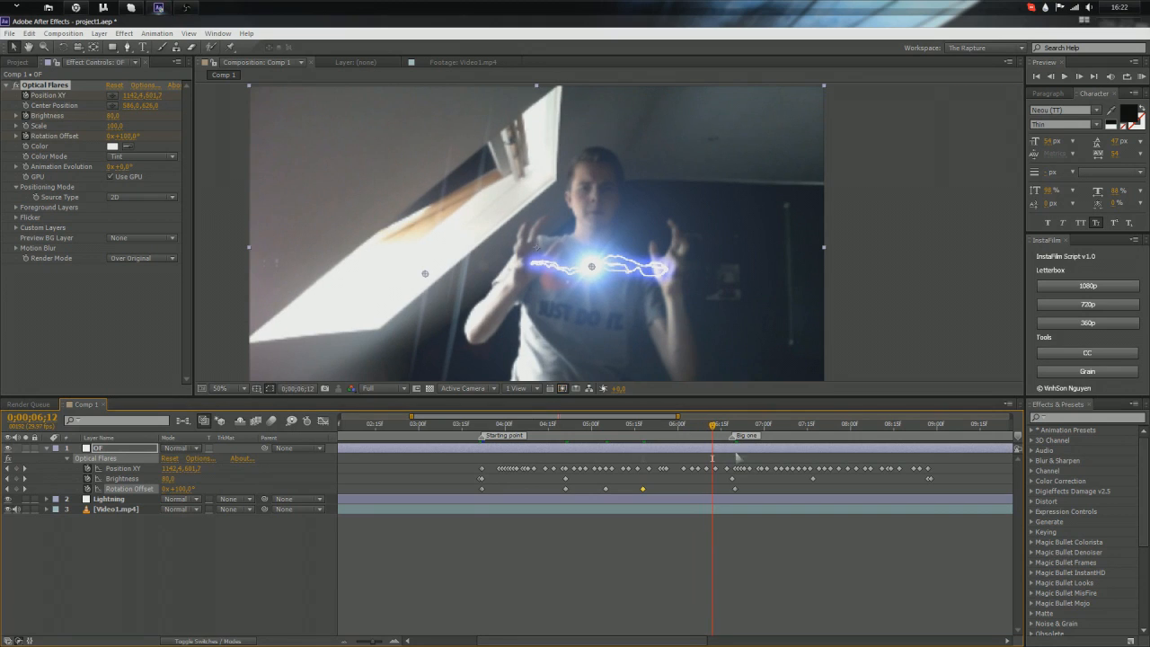
{"action": "left_click_drag", "start_coordinate": [737, 490], "coordinate": [724, 492]}
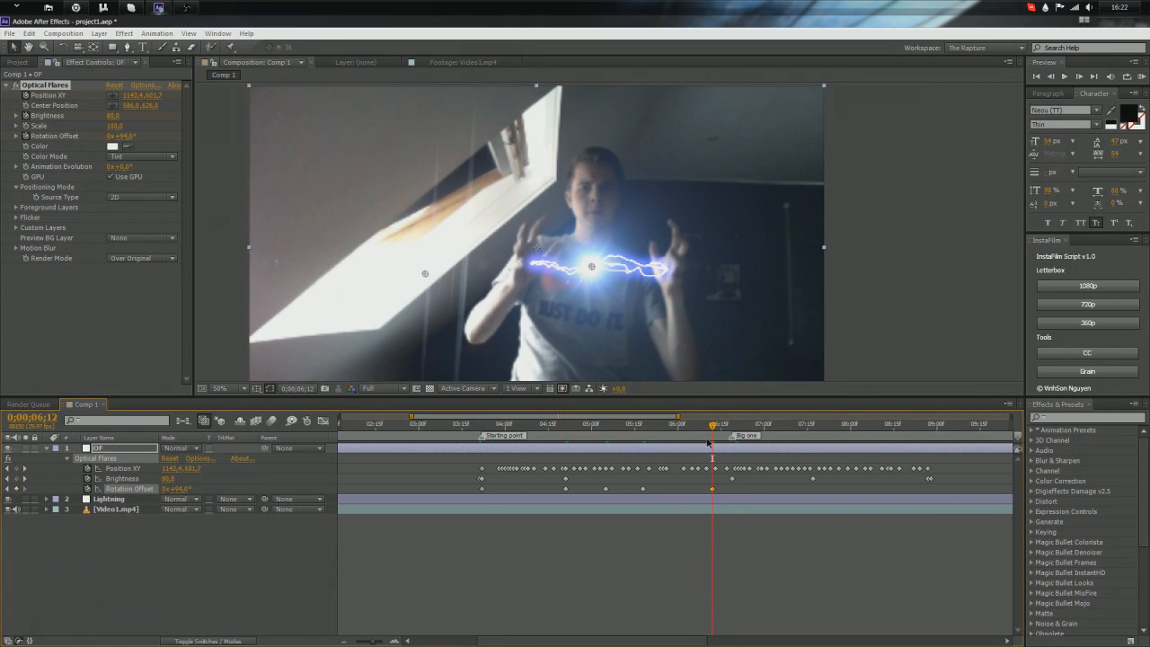
Step: Try Rotation Offset keyframes of 100° at 0;00;06;29 and 115° at 0;00;07;16, and remove the second one
{"action": "left_click_drag", "start_coordinate": [721, 432], "coordinate": [763, 438]}
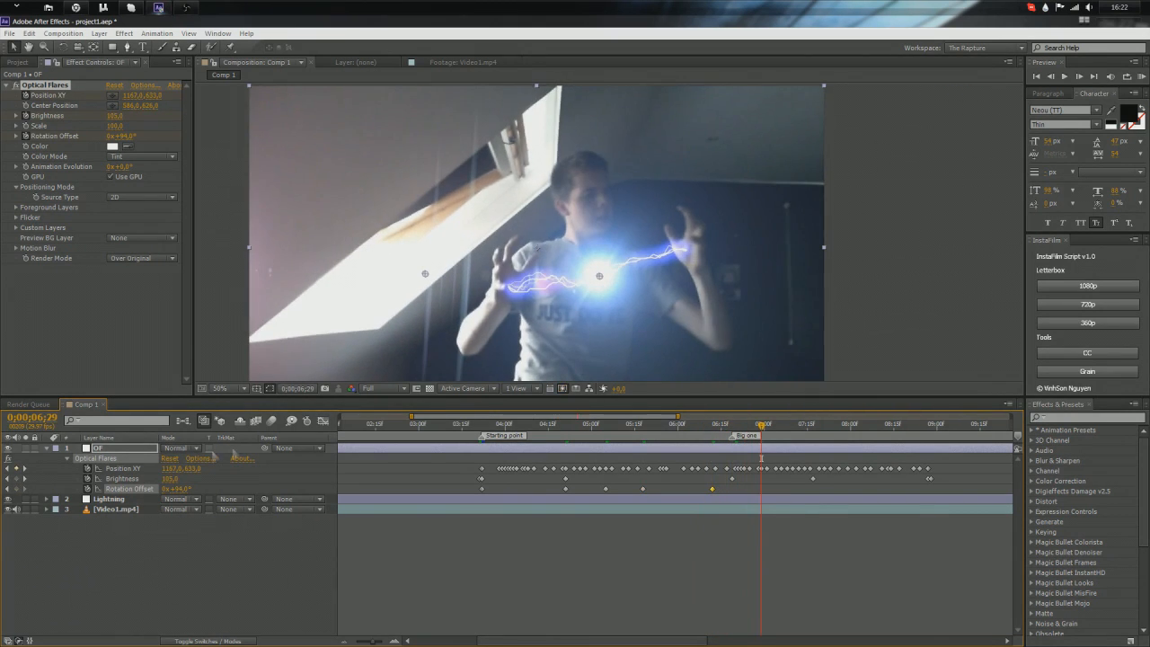
{"action": "left_click_drag", "start_coordinate": [183, 488], "coordinate": [190, 489]}
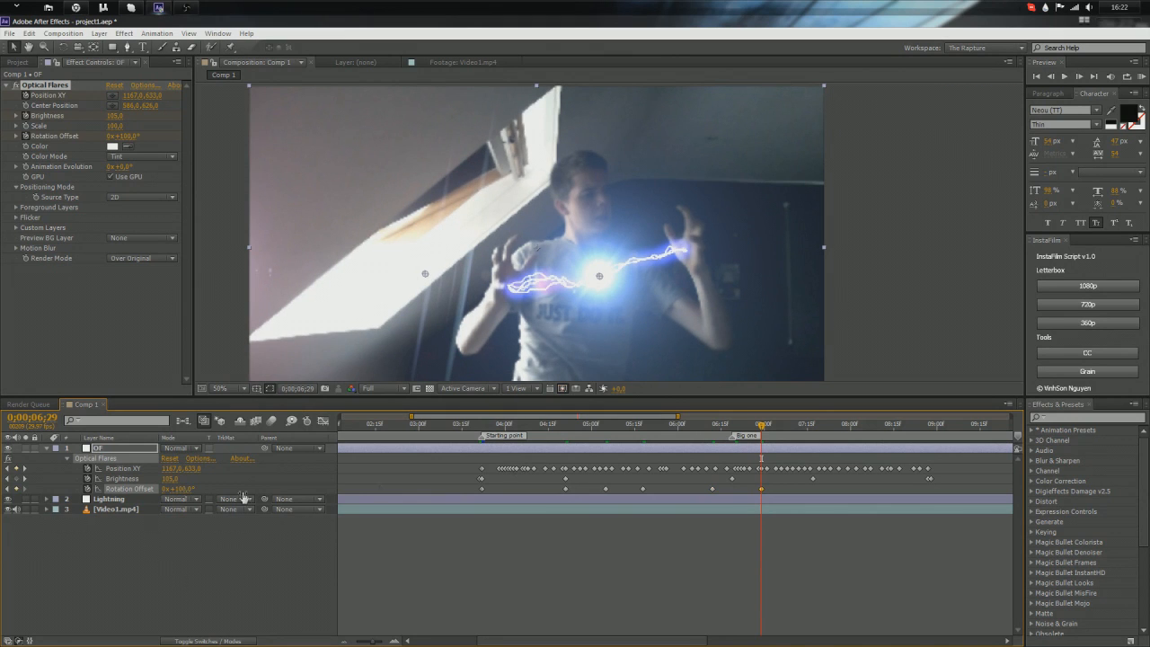
{"action": "left_click_drag", "start_coordinate": [763, 430], "coordinate": [810, 438]}
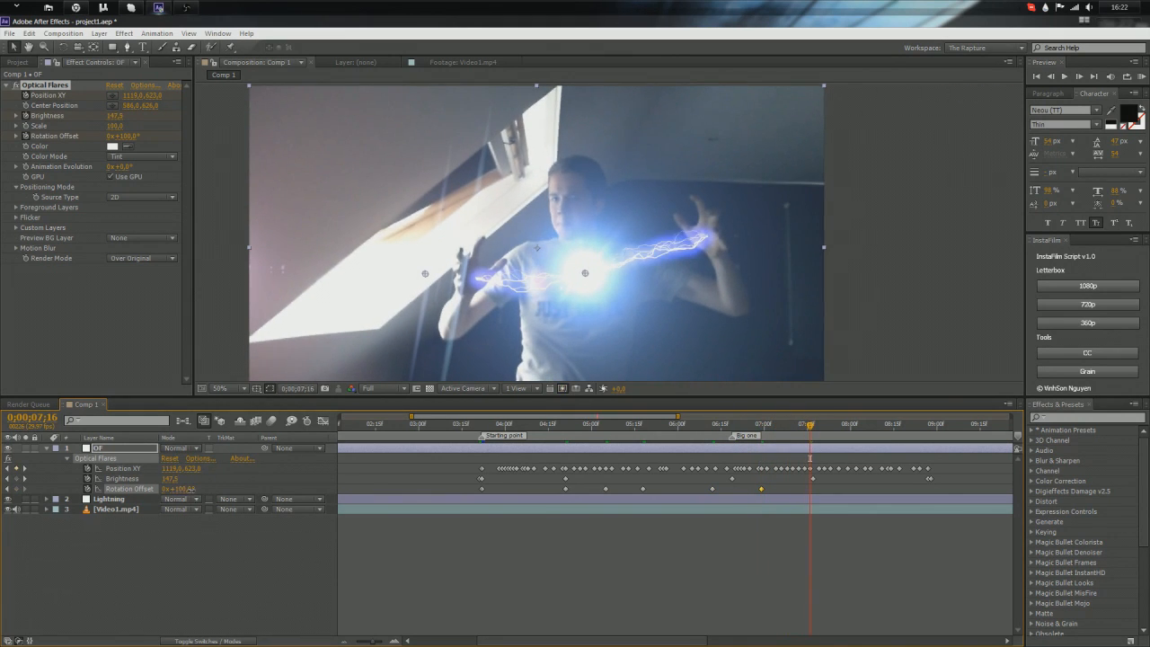
{"action": "left_click_drag", "start_coordinate": [179, 489], "coordinate": [199, 491]}
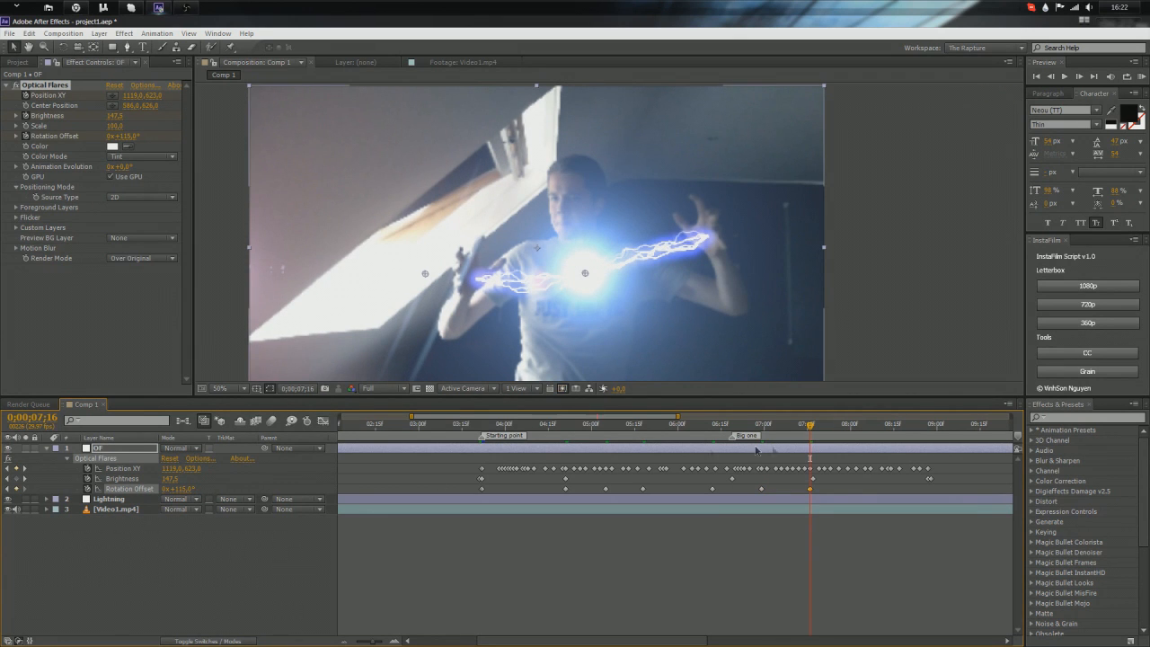
{"action": "left_click_drag", "start_coordinate": [809, 425], "coordinate": [807, 486]}
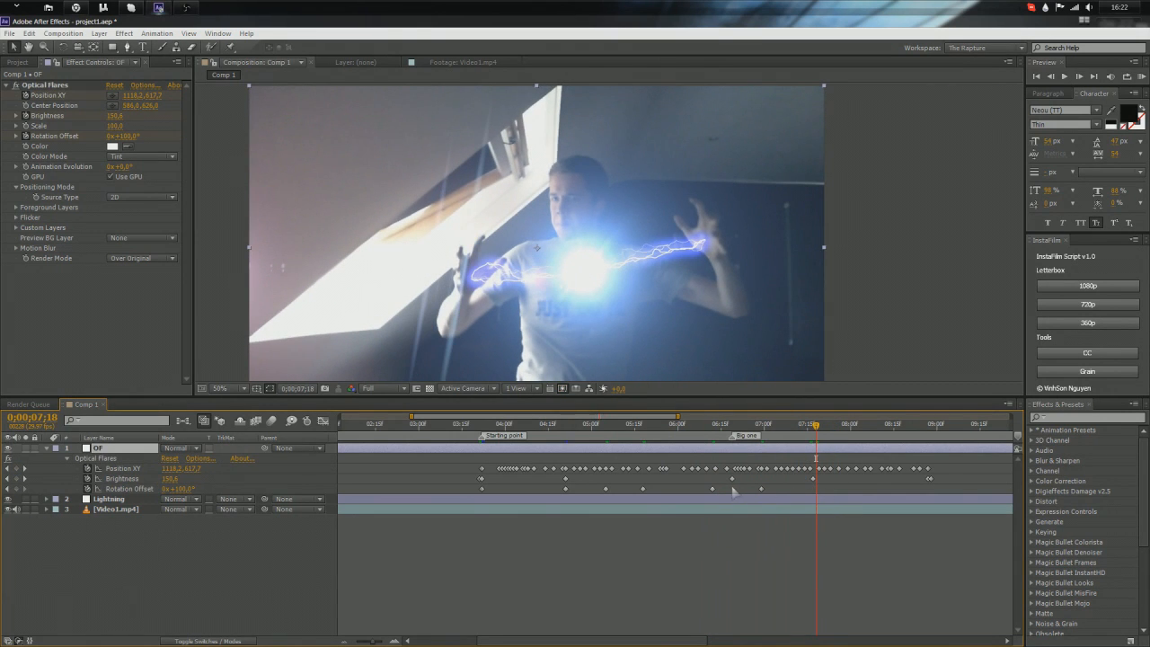
Step: Set the Rotation Offset keyframe at 0;00;05;05 to 99° and delete the one at 0;00;05;18
{"action": "left_click_drag", "start_coordinate": [815, 426], "coordinate": [606, 493]}
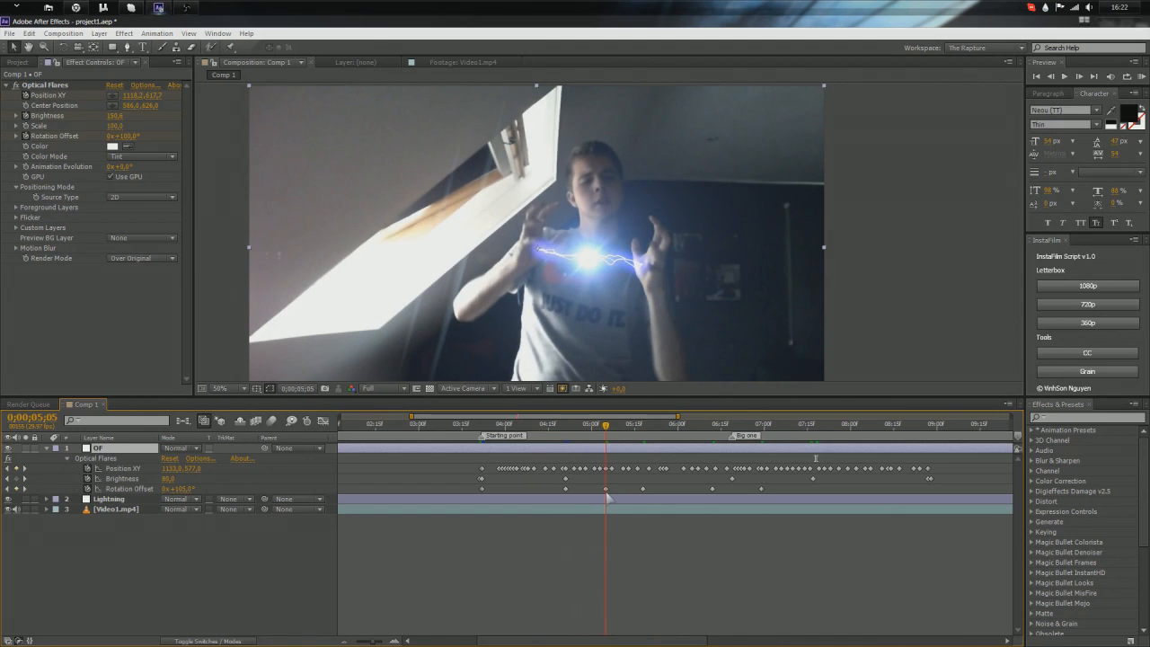
{"action": "left_click", "coordinate": [605, 490]}
{"action": "left_click_drag", "start_coordinate": [189, 490], "coordinate": [181, 489]}
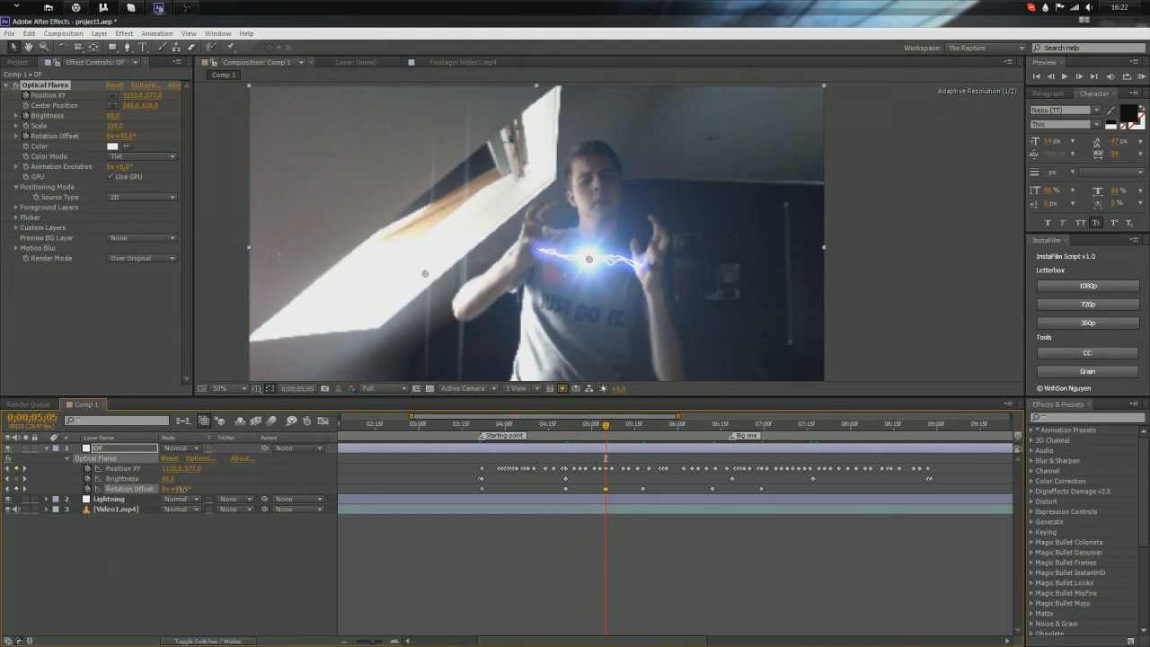
{"action": "key", "text": "space"}
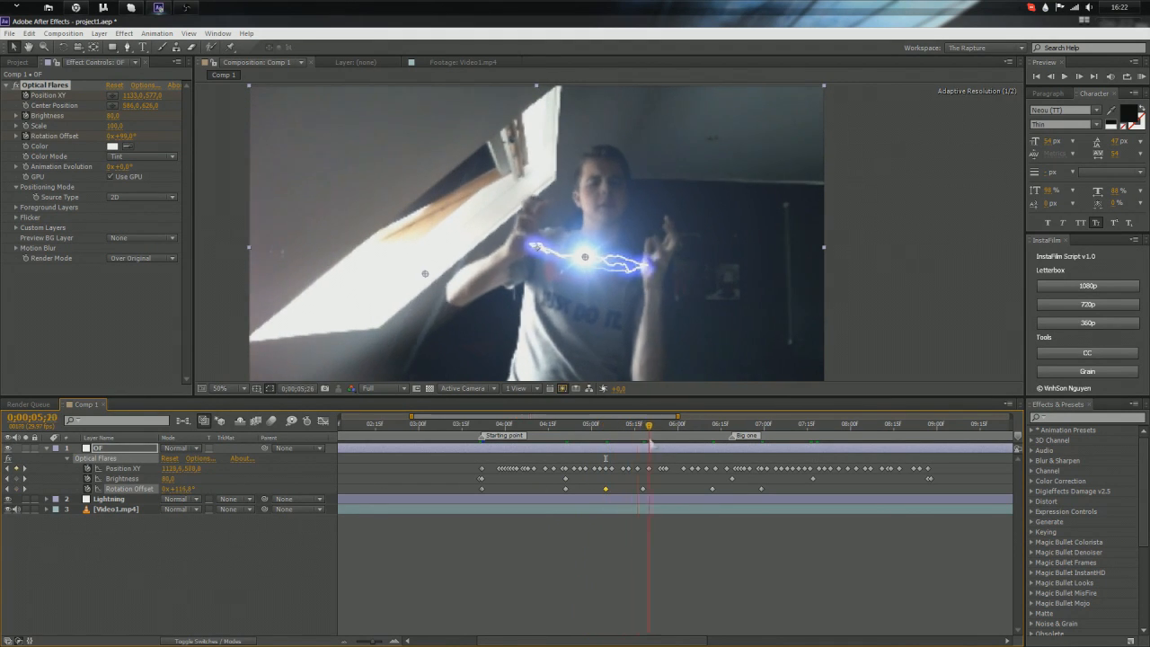
{"action": "left_click_drag", "start_coordinate": [656, 444], "coordinate": [644, 446]}
{"action": "left_click", "coordinate": [644, 490]}
{"action": "key", "text": "Delete"}
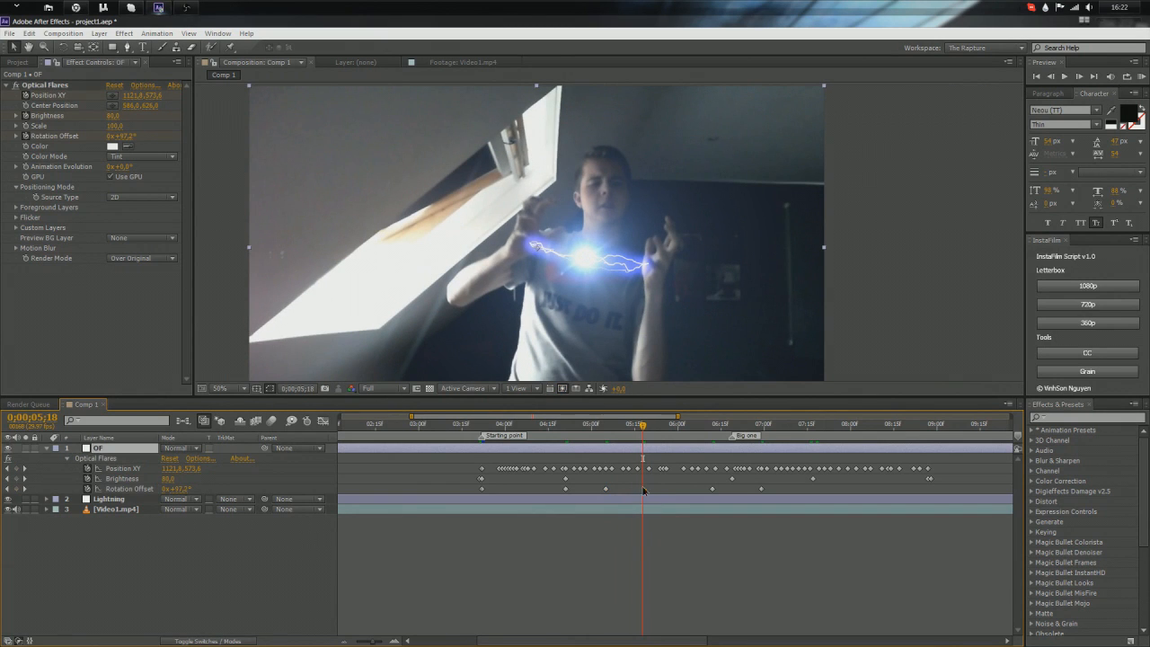
Step: Play on to 0;00;05;28 and keyframe the flare's Rotation Offset at 105° there
{"action": "key", "text": "space"}
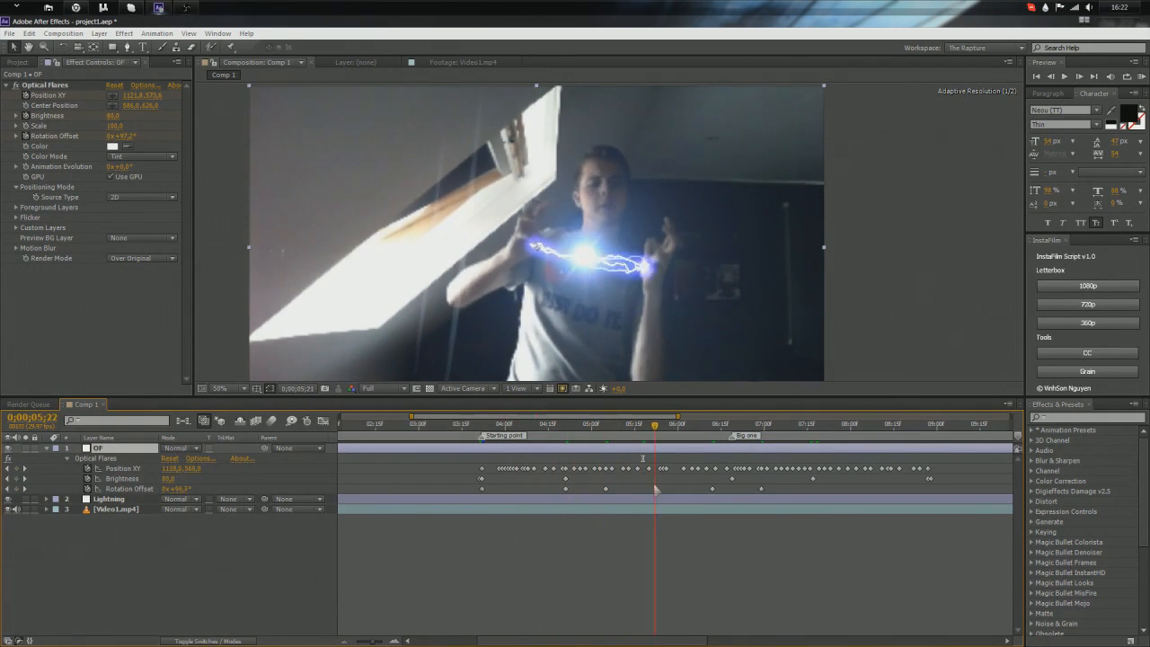
{"action": "key", "text": "space"}
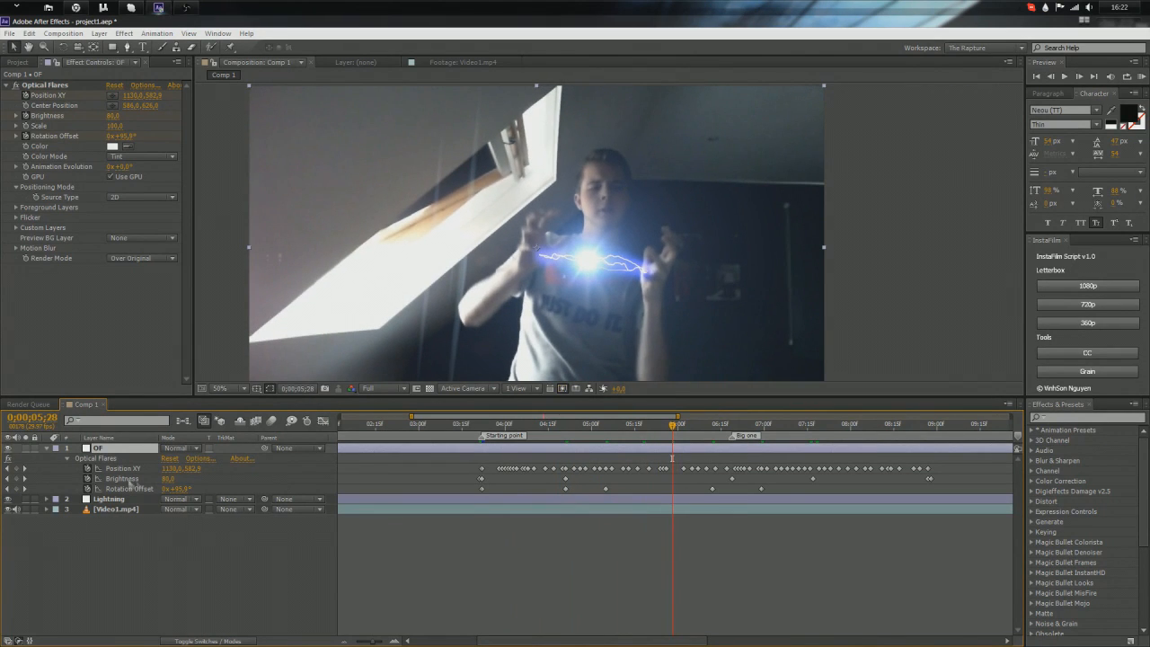
{"action": "key", "text": "Return"}
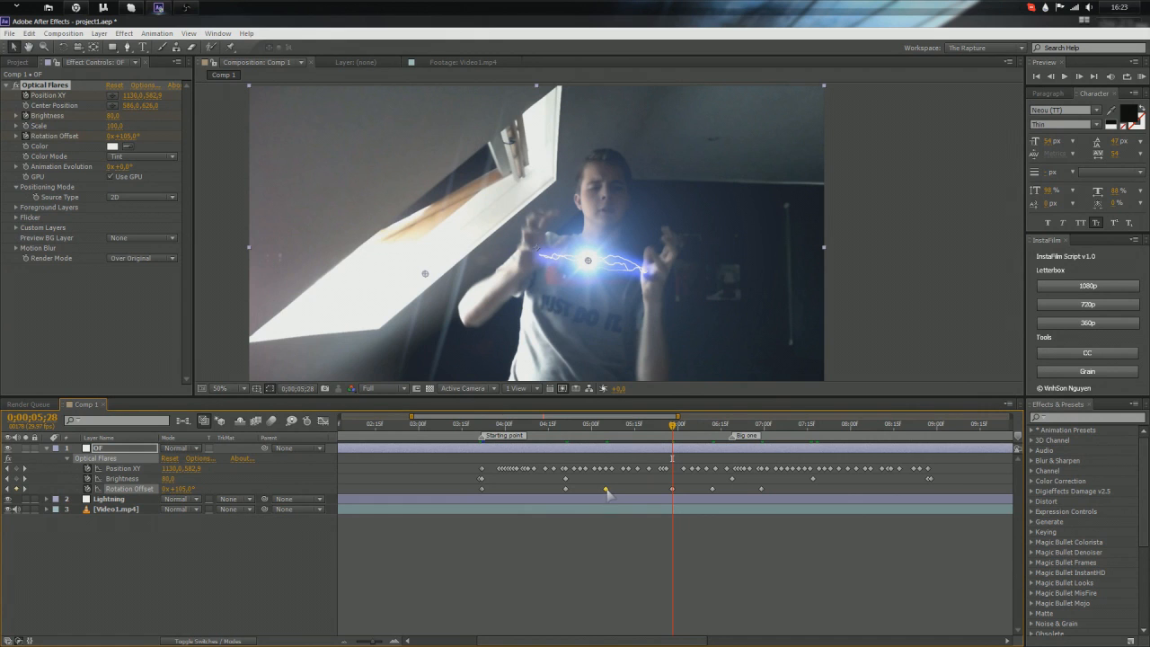
Step: Replace the Rotation Offset keyframe at 0;00;06;29 with 80° at 0;00;07;00 and add another near the Big one marker
{"action": "left_click_drag", "start_coordinate": [674, 428], "coordinate": [712, 453]}
{"action": "left_click", "coordinate": [754, 490]}
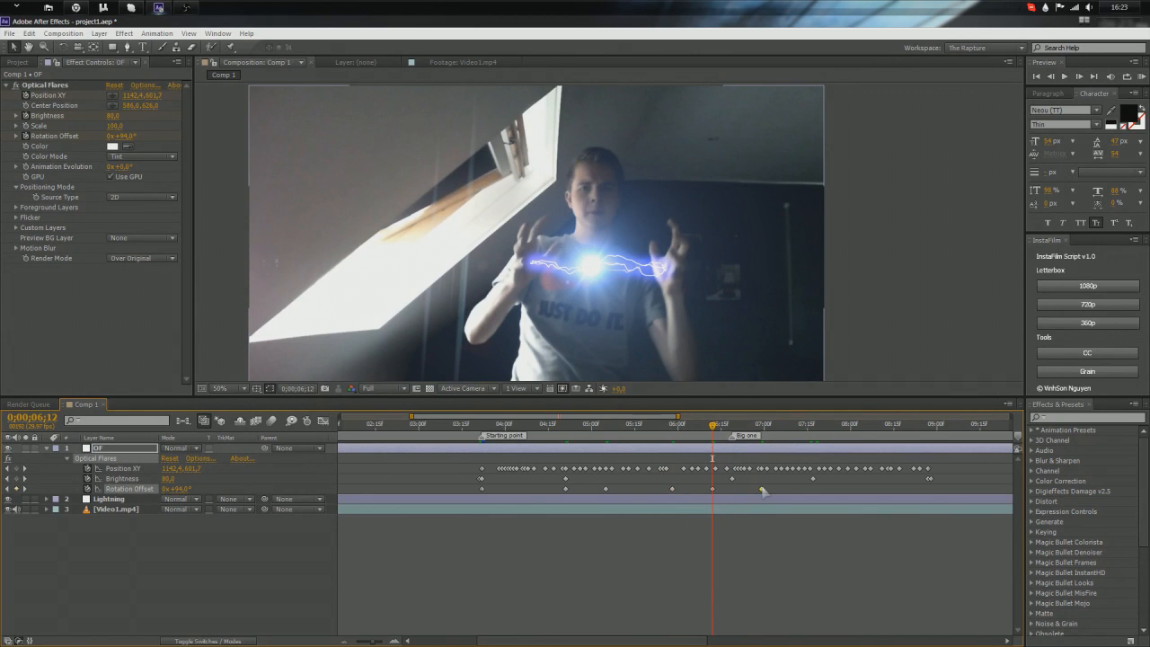
{"action": "left_click_drag", "start_coordinate": [717, 435], "coordinate": [764, 440]}
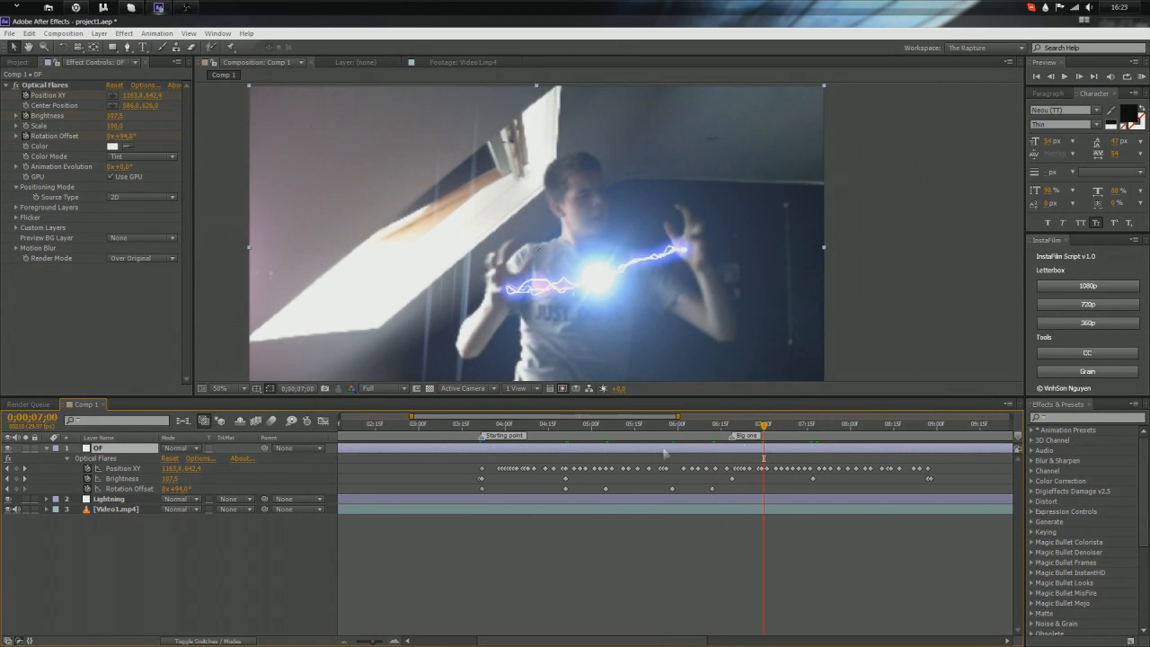
{"action": "left_click_drag", "start_coordinate": [176, 489], "coordinate": [163, 489]}
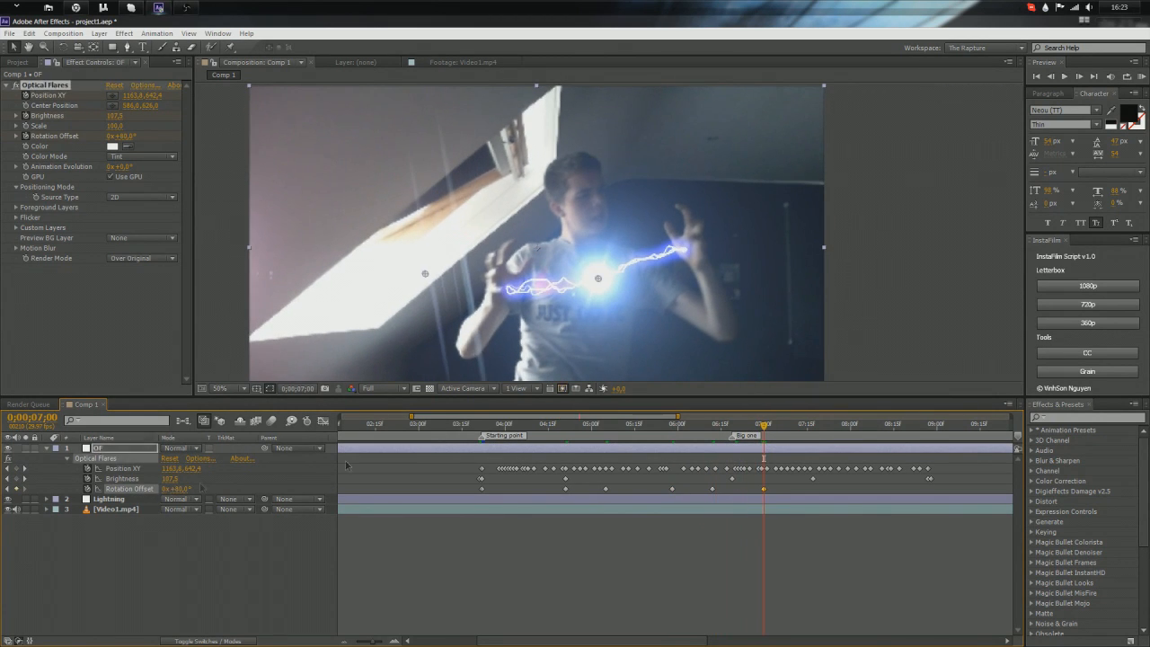
{"action": "left_click_drag", "start_coordinate": [765, 429], "coordinate": [731, 491]}
Step: Preview the effect from the Starting point marker and open the Optical Flares options at 0;00;05;00
{"action": "mouse_move", "coordinate": [728, 446]}
{"action": "left_mouse_down"}
{"action": "mouse_move", "coordinate": [751, 445]}
{"action": "mouse_move", "coordinate": [744, 433]}
{"action": "mouse_move", "coordinate": [968, 448]}
{"action": "mouse_move", "coordinate": [482, 477]}
{"action": "left_mouse_up"}
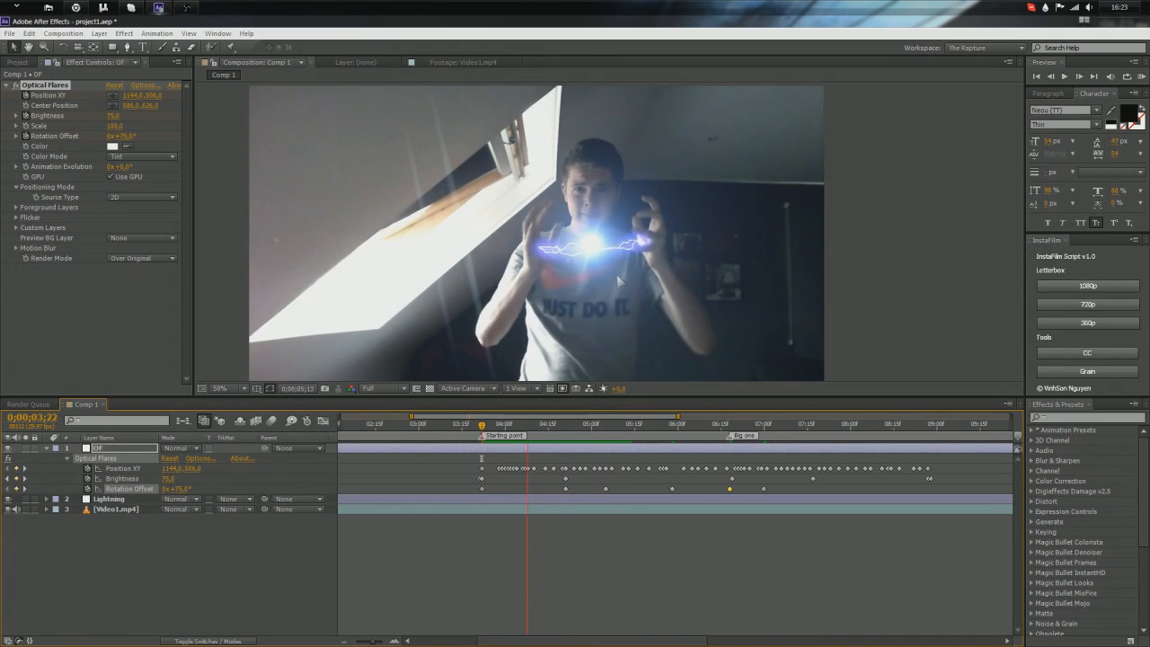
{"action": "key", "text": "space"}
{"action": "left_click_drag", "start_coordinate": [482, 425], "coordinate": [591, 425]}
{"action": "left_click", "coordinate": [139, 87]}
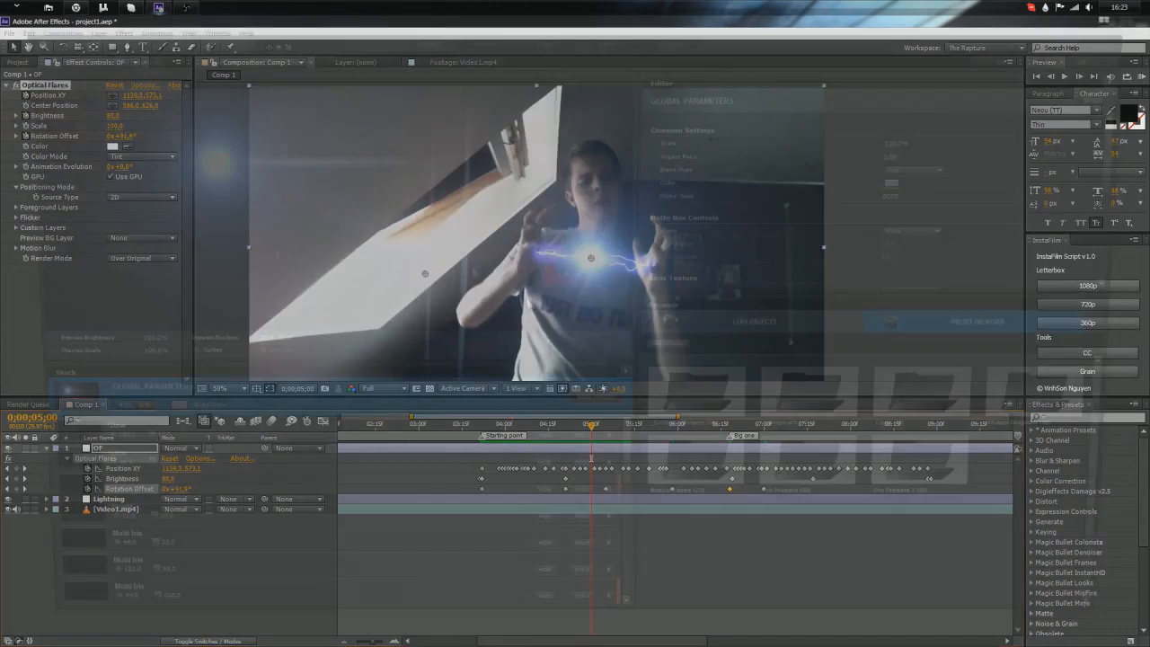
Step: Hide the last two Glow elements in the flare's stack while comparing their effect in the preview
{"action": "left_click", "coordinate": [413, 445]}
{"action": "scroll", "coordinate": [413, 449], "scroll_direction": "down", "scroll_amount": 7}
{"action": "scroll", "coordinate": [414, 457], "scroll_direction": "down", "scroll_amount": 5}
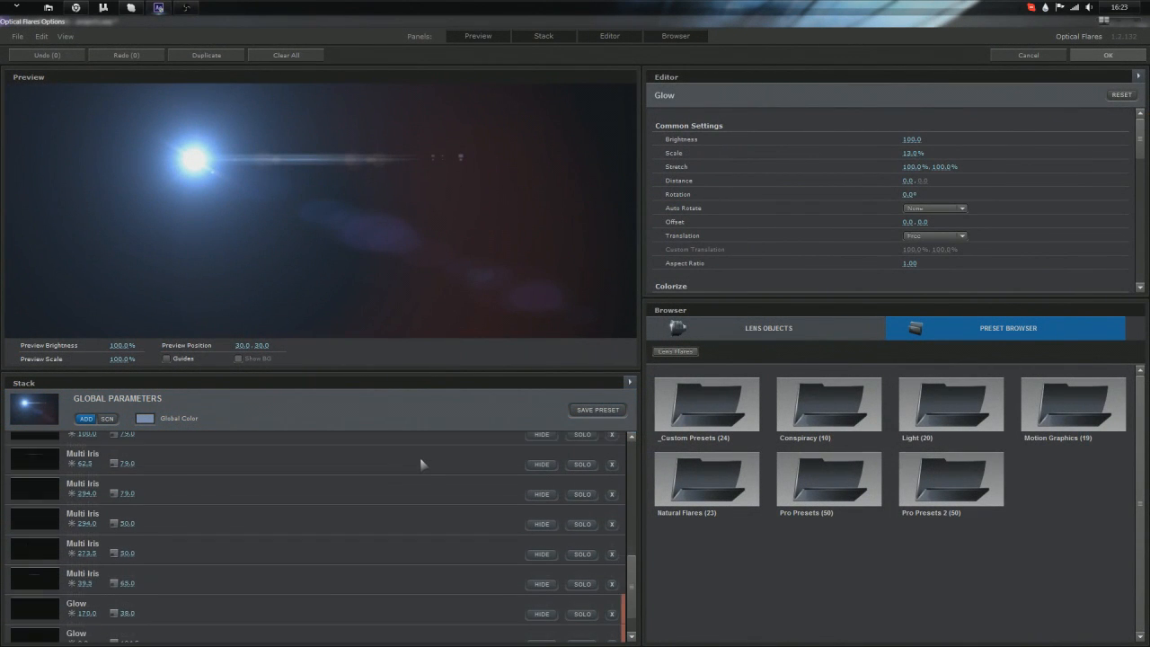
{"action": "left_click", "coordinate": [541, 573]}
{"action": "left_click", "coordinate": [541, 573]}
{"action": "left_click", "coordinate": [541, 573]}
{"action": "left_click", "coordinate": [543, 602]}
{"action": "left_click", "coordinate": [543, 601]}
{"action": "left_click", "coordinate": [544, 601]}
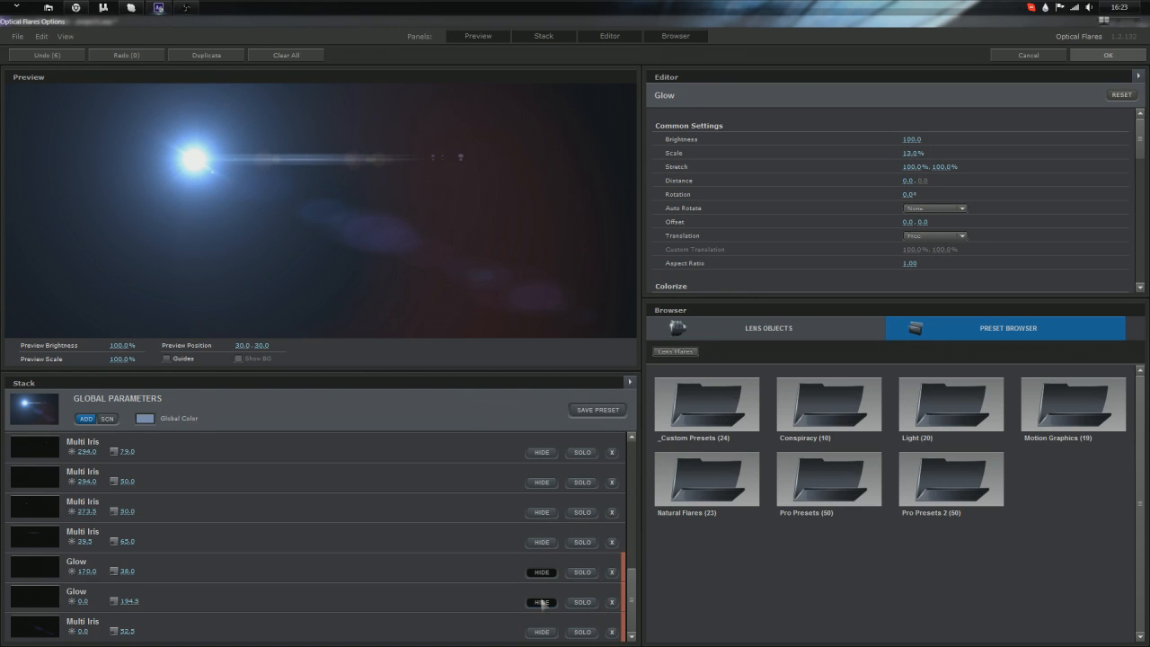
Step: Toggle the visibility of the Multi Iris elements above those Glows one by one to check what each contributes
{"action": "left_click", "coordinate": [544, 513]}
{"action": "left_click", "coordinate": [544, 513]}
{"action": "left_click", "coordinate": [545, 515]}
{"action": "left_click", "coordinate": [544, 515]}
{"action": "scroll", "coordinate": [545, 518], "scroll_direction": "up", "scroll_amount": 1}
{"action": "left_click", "coordinate": [545, 517]}
{"action": "left_click", "coordinate": [546, 517]}
{"action": "left_click", "coordinate": [544, 517]}
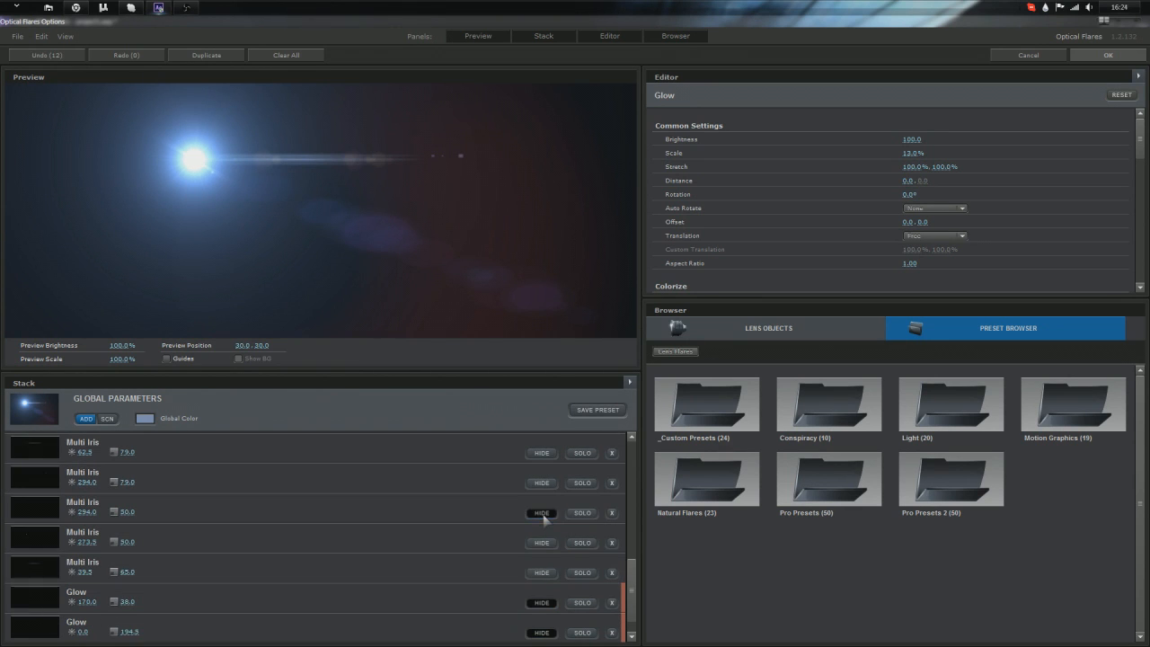
Step: Compare the effect of the Multi Iris elements in the flare stack by toggling their visibility, leaving them shown
{"action": "left_click", "coordinate": [543, 514]}
{"action": "left_click", "coordinate": [541, 456]}
{"action": "left_click", "coordinate": [541, 453]}
{"action": "left_click", "coordinate": [541, 454]}
{"action": "scroll", "coordinate": [541, 458], "scroll_direction": "up", "scroll_amount": 1}
{"action": "left_click", "coordinate": [541, 462]}
{"action": "left_click", "coordinate": [542, 462]}
Step: Hide the two Hoop elements with brightness 9.5 and 4.5 in the flare stack
{"action": "scroll", "coordinate": [541, 468], "scroll_direction": "up", "scroll_amount": 1}
{"action": "left_click", "coordinate": [540, 485]}
{"action": "left_click", "coordinate": [539, 485]}
{"action": "left_click", "coordinate": [540, 485]}
{"action": "left_click", "coordinate": [540, 485]}
{"action": "left_click", "coordinate": [540, 485]}
{"action": "left_click", "coordinate": [540, 485]}
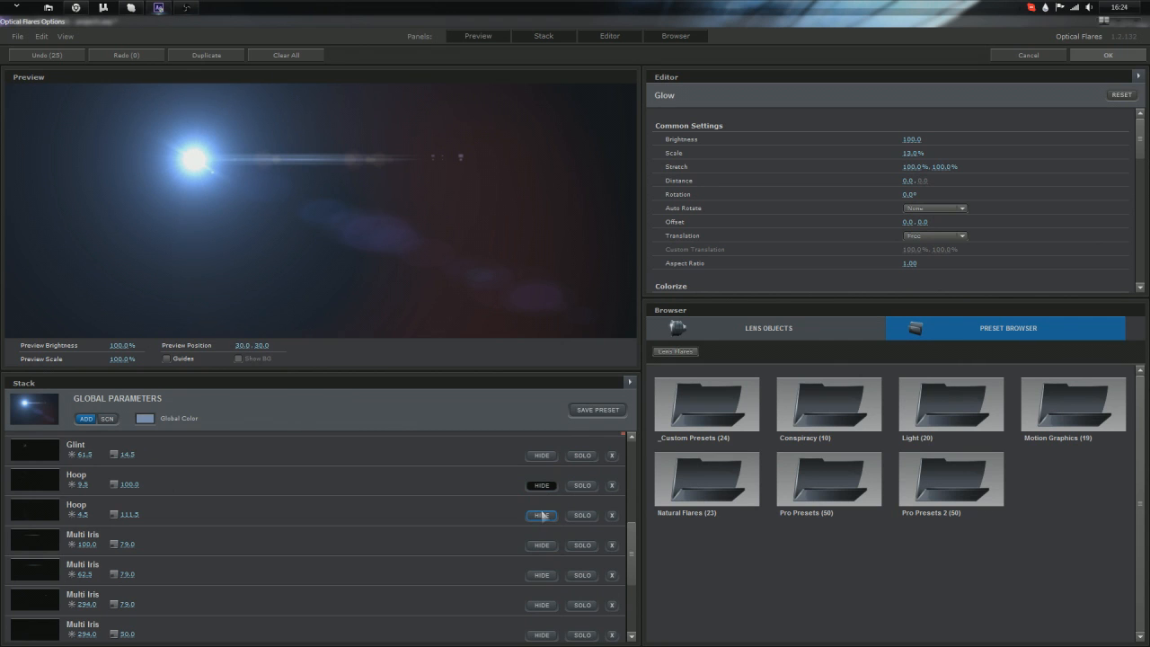
{"action": "left_click", "coordinate": [542, 514]}
Step: Hide the Multi Iris with brightness 153.5 and the Streak with brightness 11.0 in the flare stack
{"action": "scroll", "coordinate": [542, 514], "scroll_direction": "up", "scroll_amount": 1}
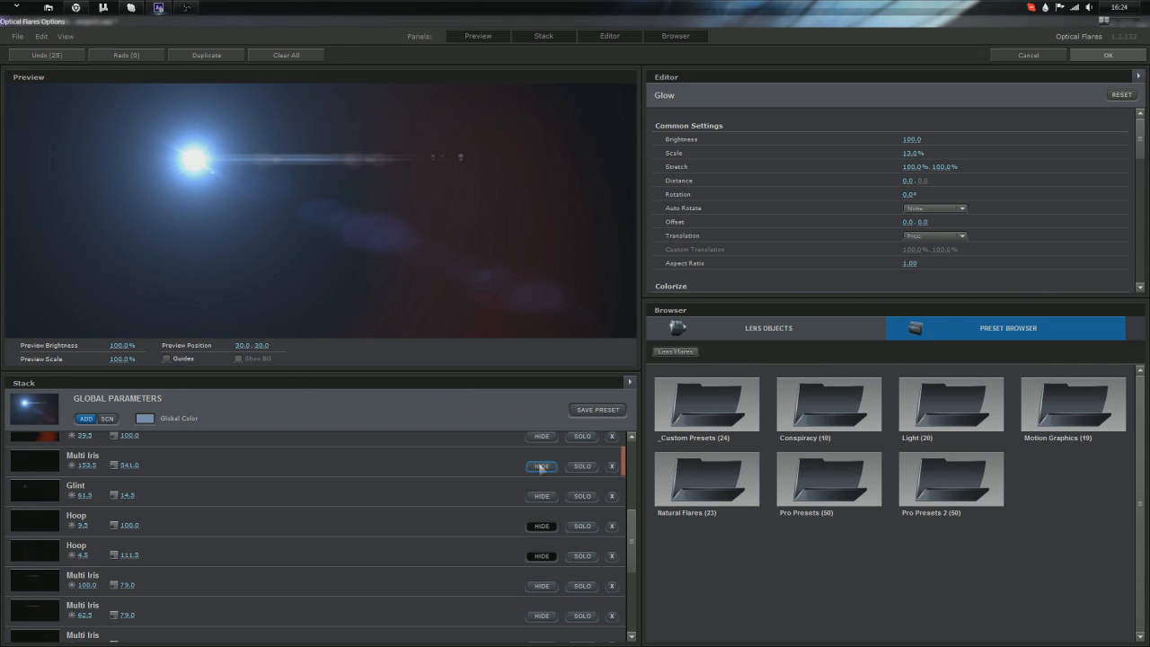
{"action": "scroll", "coordinate": [534, 476], "scroll_direction": "up", "scroll_amount": 6}
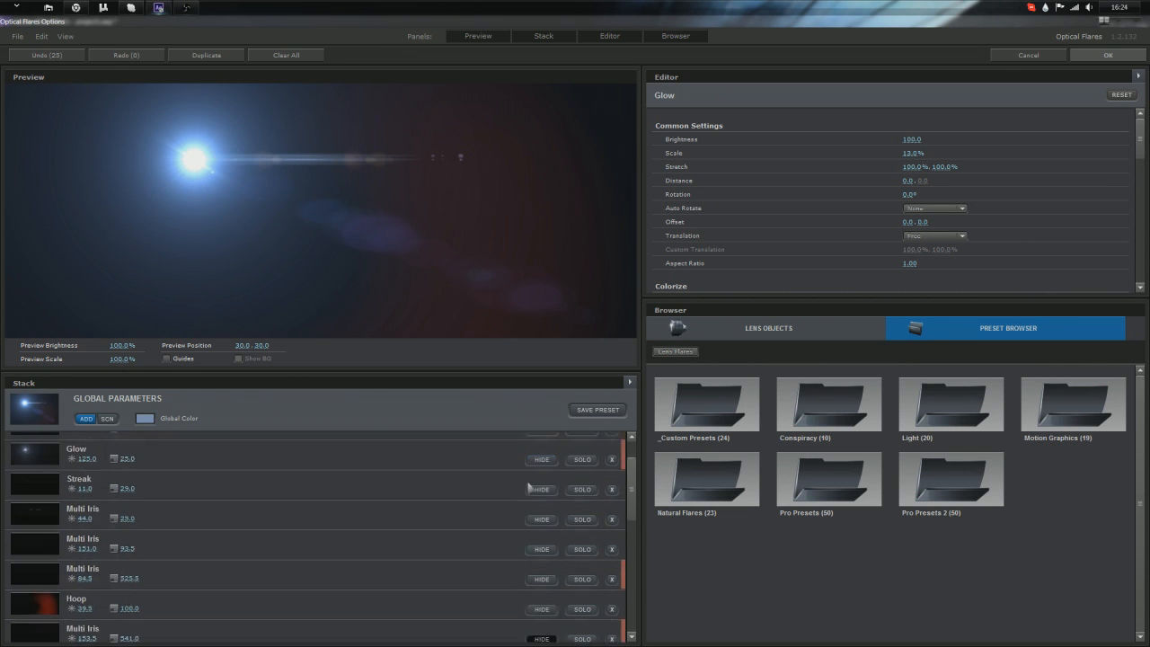
{"action": "left_click", "coordinate": [544, 471]}
{"action": "left_click", "coordinate": [543, 470]}
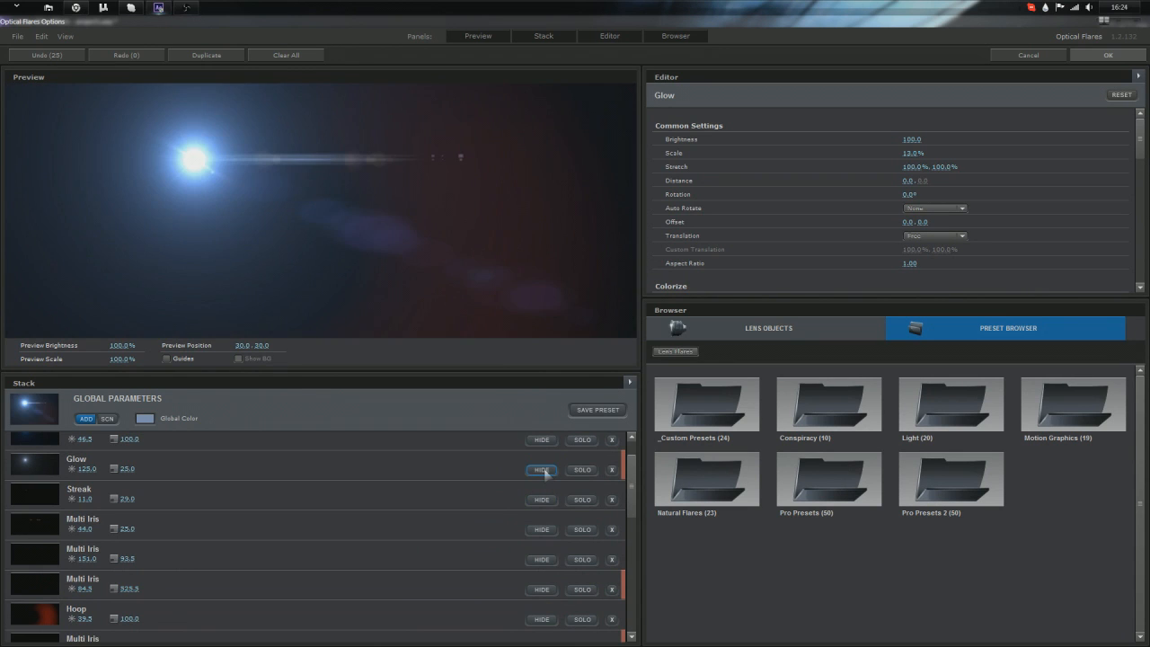
{"action": "left_click", "coordinate": [542, 469]}
{"action": "left_click", "coordinate": [544, 471]}
{"action": "scroll", "coordinate": [513, 534], "scroll_direction": "up", "scroll_amount": 2}
{"action": "scroll", "coordinate": [511, 532], "scroll_direction": "down", "scroll_amount": 2}
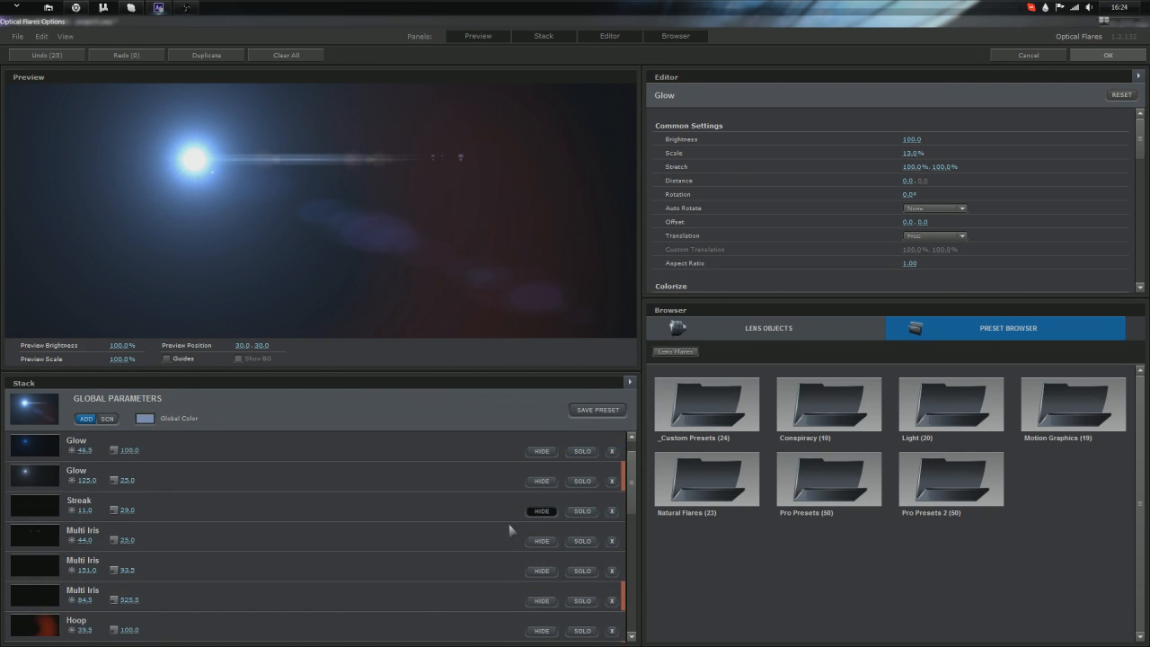
{"action": "left_click", "coordinate": [543, 582]}
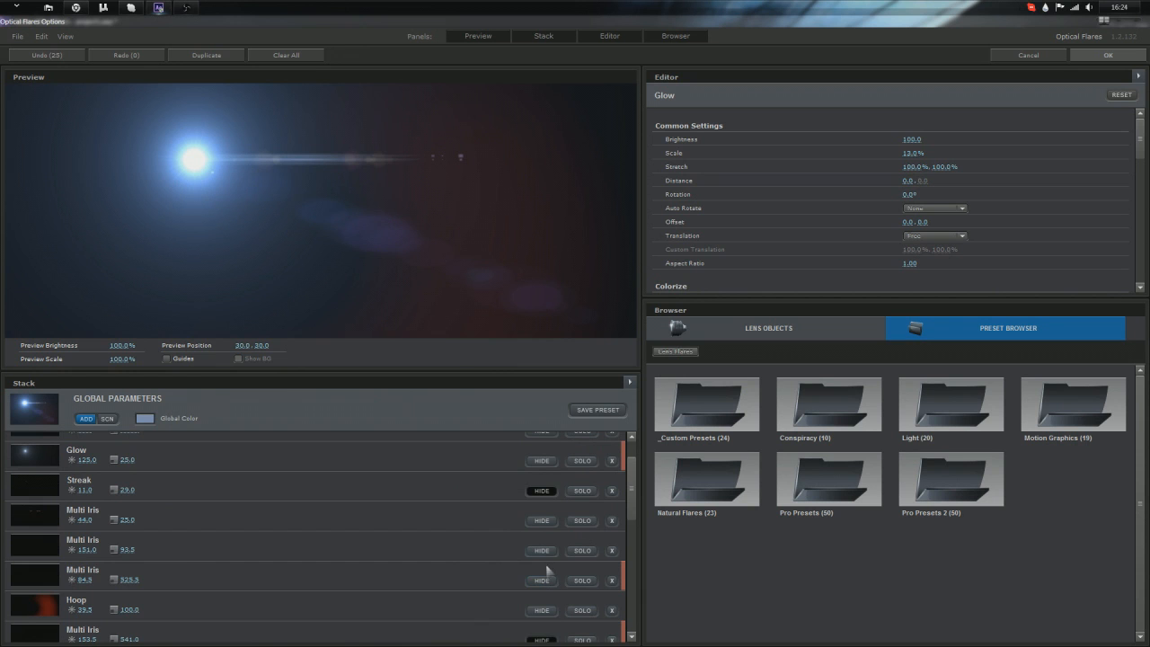
Step: Hide the last Multi Iris element, the one with scale 52.5, at the end of the flare stack
{"action": "scroll", "coordinate": [539, 553], "scroll_direction": "down", "scroll_amount": 4}
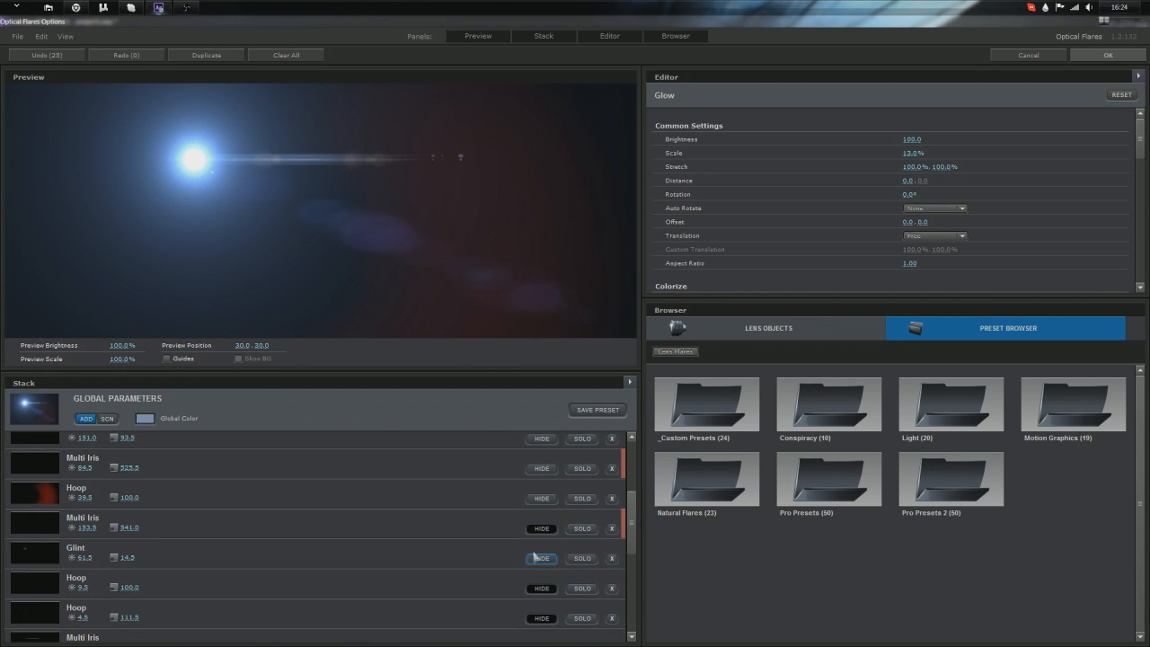
{"action": "scroll", "coordinate": [535, 559], "scroll_direction": "down", "scroll_amount": 3}
{"action": "scroll", "coordinate": [518, 564], "scroll_direction": "down", "scroll_amount": 5}
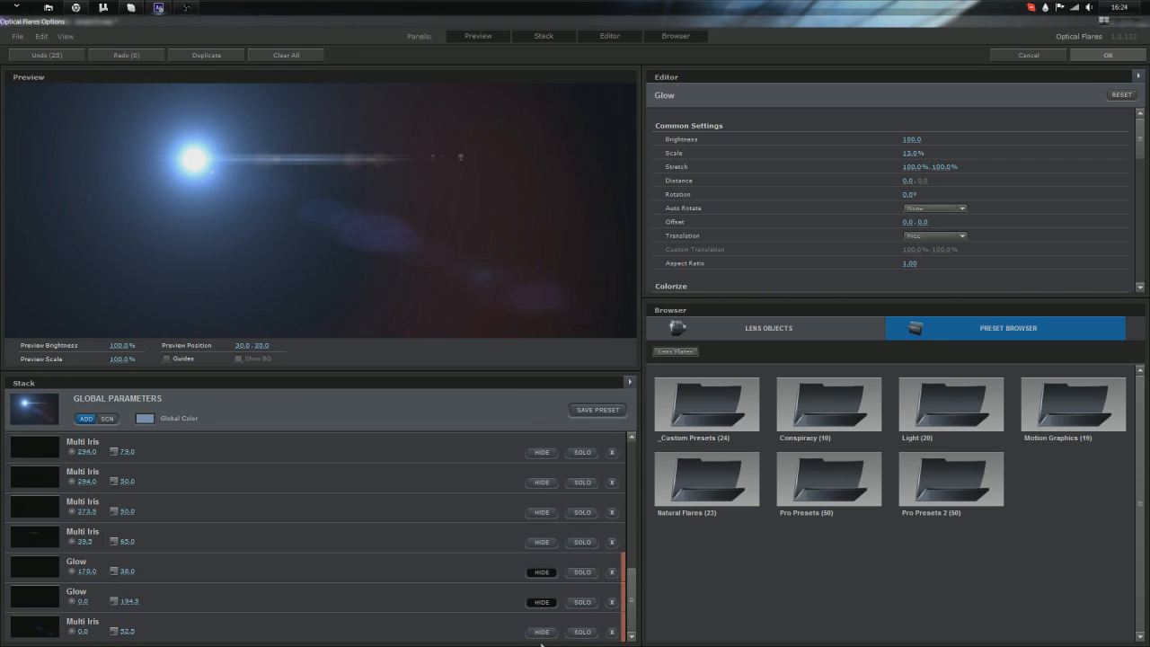
{"action": "left_click", "coordinate": [540, 632]}
{"action": "left_click", "coordinate": [539, 632]}
{"action": "left_click", "coordinate": [538, 632]}
{"action": "left_click", "coordinate": [538, 632]}
{"action": "left_click", "coordinate": [542, 542]}
{"action": "left_click", "coordinate": [542, 542]}
{"action": "left_click", "coordinate": [542, 632]}
Step: Check what the remaining Multi Iris elements above the hidden Glows contribute by toggling their visibility, leaving them shown
{"action": "scroll", "coordinate": [542, 632], "scroll_direction": "up", "scroll_amount": 1}
{"action": "left_click", "coordinate": [538, 545]}
{"action": "left_click", "coordinate": [538, 545]}
{"action": "left_click", "coordinate": [538, 546]}
{"action": "left_click", "coordinate": [540, 574]}
{"action": "left_click", "coordinate": [539, 574]}
{"action": "left_click", "coordinate": [546, 543]}
{"action": "scroll", "coordinate": [545, 490], "scroll_direction": "up", "scroll_amount": 1}
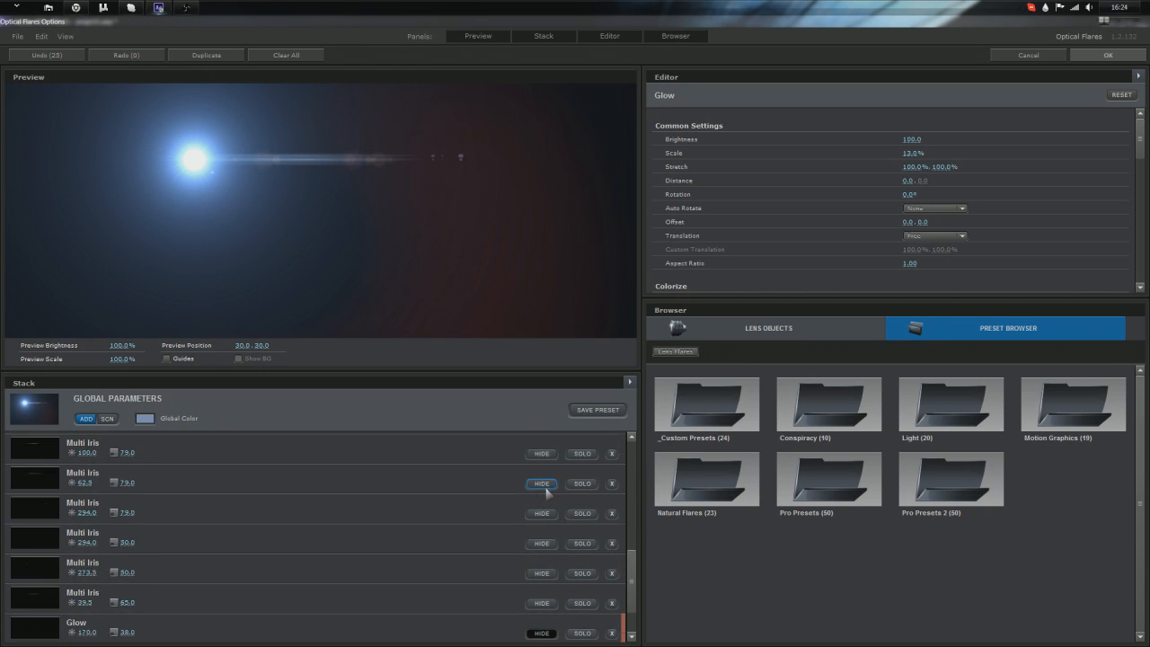
Step: Close the Optical Flares options with the edited flare kept and return to the composition
{"action": "scroll", "coordinate": [545, 491], "scroll_direction": "up", "scroll_amount": 5}
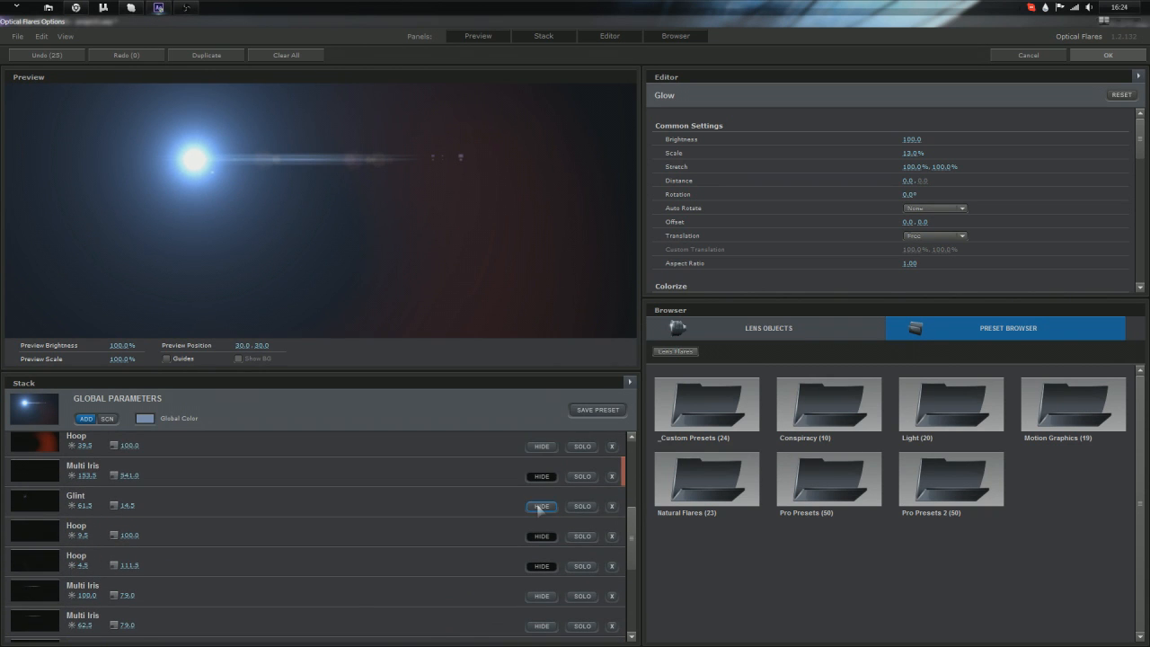
{"action": "left_click", "coordinate": [496, 506]}
{"action": "left_click_drag", "start_coordinate": [418, 210], "coordinate": [474, 180]}
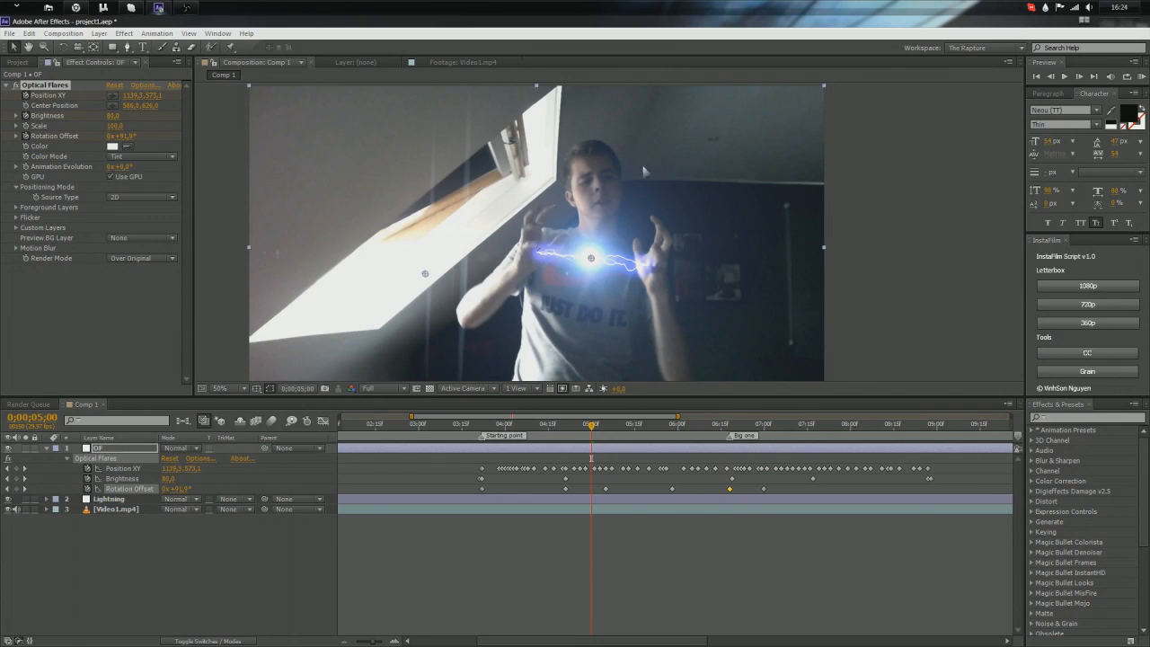
{"action": "scroll", "coordinate": [564, 271], "scroll_direction": "up", "scroll_amount": 1}
{"action": "scroll", "coordinate": [564, 271], "scroll_direction": "down", "scroll_amount": 1}
{"action": "left_click", "coordinate": [146, 297]}
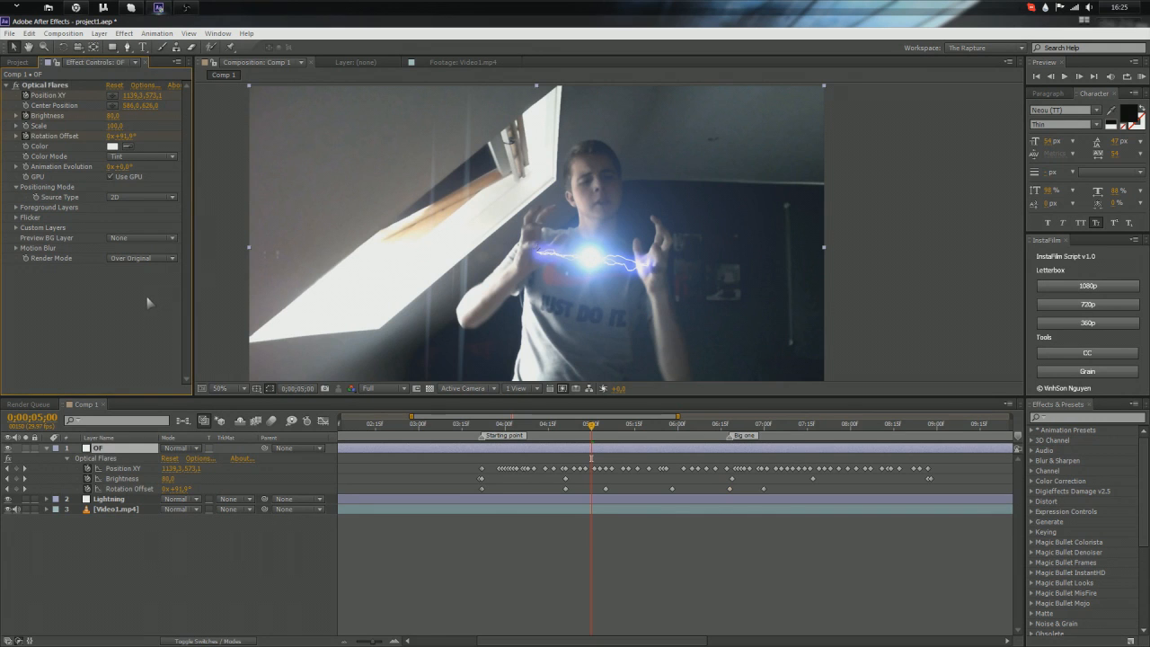
Step: At 0;00;07;07, set the first Advanced Lightning effect's Core Radius to 2.4 and Glow Radius to 57 on the Lightning layer
{"action": "left_click_drag", "start_coordinate": [592, 427], "coordinate": [773, 467]}
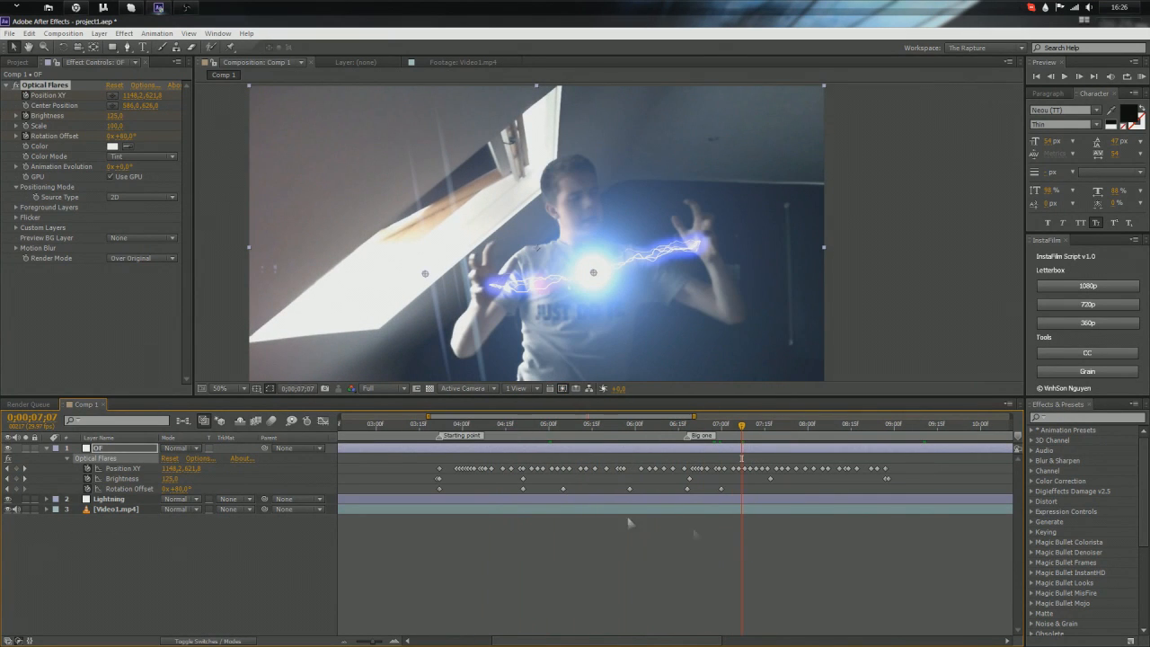
{"action": "left_click", "coordinate": [123, 500]}
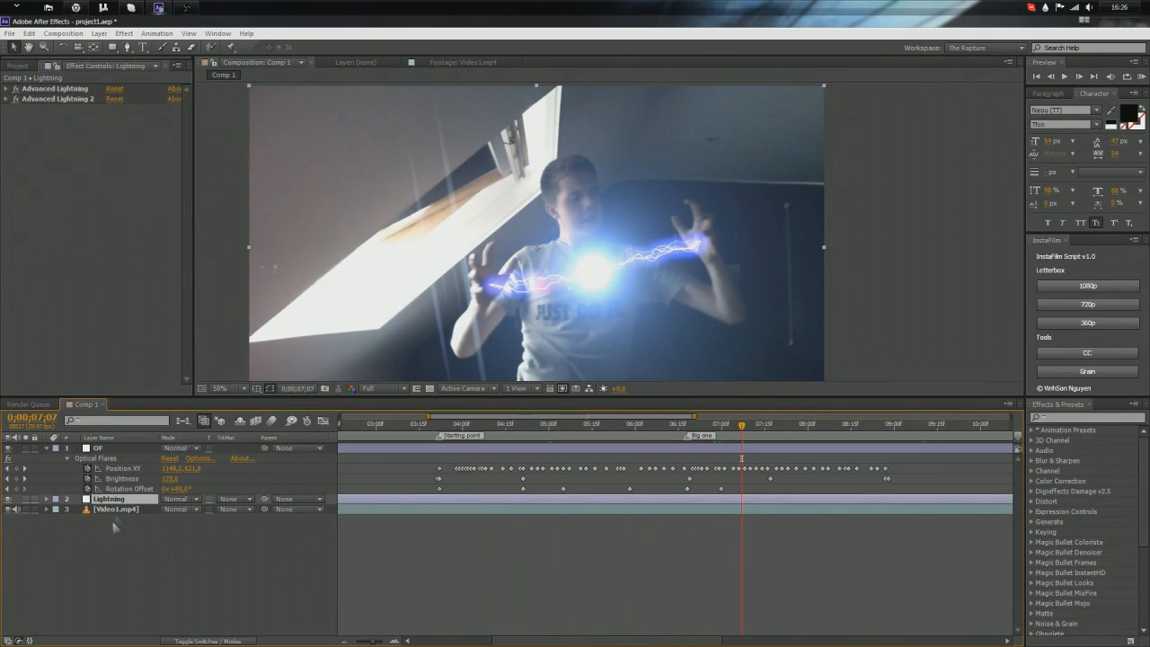
{"action": "left_click", "coordinate": [7, 89]}
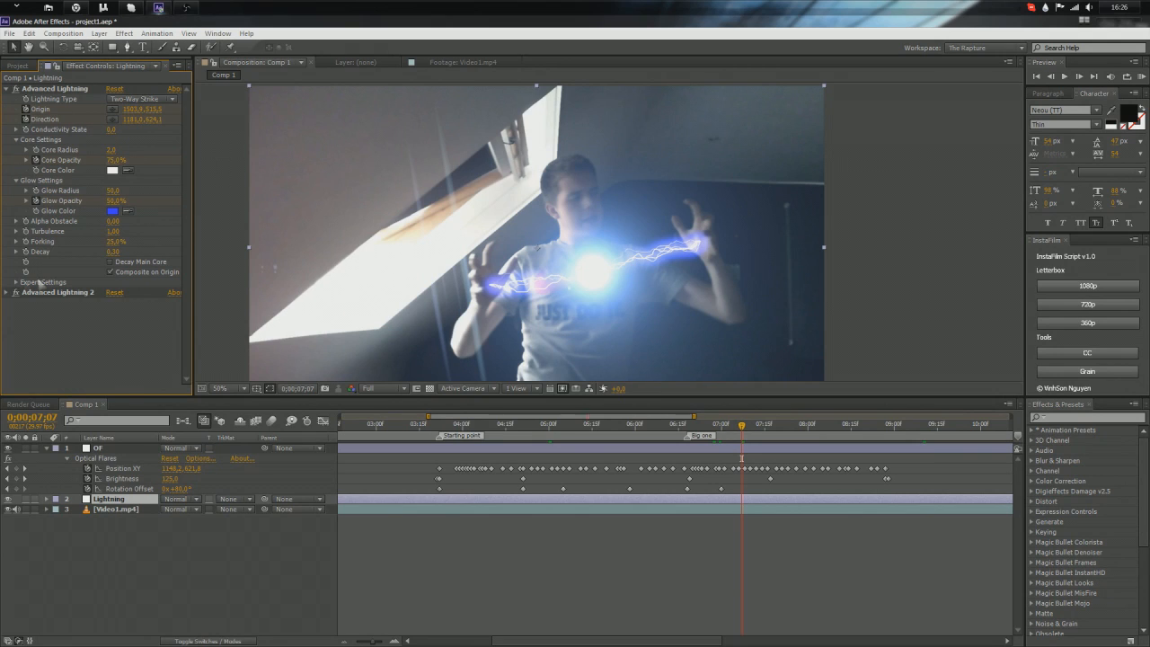
{"action": "left_click", "coordinate": [110, 149]}
{"action": "key", "text": "Return"}
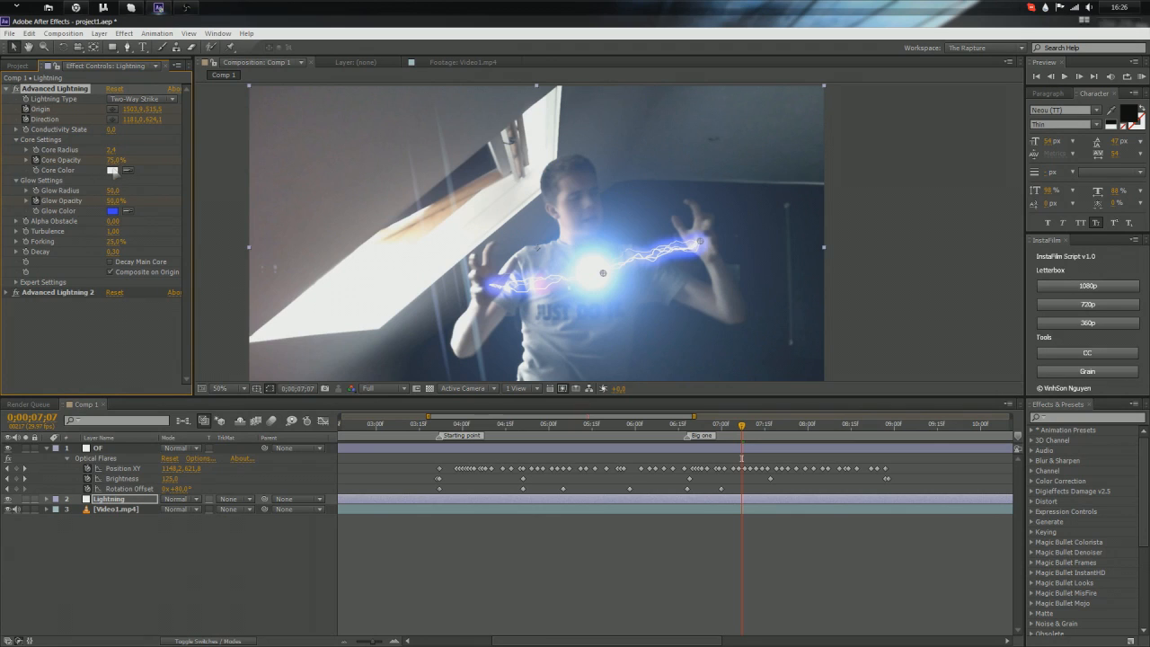
{"action": "left_click", "coordinate": [115, 191]}
{"action": "type", "text": "57"}
{"action": "key", "text": "Return"}
Step: Go to the starting point at 0;00;03;22 and show only the Lightning layer's keyframes, collapsing the OF layer
{"action": "left_click_drag", "start_coordinate": [455, 422], "coordinate": [440, 423]}
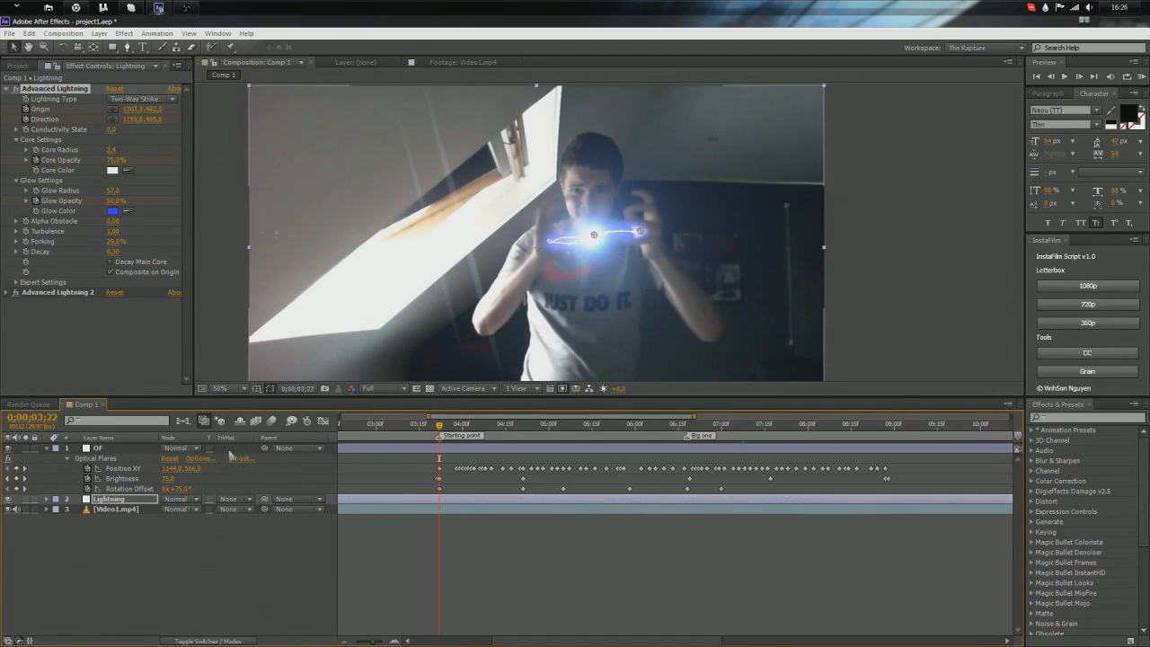
{"action": "key", "text": "u"}
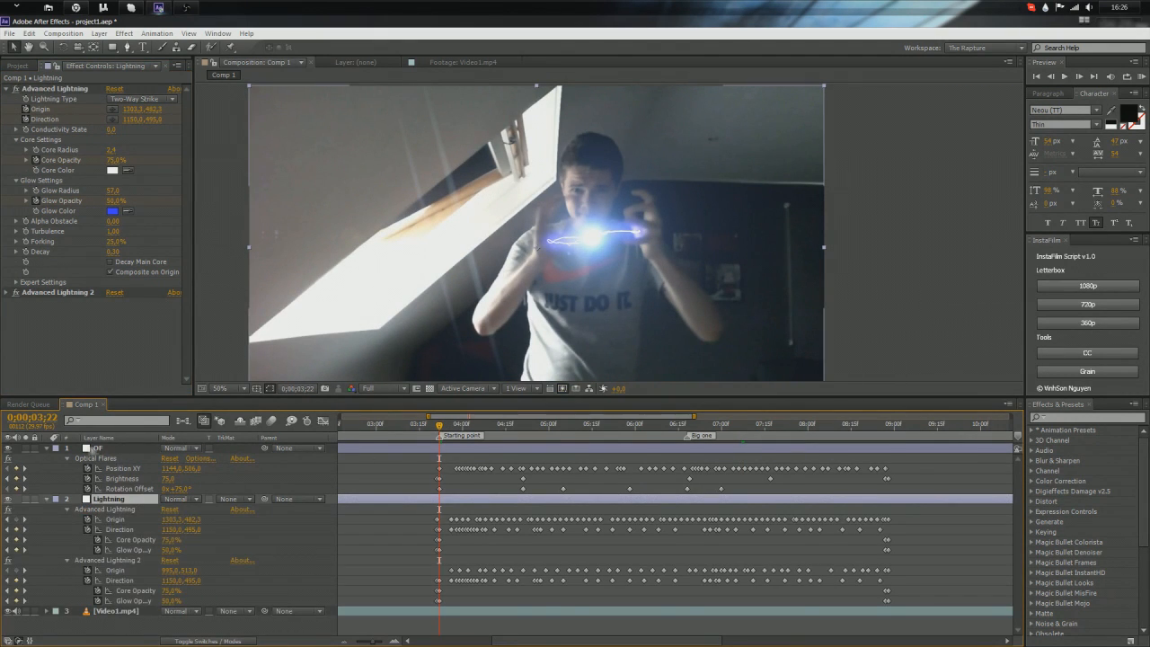
{"action": "left_click", "coordinate": [49, 448]}
{"action": "left_click", "coordinate": [49, 449]}
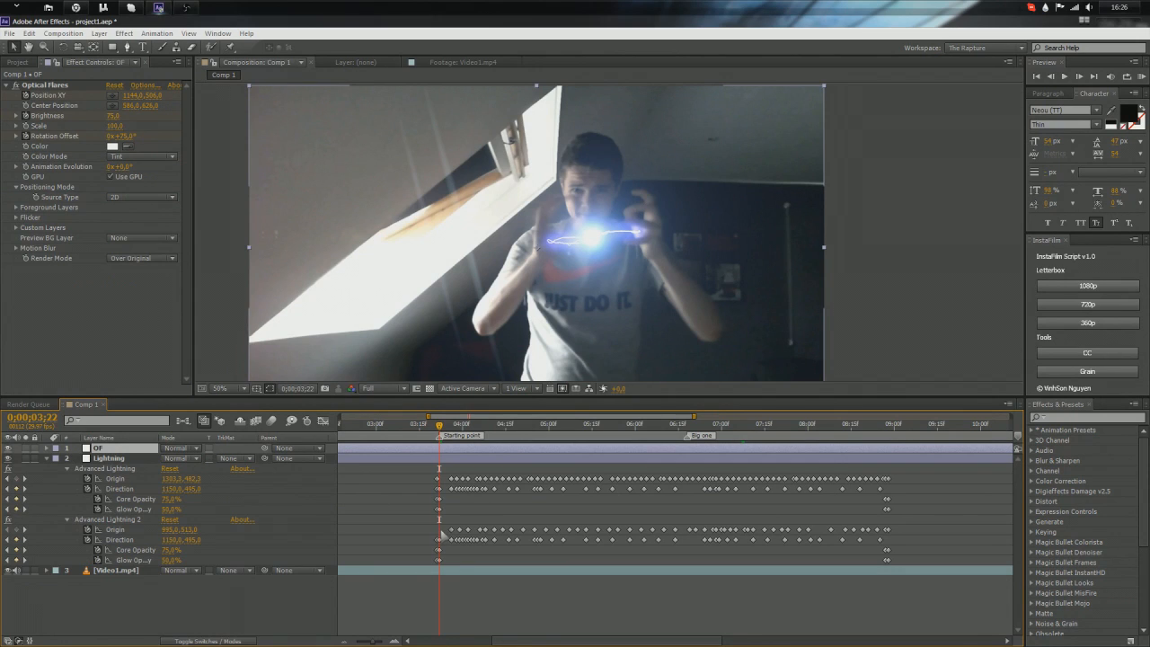
{"action": "scroll", "coordinate": [440, 535], "scroll_direction": "up", "scroll_amount": 3}
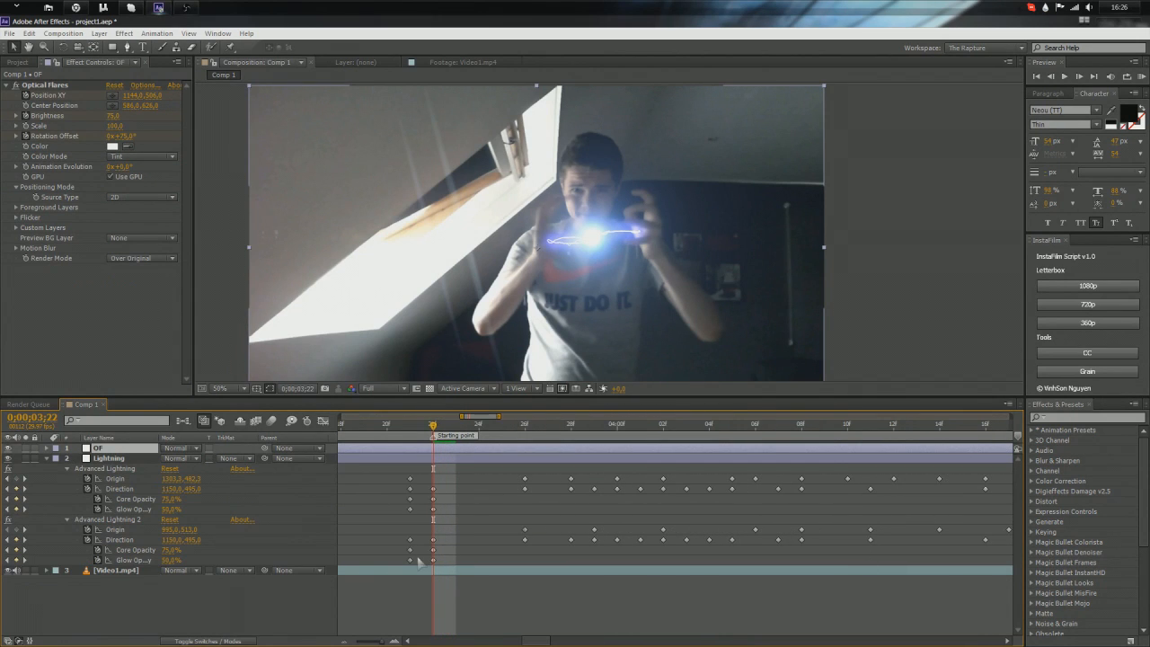
Step: Try a Core Opacity of 17% for Advanced Lightning 2 at the 0;00;03;22 keyframe
{"action": "left_click", "coordinate": [172, 550]}
{"action": "type", "text": "17"}
{"action": "key", "text": "Return"}
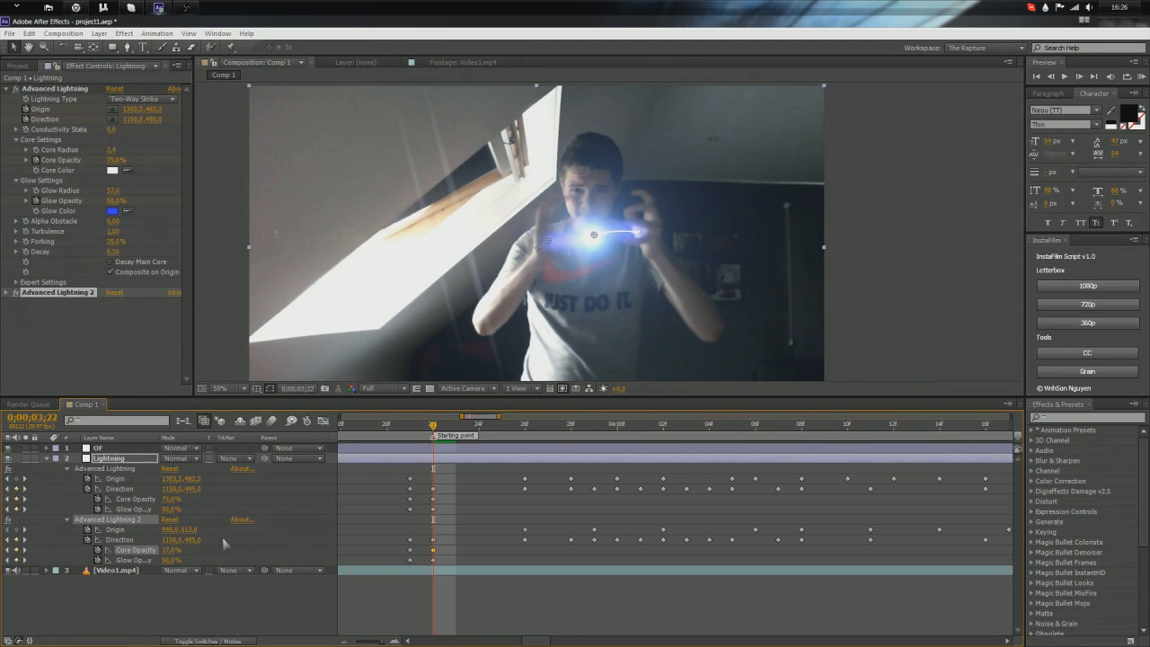
{"action": "scroll", "coordinate": [497, 319], "scroll_direction": "up", "scroll_amount": 1}
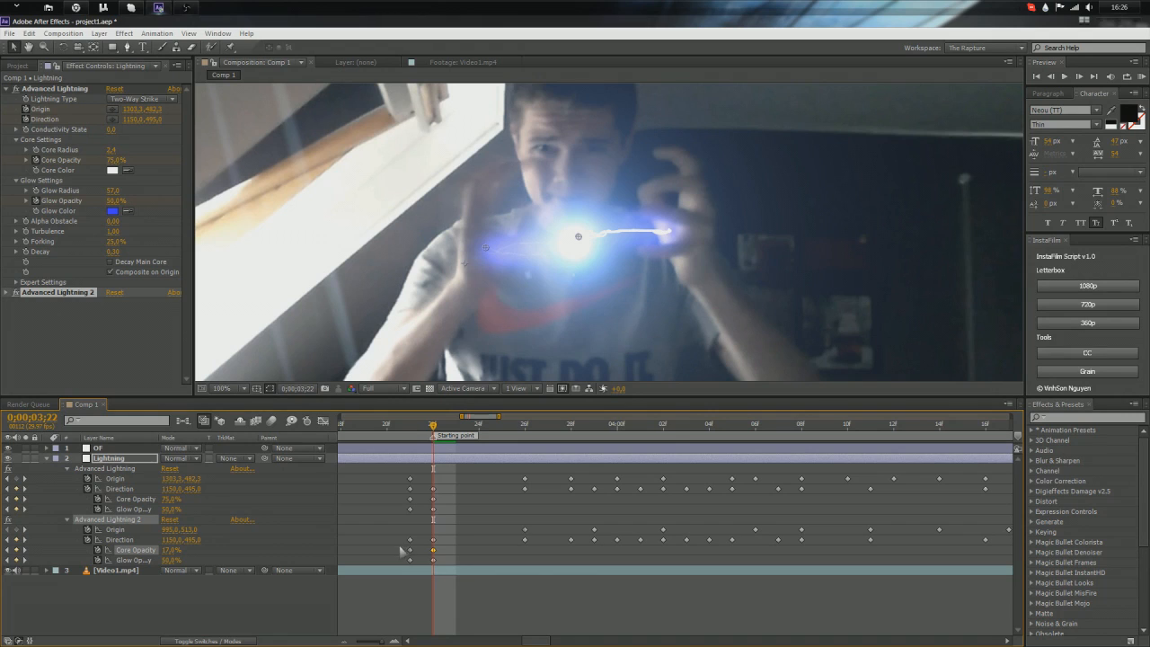
Step: Restore Advanced Lightning 2's Core Opacity to 75% and set its Glow Opacity to 17% at 0;00;03;22
{"action": "left_click", "coordinate": [170, 550]}
{"action": "type", "text": "5"}
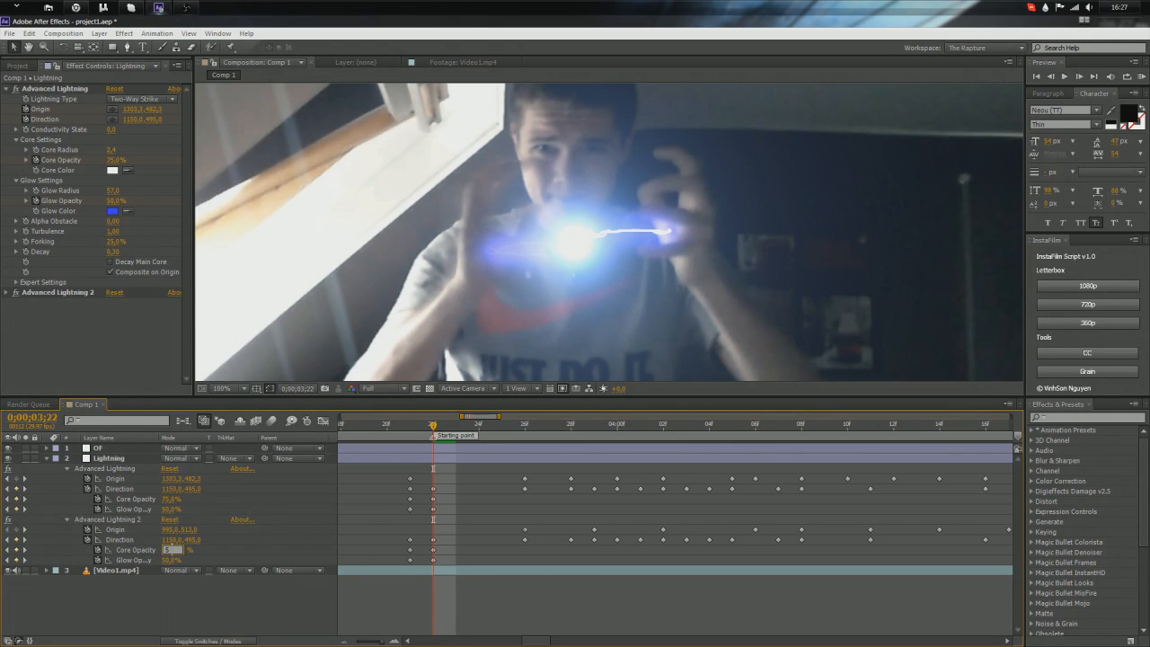
{"action": "type", "text": "5"}
{"action": "key", "text": "Tab"}
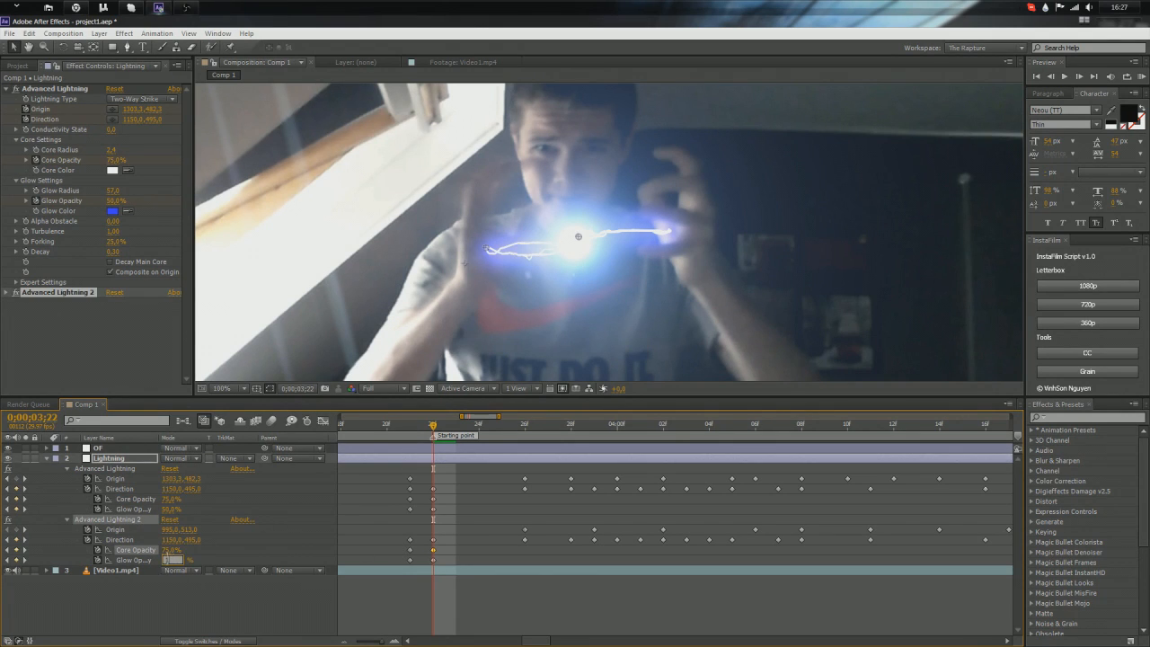
{"action": "type", "text": "17"}
{"action": "key", "text": "Return"}
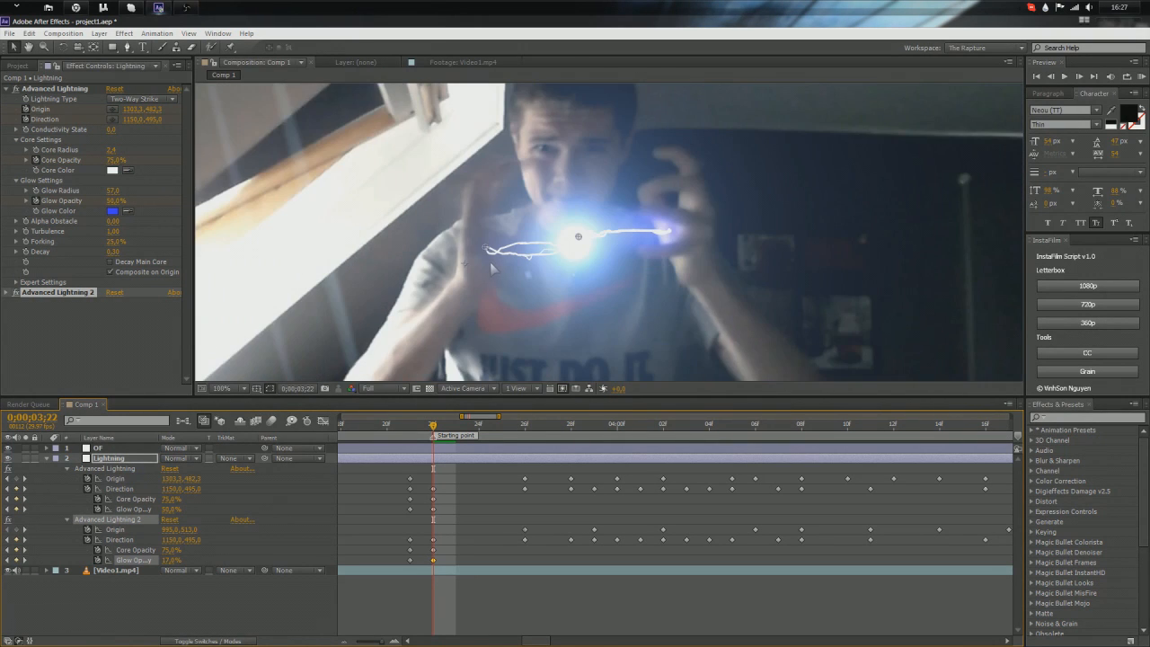
Step: Open the value of Advanced Lightning 2's second-to-last Glow Opacity keyframe, near the end of the effect
{"action": "scroll", "coordinate": [492, 268], "scroll_direction": "down", "scroll_amount": 2}
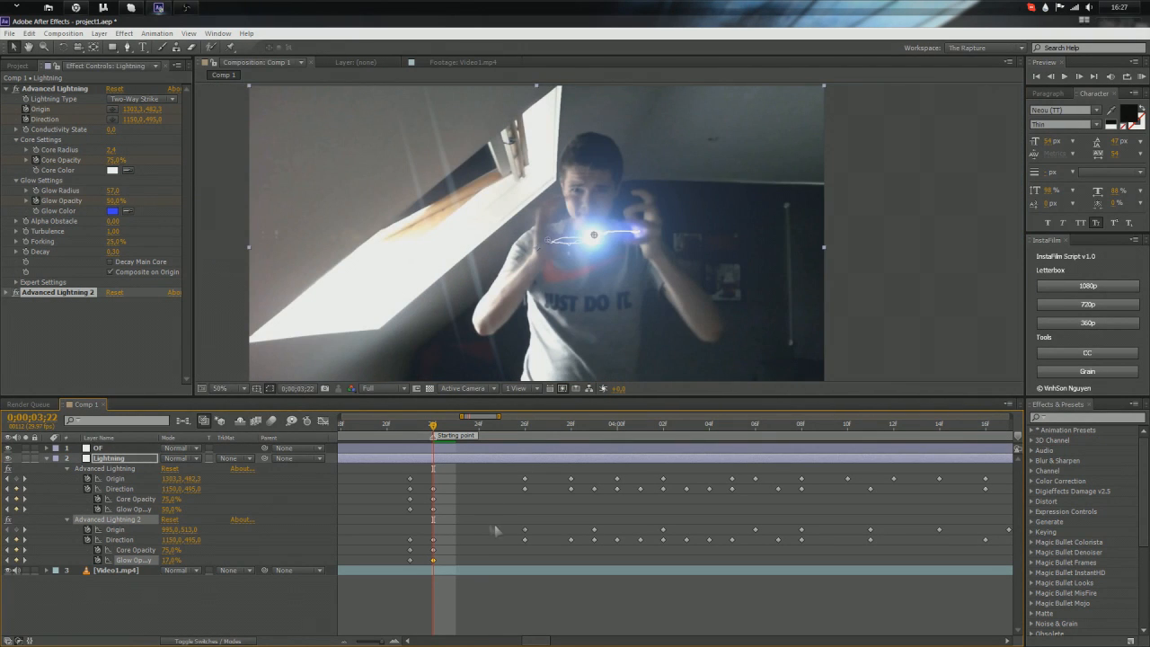
{"action": "scroll", "coordinate": [503, 530], "scroll_direction": "down", "scroll_amount": 5}
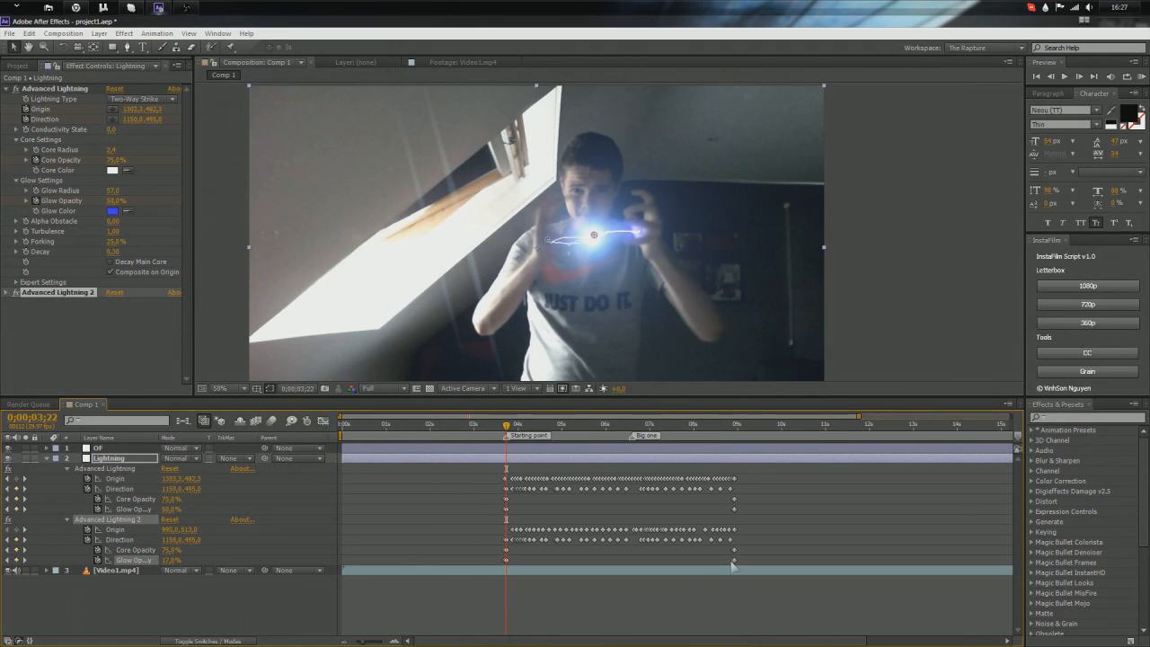
{"action": "scroll", "coordinate": [739, 564], "scroll_direction": "up", "scroll_amount": 5}
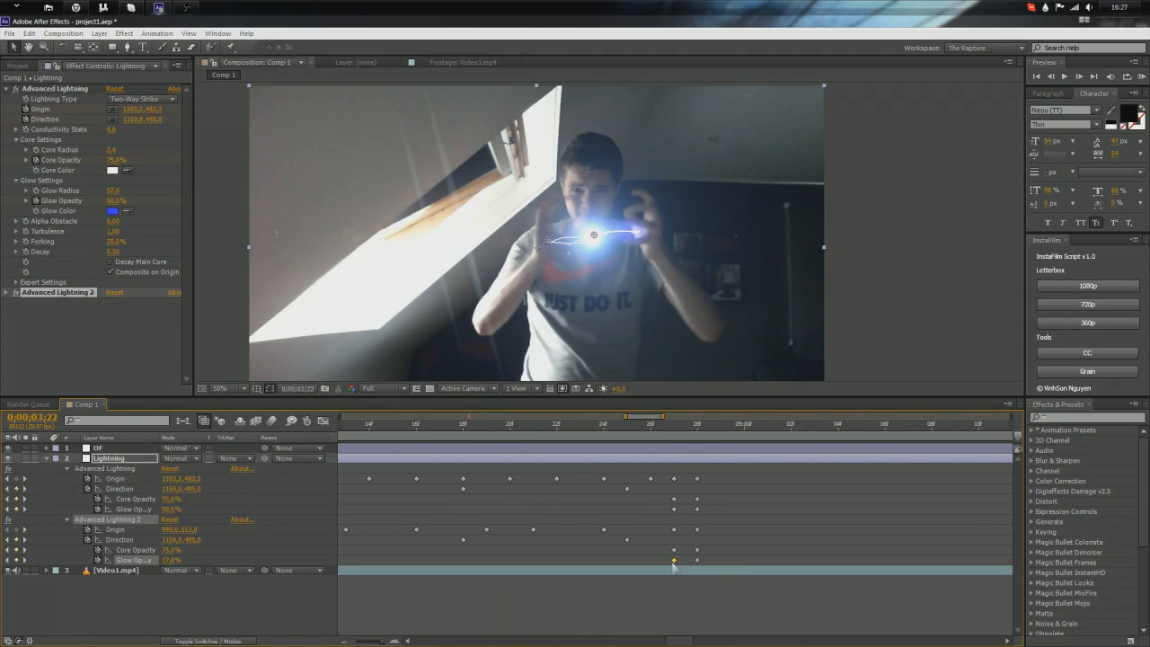
{"action": "double_click", "coordinate": [675, 563]}
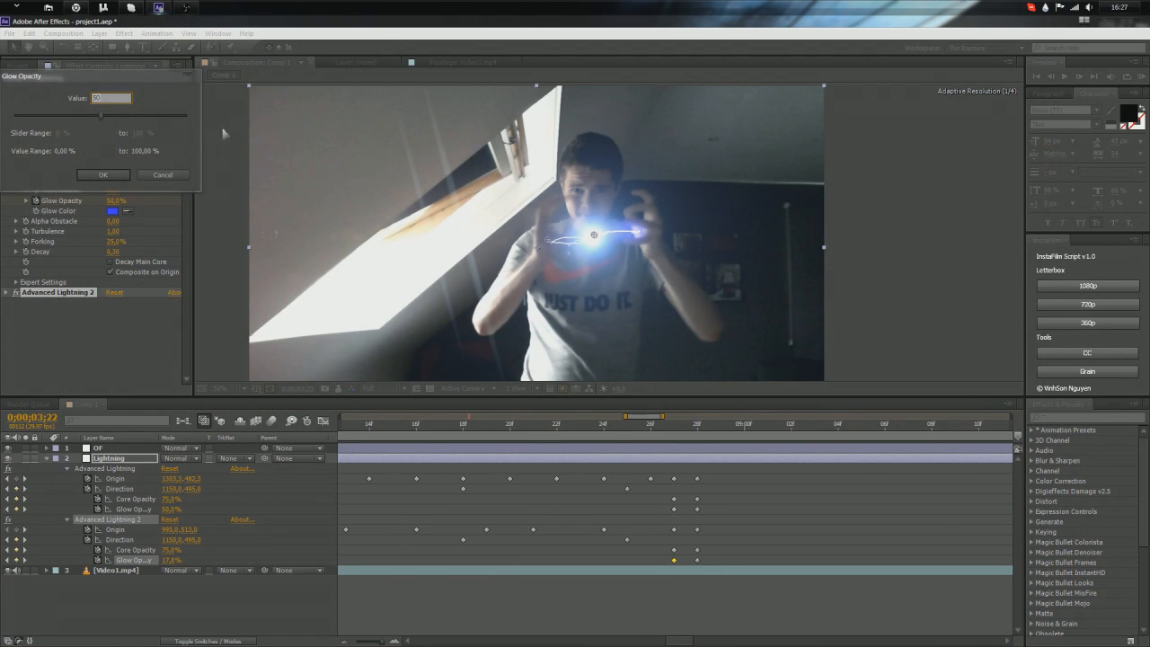
{"action": "left_click_drag", "start_coordinate": [537, 206], "coordinate": [582, 190]}
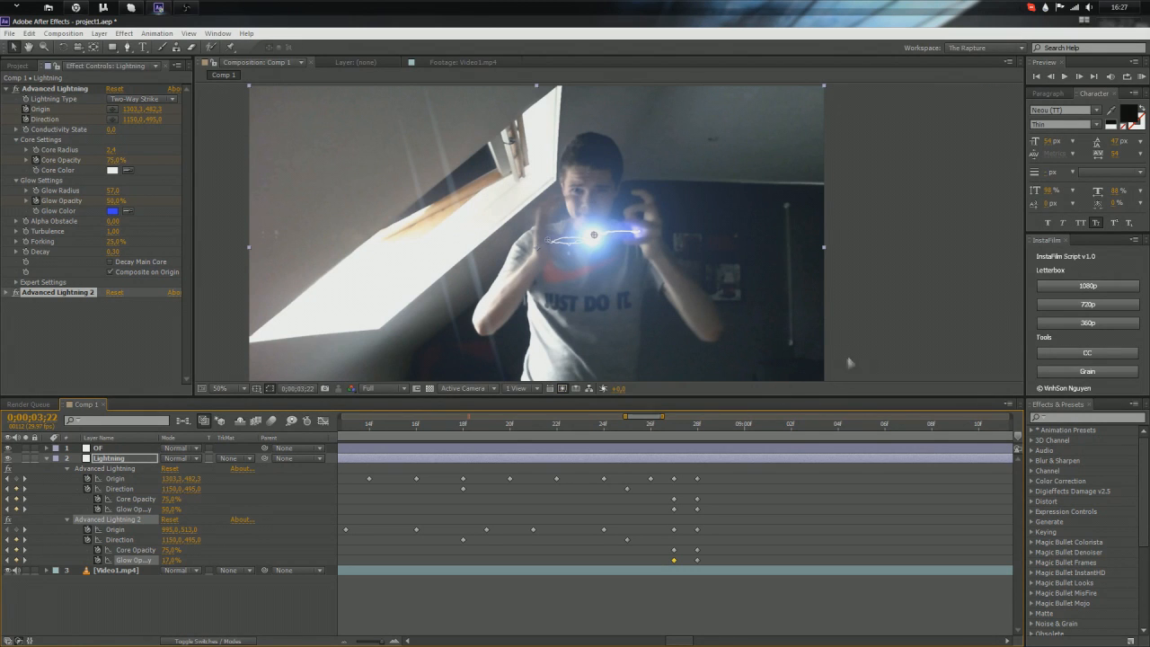
Step: Try the flare's bright center, sampled with the eyedropper, as the first Advanced Lightning effect's Glow Color
{"action": "scroll", "coordinate": [675, 286], "scroll_direction": "up", "scroll_amount": 2}
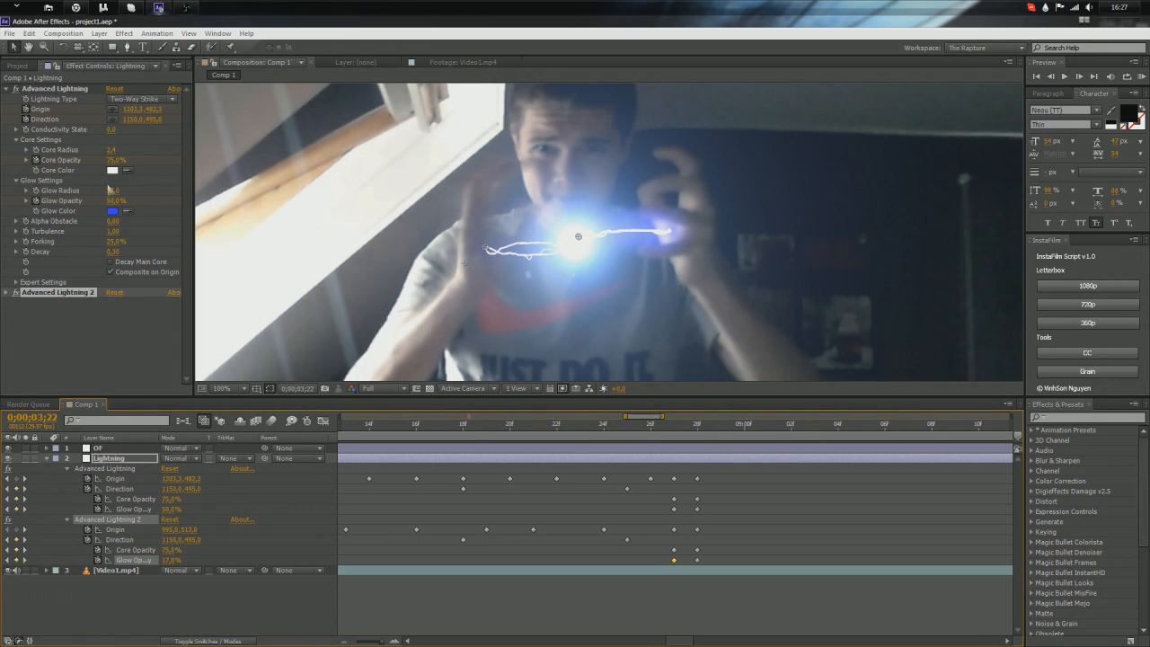
{"action": "left_click", "coordinate": [115, 211]}
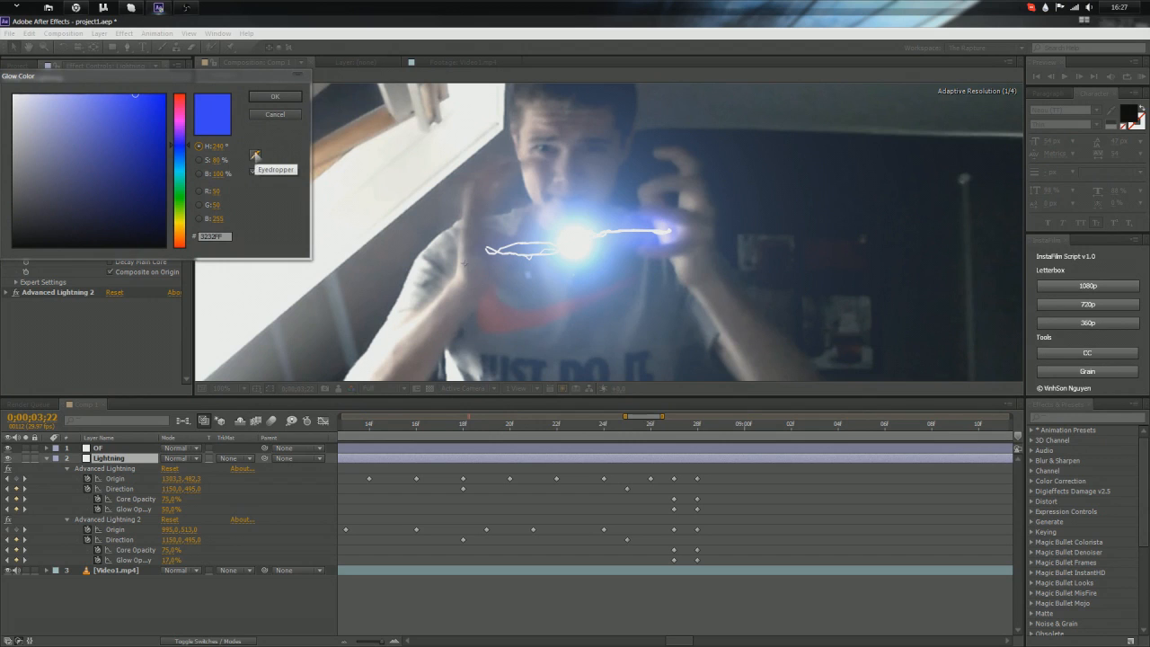
{"action": "left_click", "coordinate": [255, 157]}
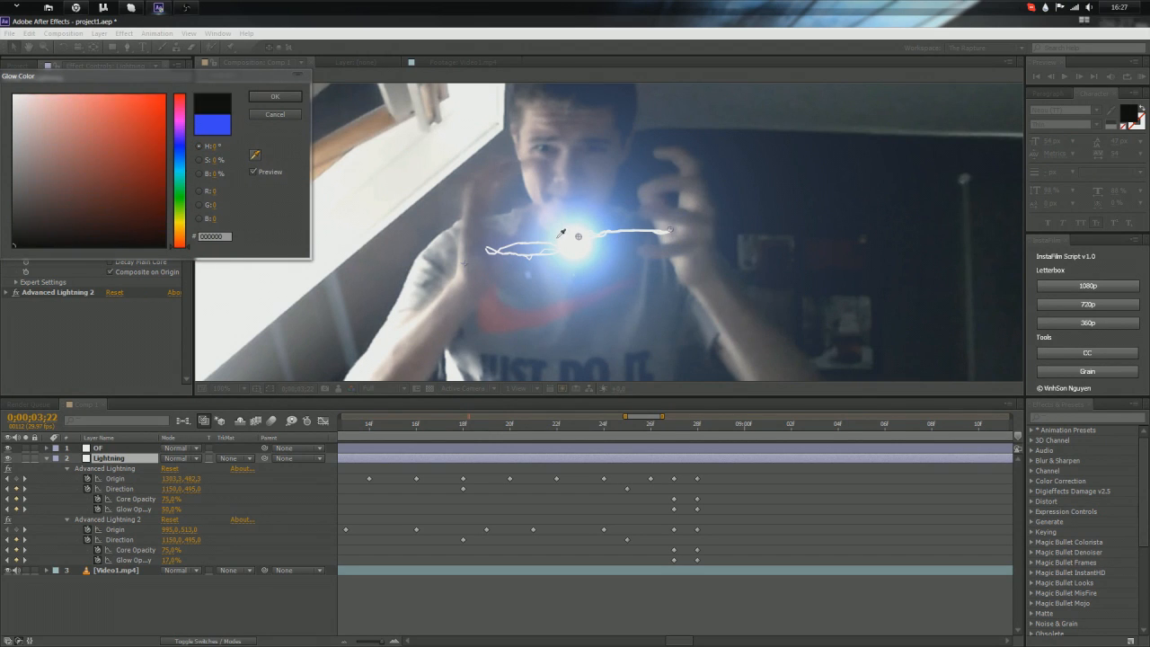
{"action": "left_click", "coordinate": [561, 235]}
{"action": "left_click", "coordinate": [275, 96]}
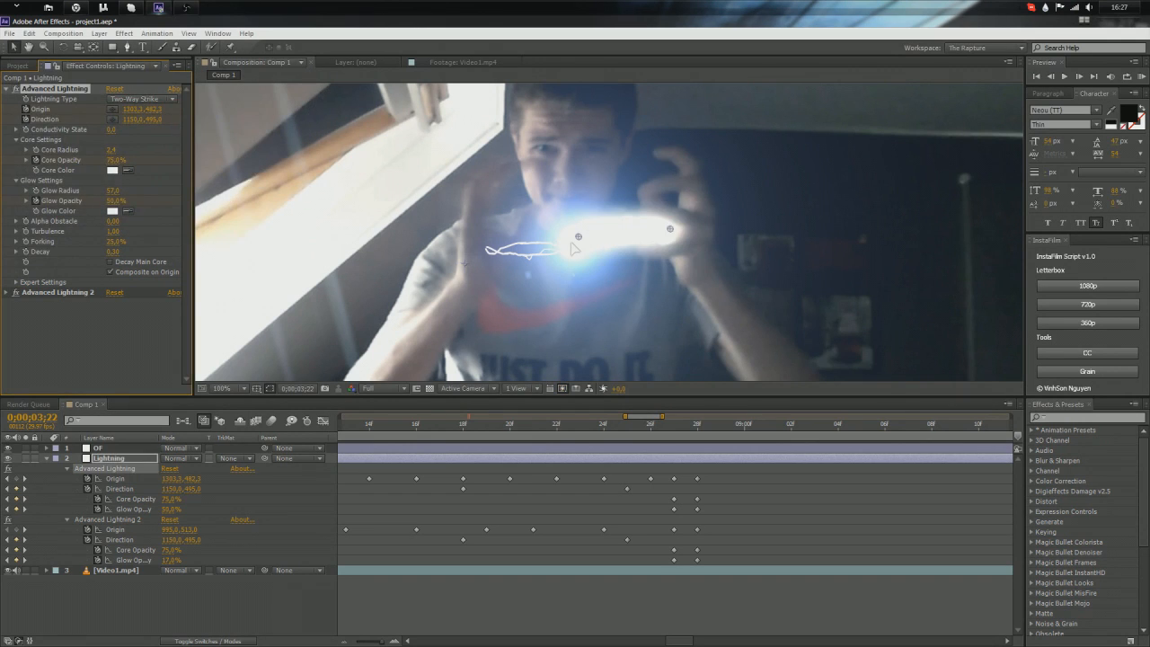
Step: Set the first Advanced Lightning effect's Glow Color to light blue A8D8FF, sampled from the flare's halo with the eyedropper
{"action": "left_click", "coordinate": [113, 210]}
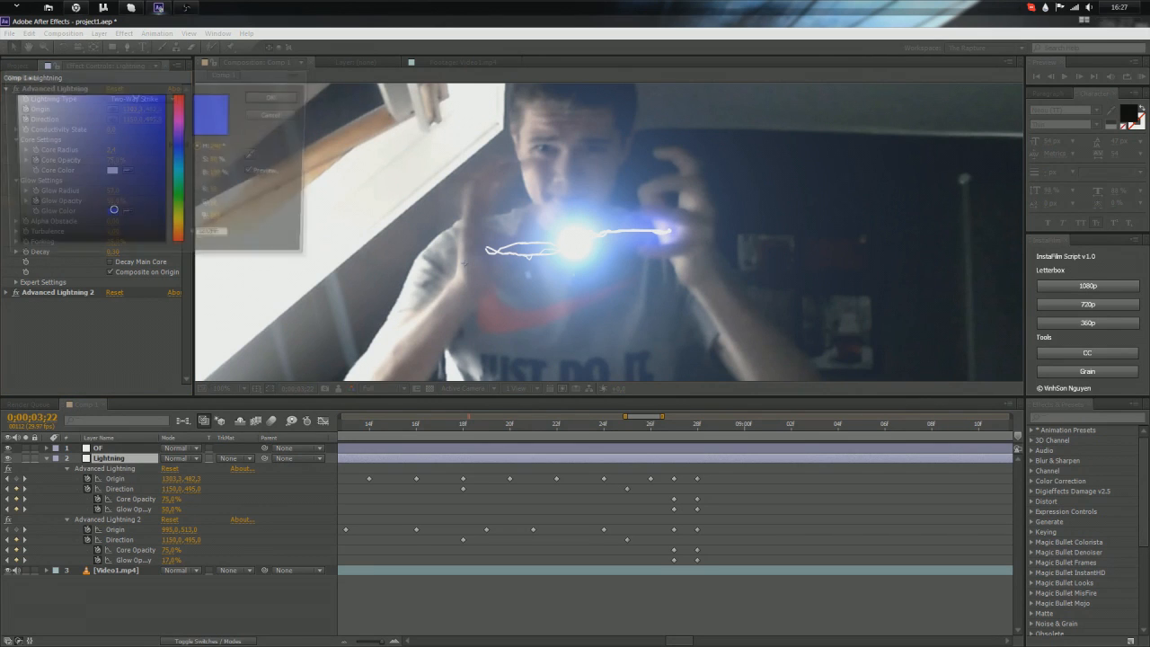
{"action": "left_click", "coordinate": [255, 155]}
{"action": "left_click", "coordinate": [593, 243]}
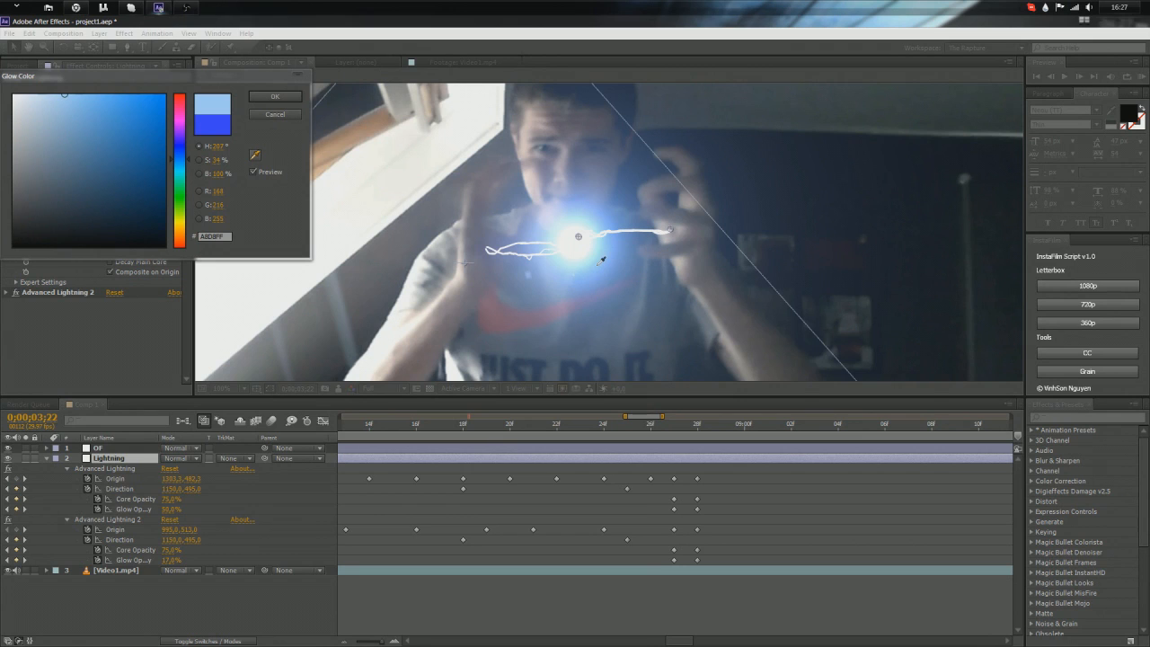
{"action": "left_click", "coordinate": [597, 269]}
{"action": "left_click", "coordinate": [275, 96]}
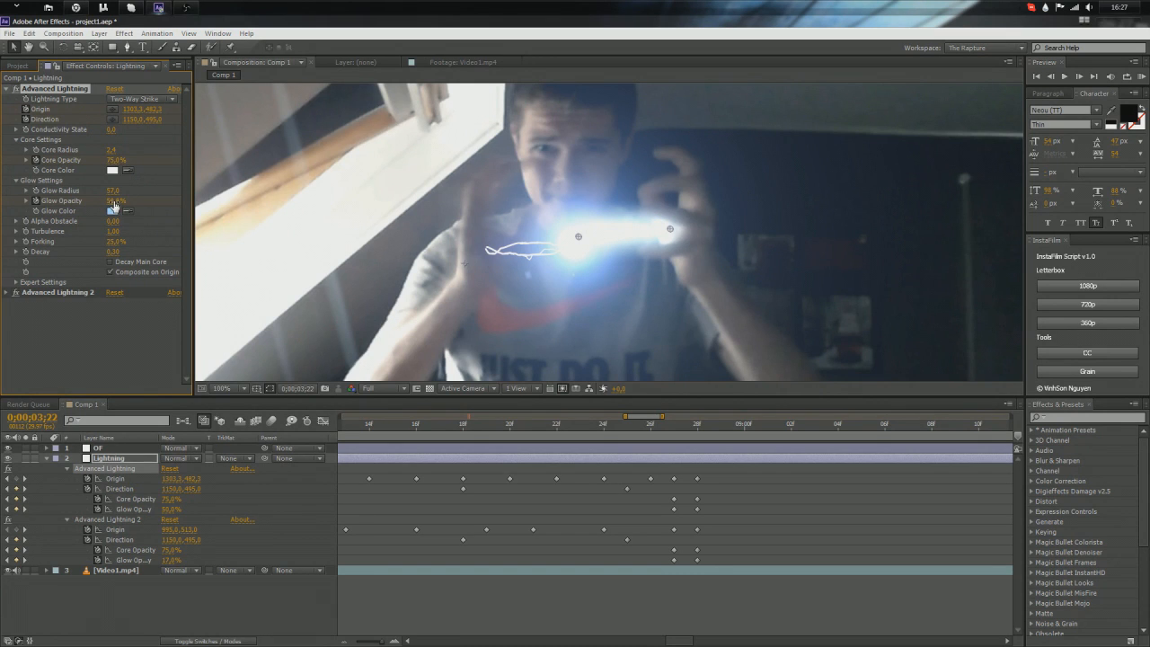
Step: Set the first Advanced Lightning effect's Glow Opacity to 17% at its 0;00;03;22 keyframe
{"action": "scroll", "coordinate": [517, 479], "scroll_direction": "down", "scroll_amount": 6}
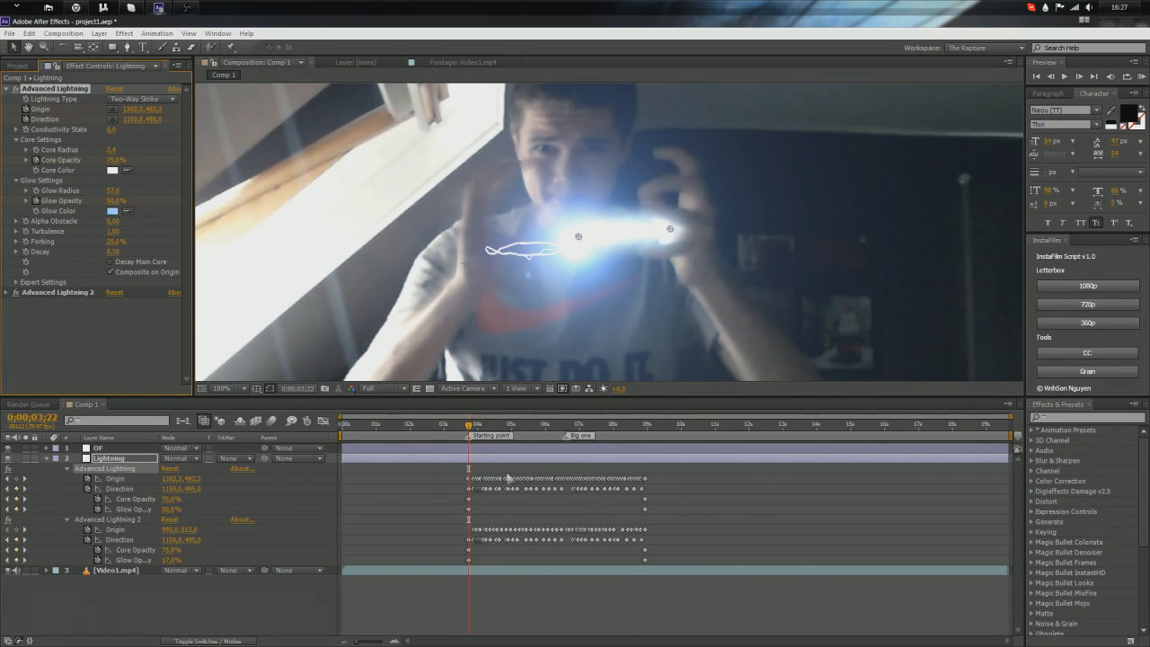
{"action": "scroll", "coordinate": [436, 496], "scroll_direction": "up", "scroll_amount": 4}
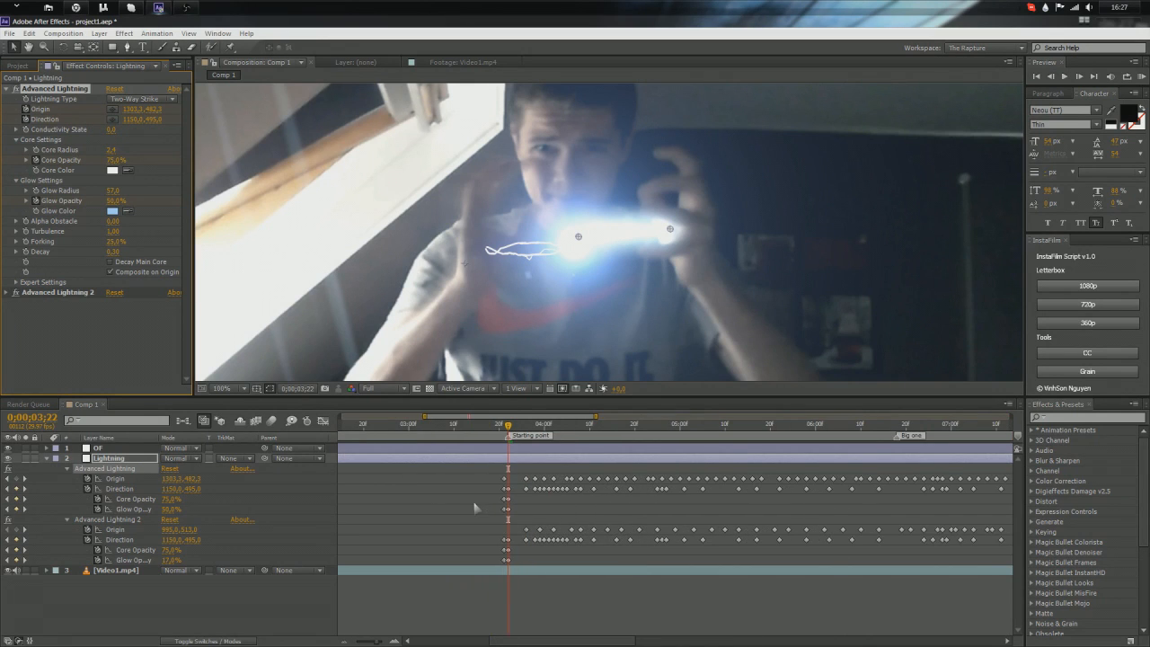
{"action": "scroll", "coordinate": [545, 517], "scroll_direction": "up", "scroll_amount": 2}
{"action": "left_click", "coordinate": [471, 509]}
{"action": "left_click", "coordinate": [171, 509]}
{"action": "type", "text": "17"}
{"action": "key", "text": "Return"}
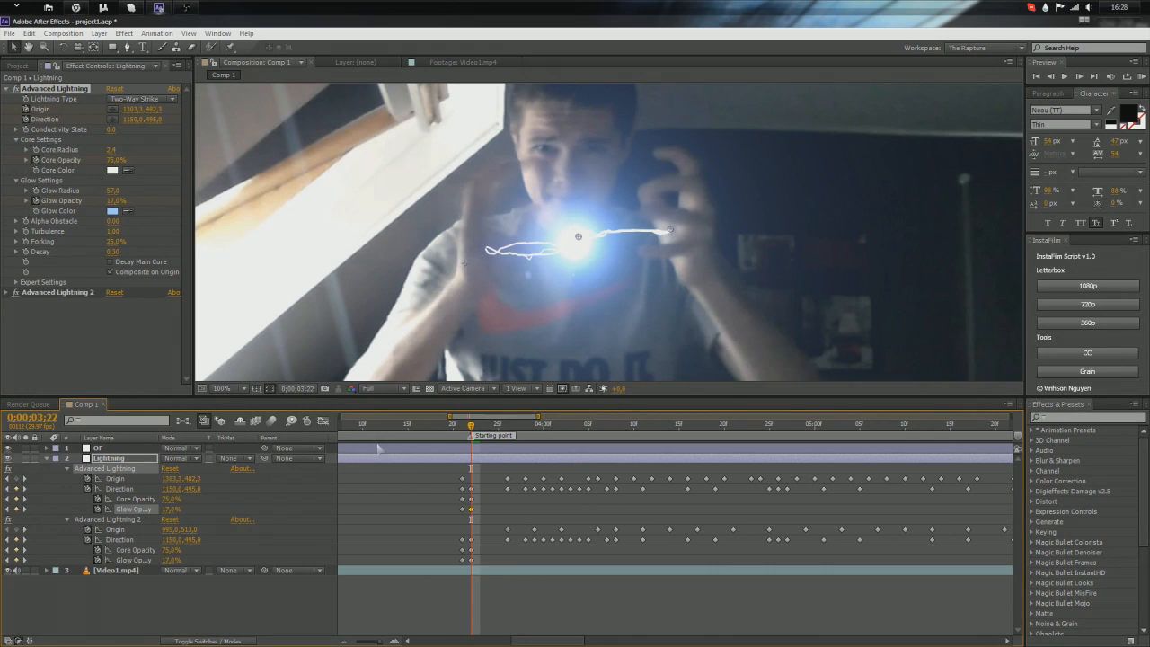
Step: Open and confirm the value of the first Advanced Lightning effect's second-to-last Glow Opacity keyframe, near the end of the effect
{"action": "scroll", "coordinate": [925, 512], "scroll_direction": "down", "scroll_amount": 4}
{"action": "scroll", "coordinate": [926, 512], "scroll_direction": "up", "scroll_amount": 6}
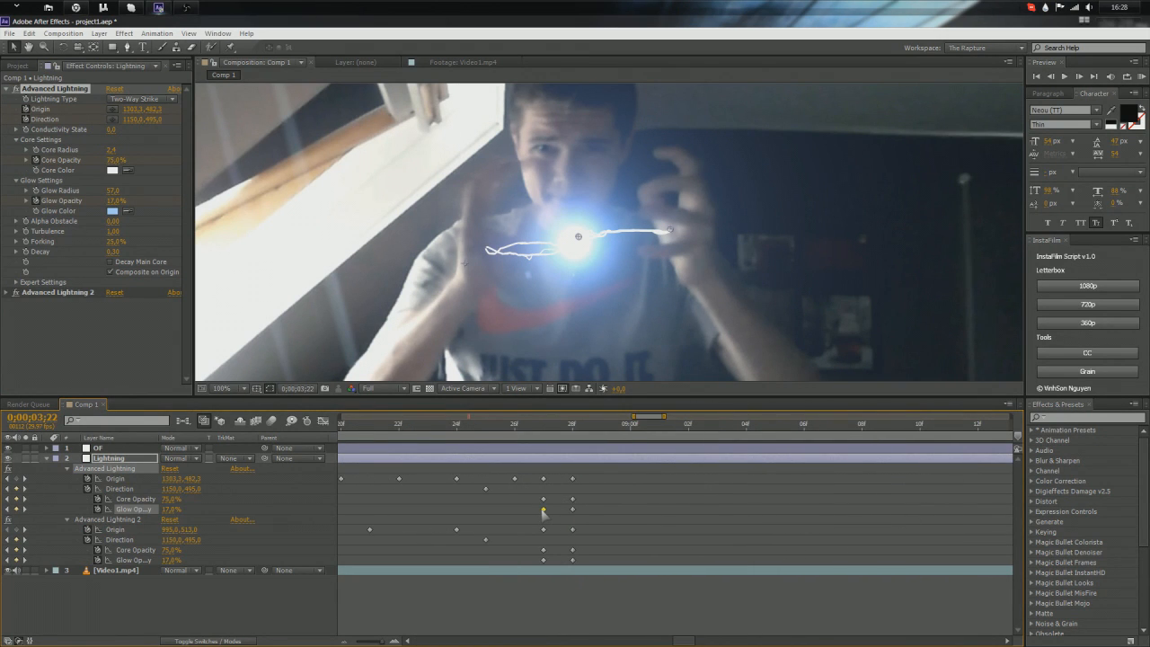
{"action": "double_click", "coordinate": [543, 511]}
{"action": "key", "text": "Return"}
Step: Move the current time to 0;00;03;24 to check the lightning just after it starts
{"action": "scroll", "coordinate": [543, 514], "scroll_direction": "down", "scroll_amount": 6}
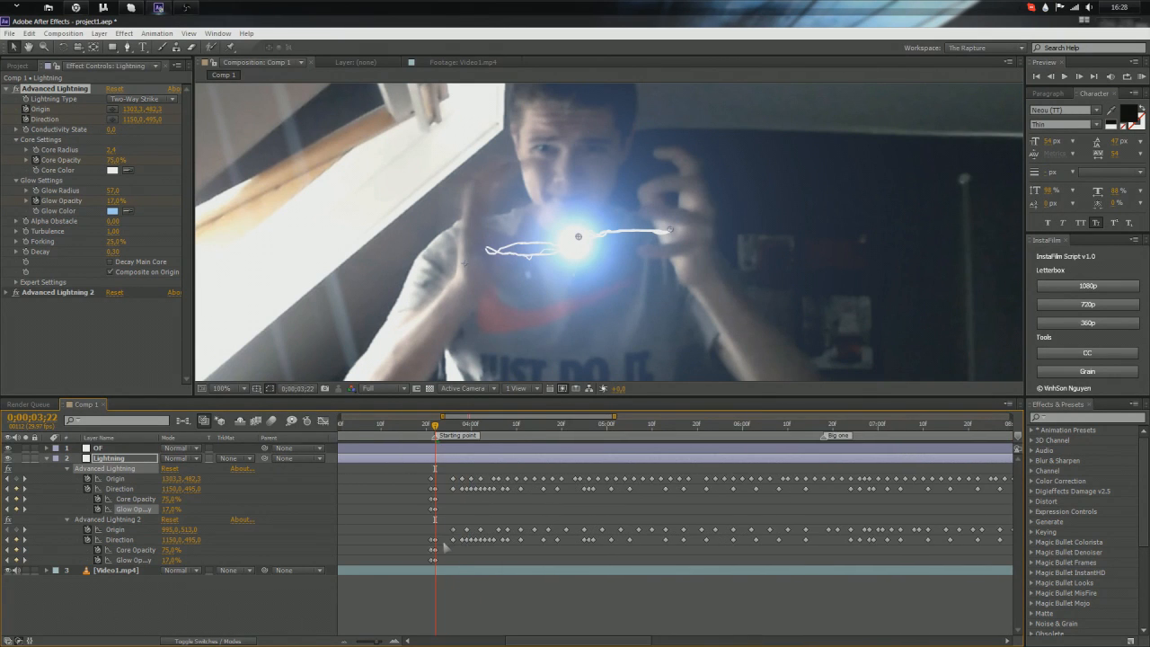
{"action": "scroll", "coordinate": [424, 550], "scroll_direction": "up", "scroll_amount": 6}
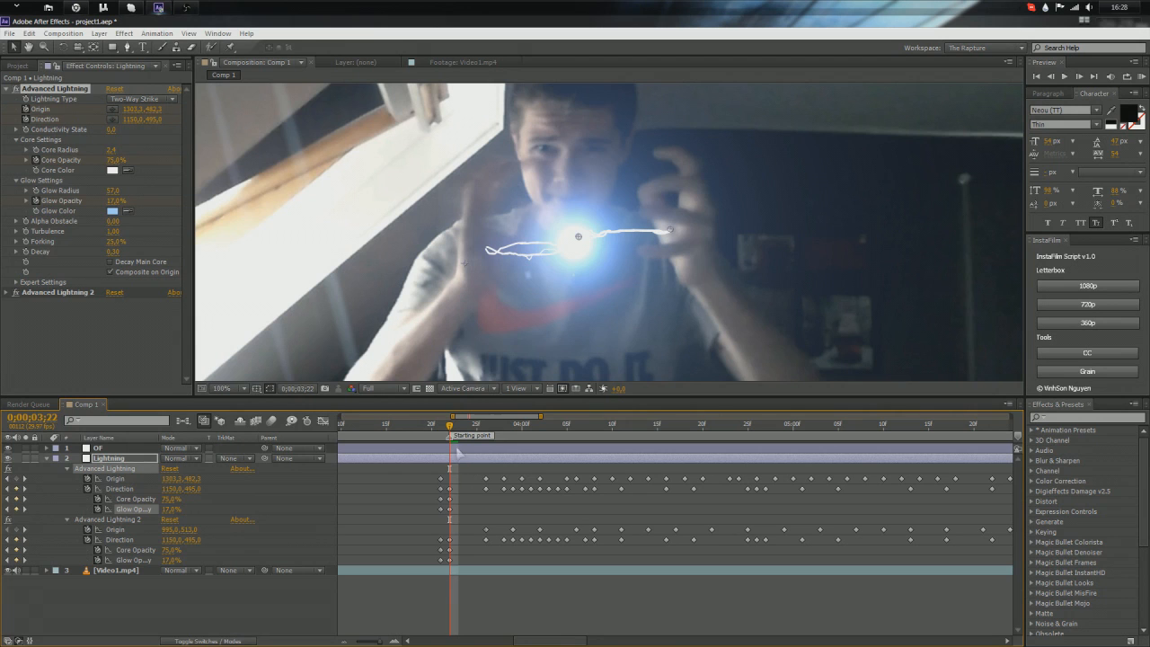
{"action": "left_click_drag", "start_coordinate": [449, 427], "coordinate": [466, 471]}
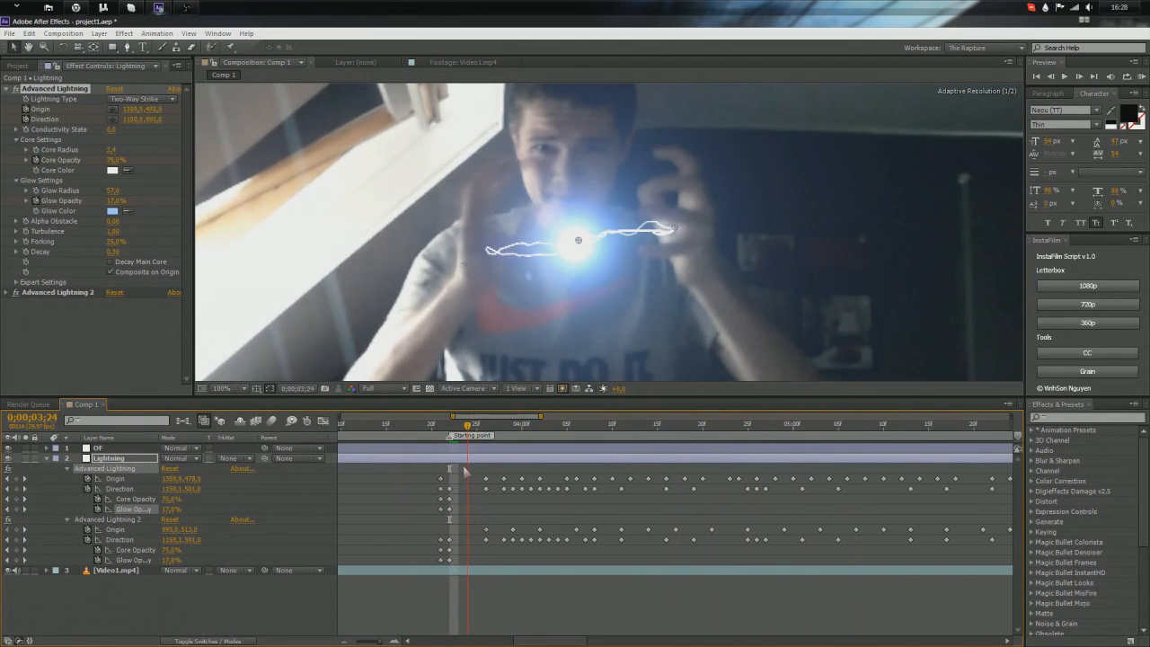
{"action": "scroll", "coordinate": [542, 509], "scroll_direction": "down", "scroll_amount": 5}
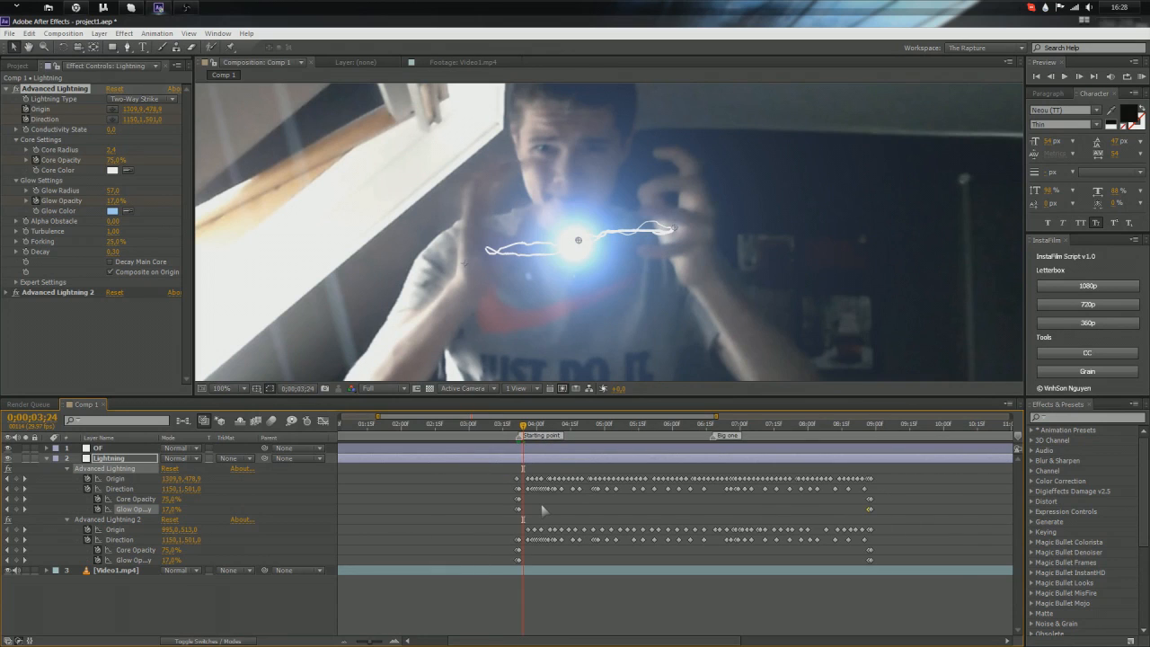
Step: Copy the first Advanced Lightning effect's glow color code A8D8FF into Advanced Lightning 2's Glow Color
{"action": "left_click", "coordinate": [11, 295]}
{"action": "scroll", "coordinate": [90, 270], "scroll_direction": "down", "scroll_amount": 1}
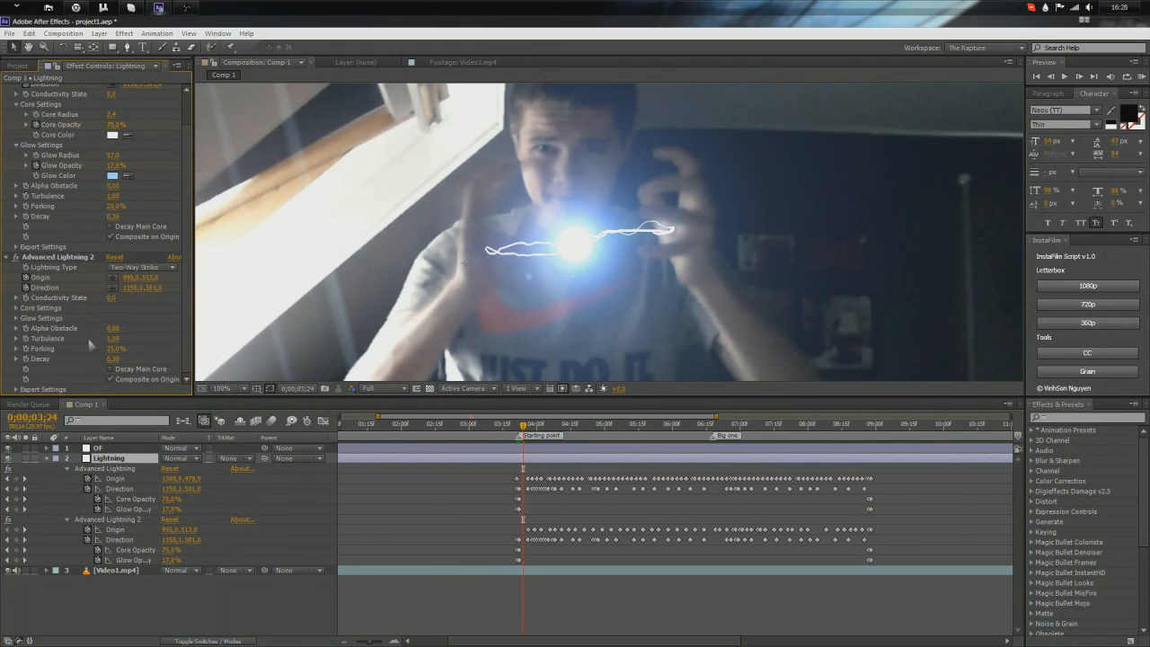
{"action": "left_click", "coordinate": [15, 318]}
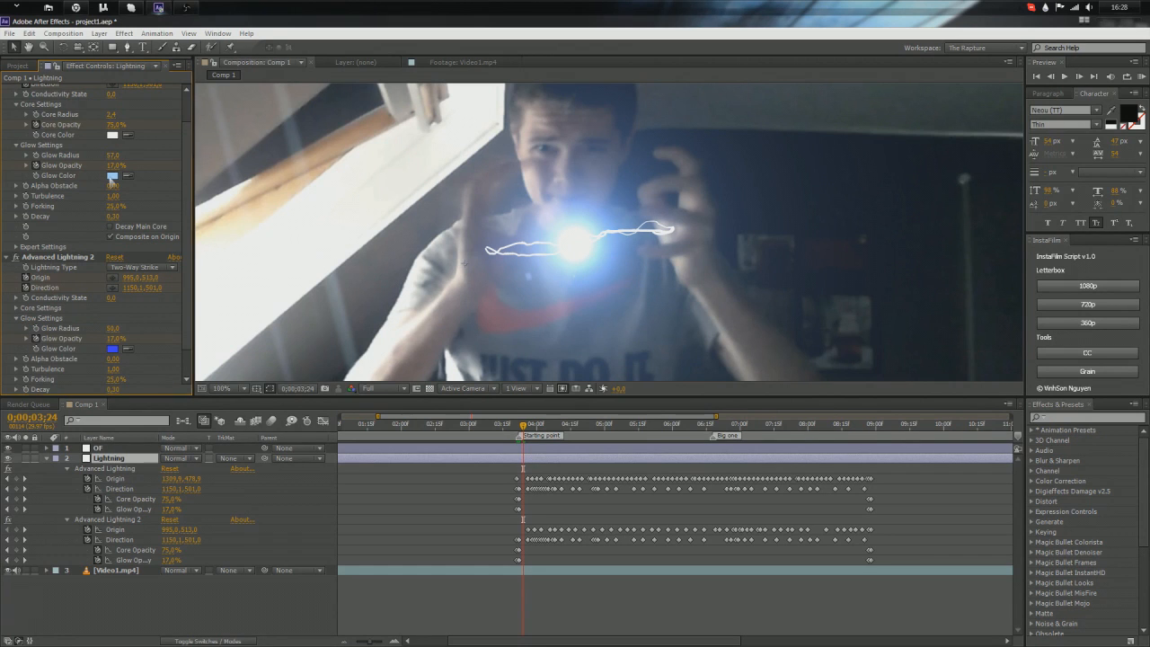
{"action": "left_click", "coordinate": [112, 176]}
{"action": "left_click_drag", "start_coordinate": [221, 236], "coordinate": [196, 238]}
{"action": "key", "text": "ctrl+c"}
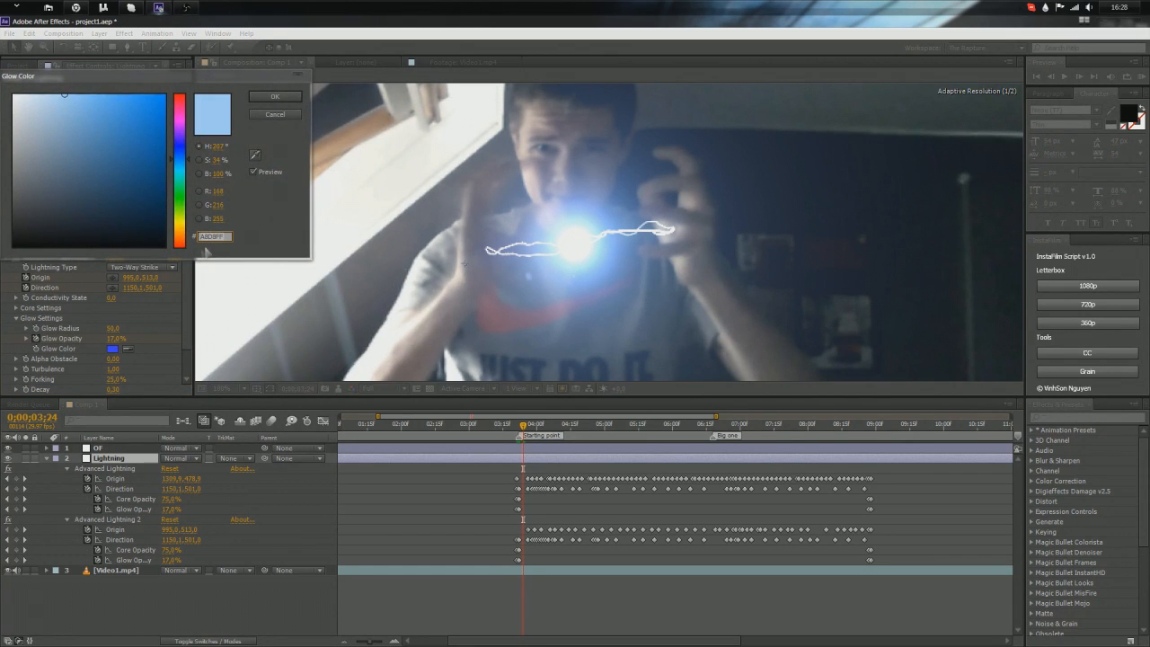
{"action": "type", "text": "3232FF"}
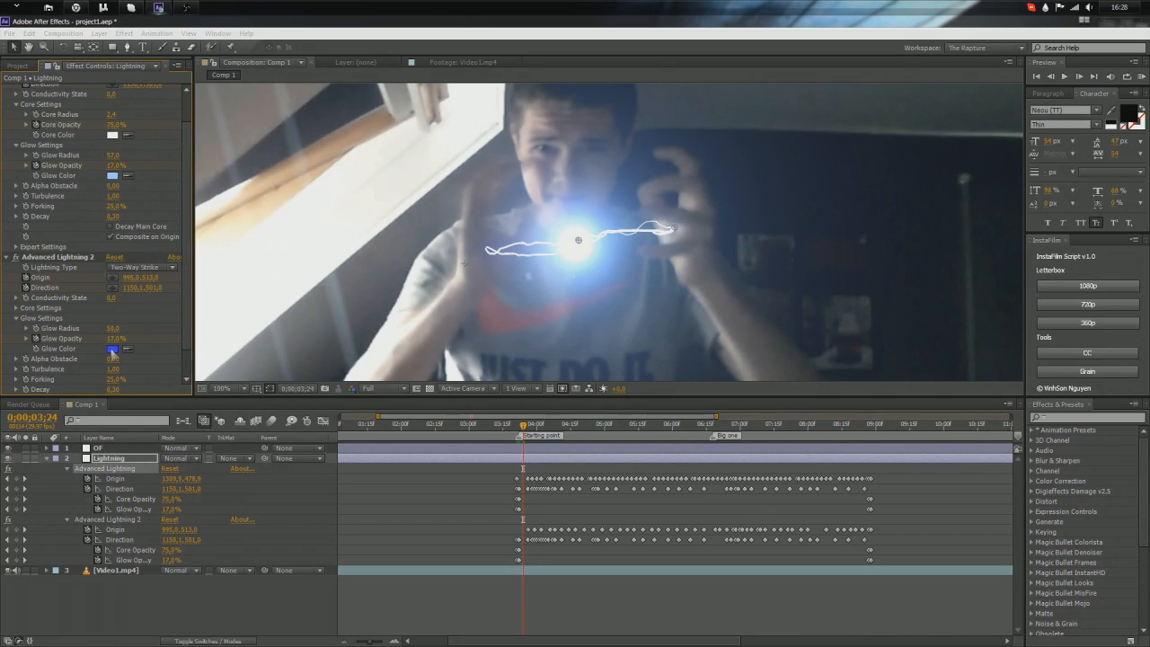
{"action": "left_click_drag", "start_coordinate": [226, 237], "coordinate": [147, 234]}
{"action": "key", "text": "ctrl+v"}
{"action": "left_click", "coordinate": [294, 94]}
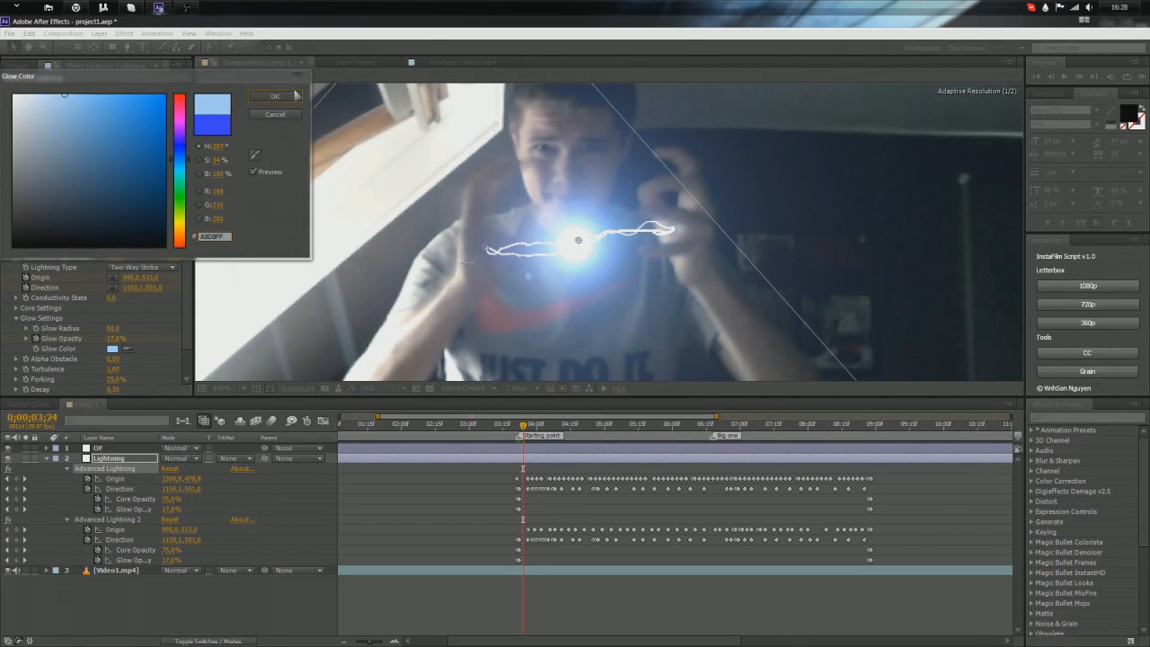
{"action": "left_click", "coordinate": [589, 591]}
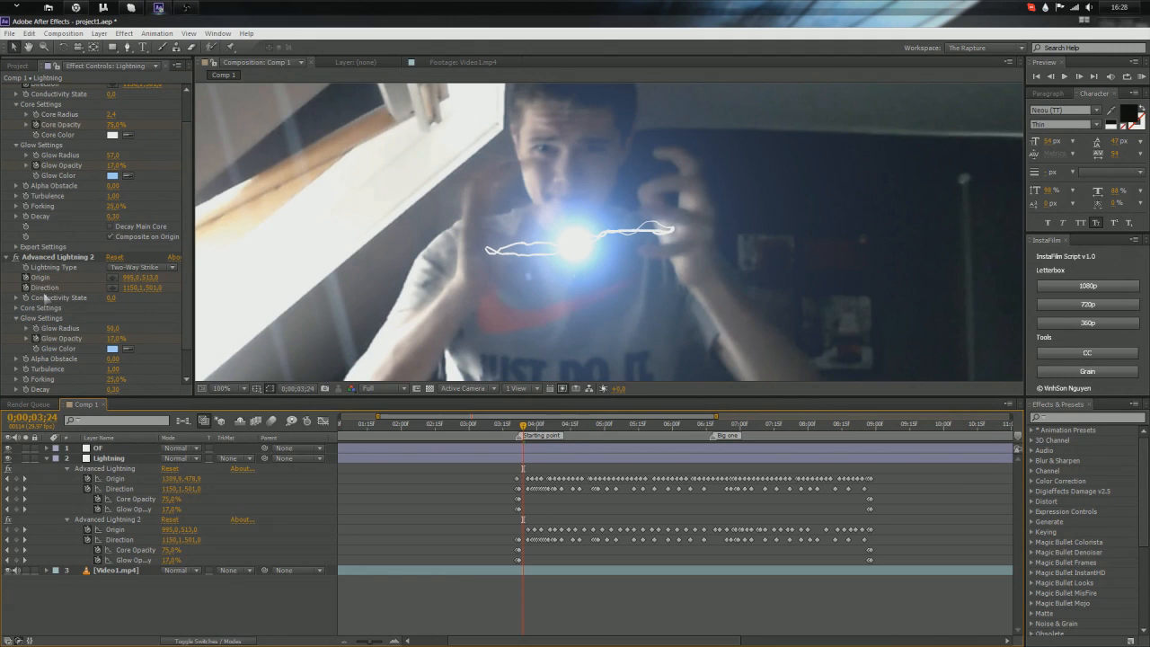
Step: Collapse the first Advanced Lightning effect's Core and Glow Settings and set its Alpha Obstacle to 3,60
{"action": "scroll", "coordinate": [77, 348], "scroll_direction": "down", "scroll_amount": 1}
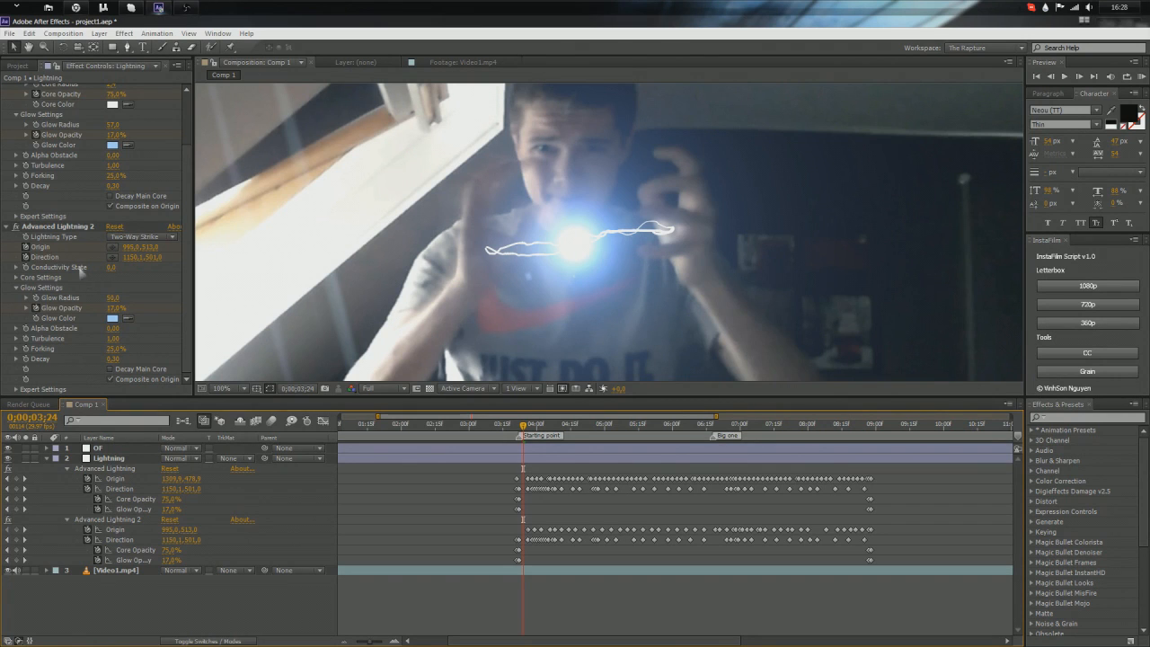
{"action": "scroll", "coordinate": [76, 226], "scroll_direction": "up", "scroll_amount": 2}
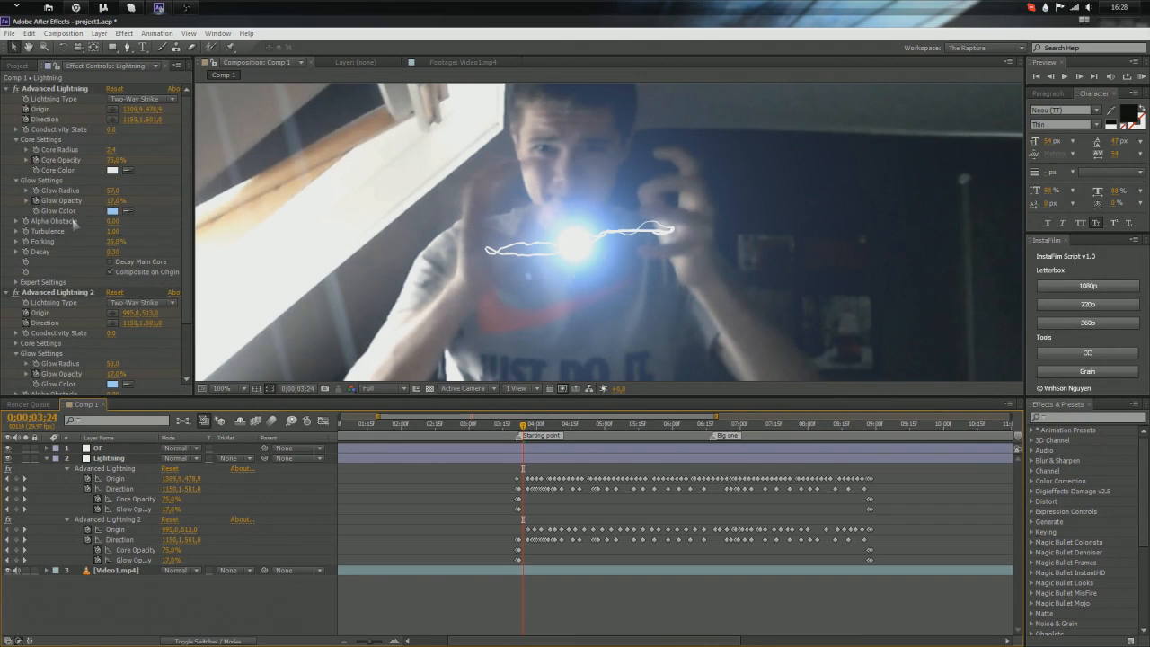
{"action": "left_click", "coordinate": [21, 178]}
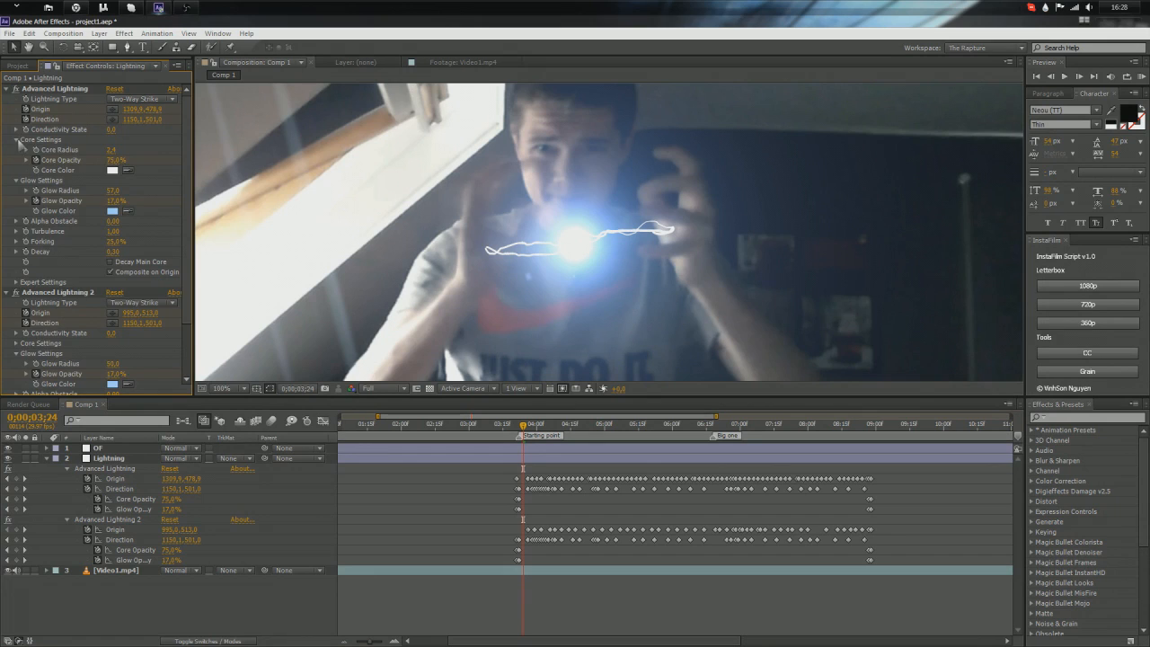
{"action": "left_click", "coordinate": [16, 141]}
{"action": "left_click", "coordinate": [16, 150]}
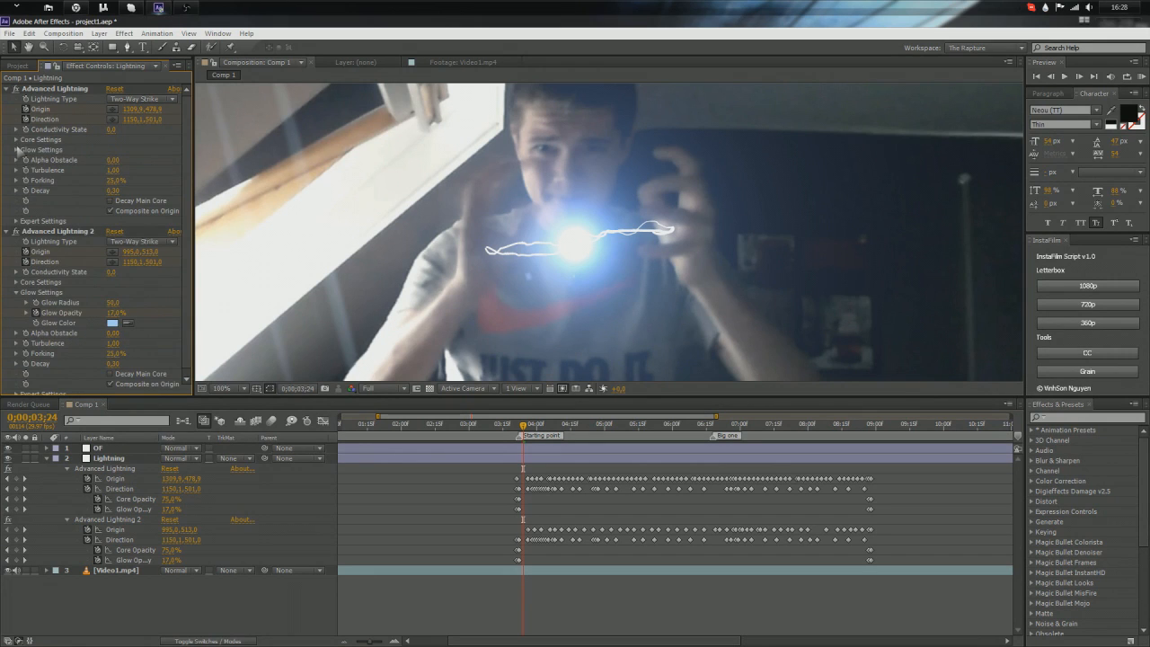
{"action": "left_click", "coordinate": [112, 160]}
{"action": "type", "text": "3,60"}
{"action": "key", "text": "Return"}
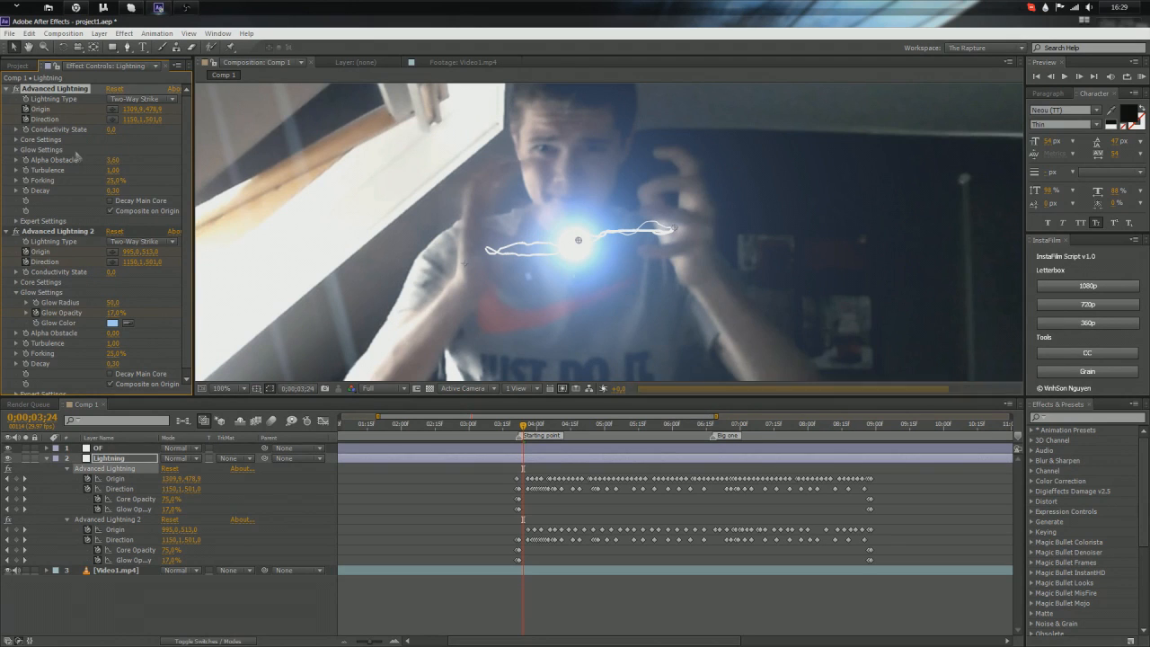
Step: Set the first Advanced Lightning effect's Turbulence to 1,04 and Forking to 100%, with Decay Main Core enabled
{"action": "left_click", "coordinate": [111, 169]}
{"action": "type", "text": "1,04"}
{"action": "key", "text": "Return"}
{"action": "left_click", "coordinate": [114, 183]}
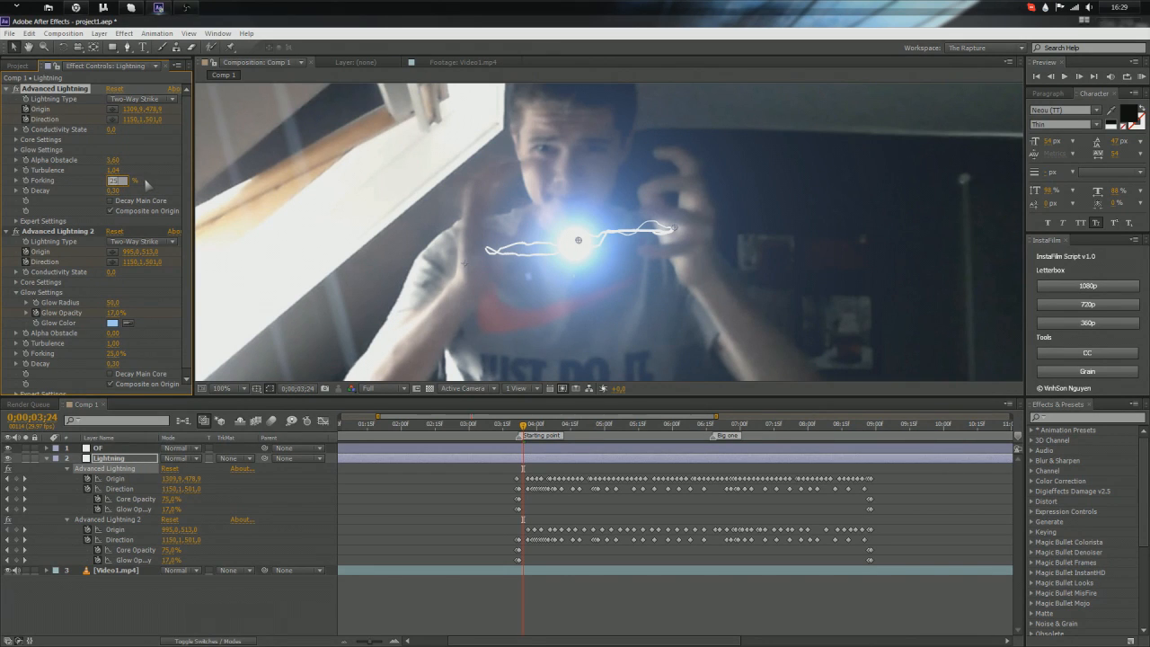
{"action": "type", "text": "100"}
{"action": "key", "text": "Return"}
Step: Set Advanced Lightning 2's Alpha Obstacle to 3,60 and its Turbulence to 1,04
{"action": "scroll", "coordinate": [133, 194], "scroll_direction": "down", "scroll_amount": 1}
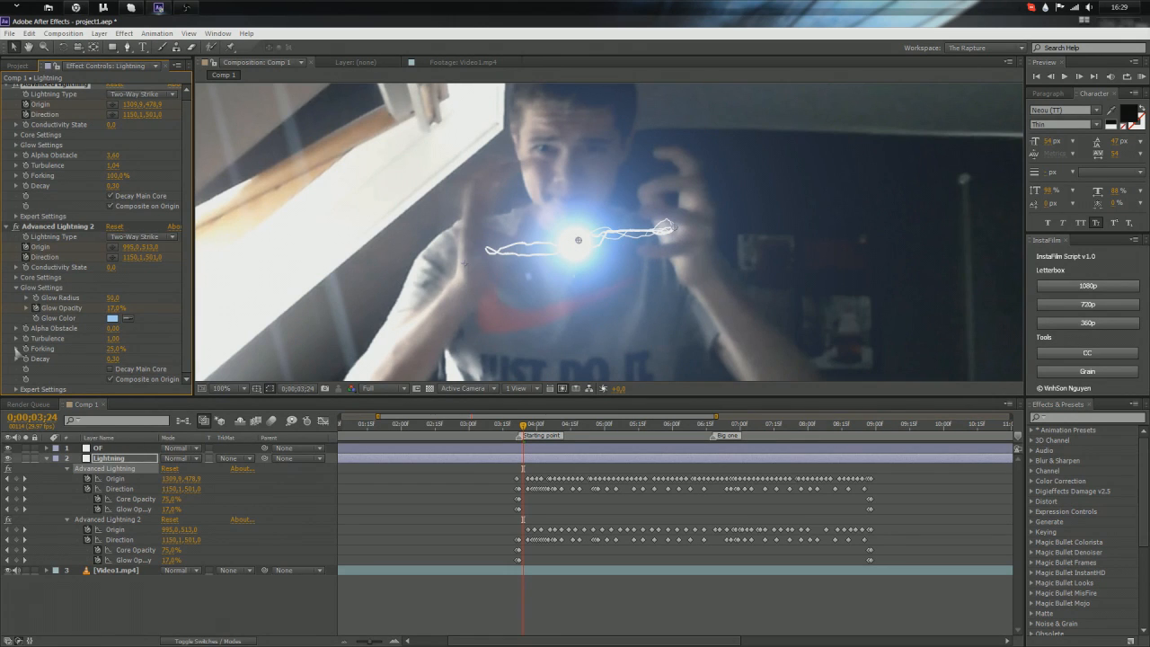
{"action": "left_click", "coordinate": [115, 327]}
{"action": "key", "text": "Return"}
{"action": "left_click", "coordinate": [116, 339]}
{"action": "type", "text": "1,04"}
{"action": "key", "text": "Return"}
Step: Set Advanced Lightning 2's Forking to 100% and enable its Decay Main Core option
{"action": "left_click", "coordinate": [116, 348]}
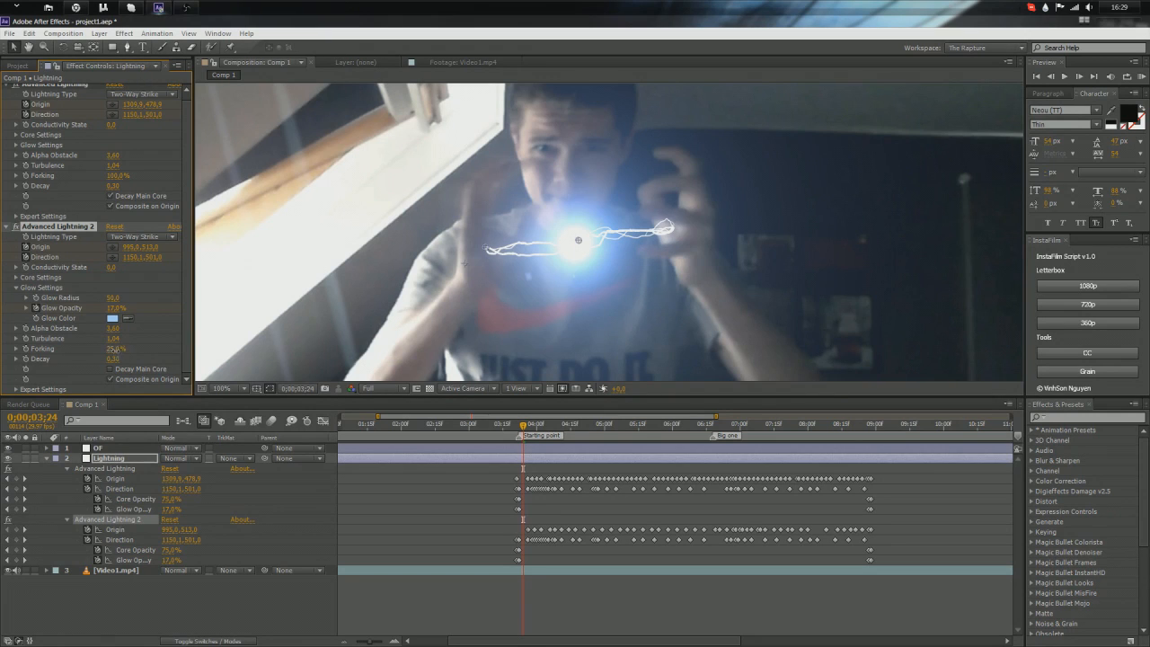
{"action": "type", "text": "100"}
{"action": "key", "text": "Return"}
{"action": "scroll", "coordinate": [546, 273], "scroll_direction": "up", "scroll_amount": 1}
{"action": "scroll", "coordinate": [546, 274], "scroll_direction": "down", "scroll_amount": 1}
Step: Set Core Drain to 24% in the first Advanced Lightning effect's Expert Settings and inspect the bolts up close
{"action": "left_click", "coordinate": [16, 217]}
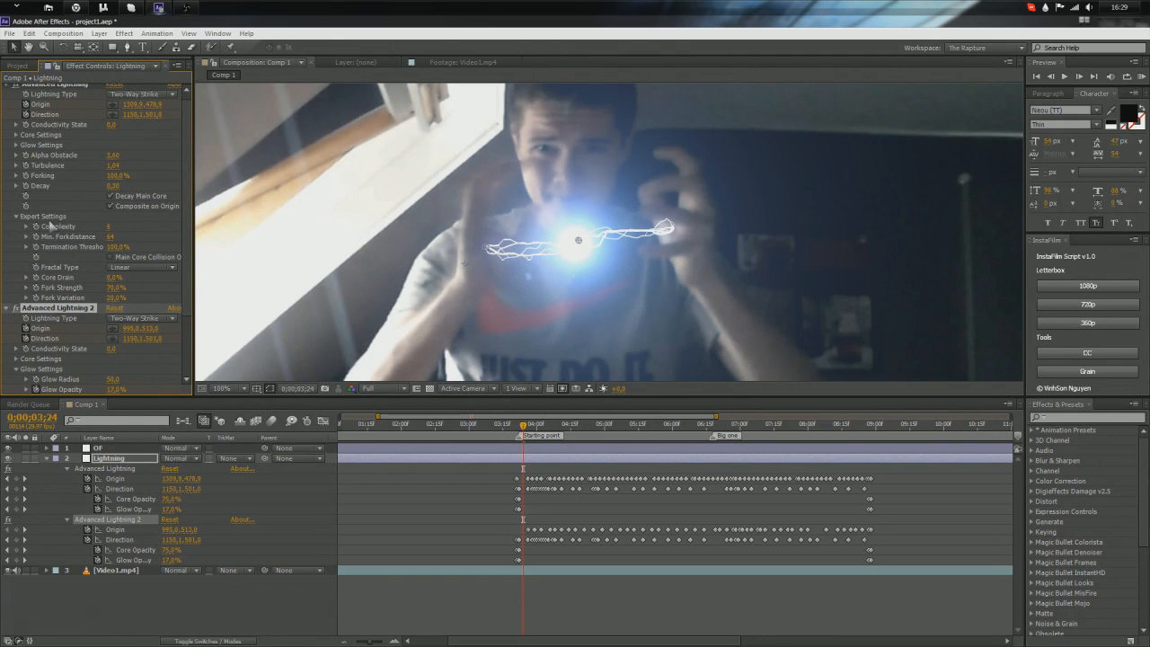
{"action": "left_click", "coordinate": [114, 276]}
{"action": "type", "text": "24"}
{"action": "key", "text": "Return"}
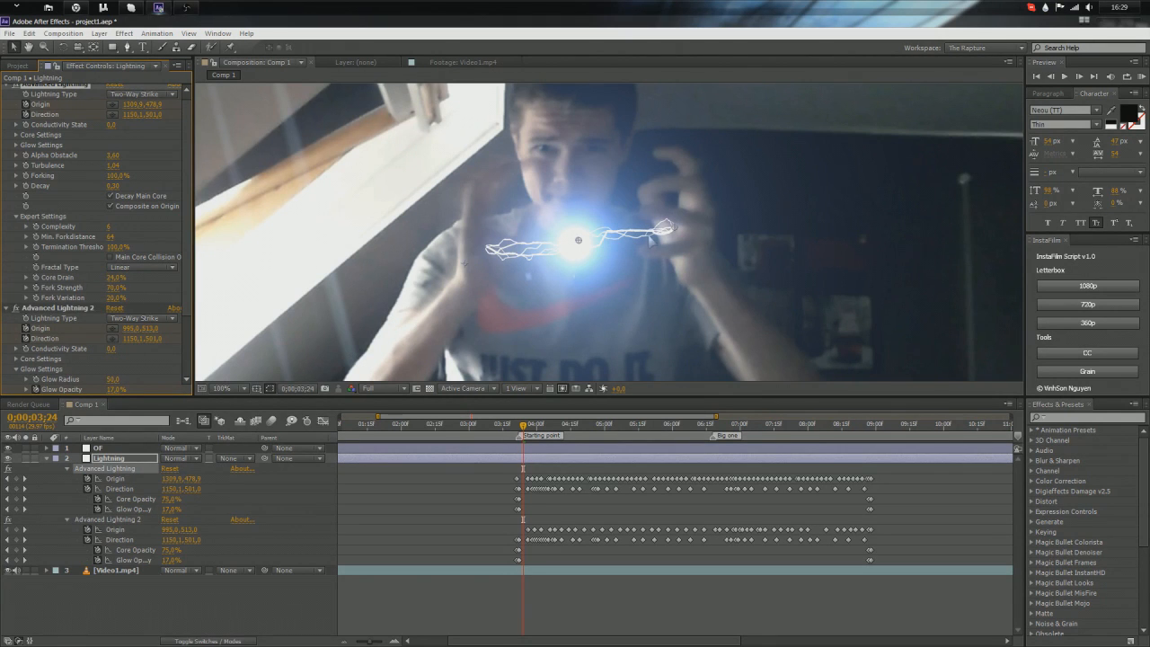
{"action": "key", "text": "period"}
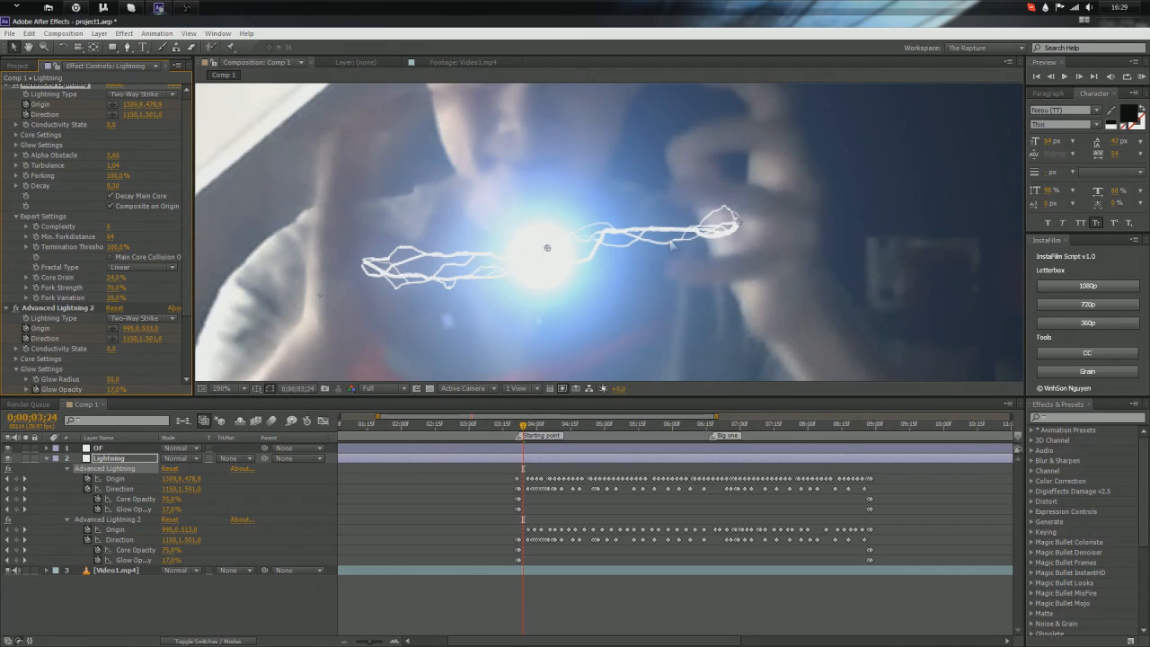
{"action": "key", "text": "comma"}
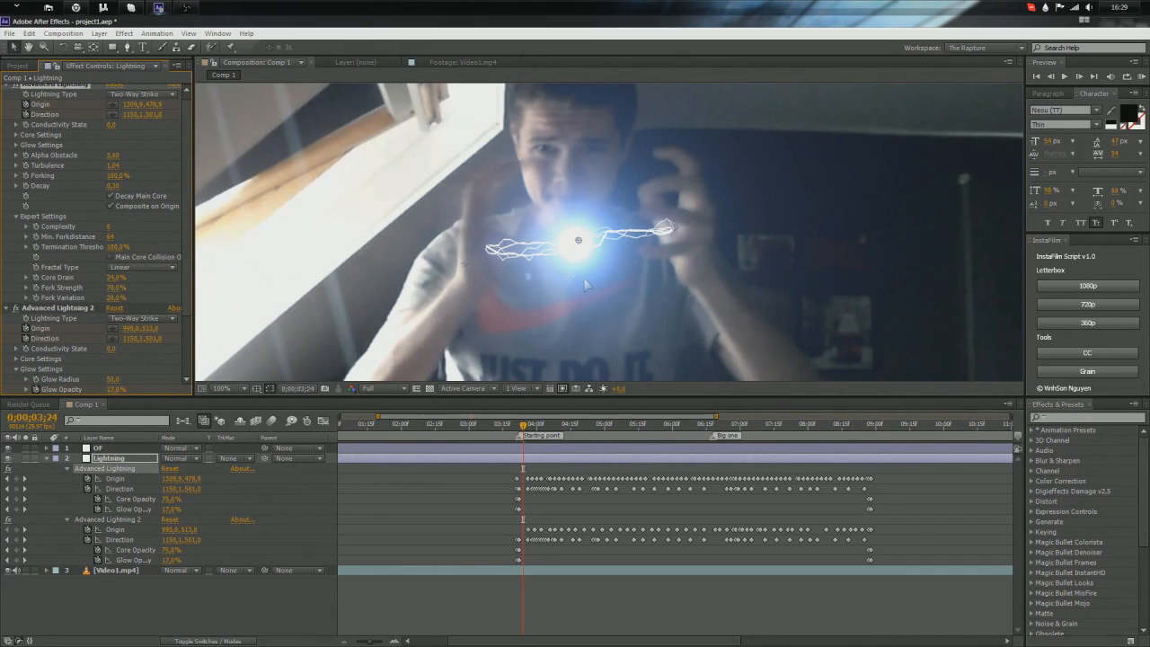
Step: Set the first Advanced Lightning effect's Fork Strength to 78% and its Fork Variation to 43%
{"action": "left_click", "coordinate": [115, 287]}
{"action": "type", "text": "35"}
{"action": "key", "text": "Return"}
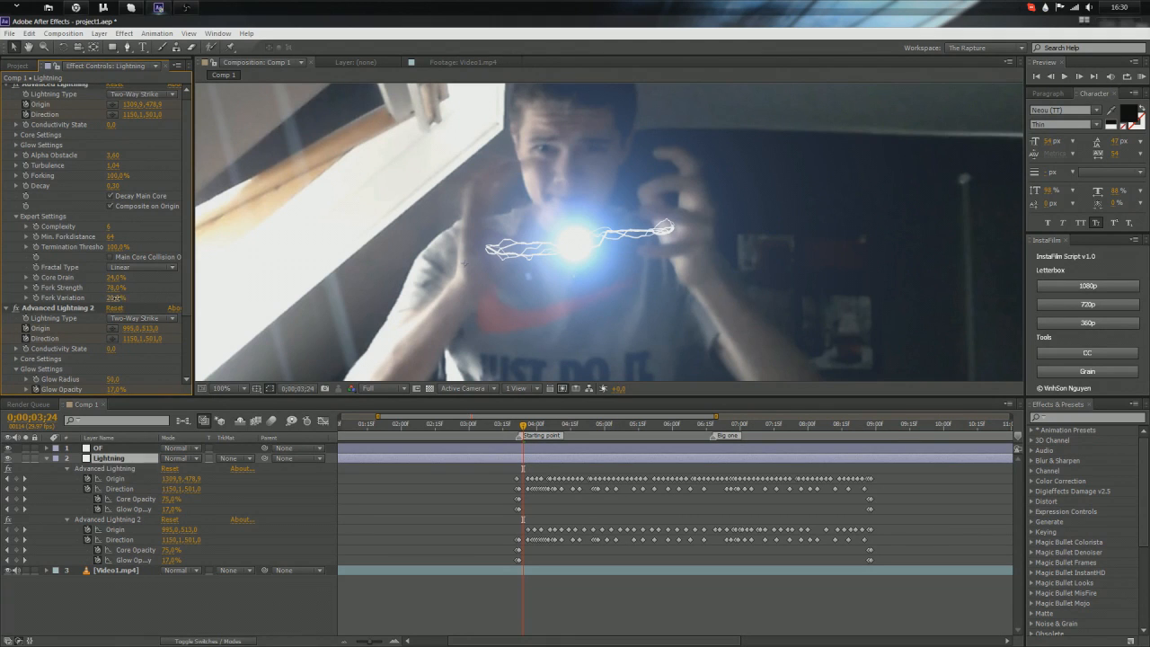
{"action": "left_click_drag", "start_coordinate": [113, 297], "coordinate": [124, 297]}
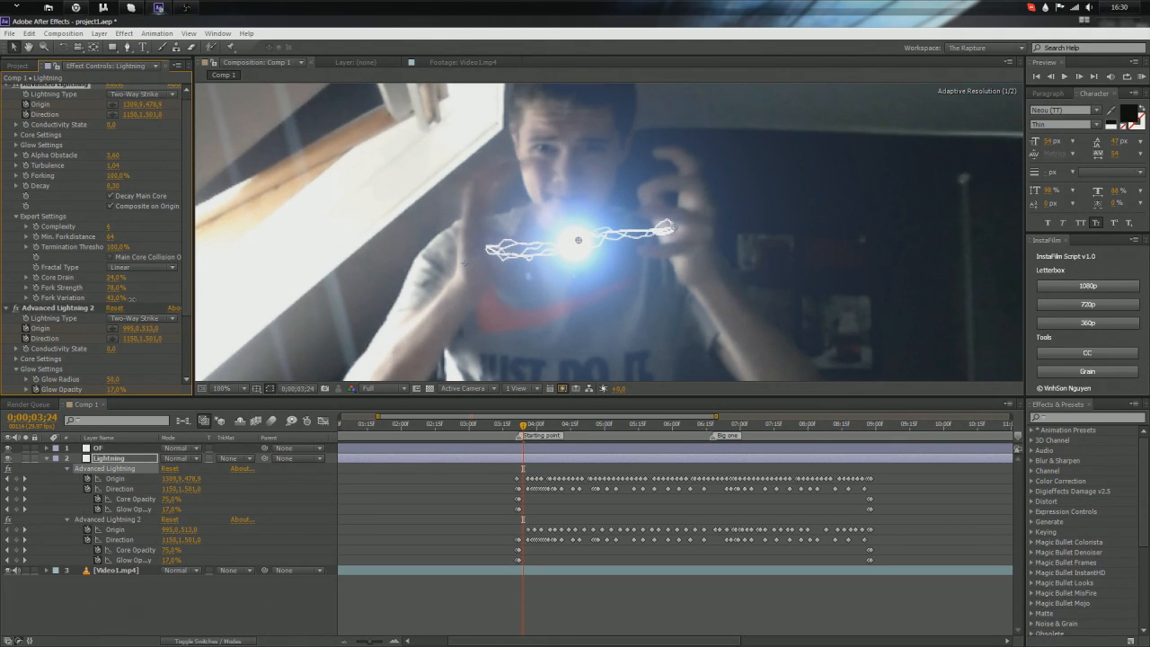
Step: Set Core Drain to 24% in Advanced Lightning 2's Expert Settings
{"action": "scroll", "coordinate": [130, 312], "scroll_direction": "down", "scroll_amount": 5}
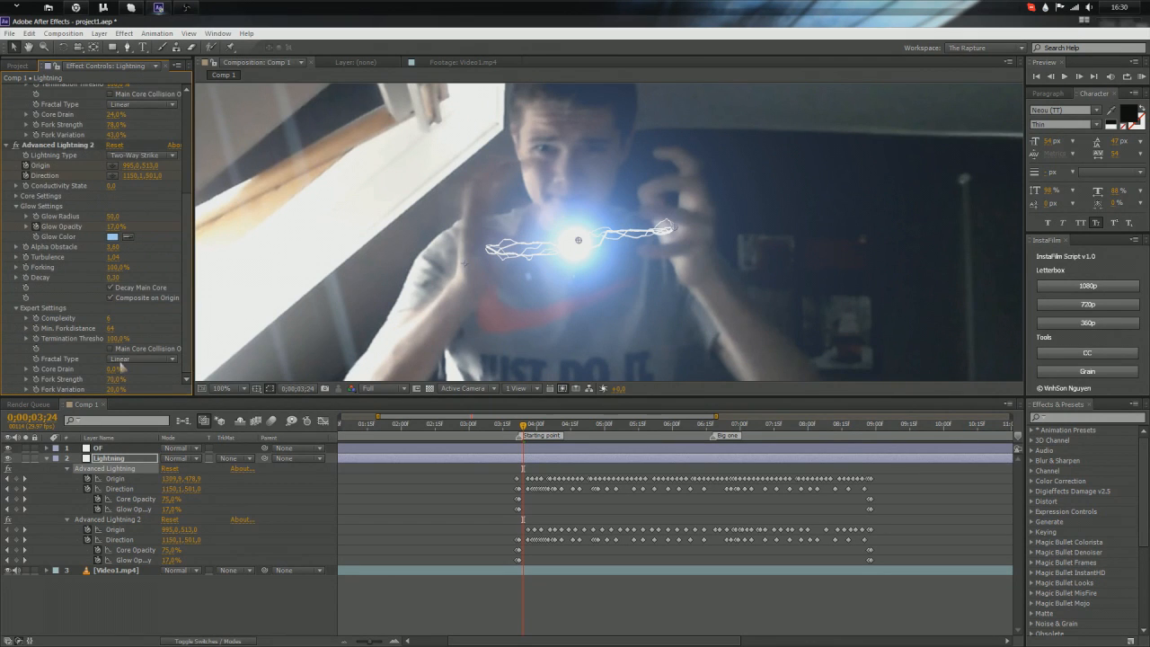
{"action": "left_click", "coordinate": [115, 368]}
{"action": "type", "text": "24"}
{"action": "key", "text": "Return"}
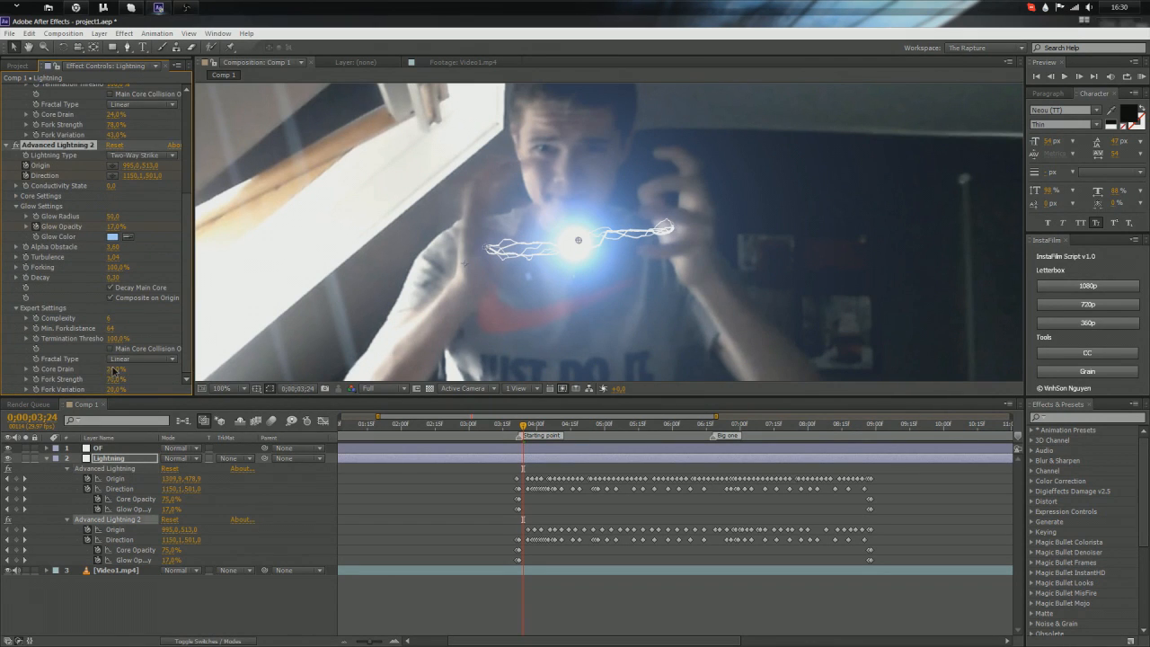
Step: Set Advanced Lightning 2's Fork Strength to 77% and its Fork Variation to 46%
{"action": "left_click", "coordinate": [116, 379]}
{"action": "type", "text": "77"}
{"action": "key", "text": "Tab"}
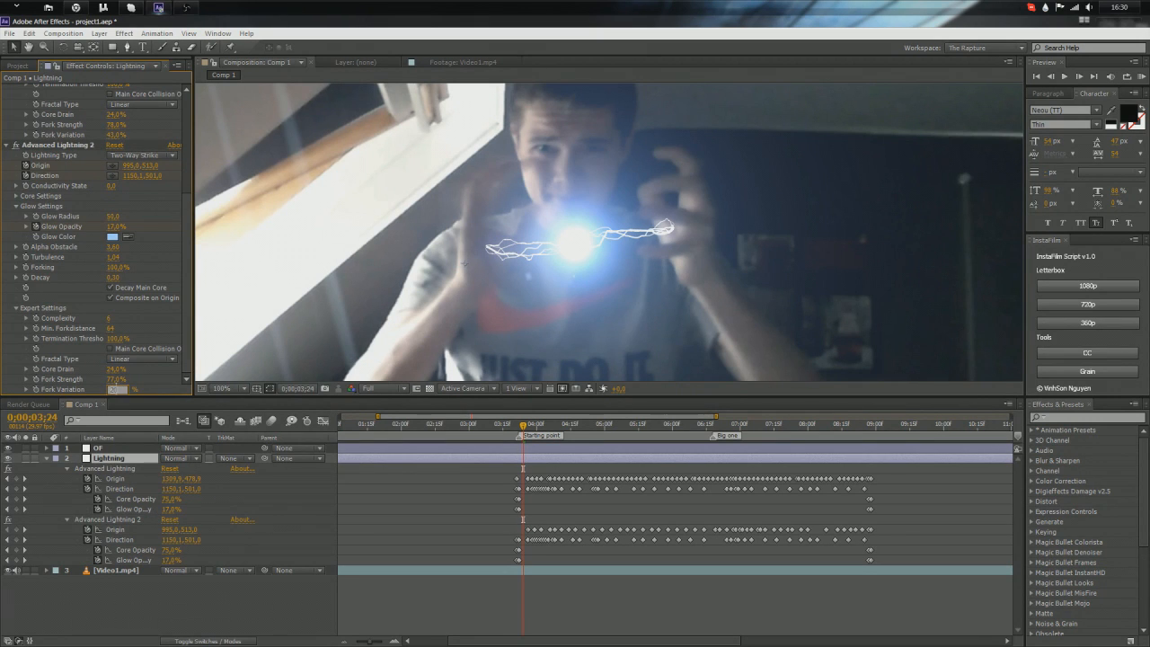
{"action": "type", "text": "46"}
{"action": "key", "text": "Return"}
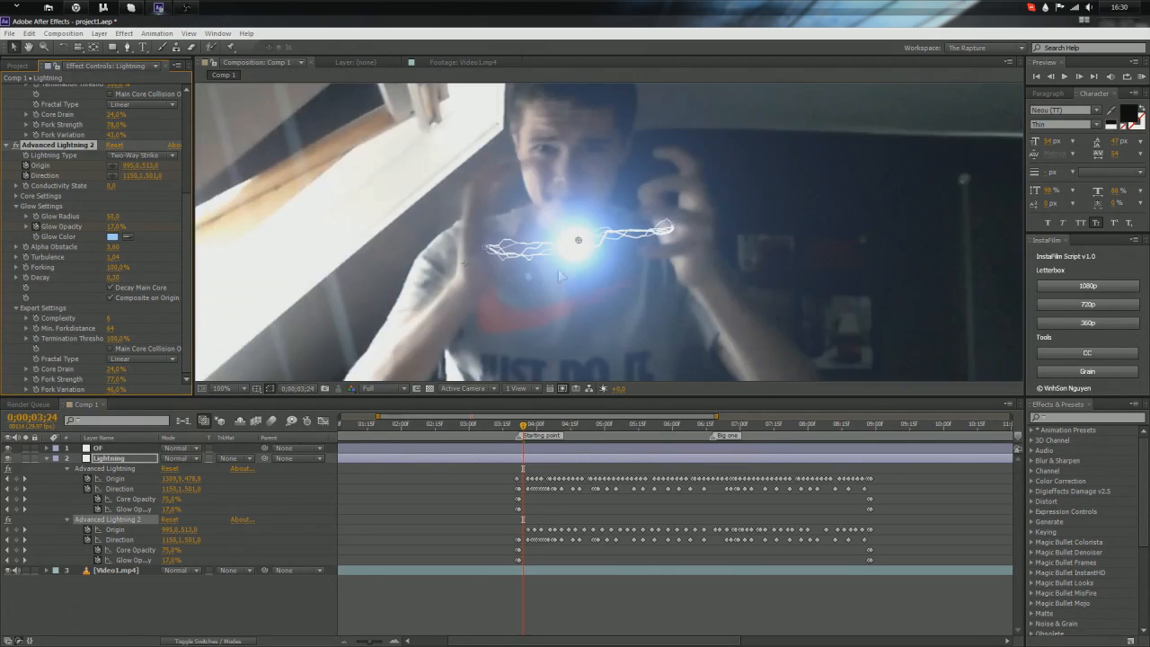
Step: Inspect the lightning bolts at 0;00;05;04 up close and collapse the settings of both Advanced Lightning effects
{"action": "left_click_drag", "start_coordinate": [528, 430], "coordinate": [614, 436]}
{"action": "scroll", "coordinate": [589, 310], "scroll_direction": "down", "scroll_amount": 1}
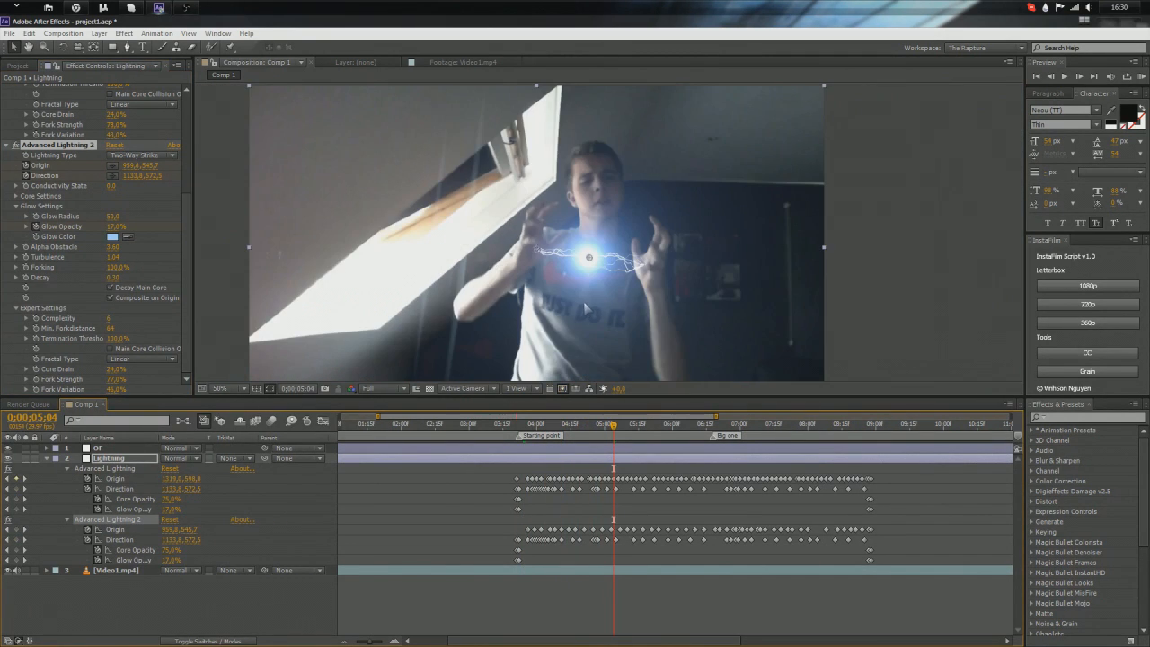
{"action": "scroll", "coordinate": [584, 306], "scroll_direction": "up", "scroll_amount": 1}
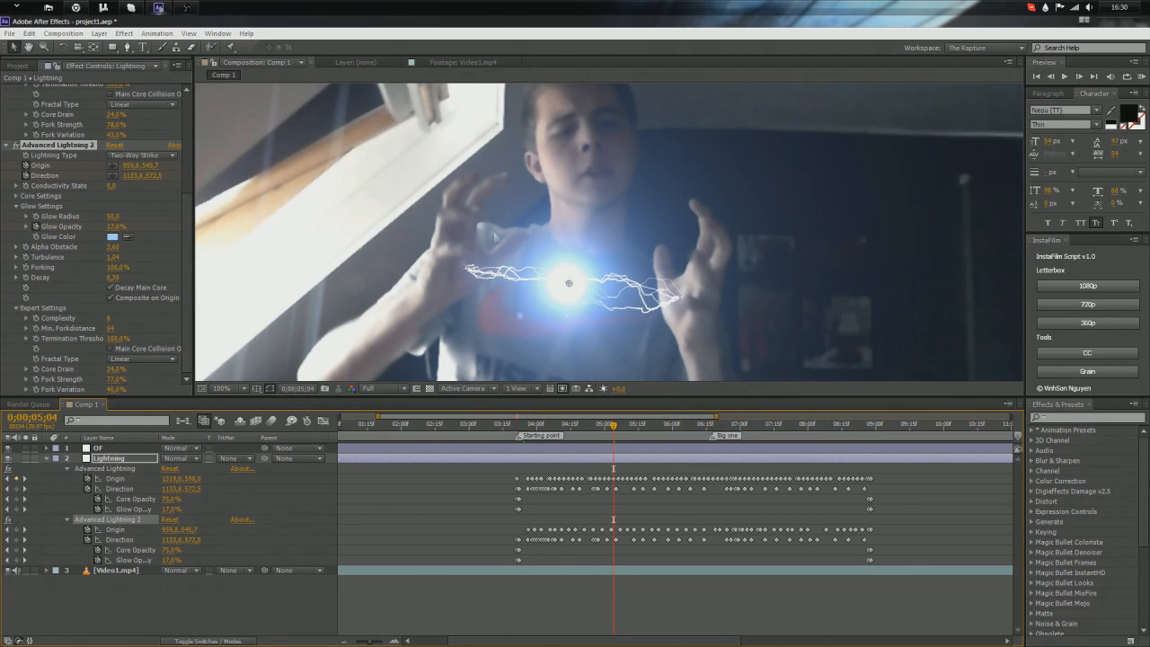
{"action": "scroll", "coordinate": [108, 234], "scroll_direction": "up", "scroll_amount": 3}
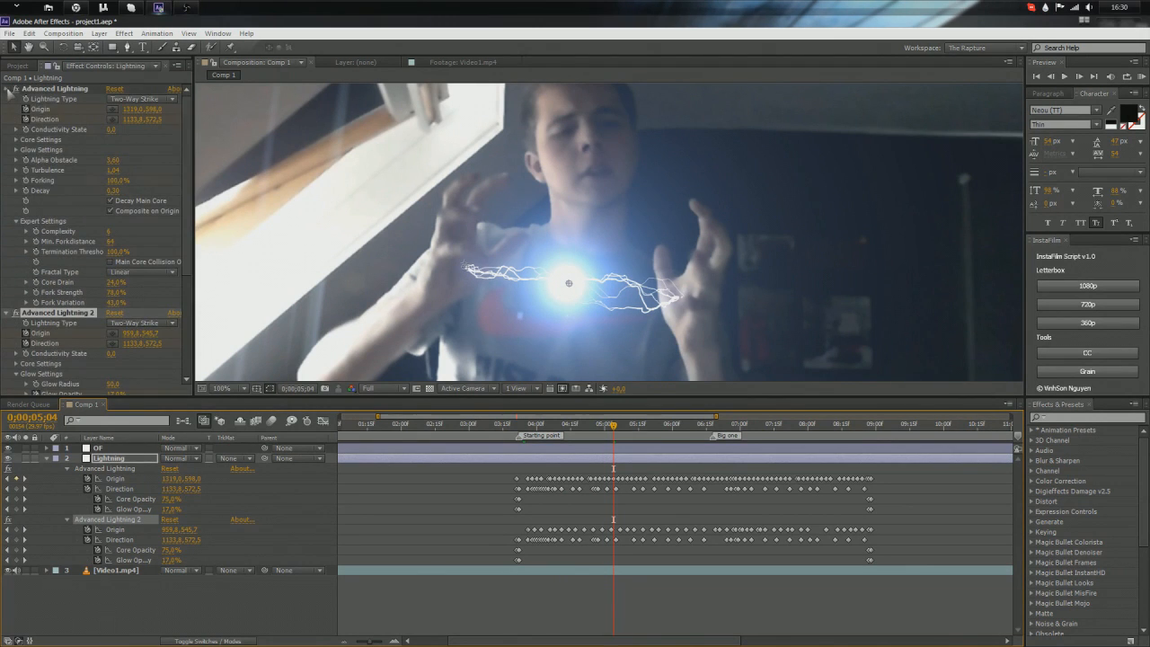
{"action": "left_click", "coordinate": [6, 89]}
{"action": "left_click", "coordinate": [6, 100]}
{"action": "left_click", "coordinate": [93, 344]}
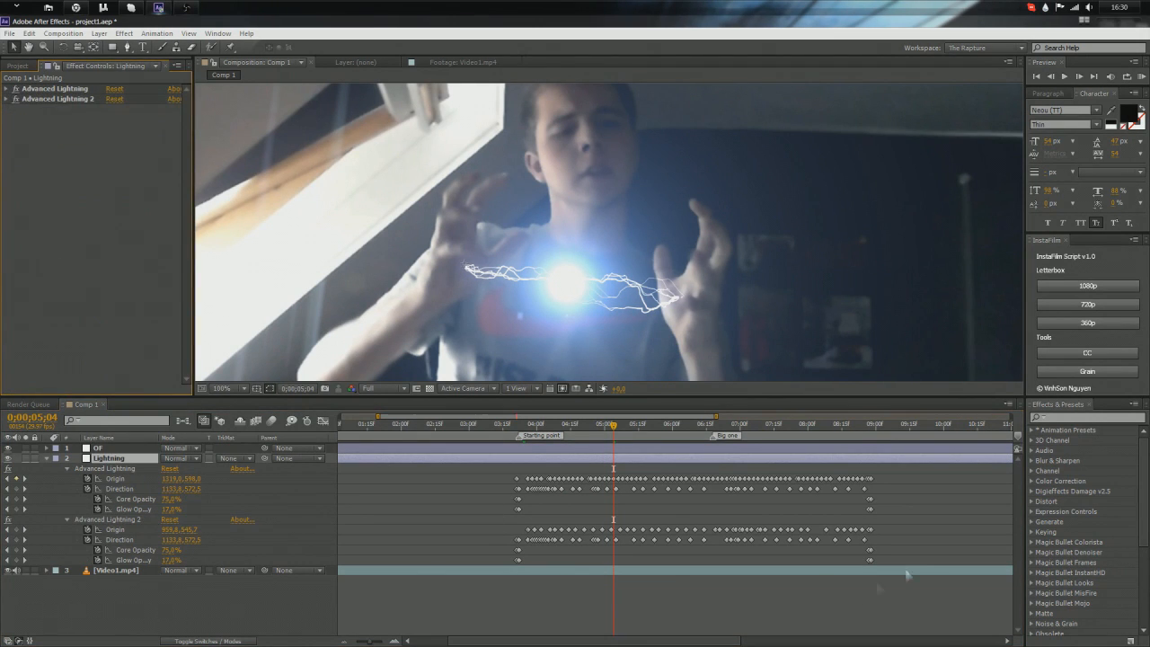
Step: Set the OF layer's Optical Flares Brightness keyframe at about 0;00;08;26 to 150
{"action": "left_click_drag", "start_coordinate": [604, 425], "coordinate": [848, 496]}
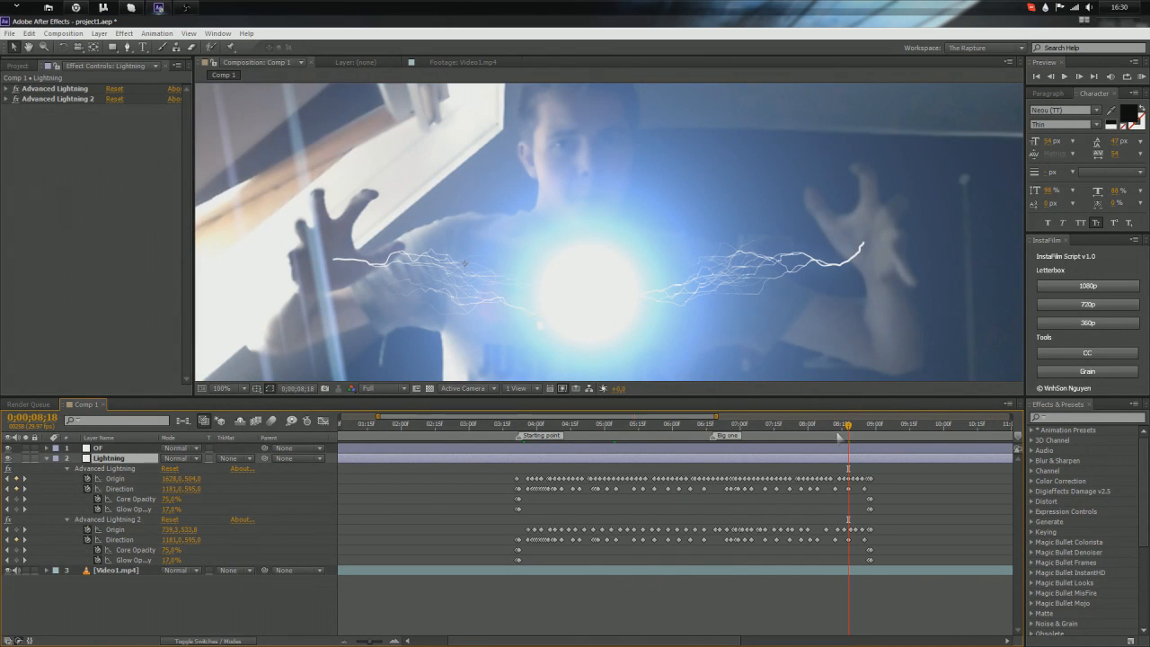
{"action": "left_click_drag", "start_coordinate": [850, 427], "coordinate": [869, 454]}
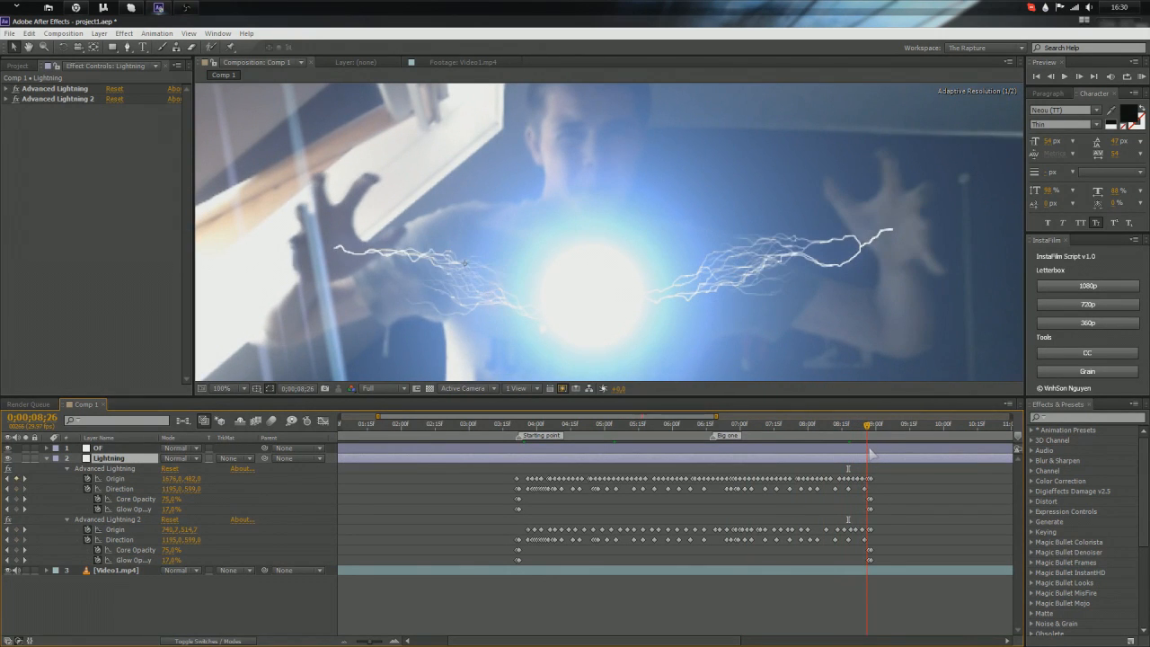
{"action": "left_click", "coordinate": [46, 458]}
{"action": "left_click", "coordinate": [46, 447]}
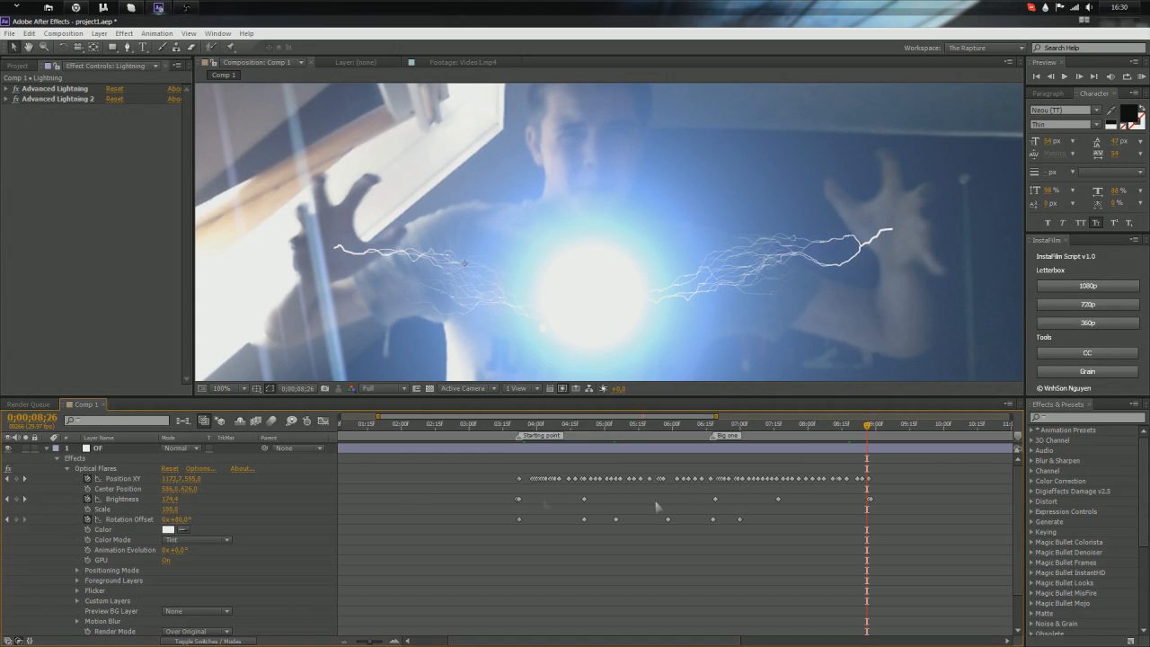
{"action": "double_click", "coordinate": [870, 498]}
{"action": "type", "text": "150"}
{"action": "key", "text": "Return"}
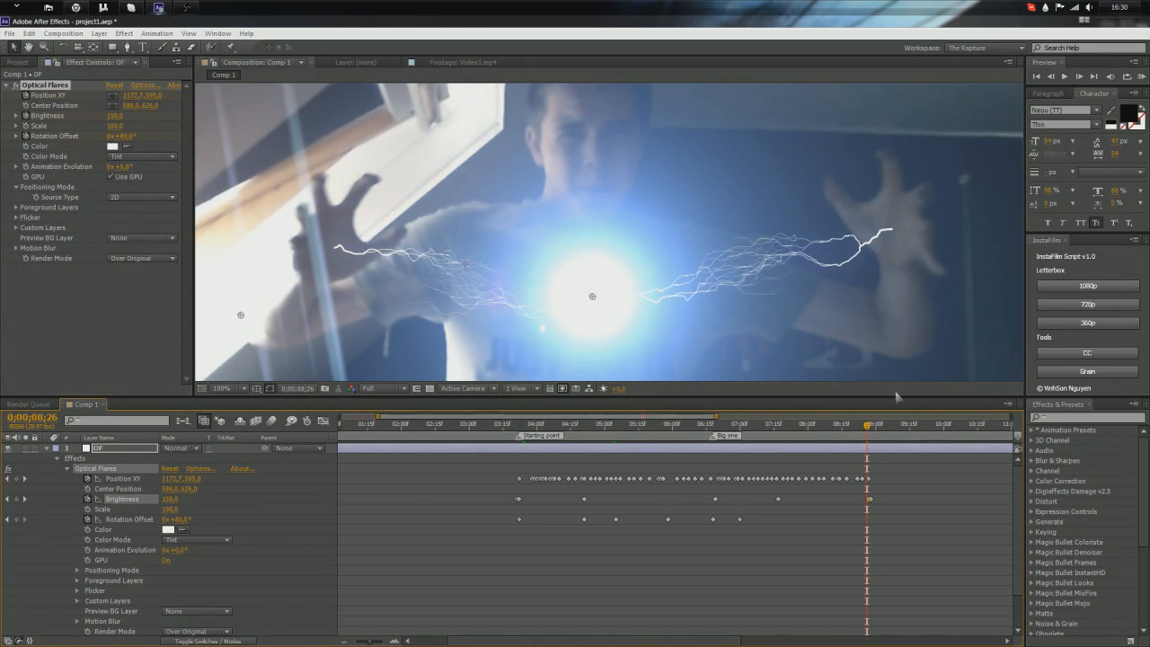
Step: Shift the flare's Center Position to 578, 650 at 0;00;07;22, then check an earlier frame and collapse the OF layer
{"action": "left_click_drag", "start_coordinate": [869, 429], "coordinate": [789, 428]}
{"action": "scroll", "coordinate": [685, 300], "scroll_direction": "down", "scroll_amount": 3}
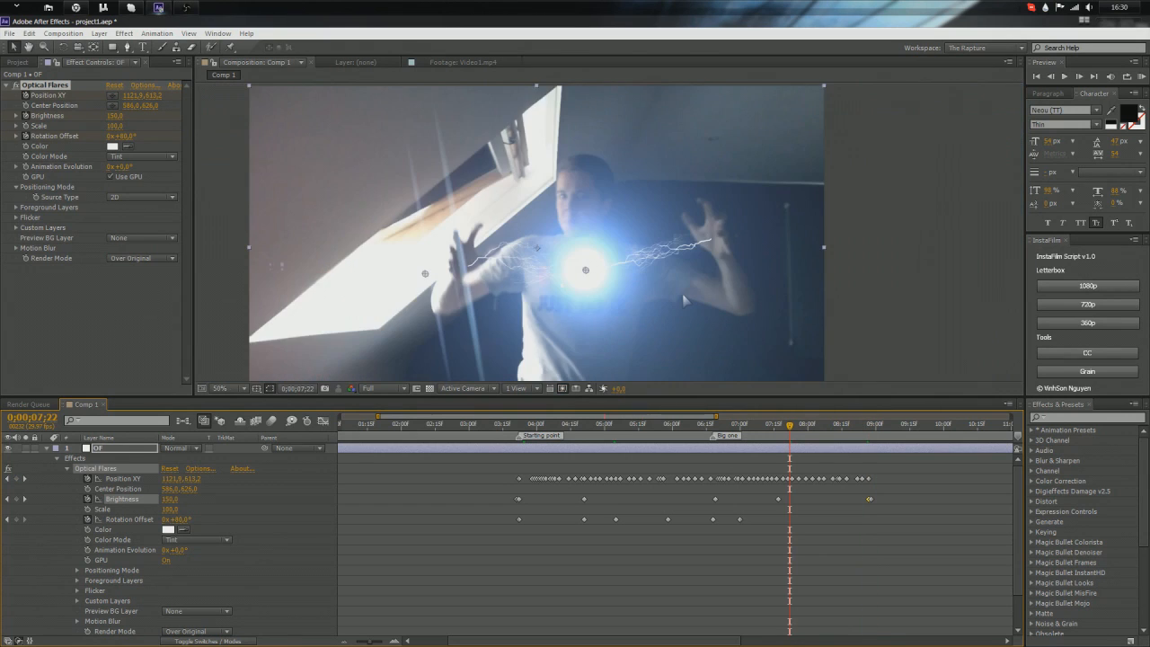
{"action": "mouse_move", "coordinate": [517, 253]}
{"action": "left_mouse_down"}
{"action": "mouse_move", "coordinate": [541, 250]}
{"action": "mouse_move", "coordinate": [516, 257]}
{"action": "left_mouse_up"}
{"action": "key", "text": "period"}
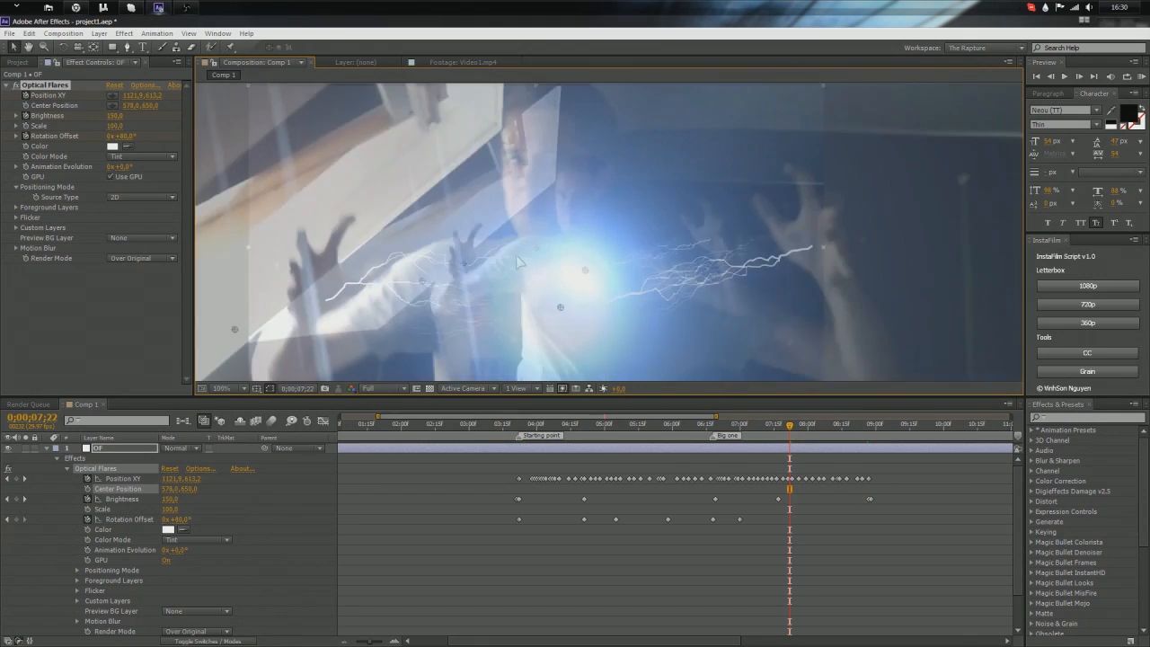
{"action": "left_click_drag", "start_coordinate": [788, 426], "coordinate": [598, 418]}
{"action": "left_click", "coordinate": [47, 448]}
{"action": "left_click", "coordinate": [198, 508]}
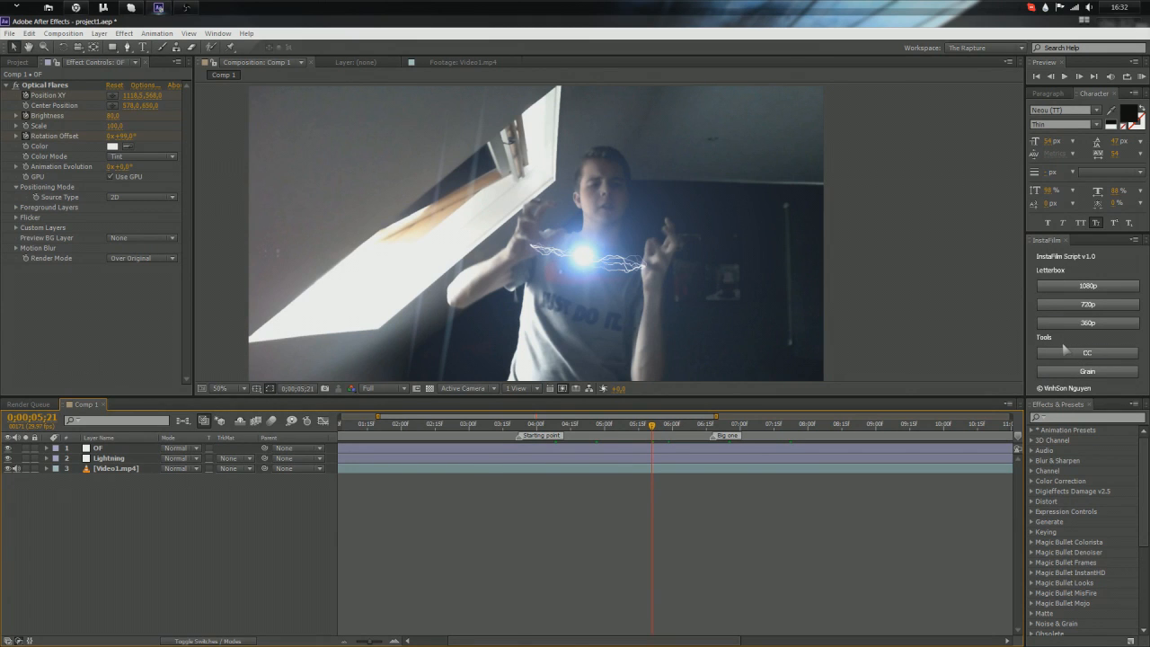
Step: Add a CC color-correction layer with the InstaFilm script and open its Looks effect in the Magic Bullet Looks editor
{"action": "left_click", "coordinate": [1065, 352]}
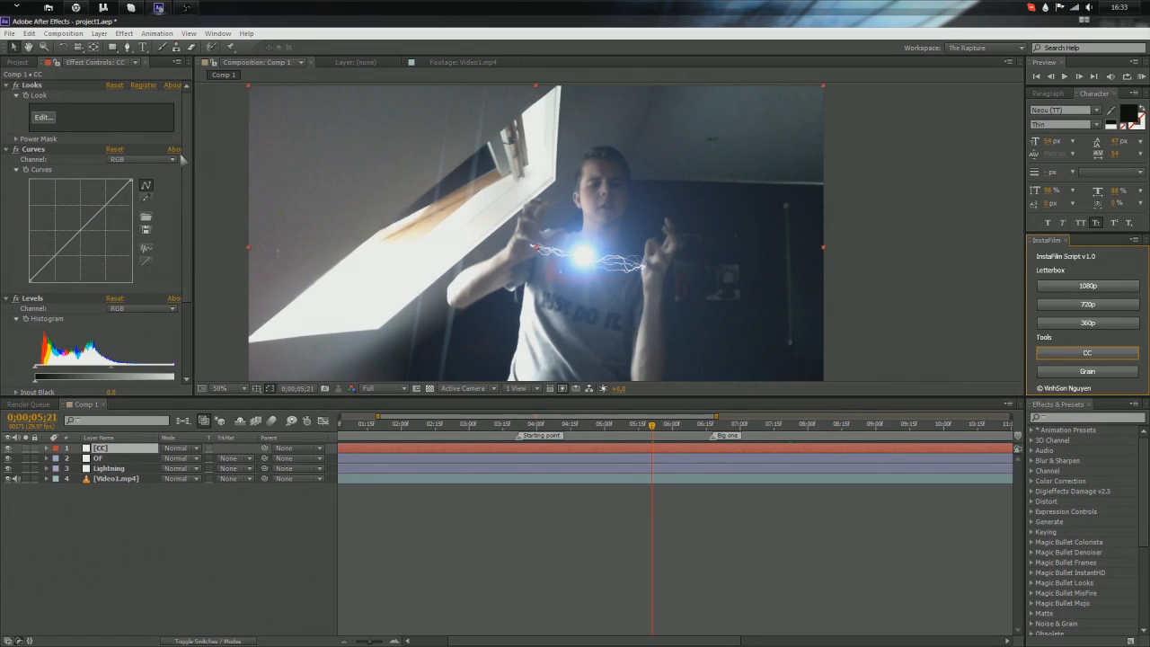
{"action": "scroll", "coordinate": [178, 281], "scroll_direction": "down", "scroll_amount": 5}
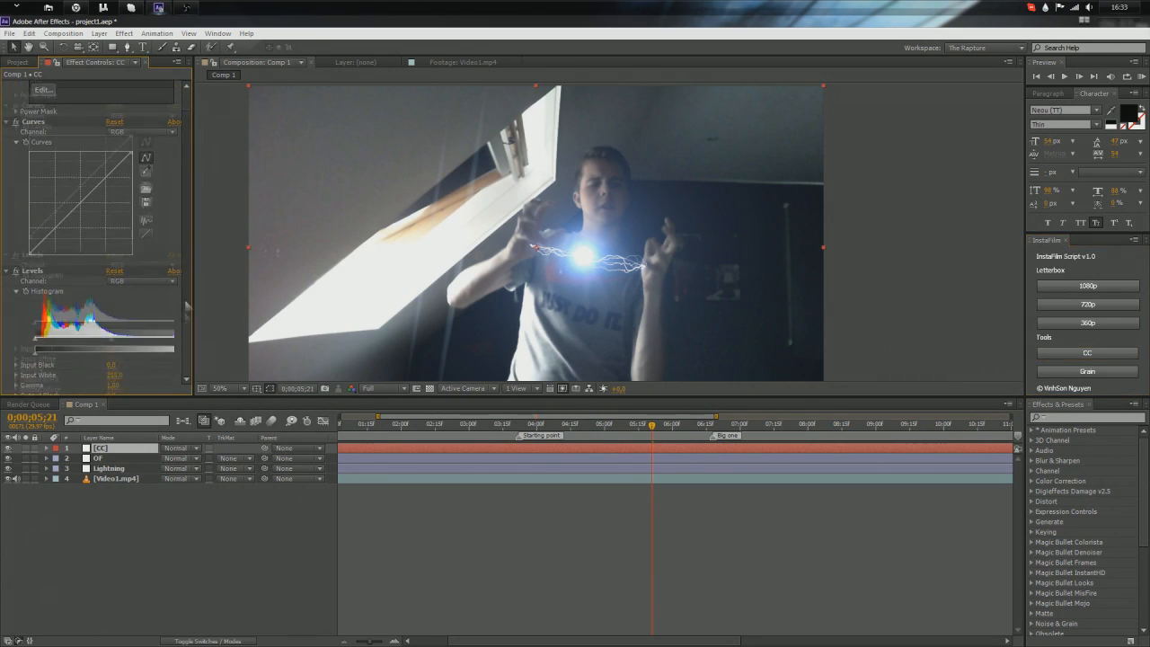
{"action": "scroll", "coordinate": [179, 281], "scroll_direction": "up", "scroll_amount": 5}
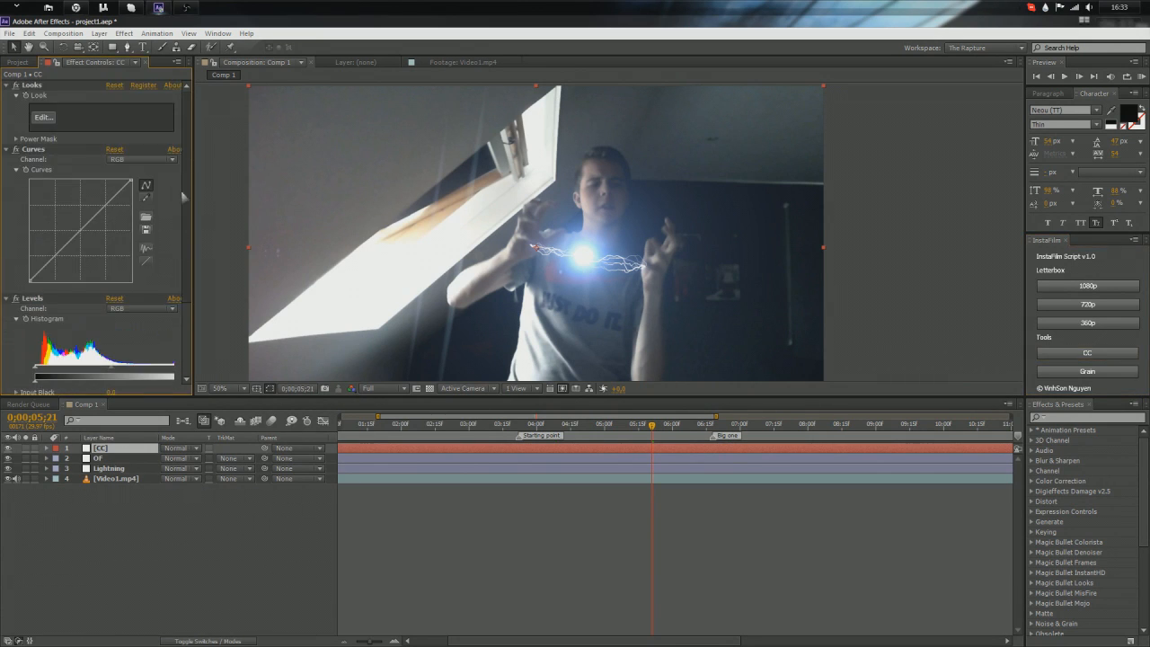
{"action": "left_click", "coordinate": [30, 85]}
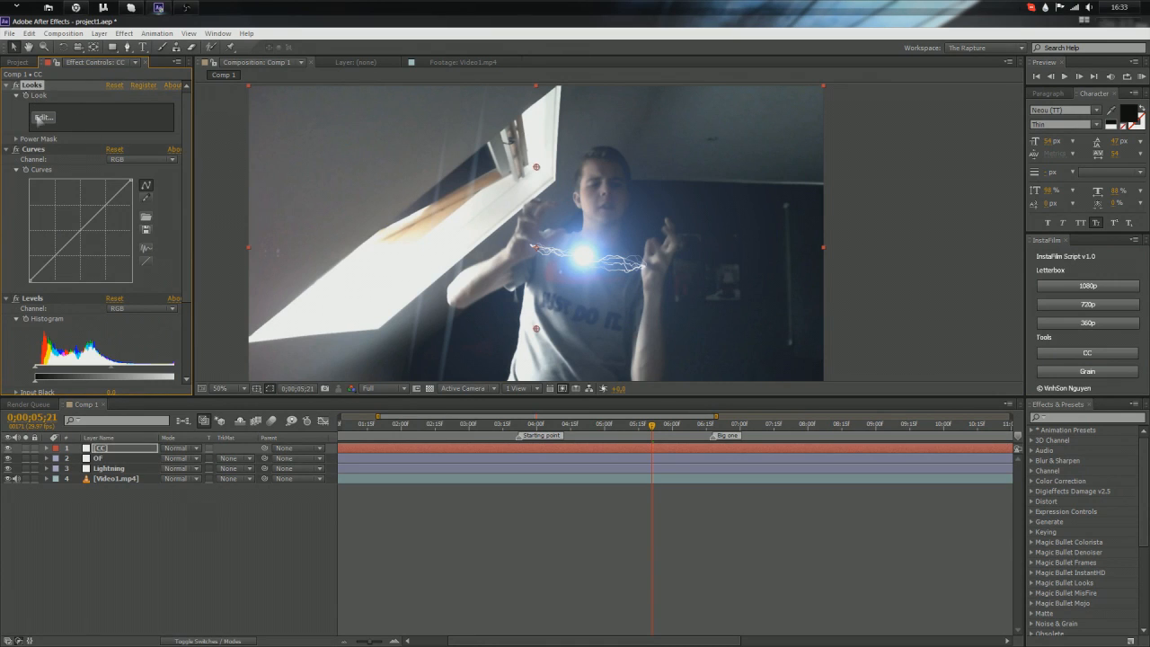
{"action": "left_click", "coordinate": [40, 119]}
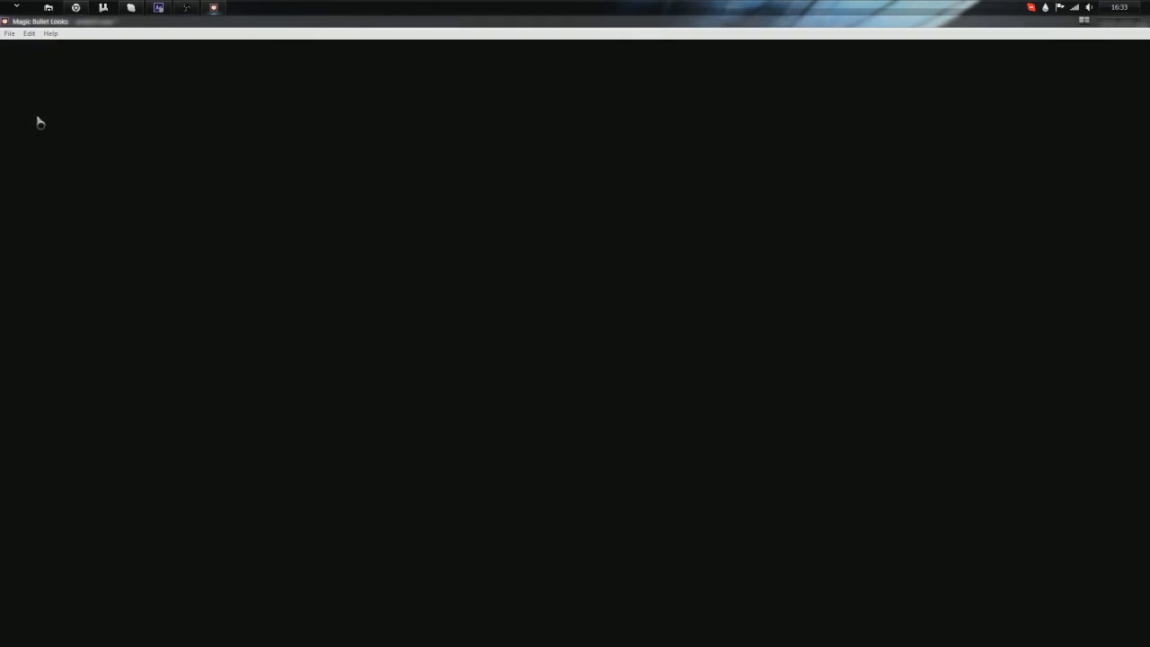
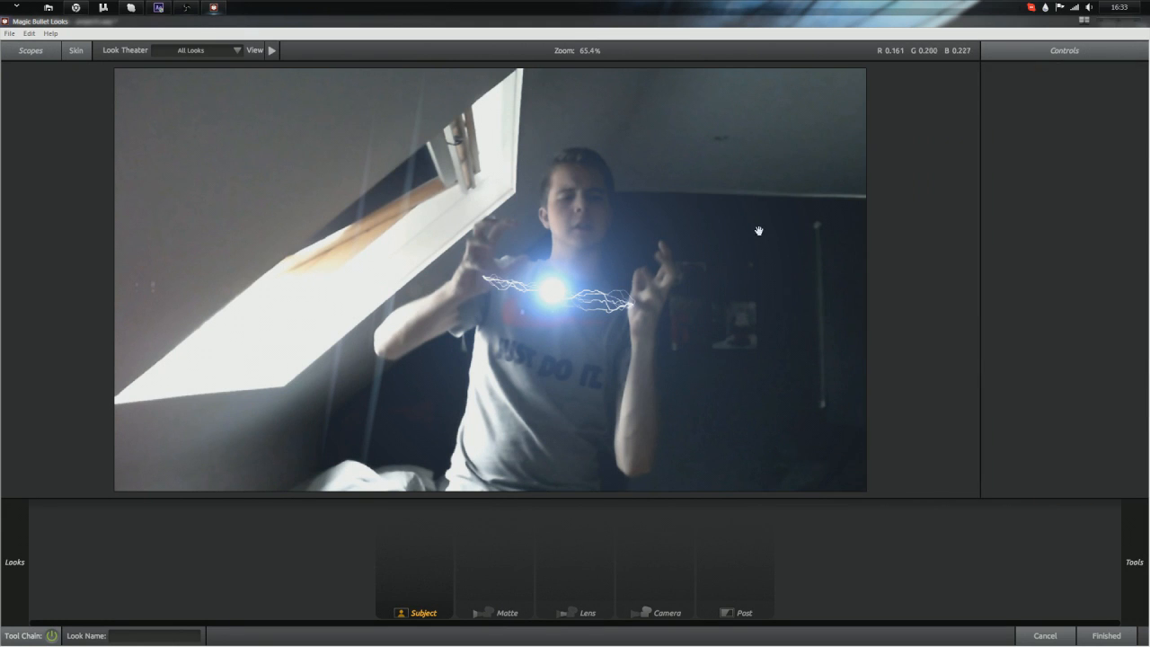
Step: Add the Edge Softness lens tool to the look with a Blur Size of 2.64% and Quality 10
{"action": "mouse_move", "coordinate": [1116, 225]}
{"action": "scroll", "coordinate": [1100, 222], "scroll_direction": "down", "scroll_amount": 1}
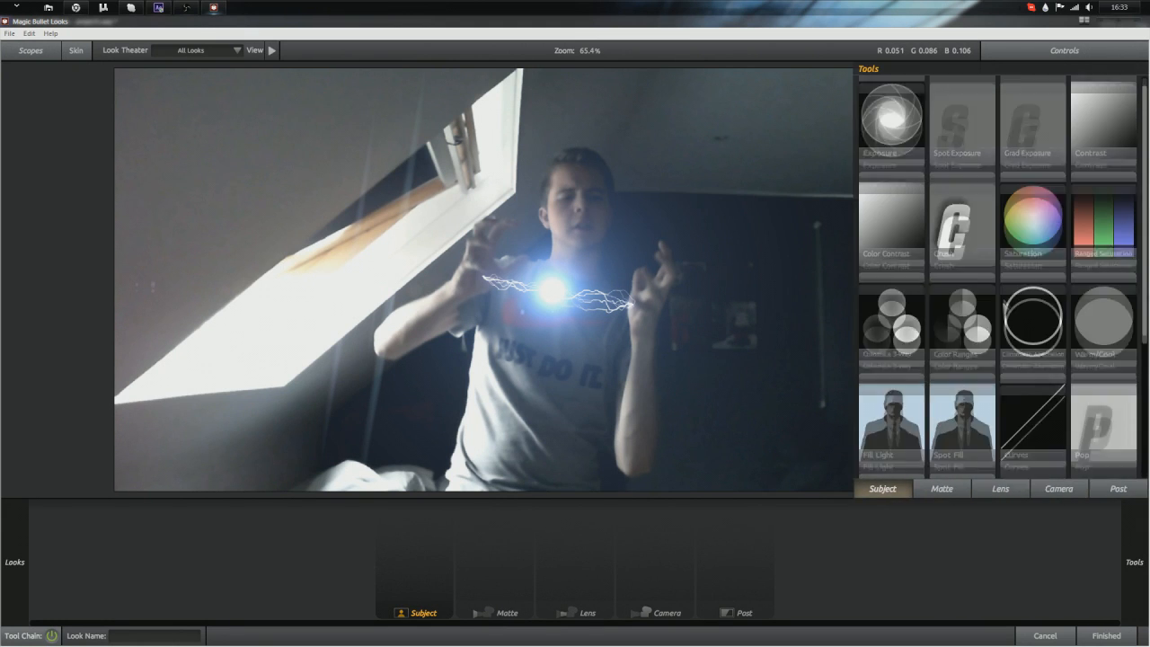
{"action": "left_click", "coordinate": [1000, 489]}
{"action": "left_click_drag", "start_coordinate": [1103, 230], "coordinate": [754, 323]}
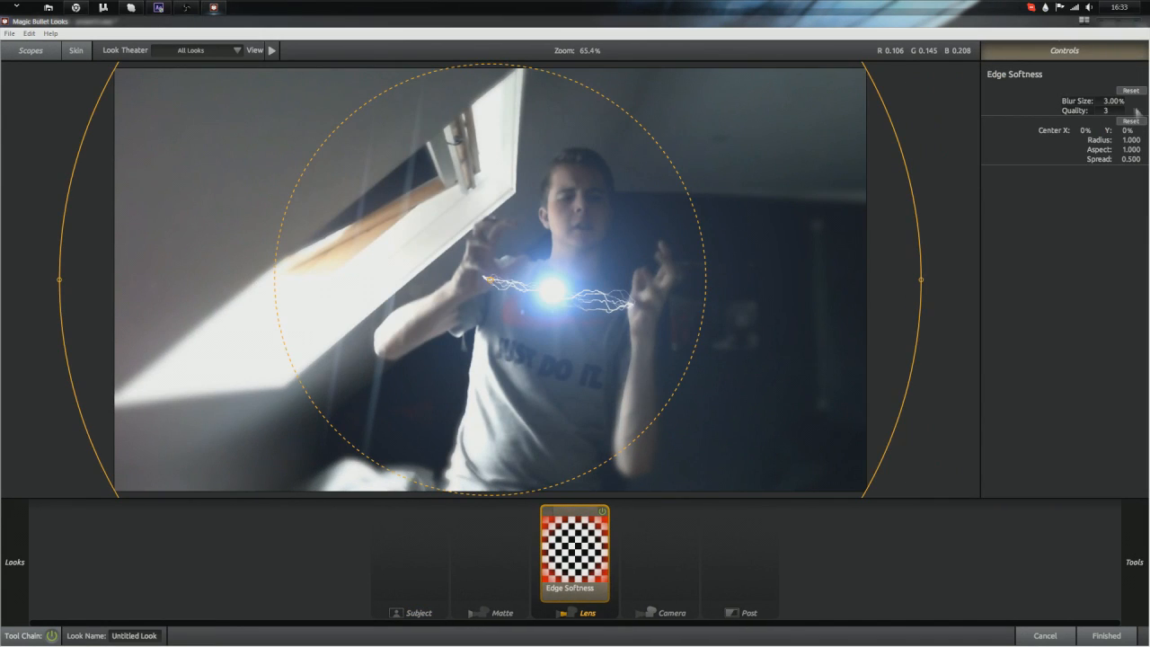
{"action": "left_click_drag", "start_coordinate": [1113, 102], "coordinate": [1130, 110]}
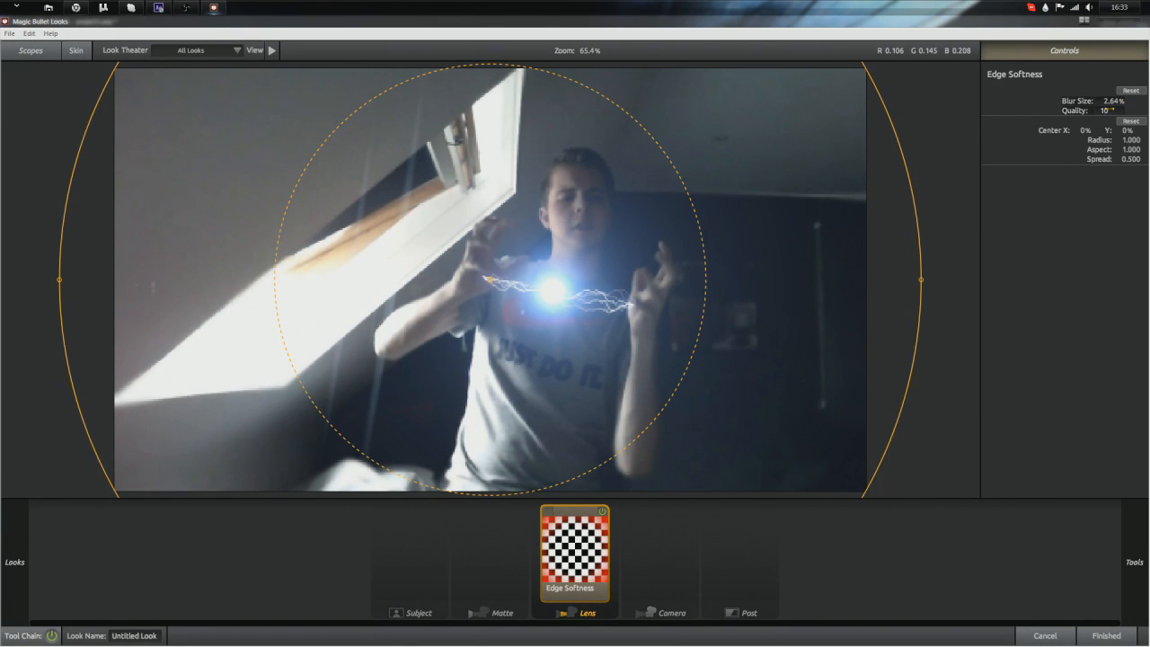
Step: Center Edge Softness near the energy ball at X +8.4%, Y +4.5% with Spread 0.647, and set its Blur Size to 2.59%
{"action": "left_click_drag", "start_coordinate": [706, 277], "coordinate": [764, 282]}
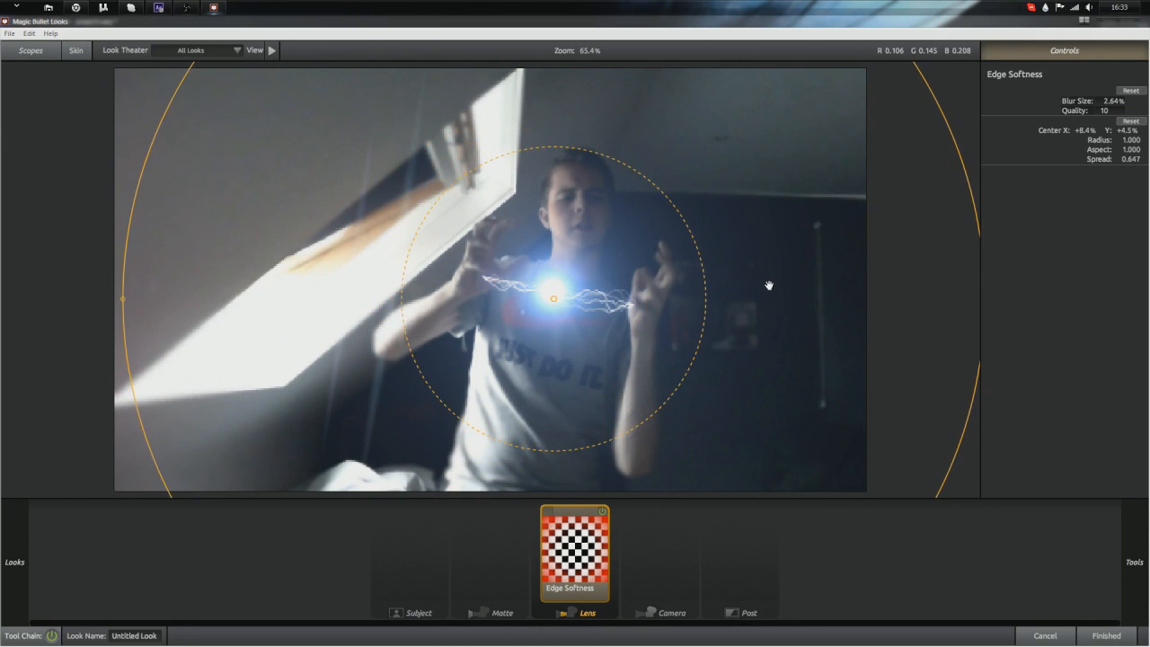
{"action": "scroll", "coordinate": [785, 275], "scroll_direction": "down", "scroll_amount": 2}
{"action": "left_click_drag", "start_coordinate": [1114, 102], "coordinate": [1125, 101]}
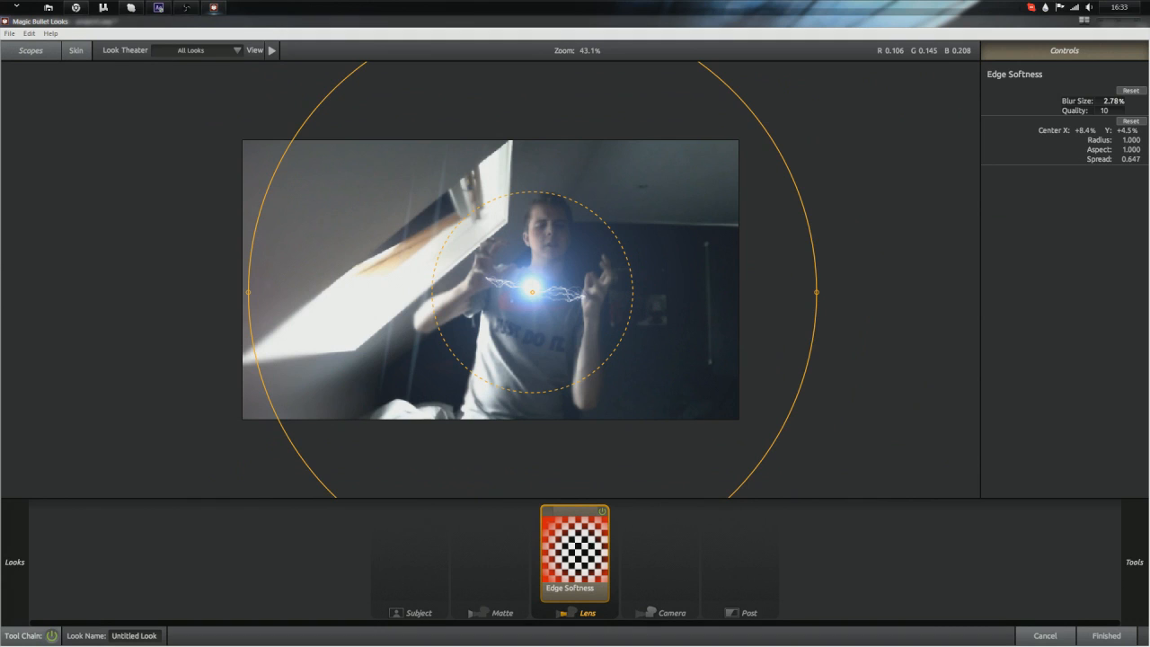
{"action": "mouse_move", "coordinate": [1114, 102]}
{"action": "left_mouse_down"}
{"action": "mouse_move", "coordinate": [1129, 101]}
{"action": "mouse_move", "coordinate": [1108, 101]}
{"action": "left_mouse_up"}
{"action": "scroll", "coordinate": [808, 155], "scroll_direction": "up", "scroll_amount": 3}
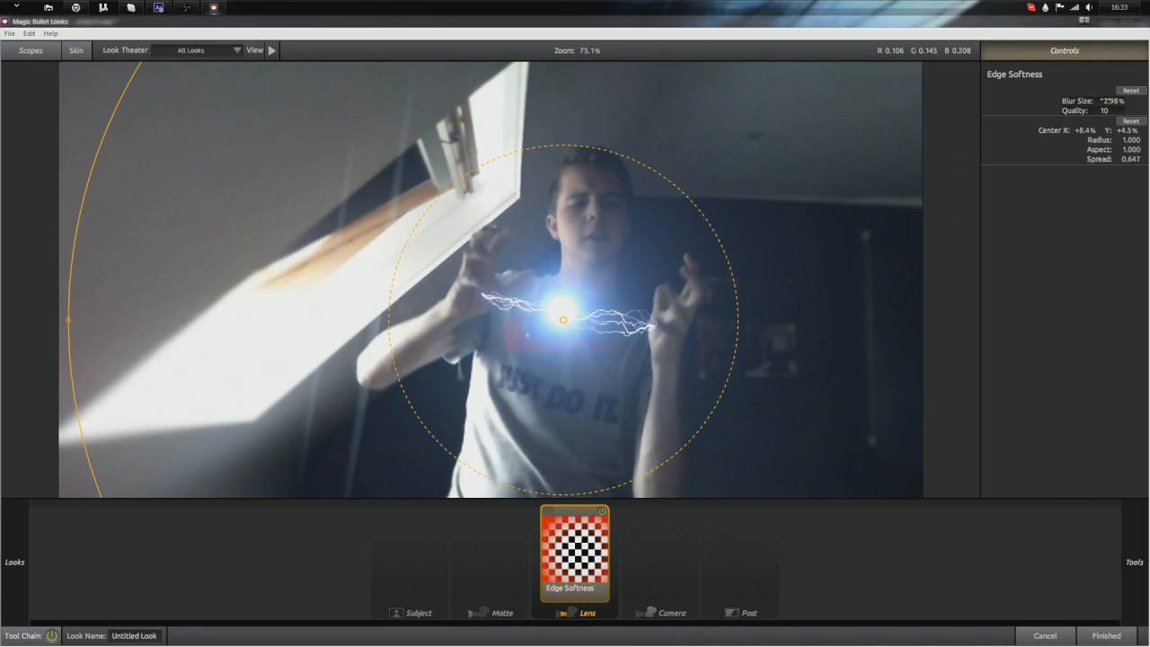
{"action": "left_click_drag", "start_coordinate": [1114, 101], "coordinate": [1117, 102]}
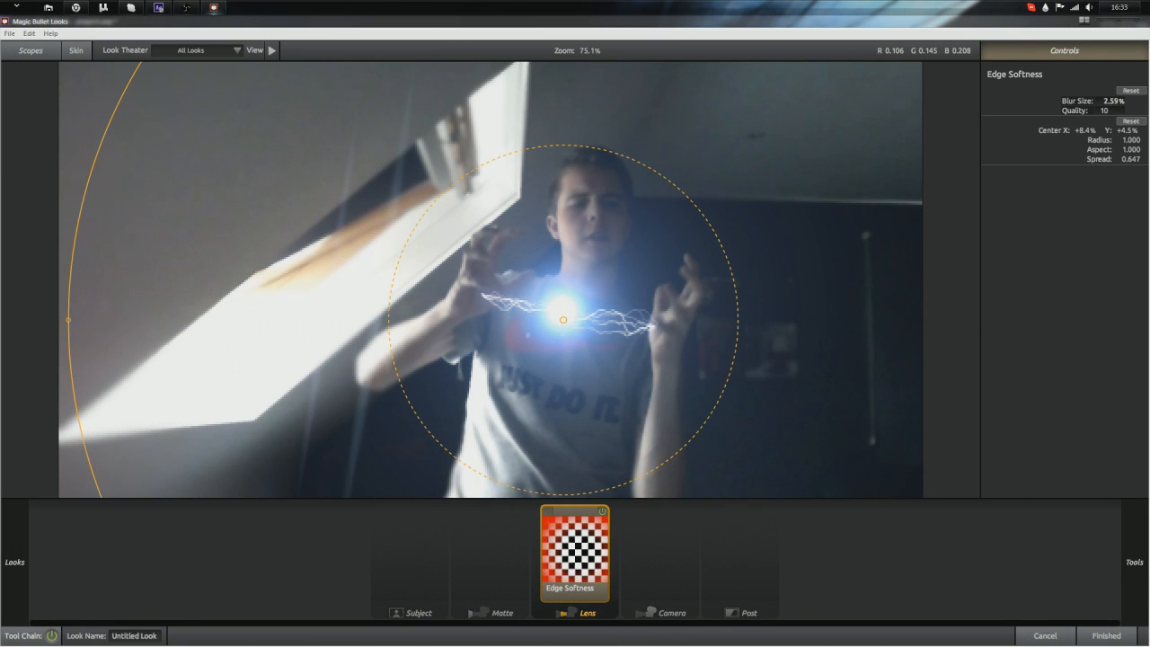
{"action": "scroll", "coordinate": [751, 182], "scroll_direction": "down", "scroll_amount": 4}
{"action": "scroll", "coordinate": [752, 183], "scroll_direction": "up", "scroll_amount": 3}
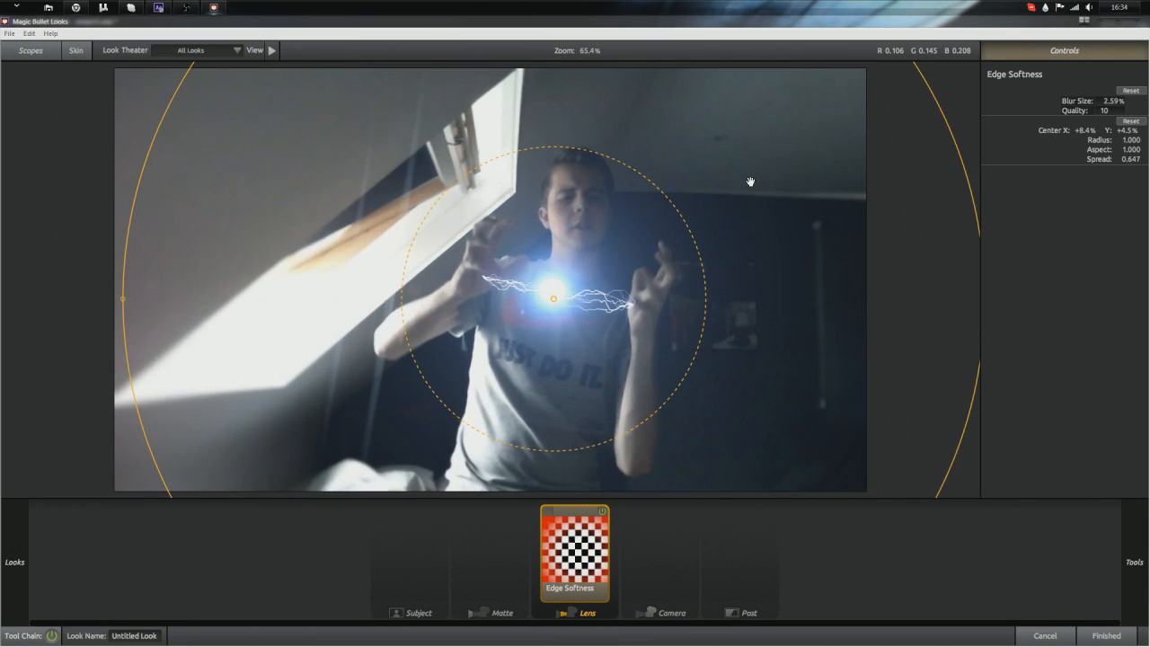
Step: Move the Edge Softness center to X +5.0%, Y +4.4% and check the blurred edges
{"action": "left_click_drag", "start_coordinate": [762, 209], "coordinate": [740, 205]}
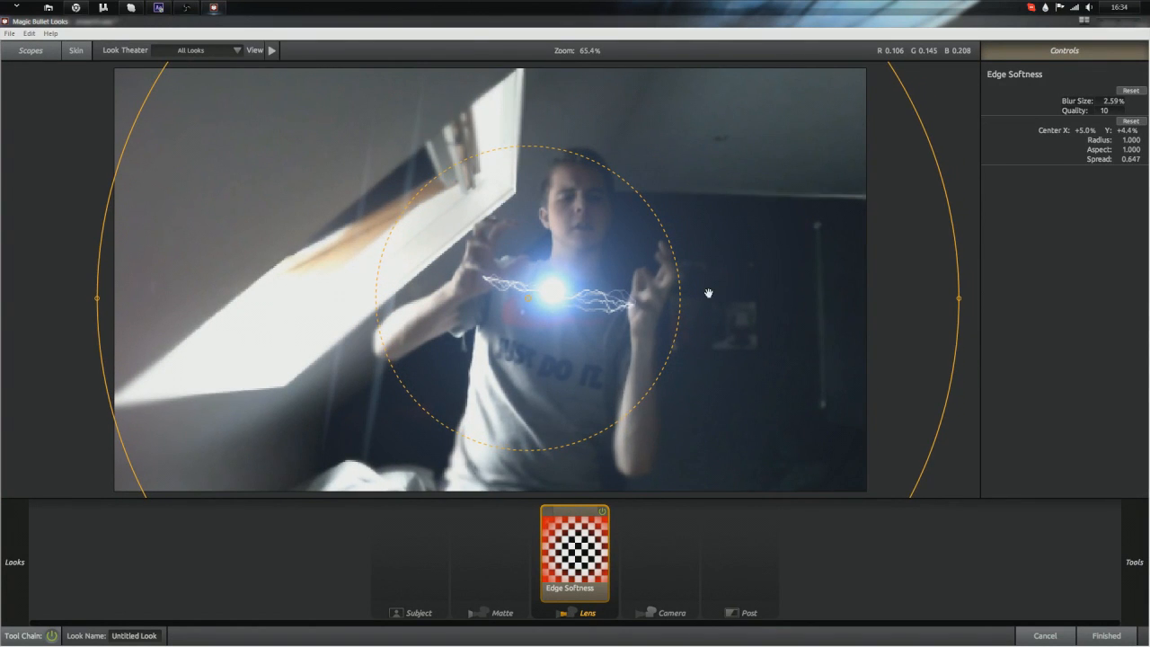
{"action": "scroll", "coordinate": [709, 291], "scroll_direction": "down", "scroll_amount": 2}
{"action": "scroll", "coordinate": [709, 291], "scroll_direction": "up", "scroll_amount": 3}
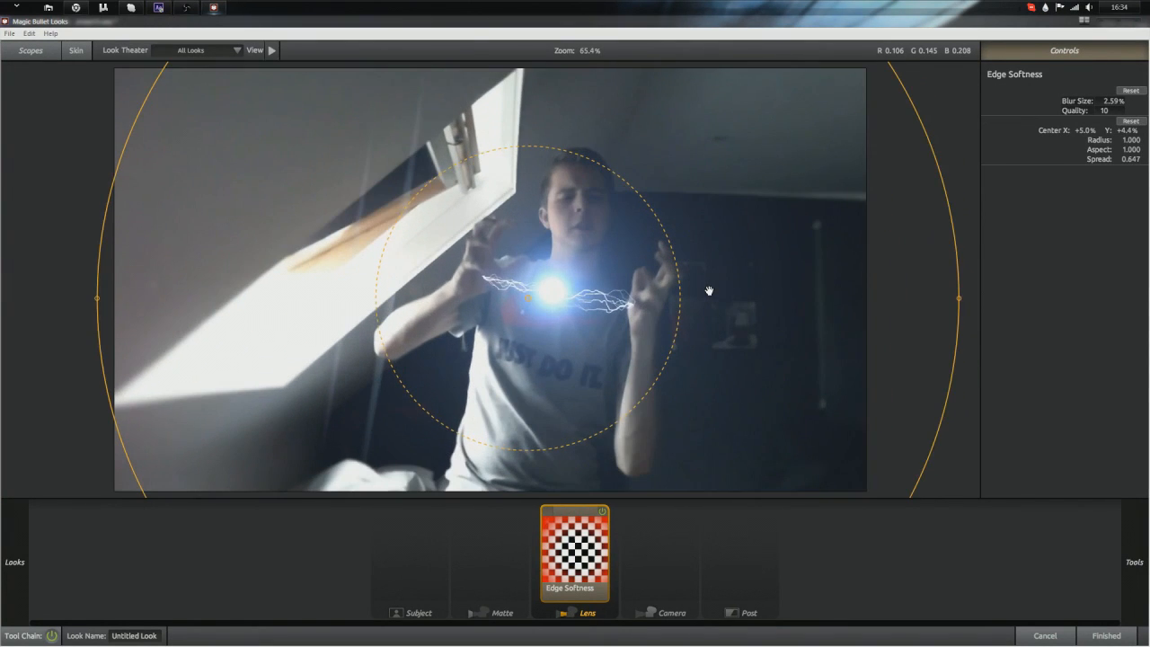
Step: Add a Vignette lens tool to the look and enlarge its radius to about 1.599
{"action": "mouse_move", "coordinate": [1134, 561]}
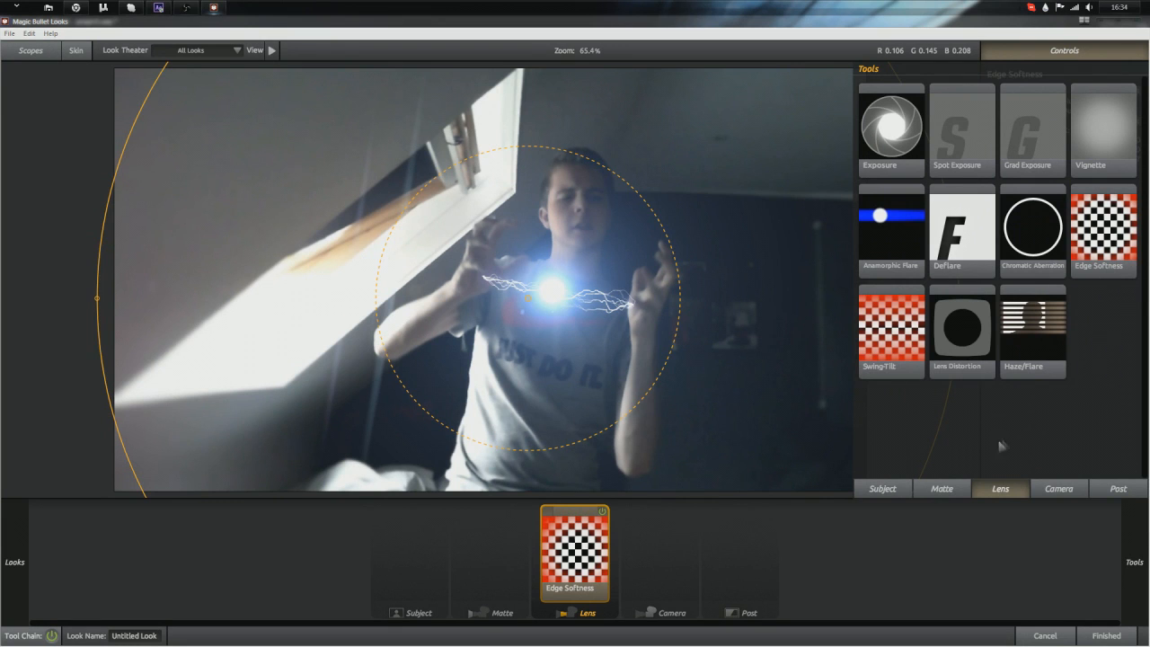
{"action": "double_click", "coordinate": [1120, 167]}
{"action": "left_click_drag", "start_coordinate": [915, 256], "coordinate": [1145, 257]}
{"action": "scroll", "coordinate": [828, 265], "scroll_direction": "down", "scroll_amount": 4}
{"action": "scroll", "coordinate": [828, 265], "scroll_direction": "down", "scroll_amount": 3}
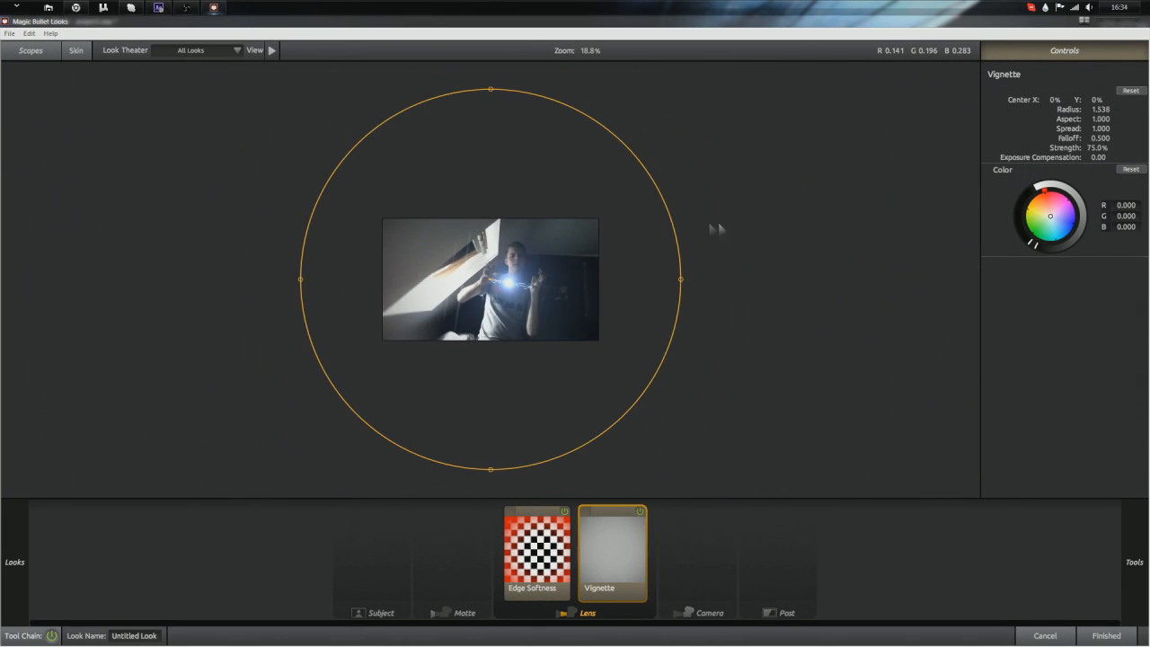
{"action": "left_click_drag", "start_coordinate": [671, 225], "coordinate": [814, 224]}
{"action": "left_click_drag", "start_coordinate": [737, 232], "coordinate": [685, 232]}
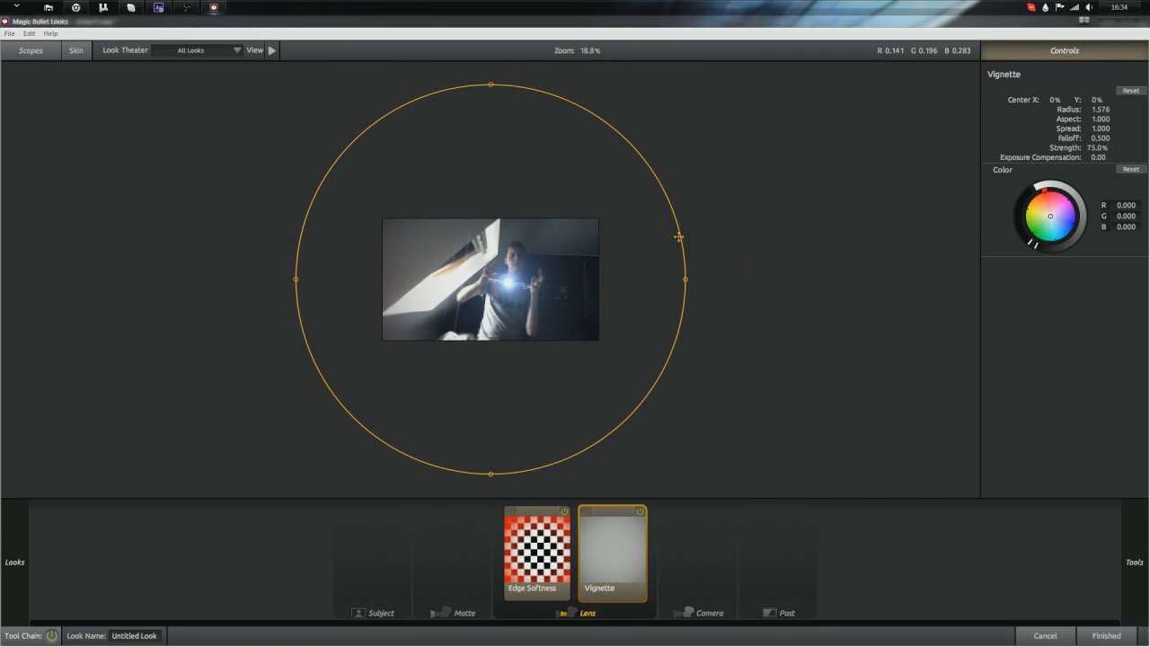
{"action": "scroll", "coordinate": [623, 469], "scroll_direction": "up", "scroll_amount": 6}
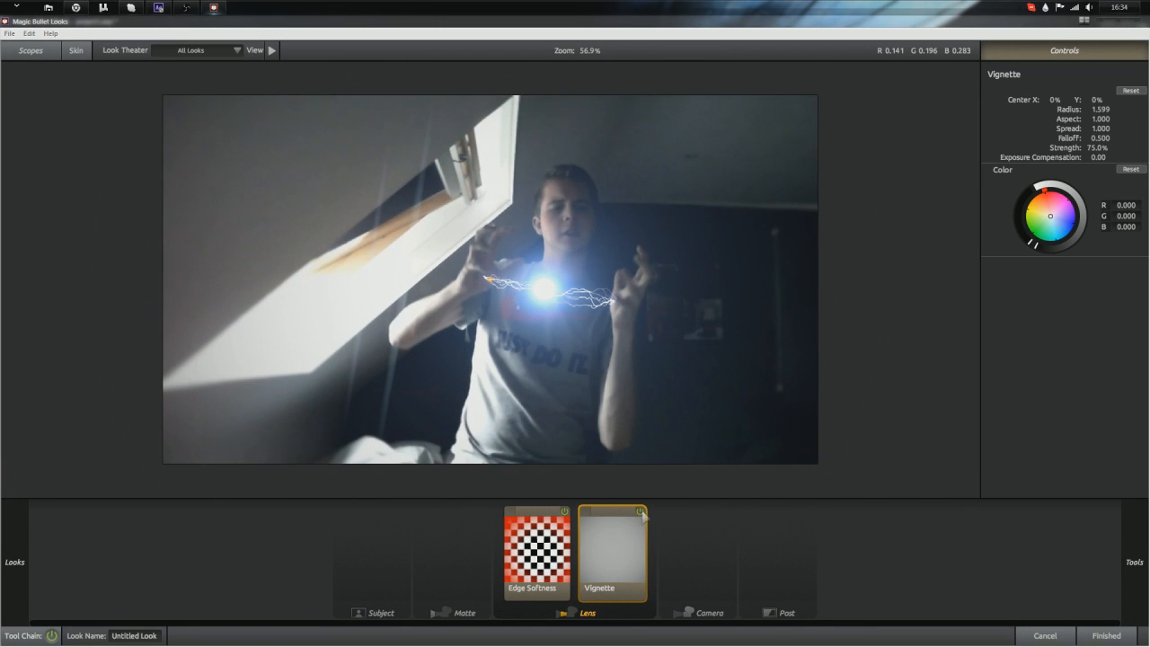
Step: Try an Anamorphic Flare lens tool on the look and remove it
{"action": "mouse_move", "coordinate": [1104, 381]}
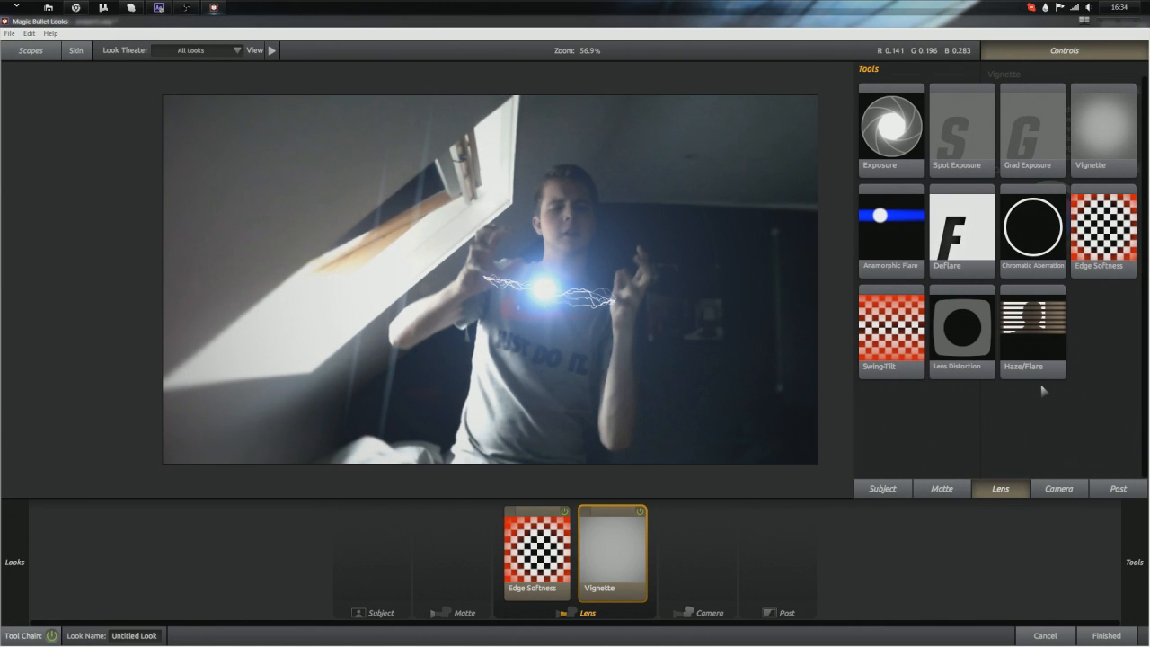
{"action": "left_click_drag", "start_coordinate": [855, 259], "coordinate": [750, 433]}
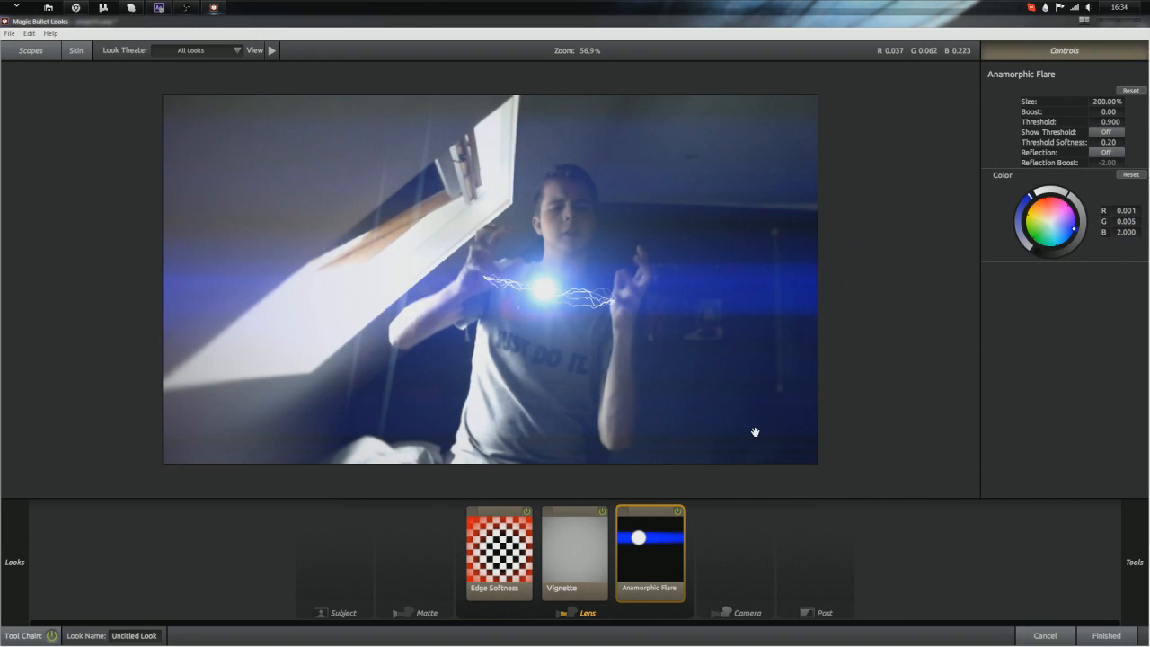
{"action": "left_click", "coordinate": [681, 513]}
{"action": "key", "text": "Delete"}
Step: Add the Deflare lens tool after the Vignette in the look's tool chain
{"action": "mouse_move", "coordinate": [1146, 253]}
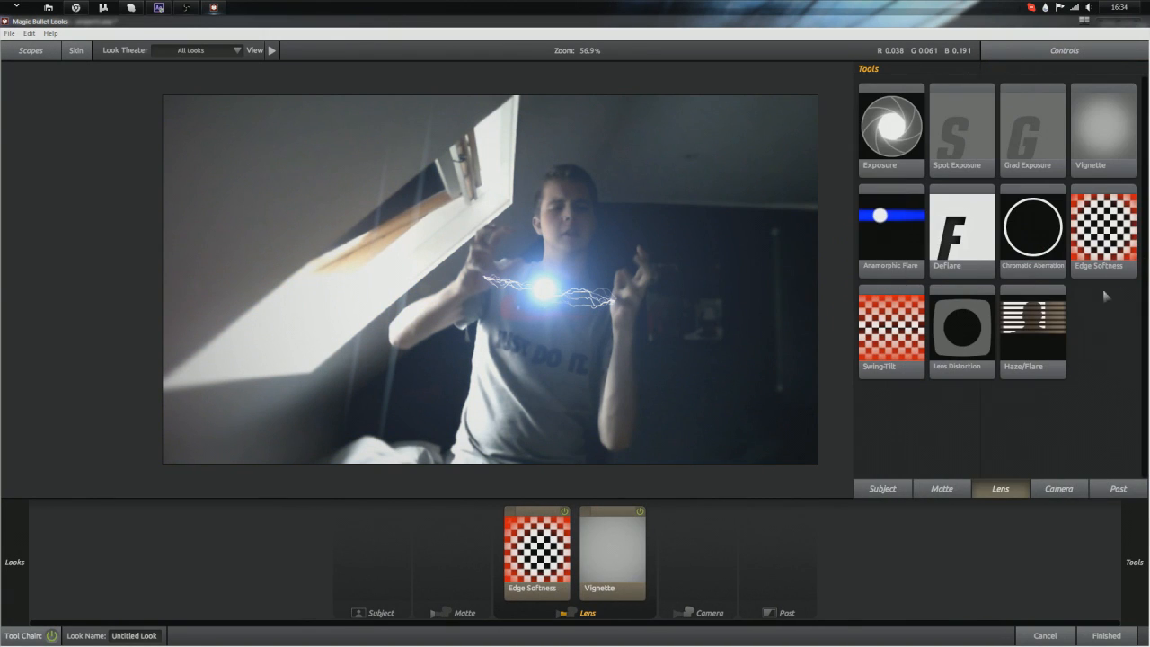
{"action": "left_click_drag", "start_coordinate": [991, 251], "coordinate": [680, 282]}
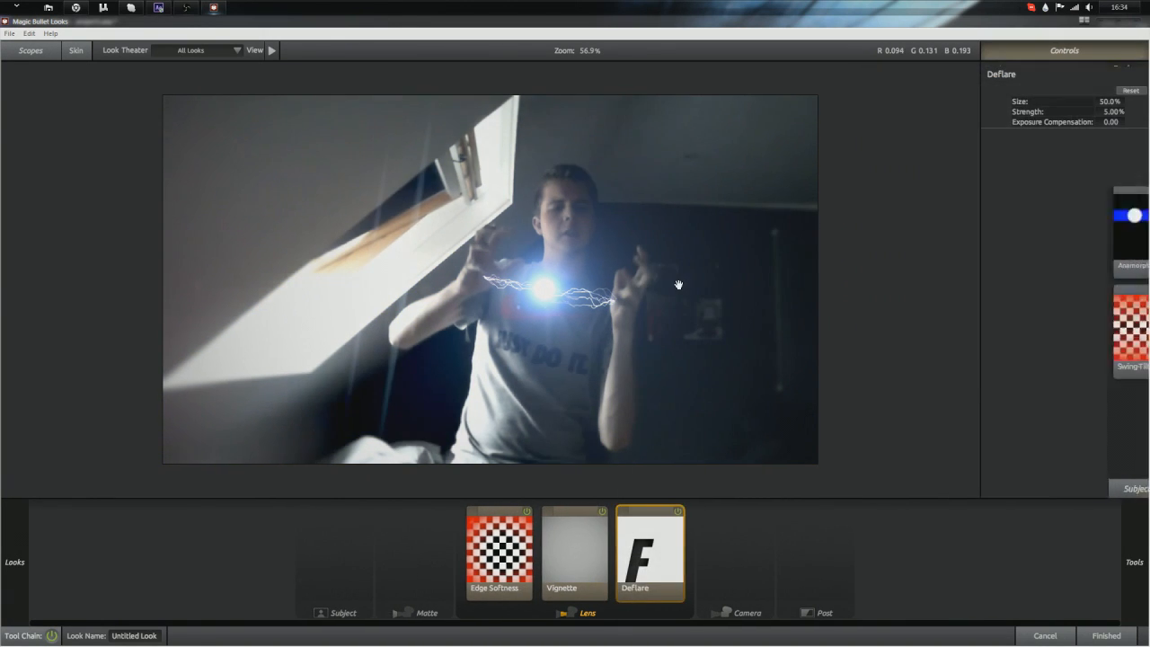
Step: Toggle the Deflare tool to compare its effect and remove it from the look's tool chain
{"action": "left_click", "coordinate": [678, 512]}
{"action": "left_click", "coordinate": [679, 514]}
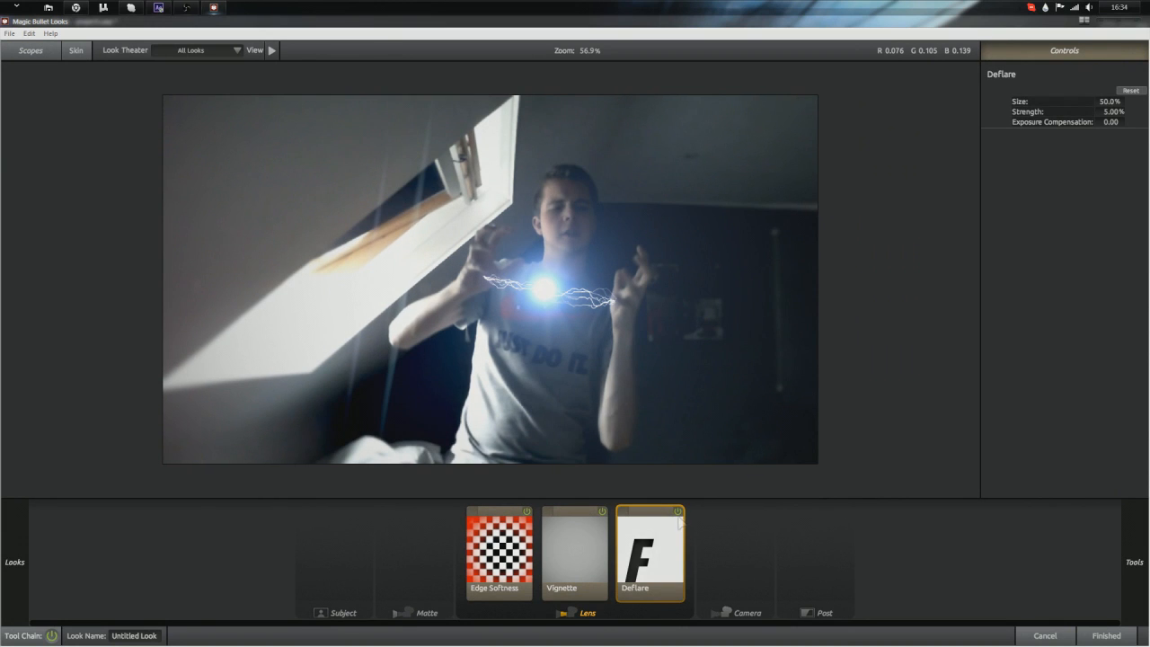
{"action": "key", "text": "Delete"}
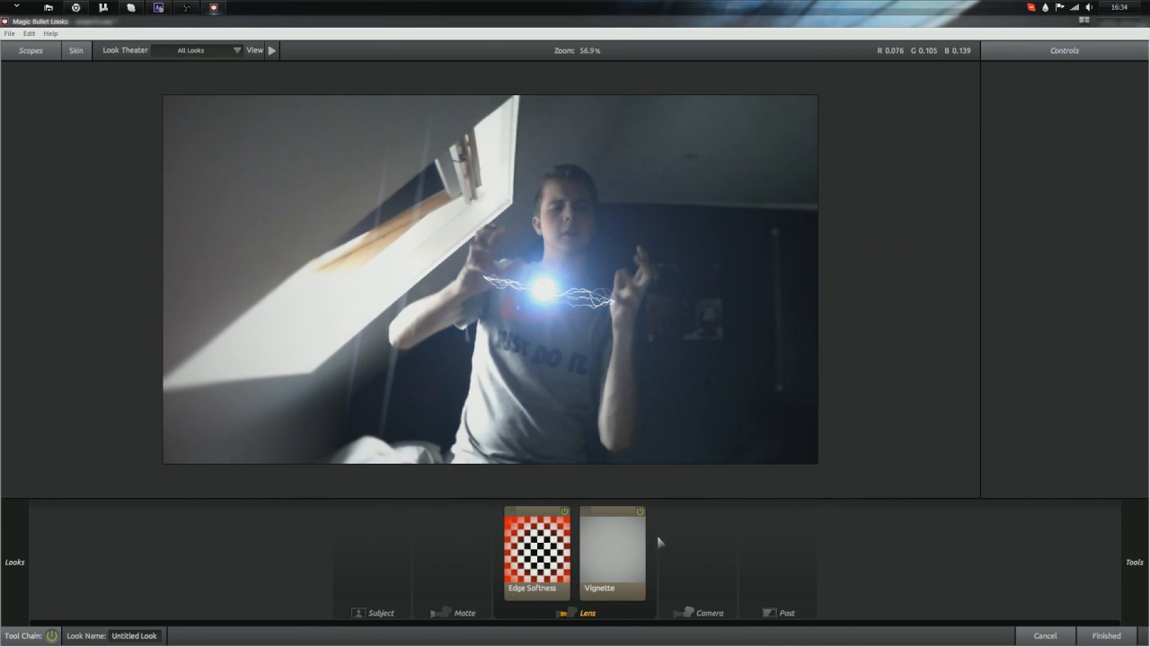
Step: Browse the Subject, Matte, Lens, Camera and Post tools, and finish the look with only Edge Softness and Vignette
{"action": "mouse_move", "coordinate": [1139, 293]}
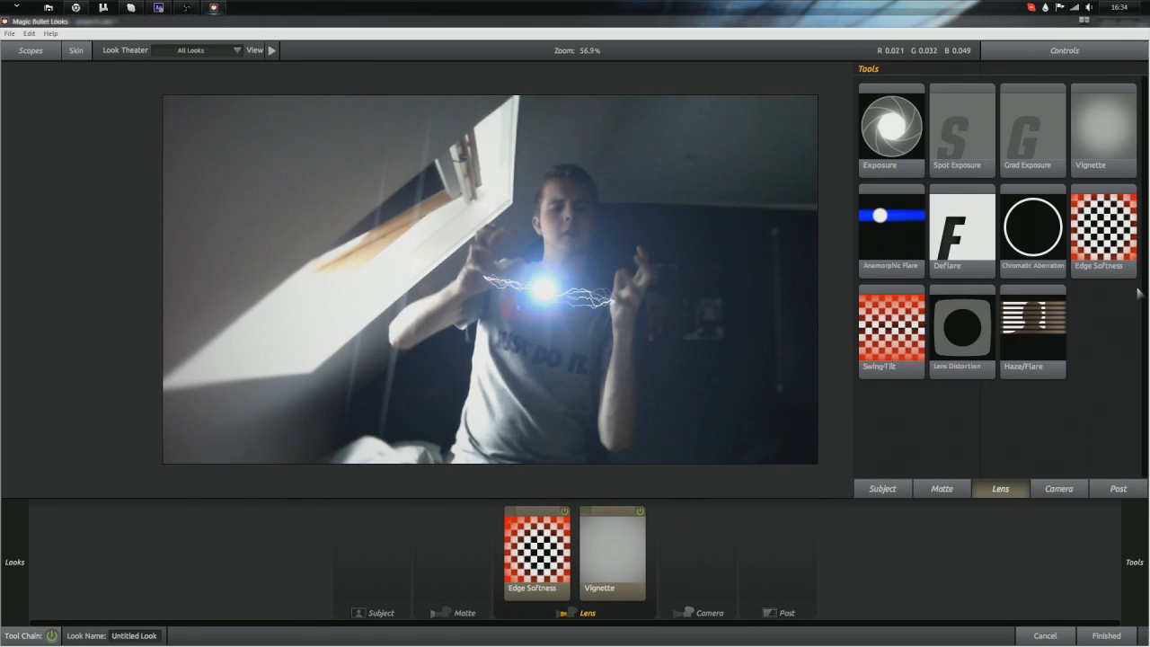
{"action": "left_click", "coordinate": [909, 486]}
{"action": "left_click", "coordinate": [929, 493]}
{"action": "left_click", "coordinate": [893, 492]}
{"action": "left_click", "coordinate": [946, 492]}
{"action": "left_click", "coordinate": [999, 493]}
{"action": "left_click", "coordinate": [1083, 490]}
{"action": "left_click", "coordinate": [1131, 493]}
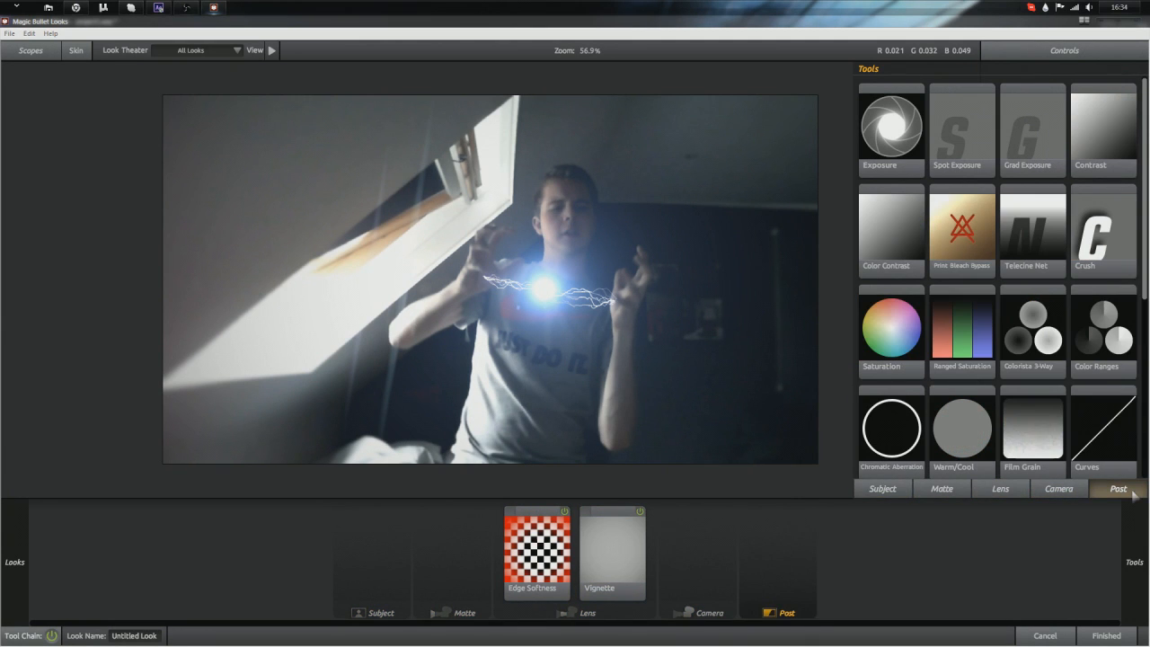
{"action": "left_click", "coordinate": [1114, 634]}
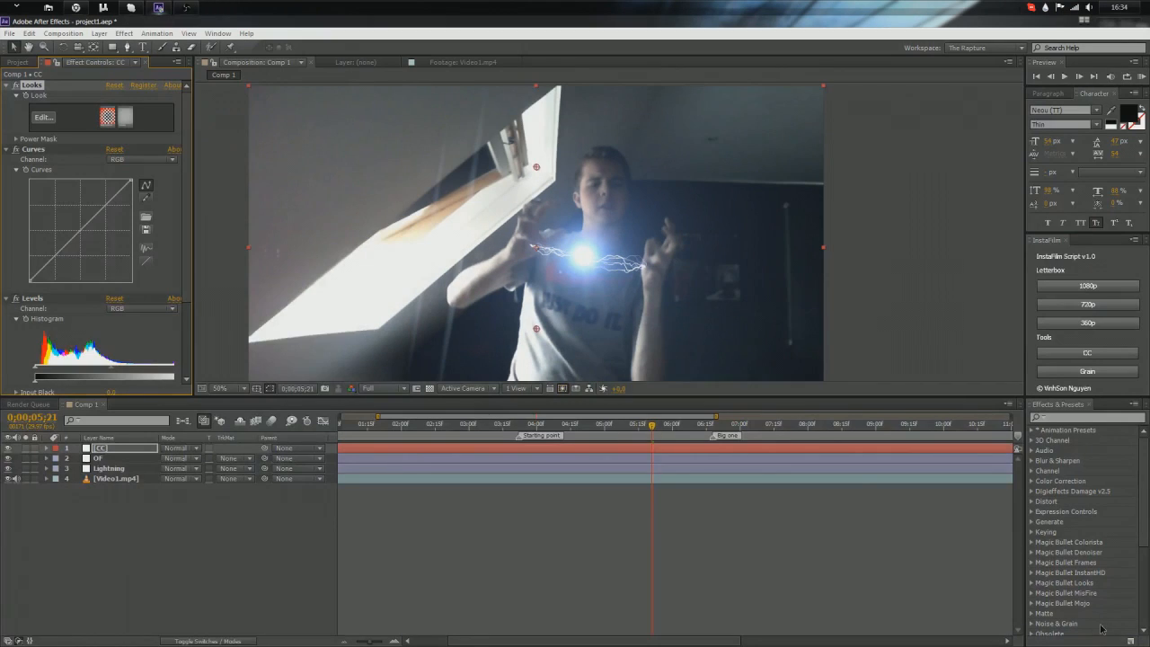
Step: Pull the midtones of the CC layer's RGB curve slightly down and compare the image with and without Curves
{"action": "left_click", "coordinate": [31, 149]}
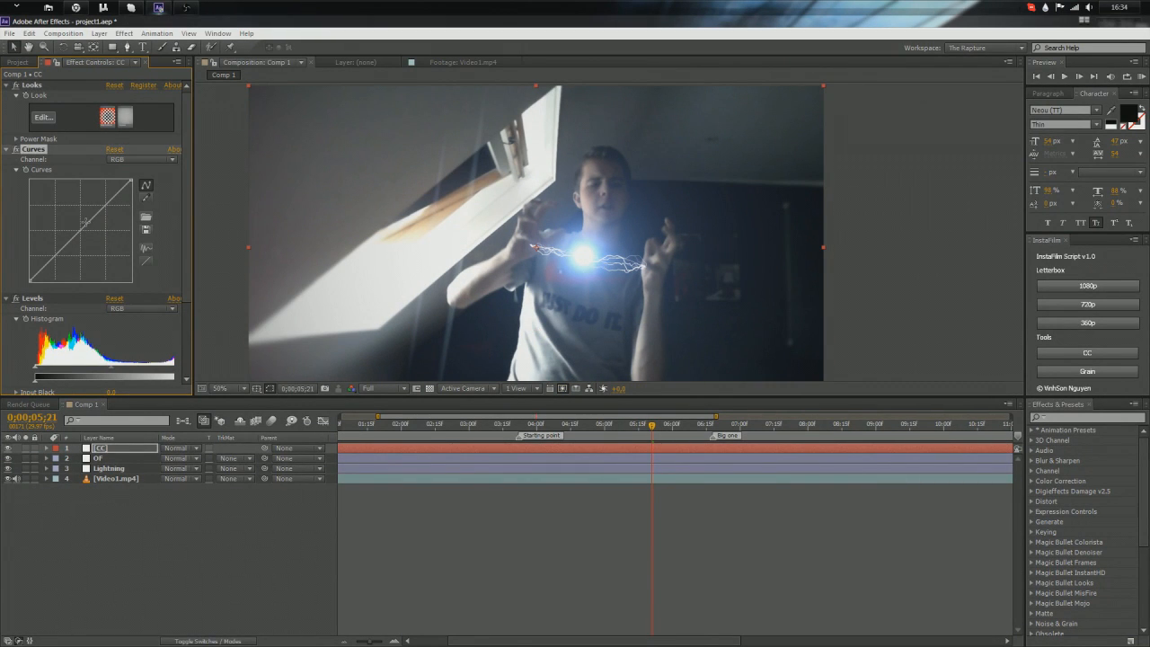
{"action": "left_click_drag", "start_coordinate": [85, 225], "coordinate": [90, 234]}
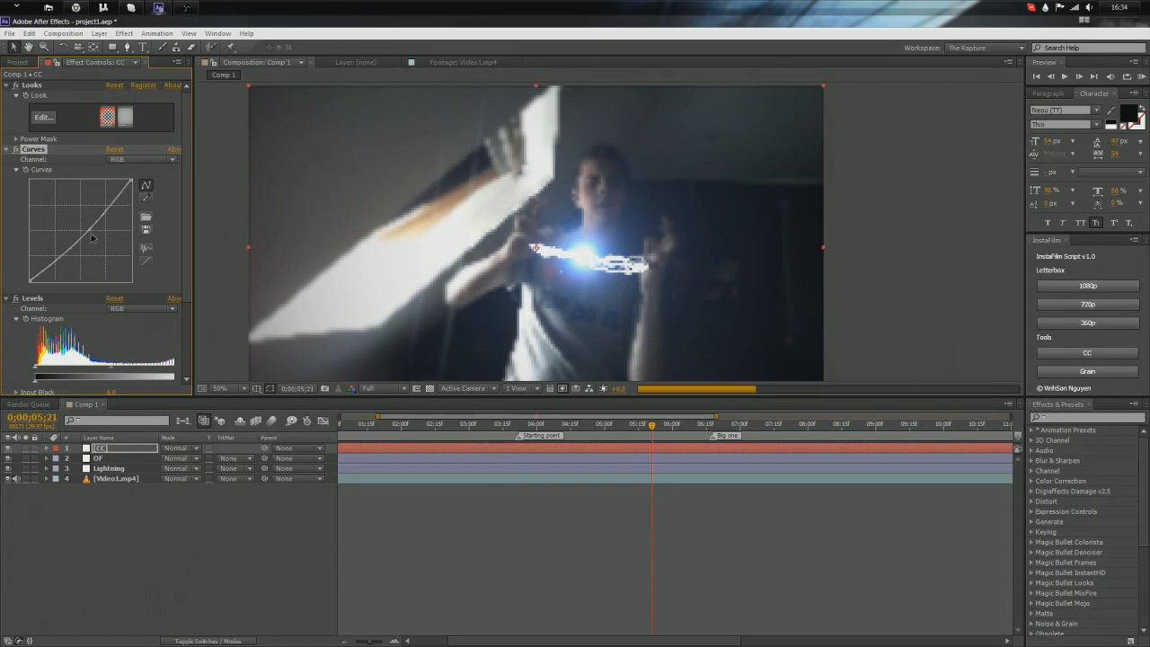
{"action": "left_click", "coordinate": [14, 150]}
{"action": "left_click", "coordinate": [14, 150]}
Step: Delete the Levels effect from the CC layer
{"action": "scroll", "coordinate": [27, 175], "scroll_direction": "down", "scroll_amount": 2}
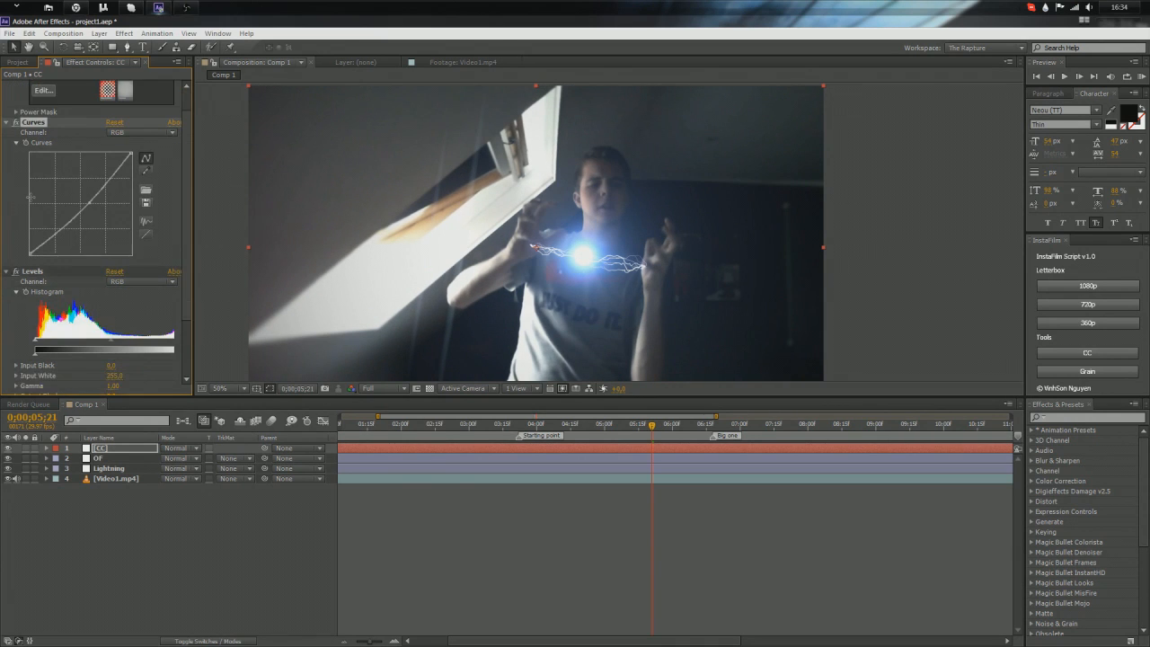
{"action": "left_click", "coordinate": [36, 247]}
{"action": "key", "text": "Delete"}
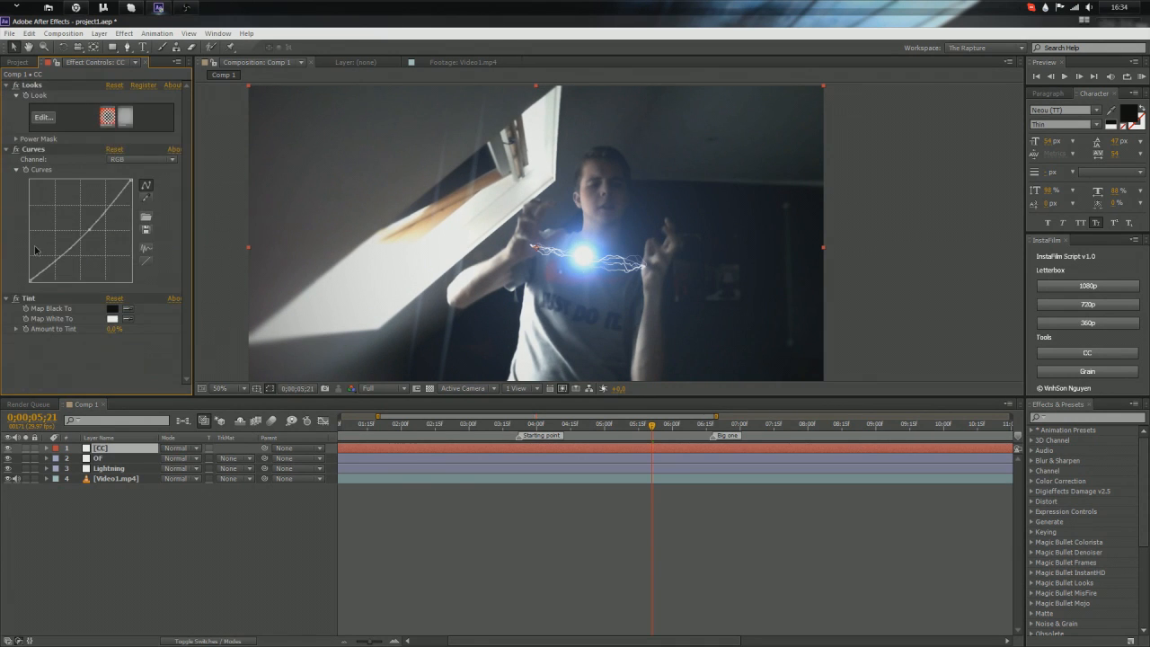
Step: Set the Tint effect's Amount to Tint to 10% on the CC layer
{"action": "left_click", "coordinate": [29, 300]}
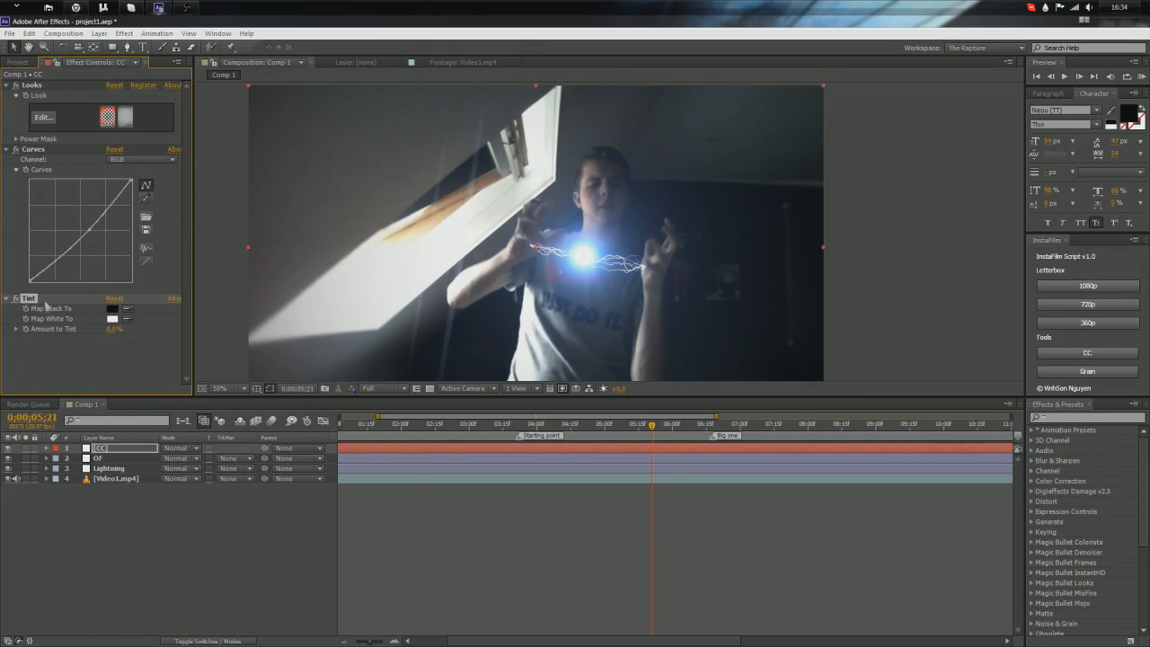
{"action": "left_click", "coordinate": [115, 330]}
{"action": "type", "text": "10"}
{"action": "key", "text": "Return"}
Step: Hide and show the CC layer to compare the graded image with the ungraded one
{"action": "scroll", "coordinate": [339, 228], "scroll_direction": "up", "scroll_amount": 1}
{"action": "scroll", "coordinate": [340, 228], "scroll_direction": "down", "scroll_amount": 1}
{"action": "left_click", "coordinate": [8, 448]}
{"action": "left_click", "coordinate": [8, 449]}
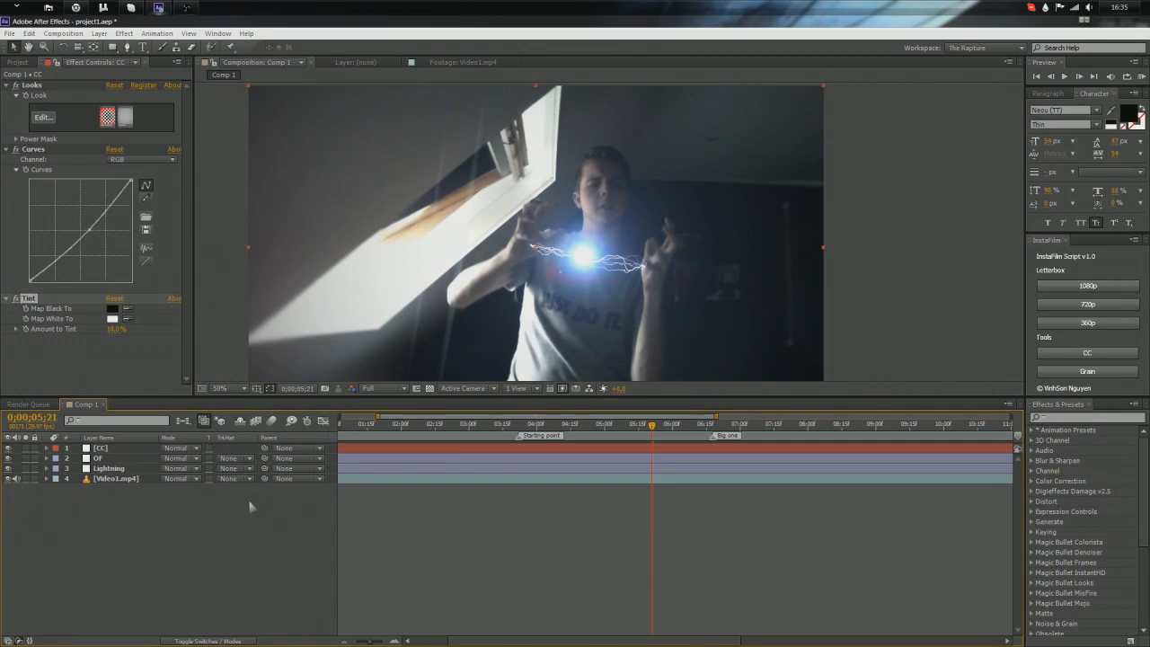
{"action": "scroll", "coordinate": [364, 280], "scroll_direction": "up", "scroll_amount": 1}
{"action": "scroll", "coordinate": [363, 280], "scroll_direction": "down", "scroll_amount": 2}
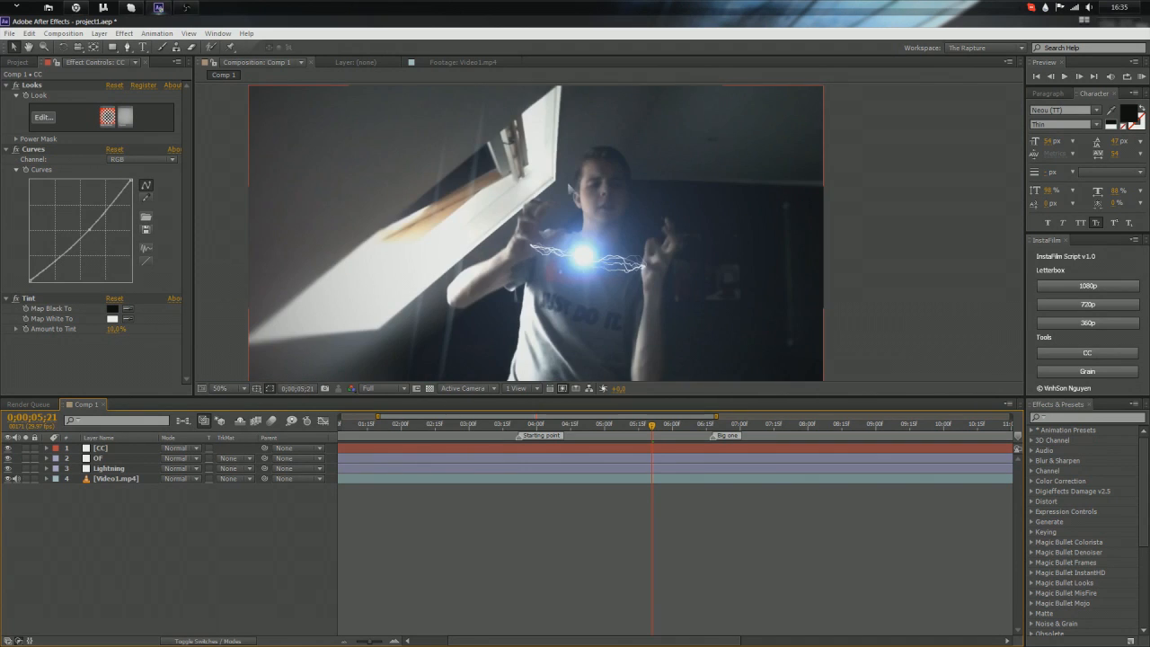
{"action": "scroll", "coordinate": [481, 293], "scroll_direction": "up", "scroll_amount": 1}
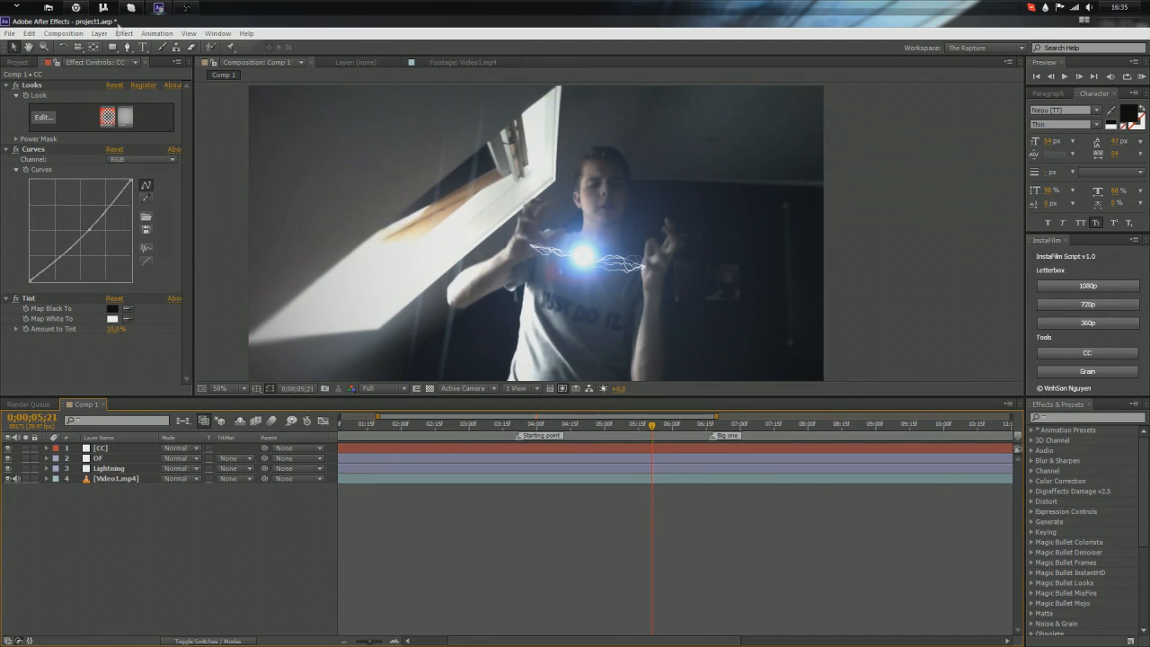
Step: Try adding a Brightness & Contrast effect to the CC layer
{"action": "left_click", "coordinate": [124, 33]}
{"action": "left_click", "coordinate": [101, 140]}
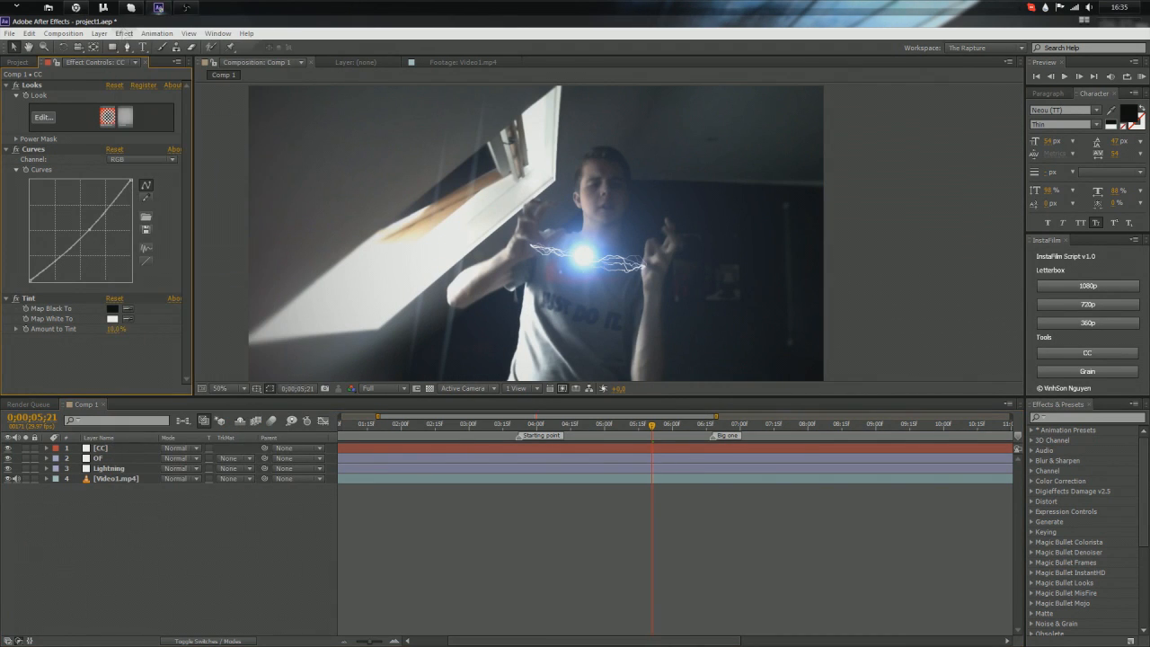
{"action": "left_click", "coordinate": [124, 33]}
{"action": "left_click", "coordinate": [39, 363]}
{"action": "left_click", "coordinate": [112, 439]}
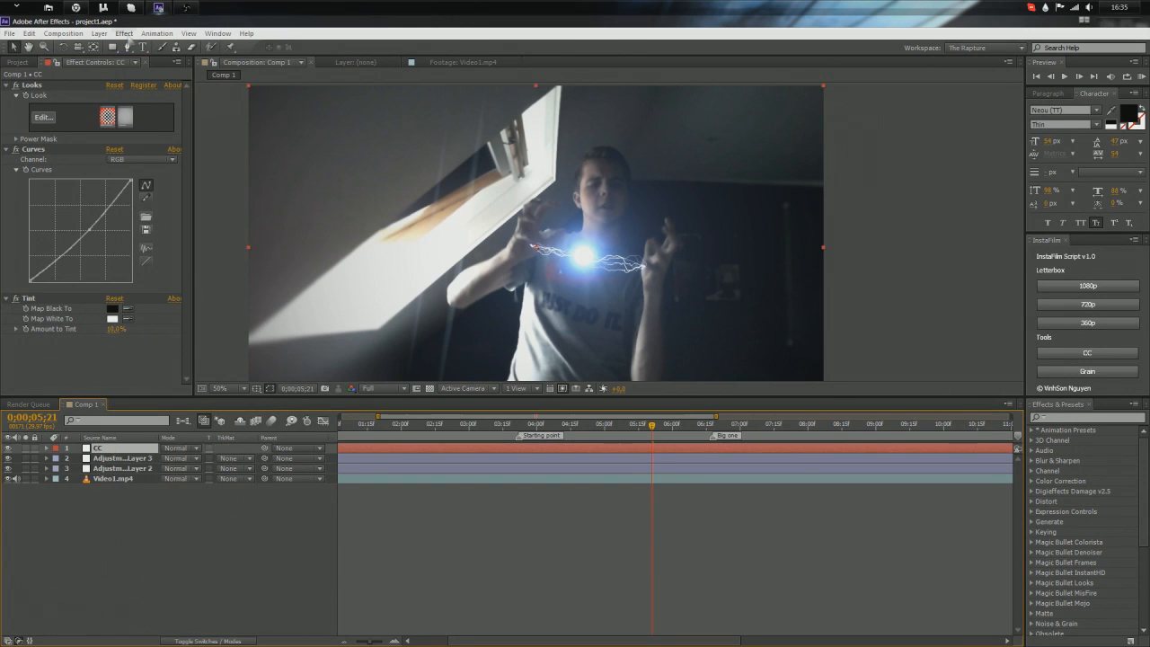
{"action": "left_click", "coordinate": [124, 33]}
{"action": "mouse_move", "coordinate": [170, 118]}
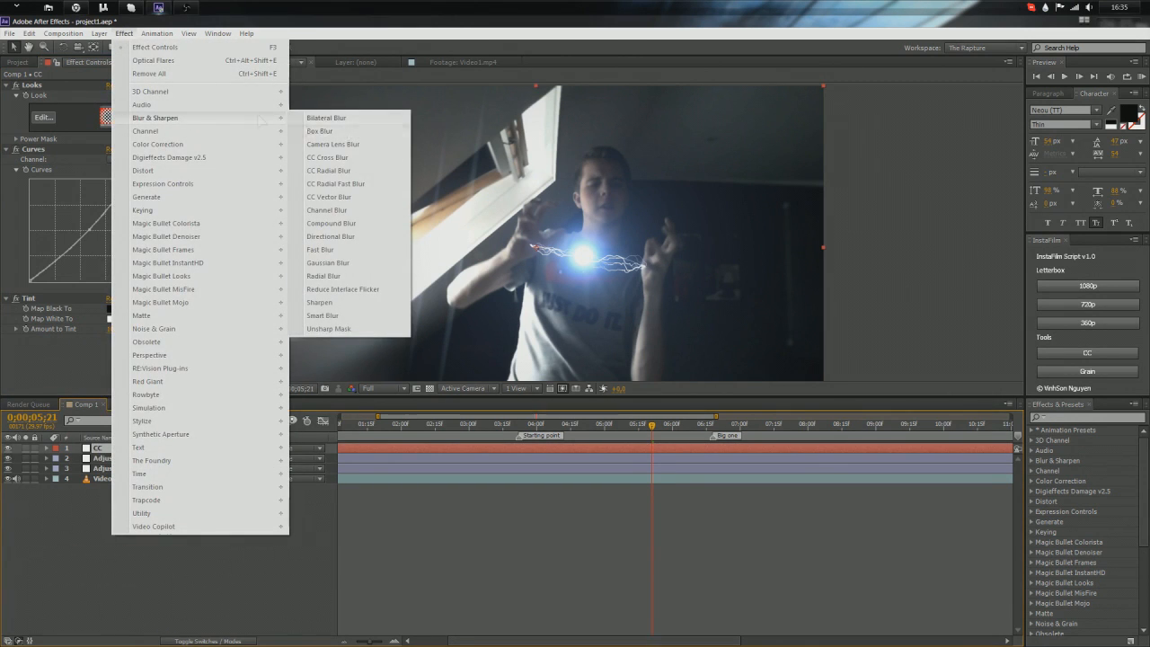
{"action": "mouse_move", "coordinate": [234, 139]}
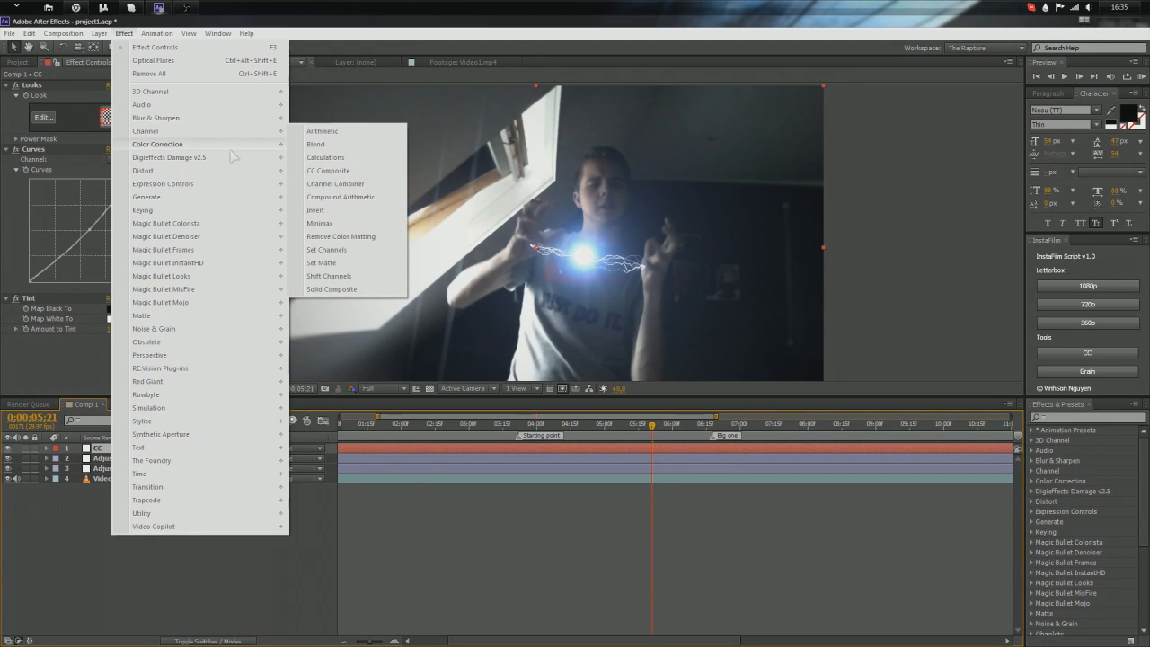
{"action": "left_click", "coordinate": [334, 198]}
Step: Try a Brightness of -10 and a Contrast of 2 in the Brightness & Contrast effect
{"action": "left_click", "coordinate": [111, 350]}
{"action": "type", "text": "10"}
{"action": "key", "text": "Return"}
{"action": "left_click", "coordinate": [114, 358]}
{"action": "type", "text": "2"}
{"action": "key", "text": "Return"}
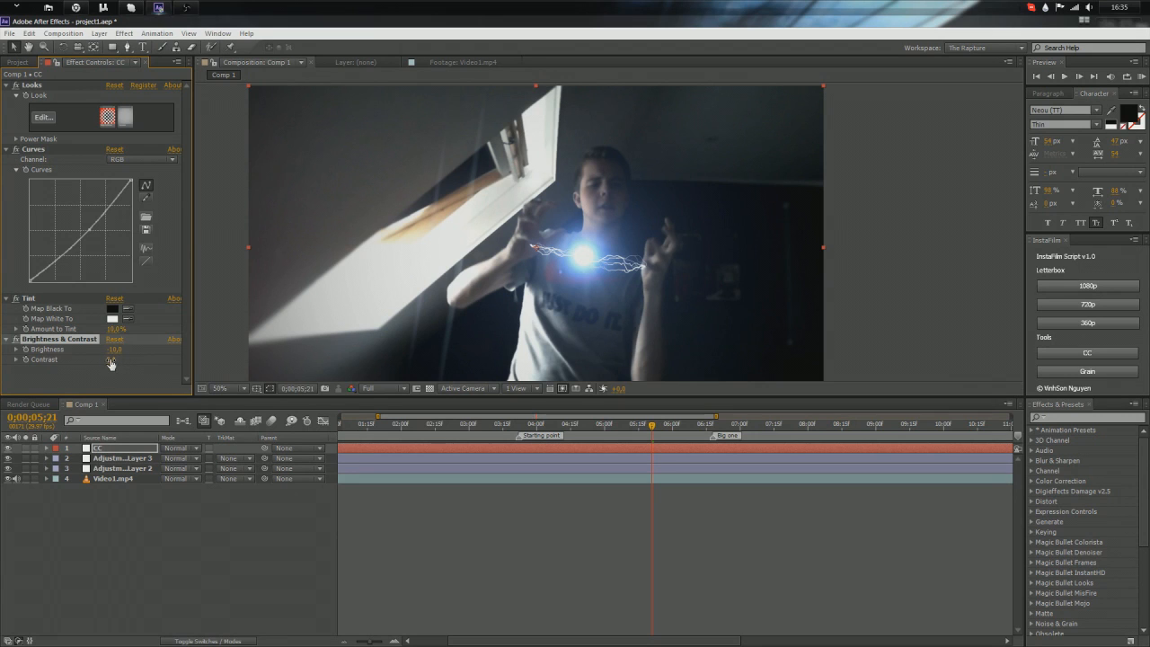
Step: Toggle the Brightness & Contrast effect off and on repeatedly to compare the image
{"action": "left_click", "coordinate": [15, 339]}
{"action": "left_click", "coordinate": [16, 339]}
{"action": "left_click", "coordinate": [15, 339]}
{"action": "left_click", "coordinate": [15, 339]}
{"action": "left_click", "coordinate": [15, 340]}
{"action": "left_click", "coordinate": [15, 340]}
{"action": "left_click", "coordinate": [16, 339]}
{"action": "left_click", "coordinate": [106, 351]}
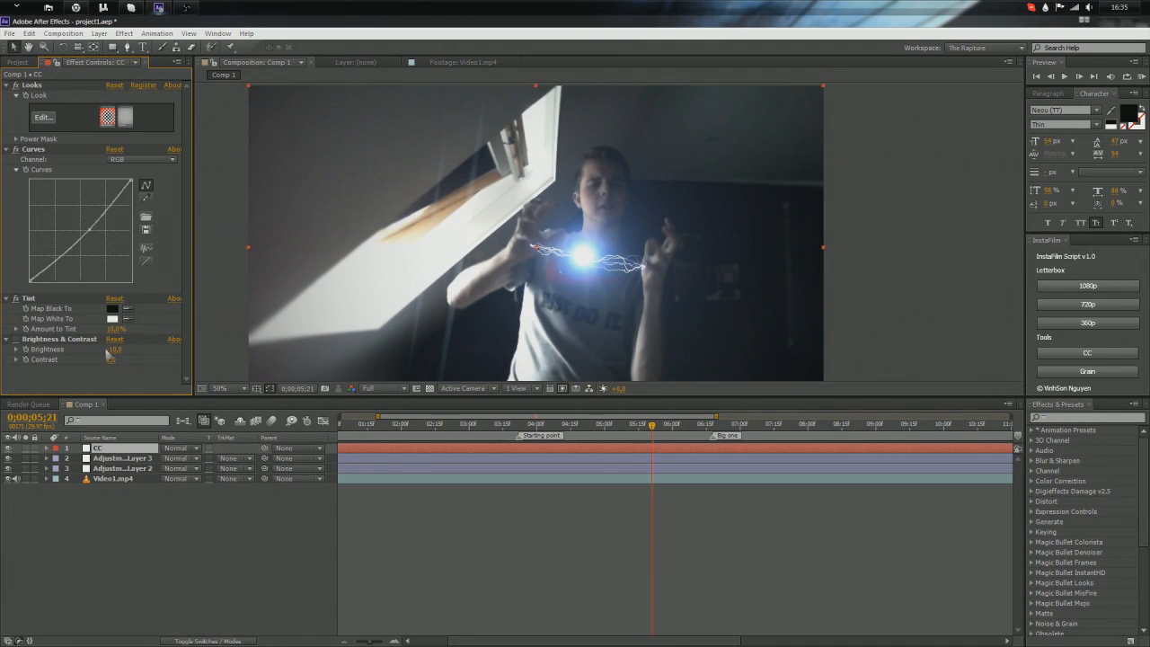
{"action": "left_click", "coordinate": [15, 339]}
Step: Try a Brightness of 10 and a Contrast of 5 in the Brightness & Contrast effect
{"action": "left_click", "coordinate": [115, 349]}
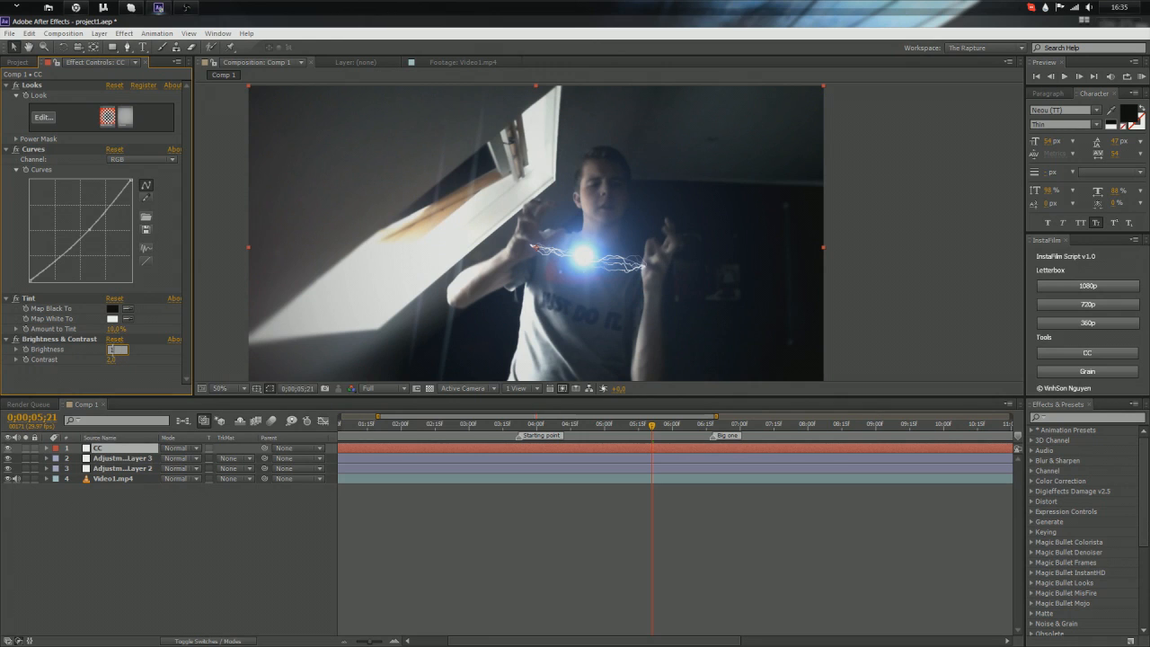
{"action": "type", "text": "10"}
{"action": "key", "text": "Return"}
{"action": "type", "text": "5"}
{"action": "key", "text": "Return"}
{"action": "scroll", "coordinate": [388, 301], "scroll_direction": "down", "scroll_amount": 2}
{"action": "scroll", "coordinate": [386, 300], "scroll_direction": "up", "scroll_amount": 2}
Step: Compare the image without Brightness & Contrast and delete the effect from the CC layer
{"action": "left_click", "coordinate": [15, 339]}
{"action": "left_click", "coordinate": [15, 339]}
{"action": "left_click", "coordinate": [16, 340]}
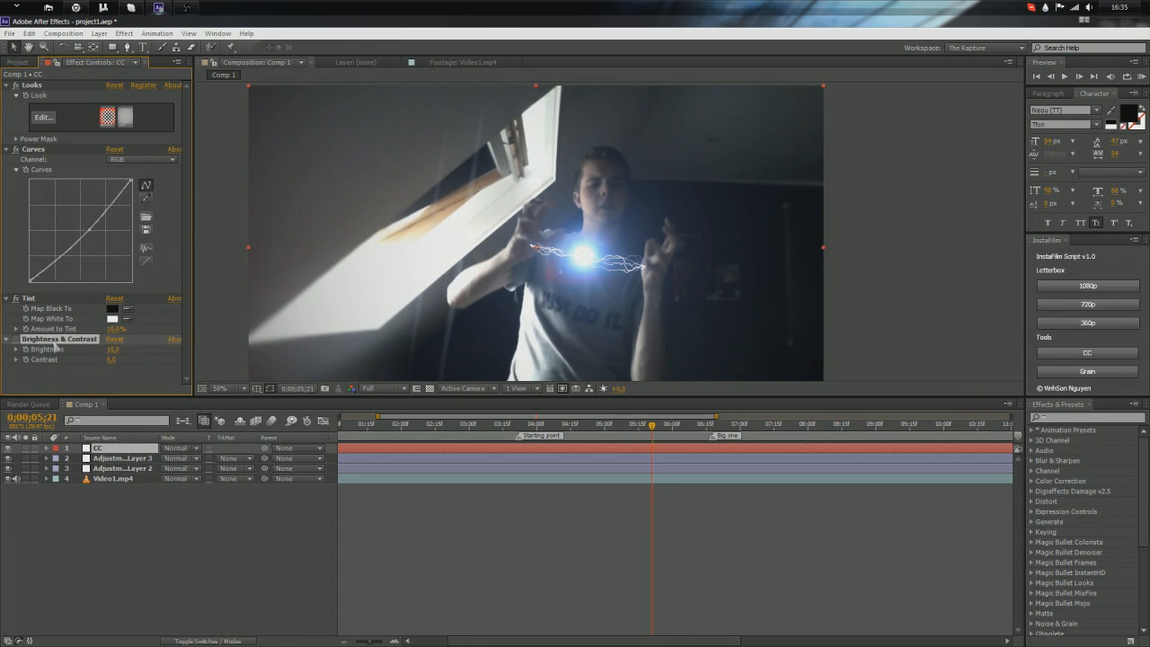
{"action": "key", "text": "Delete"}
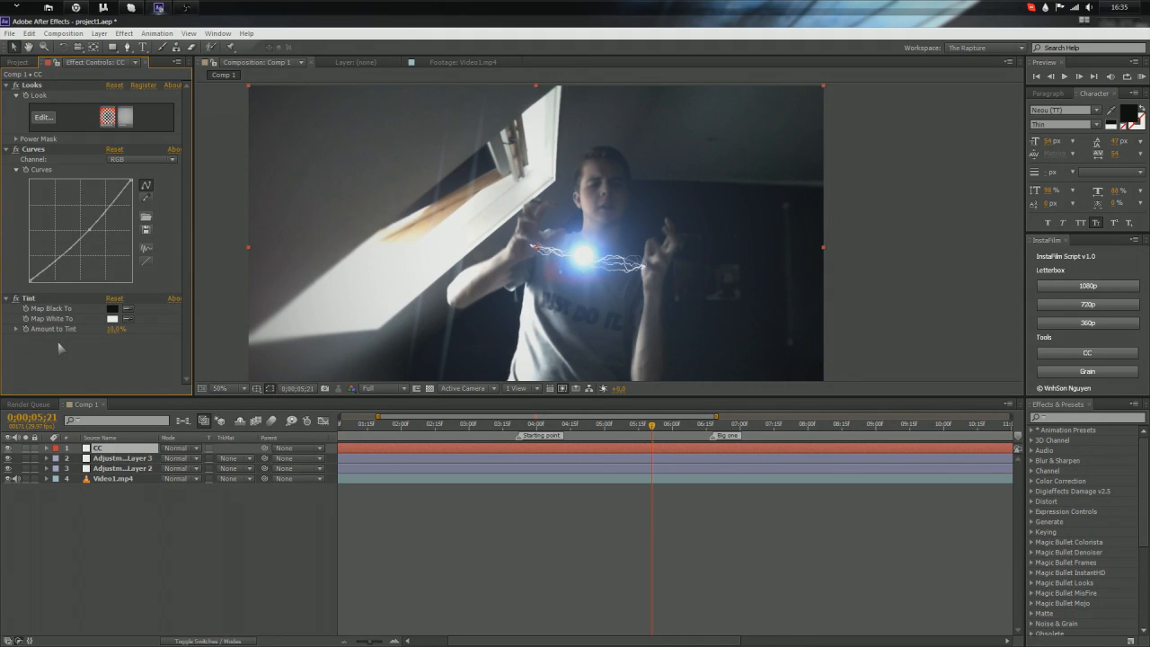
Step: Move the playhead back to 0;00;05;11 and set the composition preview resolution to Half
{"action": "left_click_drag", "start_coordinate": [653, 424], "coordinate": [629, 426]}
{"action": "left_click", "coordinate": [369, 391]}
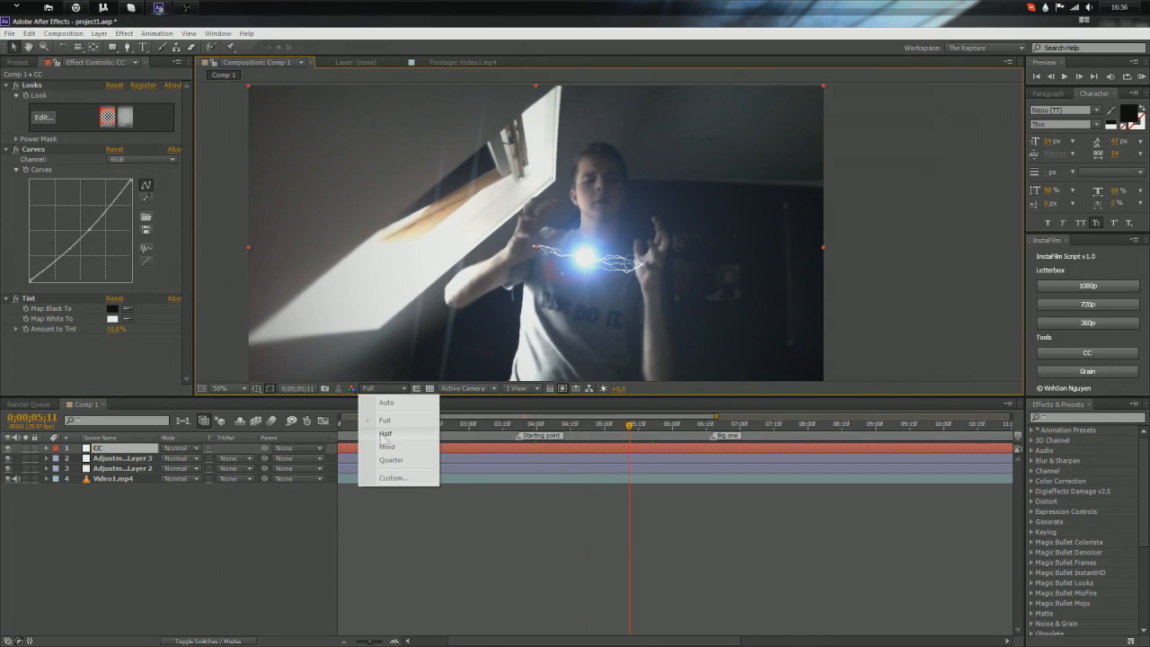
{"action": "left_click", "coordinate": [381, 416]}
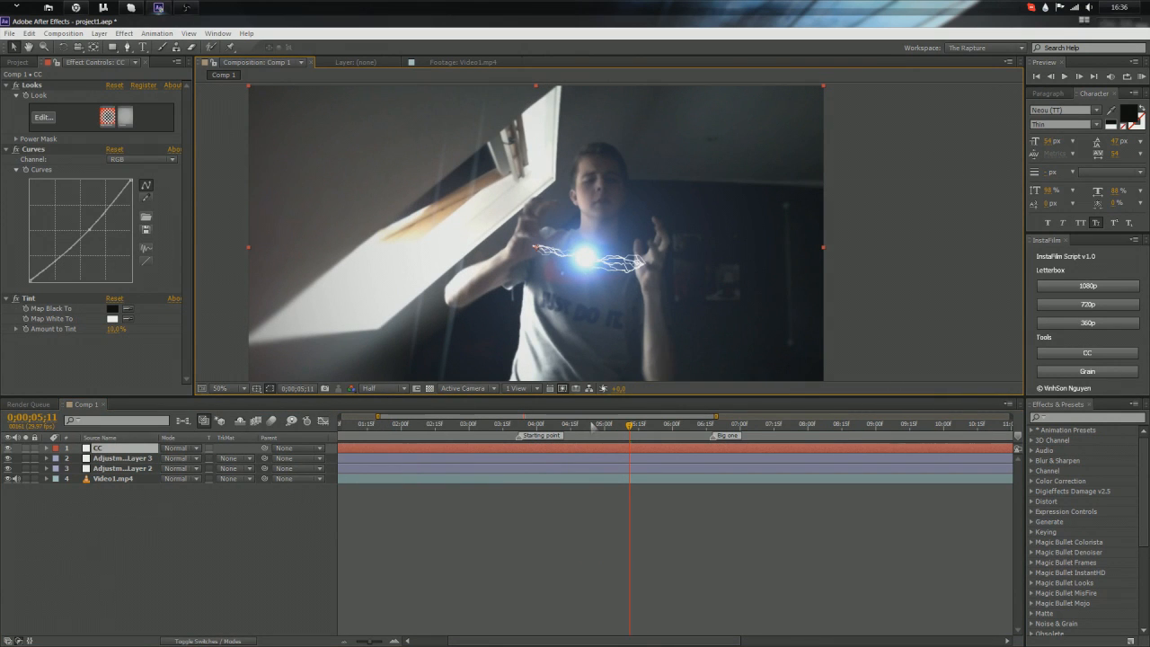
Step: Review the graded energy ball from about 0;00;05;10 back to the Starting point marker
{"action": "mouse_move", "coordinate": [618, 428]}
{"action": "left_mouse_down"}
{"action": "mouse_move", "coordinate": [539, 427]}
{"action": "mouse_move", "coordinate": [627, 428]}
{"action": "left_mouse_up"}
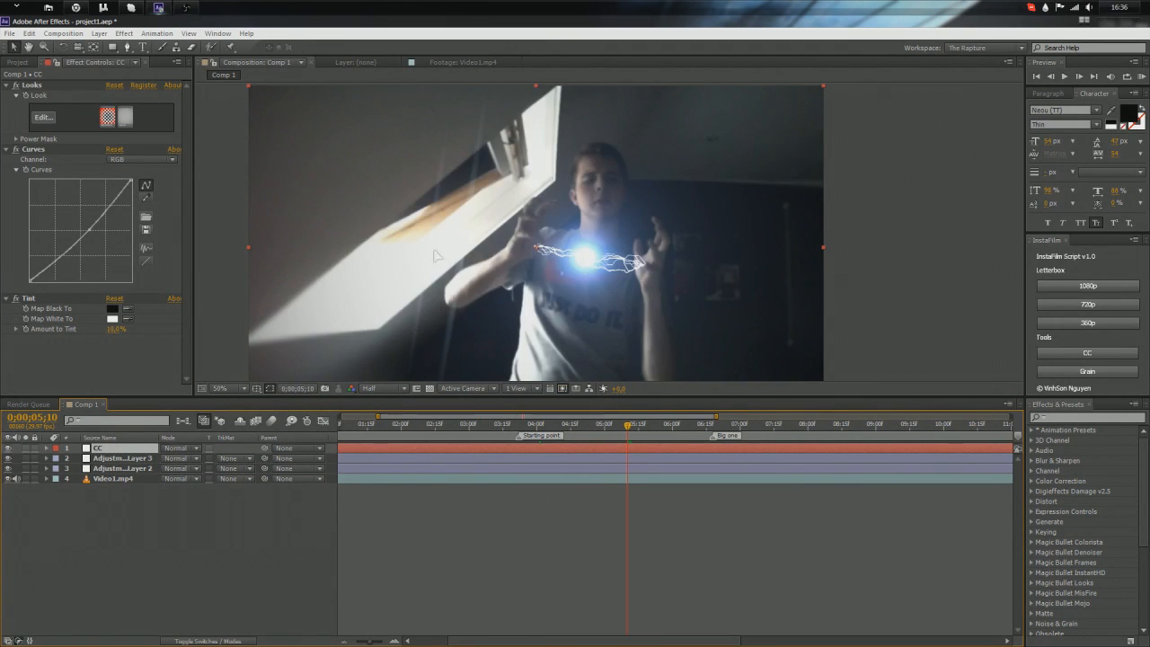
{"action": "key", "text": "comma"}
{"action": "key", "text": "period"}
{"action": "left_click_drag", "start_coordinate": [627, 428], "coordinate": [557, 426]}
{"action": "scroll", "coordinate": [529, 311], "scroll_direction": "down", "scroll_amount": 2}
{"action": "scroll", "coordinate": [529, 311], "scroll_direction": "up", "scroll_amount": 2}
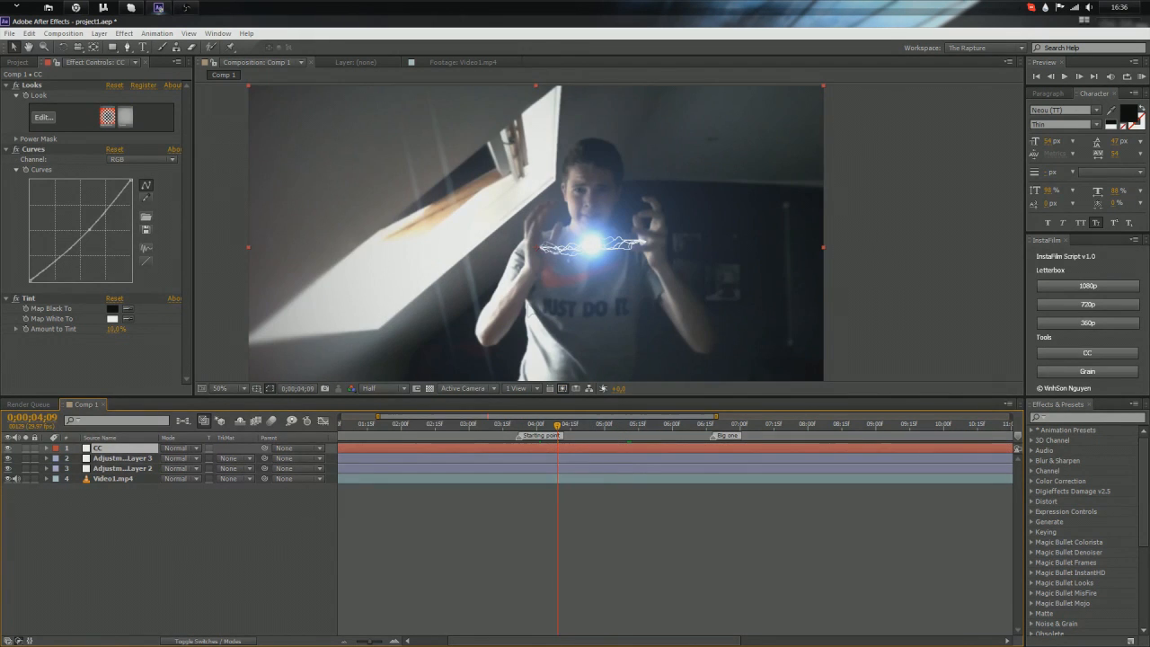
{"action": "left_click_drag", "start_coordinate": [557, 424], "coordinate": [520, 426]}
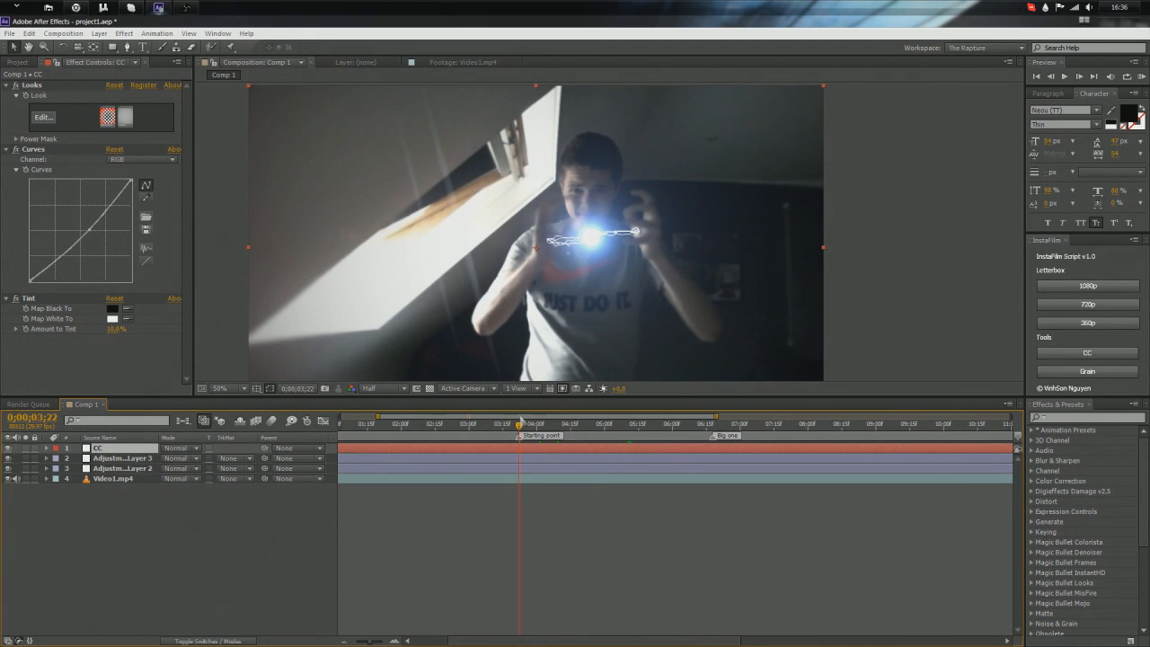
Step: Scrub through the footage after the Big one marker to look for the shot's end point
{"action": "left_click_drag", "start_coordinate": [519, 426], "coordinate": [819, 448]}
{"action": "left_click_drag", "start_coordinate": [680, 449], "coordinate": [960, 452]}
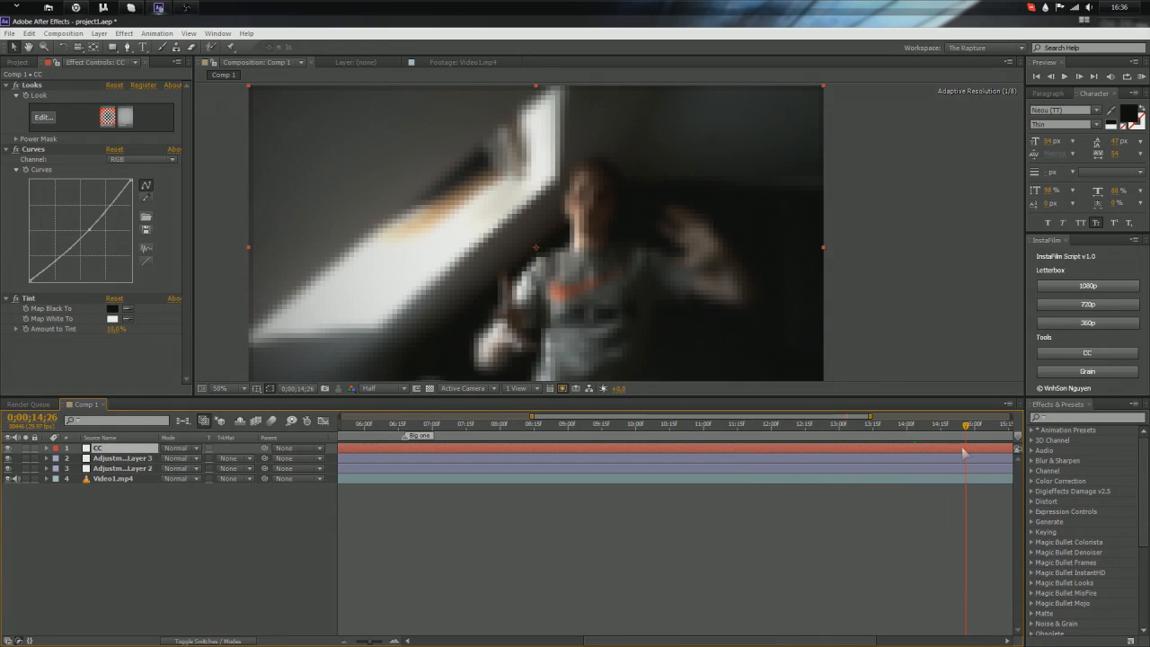
{"action": "left_click_drag", "start_coordinate": [971, 424], "coordinate": [976, 482]}
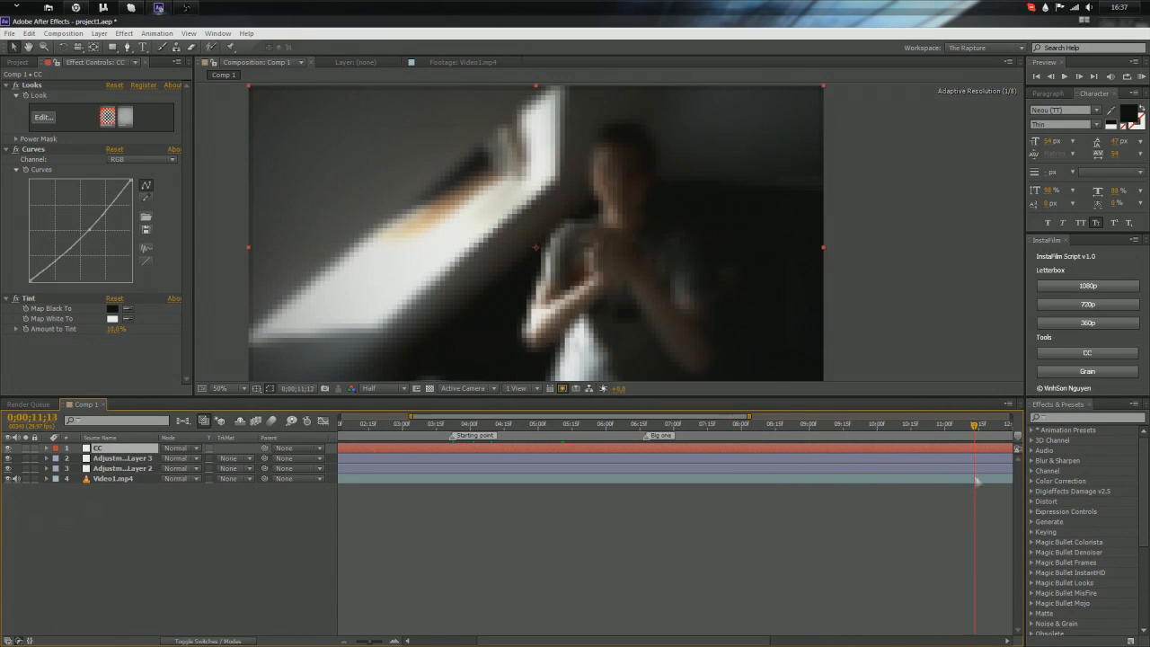
Step: End the work area at about 0;00;11;09 and trim the composition to the work area
{"action": "scroll", "coordinate": [973, 464], "scroll_direction": "down", "scroll_amount": 3}
{"action": "scroll", "coordinate": [970, 467], "scroll_direction": "down", "scroll_amount": 2}
{"action": "left_click_drag", "start_coordinate": [735, 431], "coordinate": [725, 431]}
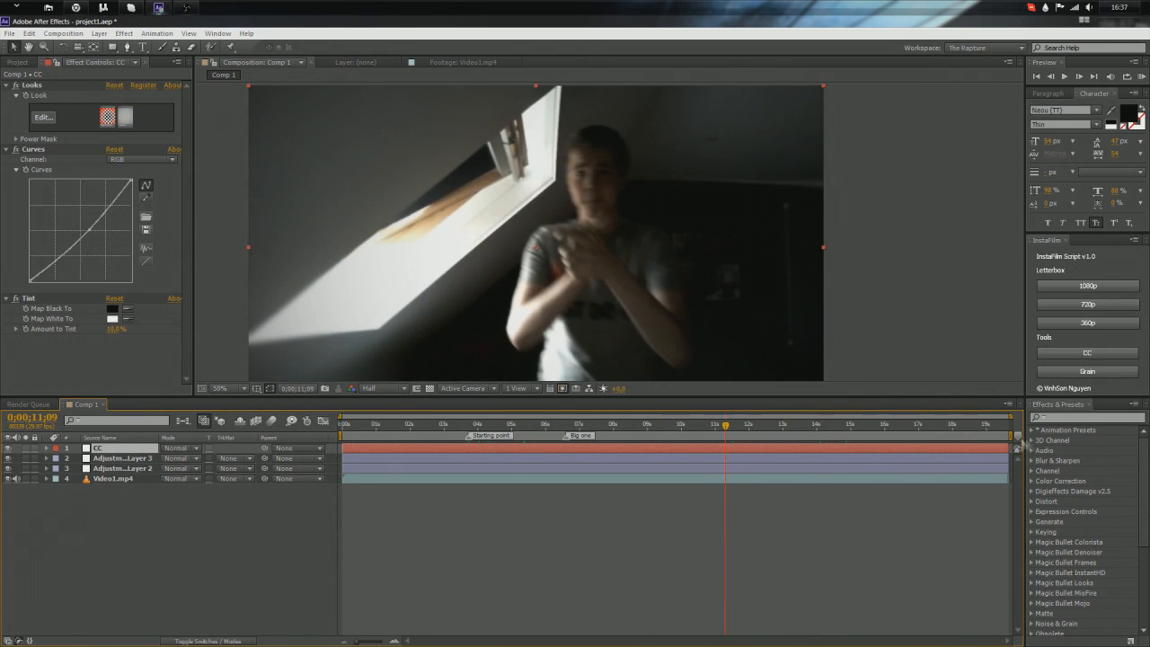
{"action": "left_click_drag", "start_coordinate": [1013, 436], "coordinate": [727, 436]}
{"action": "right_click", "coordinate": [721, 437]}
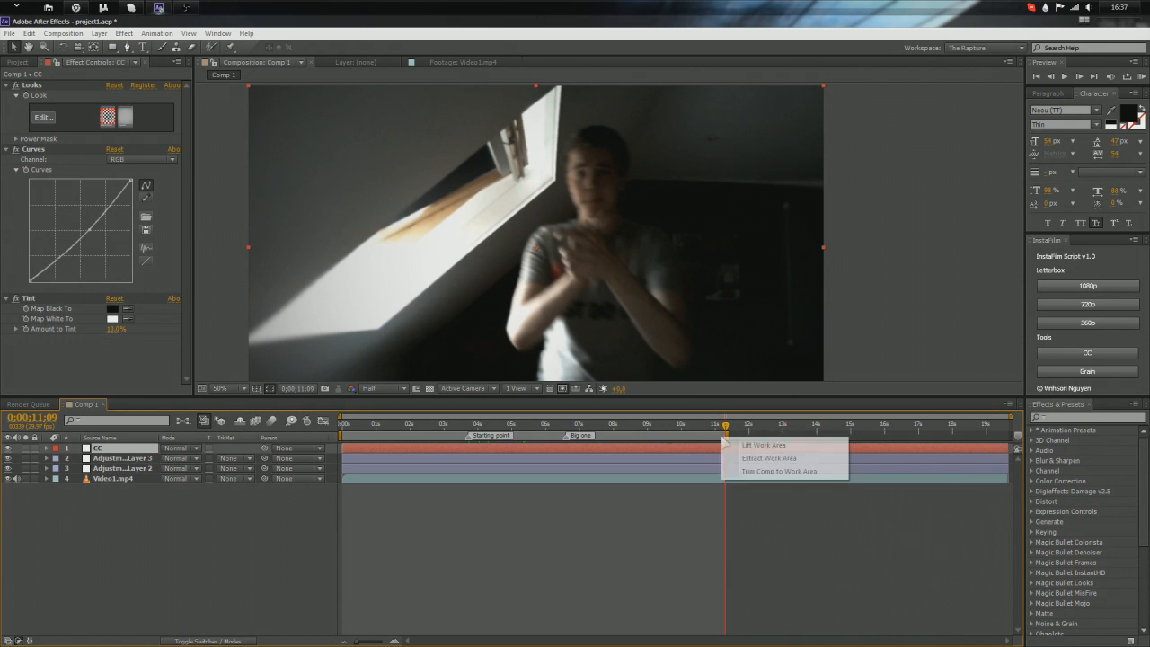
{"action": "left_click", "coordinate": [745, 472]}
Step: Move the playhead to 0;00;08;28, switch the timeline from source names to layer names, and select the OF layer
{"action": "left_click_drag", "start_coordinate": [1008, 424], "coordinate": [870, 467]}
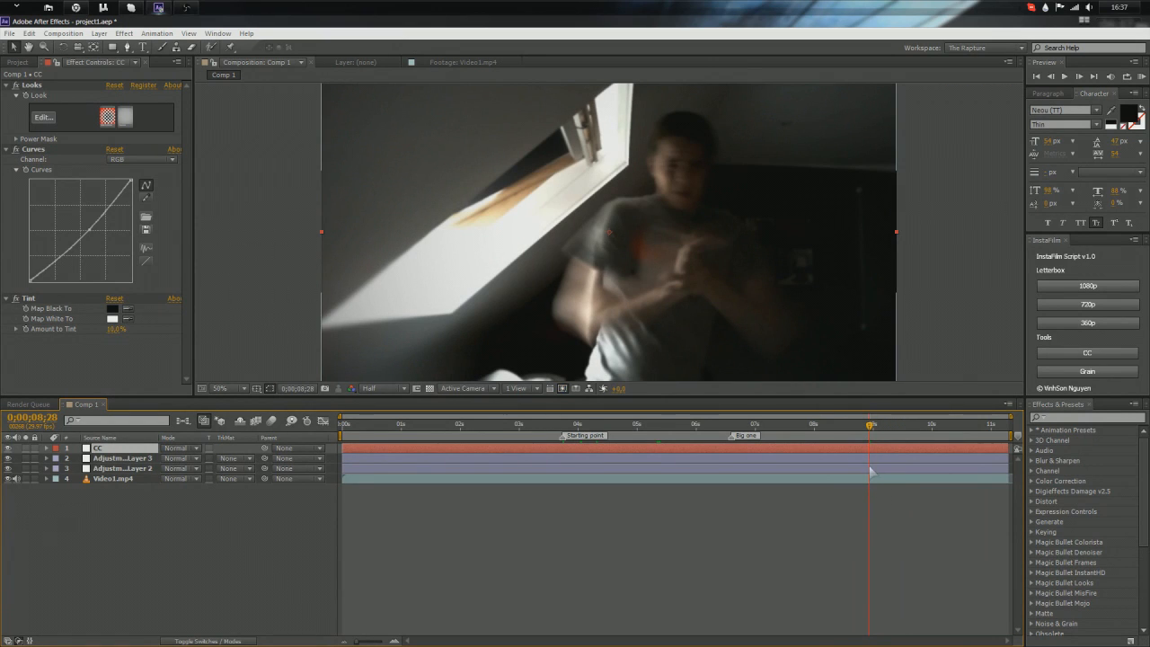
{"action": "left_click", "coordinate": [133, 459]}
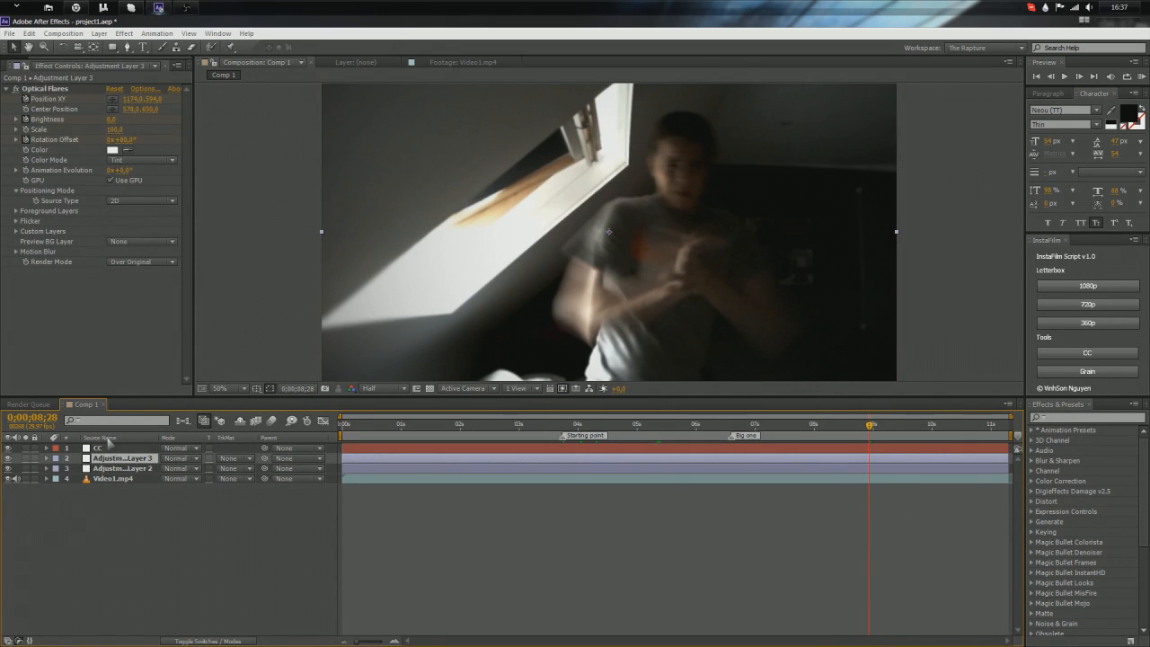
{"action": "left_click", "coordinate": [108, 438]}
{"action": "left_click", "coordinate": [107, 448]}
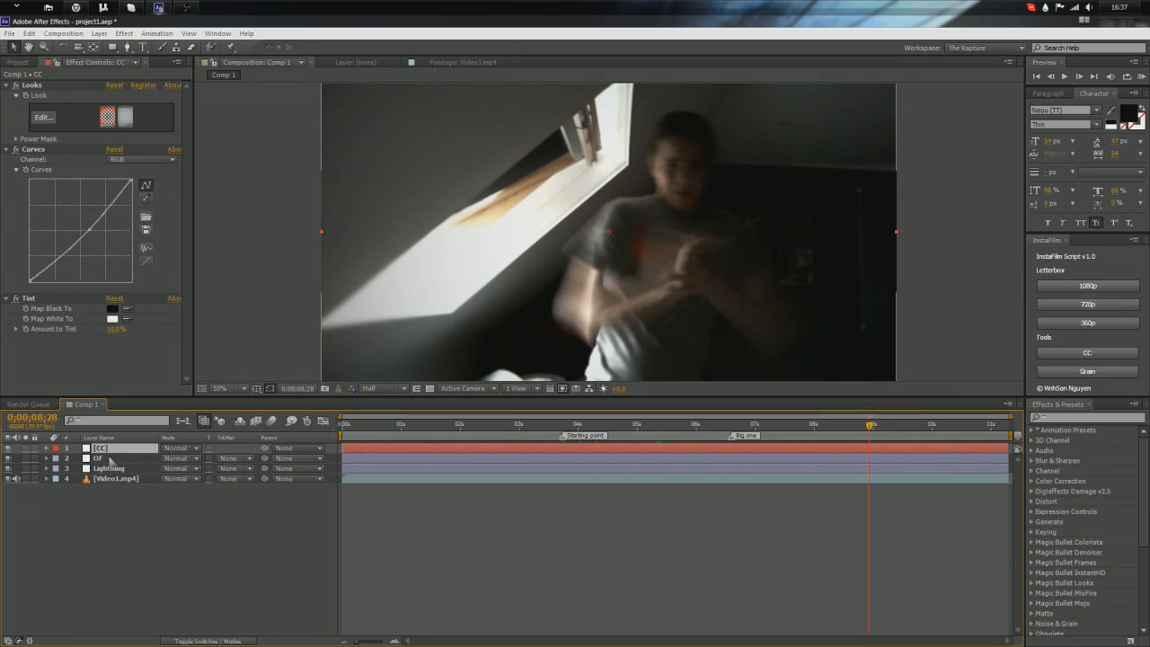
{"action": "left_click", "coordinate": [106, 458]}
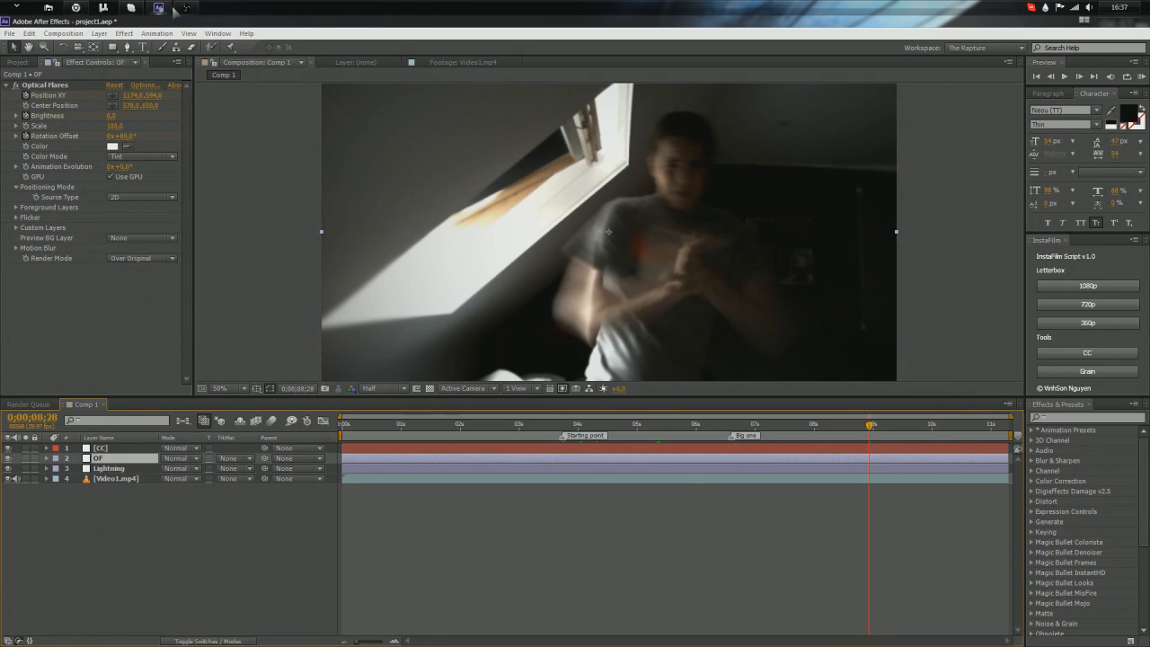
Step: Add the CC Light Rays effect to the OF layer and place its center on the clasped hands at about 1216, 628
{"action": "left_click", "coordinate": [123, 33]}
{"action": "mouse_move", "coordinate": [183, 133]}
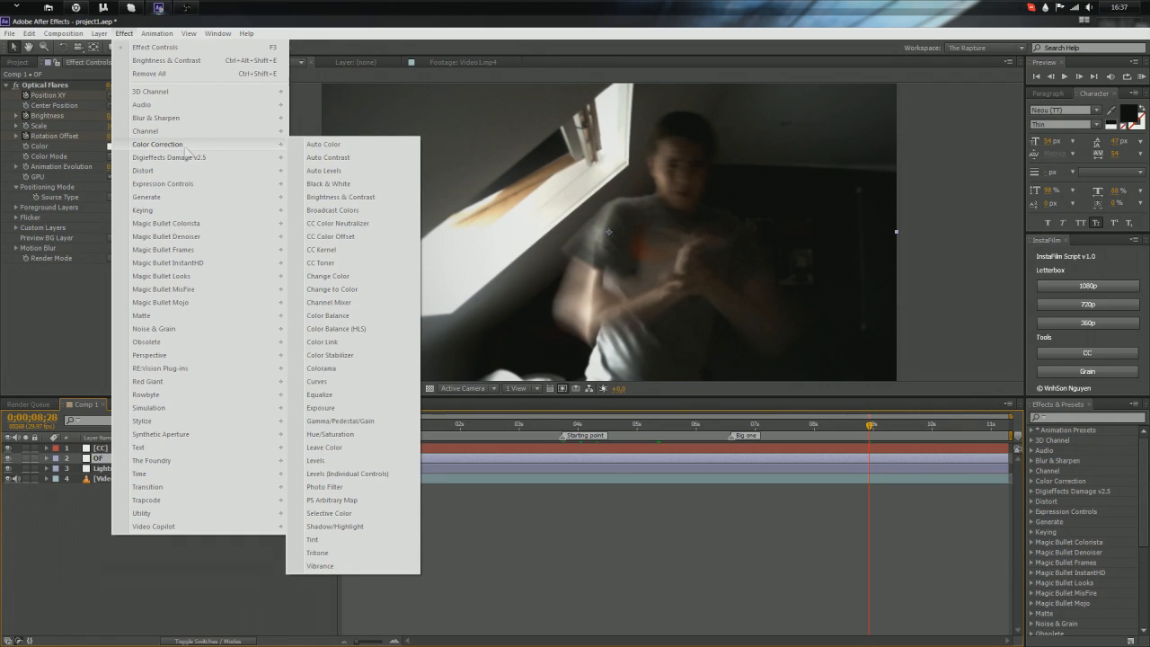
{"action": "mouse_move", "coordinate": [179, 197]}
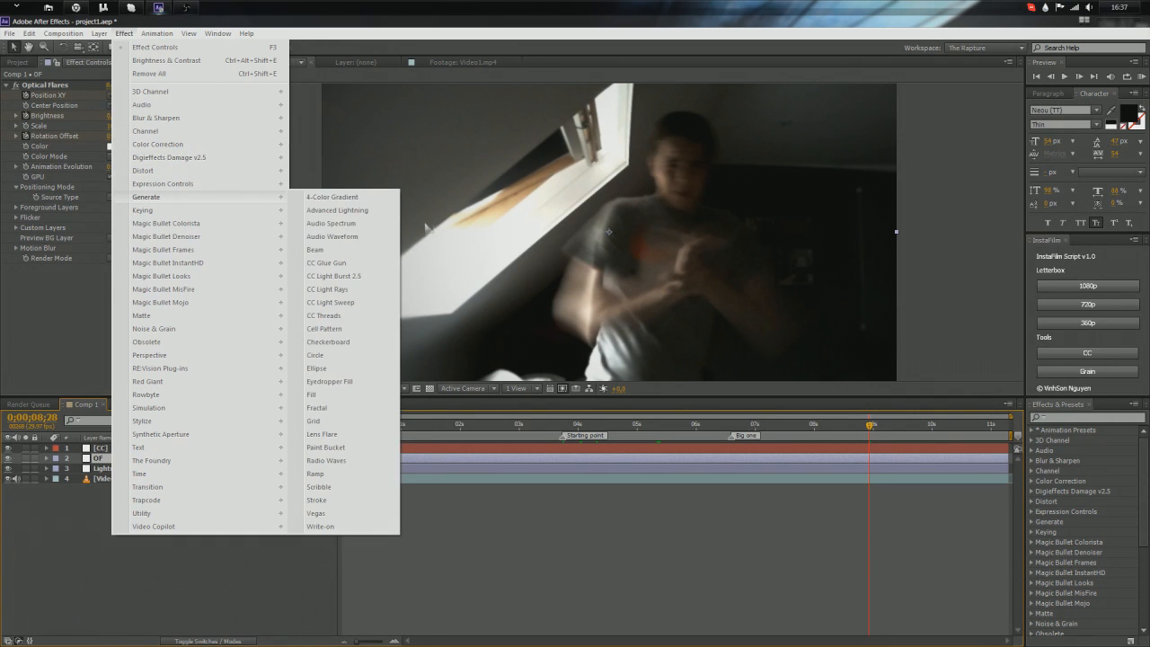
{"action": "left_click", "coordinate": [329, 289]}
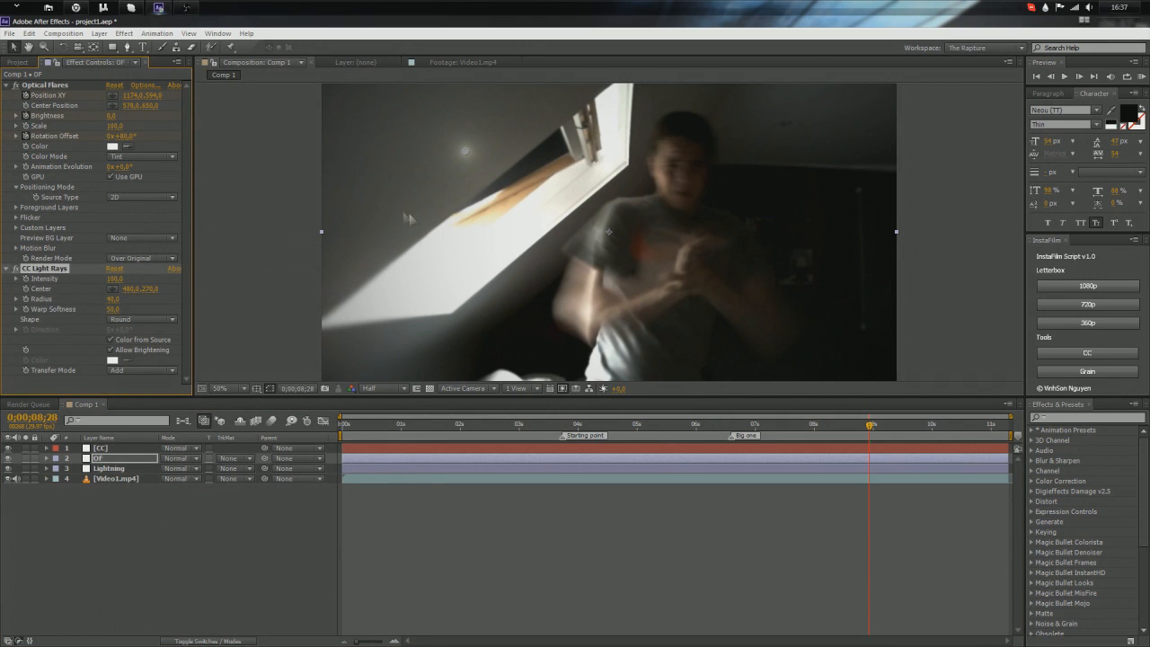
{"action": "left_click_drag", "start_coordinate": [466, 156], "coordinate": [685, 260]}
{"action": "left_click_drag", "start_coordinate": [753, 282], "coordinate": [762, 286]}
{"action": "scroll", "coordinate": [759, 284], "scroll_direction": "down", "scroll_amount": 1}
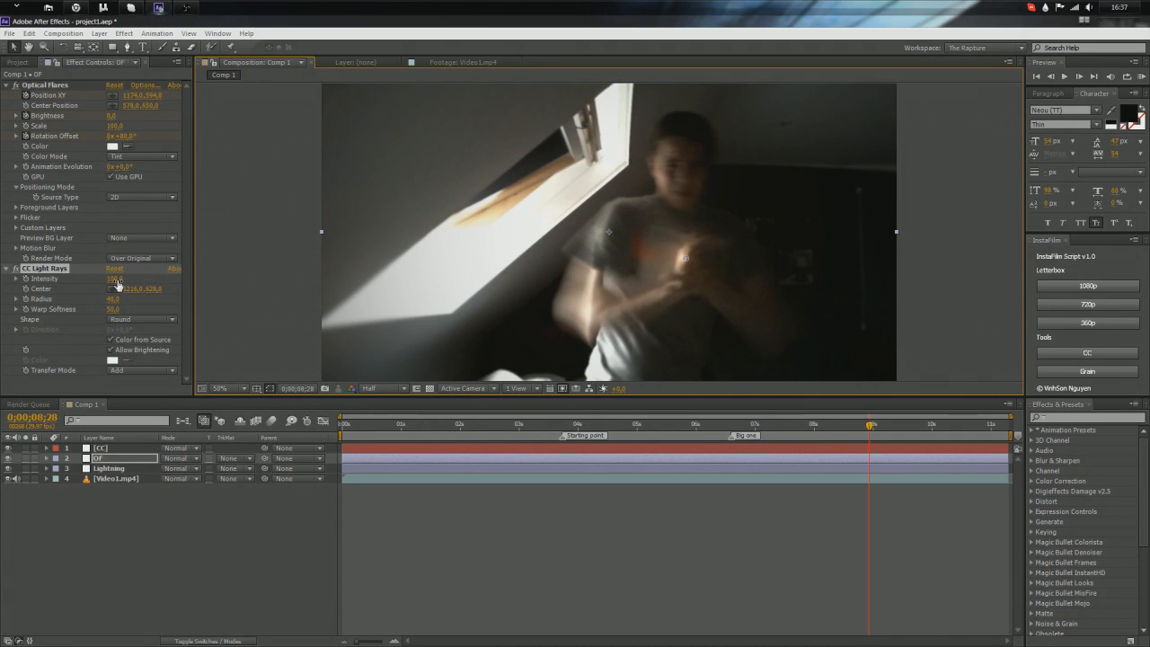
Step: Set the light rays' intensity to 111 and radius to 34, and start keyframing their Center on the hands at 0;00;08;28
{"action": "left_click_drag", "start_coordinate": [117, 280], "coordinate": [116, 299]}
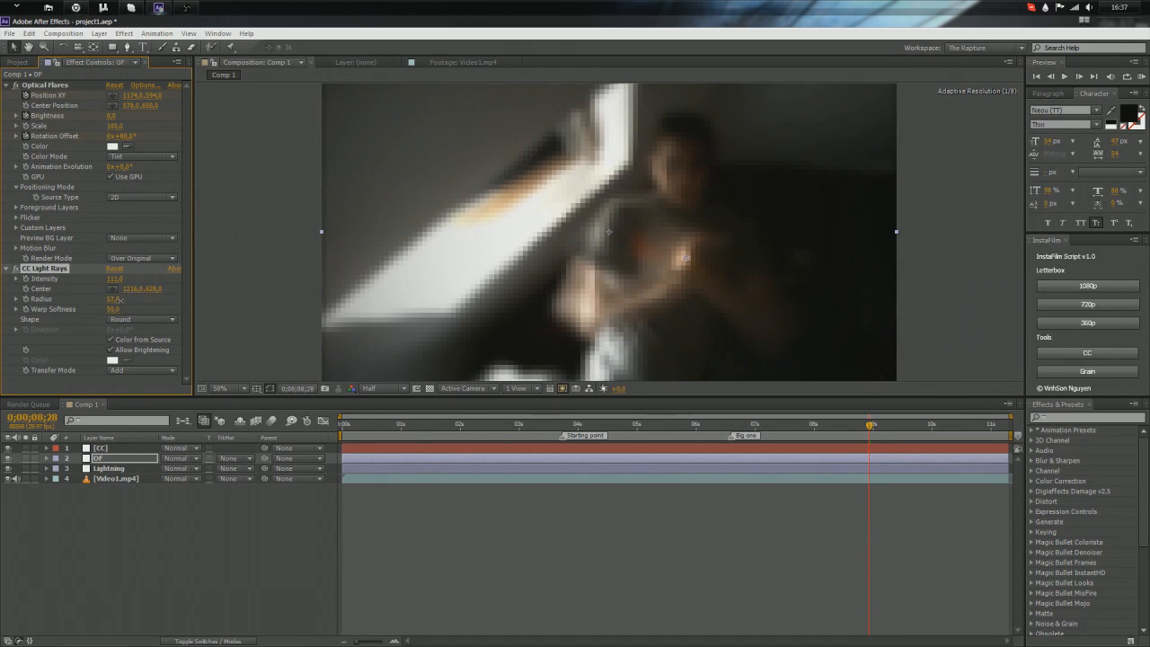
{"action": "left_click_drag", "start_coordinate": [108, 298], "coordinate": [106, 298]}
{"action": "scroll", "coordinate": [690, 282], "scroll_direction": "up", "scroll_amount": 1}
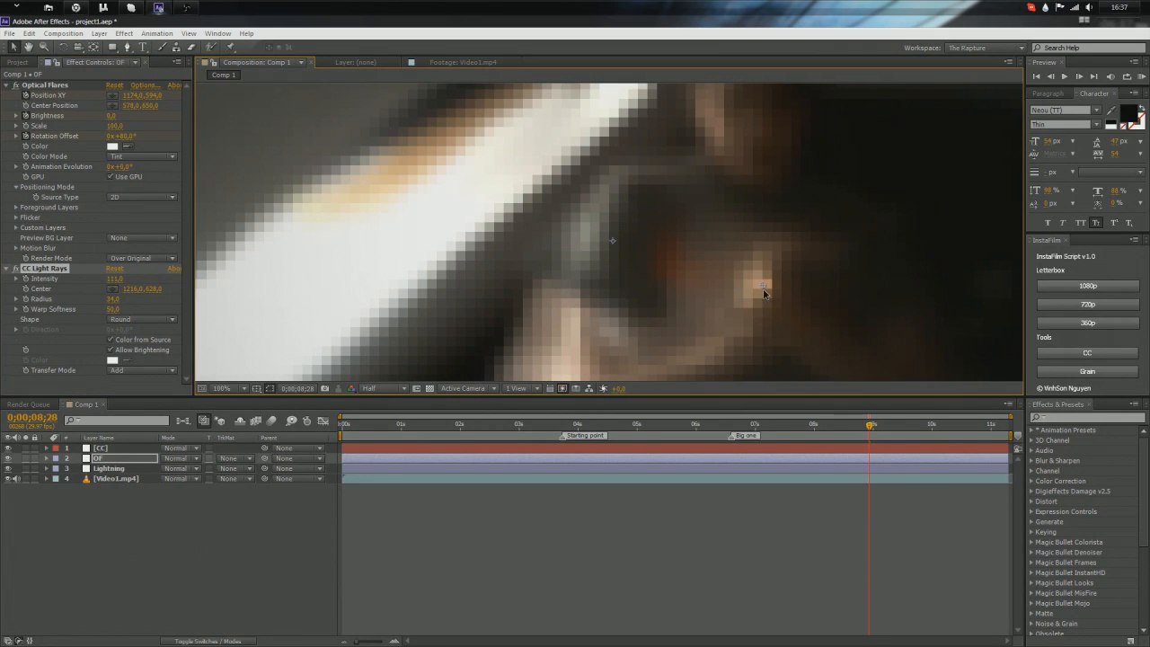
{"action": "left_click_drag", "start_coordinate": [762, 287], "coordinate": [765, 293]}
{"action": "left_click", "coordinate": [25, 296]}
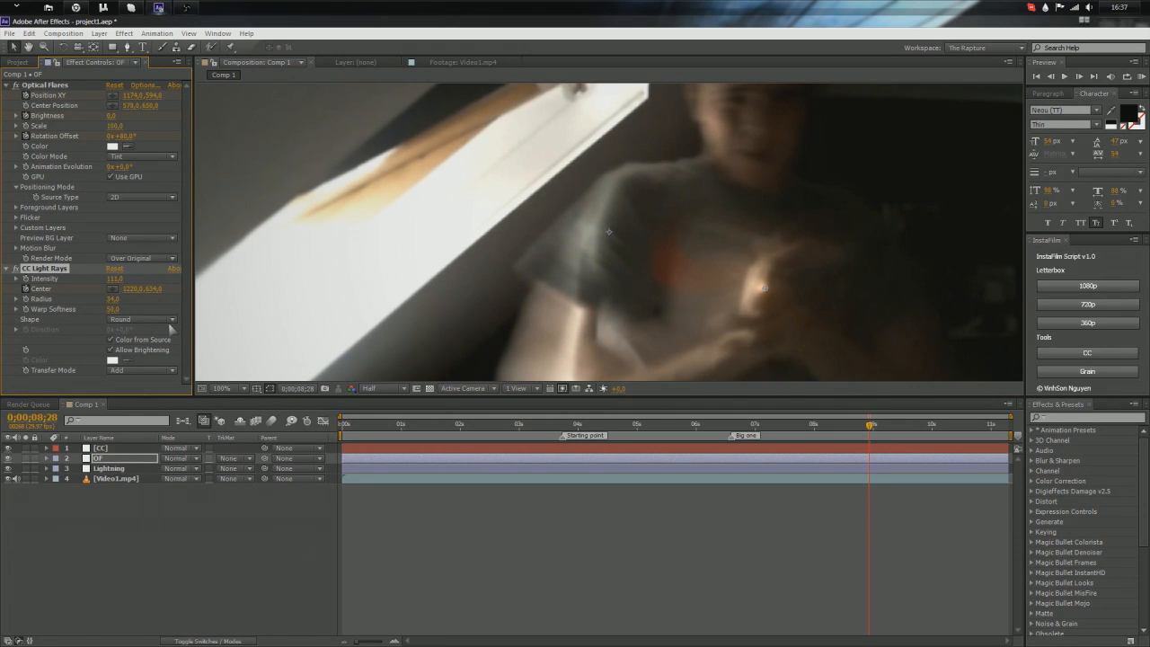
Step: Increase the light rays' intensity to 177 and refine their center on the hands to about 1224, 621
{"action": "scroll", "coordinate": [737, 275], "scroll_direction": "down", "scroll_amount": 1}
{"action": "scroll", "coordinate": [748, 278], "scroll_direction": "up", "scroll_amount": 1}
{"action": "mouse_move", "coordinate": [868, 428]}
{"action": "left_mouse_down"}
{"action": "mouse_move", "coordinate": [829, 428]}
{"action": "mouse_move", "coordinate": [870, 429]}
{"action": "left_mouse_up"}
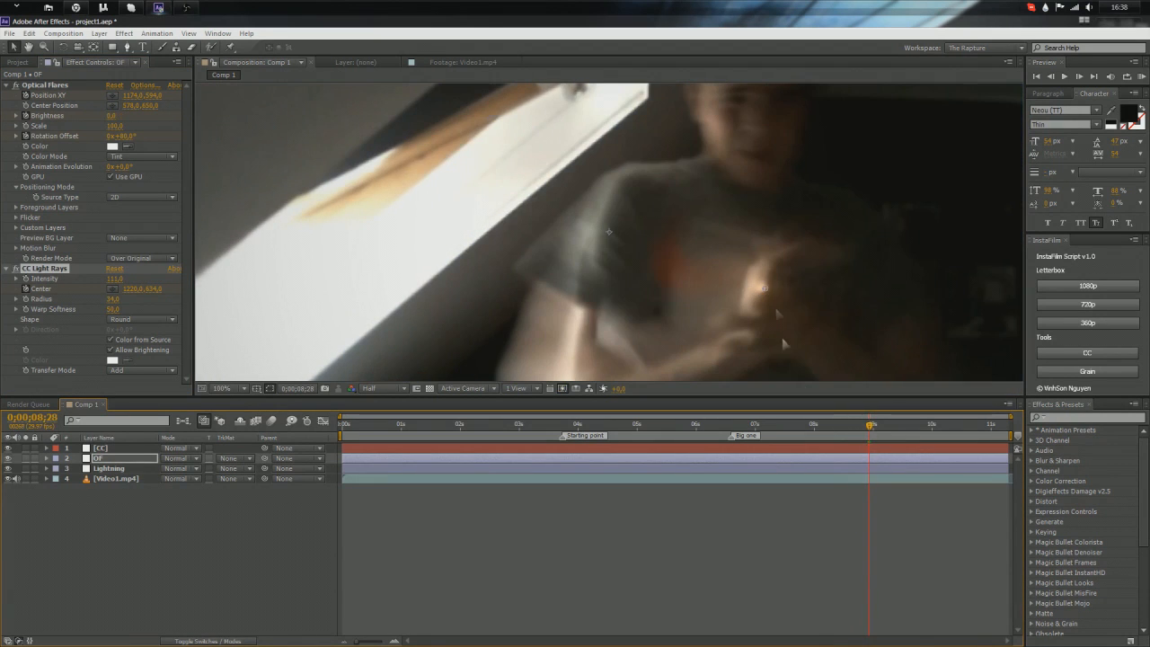
{"action": "left_click_drag", "start_coordinate": [768, 292], "coordinate": [772, 290]}
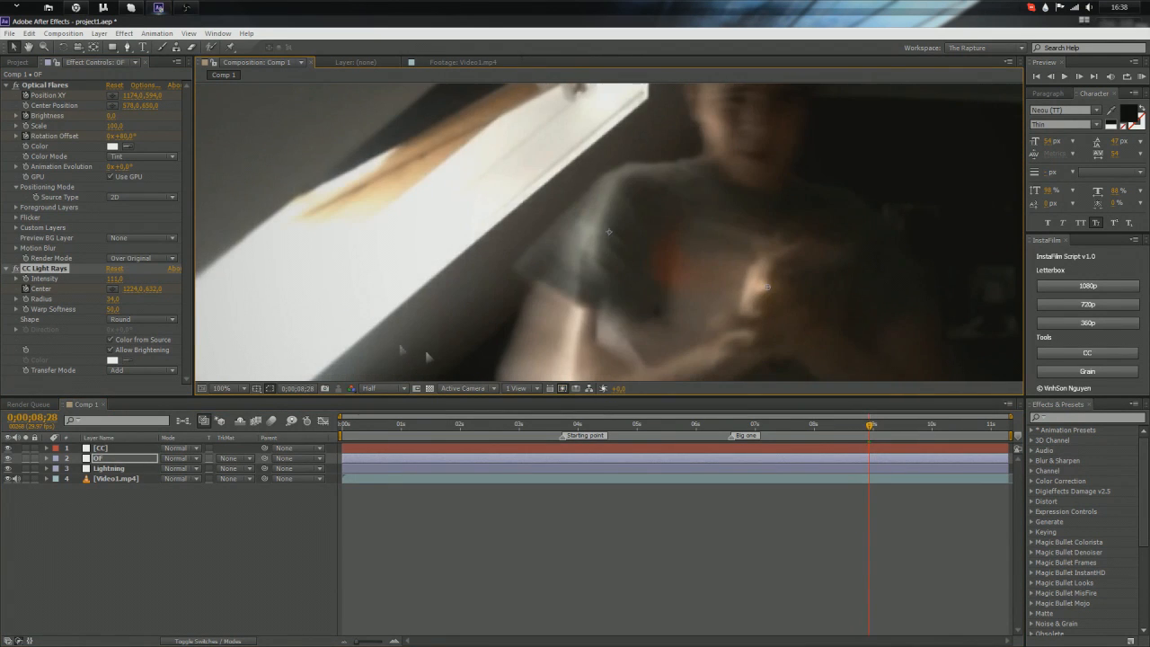
{"action": "left_click_drag", "start_coordinate": [119, 286], "coordinate": [173, 286]}
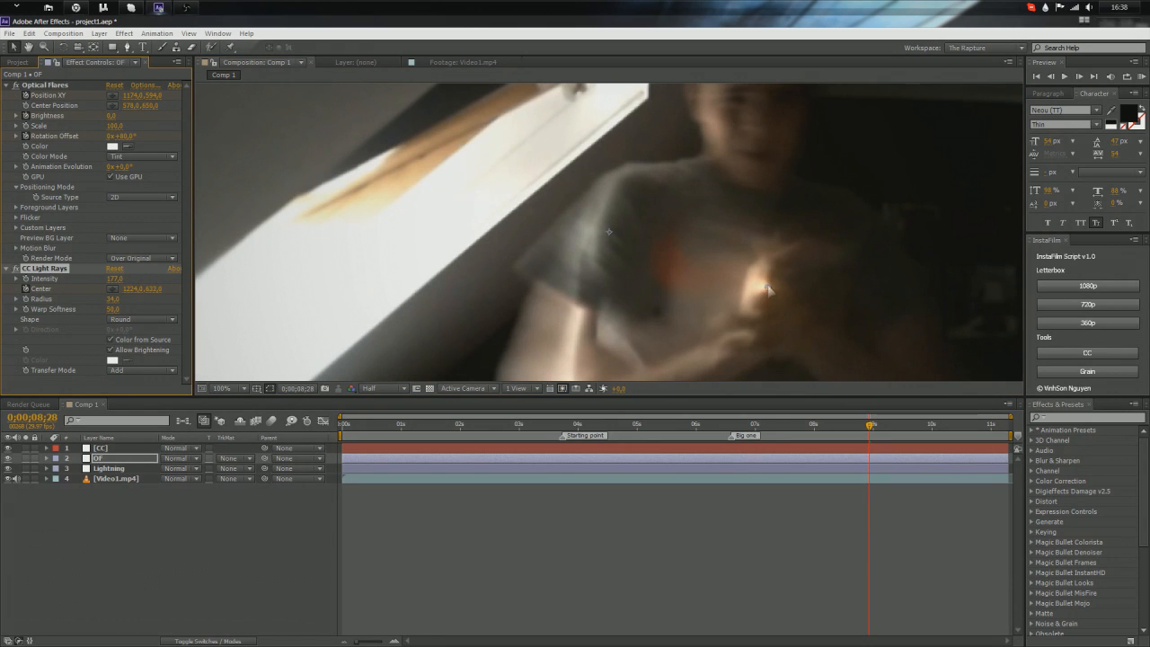
{"action": "left_click_drag", "start_coordinate": [768, 289], "coordinate": [766, 281]}
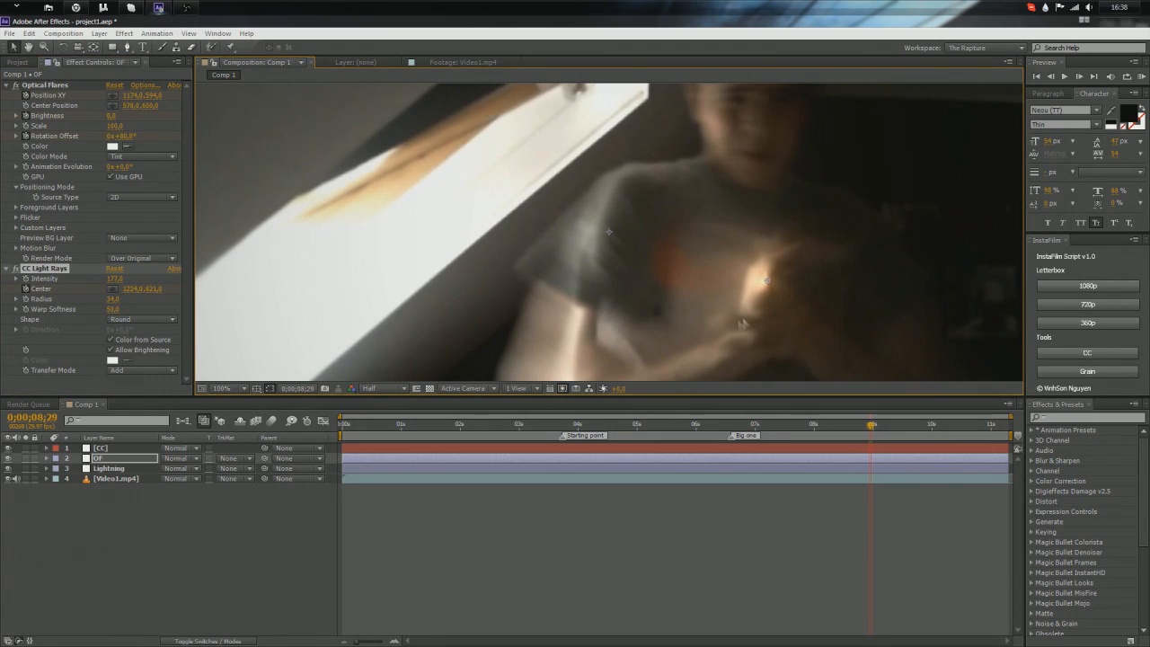
Step: Reveal the OF layer's keyframes, add a Center keyframe at 0;00;09;01, and move the center to about 1263, 674 at 0;00;09;02
{"action": "key", "text": "Page_Down"}
{"action": "key", "text": "Page_Down"}
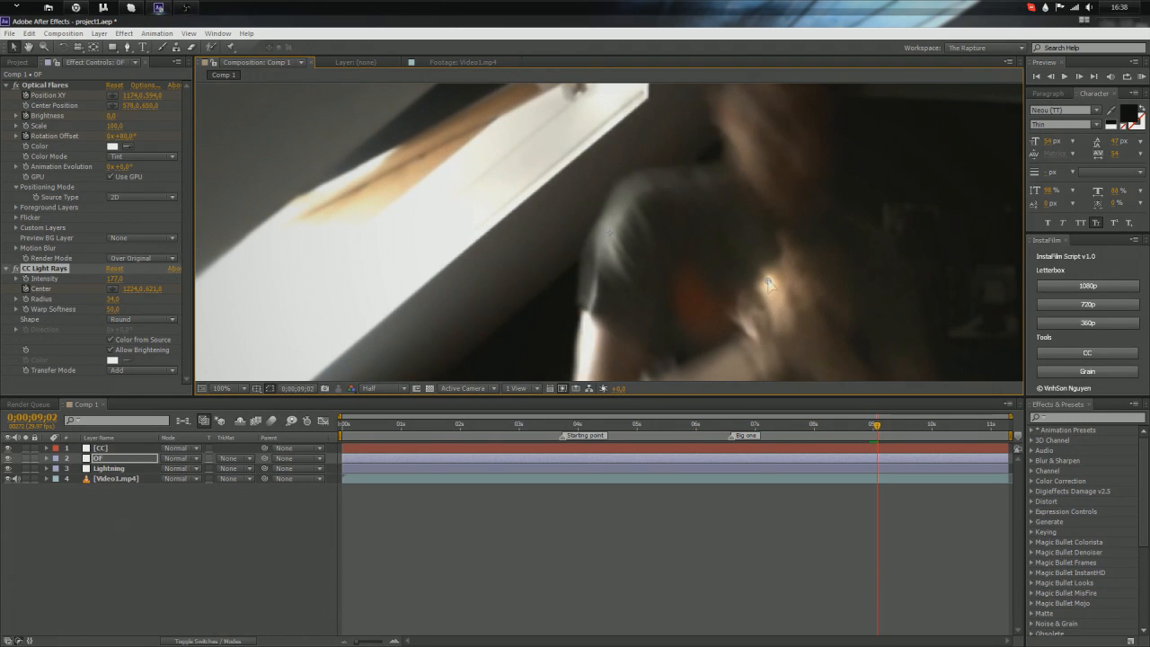
{"action": "key", "text": "Page_Up"}
{"action": "key", "text": "u"}
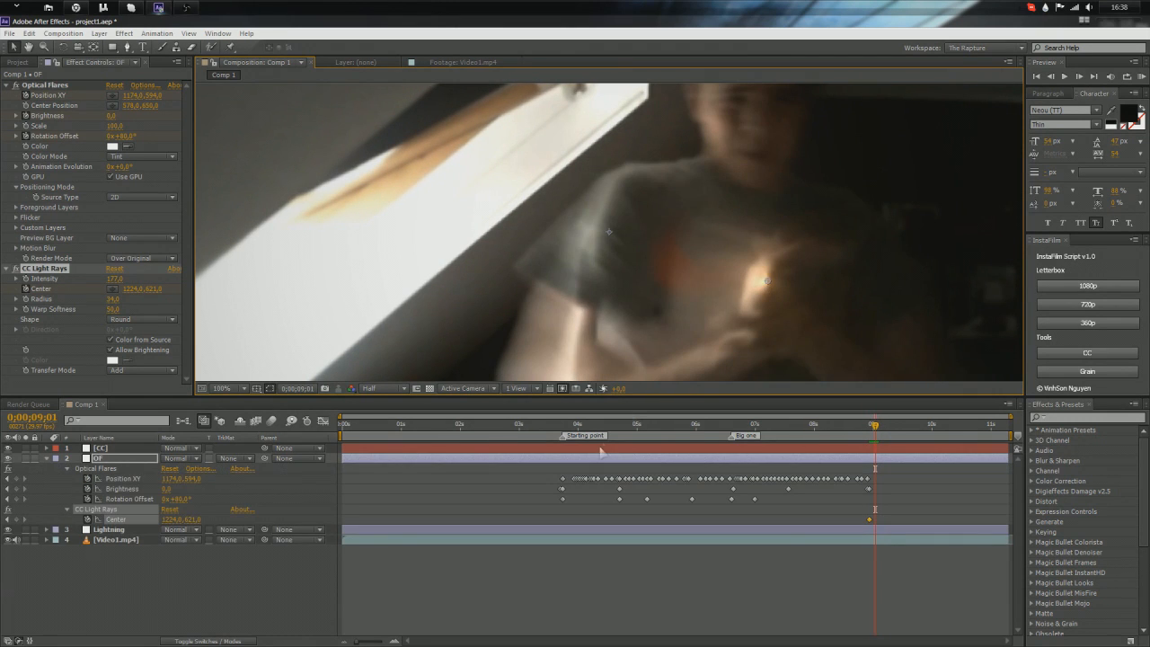
{"action": "left_click", "coordinate": [18, 520]}
{"action": "key", "text": "Page_Down"}
{"action": "left_click_drag", "start_coordinate": [770, 281], "coordinate": [808, 331]}
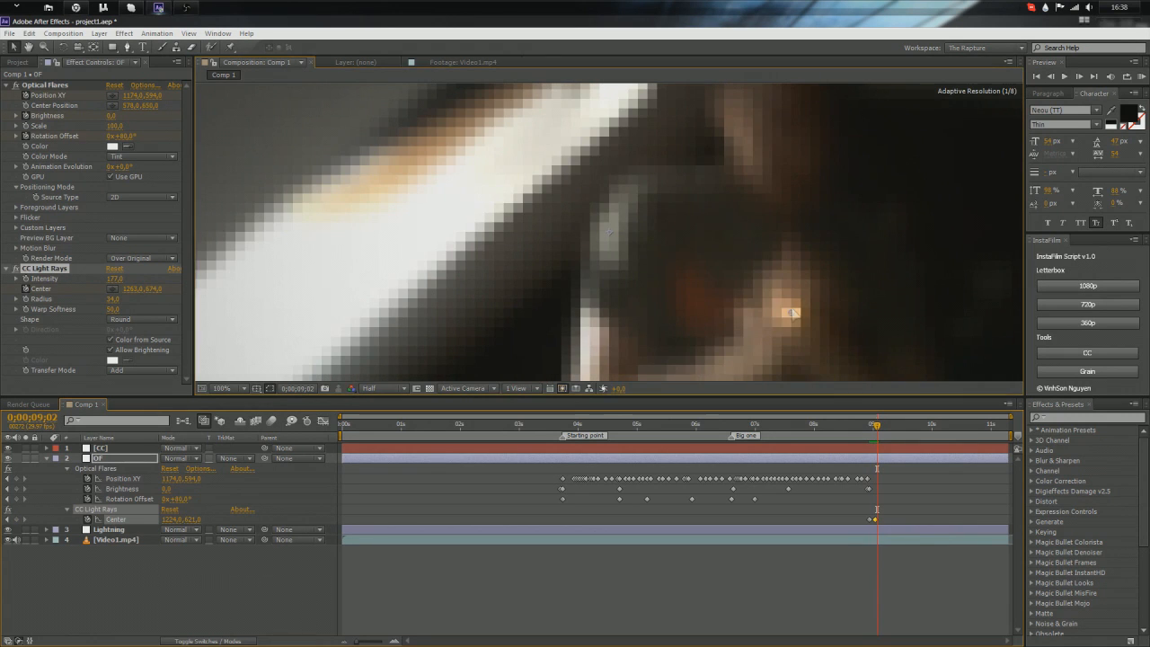
Step: Keyframe the light rays' Center on the hands at about 1299, 736 at 0;00;09;04 and 1333, 784 at 0;00;09;06
{"action": "key", "text": "Page_Down"}
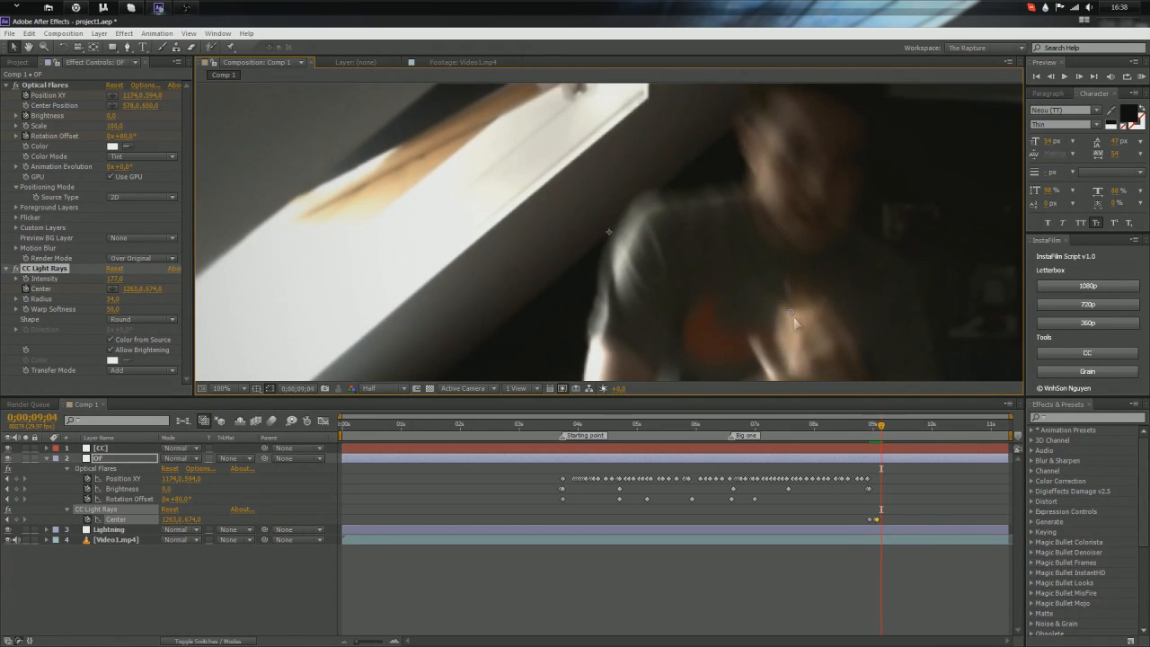
{"action": "left_click_drag", "start_coordinate": [795, 319], "coordinate": [813, 351]}
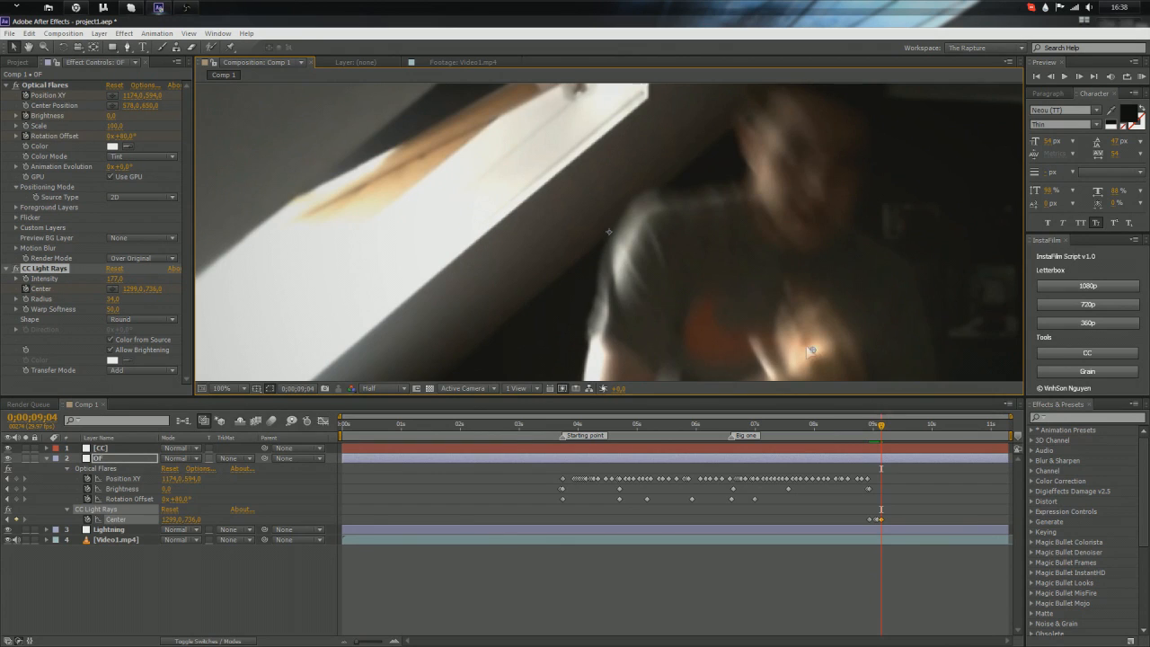
{"action": "key", "text": "comma"}
{"action": "key", "text": "Page_Down"}
{"action": "left_click_drag", "start_coordinate": [711, 295], "coordinate": [727, 316]}
{"action": "key", "text": "period"}
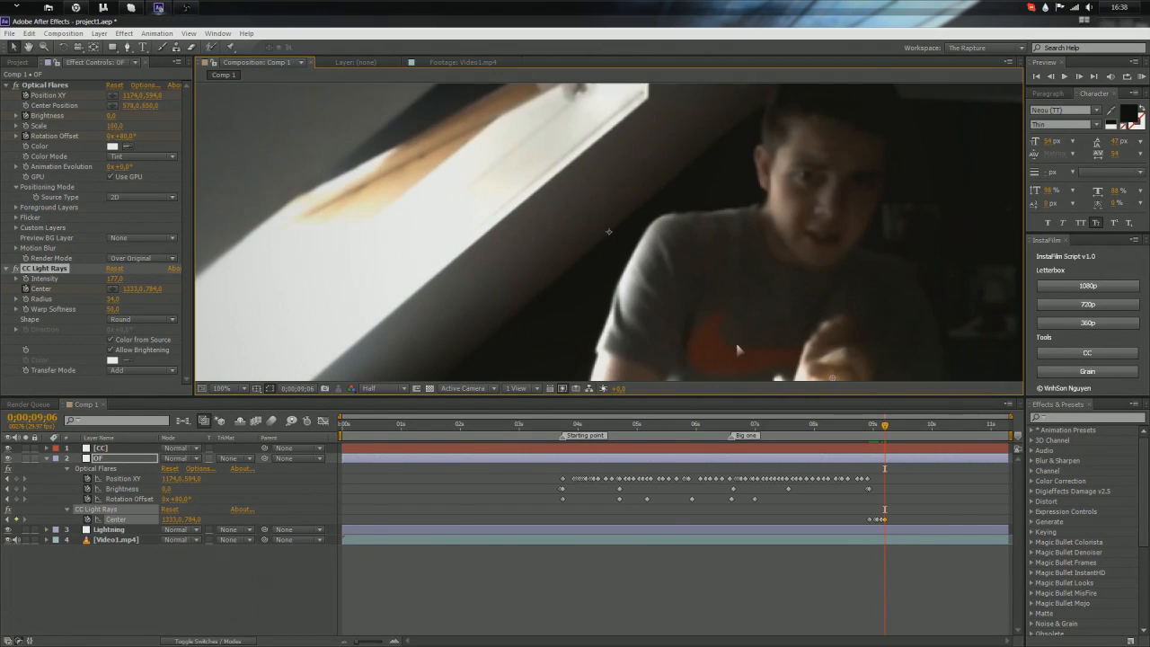
Step: Refine the Center at 0;00;09;06 and keyframe it frame by frame along the moving hands up to 0;00;09;17
{"action": "key", "text": "h"}
{"action": "left_click_drag", "start_coordinate": [761, 331], "coordinate": [539, 226]}
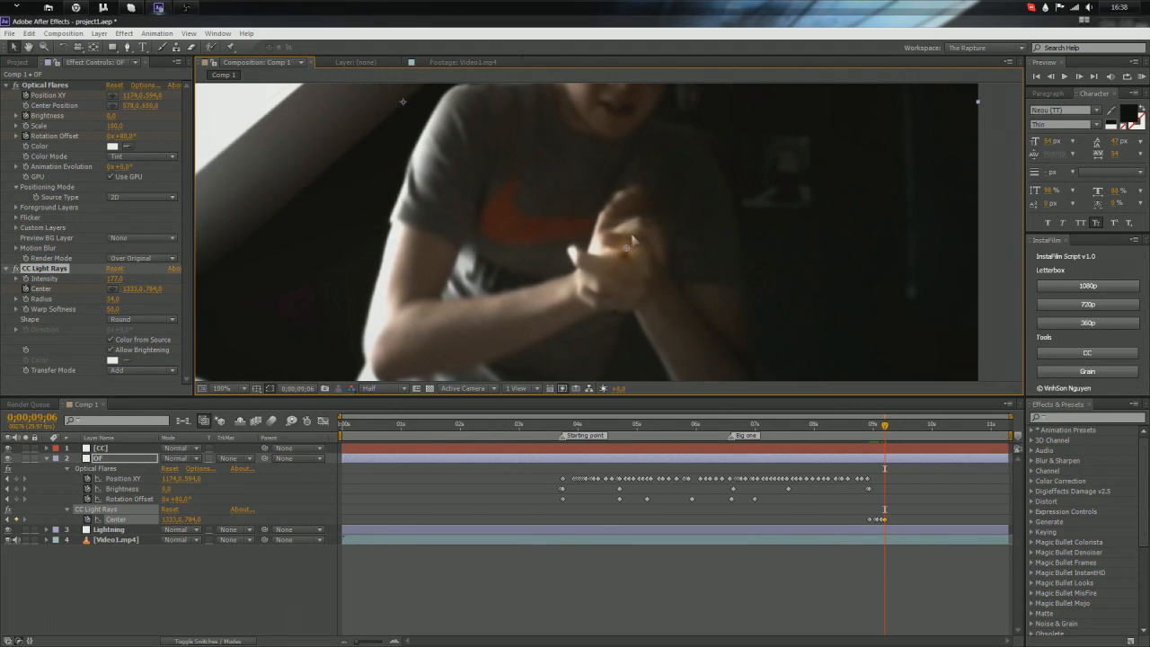
{"action": "left_click_drag", "start_coordinate": [627, 253], "coordinate": [629, 256]}
{"action": "key", "text": "Page_Down"}
{"action": "left_click_drag", "start_coordinate": [629, 255], "coordinate": [580, 197]}
{"action": "key", "text": "Page_Down"}
{"action": "key", "text": "Page_Down"}
{"action": "key", "text": "Page_Down"}
{"action": "key", "text": "Page_Down"}
{"action": "key", "text": "Page_Down"}
{"action": "key", "text": "Page_Down"}
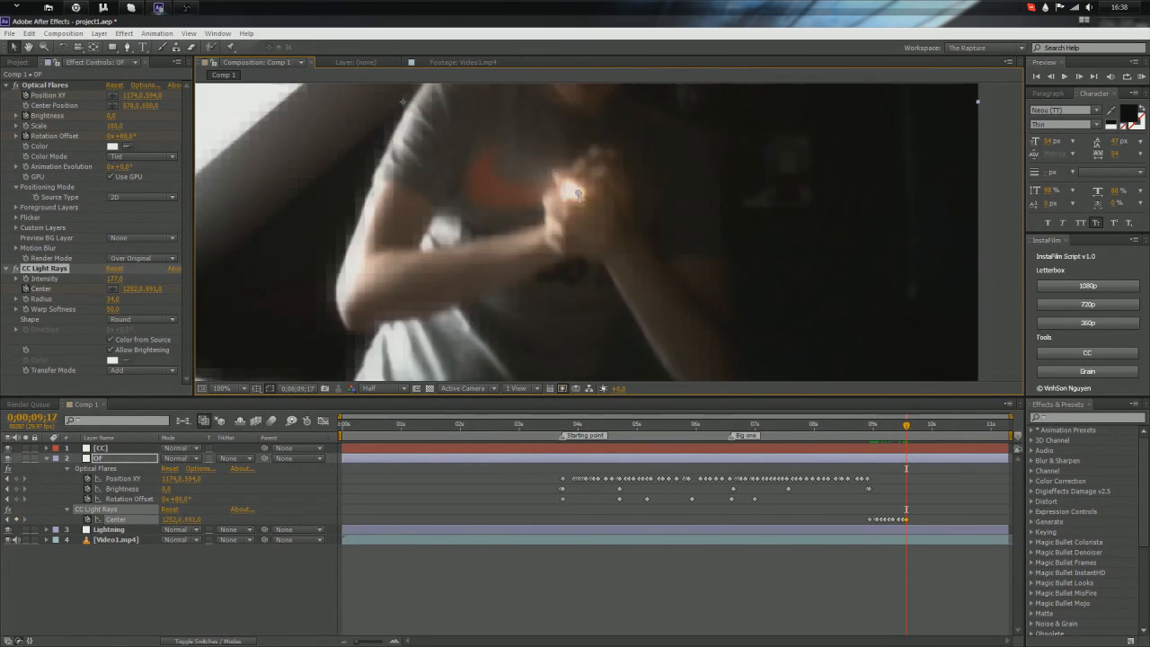
Step: Extend the light rays' Center keyframes along the rising hands to about 0;00;09;21
{"action": "key", "text": "Page_Down"}
{"action": "left_click_drag", "start_coordinate": [579, 196], "coordinate": [570, 170]}
{"action": "key", "text": "Page_Up"}
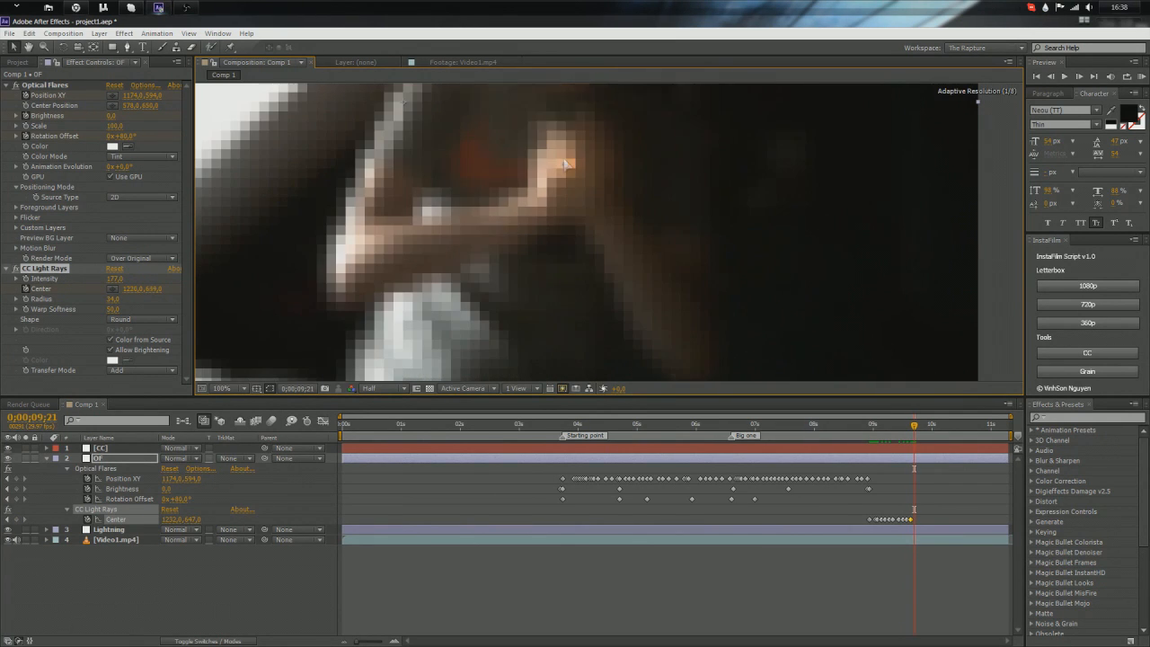
Step: Realign the Center keyframes with the hands going back to 0;00;09;12, and set the light rays' intensity to 157
{"action": "left_click_drag", "start_coordinate": [567, 168], "coordinate": [573, 202]}
{"action": "key", "text": "Page_Up"}
{"action": "key", "text": "Page_Up"}
{"action": "key", "text": "Page_Up"}
{"action": "key", "text": "Page_Up"}
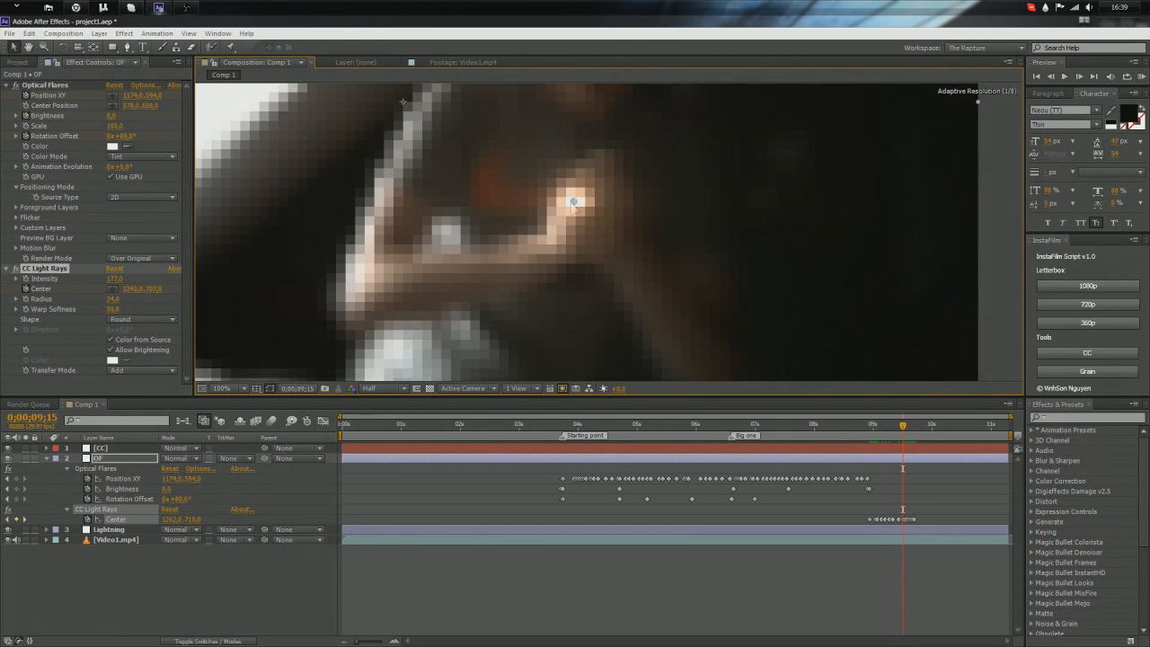
{"action": "key", "text": "Page_Up"}
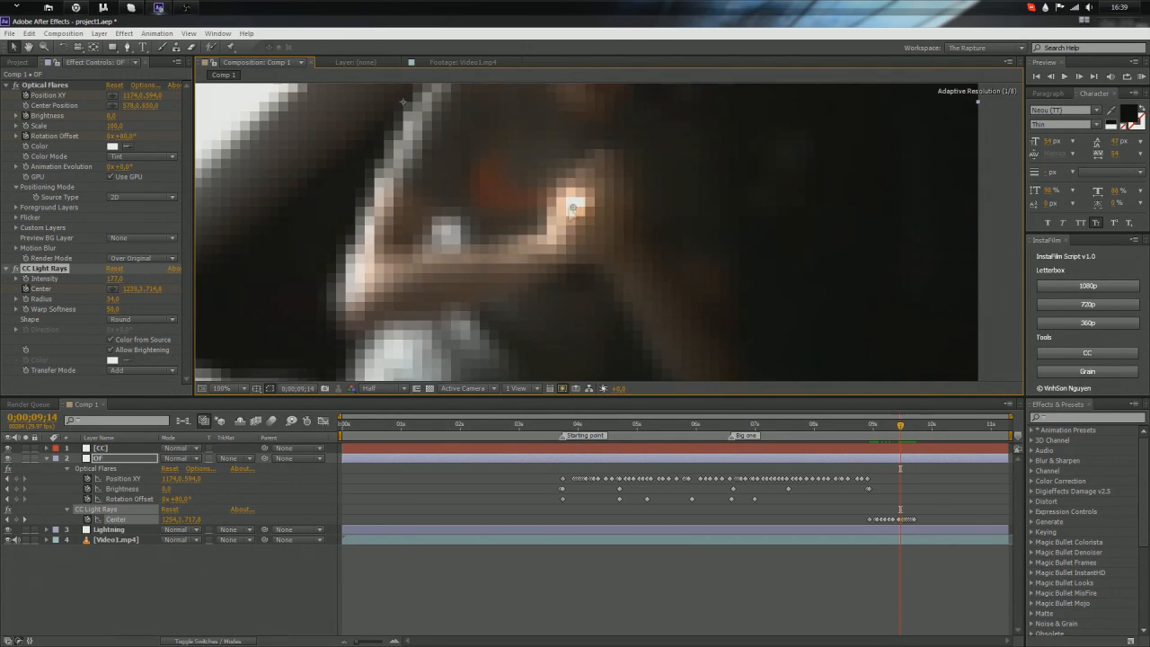
{"action": "mouse_move", "coordinate": [576, 222]}
{"action": "left_mouse_down"}
{"action": "mouse_move", "coordinate": [574, 212]}
{"action": "mouse_move", "coordinate": [575, 227]}
{"action": "left_mouse_up"}
{"action": "key", "text": "Page_Up"}
{"action": "left_click_drag", "start_coordinate": [114, 279], "coordinate": [103, 281]}
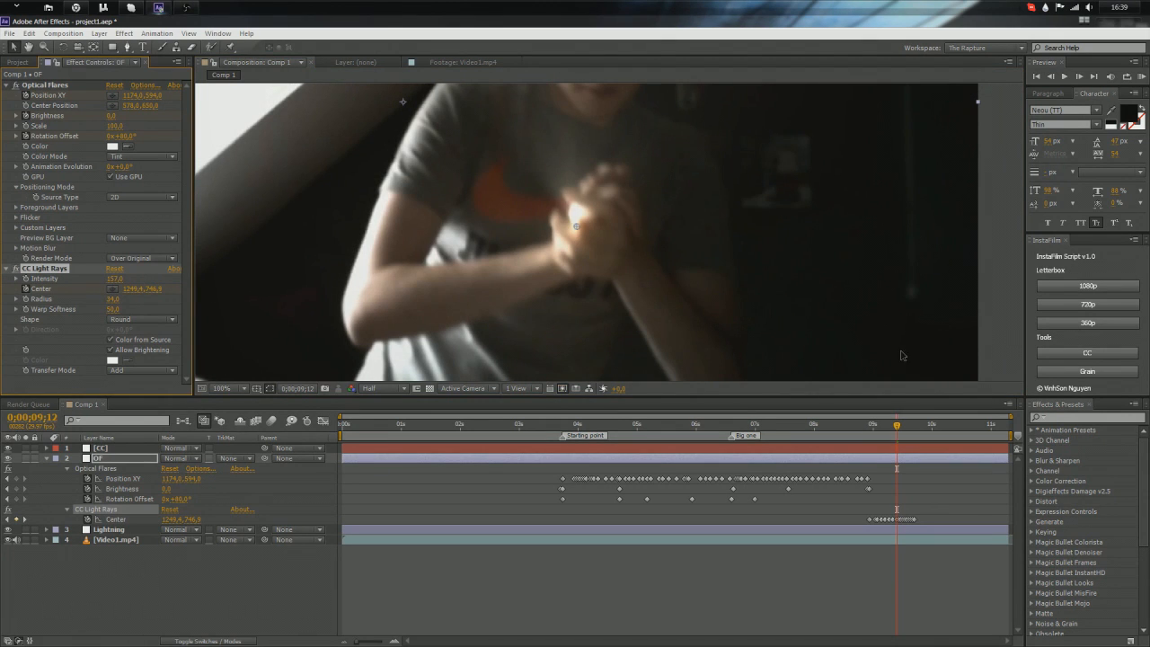
Step: Step forward again and correct the light rays' Center on the hands from about 0;00;09;17 to 0;00;09;21
{"action": "key", "text": "Page_Down"}
{"action": "key", "text": "Page_Down"}
{"action": "key", "text": "Page_Down"}
{"action": "key", "text": "Page_Down"}
{"action": "key", "text": "Page_Down"}
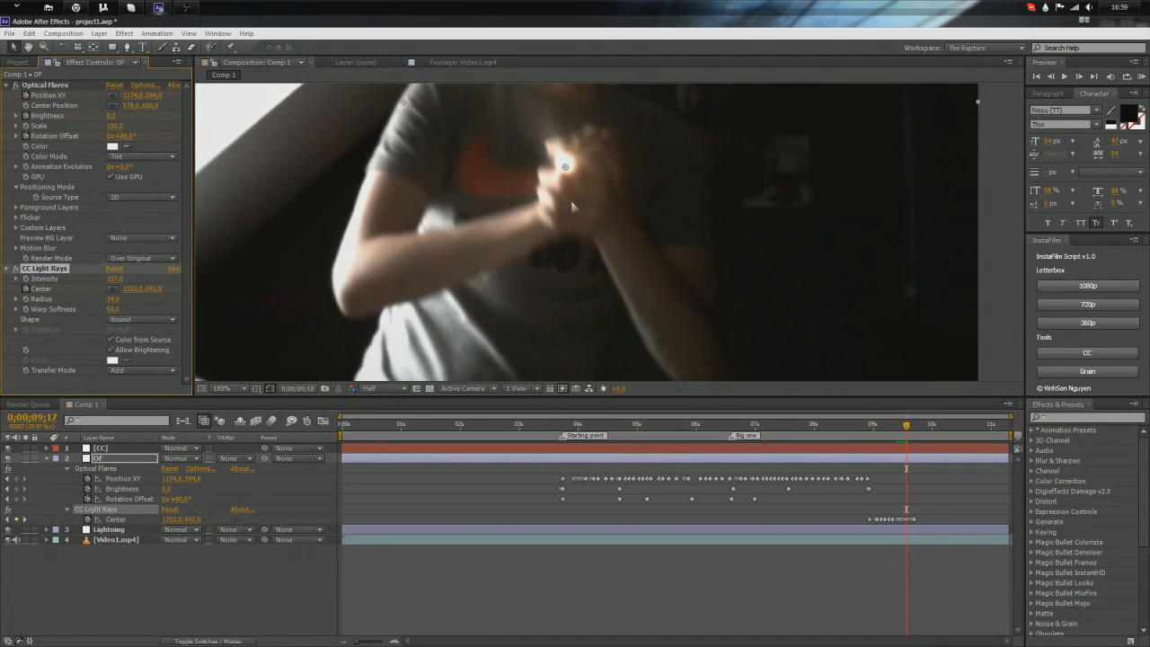
{"action": "left_click_drag", "start_coordinate": [578, 195], "coordinate": [570, 190]}
{"action": "key", "text": "Page_Down"}
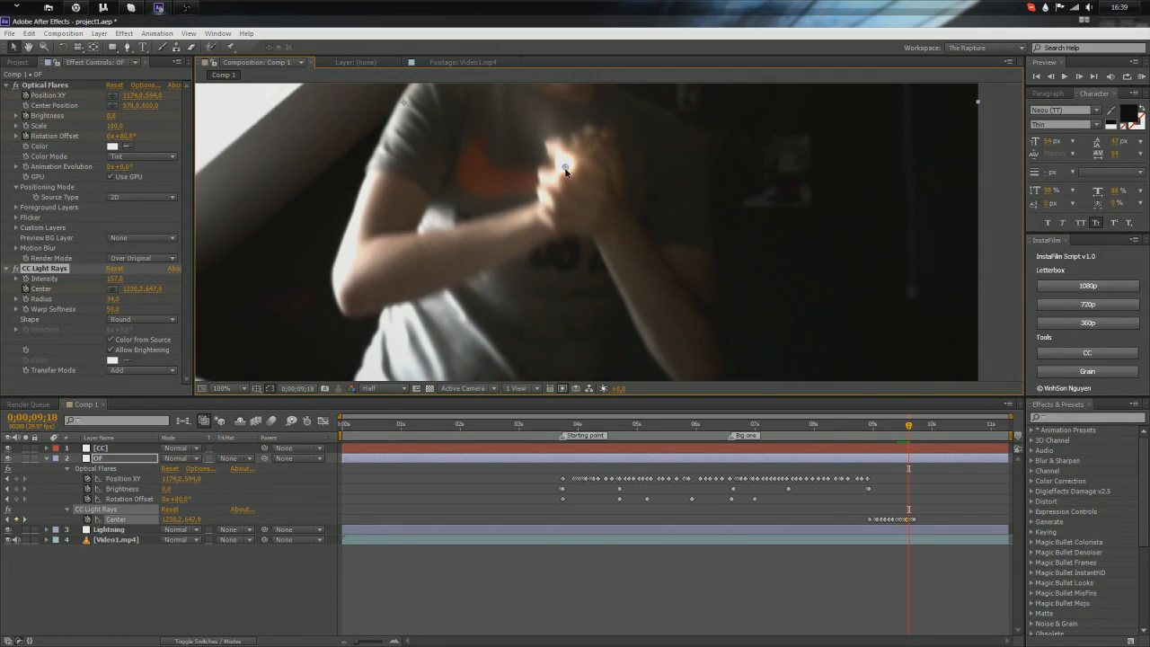
{"action": "key", "text": "Page_Down"}
{"action": "key", "text": "Page_Down"}
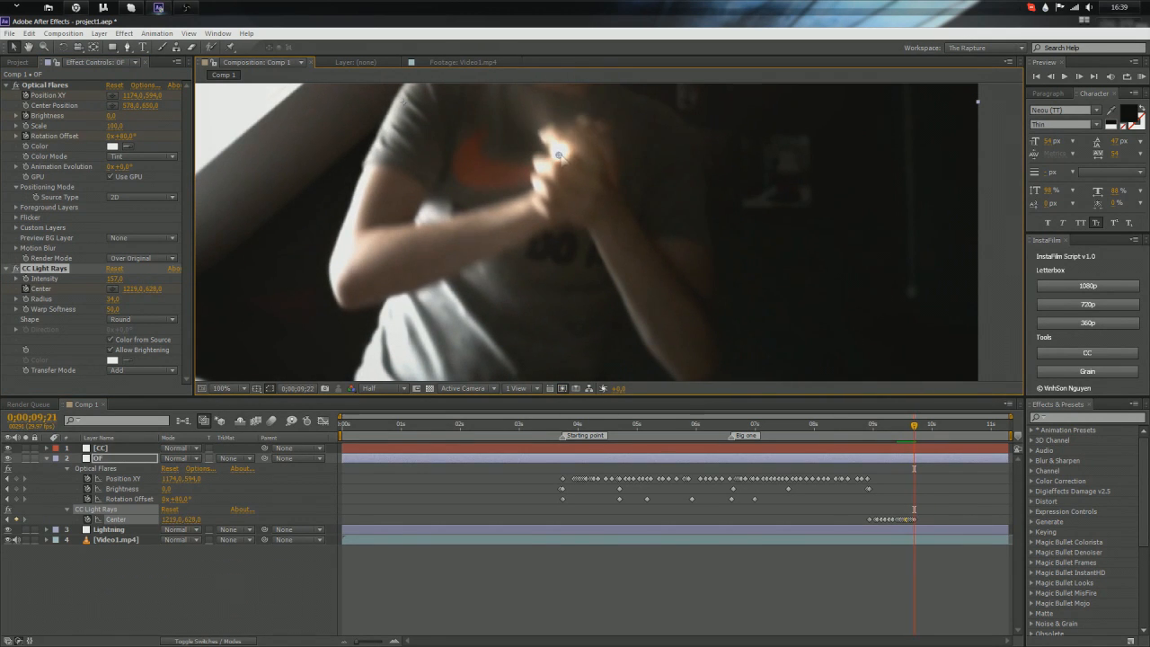
Step: Keyframe the light rays' Center at about 1195, 562 to follow the raised hands, and advance to 0;00;09;26
{"action": "key", "text": "Page_Down"}
{"action": "left_click_drag", "start_coordinate": [559, 159], "coordinate": [545, 117]}
{"action": "key", "text": "Page_Up"}
{"action": "key", "text": "Page_Down"}
{"action": "key", "text": "Page_Down"}
{"action": "key", "text": "Page_Down"}
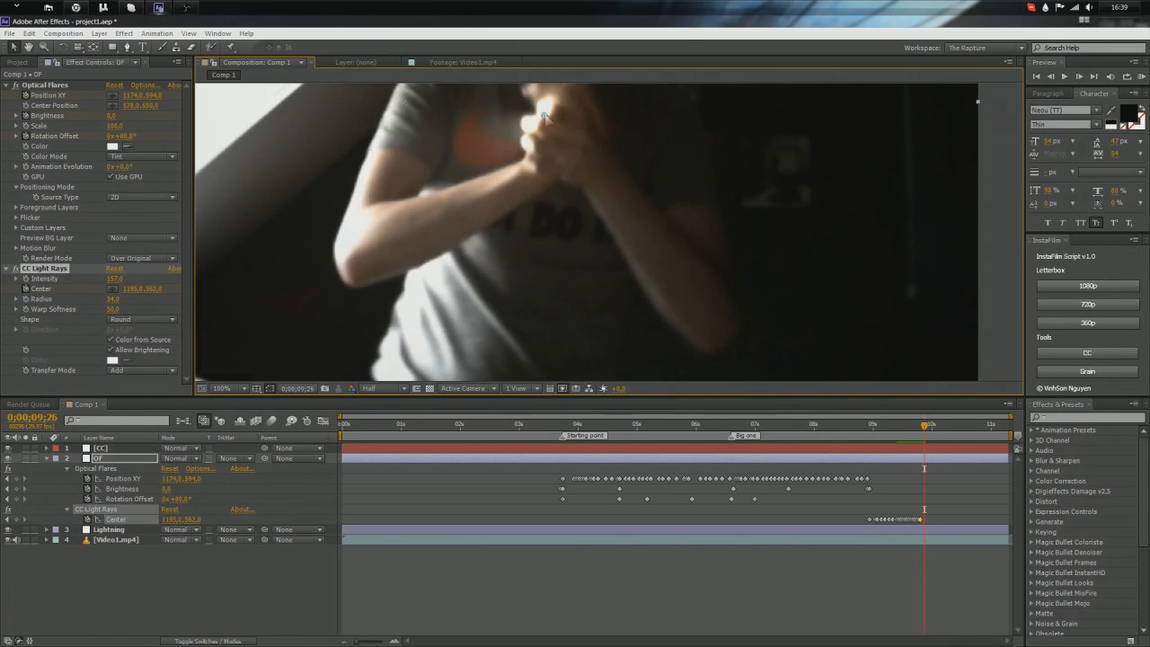
Step: Continue keyframing the light rays' Center on the raised hands up to 0;00;10;02
{"action": "key", "text": "Page_Down"}
{"action": "key", "text": "Page_Down"}
{"action": "key", "text": "Page_Down"}
{"action": "key", "text": "Page_Down"}
{"action": "left_click_drag", "start_coordinate": [542, 114], "coordinate": [540, 107]}
{"action": "key", "text": "Page_Down"}
{"action": "key", "text": "Page_Down"}
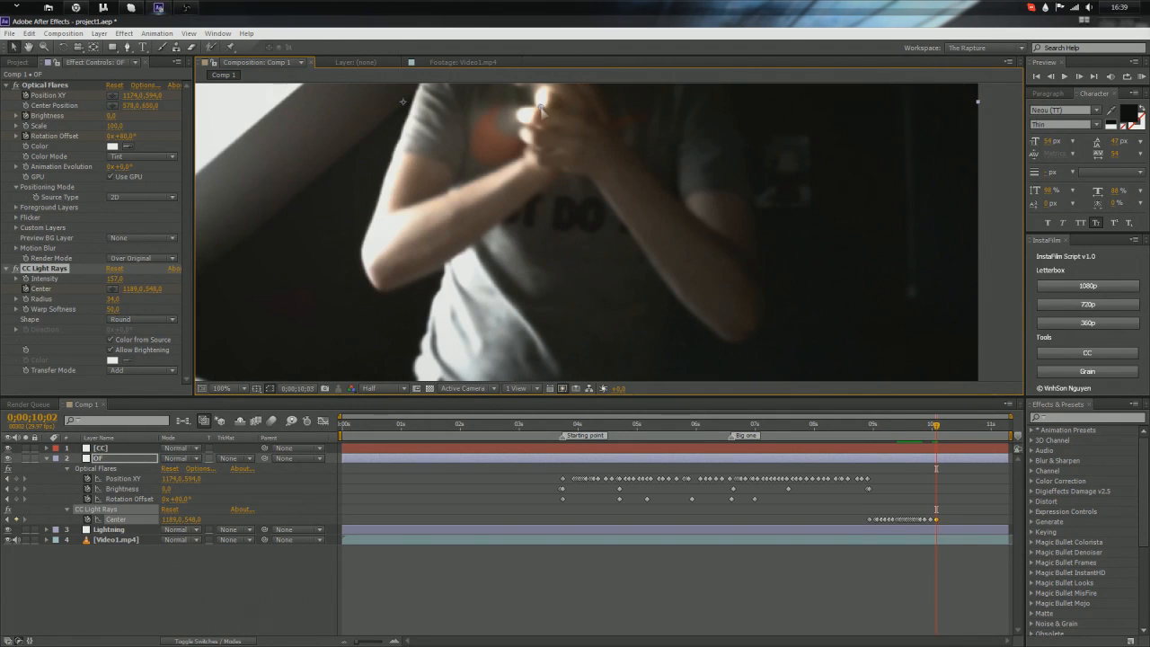
Step: Keyframe the light rays' Center on the hands from 0;00;10;04 to 0;00;10;08, bringing the hands back into view
{"action": "key", "text": "Page_Down"}
{"action": "key", "text": "Page_Down"}
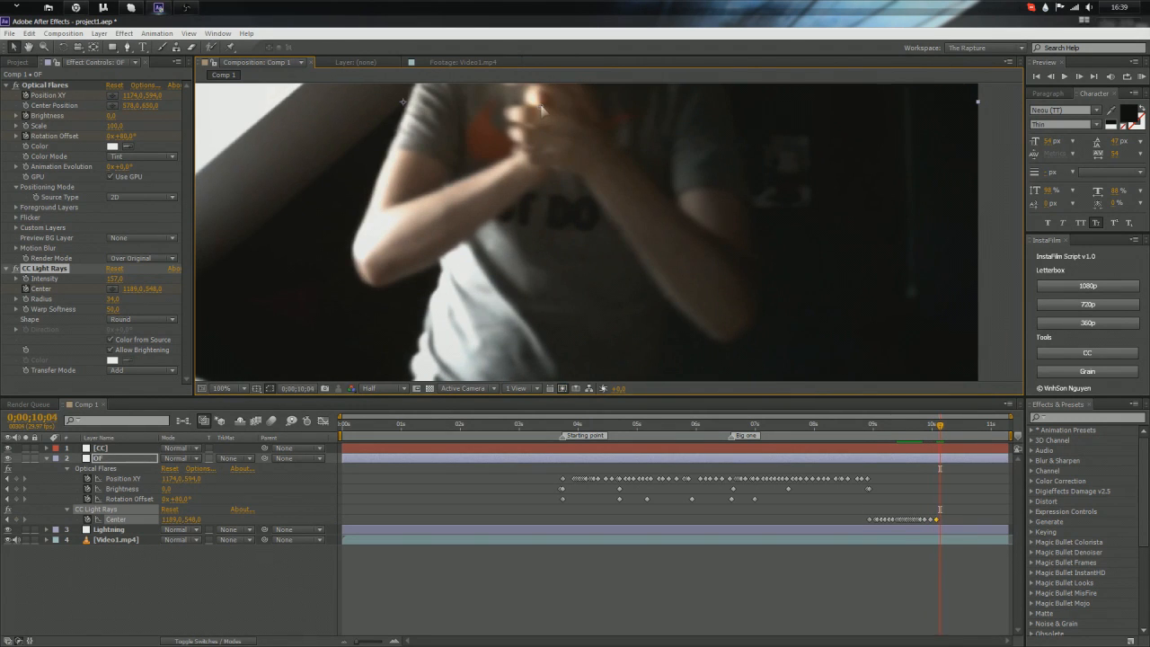
{"action": "key", "text": "Page_Up"}
{"action": "key", "text": "Page_Down"}
{"action": "left_click_drag", "start_coordinate": [541, 109], "coordinate": [539, 210]}
{"action": "key", "text": "Page_Down"}
{"action": "key", "text": "Page_Down"}
{"action": "key", "text": "Page_Down"}
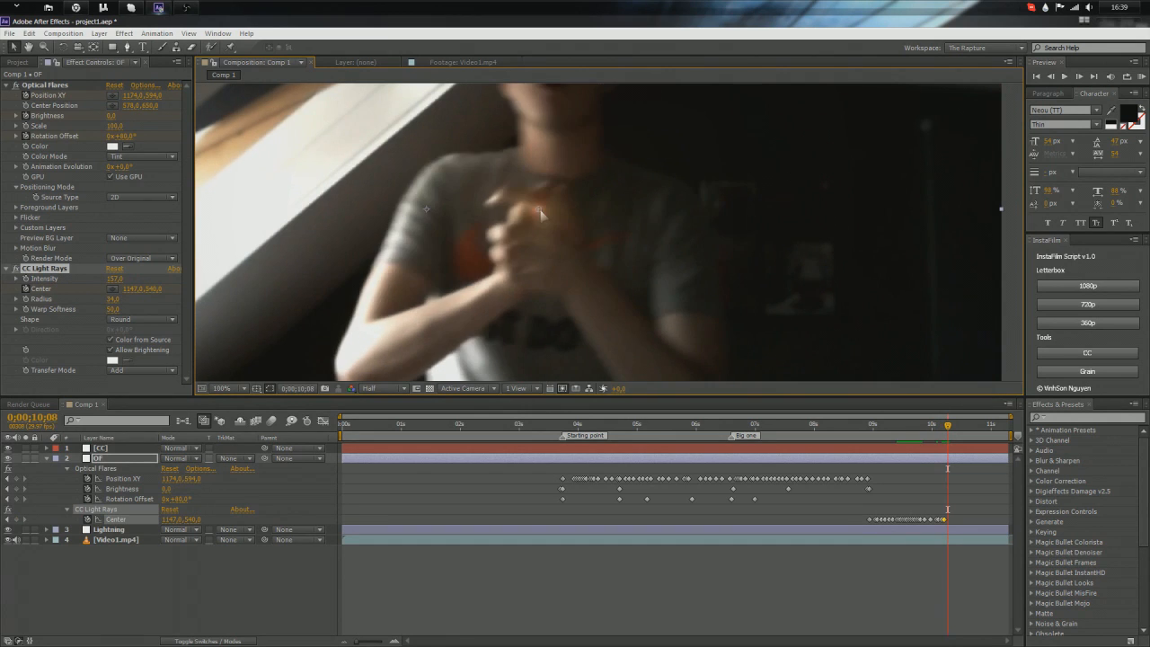
{"action": "mouse_move", "coordinate": [539, 211]}
{"action": "left_mouse_down"}
{"action": "mouse_move", "coordinate": [497, 229]}
{"action": "mouse_move", "coordinate": [530, 230]}
{"action": "mouse_move", "coordinate": [542, 217]}
{"action": "left_mouse_up"}
Step: Track the hands frame by frame with light rays Center keyframes up to 0;00;10;25
{"action": "key", "text": "Page_Down"}
{"action": "key", "text": "Page_Down"}
{"action": "key", "text": "Page_Down"}
{"action": "key", "text": "Page_Down"}
{"action": "key", "text": "Page_Down"}
{"action": "key", "text": "Page_Down"}
{"action": "key", "text": "Page_Down"}
{"action": "key", "text": "Page_Down"}
{"action": "key", "text": "Page_Down"}
{"action": "key", "text": "Page_Down"}
{"action": "key", "text": "Page_Down"}
{"action": "key", "text": "Page_Down"}
{"action": "key", "text": "Page_Down"}
{"action": "key", "text": "Page_Down"}
{"action": "key", "text": "Page_Down"}
{"action": "key", "text": "Page_Down"}
{"action": "key", "text": "Page_Down"}
{"action": "key", "text": "Page_Down"}
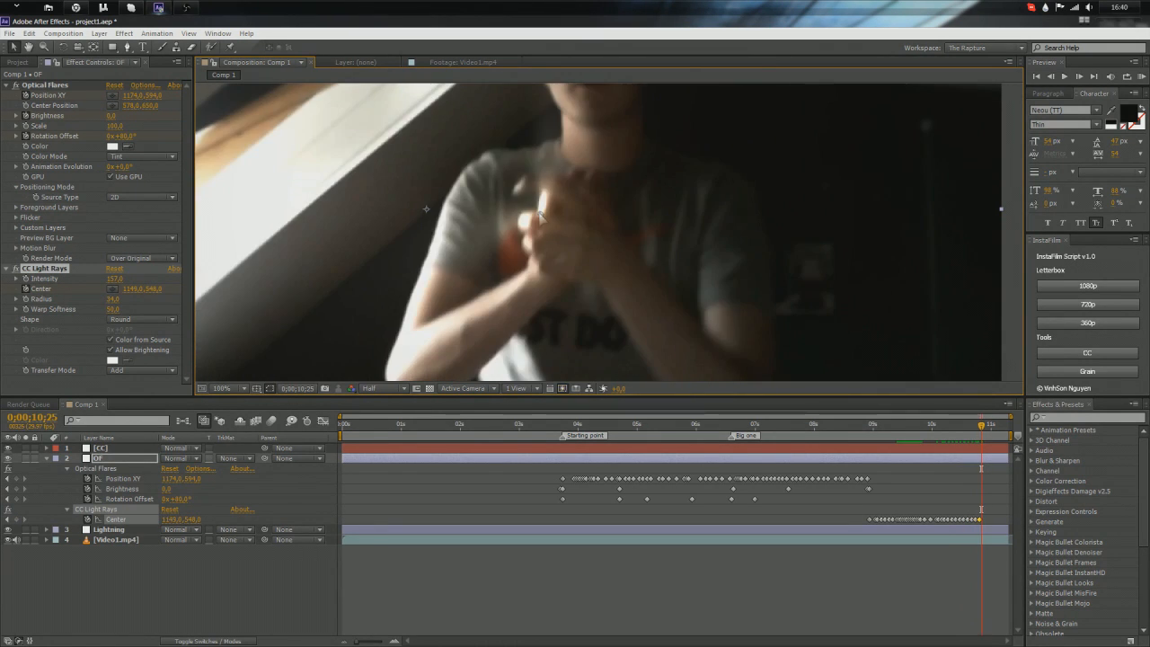
Step: Keyframe the light rays' Center along the sideways hand movement up to 0;00;11;02, ending at about 1057, 542
{"action": "left_click_drag", "start_coordinate": [539, 215], "coordinate": [494, 228]}
{"action": "key", "text": "Page_Down"}
{"action": "key", "text": "Page_Down"}
{"action": "key", "text": "Page_Down"}
{"action": "key", "text": "Page_Up"}
{"action": "key", "text": "Page_Up"}
{"action": "key", "text": "Page_Down"}
{"action": "key", "text": "Page_Down"}
{"action": "key", "text": "Page_Down"}
{"action": "key", "text": "Page_Down"}
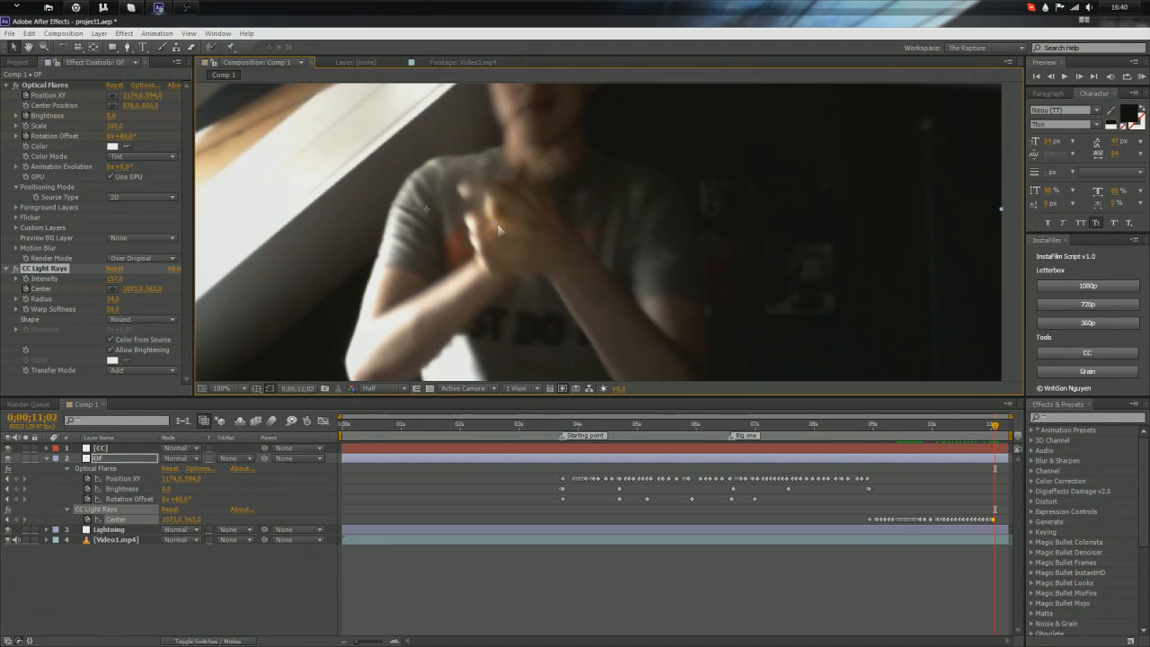
{"action": "left_click_drag", "start_coordinate": [492, 220], "coordinate": [485, 210]}
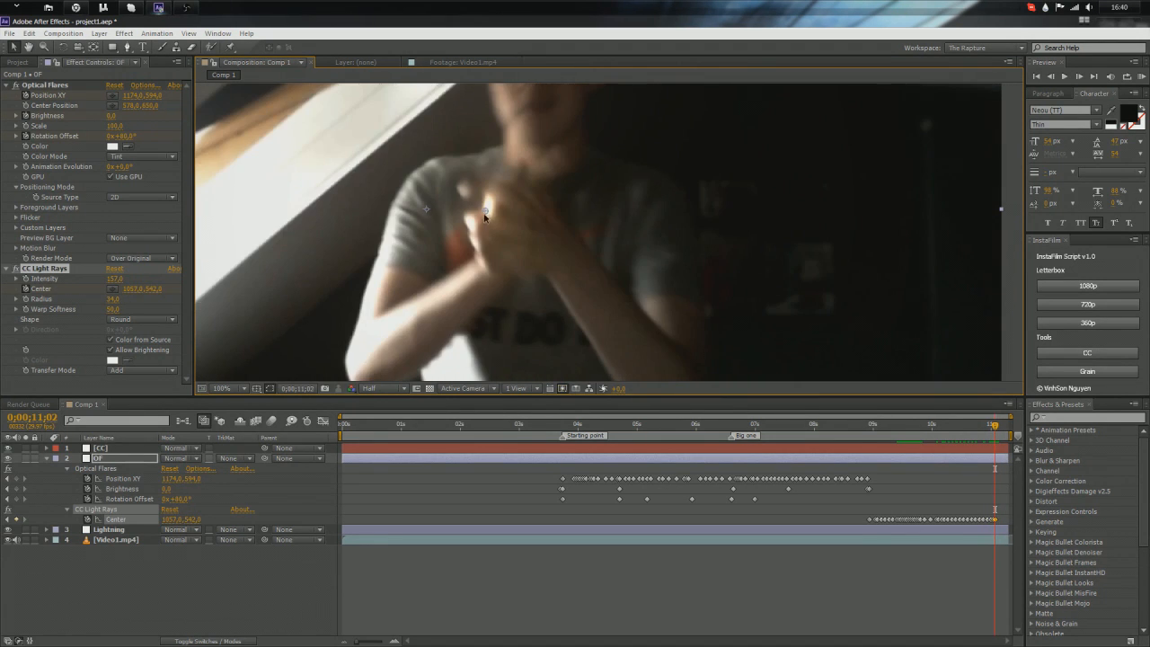
Step: Finish the Center keyframes at about 1054, 513 at 0;00;11;04 and 1073, 528 at 0;00;11;08
{"action": "key", "text": "Page_Down"}
{"action": "key", "text": "Page_Down"}
{"action": "left_click_drag", "start_coordinate": [485, 215], "coordinate": [484, 200]}
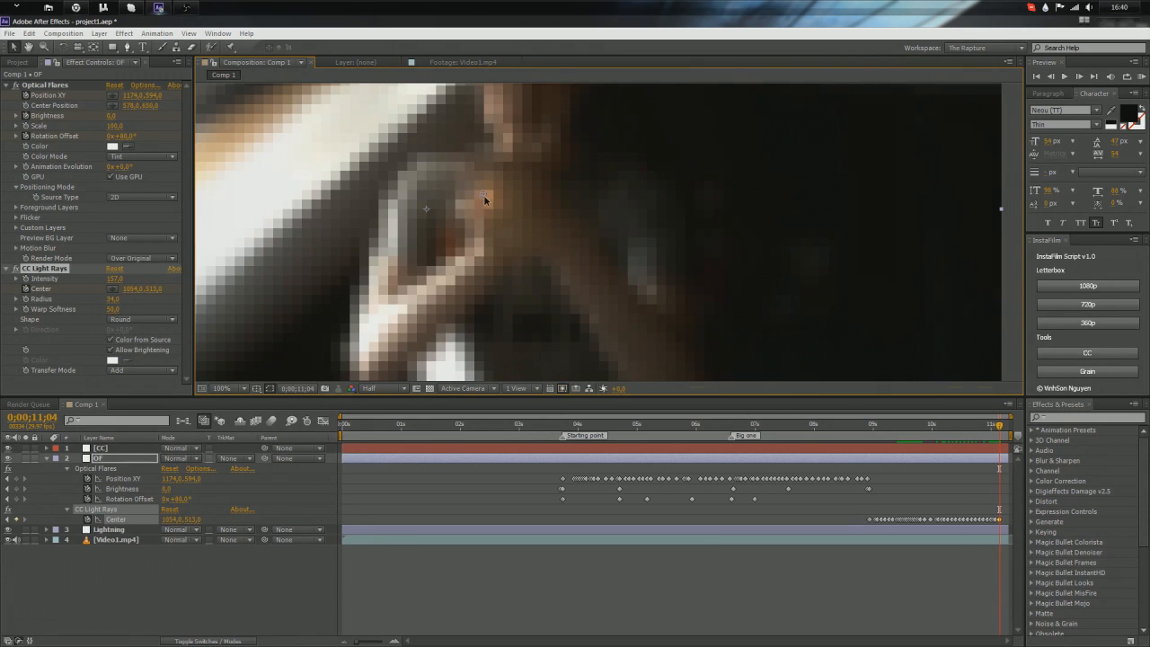
{"action": "key", "text": "Page_Down"}
{"action": "key", "text": "Page_Down"}
{"action": "key", "text": "Page_Down"}
{"action": "key", "text": "Page_Down"}
{"action": "left_click_drag", "start_coordinate": [485, 195], "coordinate": [496, 205]}
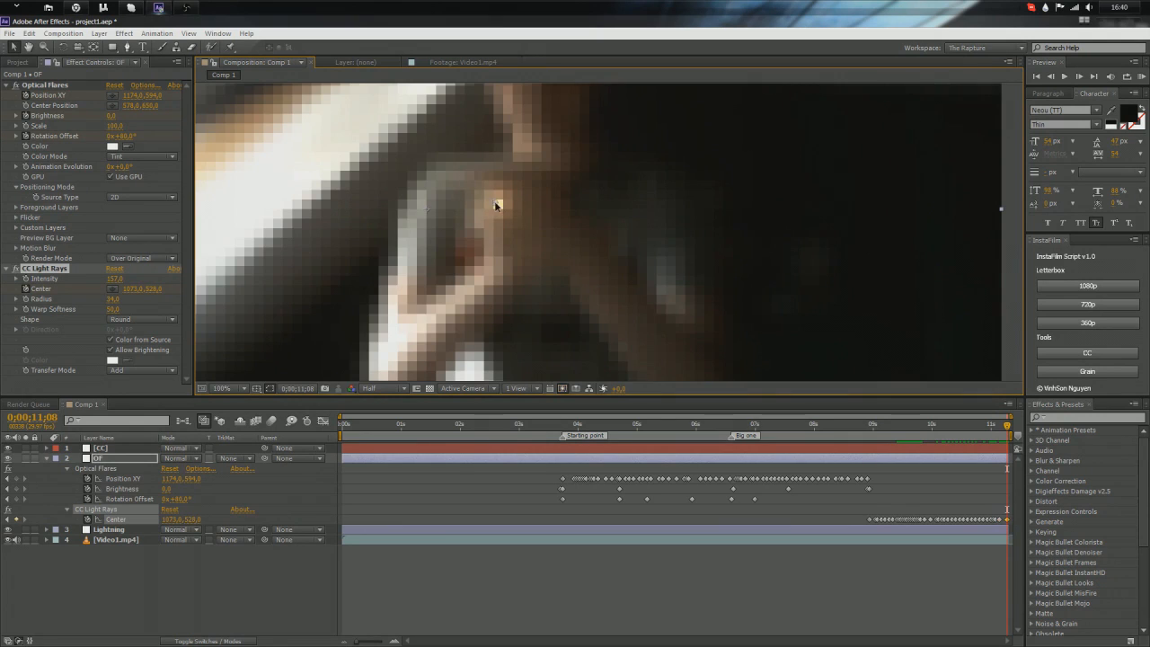
Step: Preview the light rays' movement on the hands from 0;00;08;25
{"action": "scroll", "coordinate": [496, 205], "scroll_direction": "down", "scroll_amount": 2}
{"action": "key", "text": "Page_Down"}
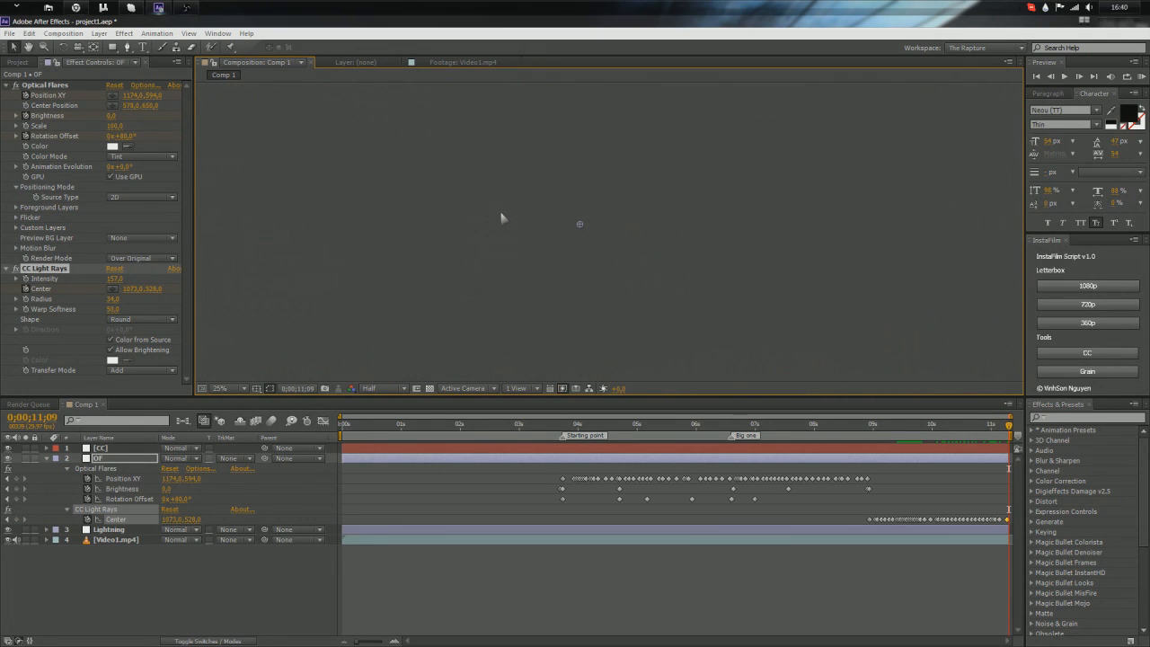
{"action": "left_click_drag", "start_coordinate": [1009, 426], "coordinate": [862, 437]}
{"action": "scroll", "coordinate": [647, 306], "scroll_direction": "up", "scroll_amount": 1}
{"action": "key", "text": "KP_0"}
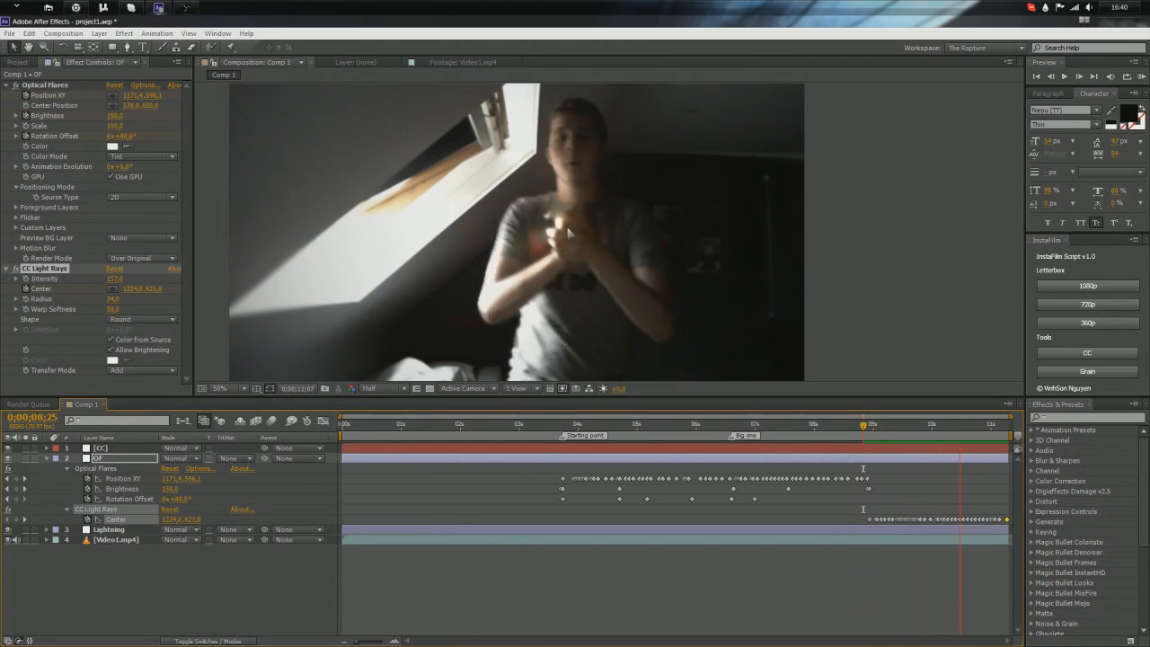
{"action": "key", "text": "space"}
Step: Correct the light rays' Center on the hands around 0;00;09;02 and copy that keyframe to 0;00;09;03, at 1259, 628
{"action": "left_click_drag", "start_coordinate": [867, 428], "coordinate": [883, 438]}
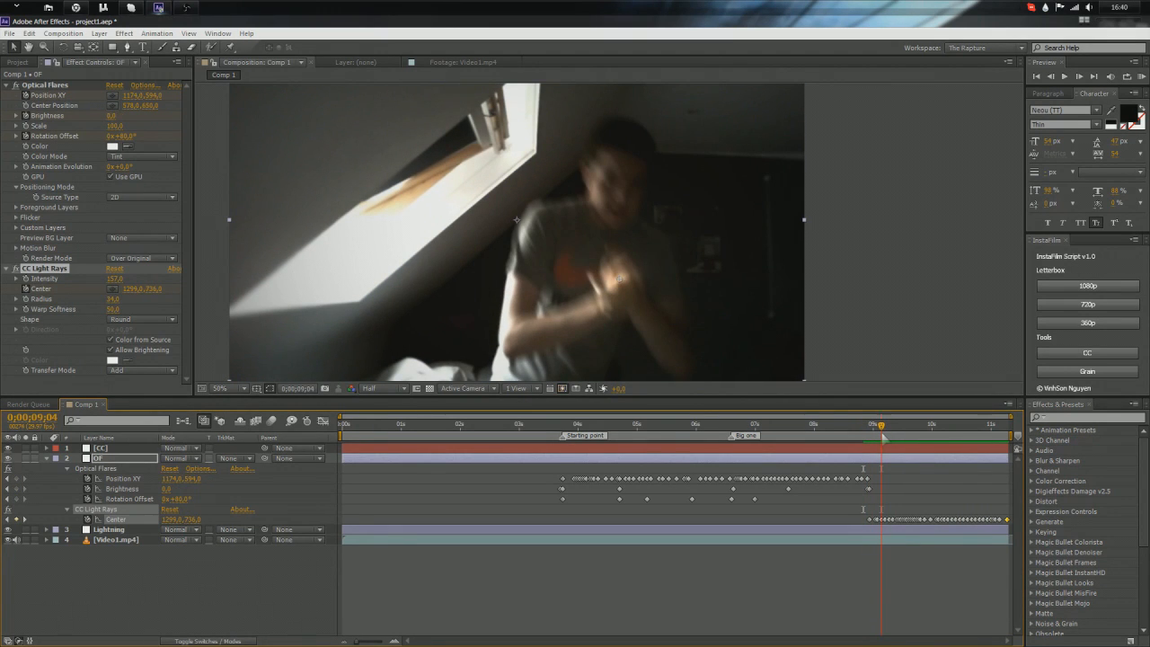
{"action": "key", "text": "Page_Down"}
{"action": "left_click_drag", "start_coordinate": [623, 287], "coordinate": [607, 253]}
{"action": "key", "text": "Page_Up"}
{"action": "key", "text": "Page_Up"}
{"action": "key", "text": "Page_Up"}
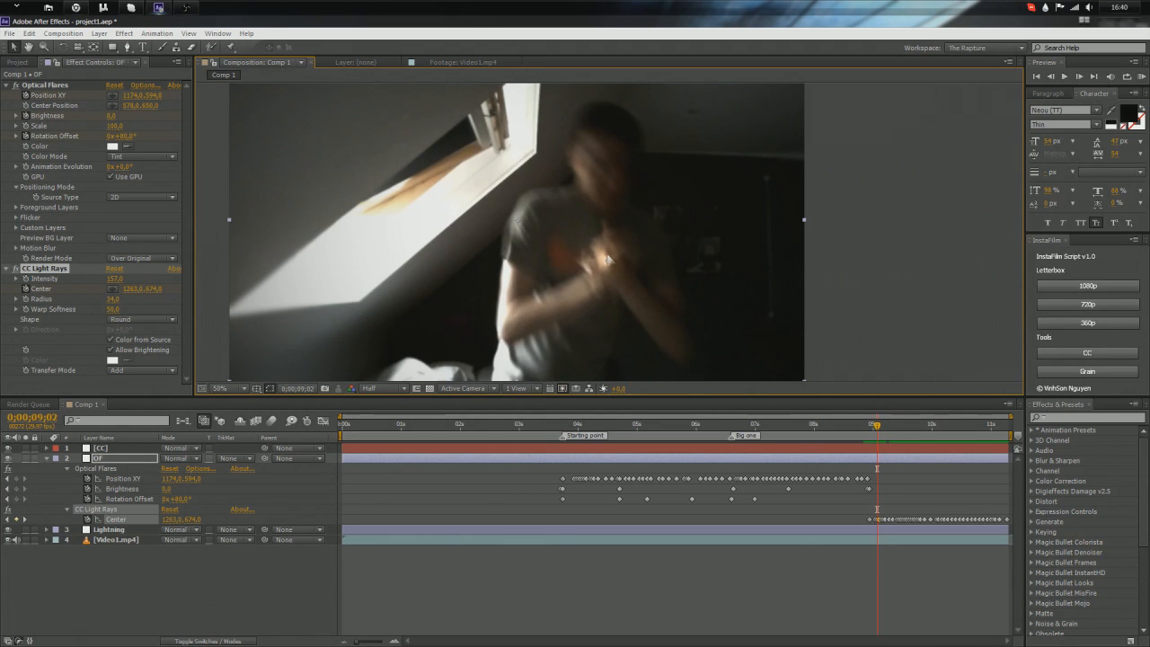
{"action": "key", "text": "Page_Down"}
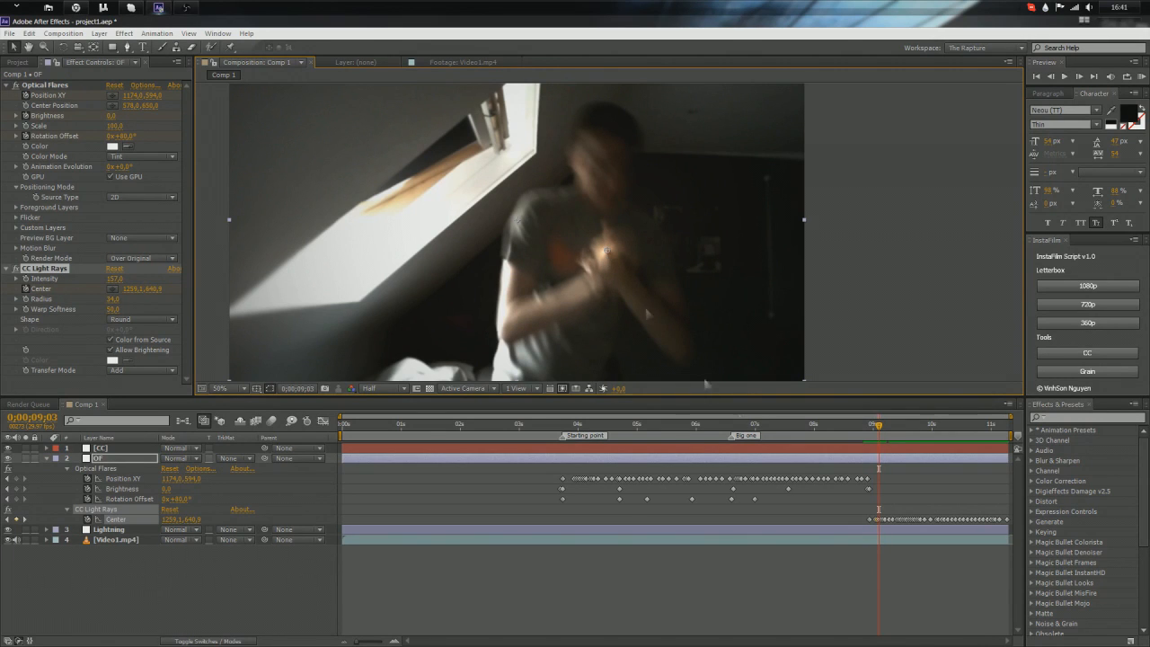
{"action": "scroll", "coordinate": [872, 521], "scroll_direction": "up", "scroll_amount": 4}
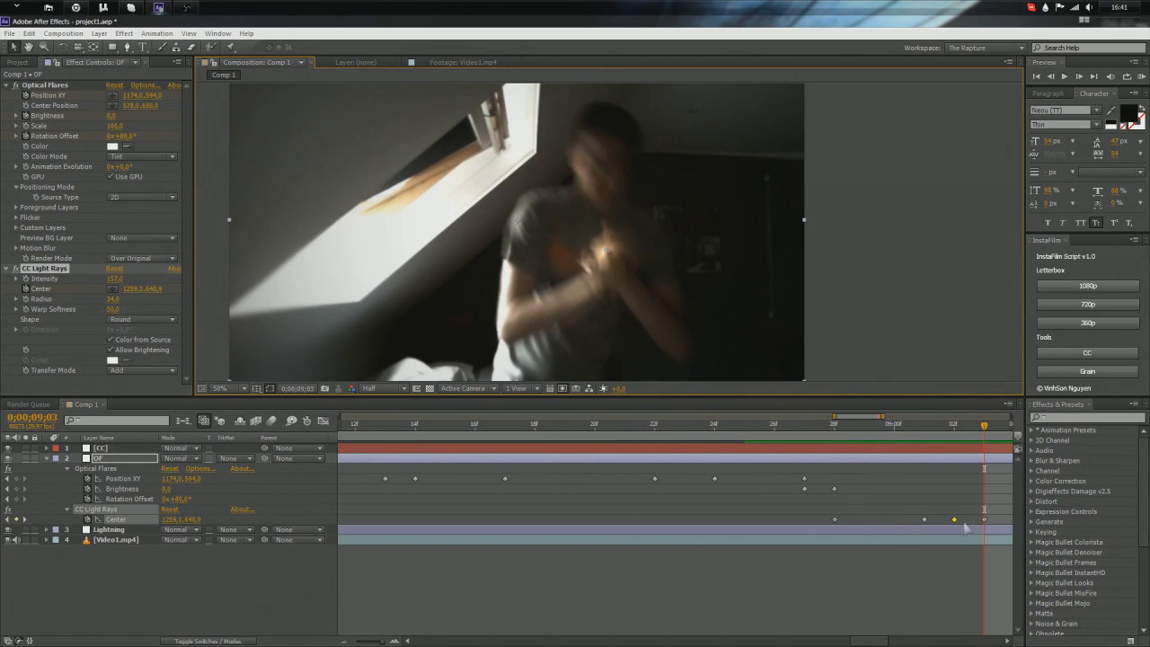
{"action": "left_click", "coordinate": [955, 520]}
{"action": "key", "text": "ctrl+c"}
{"action": "key", "text": "ctrl+v"}
Step: Check the light rays' Center keyframes against the hands from 0;00;09;04 to 0;00;09;08
{"action": "left_click_drag", "start_coordinate": [865, 642], "coordinate": [885, 643]}
{"action": "left_click", "coordinate": [751, 428]}
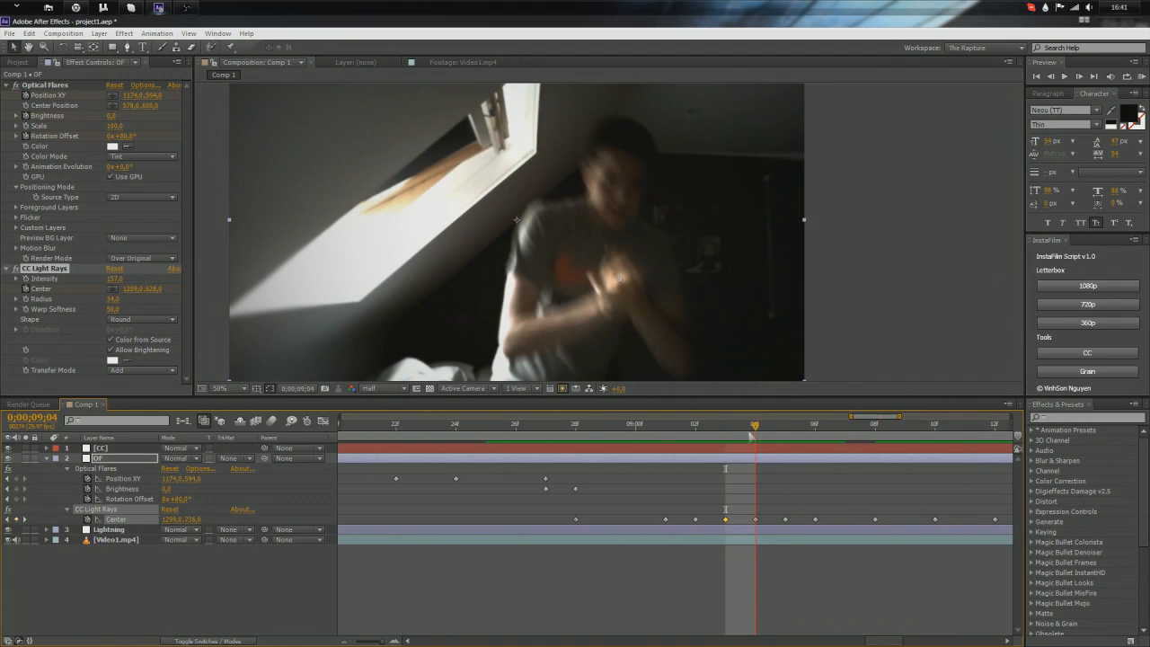
{"action": "left_click_drag", "start_coordinate": [753, 435], "coordinate": [778, 446]}
{"action": "key", "text": "Page_Up"}
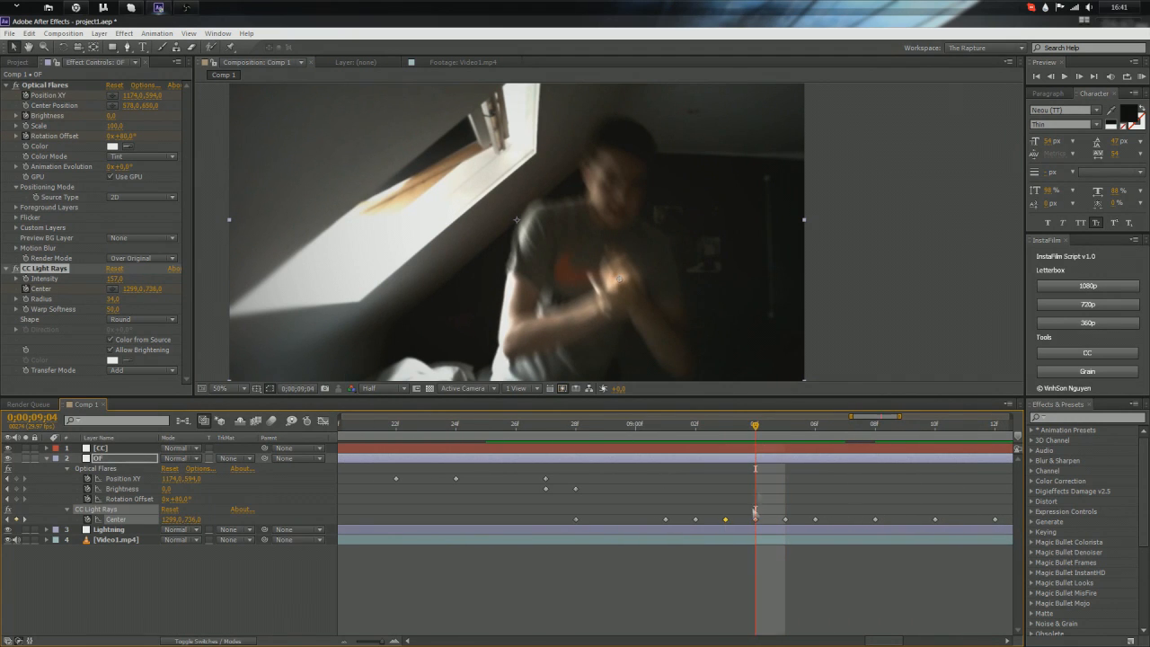
{"action": "left_click_drag", "start_coordinate": [757, 428], "coordinate": [781, 447]}
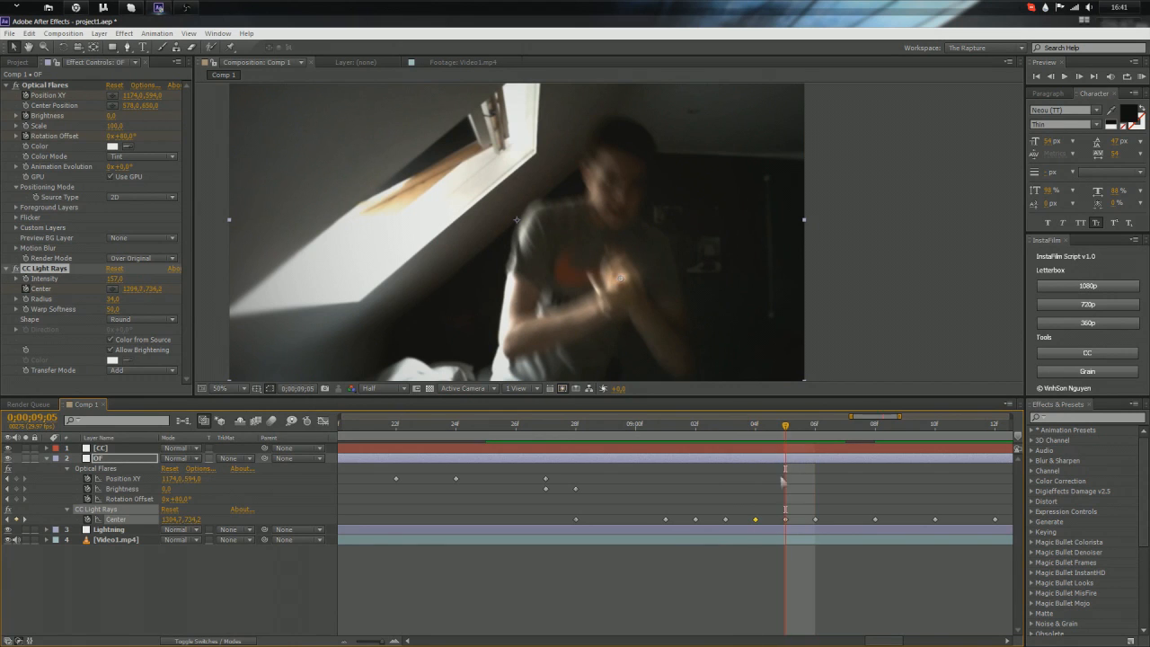
{"action": "left_click_drag", "start_coordinate": [886, 641], "coordinate": [896, 639]}
{"action": "mouse_move", "coordinate": [611, 428]}
{"action": "left_mouse_down"}
{"action": "mouse_move", "coordinate": [698, 447]}
{"action": "mouse_move", "coordinate": [669, 446]}
{"action": "left_mouse_up"}
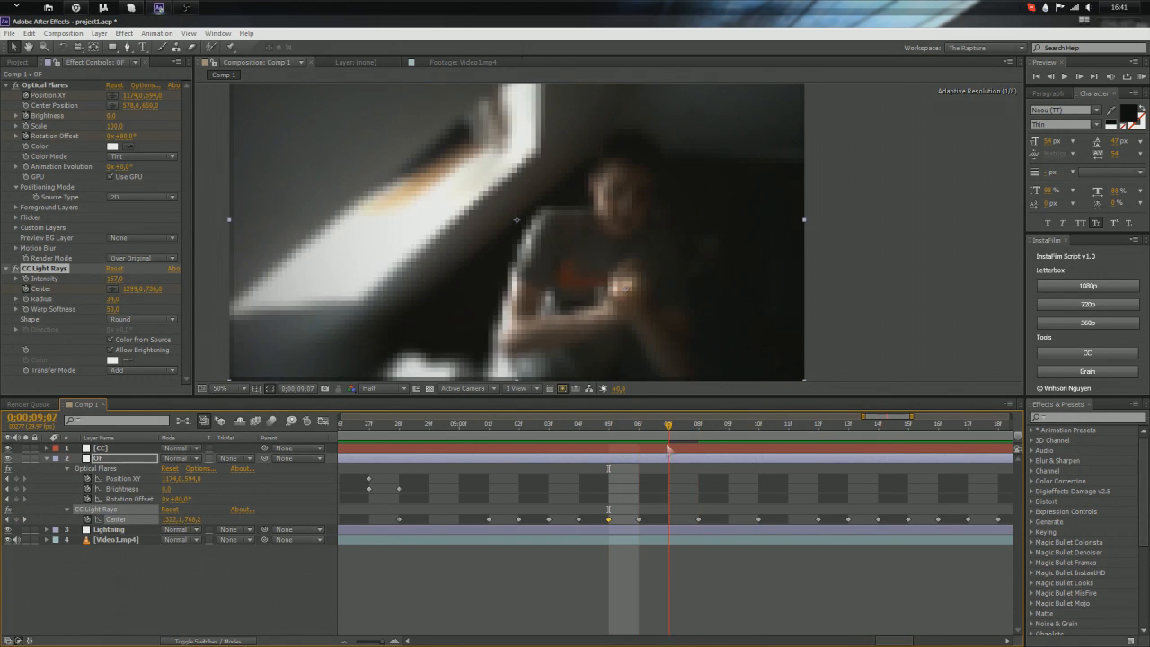
{"action": "key", "text": "Page_Down"}
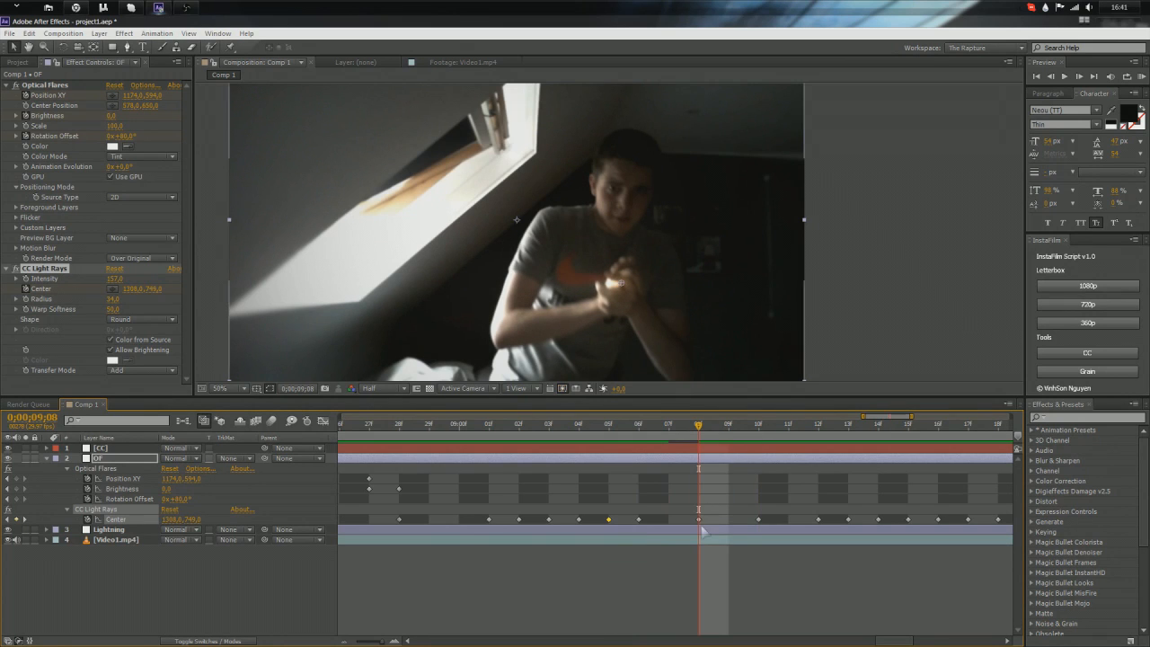
Step: Delete the light rays' Center keyframe at 0;00;09;10 along with the one pasted at 0;00;09;11
{"action": "left_click_drag", "start_coordinate": [698, 426], "coordinate": [788, 456]}
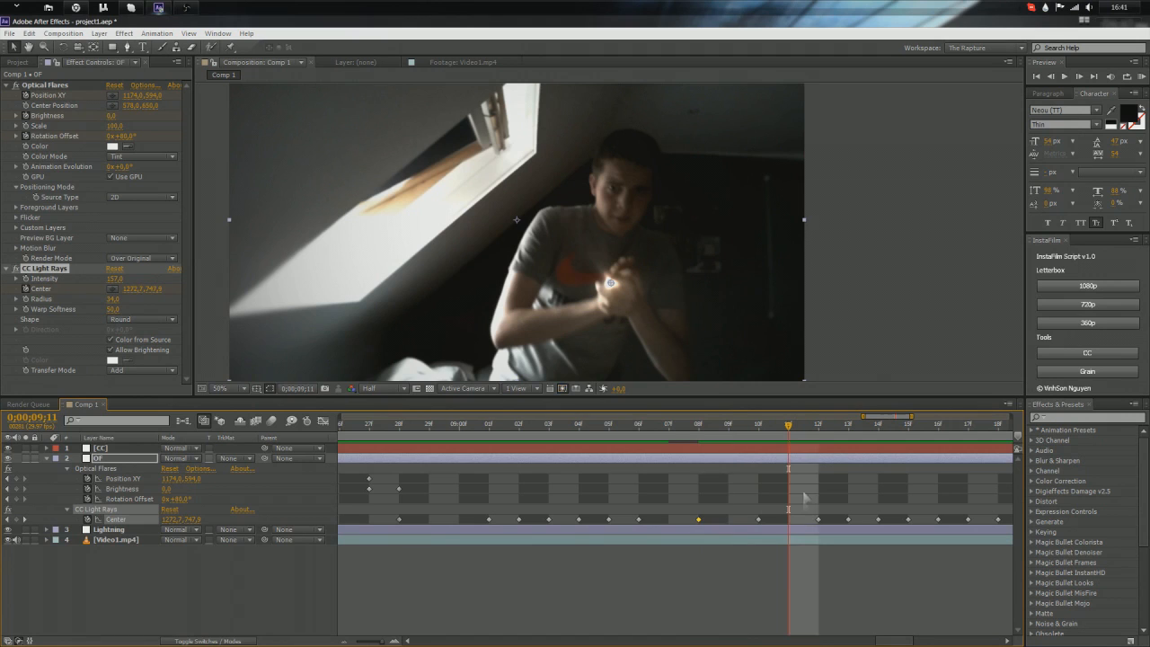
{"action": "key", "text": "ctrl+v"}
{"action": "left_click", "coordinate": [757, 522]}
{"action": "left_click", "coordinate": [758, 519]}
{"action": "key", "text": "Delete"}
{"action": "left_click_drag", "start_coordinate": [789, 429], "coordinate": [815, 438]}
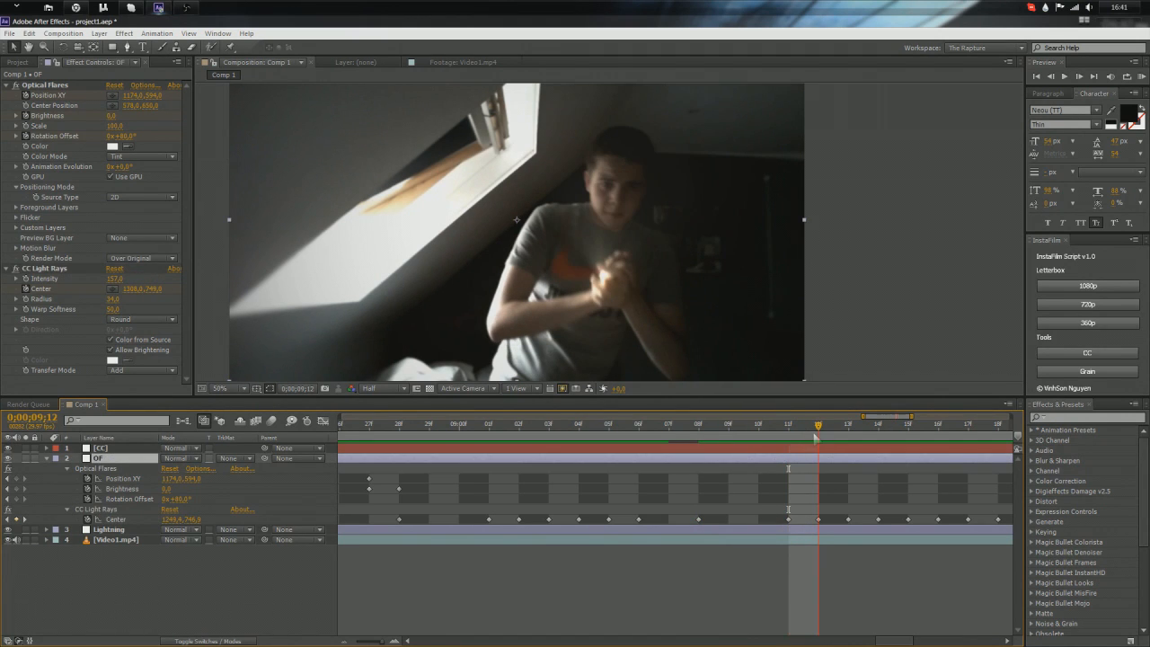
{"action": "left_click", "coordinate": [789, 520]}
{"action": "key", "text": "Delete"}
Step: Preview the corrected light rays from 0;00;08;23, including the moment the energy ball disappears
{"action": "left_click_drag", "start_coordinate": [820, 432], "coordinate": [727, 446]}
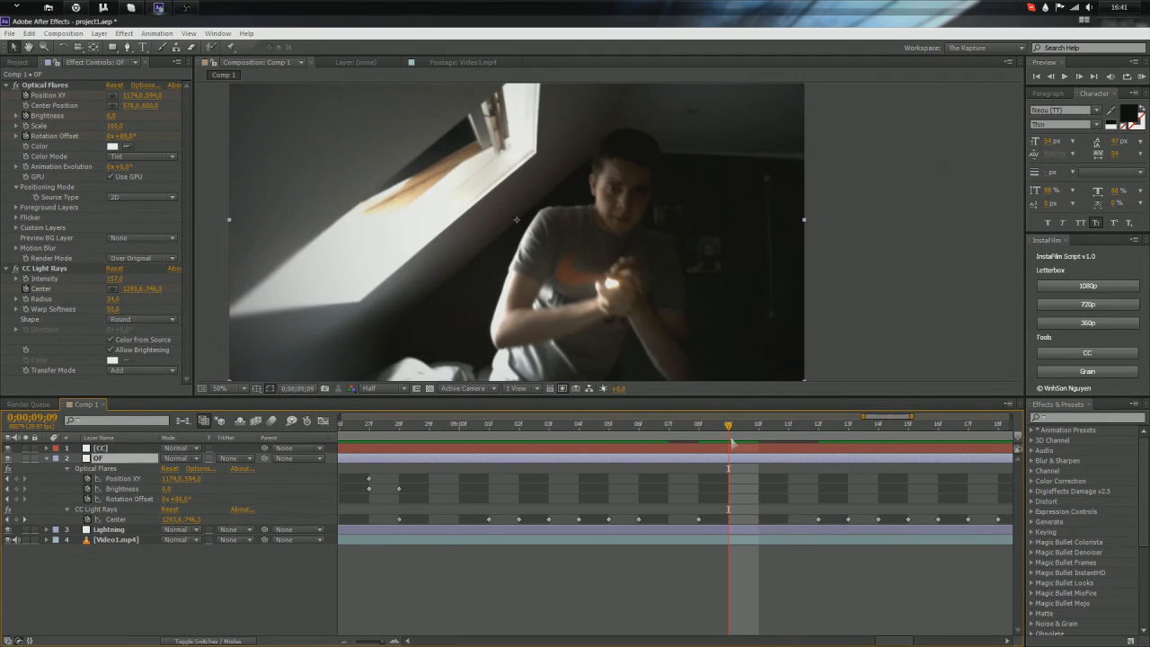
{"action": "mouse_move", "coordinate": [741, 439]}
{"action": "left_mouse_down"}
{"action": "mouse_move", "coordinate": [810, 455]}
{"action": "mouse_move", "coordinate": [762, 446]}
{"action": "mouse_move", "coordinate": [532, 477]}
{"action": "left_mouse_up"}
{"action": "key", "text": "comma"}
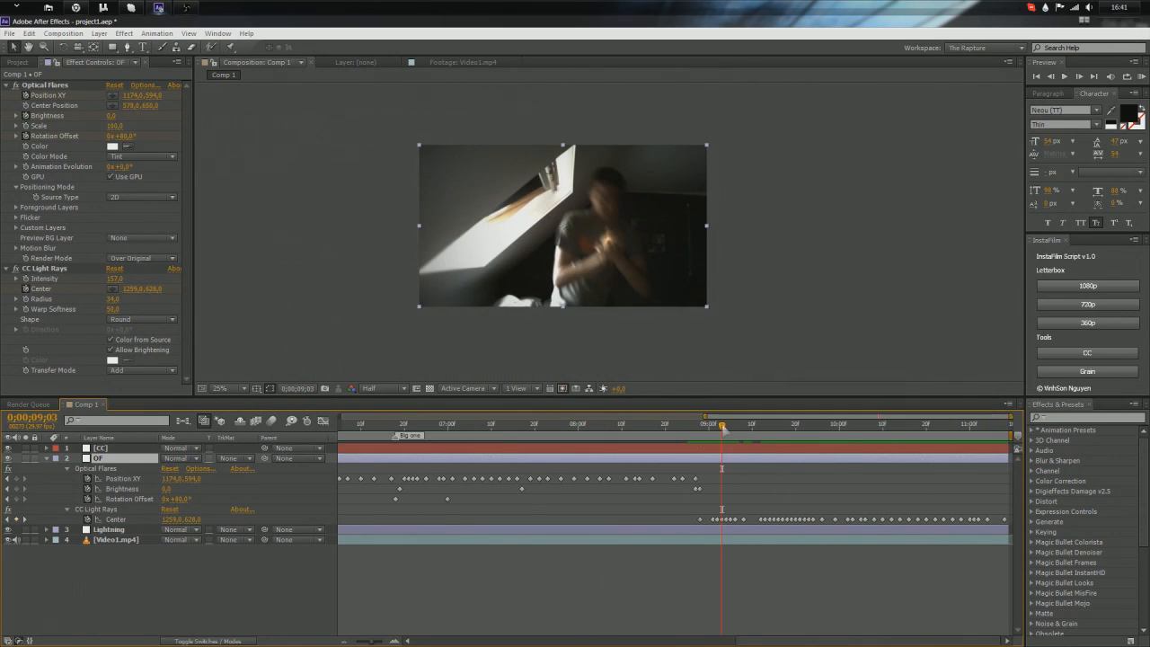
{"action": "left_click_drag", "start_coordinate": [718, 427], "coordinate": [680, 430]}
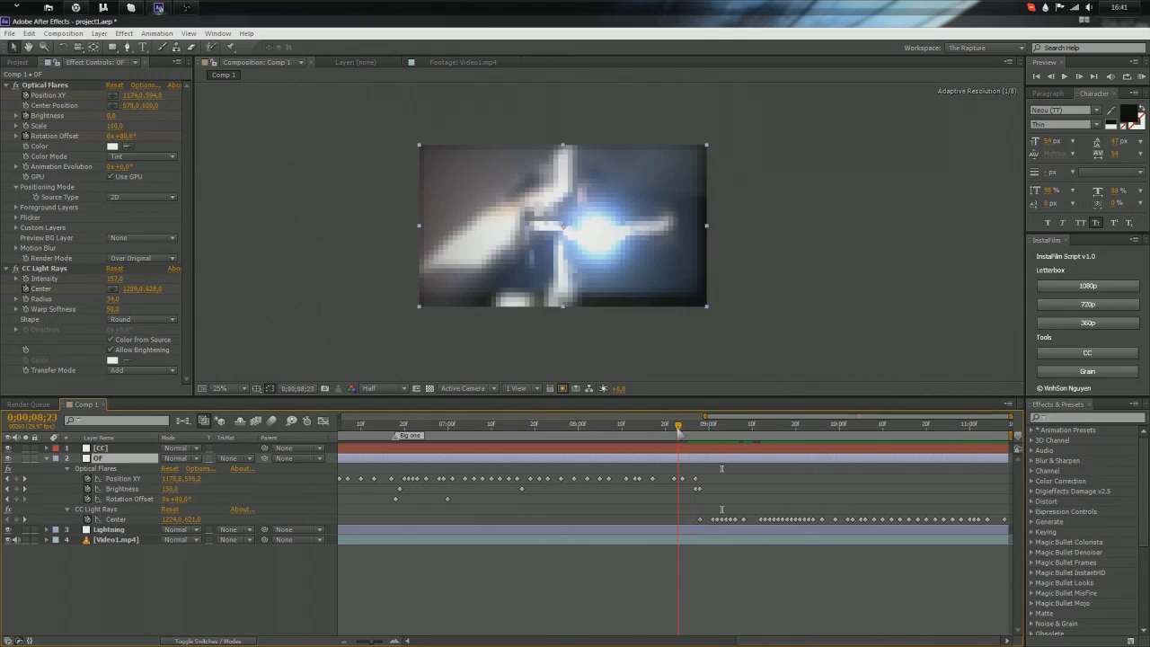
{"action": "key", "text": "space"}
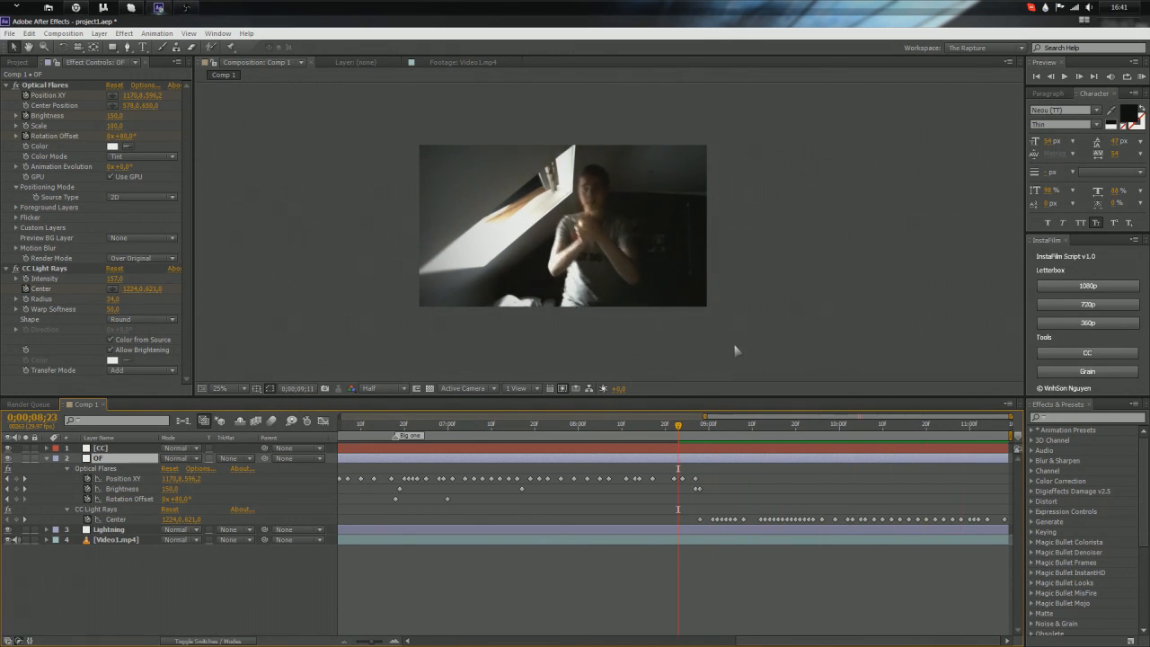
{"action": "key", "text": "space"}
Step: Set the Optical Flares Brightness keyframe at 0;00;08;27 to 125
{"action": "left_click_drag", "start_coordinate": [682, 441], "coordinate": [696, 443]}
{"action": "left_click", "coordinate": [696, 489]}
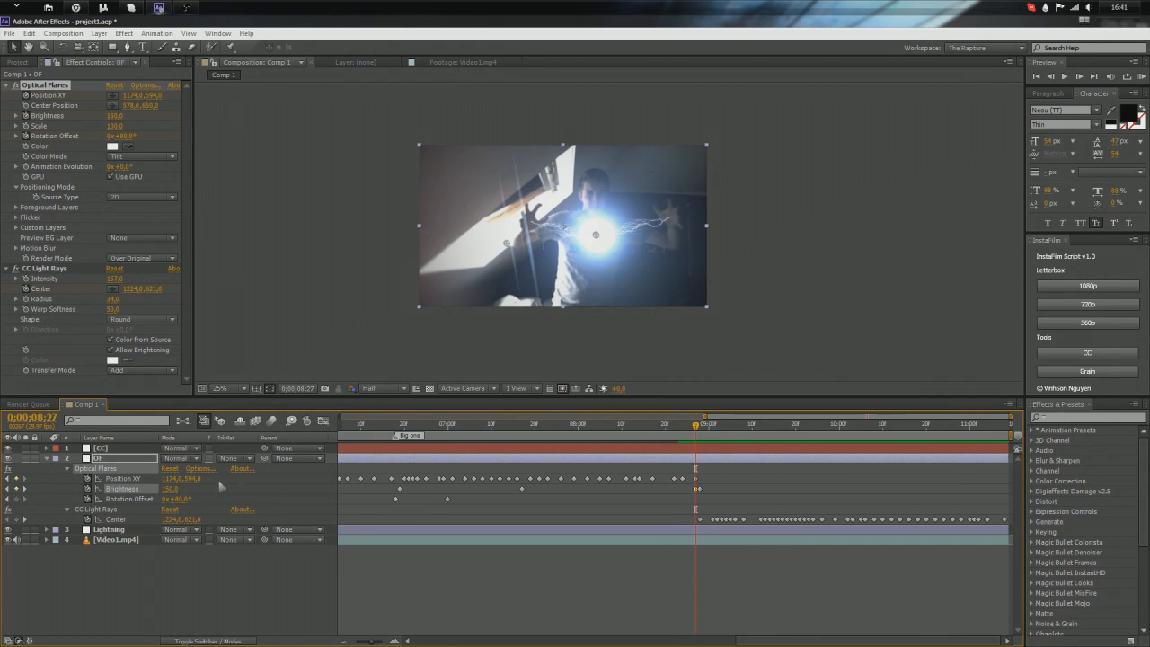
{"action": "left_click", "coordinate": [170, 489]}
{"action": "type", "text": "130"}
{"action": "key", "text": "Return"}
{"action": "key", "text": "period"}
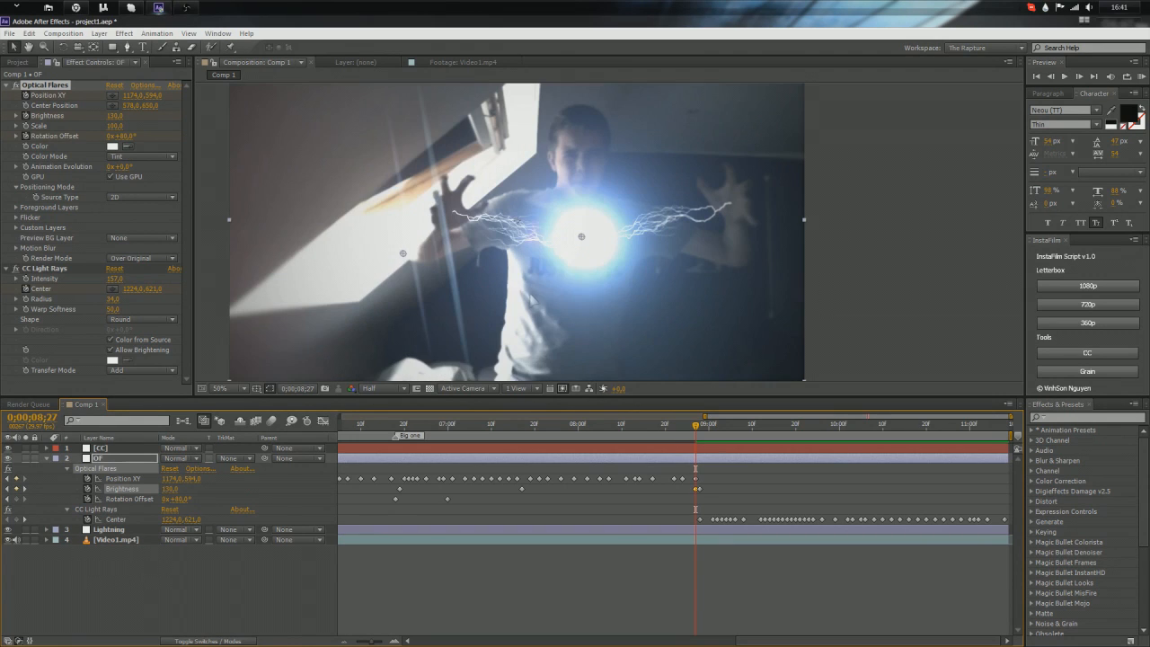
{"action": "left_click", "coordinate": [170, 488]}
{"action": "type", "text": "125"}
{"action": "key", "text": "Return"}
Step: Add an Optical Flares Brightness keyframe of 105 at 0;00;07;00
{"action": "left_click_drag", "start_coordinate": [507, 431], "coordinate": [444, 443]}
{"action": "left_click", "coordinate": [446, 448]}
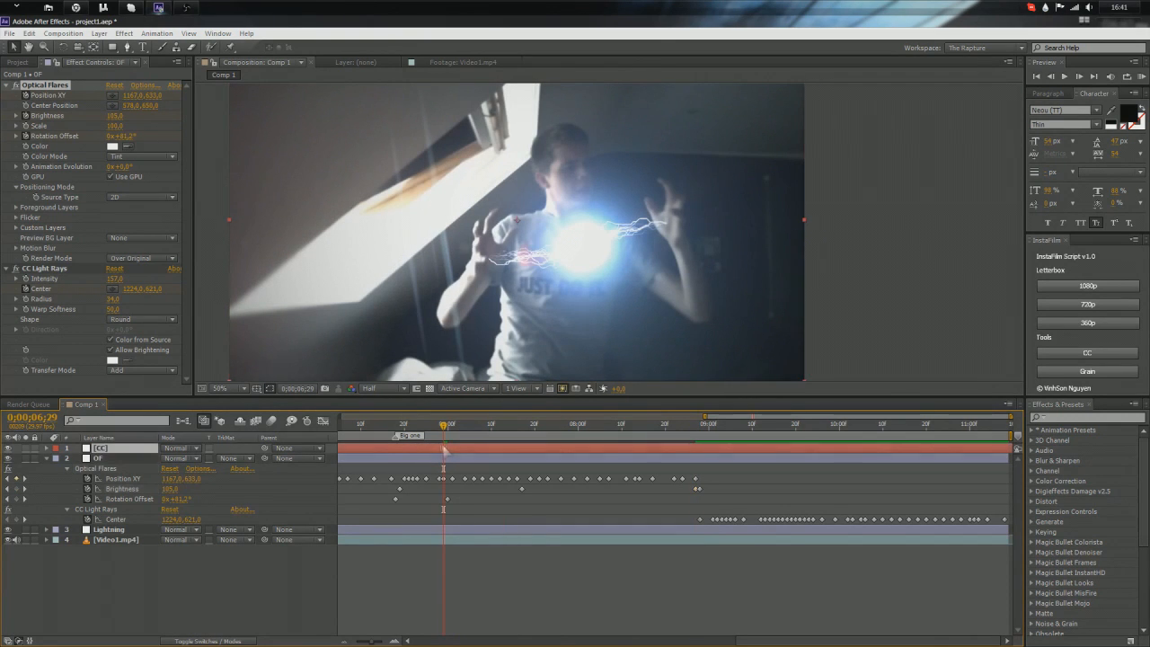
{"action": "key", "text": "Page_Down"}
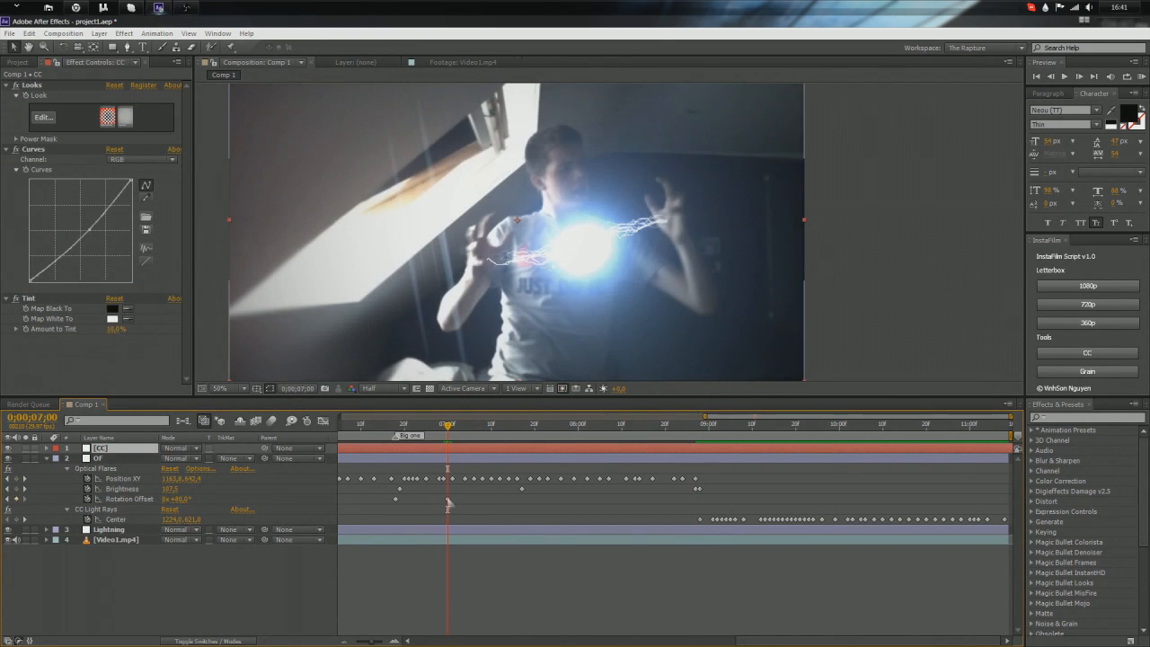
{"action": "left_click", "coordinate": [447, 501]}
{"action": "left_click", "coordinate": [168, 489]}
{"action": "type", "text": "105"}
{"action": "key", "text": "Return"}
Step: Review the energy ball's brightness at several times between 0;00;08;27 and 0;00;06;01
{"action": "left_click", "coordinate": [696, 424]}
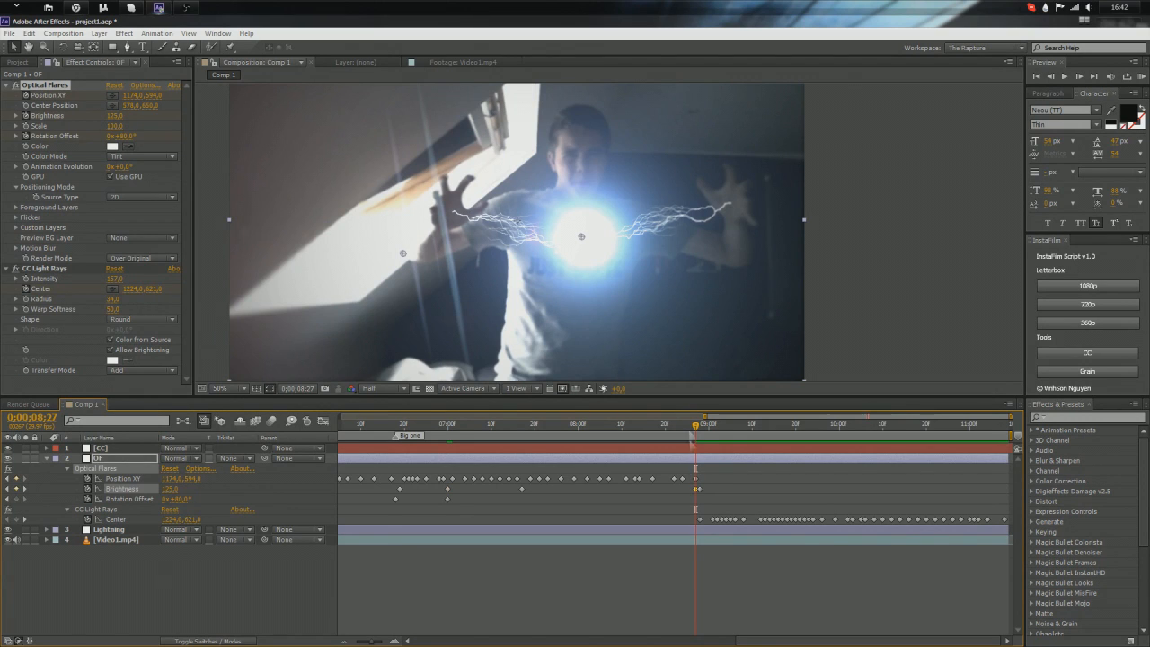
{"action": "scroll", "coordinate": [605, 315], "scroll_direction": "down", "scroll_amount": 1}
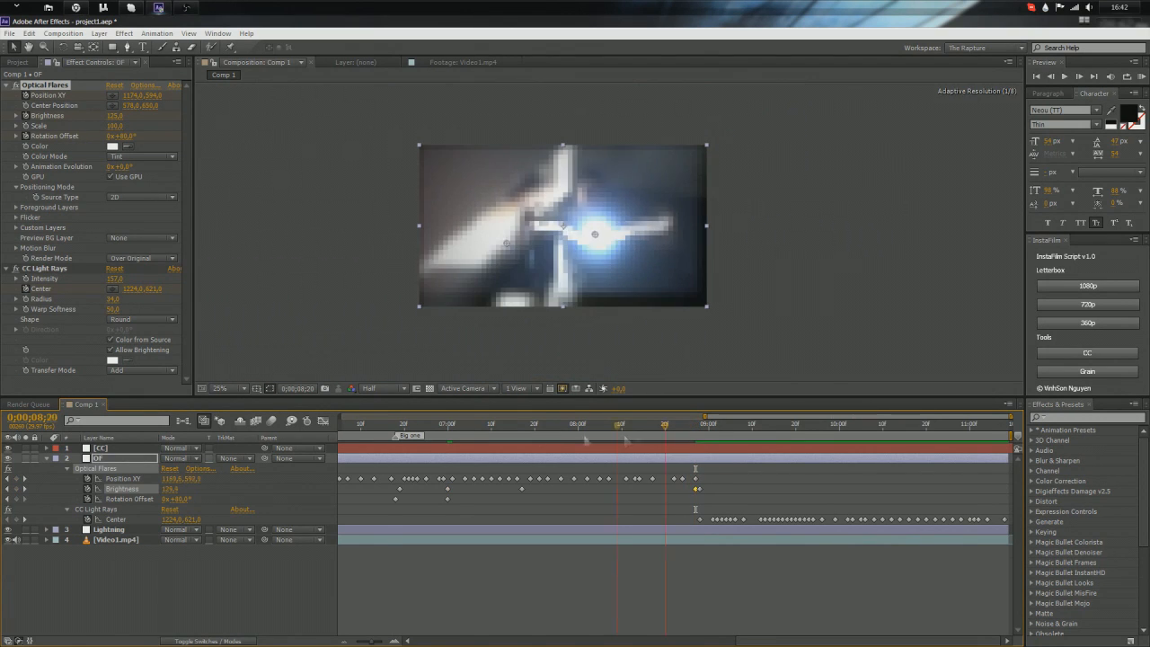
{"action": "left_click", "coordinate": [439, 424]}
{"action": "scroll", "coordinate": [608, 219], "scroll_direction": "up", "scroll_amount": 1}
{"action": "scroll", "coordinate": [607, 270], "scroll_direction": "down", "scroll_amount": 1}
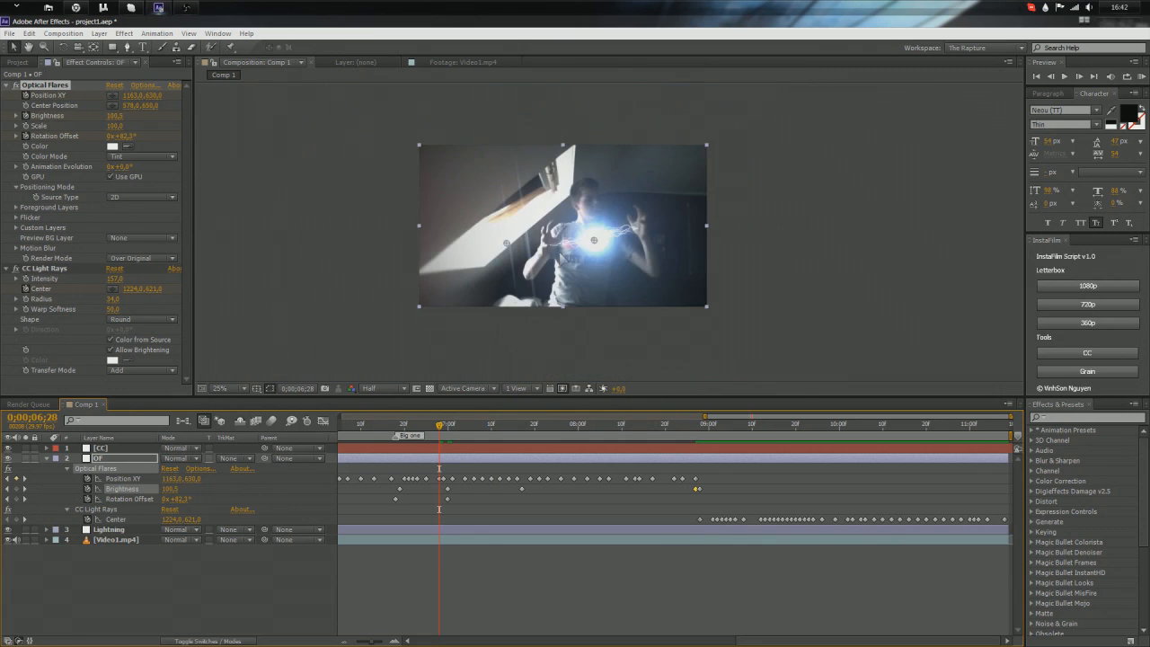
{"action": "scroll", "coordinate": [610, 270], "scroll_direction": "up", "scroll_amount": 1}
{"action": "scroll", "coordinate": [611, 270], "scroll_direction": "down", "scroll_amount": 1}
{"action": "scroll", "coordinate": [485, 312], "scroll_direction": "up", "scroll_amount": 1}
{"action": "left_click_drag", "start_coordinate": [448, 425], "coordinate": [481, 459]}
{"action": "scroll", "coordinate": [489, 267], "scroll_direction": "down", "scroll_amount": 1}
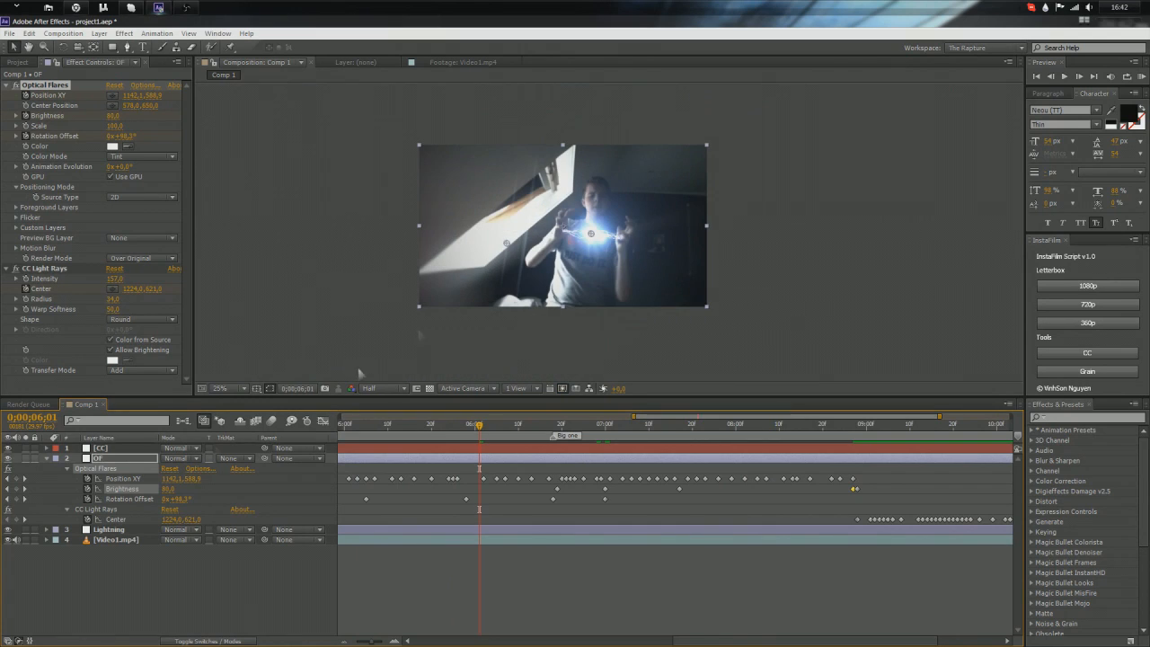
Step: Collapse the OF layer's properties and select the CC layer
{"action": "left_click", "coordinate": [46, 458]}
{"action": "left_click", "coordinate": [100, 448]}
{"action": "left_click", "coordinate": [160, 502]}
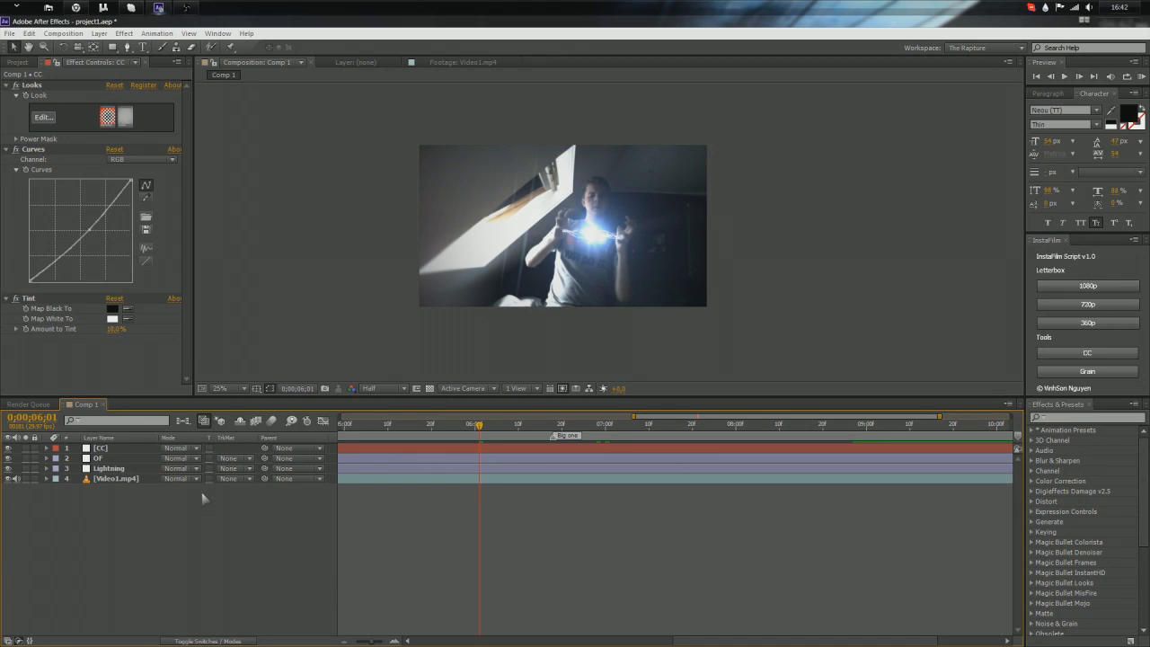
{"action": "left_click", "coordinate": [141, 449]}
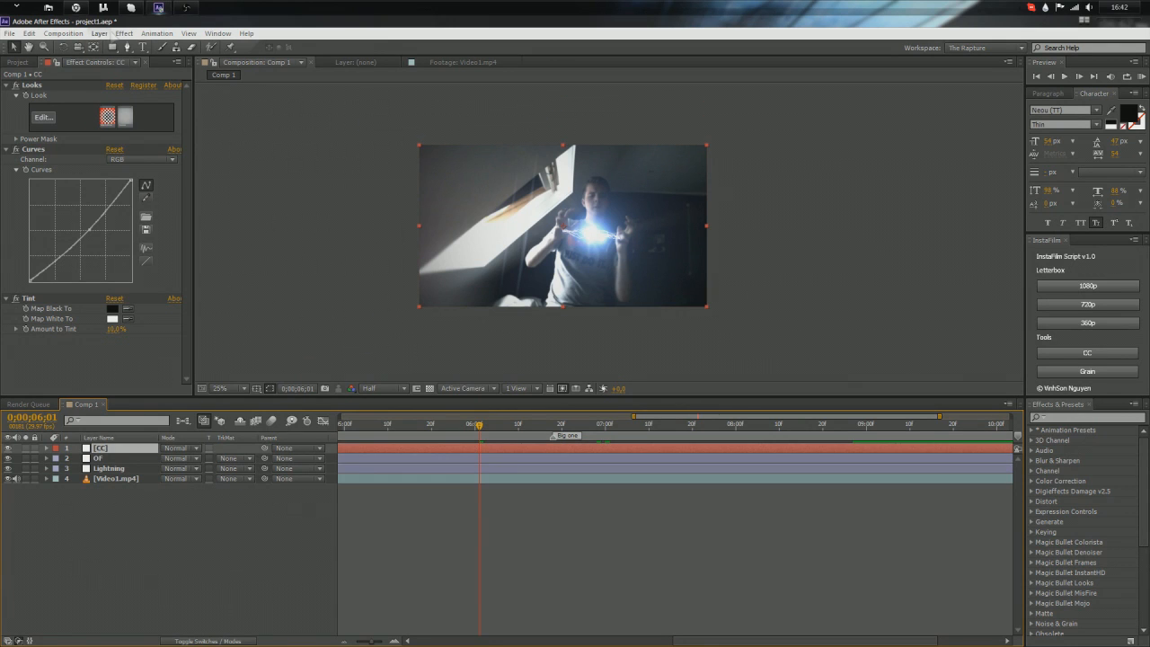
{"action": "left_click", "coordinate": [123, 33]}
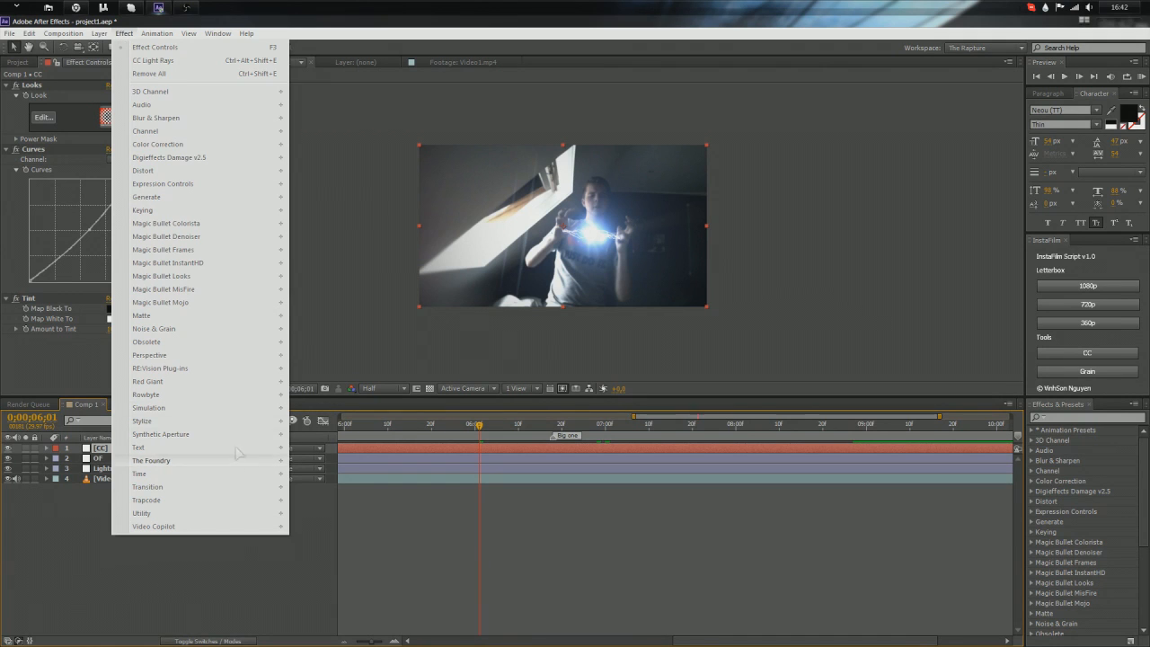
{"action": "mouse_move", "coordinate": [207, 499]}
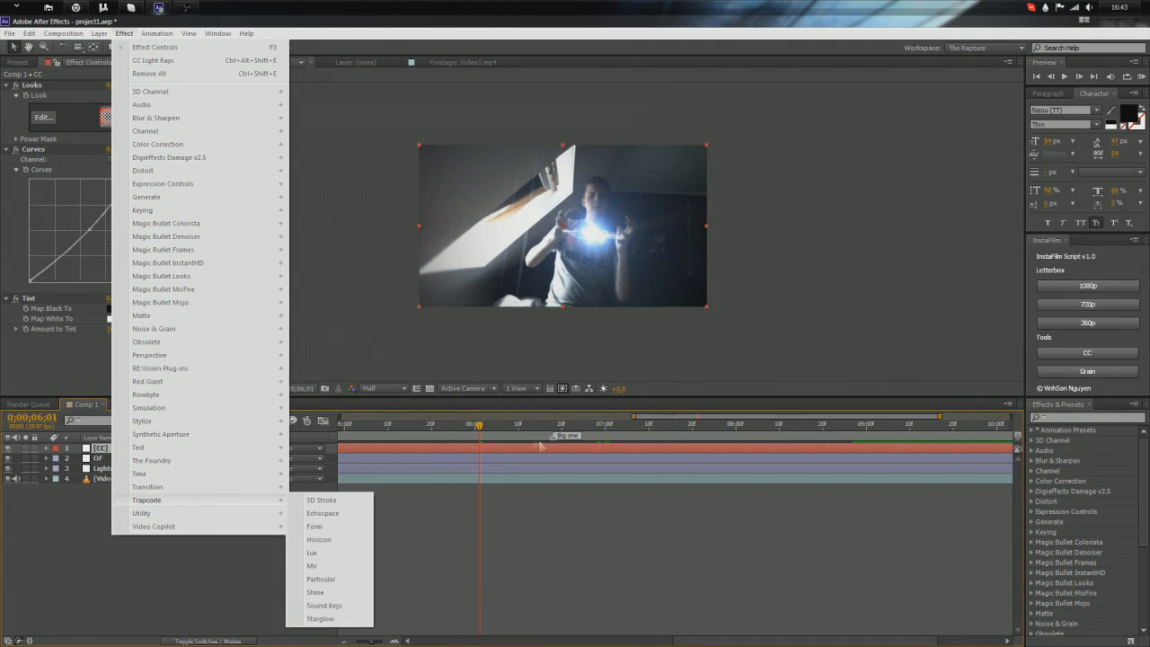
{"action": "left_click", "coordinate": [528, 438]}
Step: Move the current time to 0;00;03;22 at the Starting point marker
{"action": "key", "text": "minus"}
{"action": "left_click", "coordinate": [457, 429]}
{"action": "left_click_drag", "start_coordinate": [457, 426], "coordinate": [449, 426]}
{"action": "key", "text": "equal"}
{"action": "key", "text": "equal"}
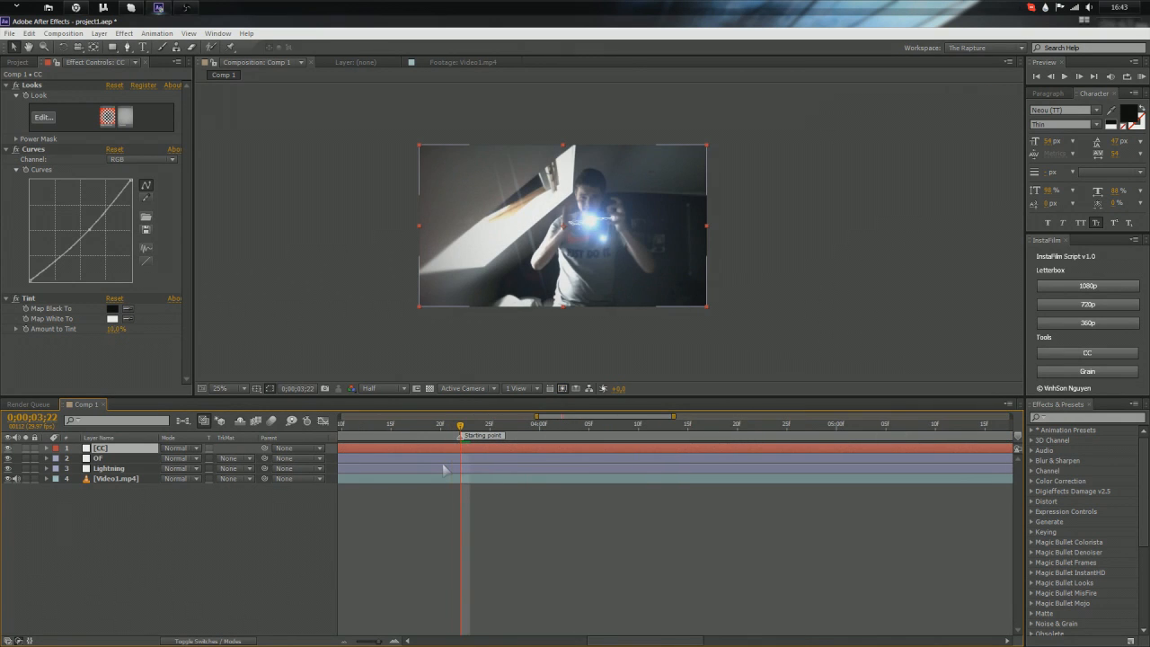
Step: Add a new adjustment layer above the CC layer and rename it Shake
{"action": "left_click", "coordinate": [123, 33]}
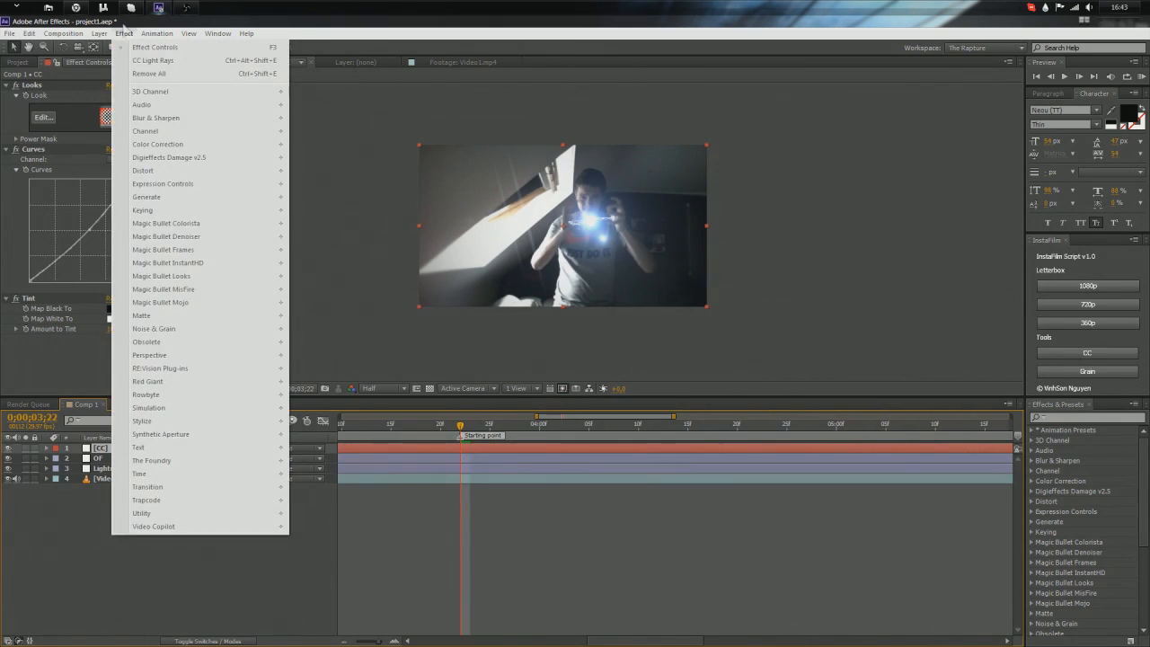
{"action": "mouse_move", "coordinate": [102, 38]}
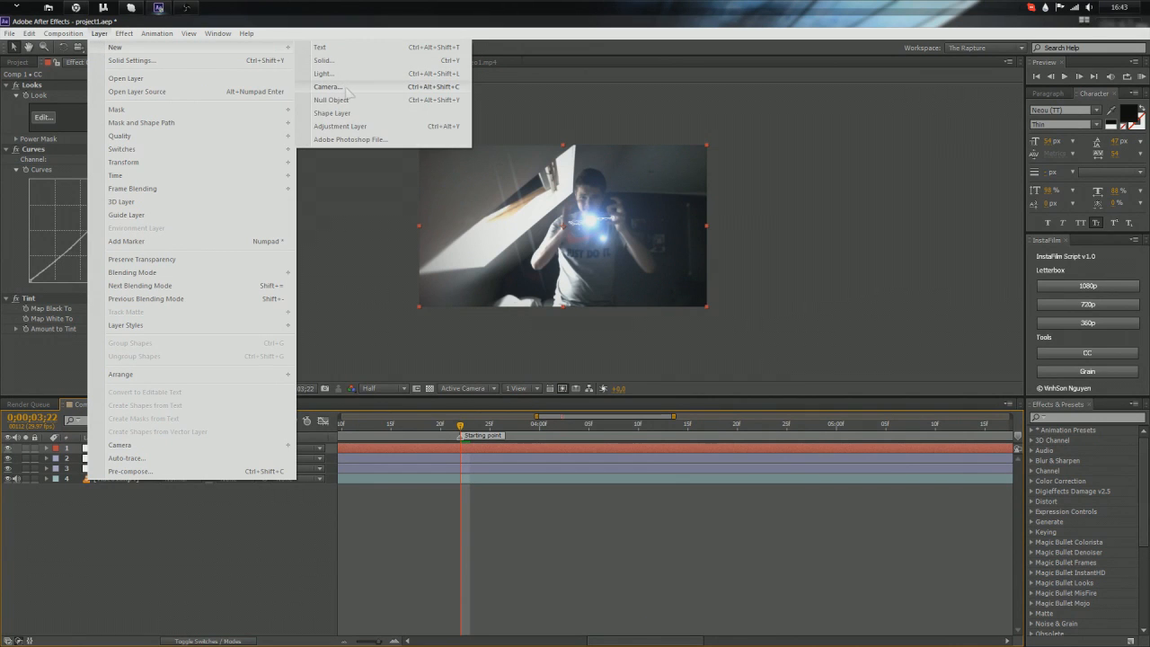
{"action": "left_click", "coordinate": [345, 125]}
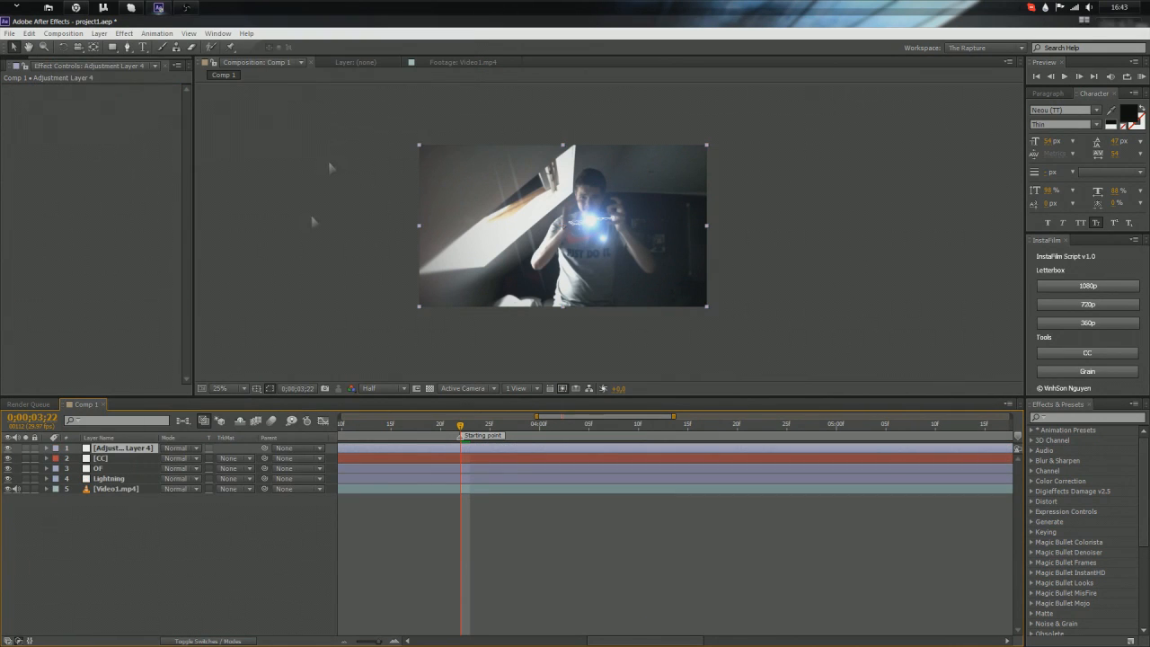
{"action": "right_click", "coordinate": [123, 448]}
{"action": "left_click", "coordinate": [157, 633]}
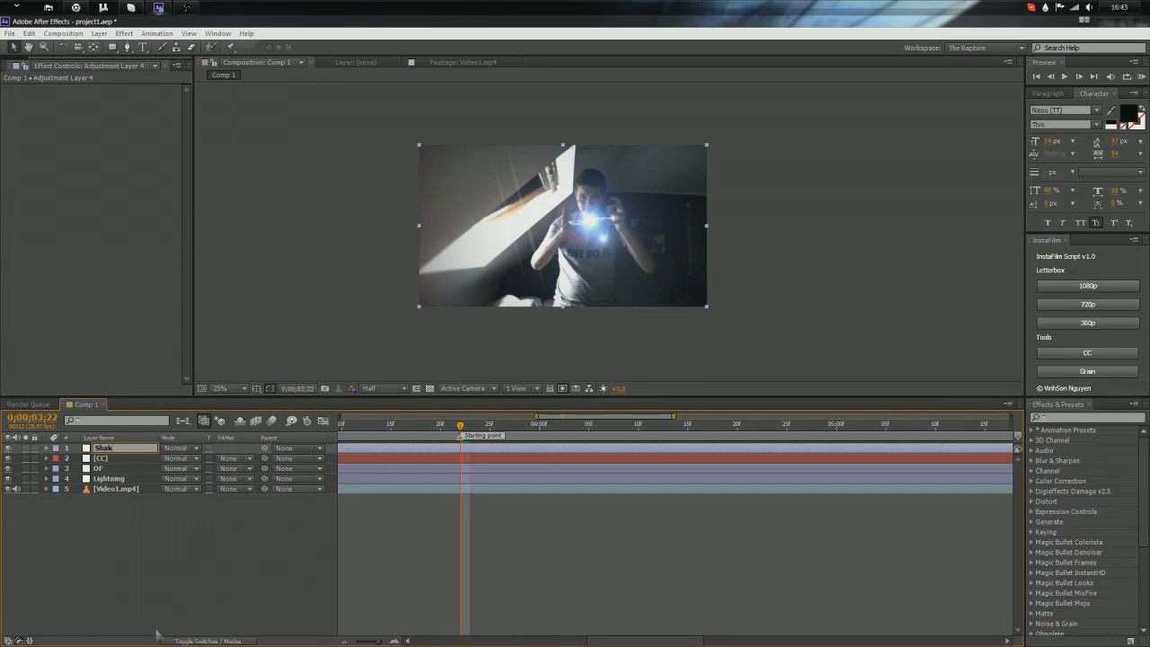
{"action": "type", "text": "Shake"}
{"action": "key", "text": "Return"}
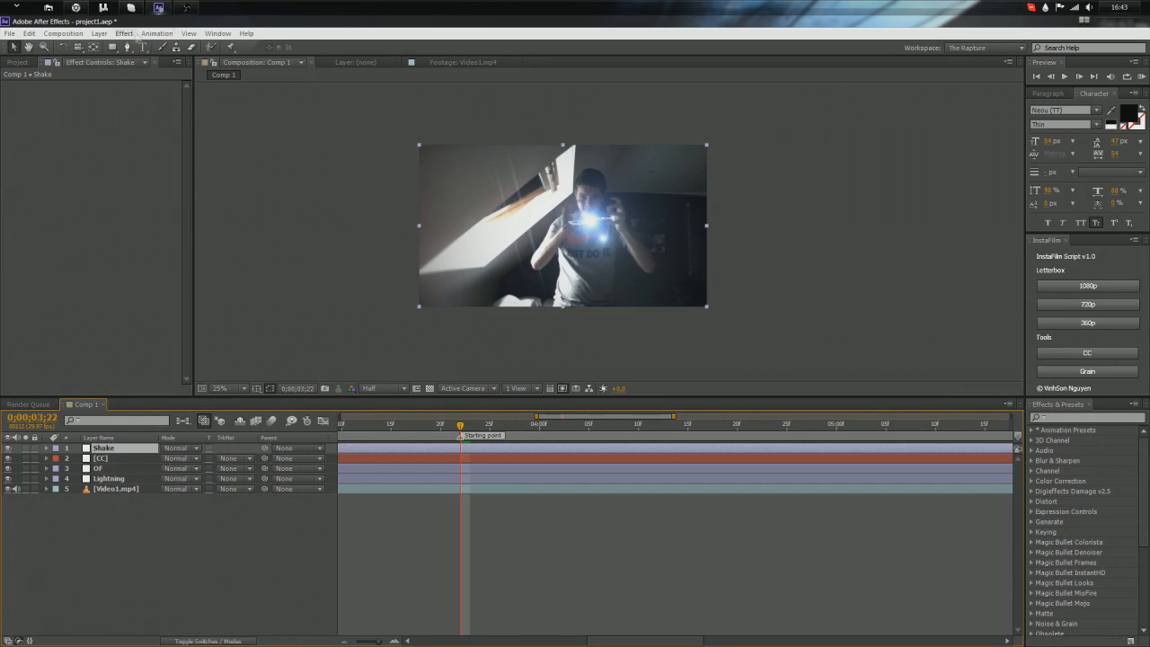
Step: Apply the Video Copilot Twitch effect to the Shake adjustment layer
{"action": "left_click", "coordinate": [124, 34]}
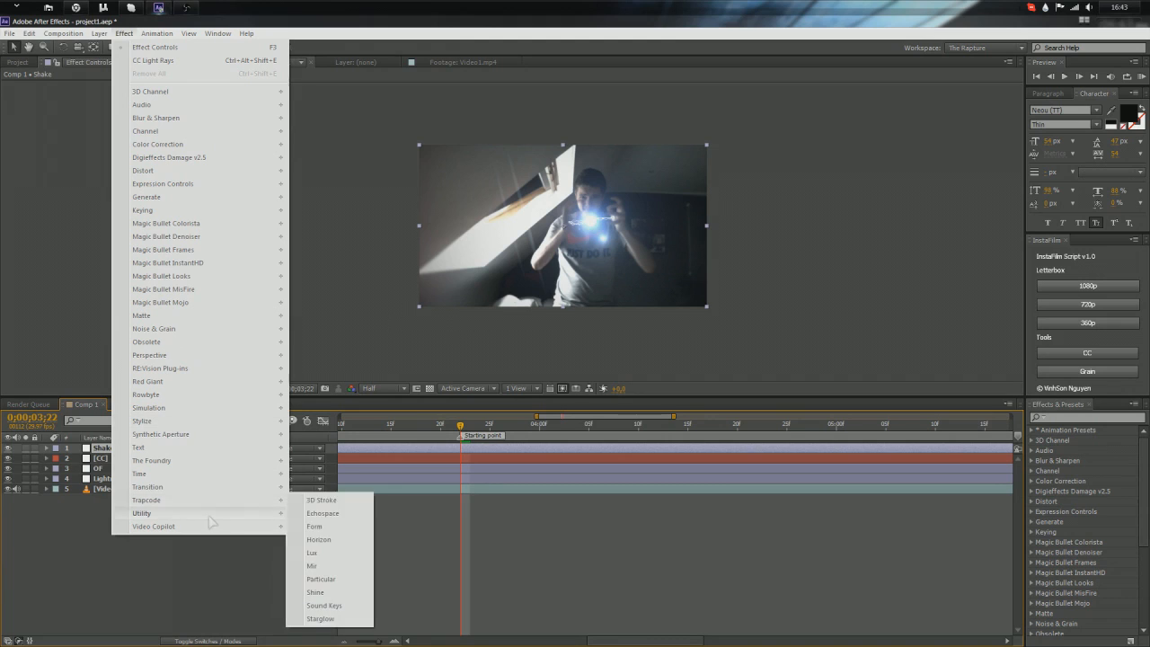
{"action": "mouse_move", "coordinate": [212, 526]}
{"action": "left_click", "coordinate": [315, 552]}
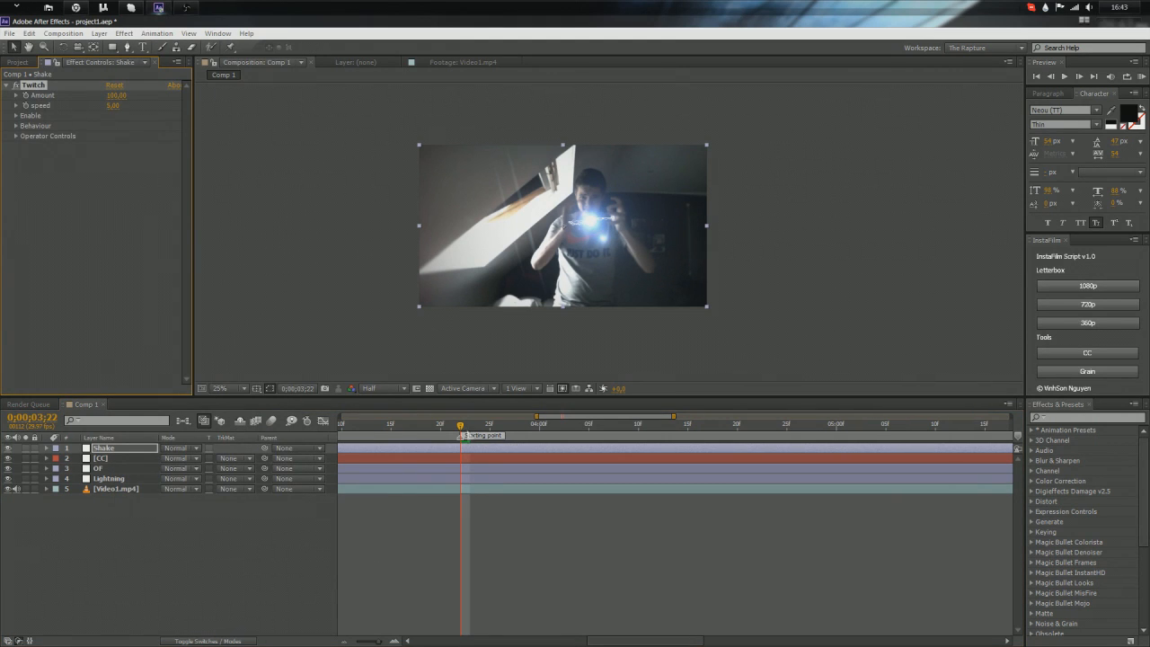
Step: At 0;00;03;21, set the Twitch Amount to 15 and speed to 40, and enable Slide as the only operator
{"action": "mouse_move", "coordinate": [462, 427]}
{"action": "left_mouse_down"}
{"action": "mouse_move", "coordinate": [441, 429]}
{"action": "mouse_move", "coordinate": [478, 429]}
{"action": "mouse_move", "coordinate": [451, 429]}
{"action": "left_mouse_up"}
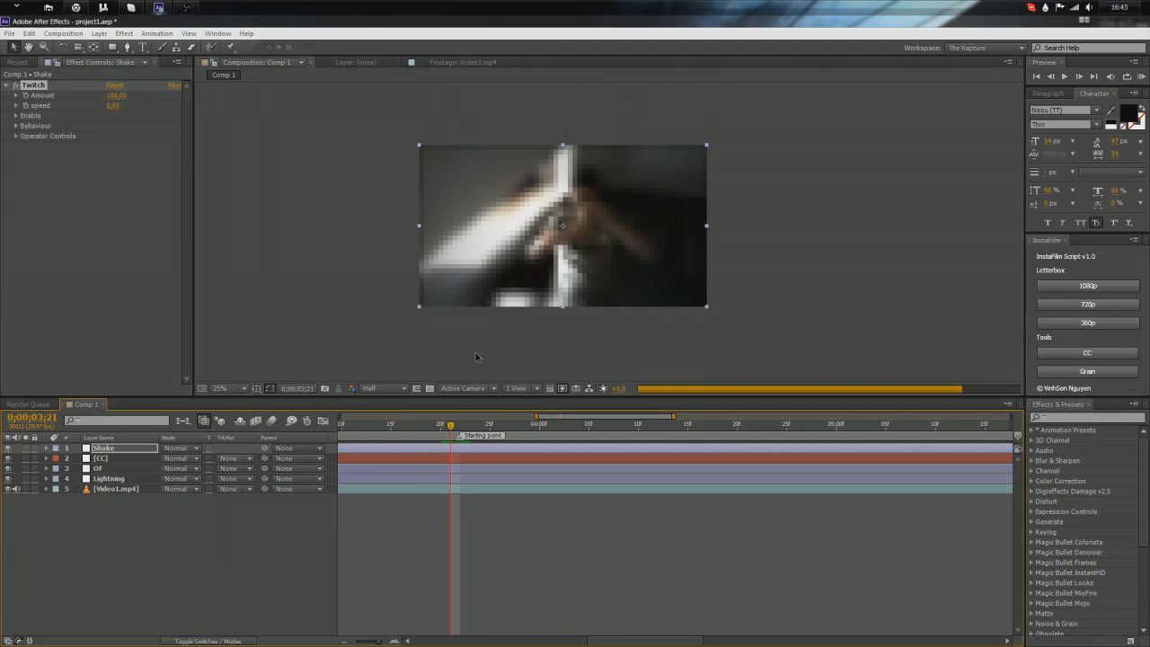
{"action": "left_click", "coordinate": [115, 95]}
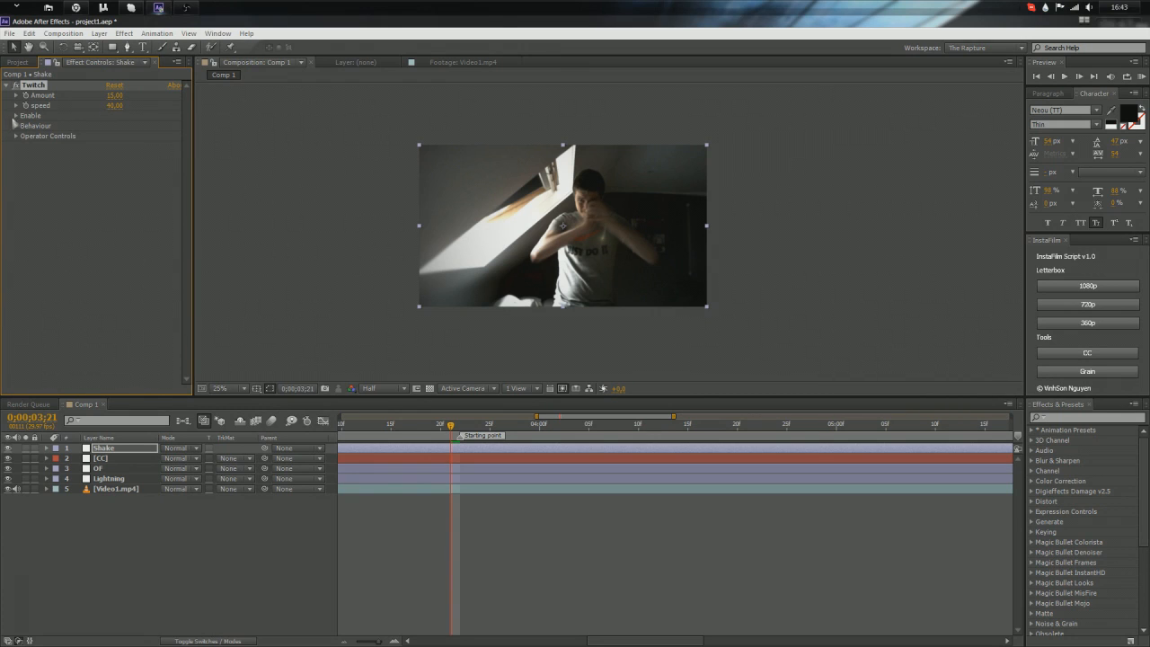
{"action": "left_click", "coordinate": [15, 116]}
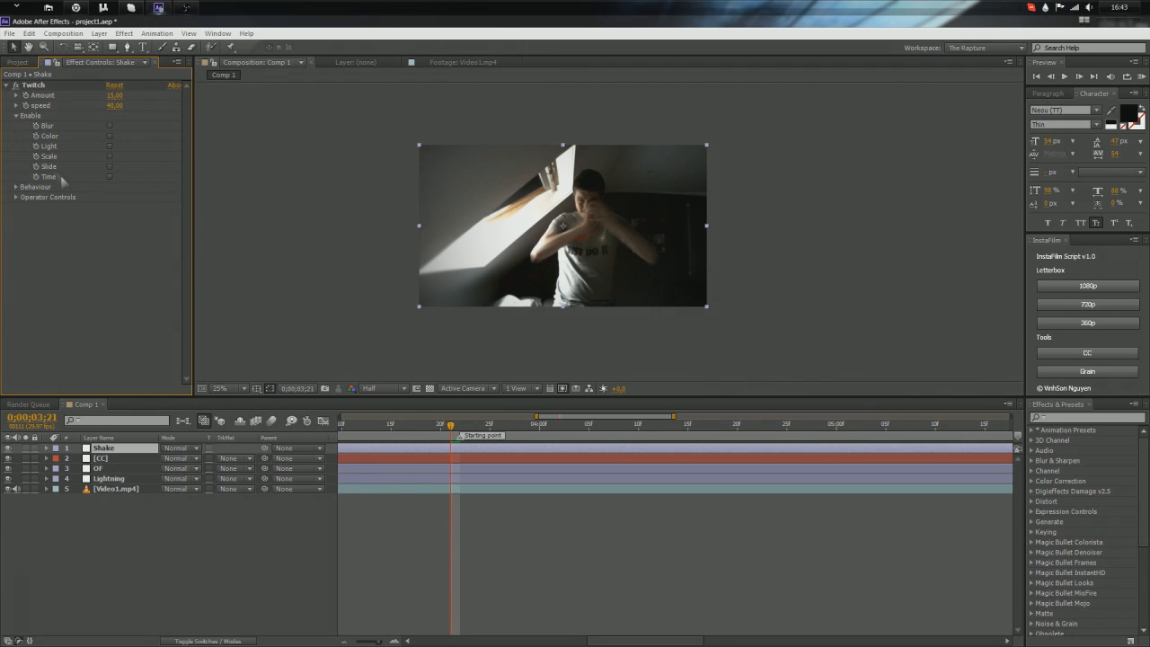
{"action": "left_click", "coordinate": [109, 166]}
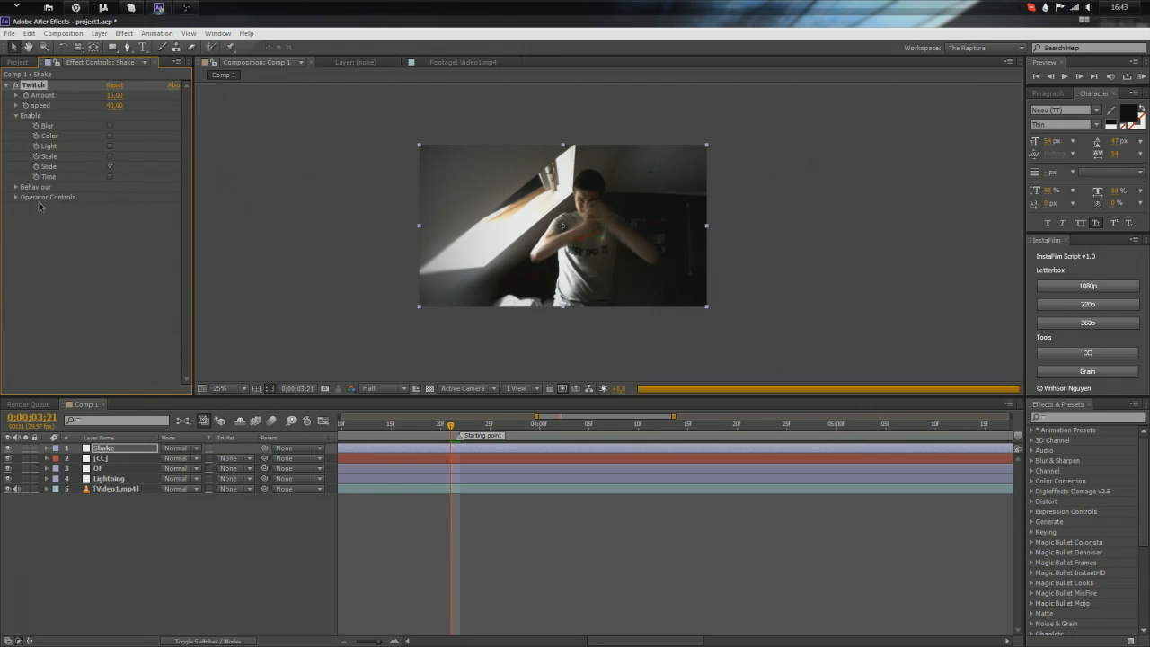
{"action": "left_click", "coordinate": [15, 116]}
{"action": "left_click", "coordinate": [15, 127]}
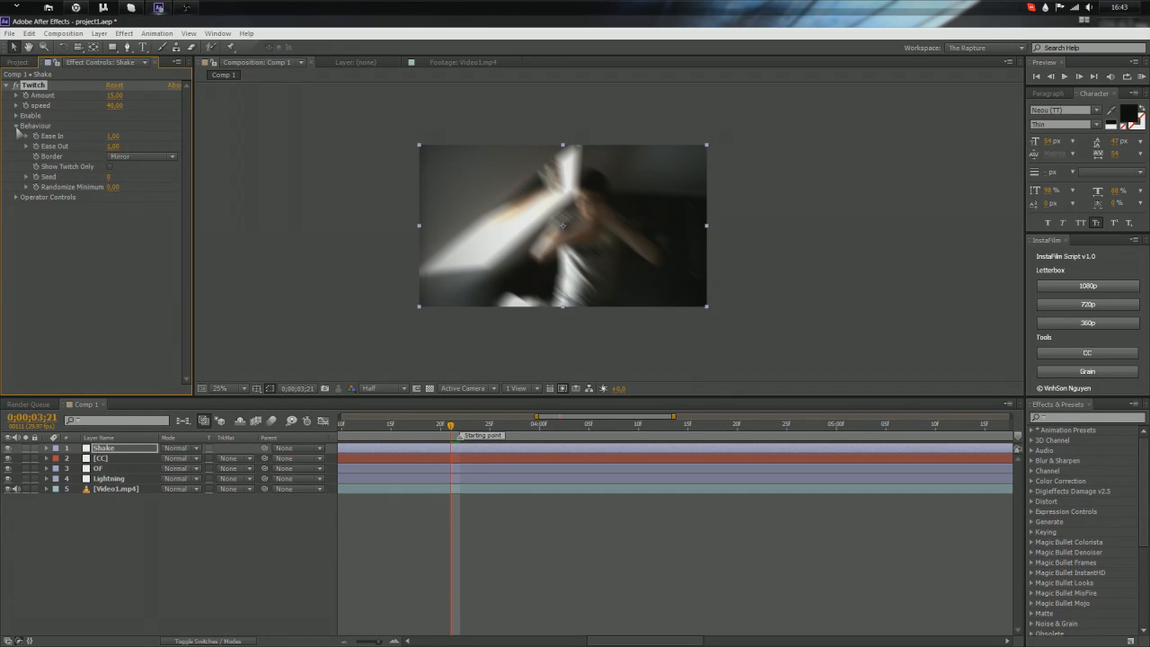
{"action": "left_click", "coordinate": [15, 126]}
Step: Set the Twitch Amount to 10 and return to the Comp 1 composition view
{"action": "key", "text": "Page_Down"}
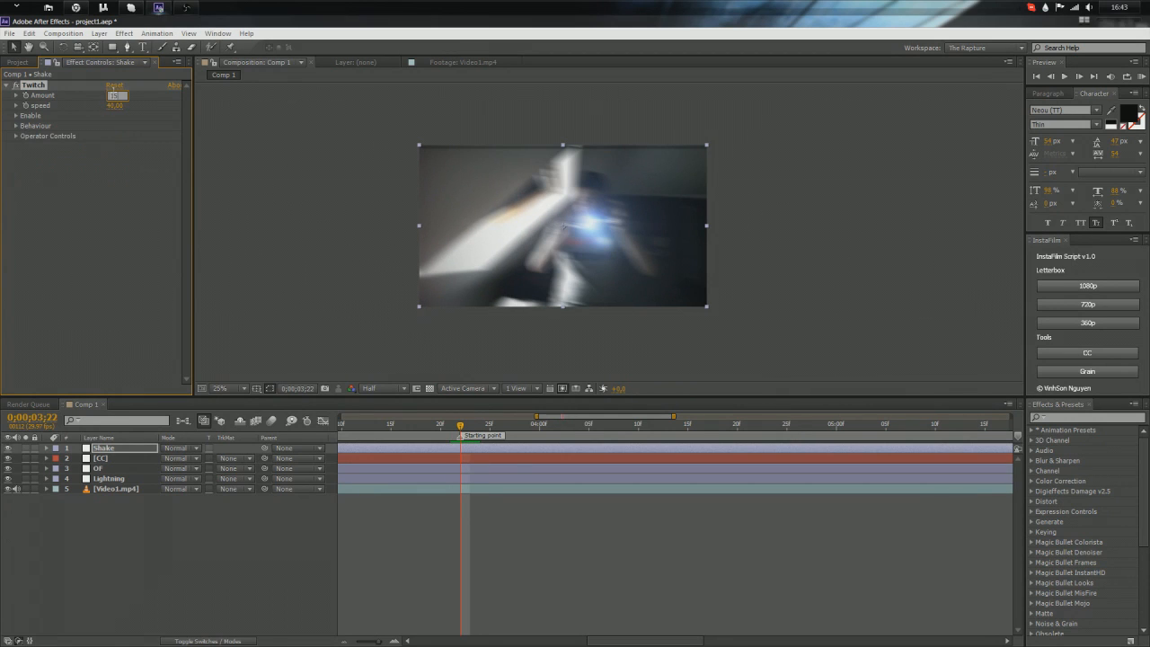
{"action": "key", "text": "KP_Enter"}
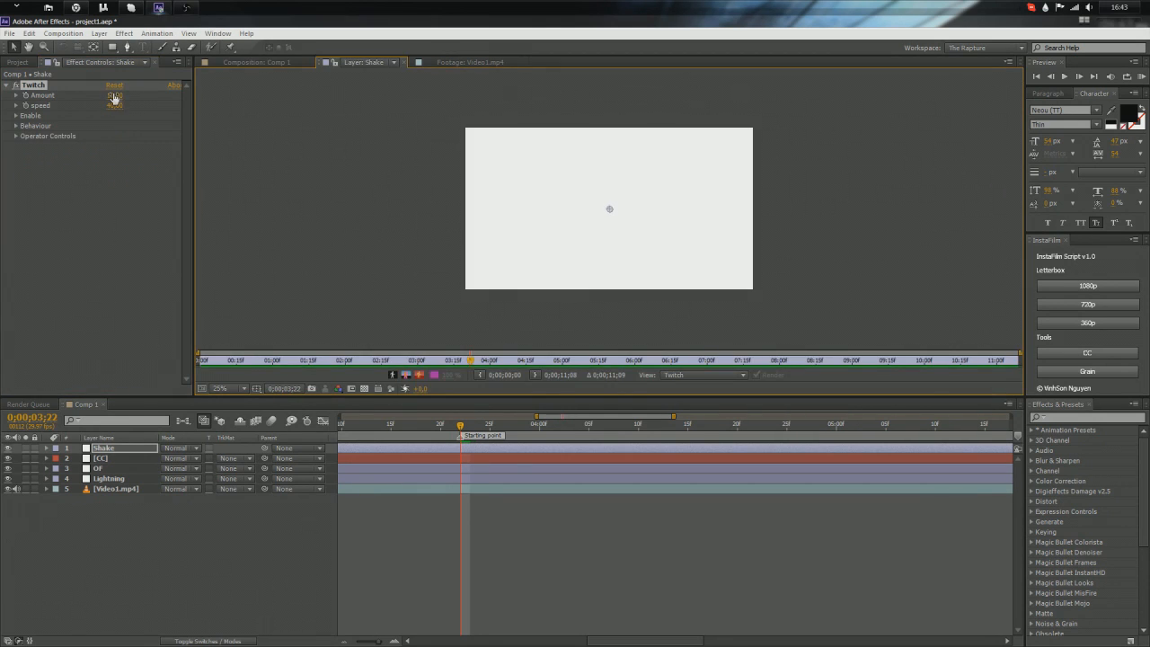
{"action": "left_click", "coordinate": [279, 63]}
Step: Examine the shake frame by frame up to 0;00;03;28, and go back to 0;00;03;20
{"action": "key", "text": "Page_Down"}
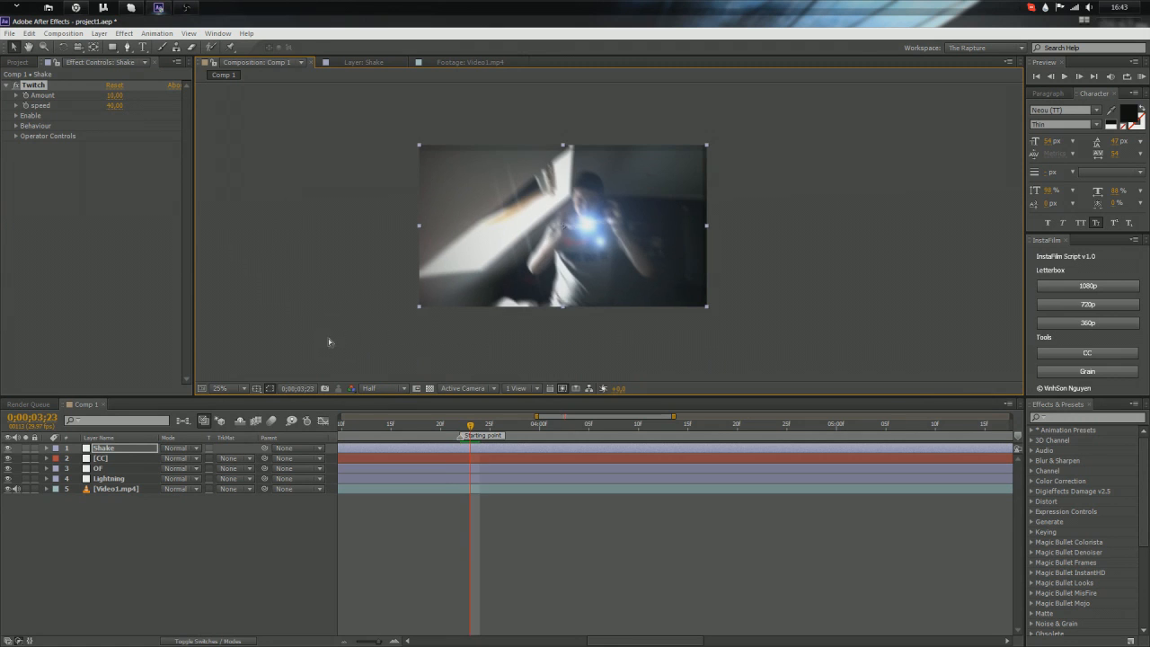
{"action": "key", "text": "Page_Down"}
{"action": "key", "text": "Page_Down"}
{"action": "key", "text": "Page_Down"}
{"action": "key", "text": "Page_Down"}
{"action": "key", "text": "Page_Down"}
{"action": "key", "text": "period"}
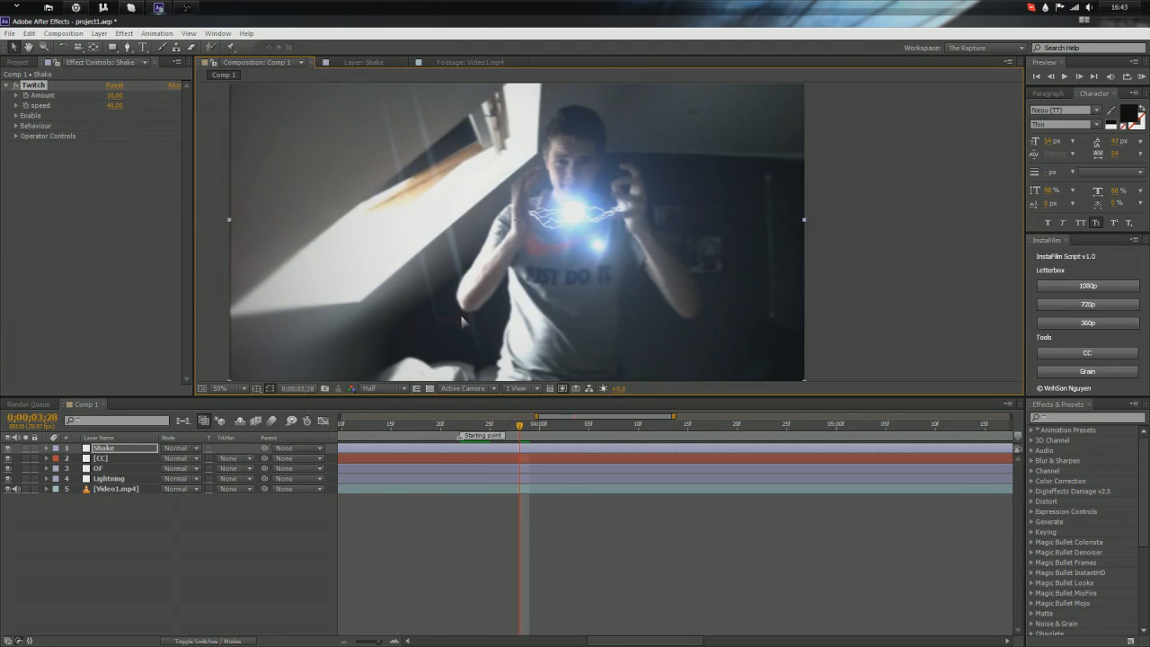
{"action": "key", "text": "Page_Up"}
{"action": "key", "text": "Page_Up"}
{"action": "key", "text": "Page_Up"}
{"action": "key", "text": "Page_Up"}
{"action": "key", "text": "Page_Up"}
{"action": "key", "text": "Page_Up"}
{"action": "key", "text": "Page_Up"}
{"action": "key", "text": "Page_Up"}
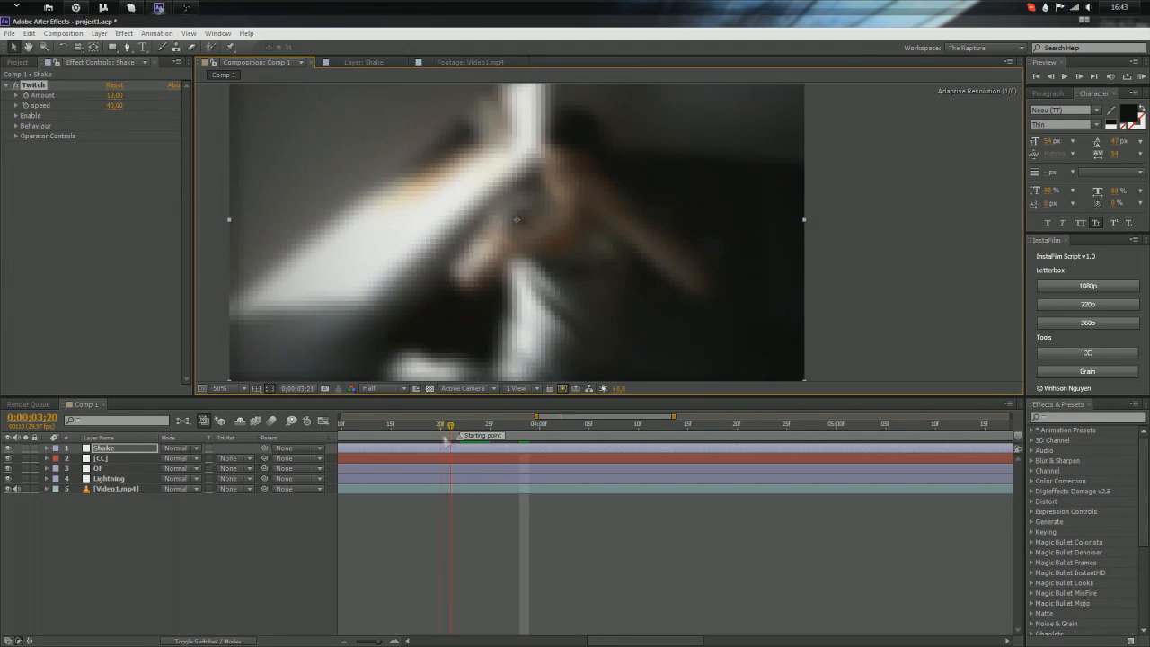
Step: Keyframe the Twitch Amount at 0 just before the Starting point marker and at 5 on 0;00;03;22
{"action": "left_click", "coordinate": [115, 106]}
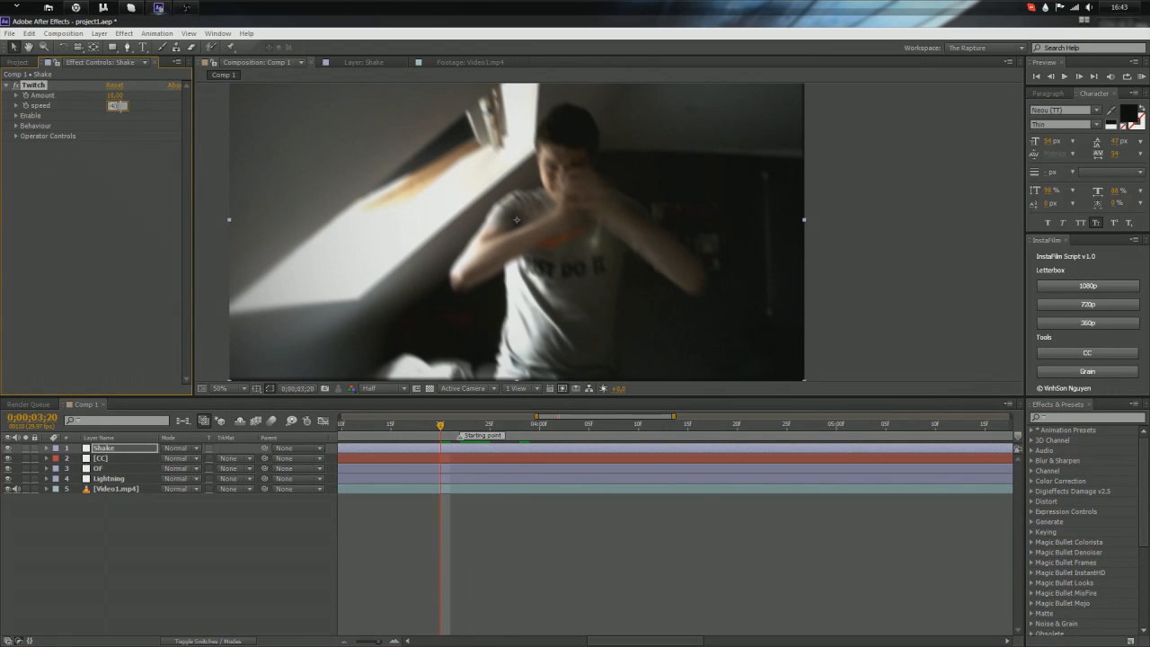
{"action": "type", "text": "5"}
{"action": "key", "text": "Return"}
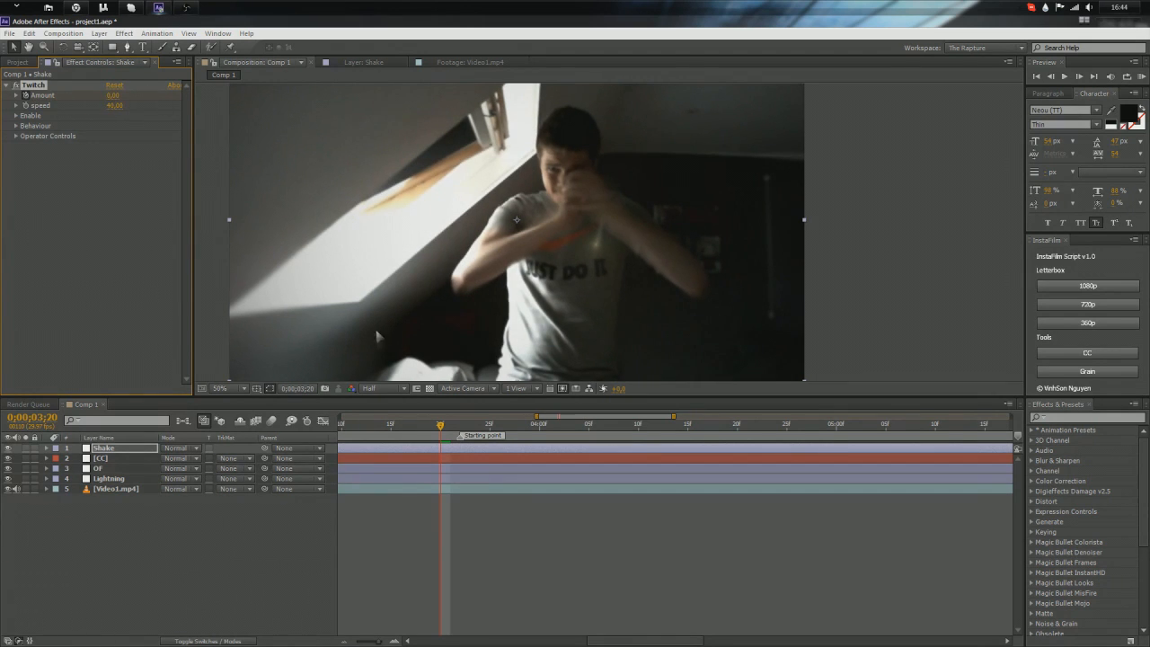
{"action": "left_click_drag", "start_coordinate": [441, 425], "coordinate": [461, 431]}
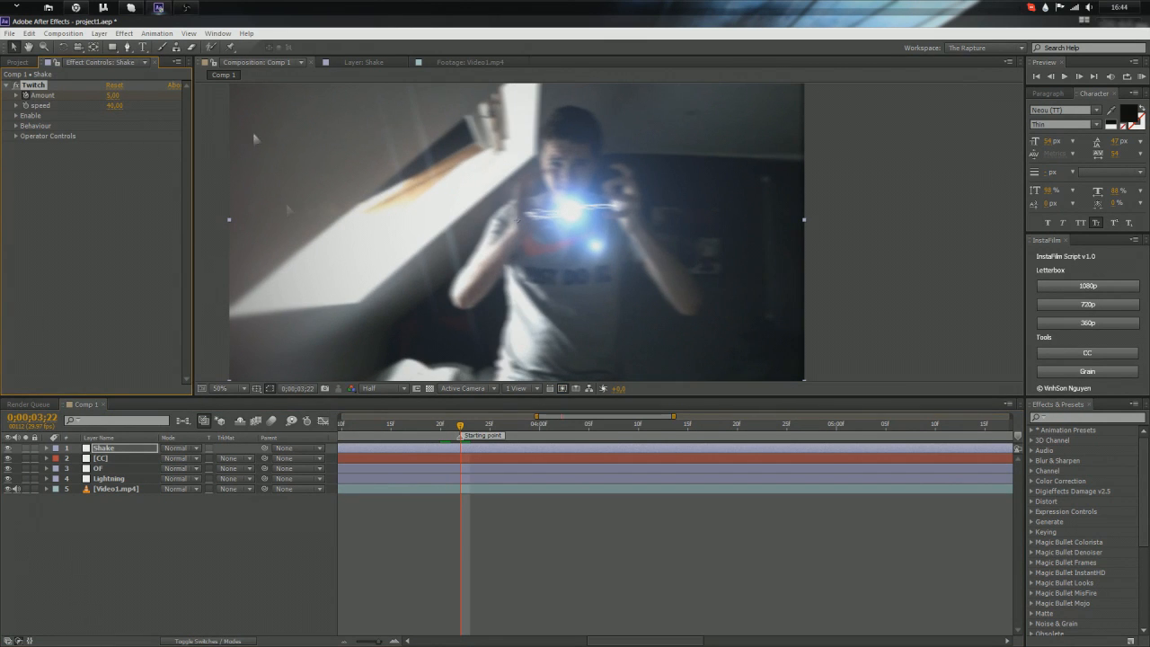
Step: Set the Twitch Amount back to 0 at 0;00;03;29 and reveal the Shake layer's keyframes
{"action": "left_click_drag", "start_coordinate": [471, 432], "coordinate": [531, 430]}
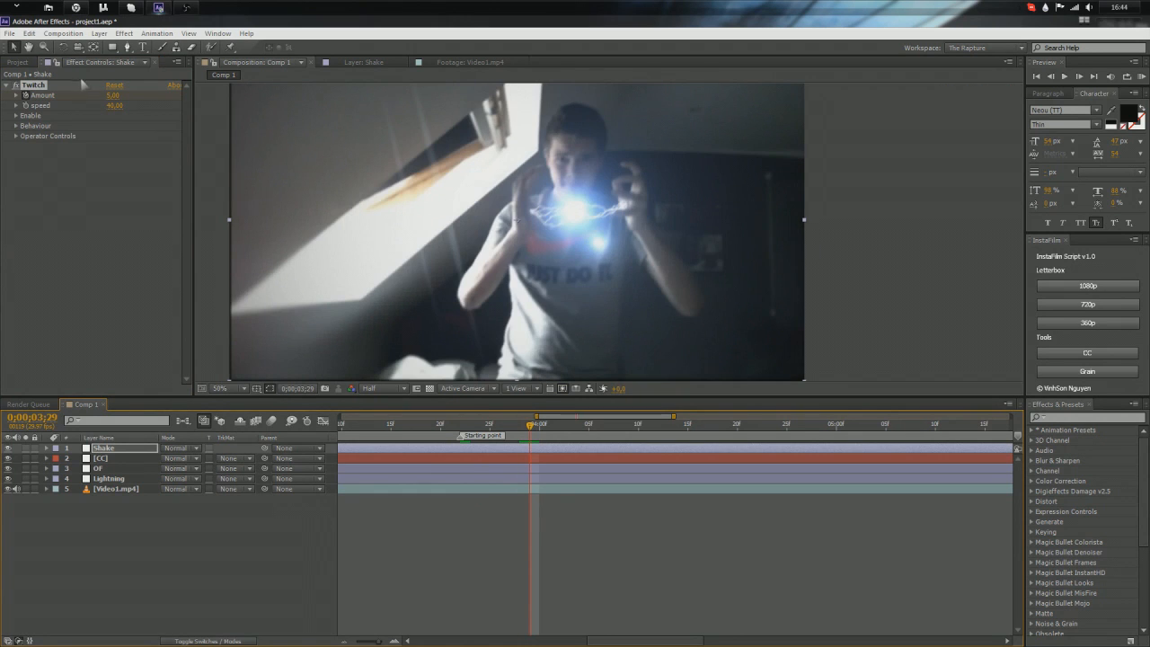
{"action": "left_click_drag", "start_coordinate": [112, 96], "coordinate": [112, 104]}
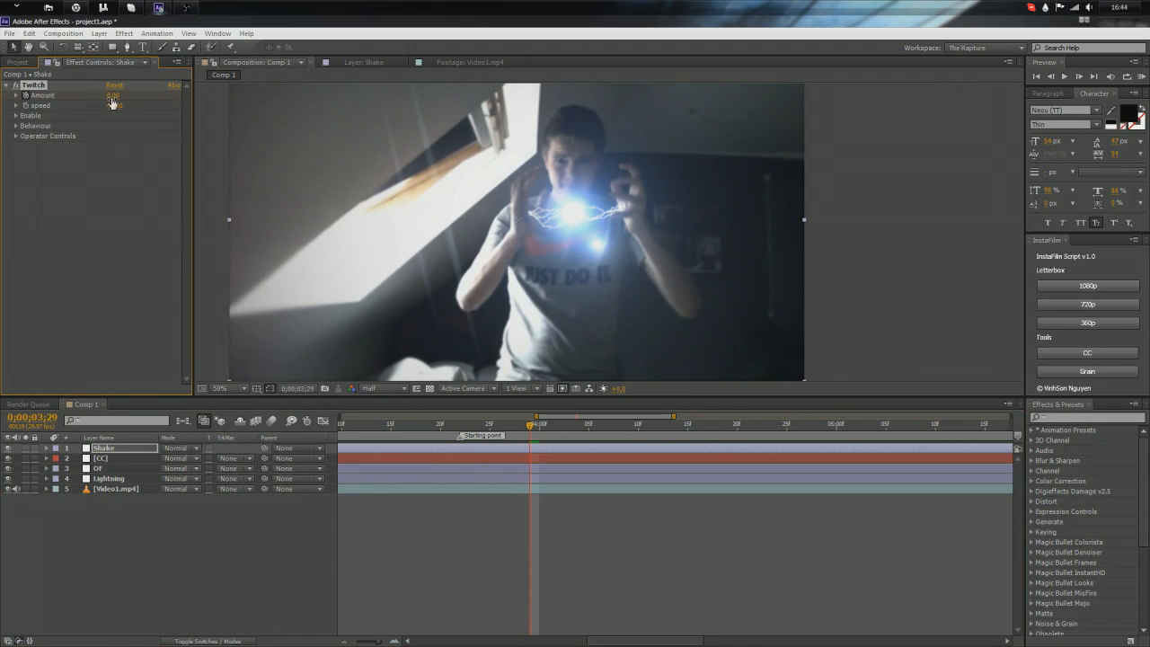
{"action": "key", "text": "u"}
Step: Preview the keyframed shake from 0;00;03;14 through the Starting point marker
{"action": "left_click", "coordinate": [537, 429]}
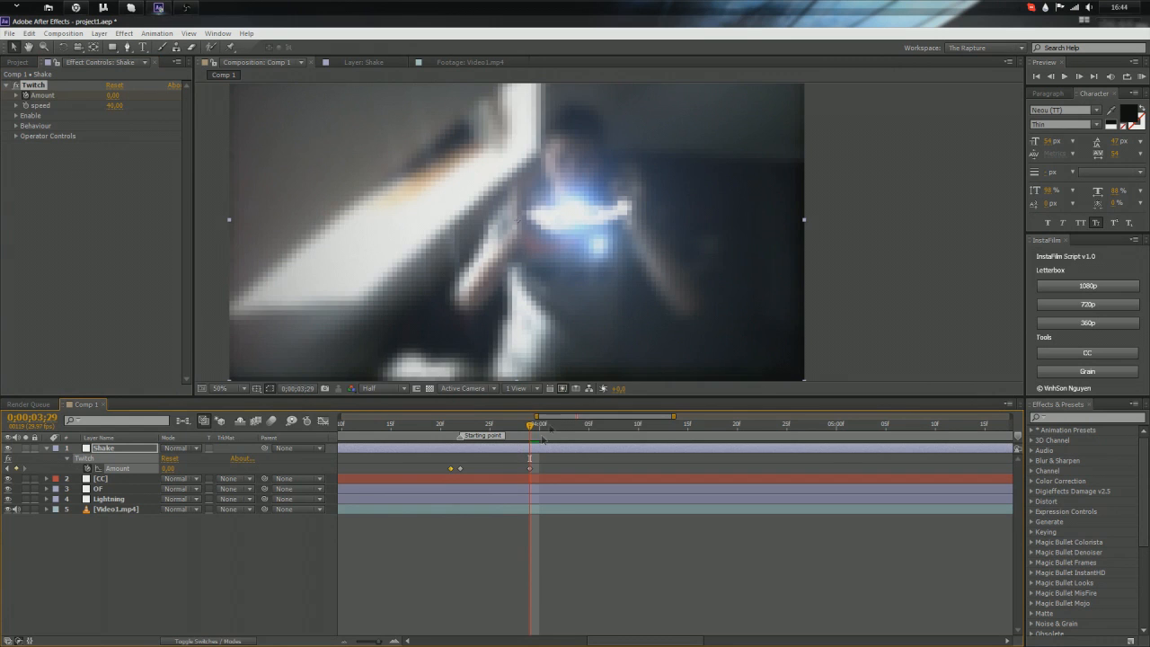
{"action": "left_click_drag", "start_coordinate": [529, 428], "coordinate": [376, 448]}
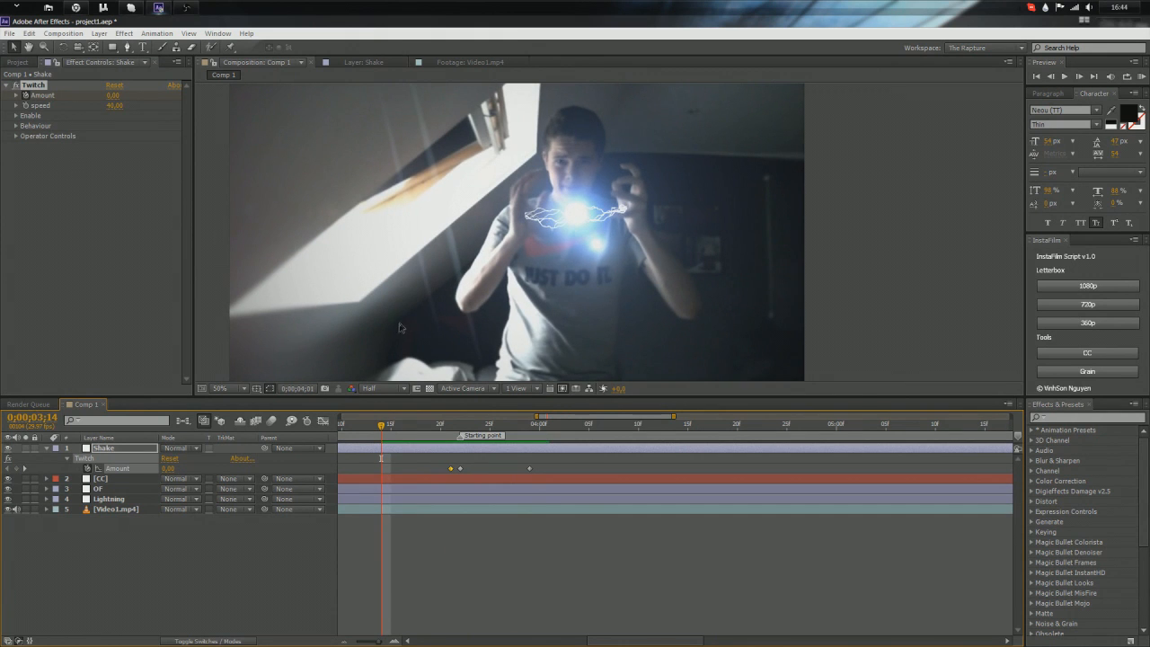
{"action": "key", "text": "space"}
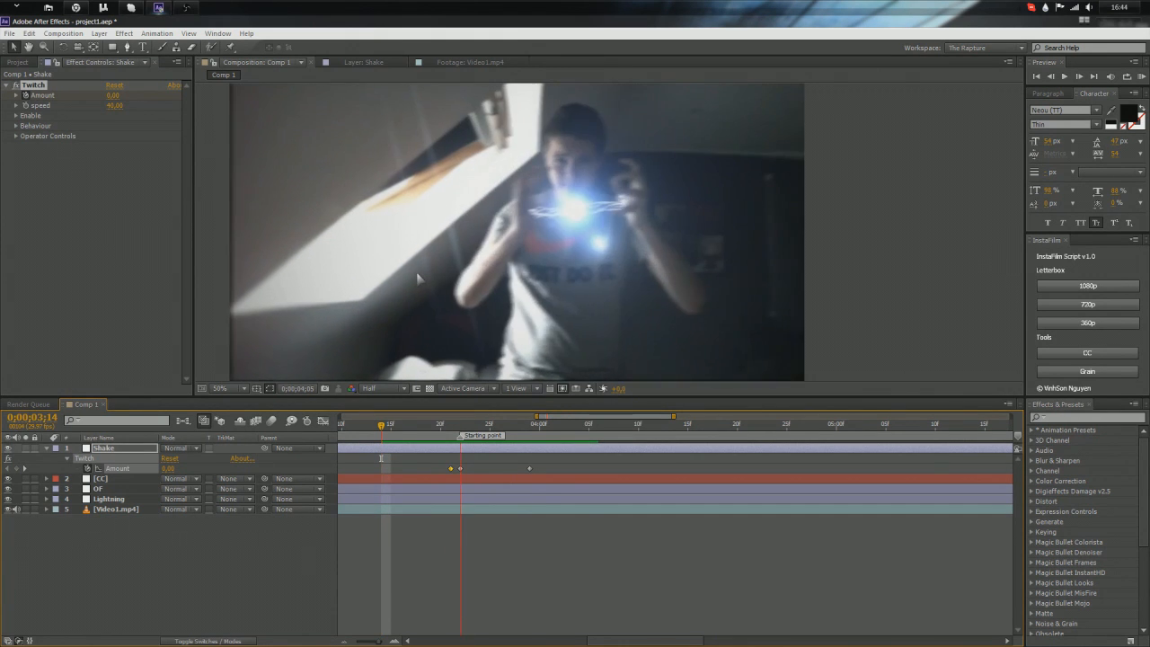
{"action": "key", "text": "space"}
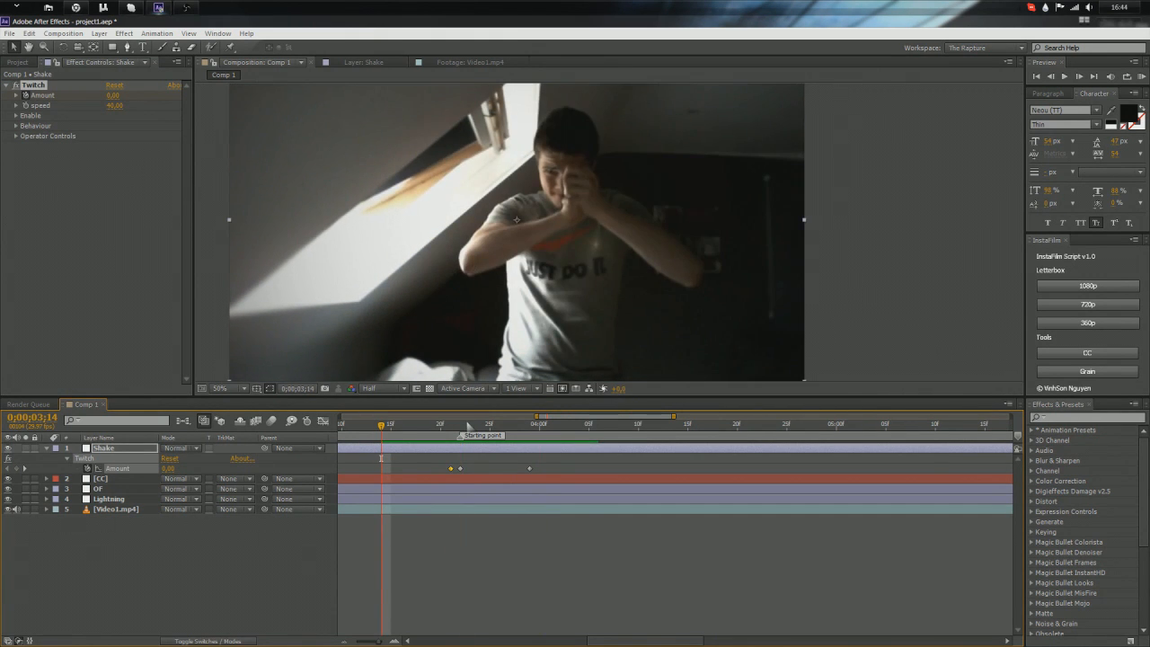
Step: Move the first Amount keyframe to 0;00;03;20 and set the Twitch Amount to 8 at 0;00;03;22
{"action": "left_click", "coordinate": [463, 426]}
{"action": "left_click_drag", "start_coordinate": [451, 469], "coordinate": [441, 469]}
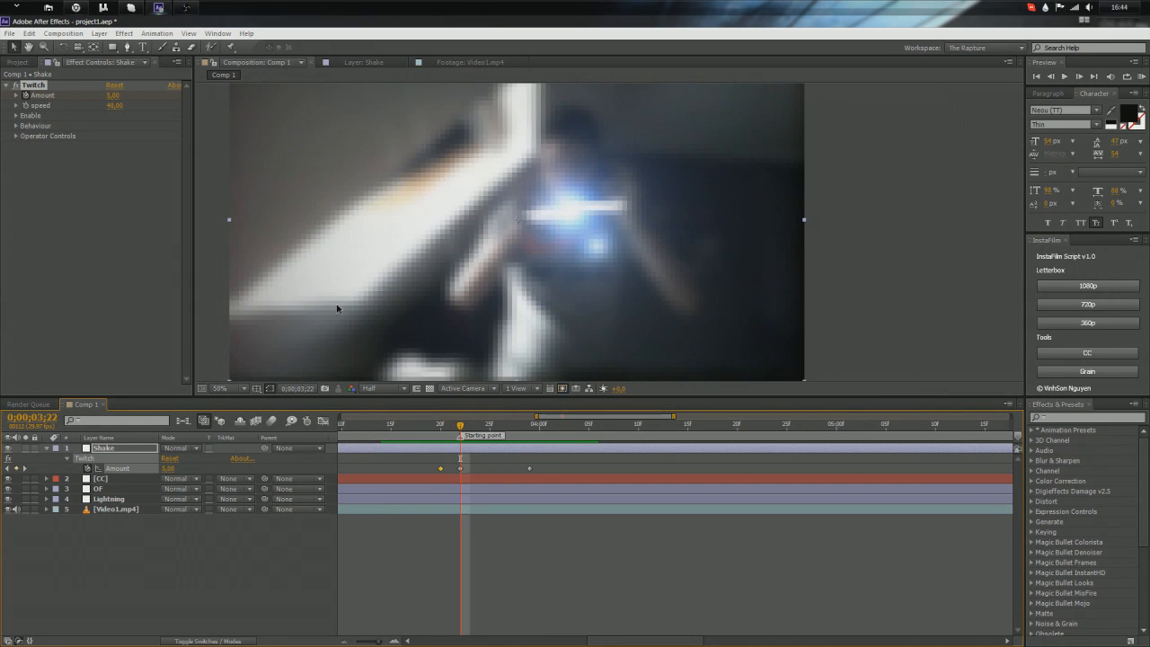
{"action": "left_click", "coordinate": [116, 95]}
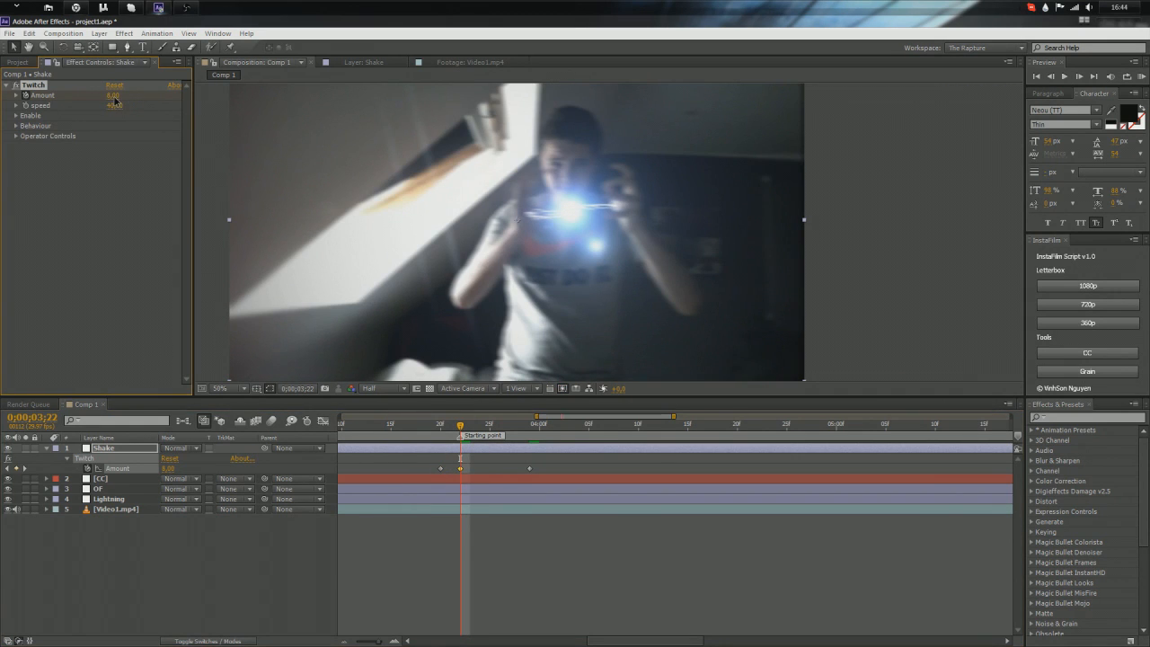
Step: Preview the stronger shake from 0;00;03;19 and scrub onward through the shot
{"action": "left_click", "coordinate": [430, 426]}
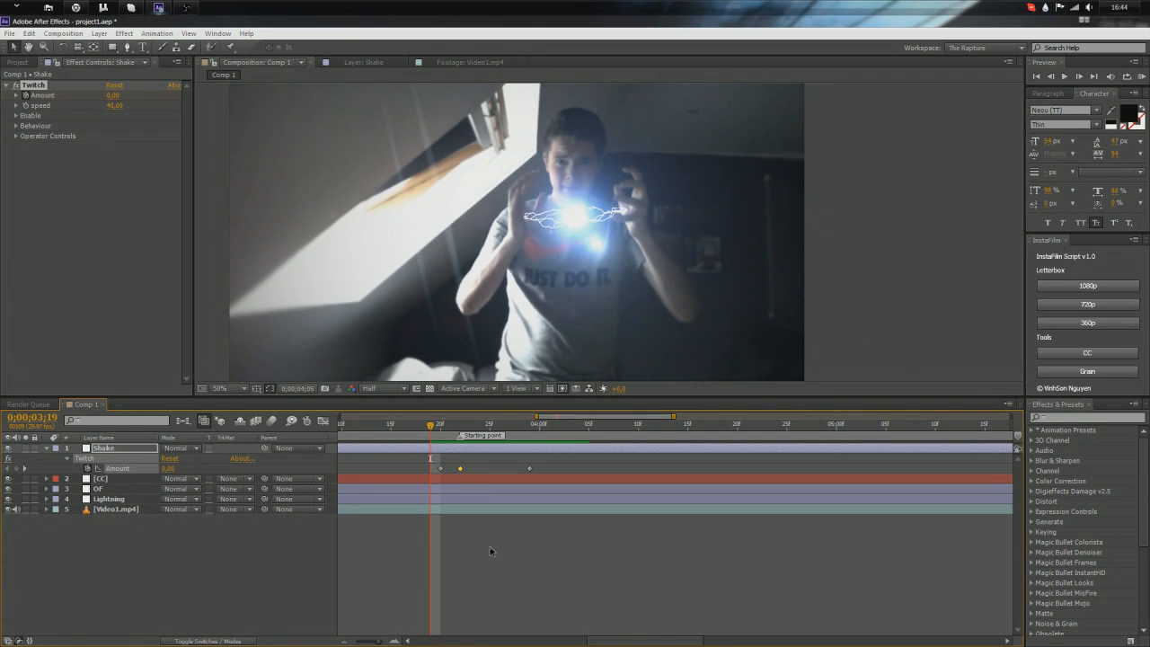
{"action": "key", "text": "Escape"}
{"action": "left_click_drag", "start_coordinate": [432, 425], "coordinate": [550, 427]}
{"action": "key", "text": "space"}
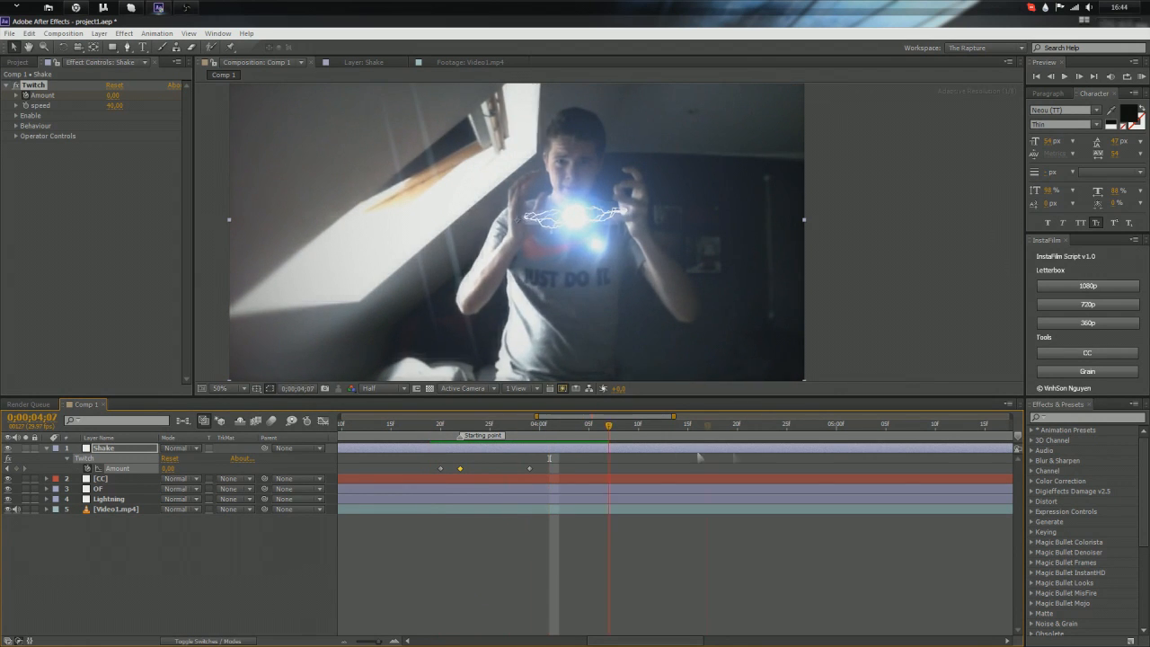
Step: Select the OF layer with its CC Light Rays effect and reveal the layer's keyframed properties
{"action": "left_click", "coordinate": [126, 478]}
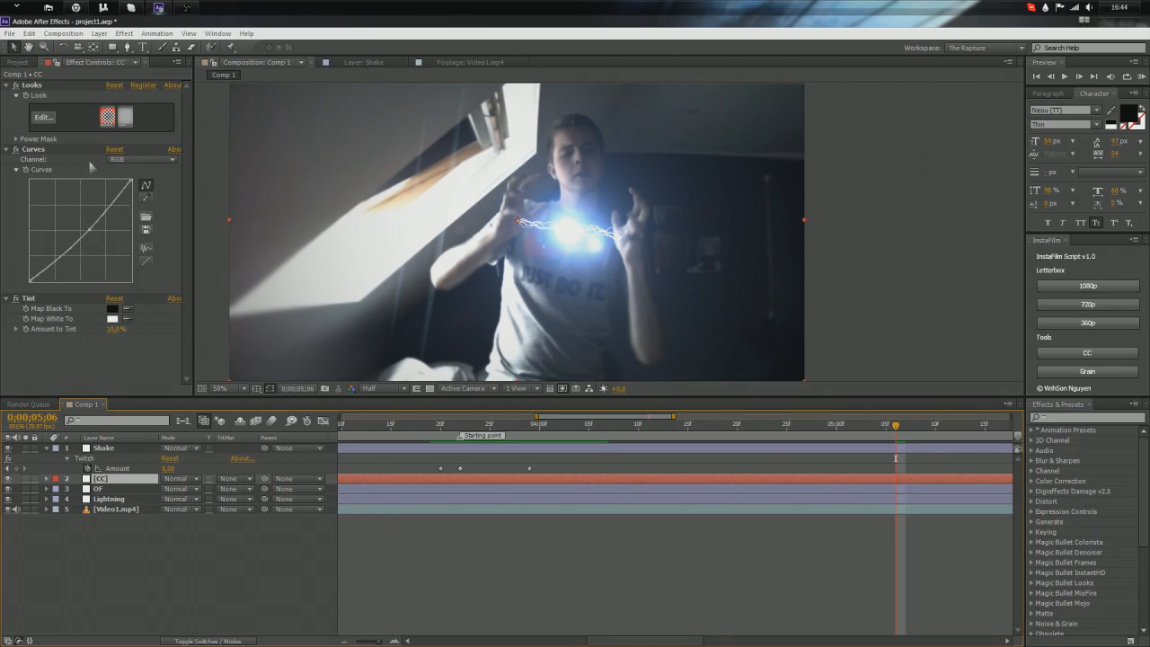
{"action": "left_click", "coordinate": [103, 489]}
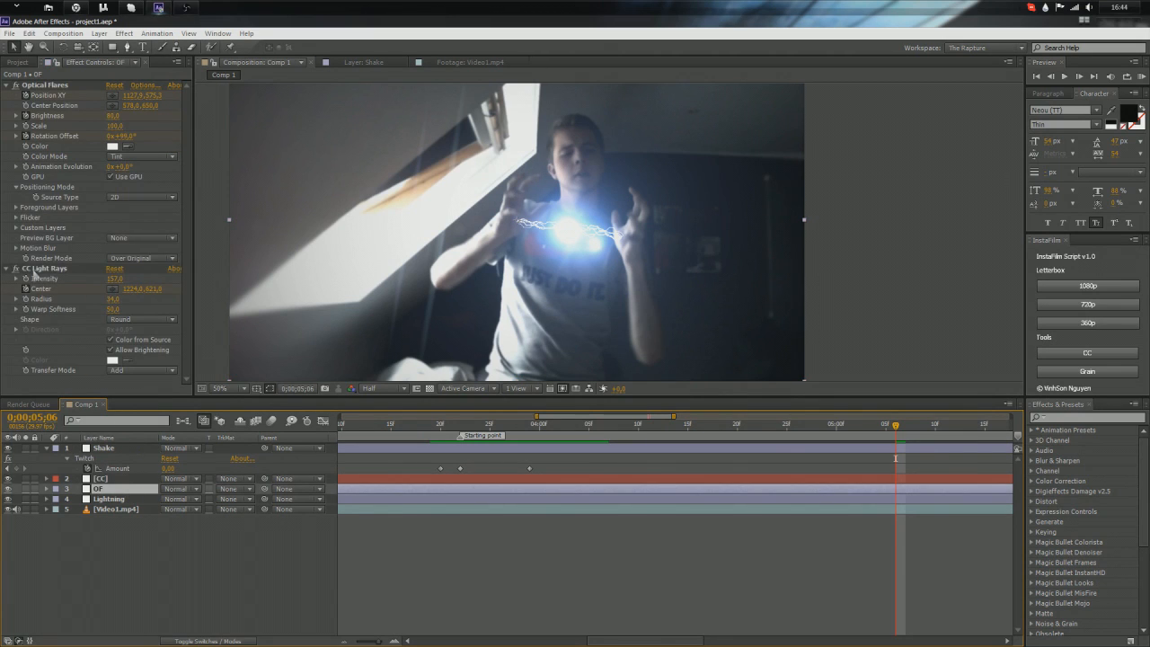
{"action": "left_click", "coordinate": [32, 271]}
{"action": "key", "text": "u"}
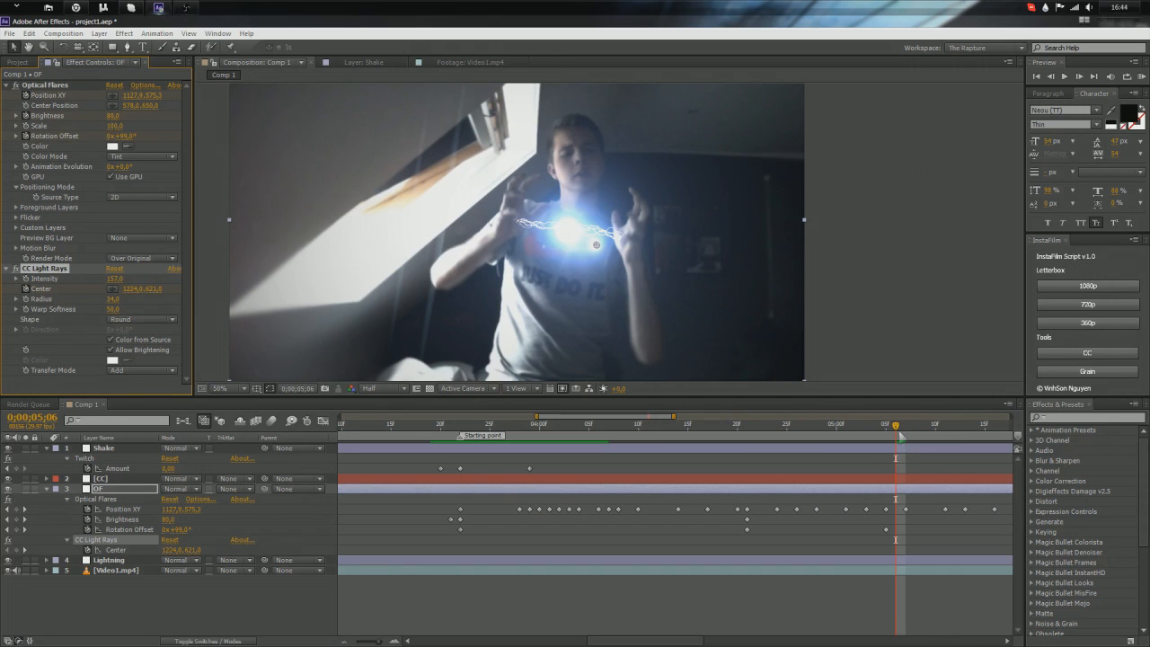
Step: Keyframe the CC Light Rays Intensity at 157 on 0;00;08;28 and at 0 on 0;00;08;27
{"action": "left_click", "coordinate": [901, 463]}
{"action": "scroll", "coordinate": [904, 473], "scroll_direction": "down", "scroll_amount": 3}
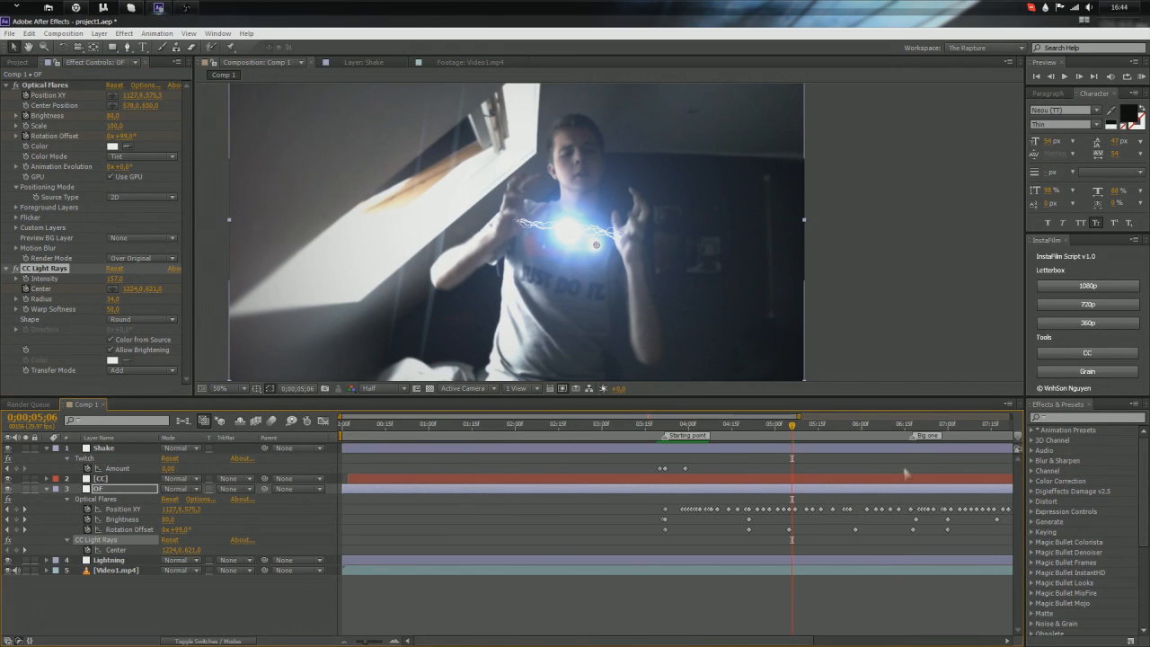
{"action": "left_click_drag", "start_coordinate": [917, 426], "coordinate": [919, 428]}
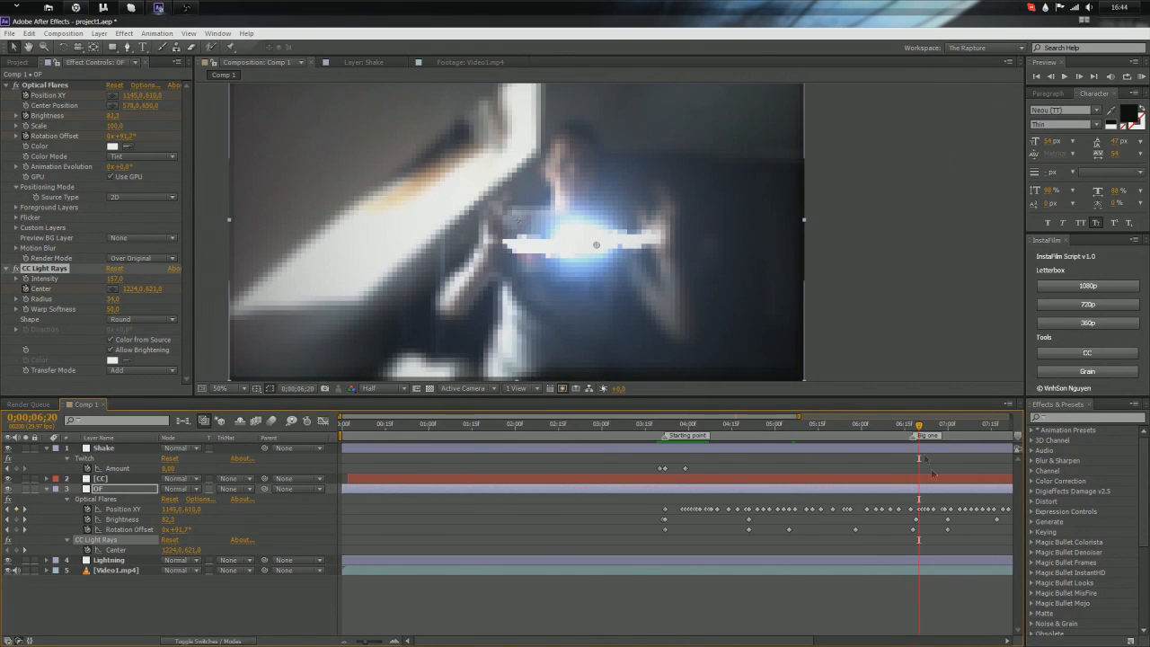
{"action": "scroll", "coordinate": [943, 489], "scroll_direction": "up", "scroll_amount": 2}
{"action": "left_click_drag", "start_coordinate": [834, 429], "coordinate": [754, 458]}
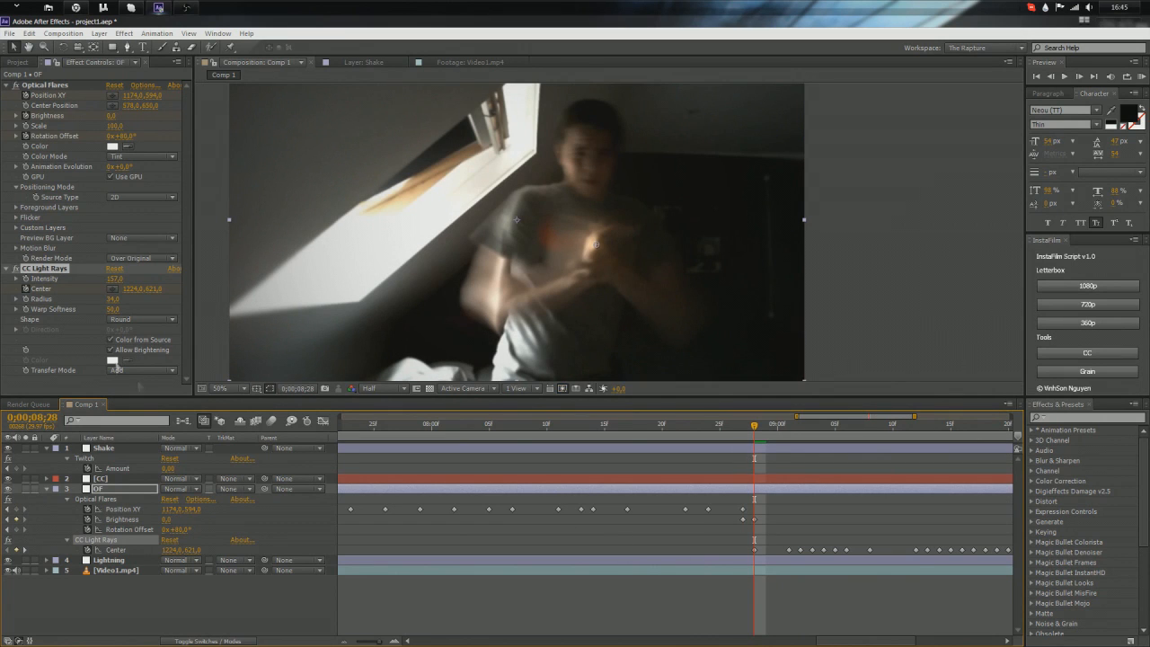
{"action": "left_click", "coordinate": [25, 283]}
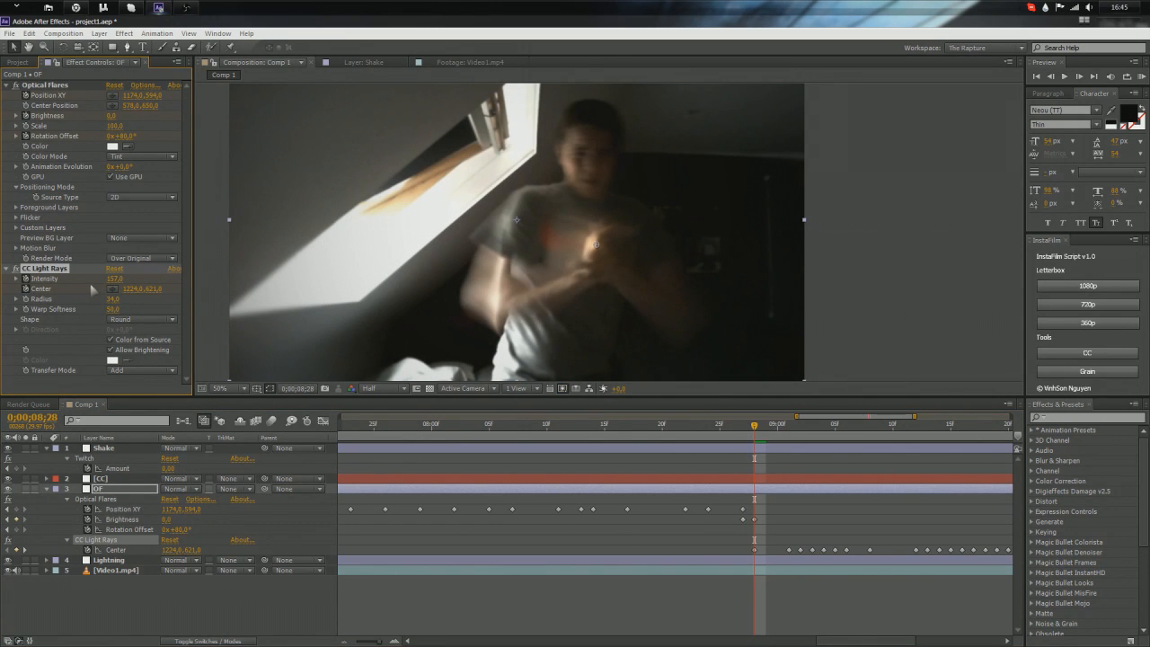
{"action": "key", "text": "Page_Up"}
{"action": "left_click", "coordinate": [117, 278]}
{"action": "type", "text": "0"}
{"action": "key", "text": "Return"}
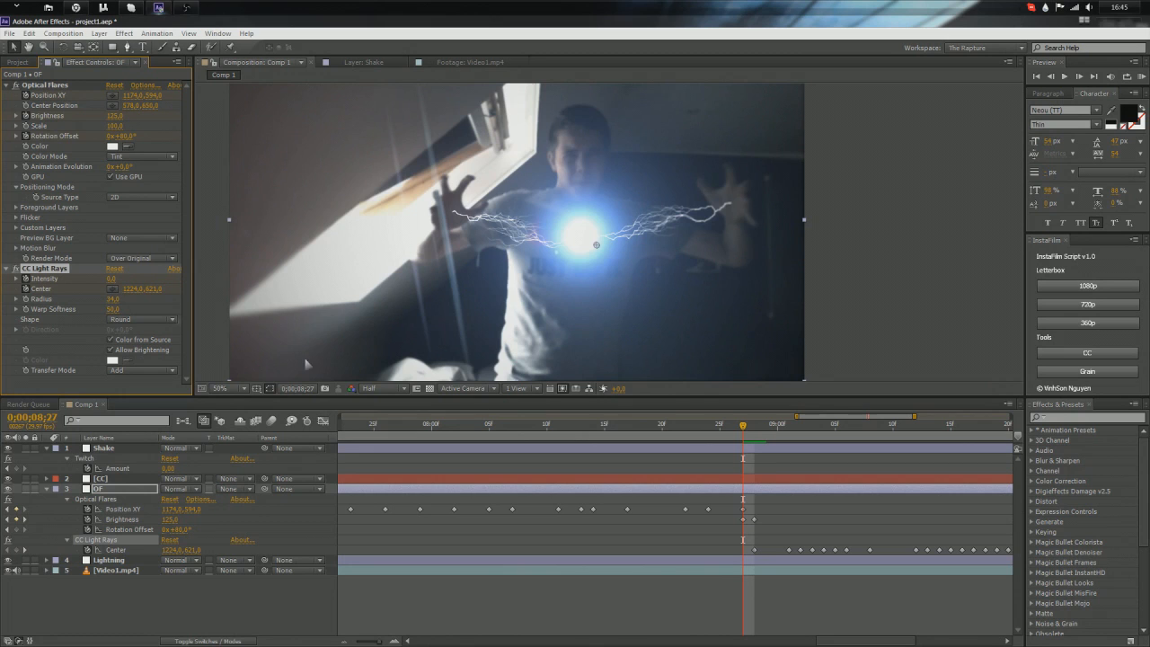
Step: Scrub back through the shot and preview the starting-point shake from just before its first Amount keyframe
{"action": "left_click_drag", "start_coordinate": [745, 427], "coordinate": [645, 457]}
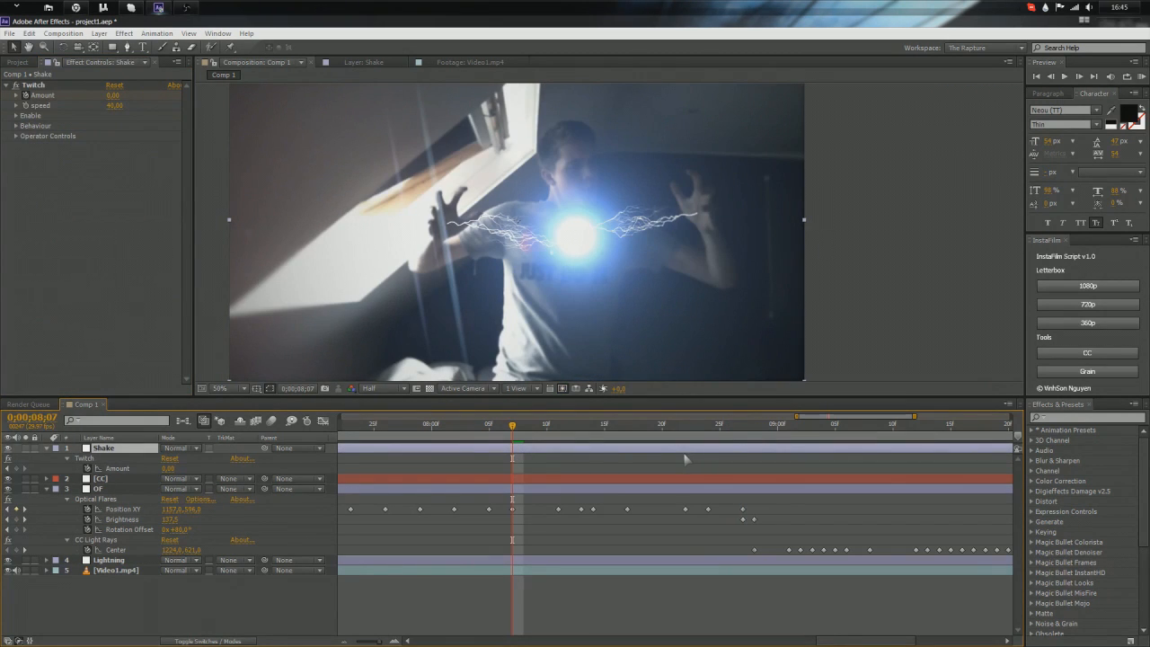
{"action": "scroll", "coordinate": [634, 489], "scroll_direction": "down", "scroll_amount": 3}
{"action": "scroll", "coordinate": [415, 460], "scroll_direction": "down", "scroll_amount": 2}
{"action": "mouse_move", "coordinate": [517, 424]}
{"action": "left_mouse_down"}
{"action": "mouse_move", "coordinate": [481, 425]}
{"action": "mouse_move", "coordinate": [523, 436]}
{"action": "left_mouse_up"}
{"action": "scroll", "coordinate": [539, 331], "scroll_direction": "up", "scroll_amount": 1}
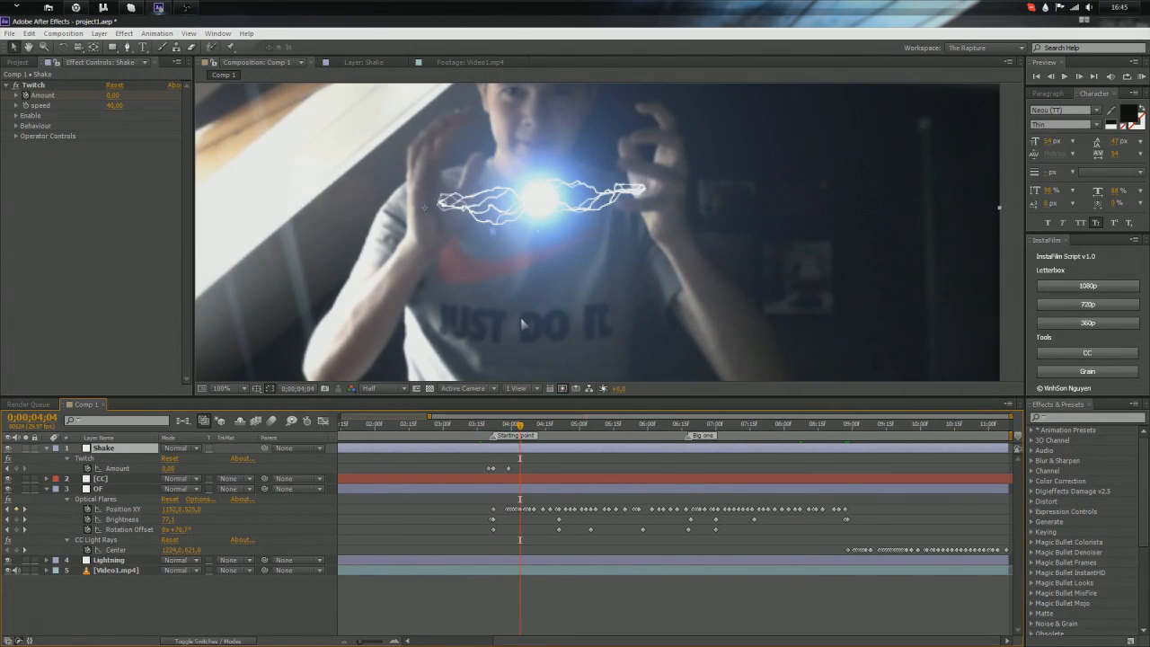
{"action": "scroll", "coordinate": [521, 323], "scroll_direction": "down", "scroll_amount": 1}
{"action": "left_click_drag", "start_coordinate": [519, 436], "coordinate": [475, 440]}
{"action": "key", "text": "KP_0"}
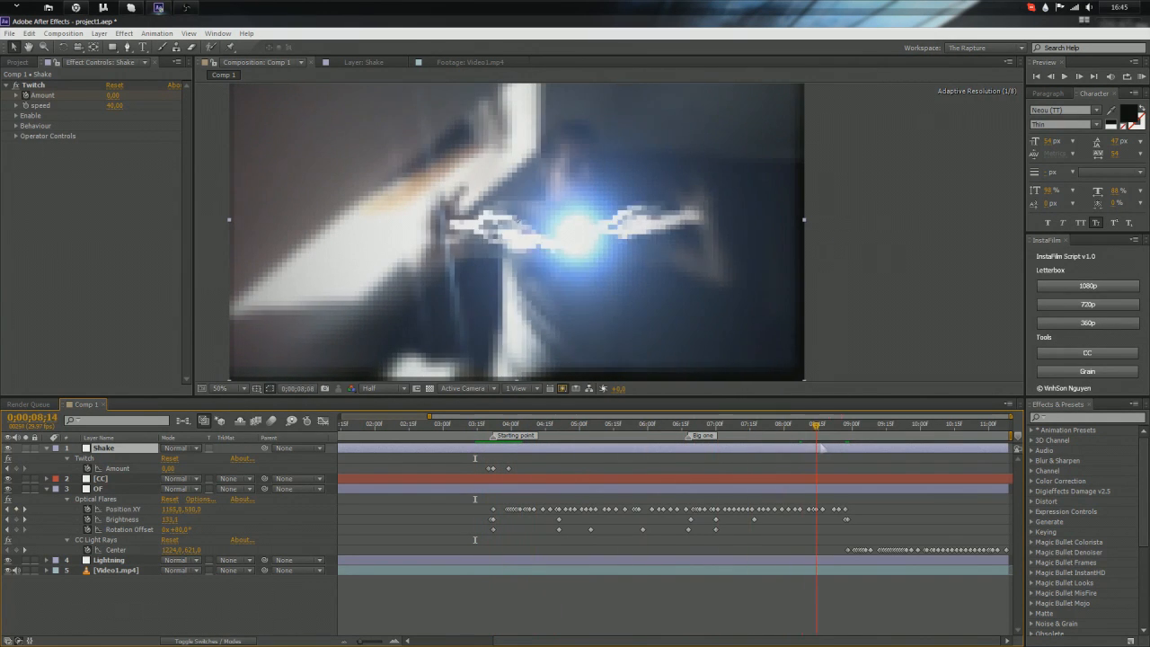
Step: Copy the Twitch Amount keyframes to 0;00;08;06, delete the surplus one and move the value-8 keyframe to 0;00;08;28
{"action": "left_click_drag", "start_coordinate": [532, 462], "coordinate": [479, 474]}
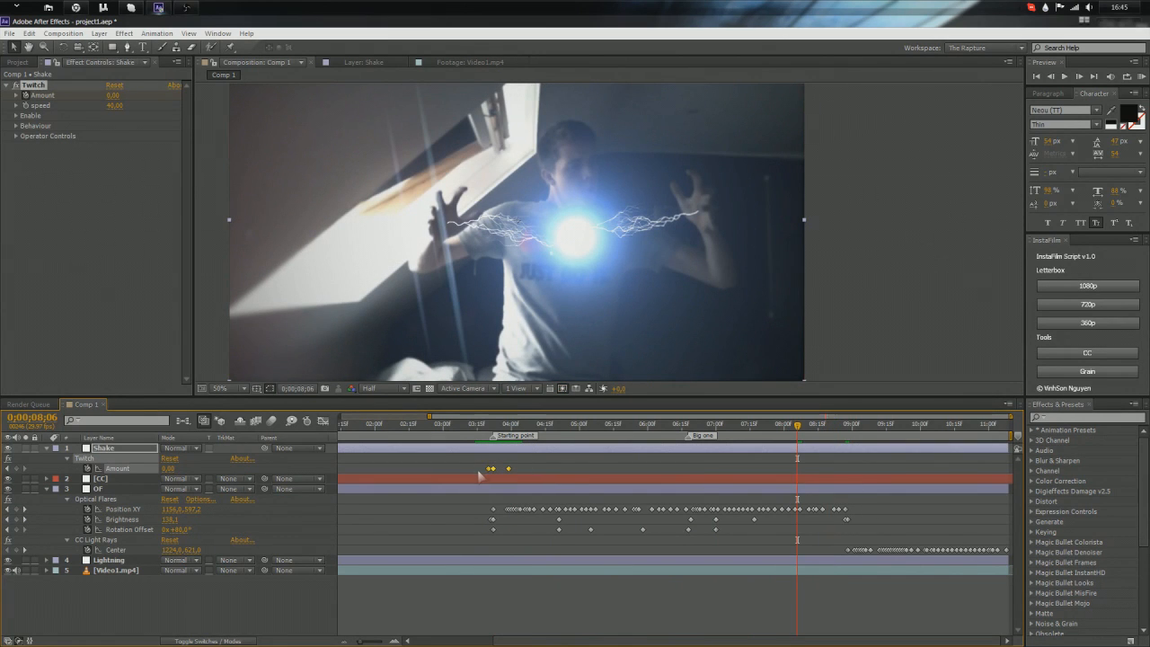
{"action": "left_click", "coordinate": [831, 467]}
{"action": "left_click", "coordinate": [817, 469]}
{"action": "key", "text": "Delete"}
{"action": "left_click_drag", "start_coordinate": [802, 469], "coordinate": [848, 469]}
{"action": "left_click_drag", "start_coordinate": [797, 426], "coordinate": [848, 441]}
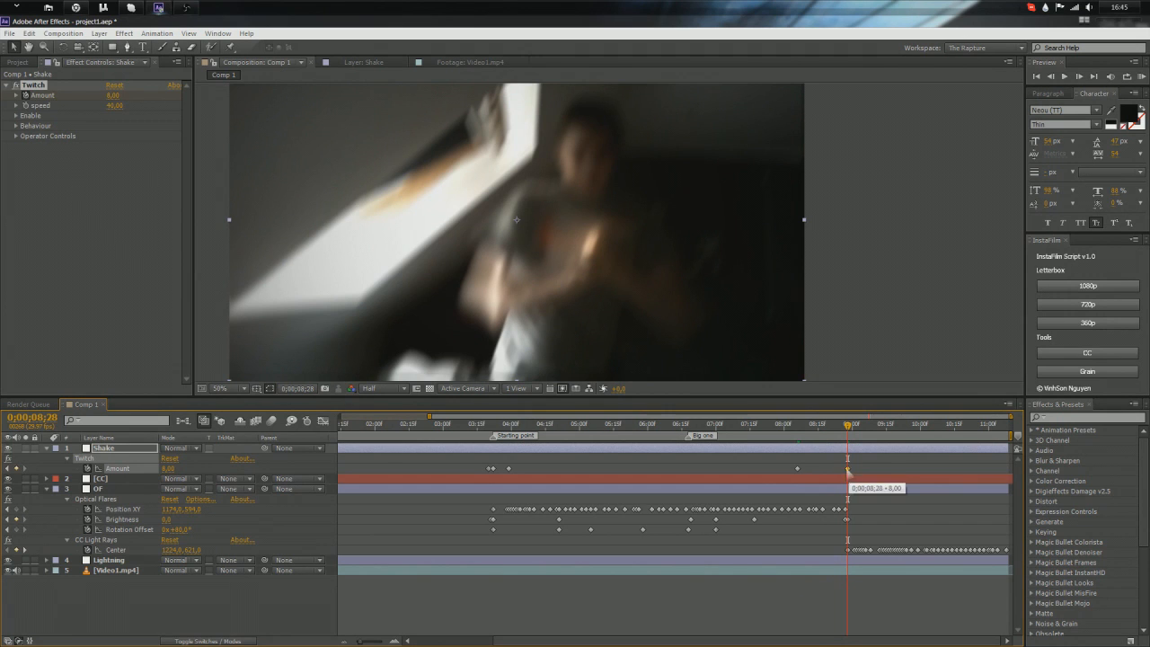
Step: Move the second shake's starting Amount keyframe to 0;00;07;25 and set the Amount to 0 at 0;00;08;29
{"action": "mouse_move", "coordinate": [847, 433]}
{"action": "left_mouse_down"}
{"action": "mouse_move", "coordinate": [782, 440]}
{"action": "mouse_move", "coordinate": [808, 441]}
{"action": "mouse_move", "coordinate": [778, 470]}
{"action": "mouse_move", "coordinate": [808, 440]}
{"action": "mouse_move", "coordinate": [849, 434]}
{"action": "left_mouse_up"}
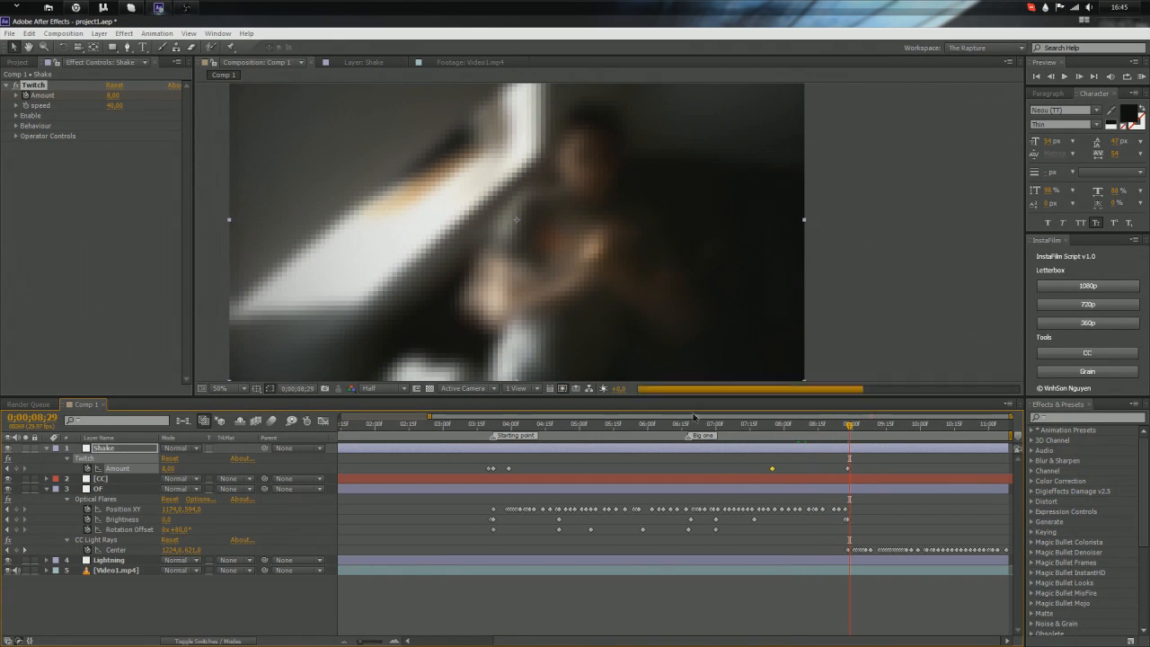
{"action": "left_click", "coordinate": [114, 96]}
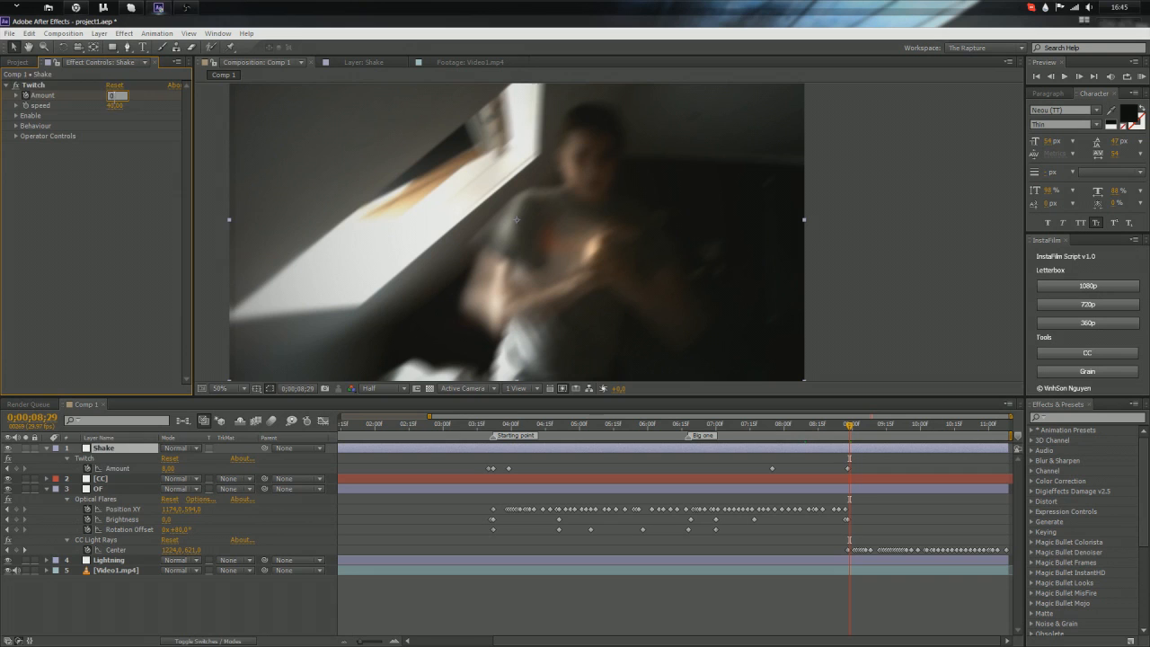
{"action": "type", "text": "0"}
{"action": "key", "text": "Return"}
Step: Move the second shake's closing Amount keyframe to 0;00;09;00
{"action": "left_click_drag", "start_coordinate": [861, 430], "coordinate": [834, 449]}
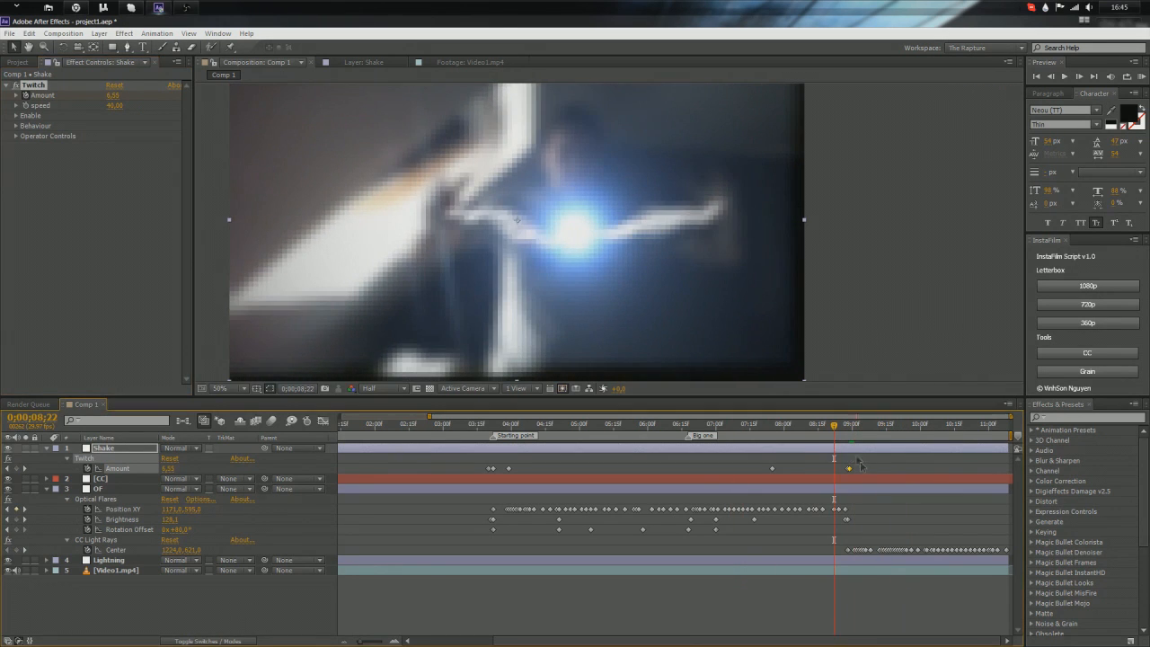
{"action": "scroll", "coordinate": [862, 469], "scroll_direction": "up", "scroll_amount": 3}
{"action": "left_click_drag", "start_coordinate": [770, 471], "coordinate": [787, 469]}
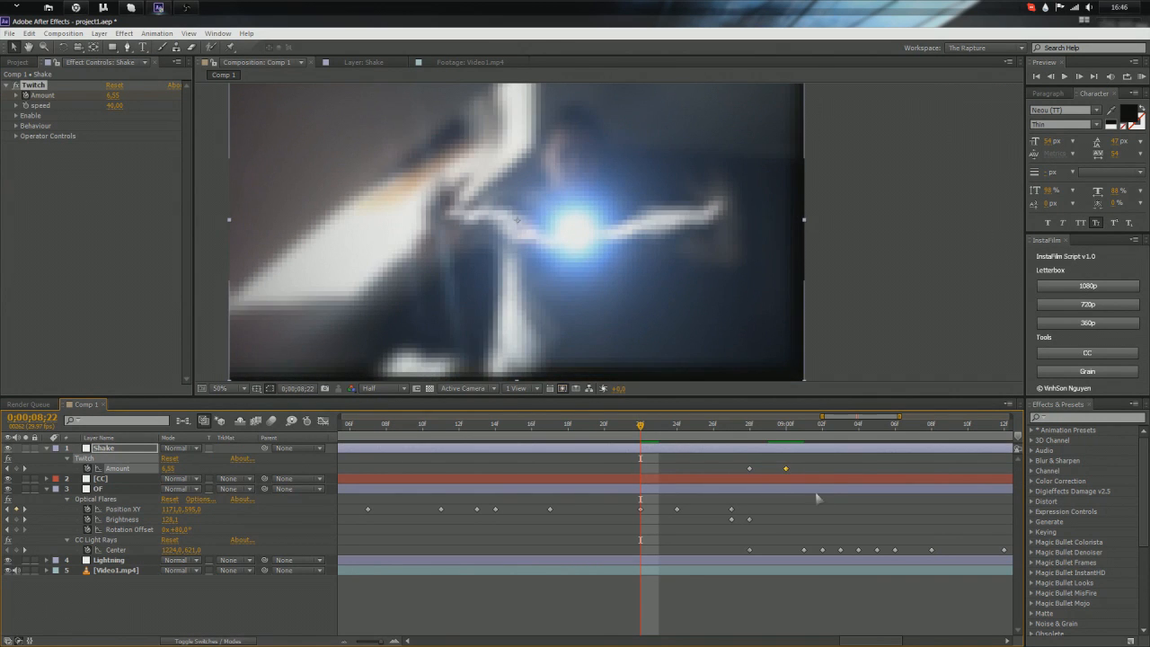
Step: Review the first shake at 0;00;03;22 and preview the second one from 0;00;07;25
{"action": "scroll", "coordinate": [817, 498], "scroll_direction": "down", "scroll_amount": 5}
{"action": "mouse_move", "coordinate": [827, 438]}
{"action": "left_mouse_down"}
{"action": "mouse_move", "coordinate": [555, 445]}
{"action": "mouse_move", "coordinate": [566, 449]}
{"action": "left_mouse_up"}
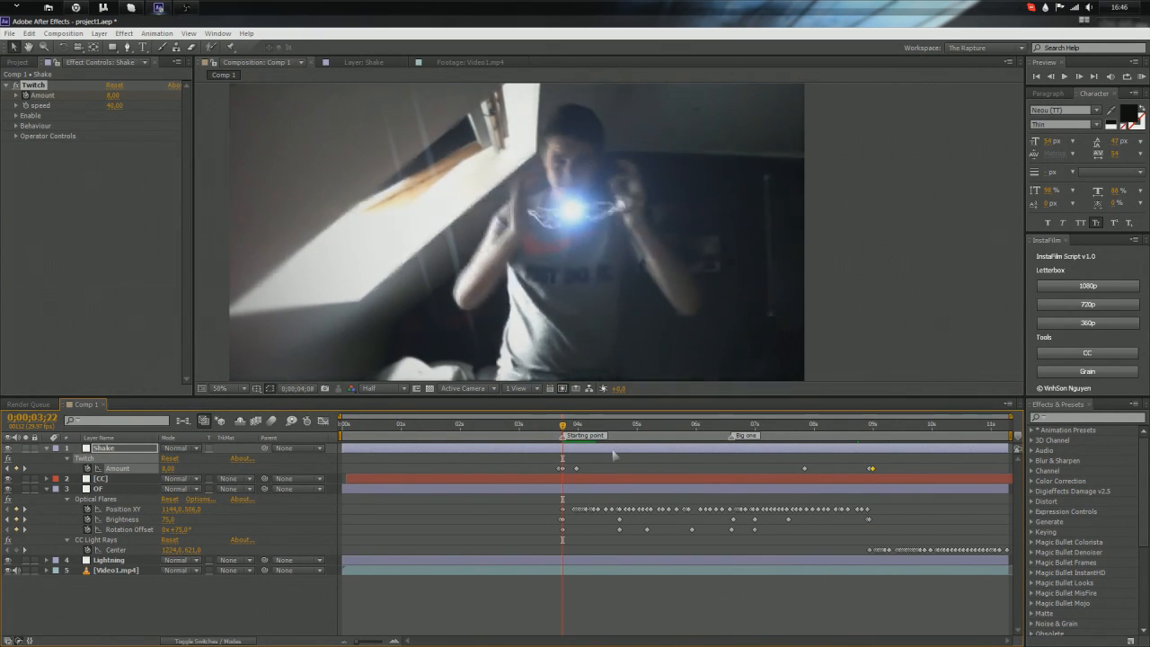
{"action": "key", "text": "space"}
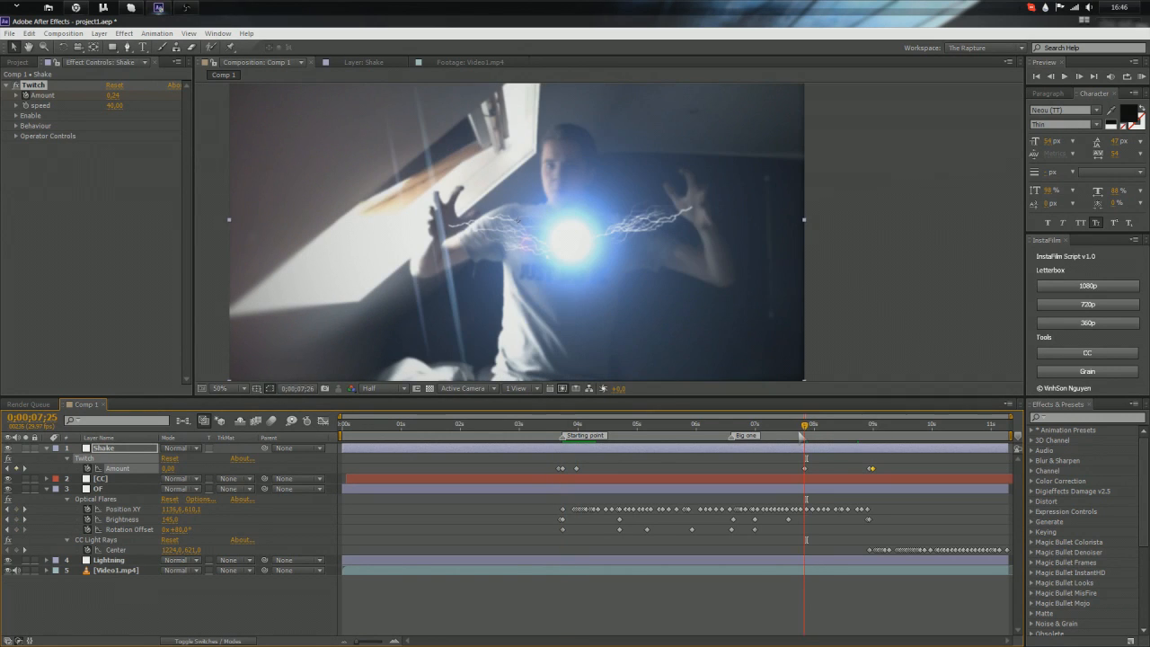
{"action": "key", "text": "KP_0"}
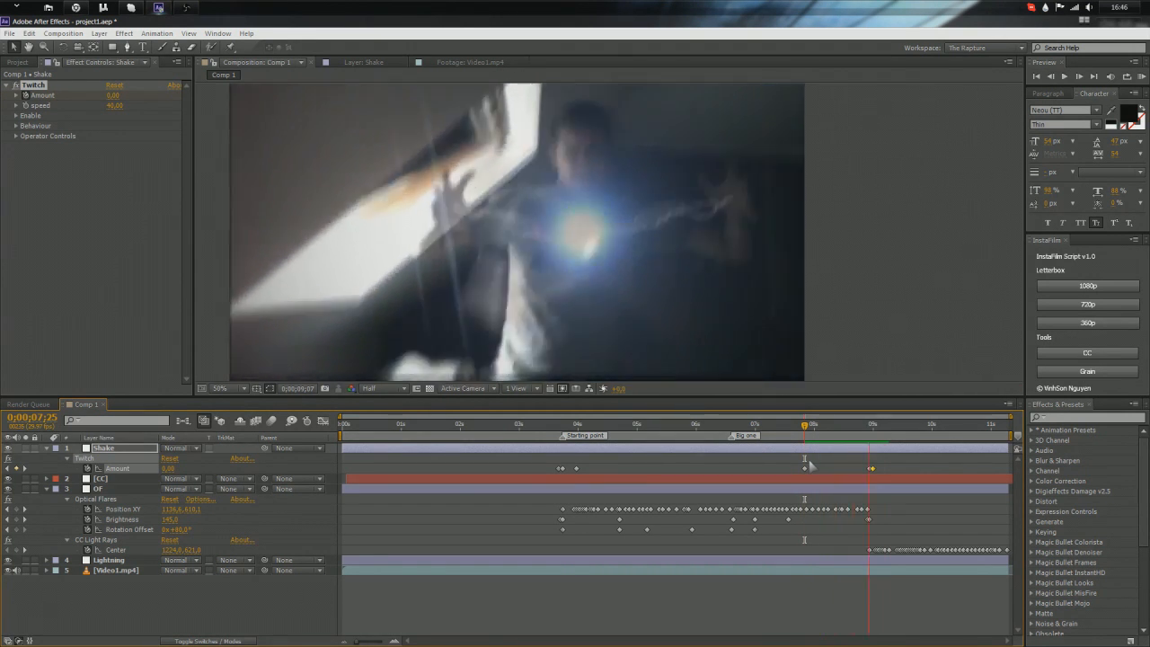
{"action": "key", "text": "space"}
Step: Go to 0;00;04;13 and reveal the Lightning layer's Opacity property
{"action": "left_click_drag", "start_coordinate": [806, 426], "coordinate": [607, 463]}
{"action": "key", "text": "period"}
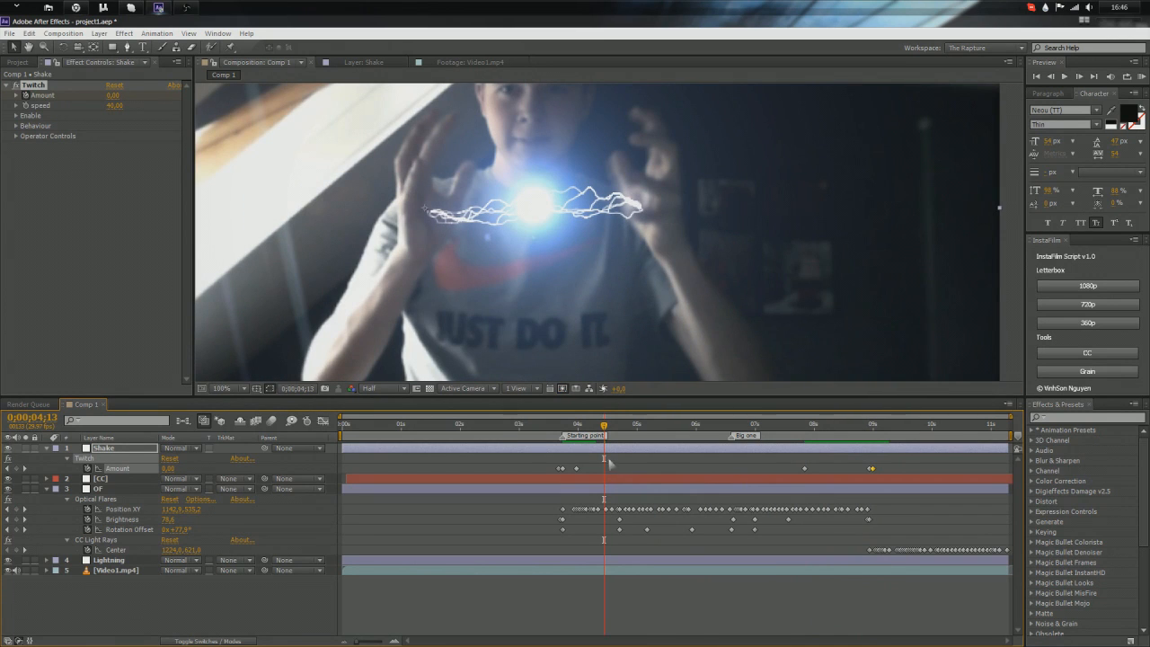
{"action": "left_click", "coordinate": [617, 488]}
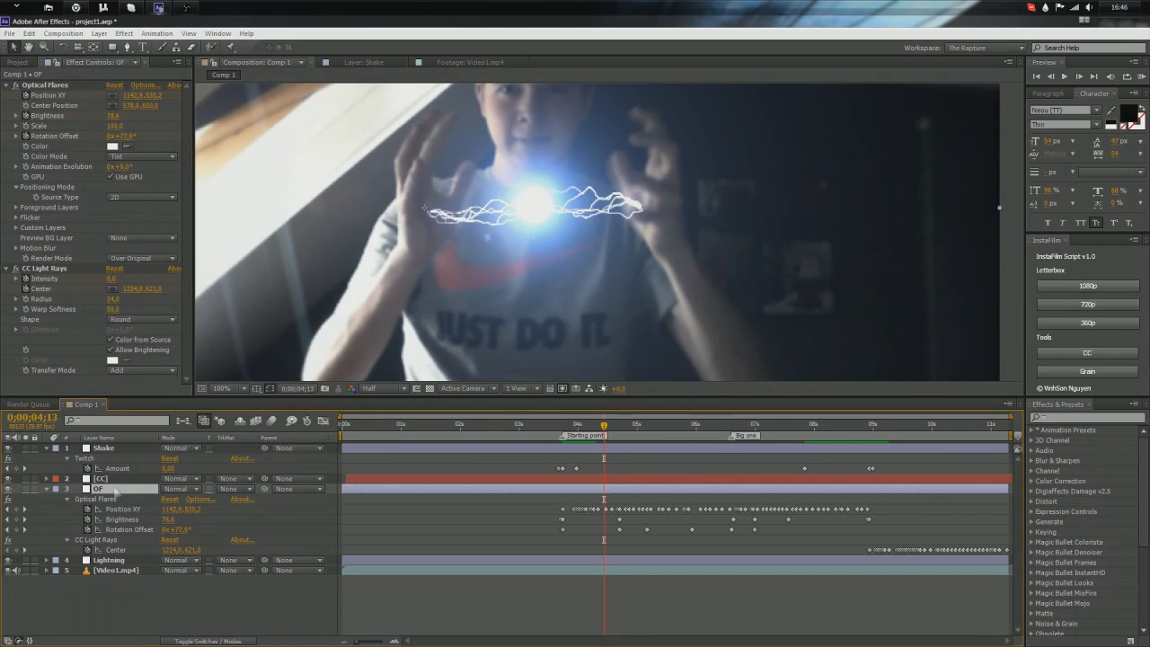
{"action": "left_click", "coordinate": [123, 561]}
{"action": "key", "text": "t"}
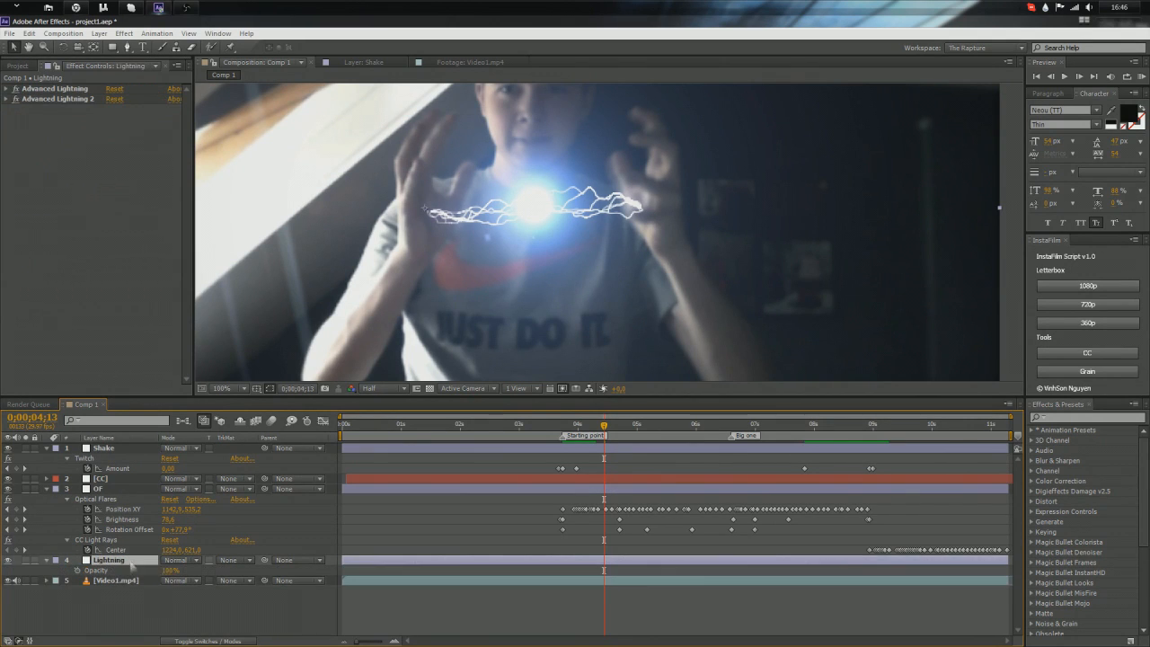
{"action": "left_click", "coordinate": [129, 564]}
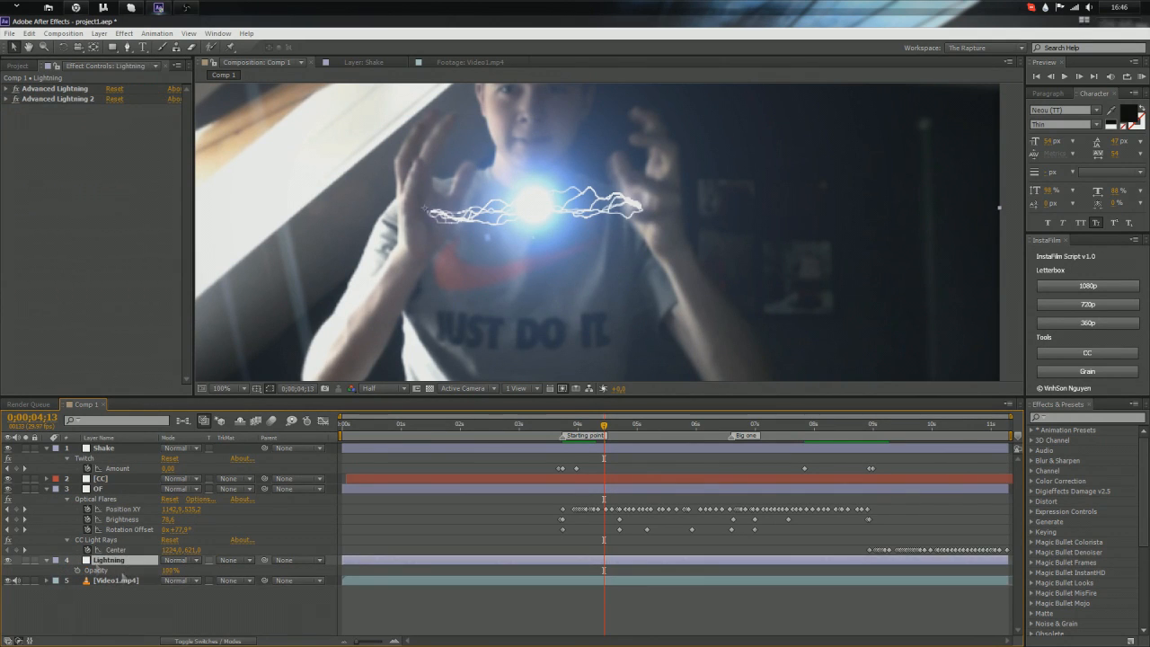
Step: Try lowering the Lightning layer's Opacity, ending at 81%
{"action": "left_click", "coordinate": [168, 570]}
{"action": "type", "text": "95"}
{"action": "key", "text": "Return"}
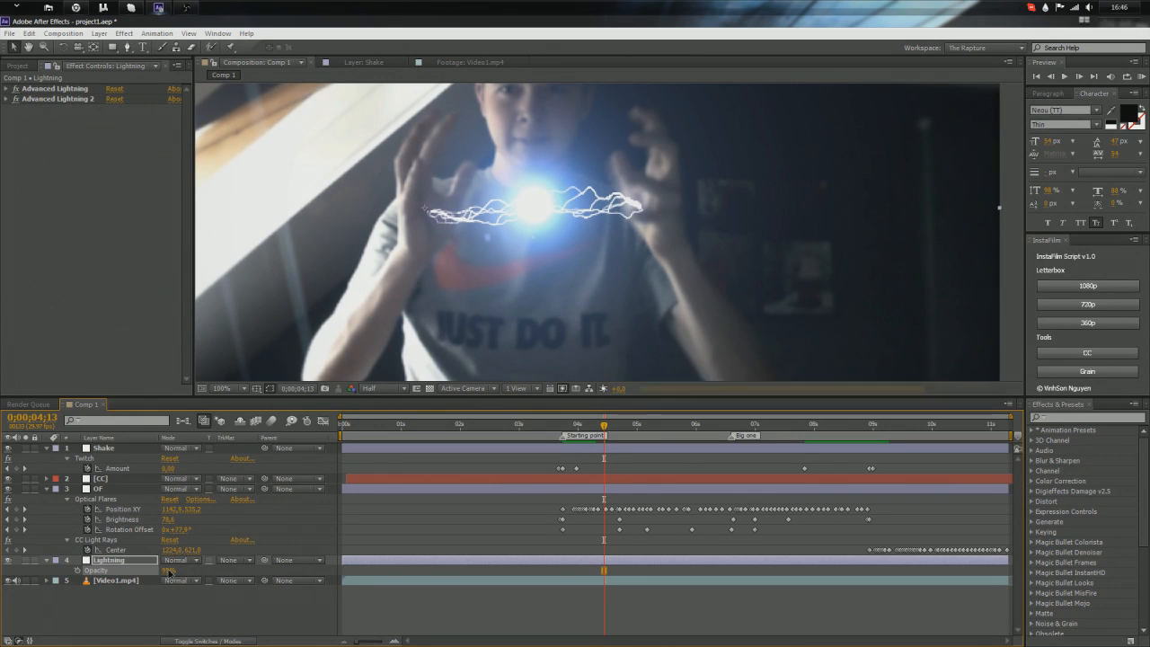
{"action": "left_click", "coordinate": [169, 575]}
{"action": "left_click", "coordinate": [167, 569]}
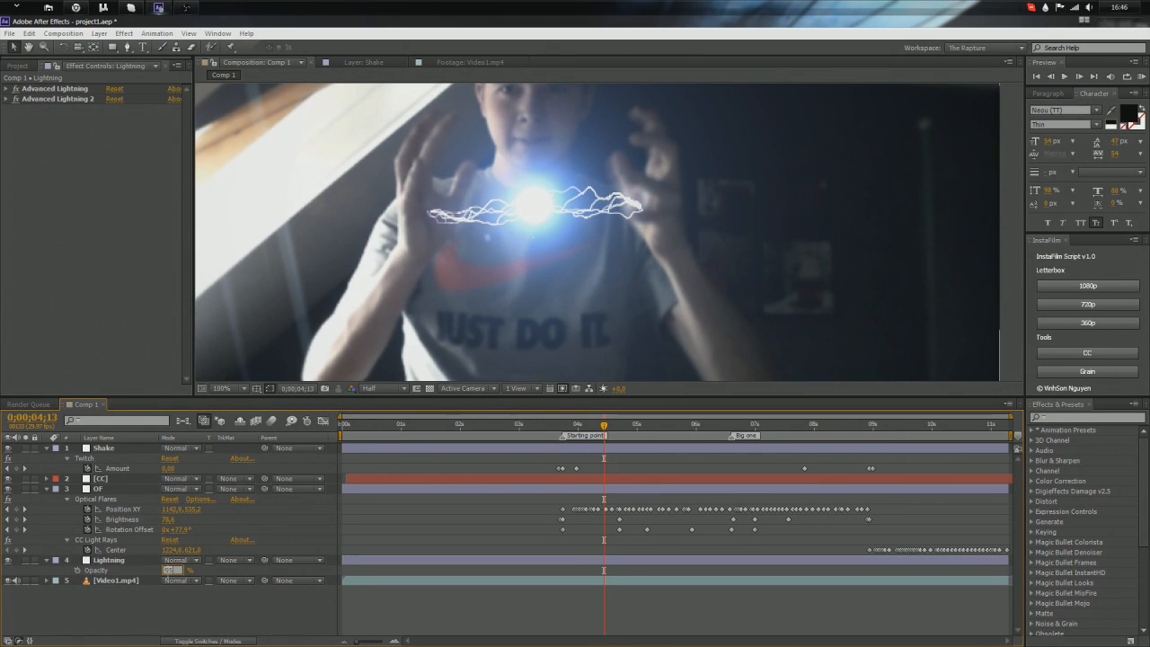
{"action": "key", "text": "Return"}
{"action": "scroll", "coordinate": [467, 307], "scroll_direction": "up", "scroll_amount": 1}
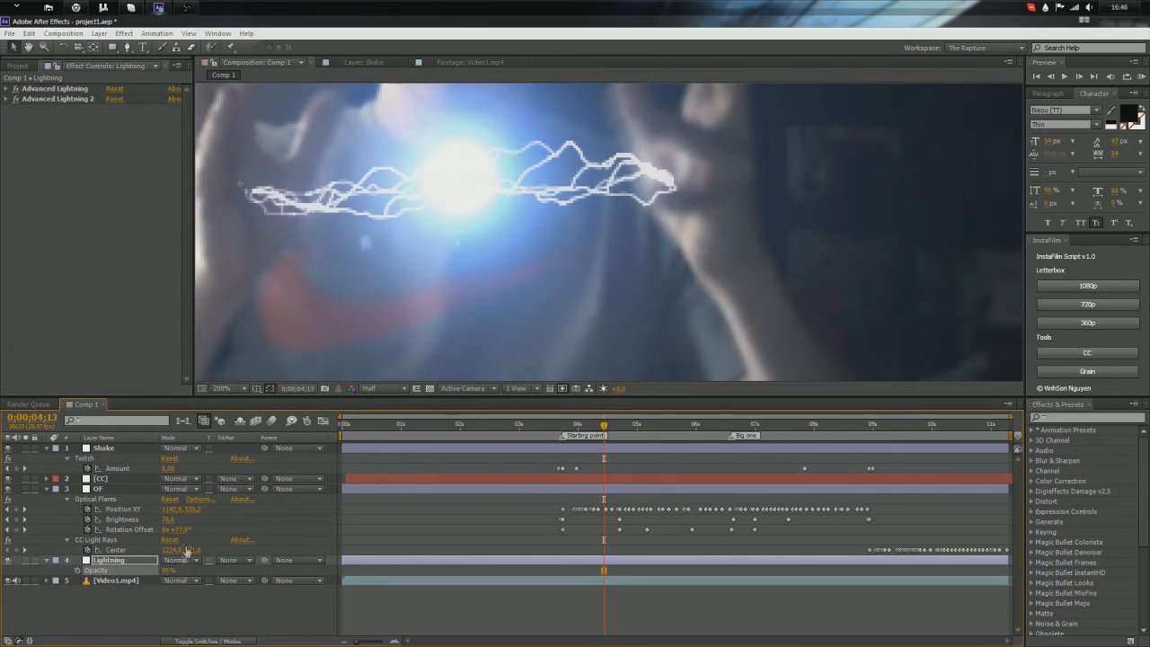
{"action": "left_click_drag", "start_coordinate": [168, 569], "coordinate": [160, 570]}
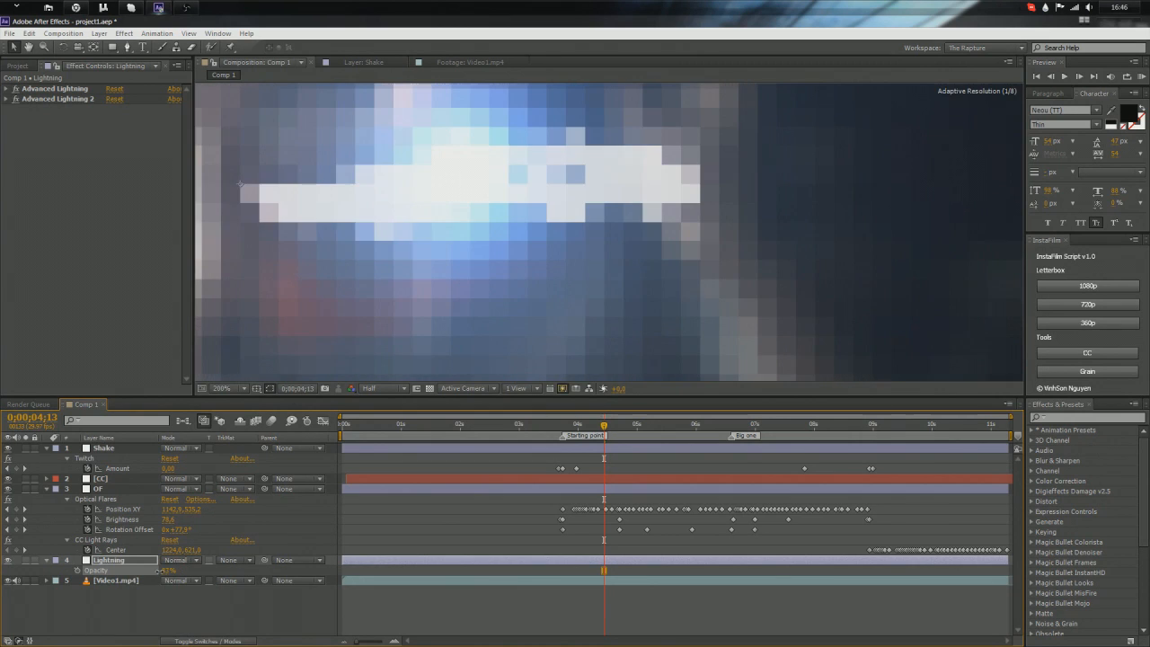
Step: Set the composition preview resolution to Full and move the playhead to 0;00;05;28
{"action": "left_click", "coordinate": [382, 388]}
{"action": "left_click", "coordinate": [385, 419]}
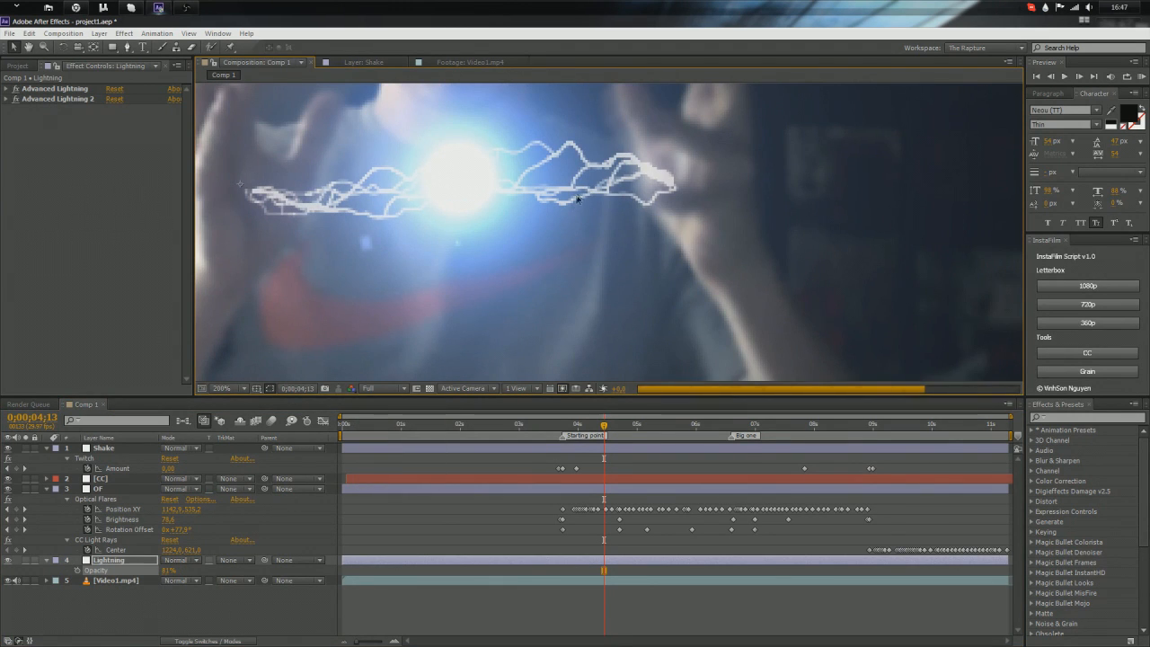
{"action": "scroll", "coordinate": [481, 256], "scroll_direction": "down", "scroll_amount": 1}
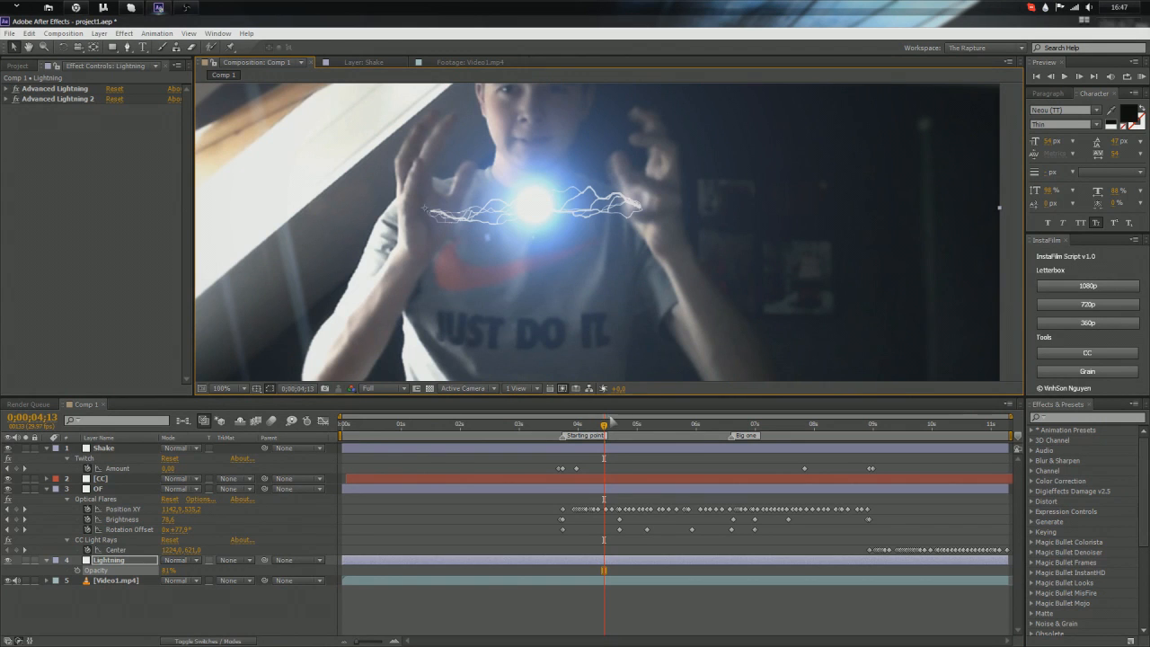
{"action": "left_click_drag", "start_coordinate": [611, 420], "coordinate": [692, 423]}
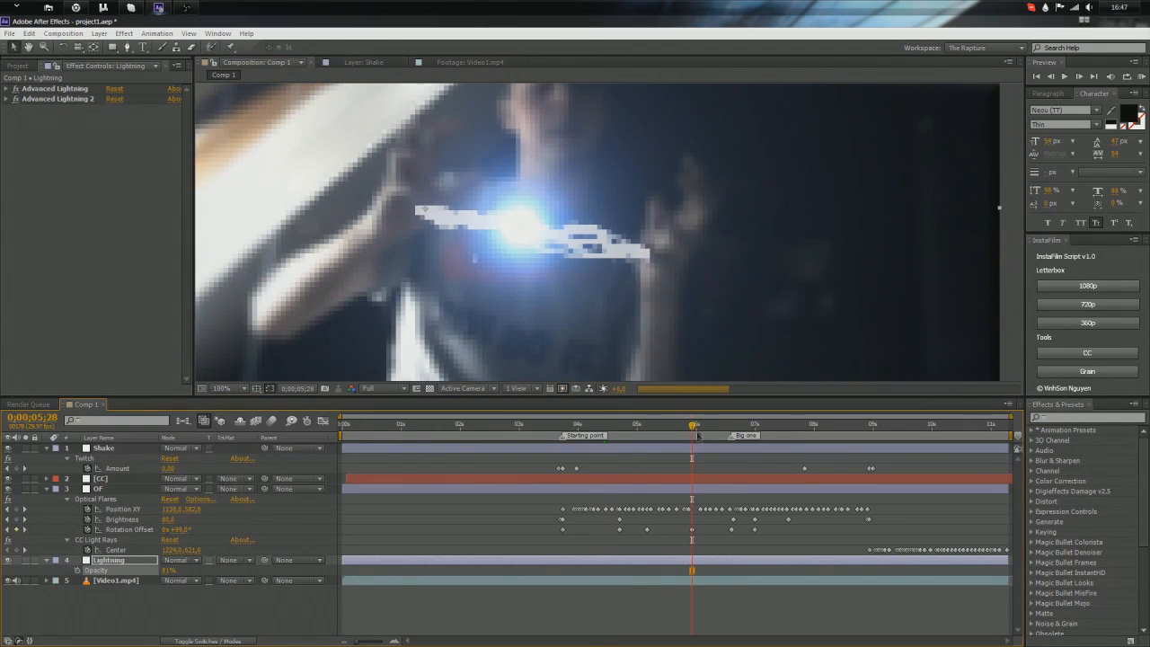
Step: Try the Add blending mode on the Lightning layer and undo it
{"action": "scroll", "coordinate": [567, 287], "scroll_direction": "up", "scroll_amount": 1}
{"action": "left_click", "coordinate": [173, 561]}
{"action": "left_click", "coordinate": [194, 164]}
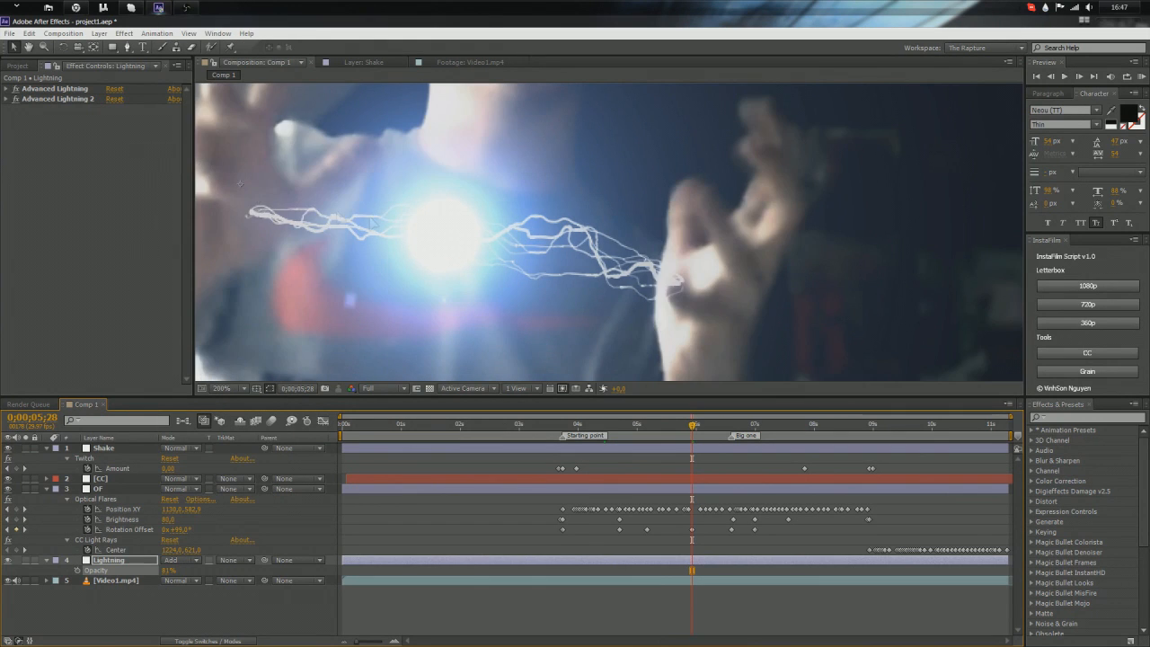
{"action": "scroll", "coordinate": [406, 229], "scroll_direction": "down", "scroll_amount": 1}
{"action": "key", "text": "ctrl+z"}
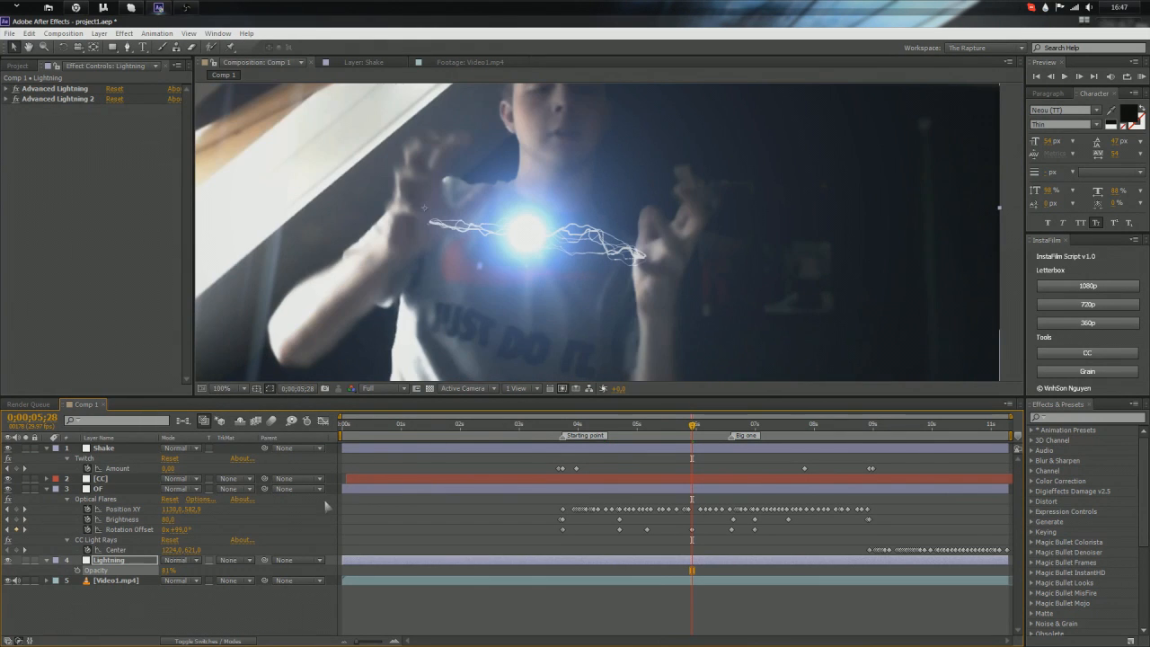
Step: Try a much lower Opacity on the Lightning layer, inspect the bolts up close and undo the change
{"action": "left_click_drag", "start_coordinate": [163, 568], "coordinate": [141, 568]}
{"action": "scroll", "coordinate": [452, 280], "scroll_direction": "up", "scroll_amount": 1}
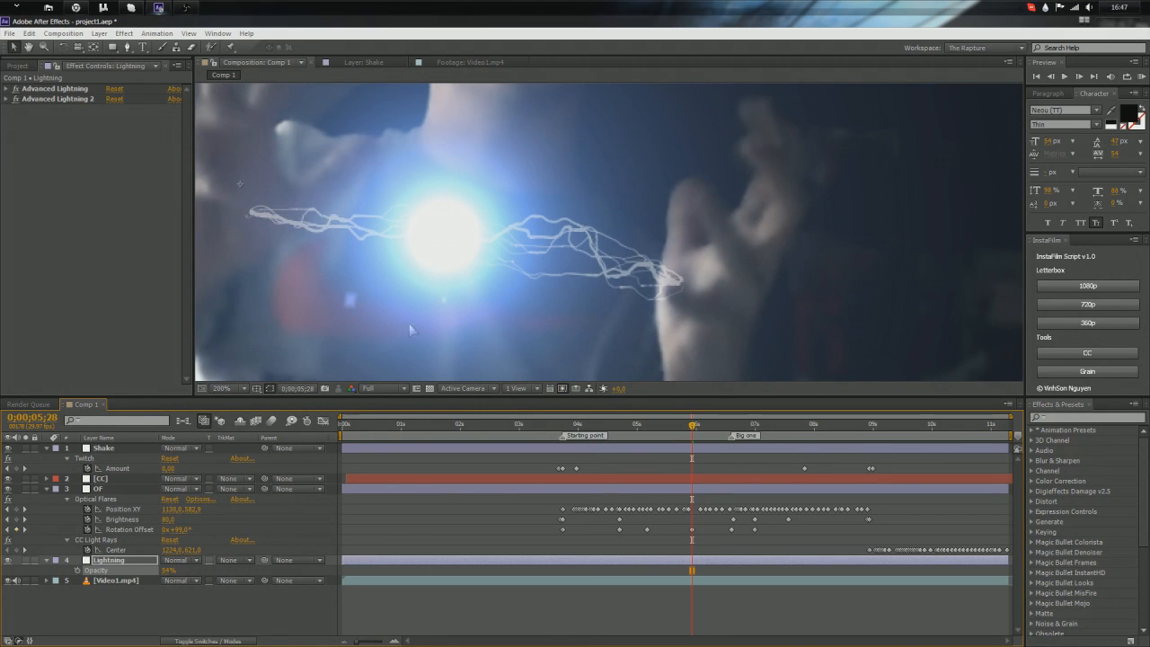
{"action": "key", "text": "ctrl+z"}
Step: Set the Lightning layer's Opacity to 95% and collapse the layer's properties
{"action": "left_click", "coordinate": [168, 570]}
{"action": "type", "text": "95"}
{"action": "key", "text": "Return"}
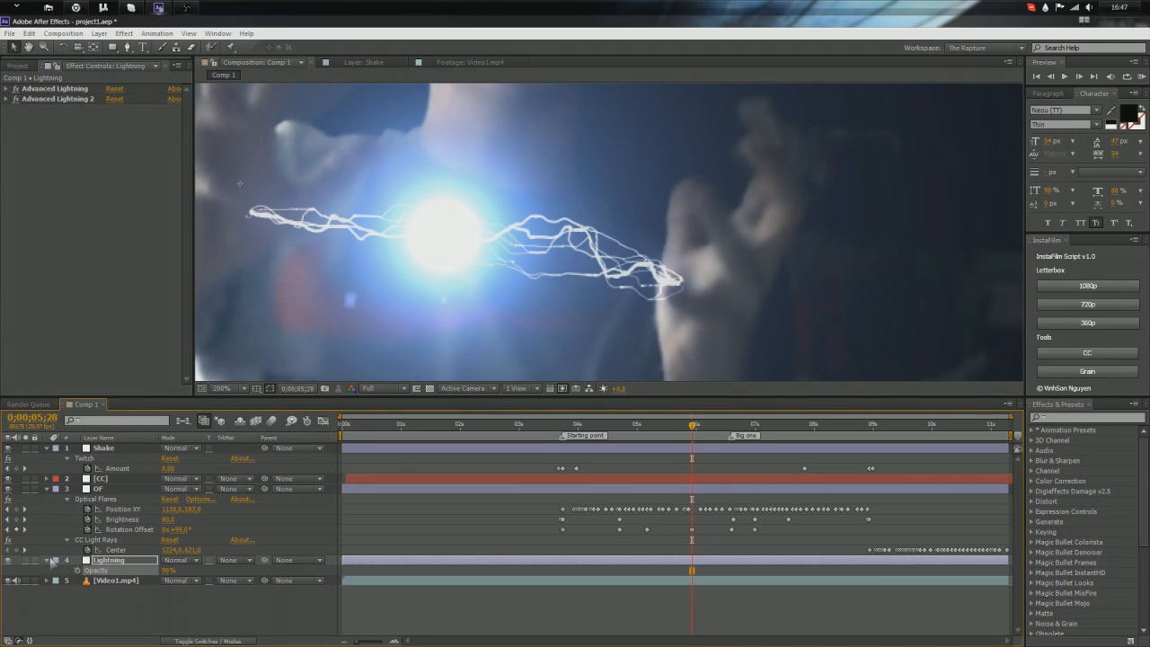
{"action": "left_click", "coordinate": [44, 559]}
{"action": "left_click", "coordinate": [46, 560]}
{"action": "scroll", "coordinate": [553, 330], "scroll_direction": "down", "scroll_amount": 1}
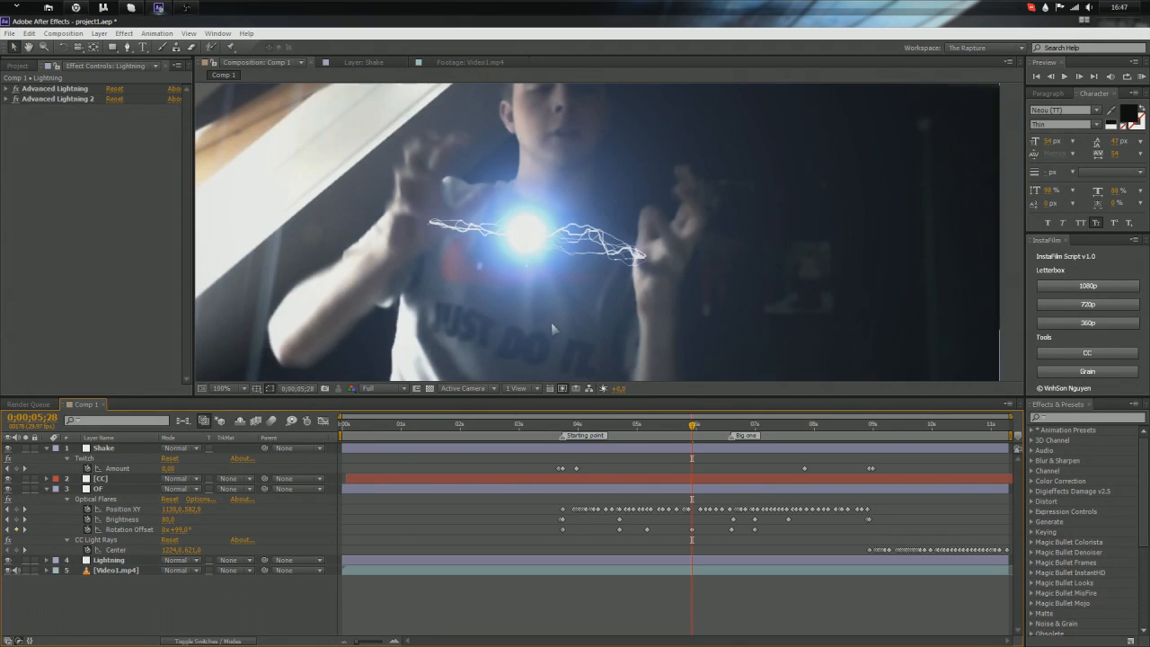
Step: Lower the Core Opacity of the Lightning layer's first Advanced Lightning effect to 59% and check the bolts at different magnifications
{"action": "left_click", "coordinate": [651, 559]}
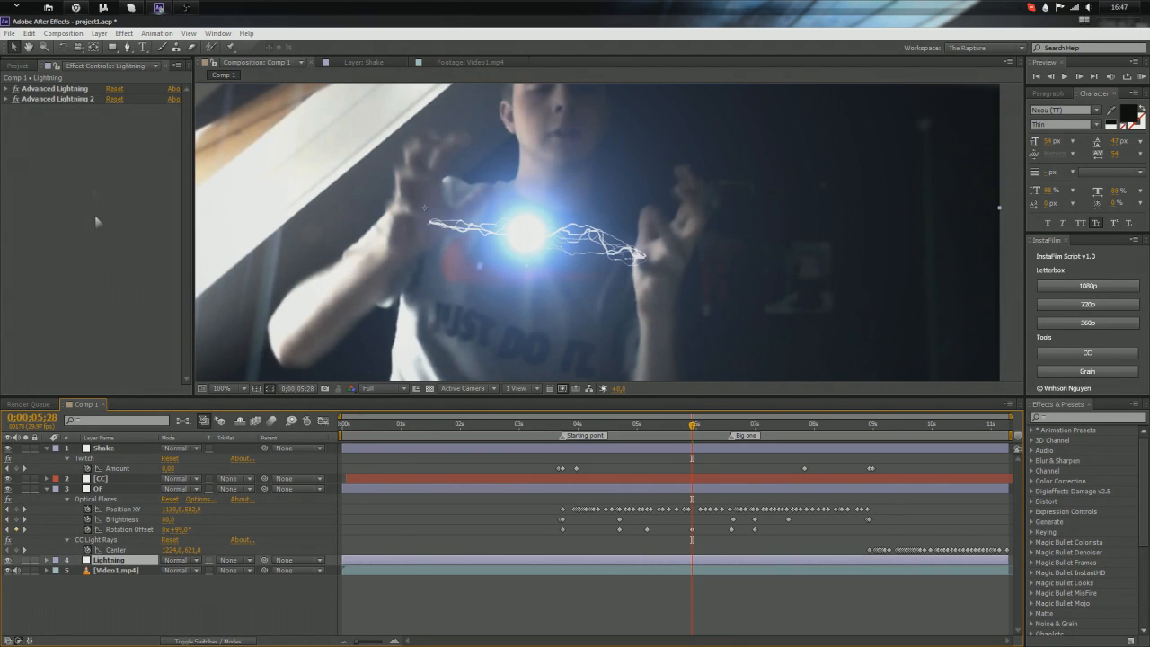
{"action": "left_click", "coordinate": [6, 88]}
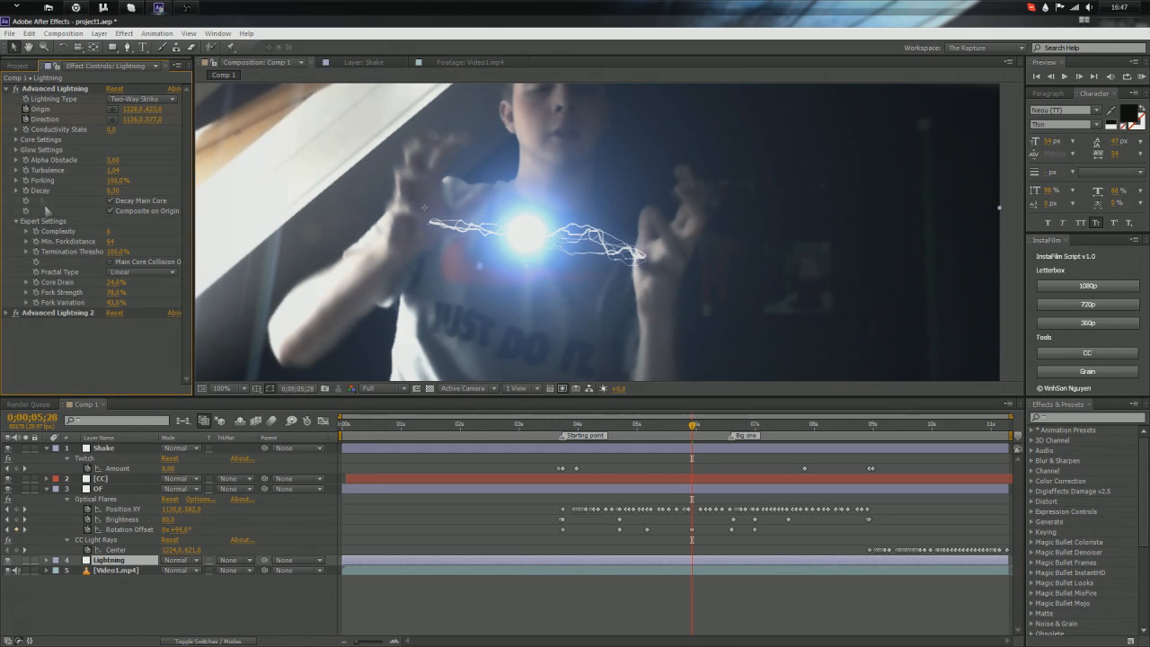
{"action": "left_click", "coordinate": [16, 140]}
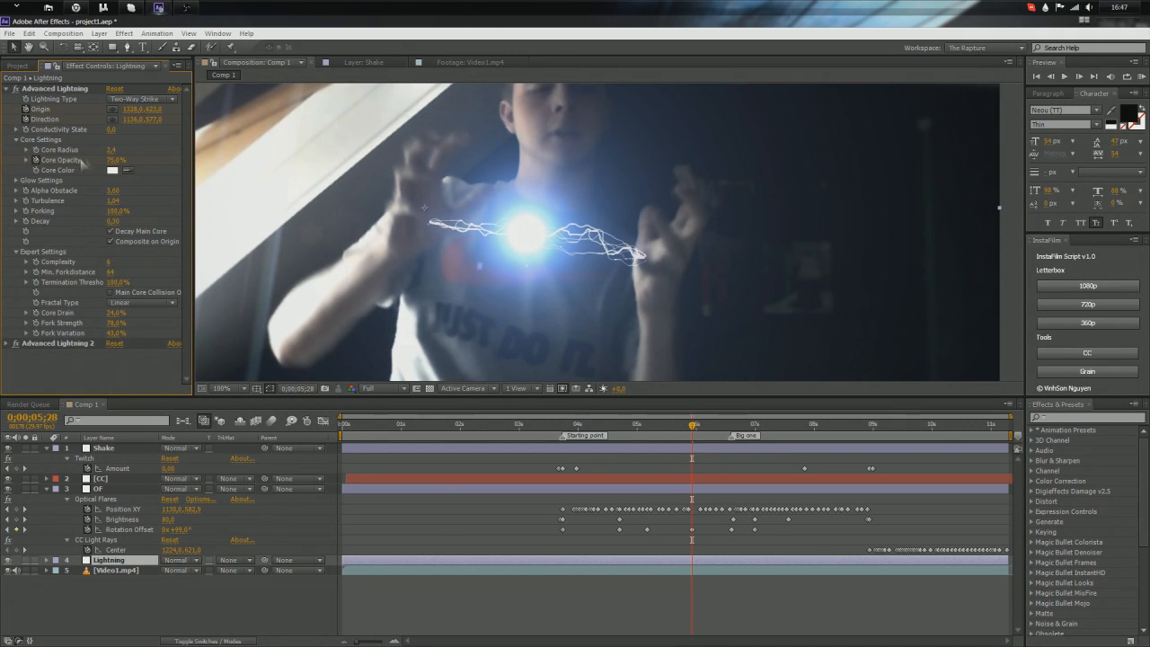
{"action": "left_click_drag", "start_coordinate": [111, 161], "coordinate": [97, 161]}
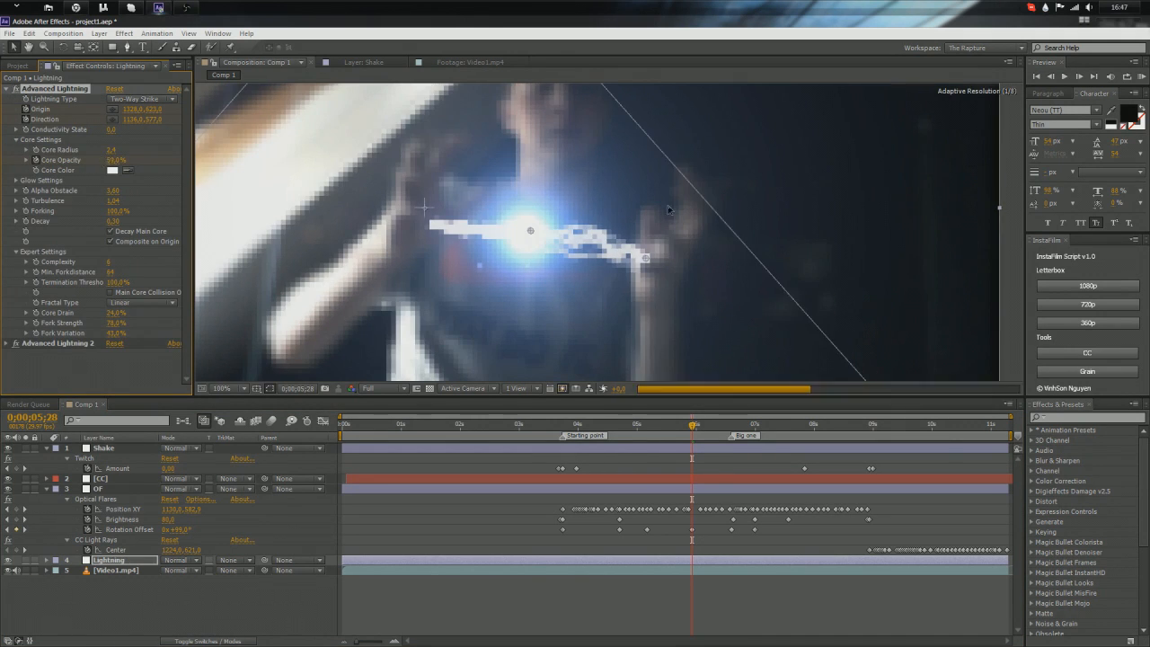
{"action": "key", "text": "period"}
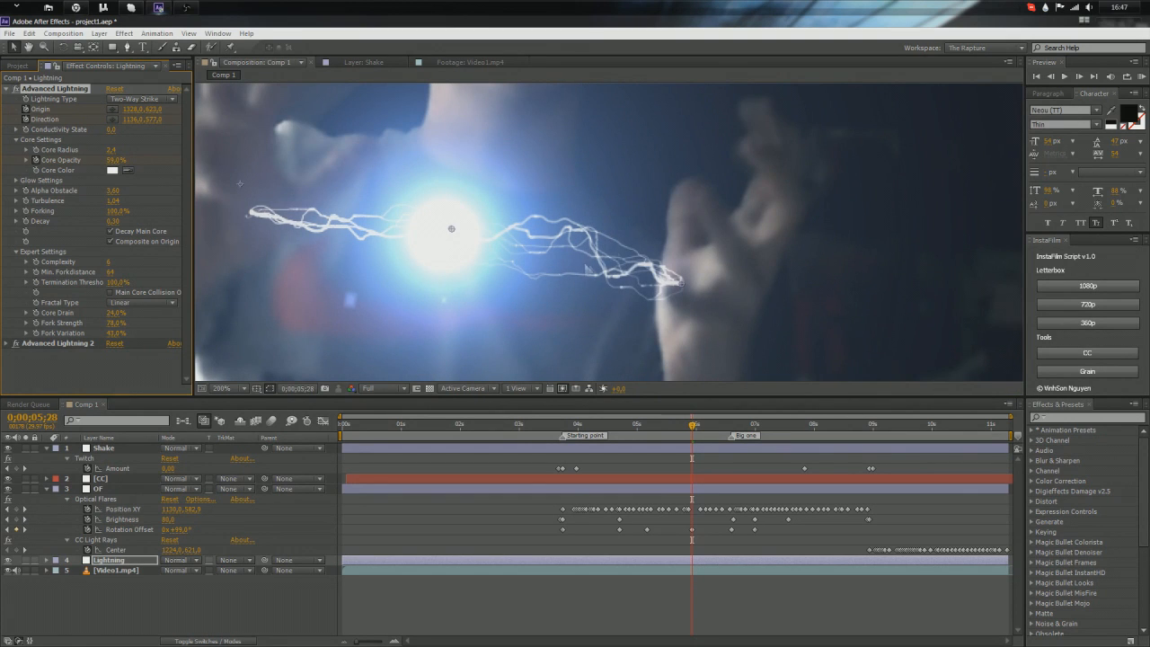
{"action": "key", "text": "comma"}
{"action": "key", "text": "comma"}
{"action": "key", "text": "comma"}
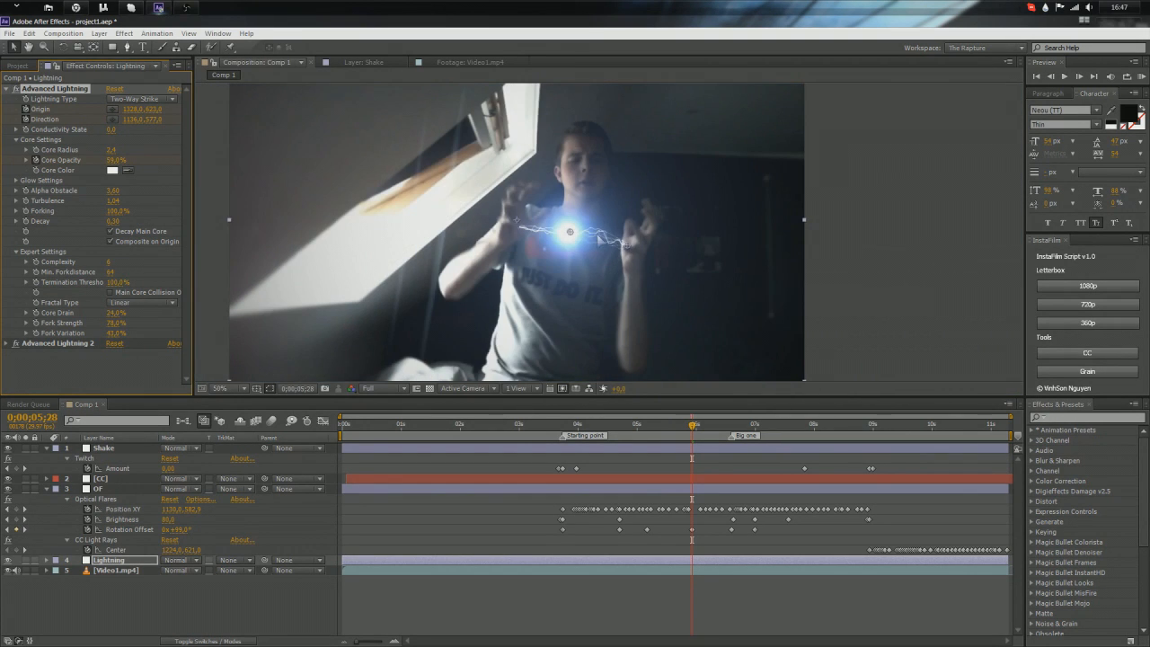
{"action": "key", "text": "period"}
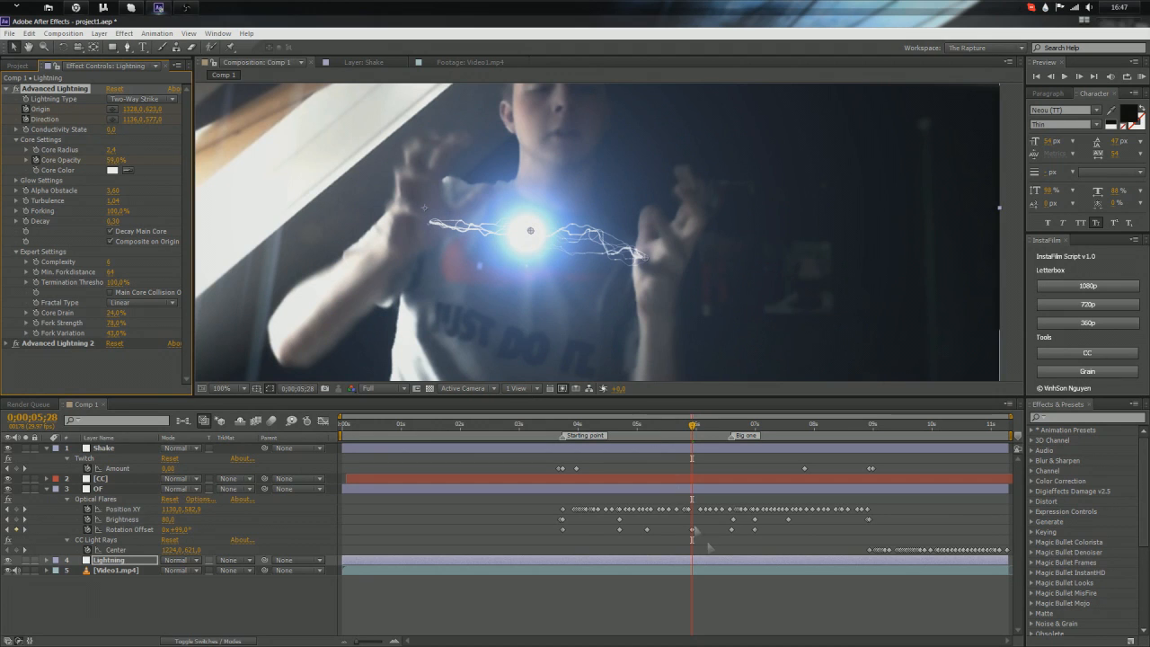
Step: Delete the Core Opacity keyframe at the current time on the first Advanced Lightning effect and set its starting and ending keyframes to 50%
{"action": "key", "text": "u"}
{"action": "key", "text": "Delete"}
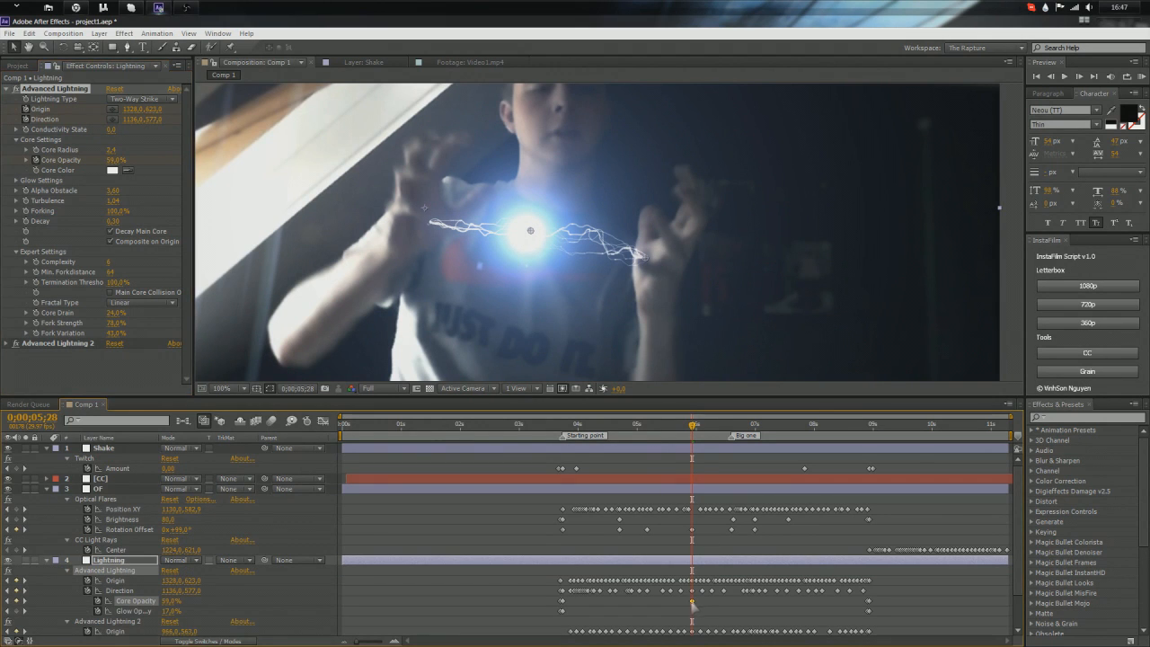
{"action": "double_click", "coordinate": [563, 601]}
{"action": "type", "text": "50"}
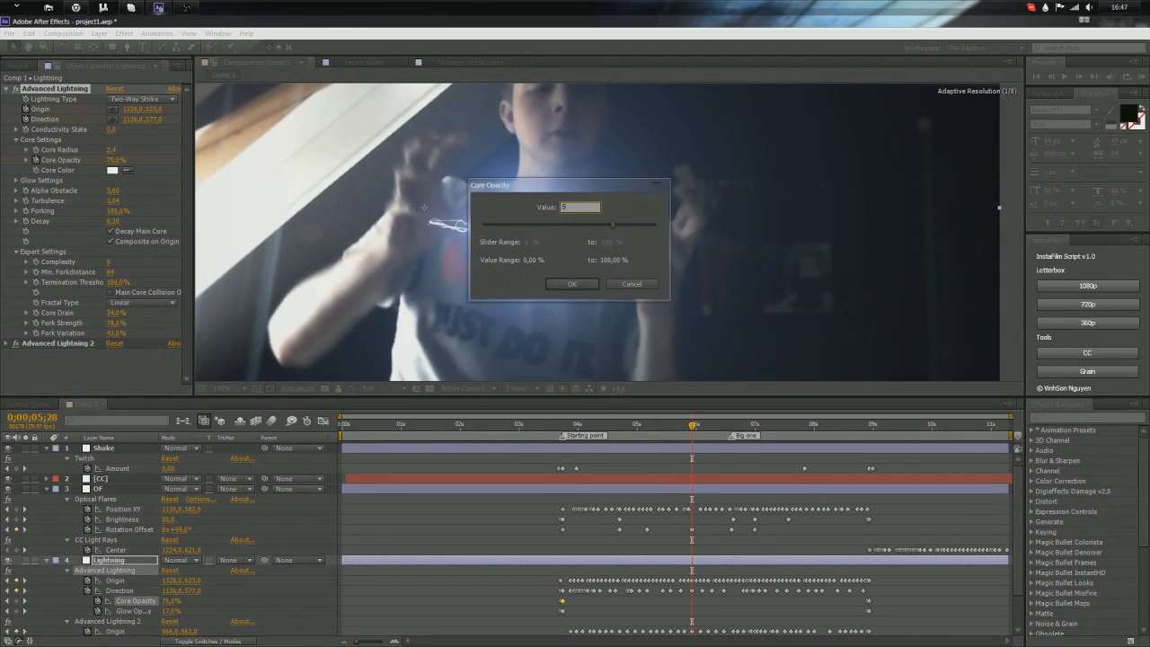
{"action": "key", "text": "Return"}
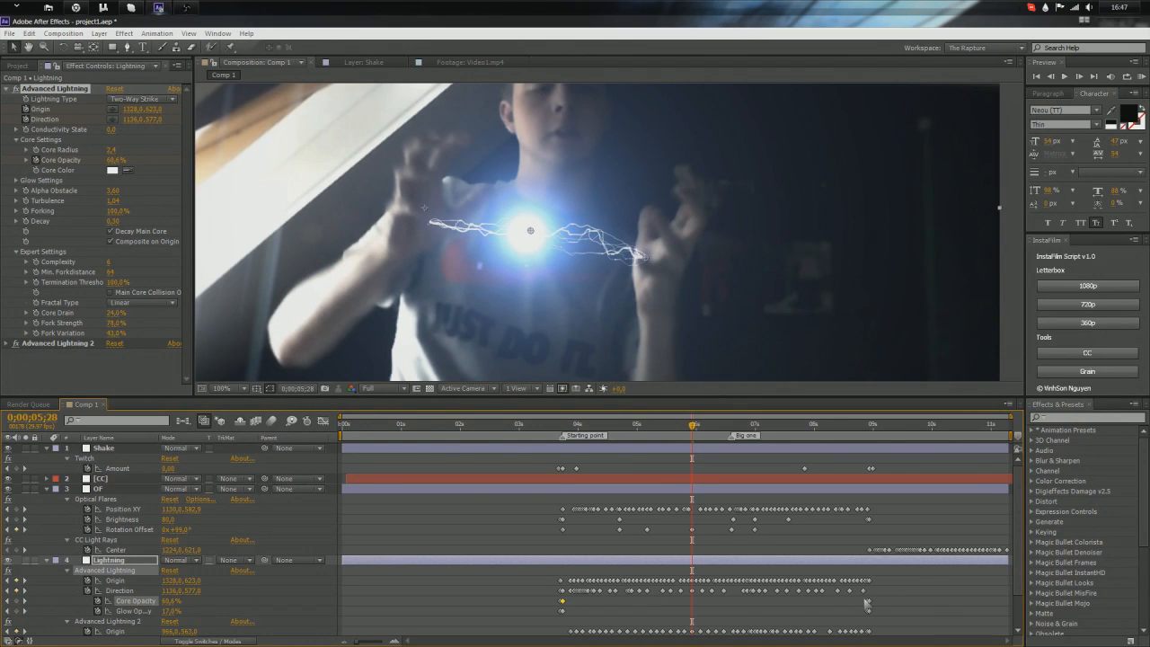
{"action": "double_click", "coordinate": [867, 601]}
{"action": "type", "text": "50"}
{"action": "key", "text": "Return"}
{"action": "scroll", "coordinate": [778, 612], "scroll_direction": "down", "scroll_amount": 2}
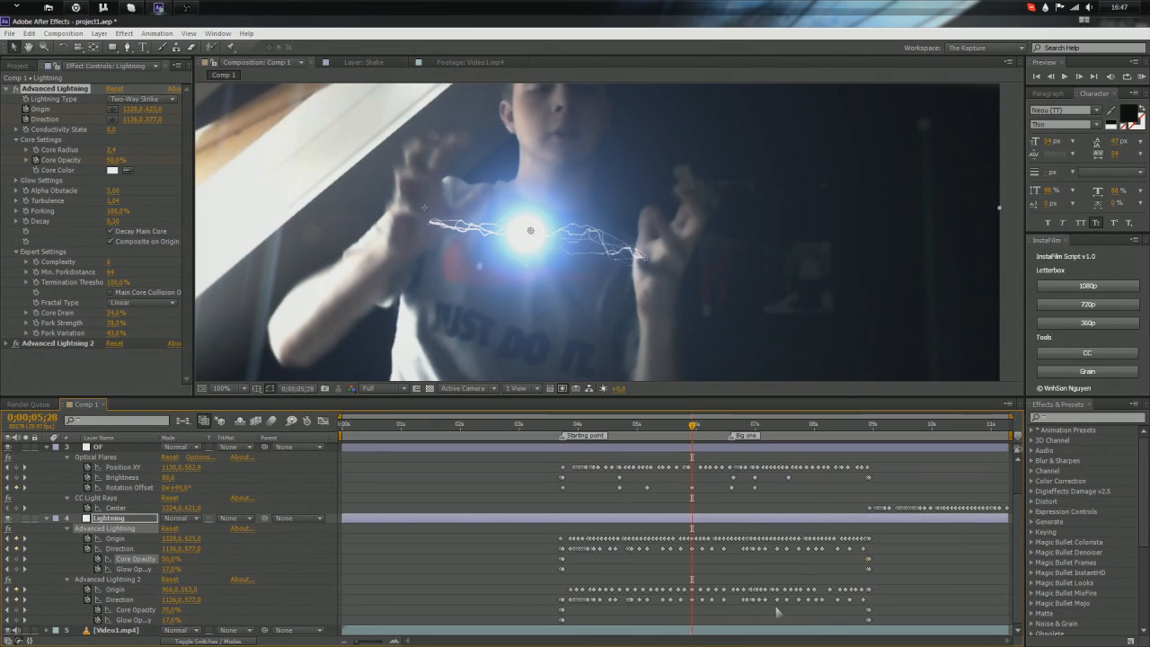
Step: Set the ending and starting Core Opacity keyframes of the Advanced Lightning 2 effect to 50%
{"action": "double_click", "coordinate": [867, 613]}
{"action": "type", "text": "50"}
{"action": "key", "text": "Return"}
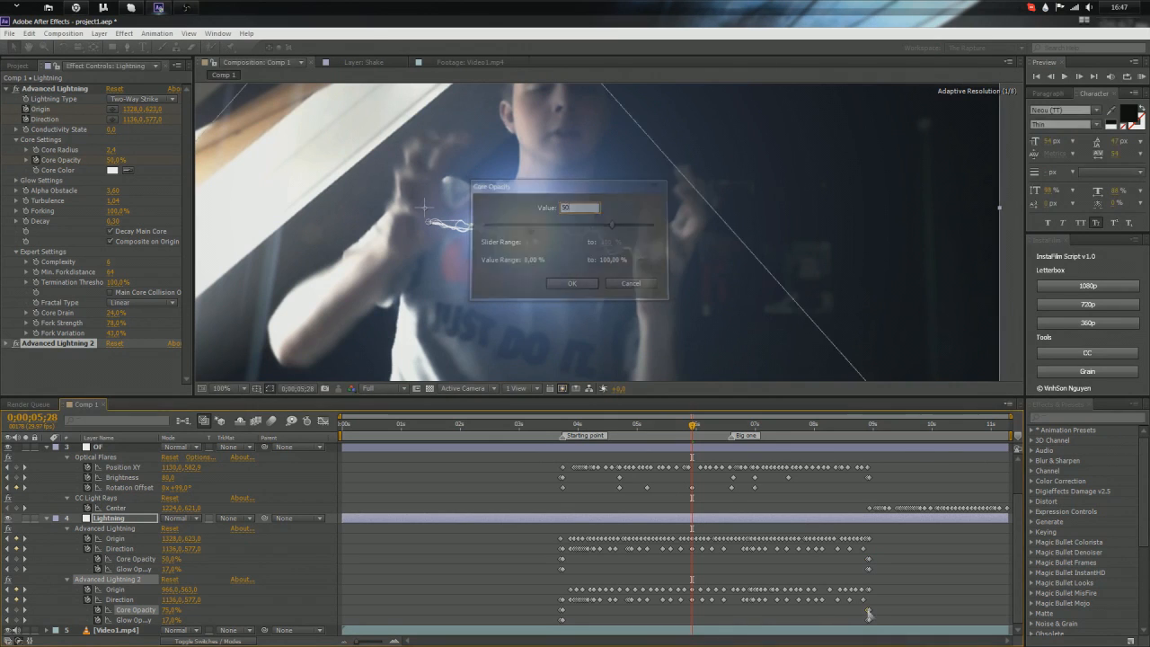
{"action": "double_click", "coordinate": [562, 610]}
{"action": "type", "text": "55"}
{"action": "key", "text": "Return"}
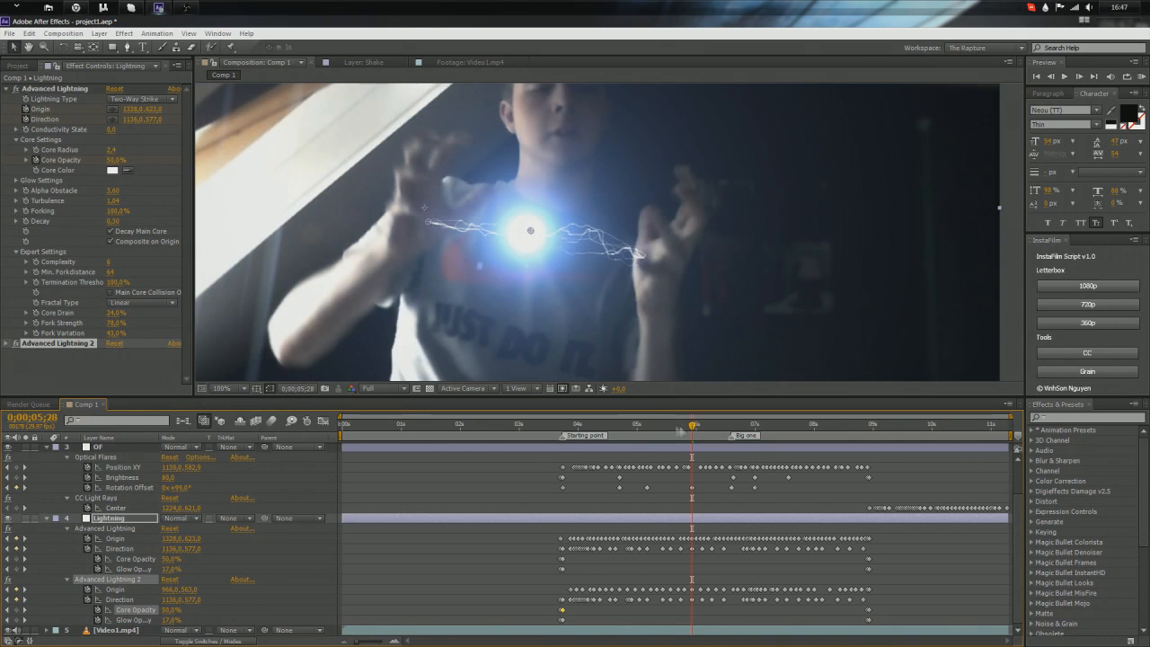
Step: Check the bolts at 0;00;03;28 and collapse the properties of the OF, Lightning and Shake layers
{"action": "left_click_drag", "start_coordinate": [680, 432], "coordinate": [574, 430]}
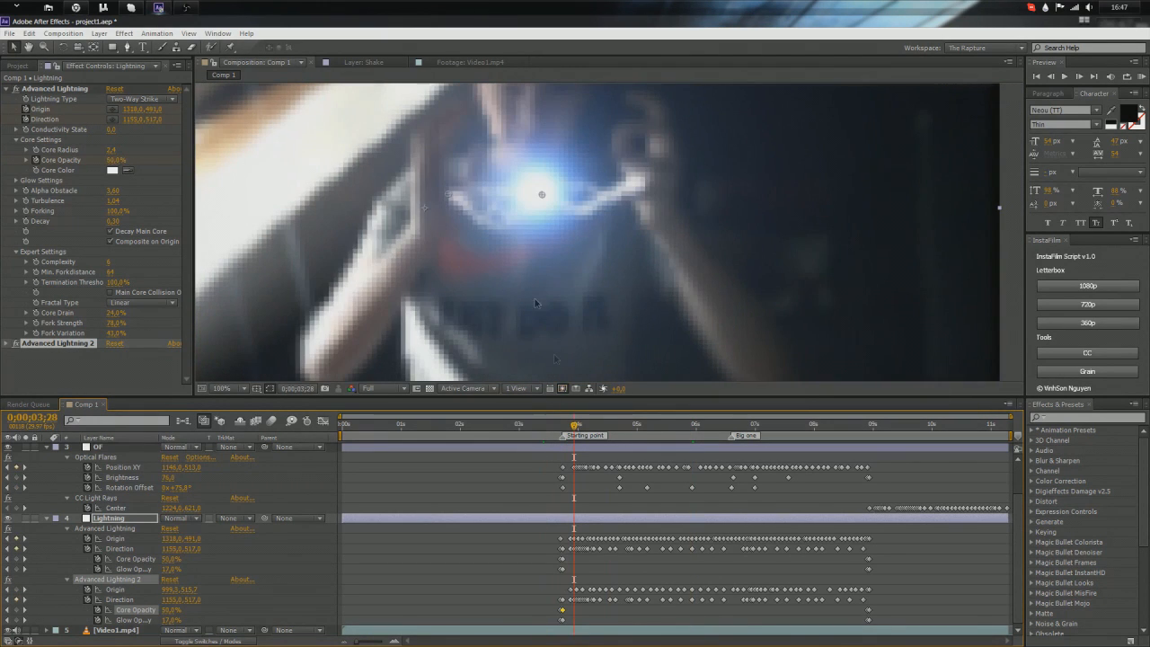
{"action": "scroll", "coordinate": [523, 268], "scroll_direction": "down", "scroll_amount": 1}
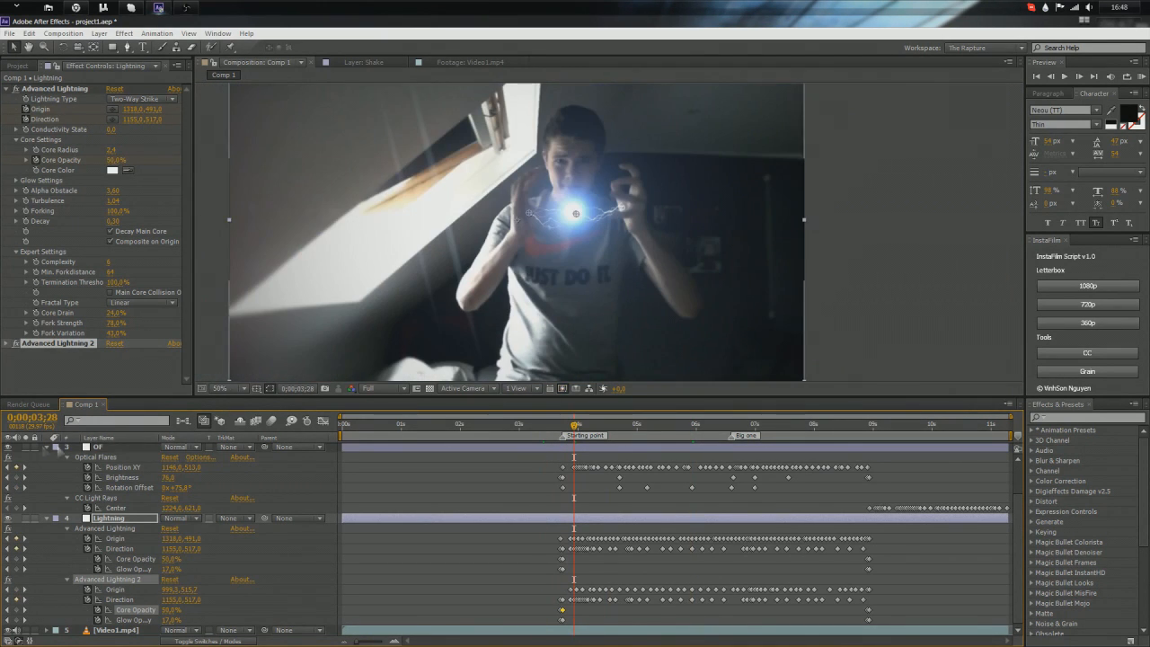
{"action": "left_click", "coordinate": [47, 447]}
{"action": "left_click", "coordinate": [48, 496]}
{"action": "left_click", "coordinate": [47, 499]}
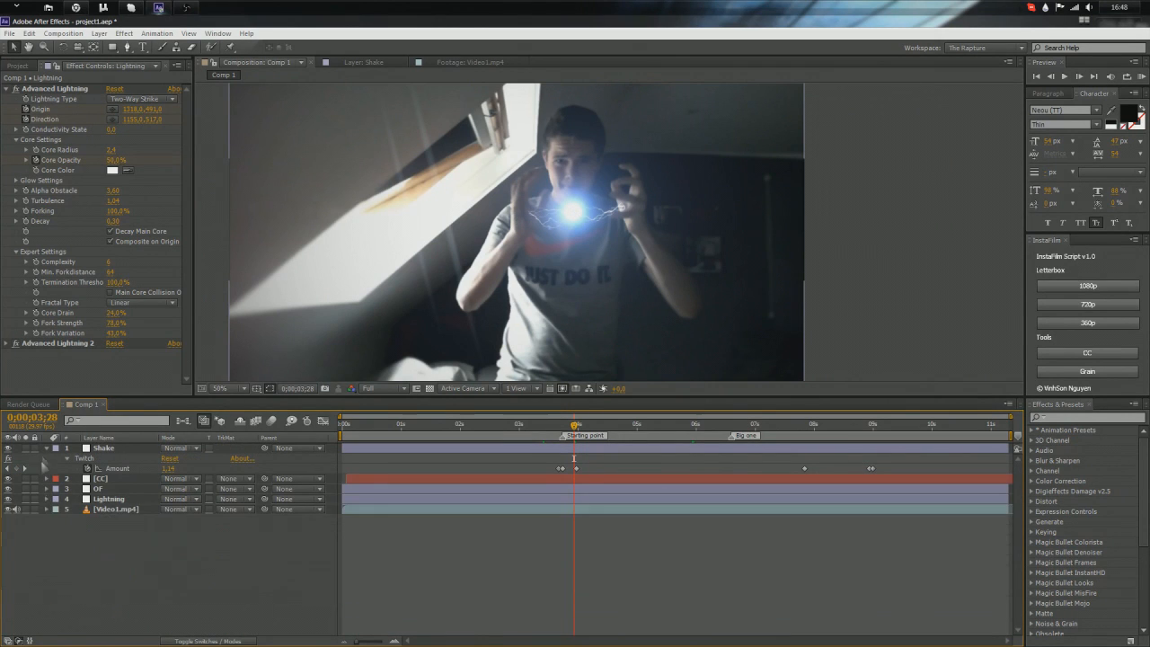
{"action": "left_click", "coordinate": [46, 448]}
Step: Add the Trapcode Shine effect to the Shake layer
{"action": "left_click", "coordinate": [104, 447]}
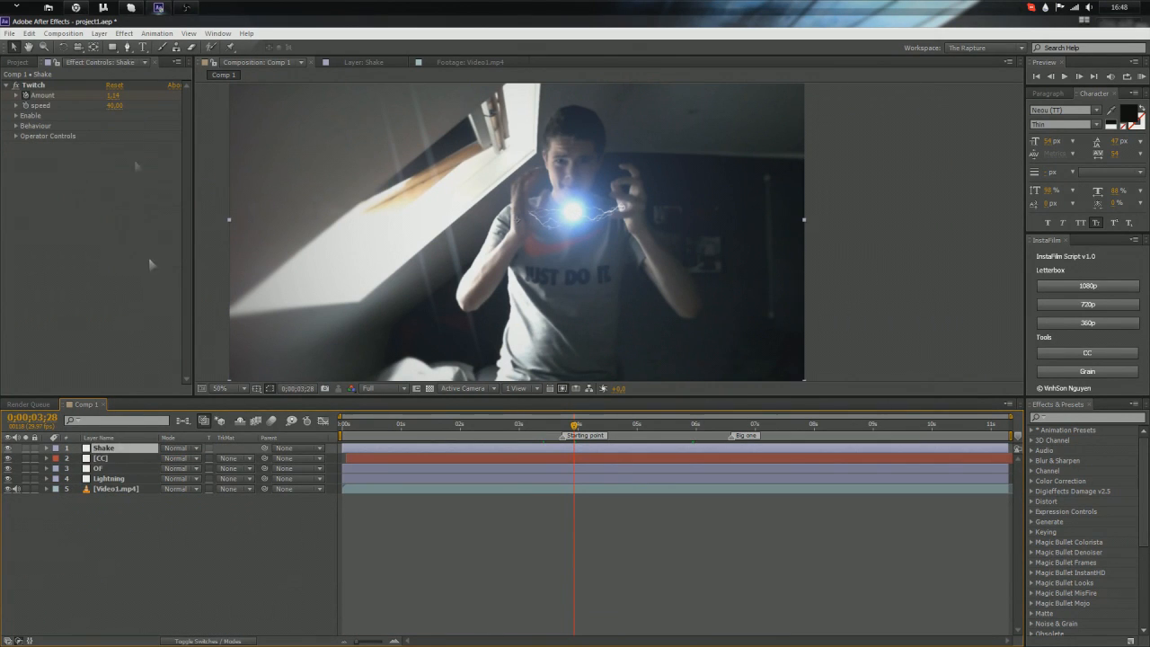
{"action": "left_click", "coordinate": [124, 34]}
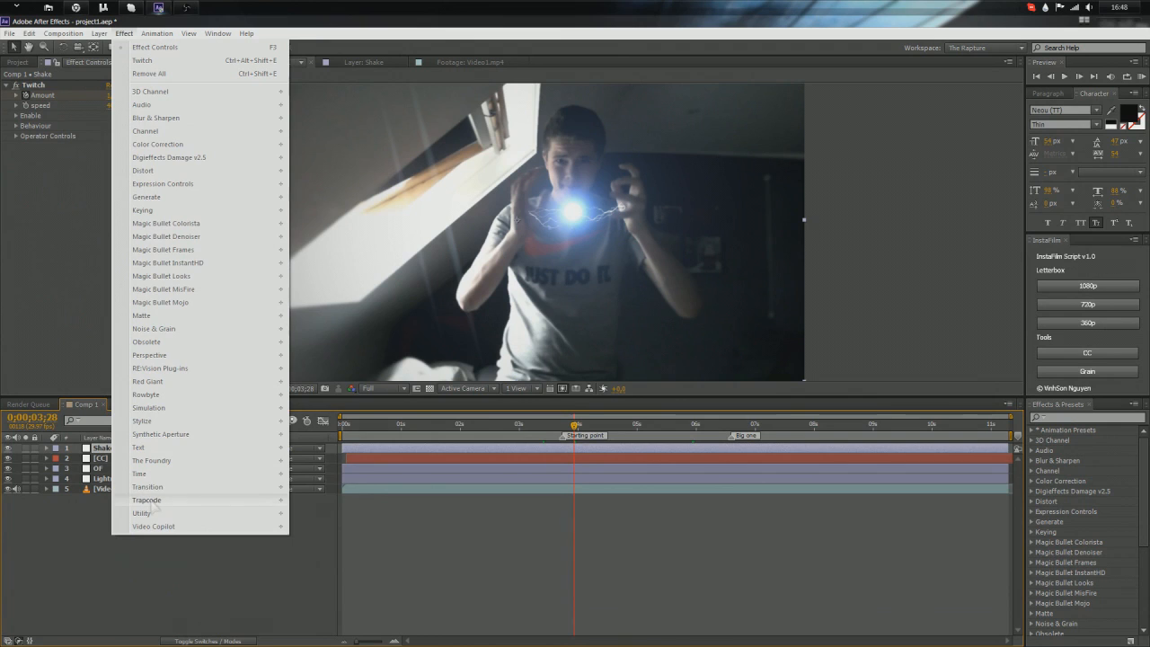
{"action": "mouse_move", "coordinate": [260, 499]}
{"action": "left_click", "coordinate": [316, 592]}
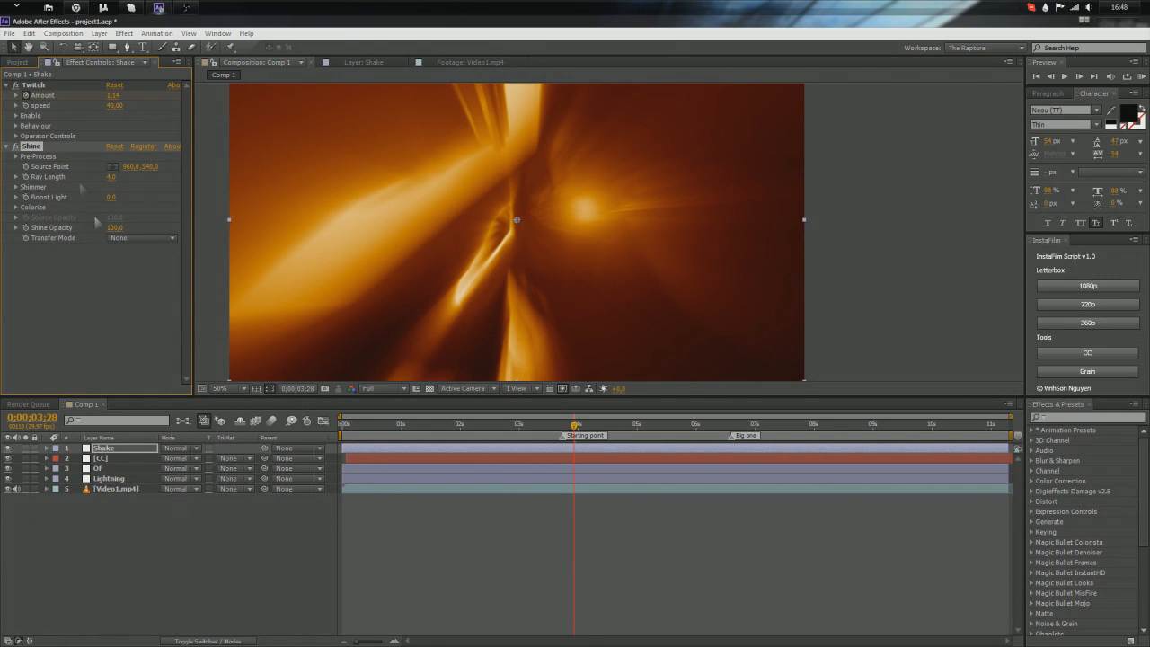
Step: Set Shine's Ray Length to 0.2 and place its source point on the glowing energy ball
{"action": "left_click", "coordinate": [111, 177]}
{"action": "type", "text": "0,2"}
{"action": "key", "text": "Return"}
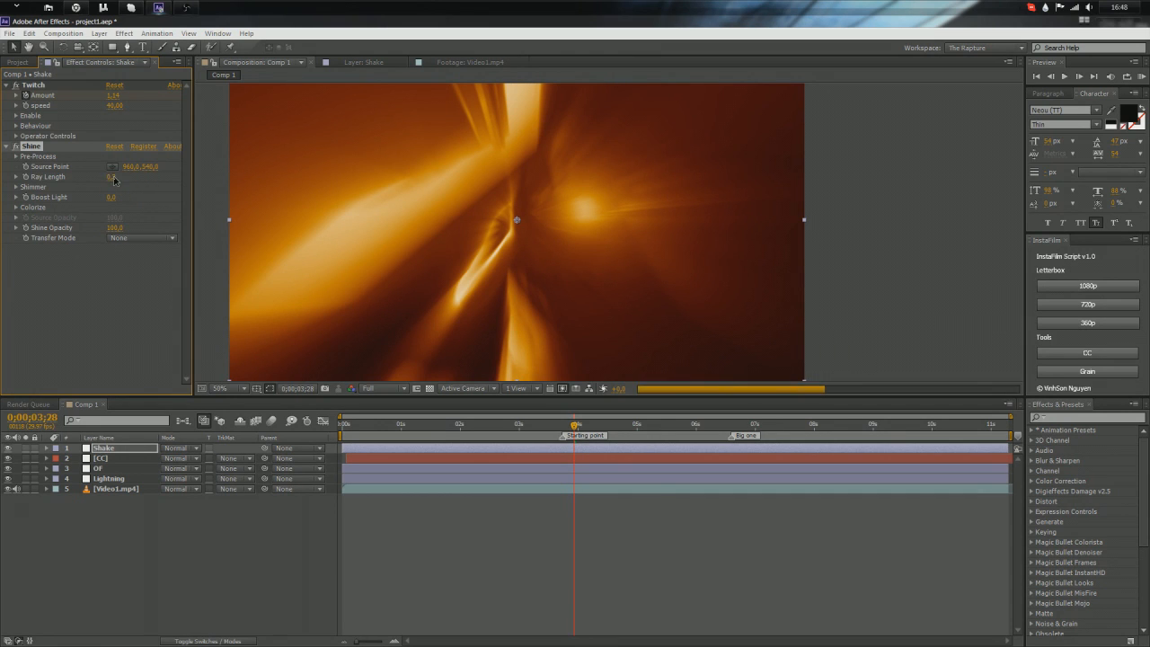
{"action": "left_click_drag", "start_coordinate": [518, 222], "coordinate": [574, 213]}
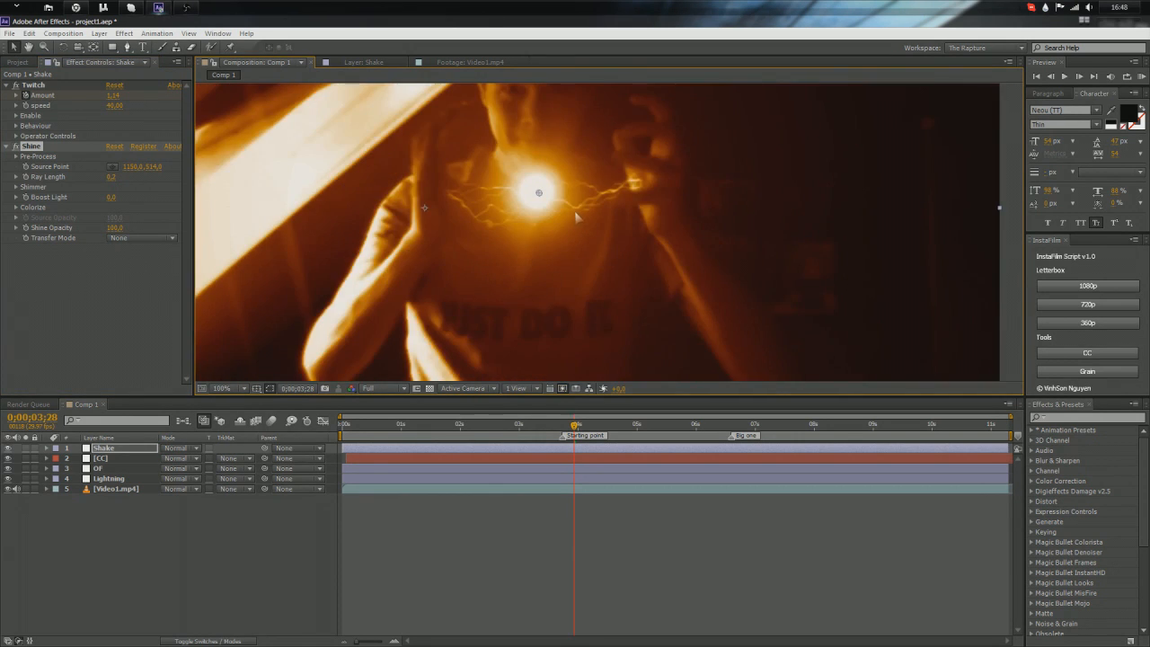
{"action": "left_click", "coordinate": [115, 179]}
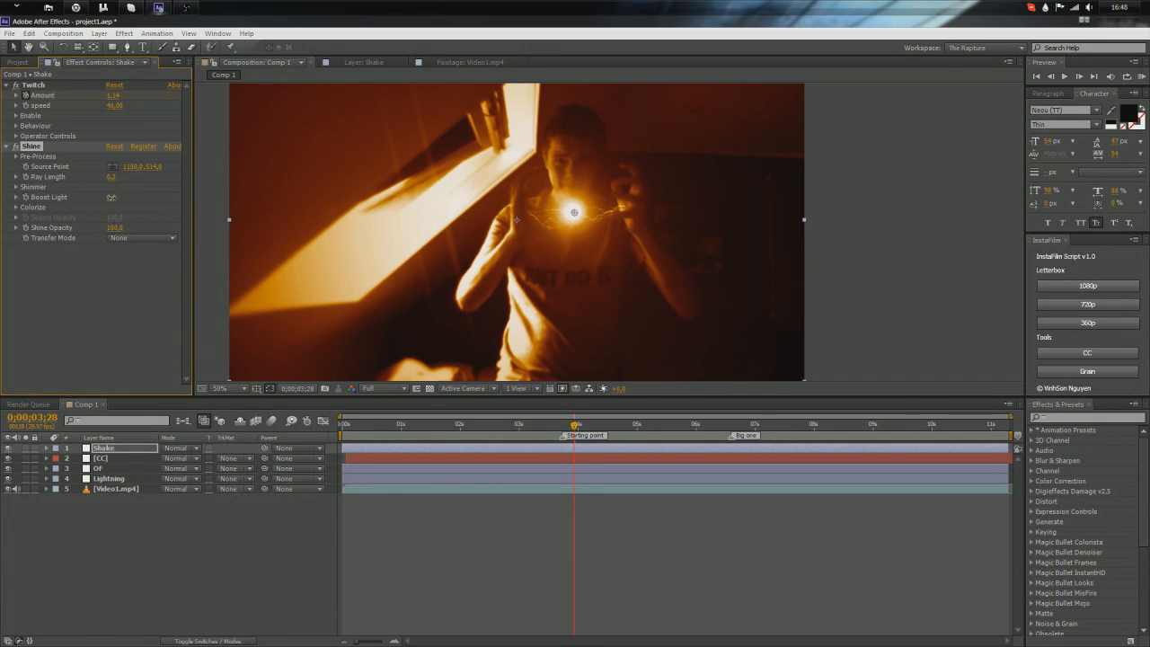
{"action": "left_click", "coordinate": [114, 198]}
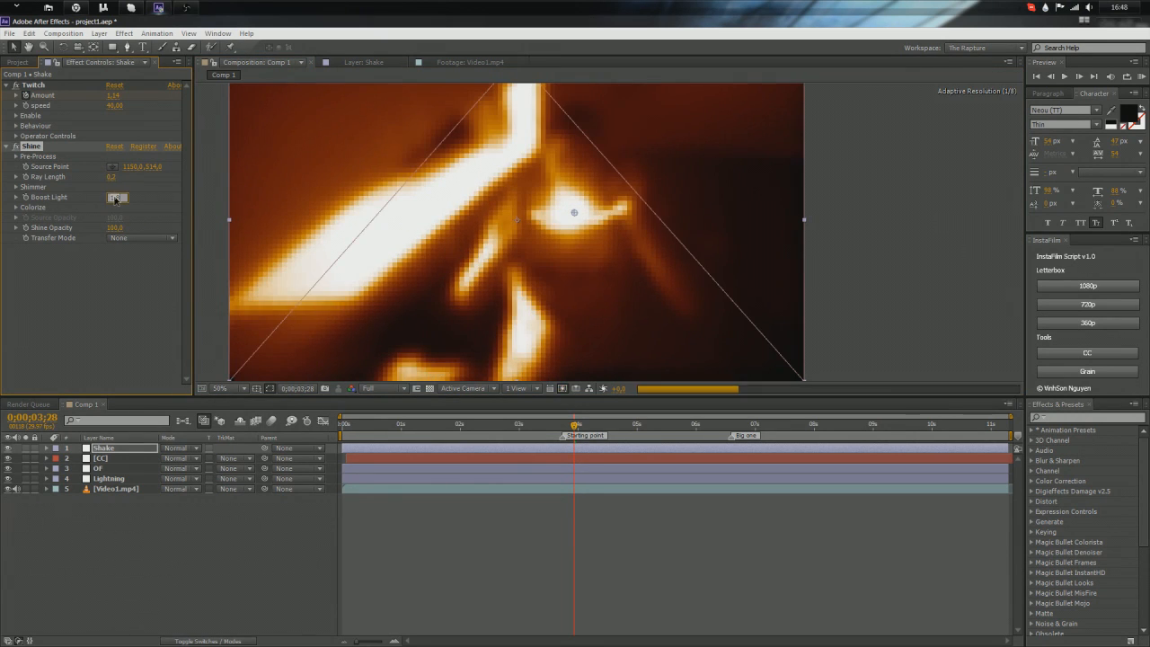
{"action": "key", "text": "Return"}
Step: Try the Normal and Add transfer modes for Shine and set the mode back to None
{"action": "left_click", "coordinate": [139, 238]}
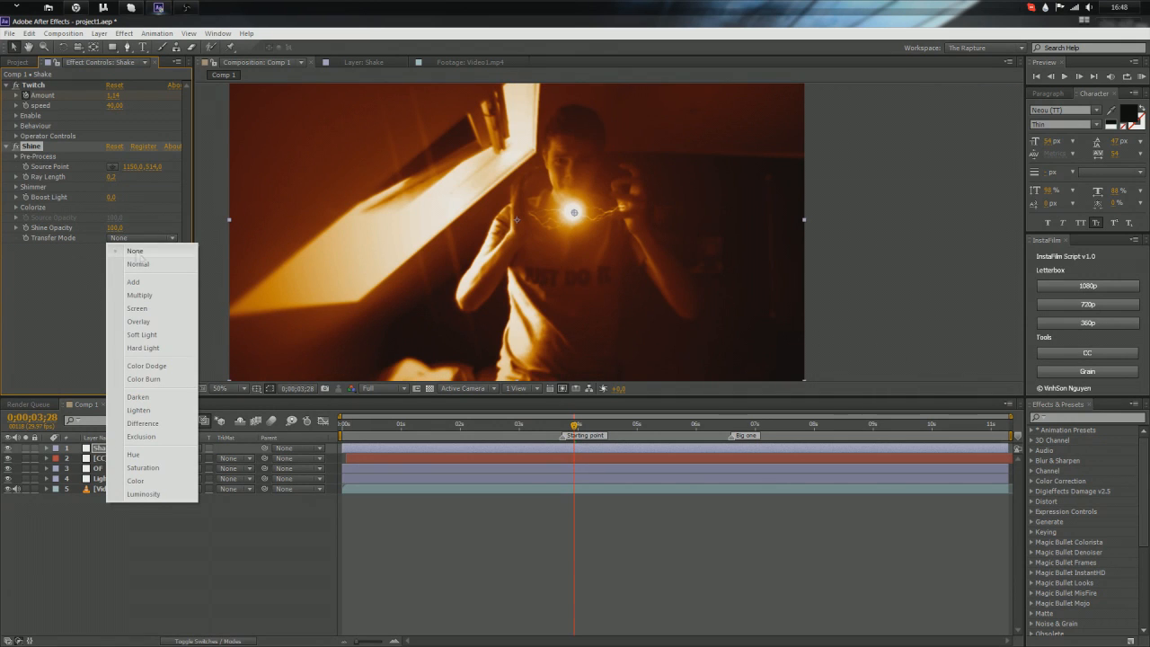
{"action": "left_click", "coordinate": [130, 263]}
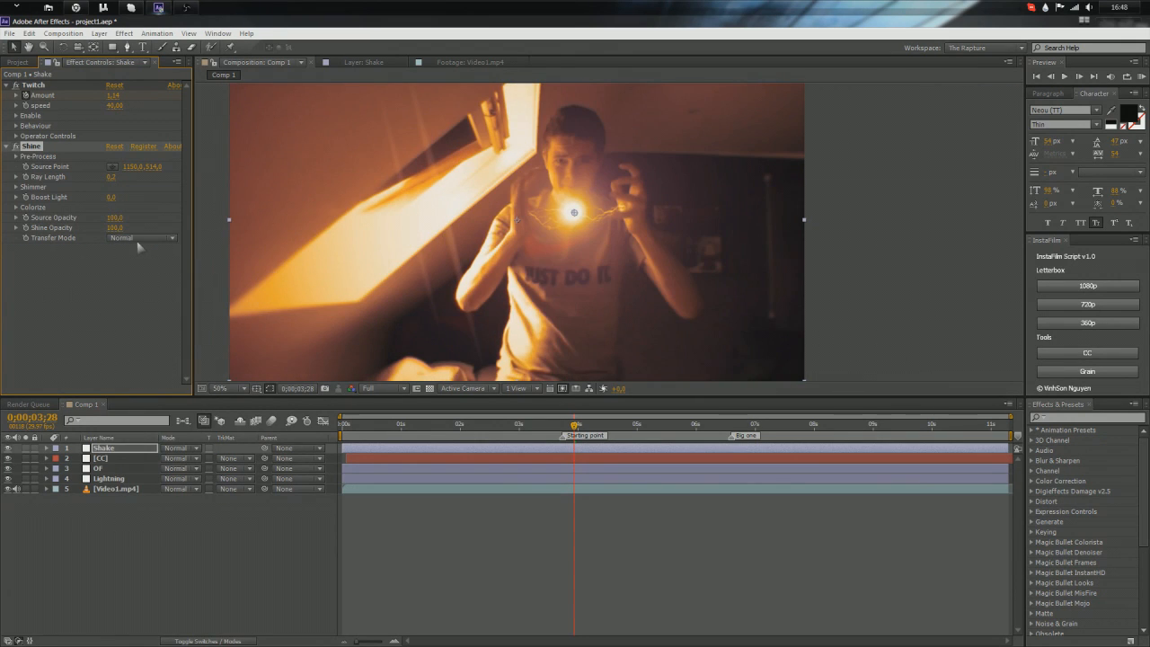
{"action": "left_click", "coordinate": [134, 240]}
{"action": "left_click", "coordinate": [134, 282]}
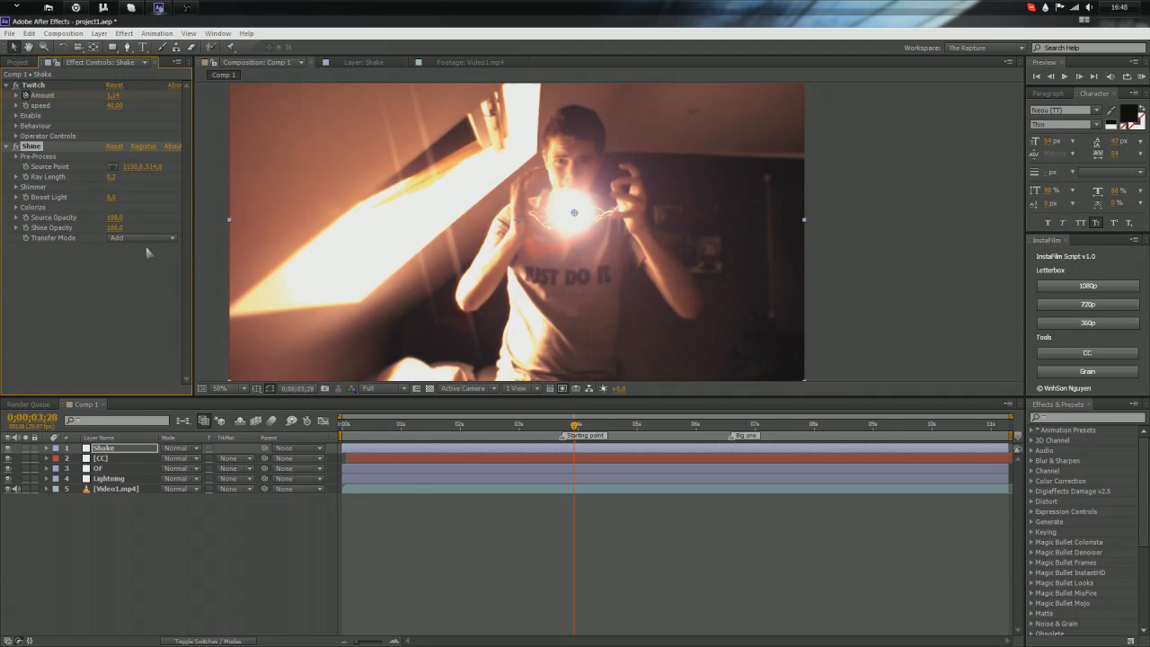
{"action": "left_click", "coordinate": [144, 238]}
{"action": "left_click", "coordinate": [134, 252]}
Step: Set Shine's Colorize option to None and inspect the energy ball up close
{"action": "left_click", "coordinate": [16, 208]}
{"action": "left_click", "coordinate": [128, 219]}
{"action": "left_click", "coordinate": [144, 236]}
{"action": "scroll", "coordinate": [408, 227], "scroll_direction": "up", "scroll_amount": 2}
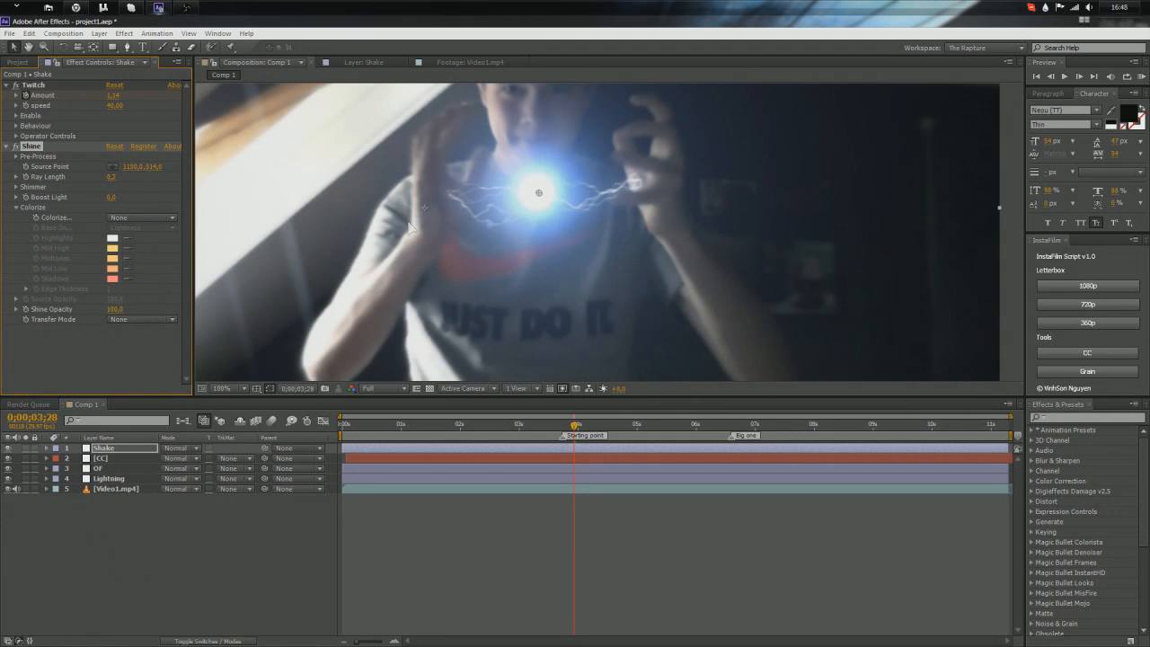
Step: Try a much longer Ray Length for Shine and set it to 0
{"action": "left_click_drag", "start_coordinate": [123, 177], "coordinate": [143, 178]}
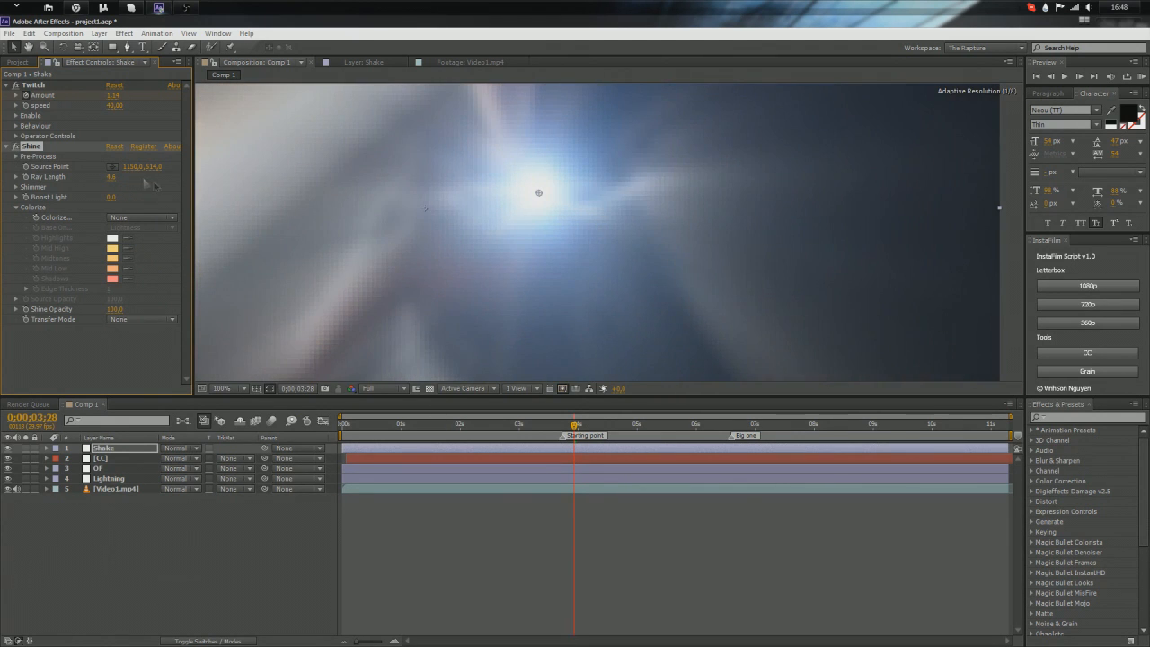
{"action": "scroll", "coordinate": [419, 218], "scroll_direction": "down", "scroll_amount": 1}
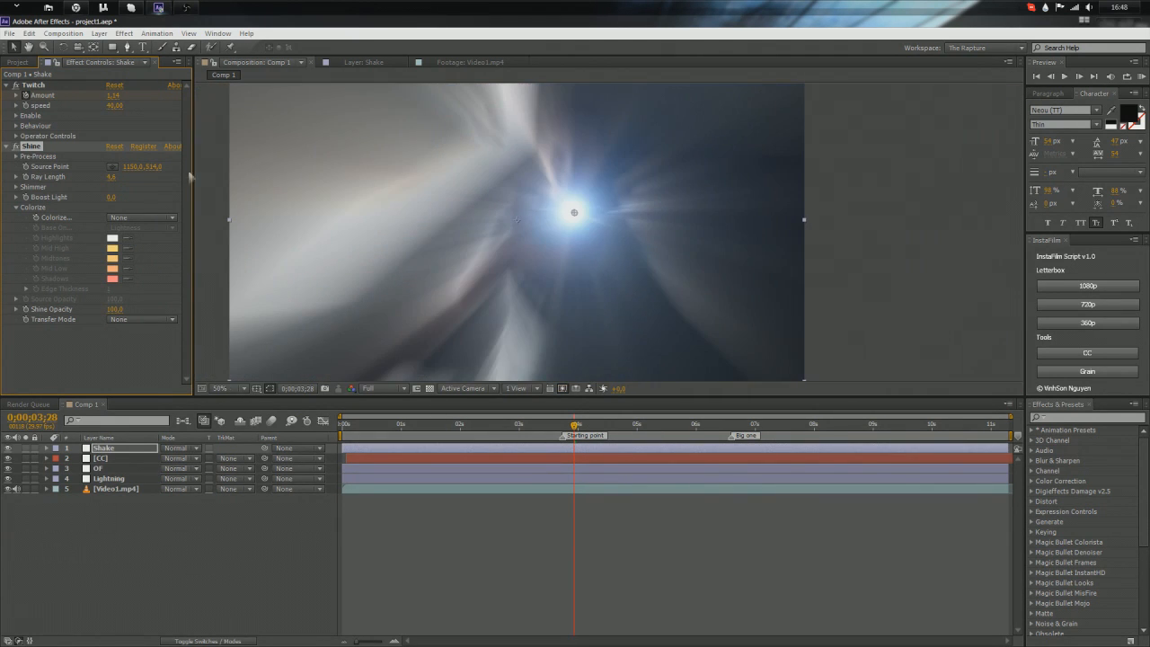
{"action": "left_click", "coordinate": [111, 178]}
{"action": "type", "text": "0"}
{"action": "key", "text": "Return"}
Step: Keyframe Shine's Boost Light from 0 at 0;00;03;21 to 0.5 at 0;00;03;22
{"action": "left_click_drag", "start_coordinate": [575, 424], "coordinate": [562, 426]}
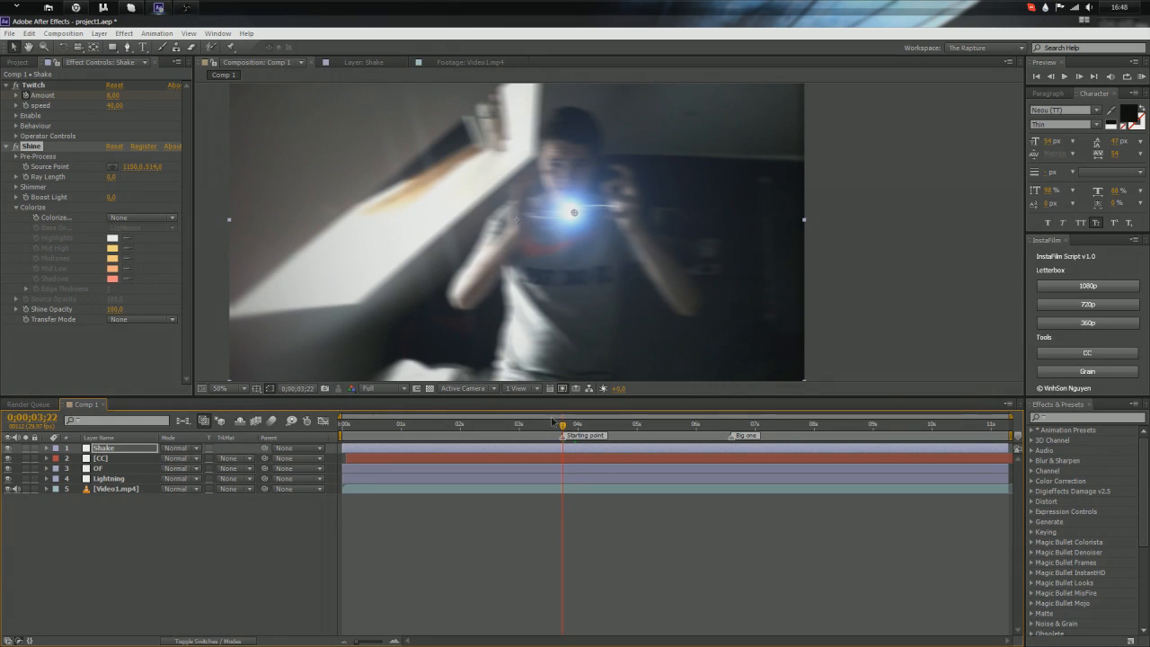
{"action": "key", "text": "Page_Up"}
{"action": "left_click", "coordinate": [34, 199]}
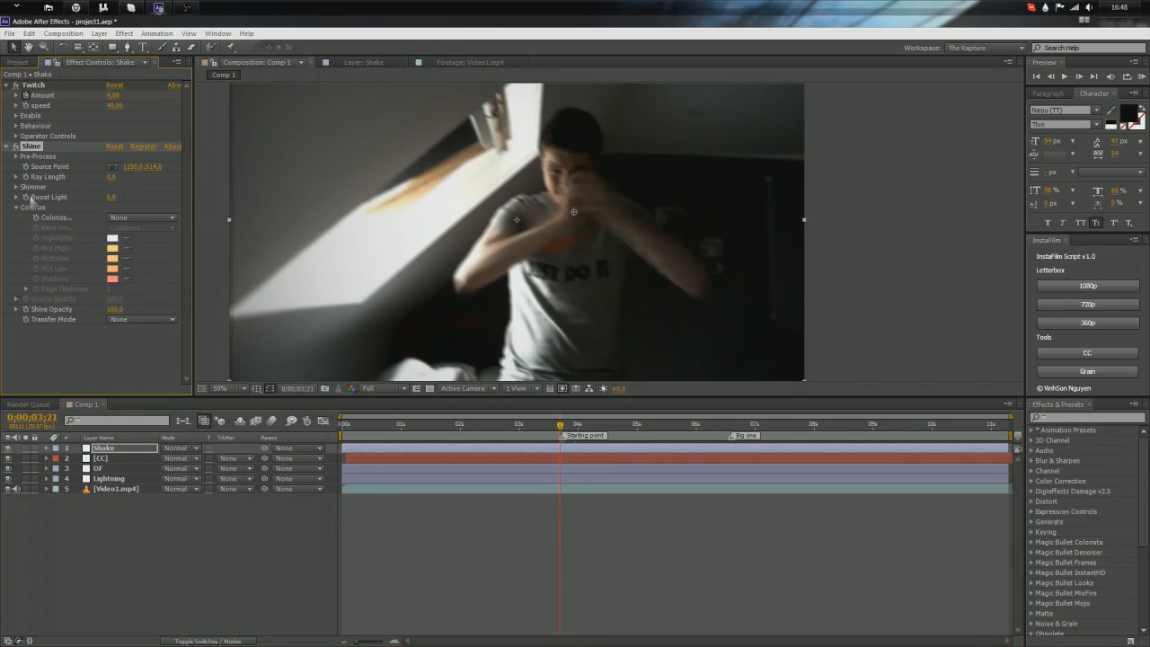
{"action": "key", "text": "Page_Down"}
{"action": "left_click", "coordinate": [110, 197]}
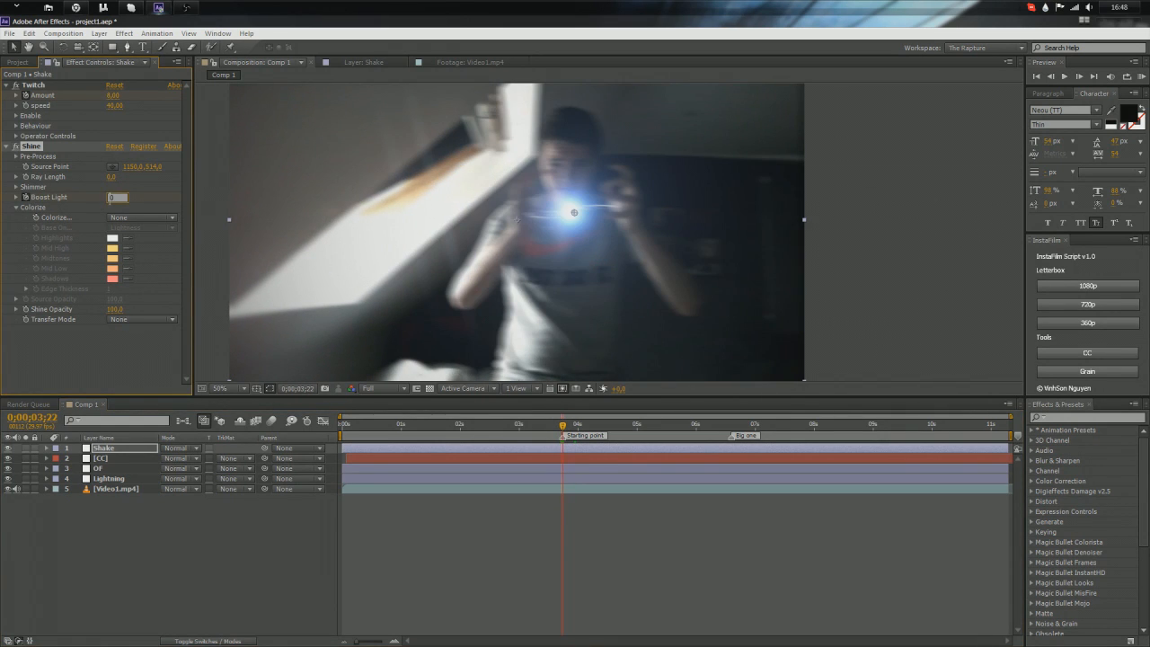
{"action": "key", "text": "Return"}
{"action": "left_click", "coordinate": [111, 198]}
{"action": "type", "text": "0,3"}
{"action": "type", "text": "5"}
{"action": "key", "text": "Return"}
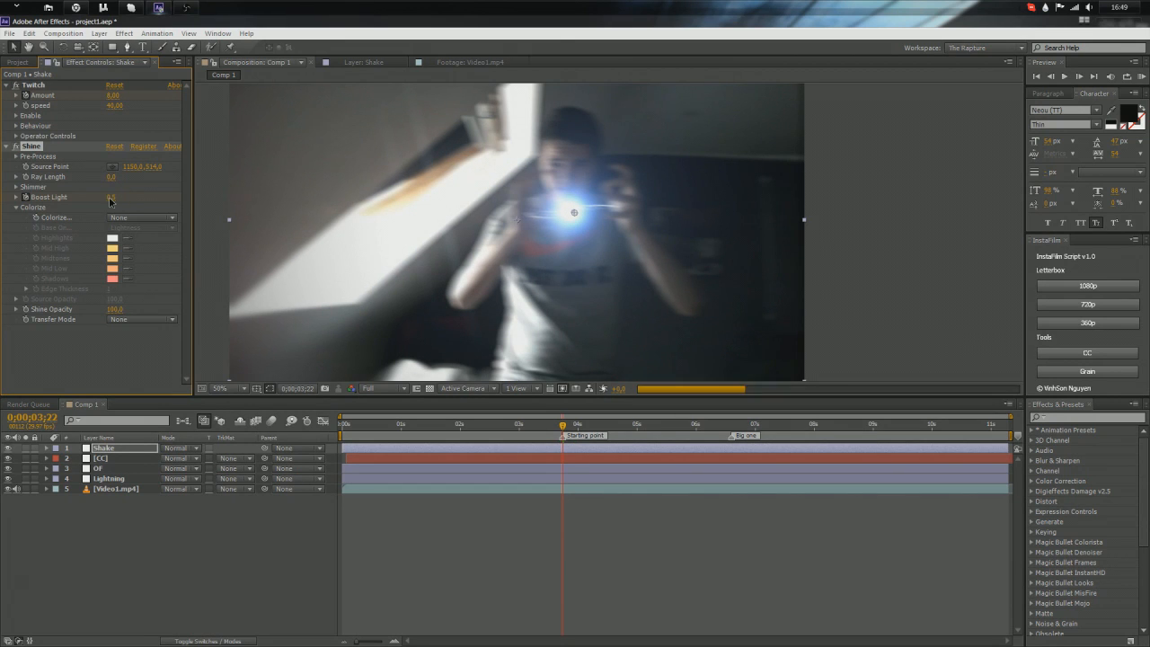
Step: Mark 0;00;08;28 with a composition marker commented "Ending"
{"action": "left_click_drag", "start_coordinate": [563, 425], "coordinate": [719, 443]}
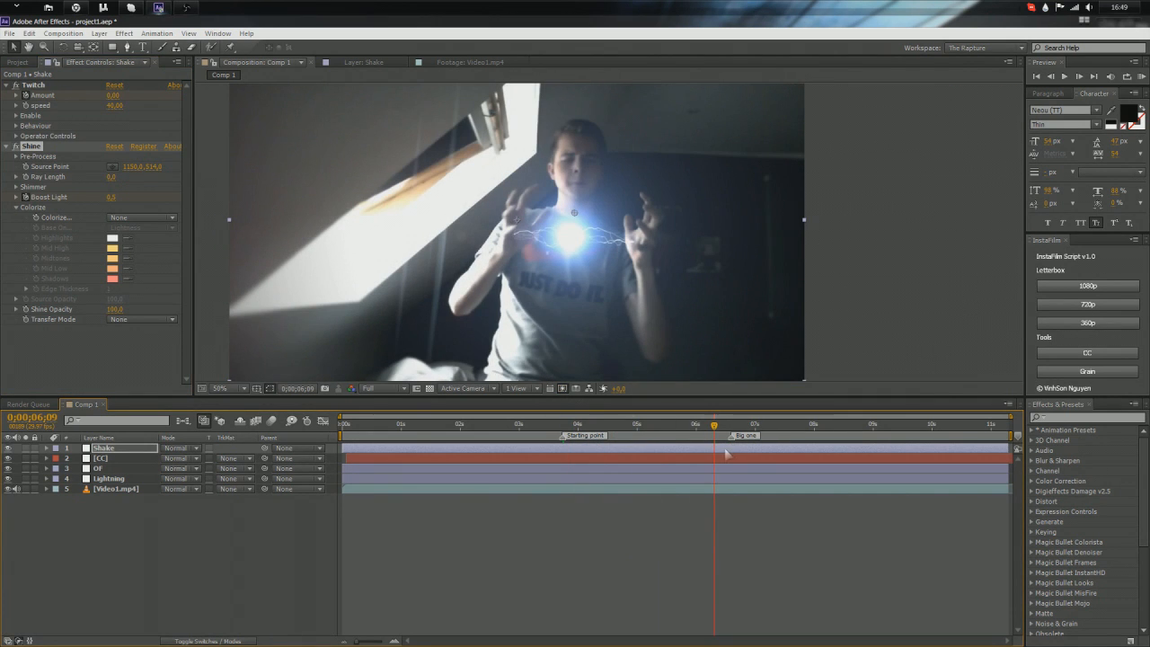
{"action": "left_click_drag", "start_coordinate": [717, 436], "coordinate": [871, 438]}
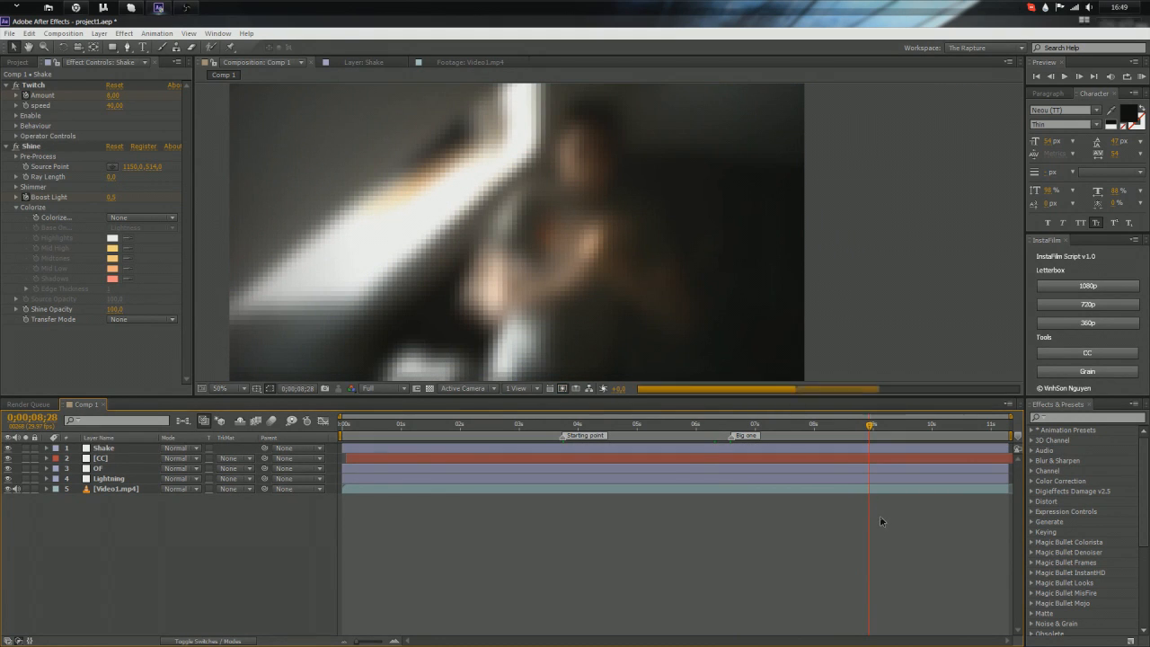
{"action": "right_click", "coordinate": [869, 440]}
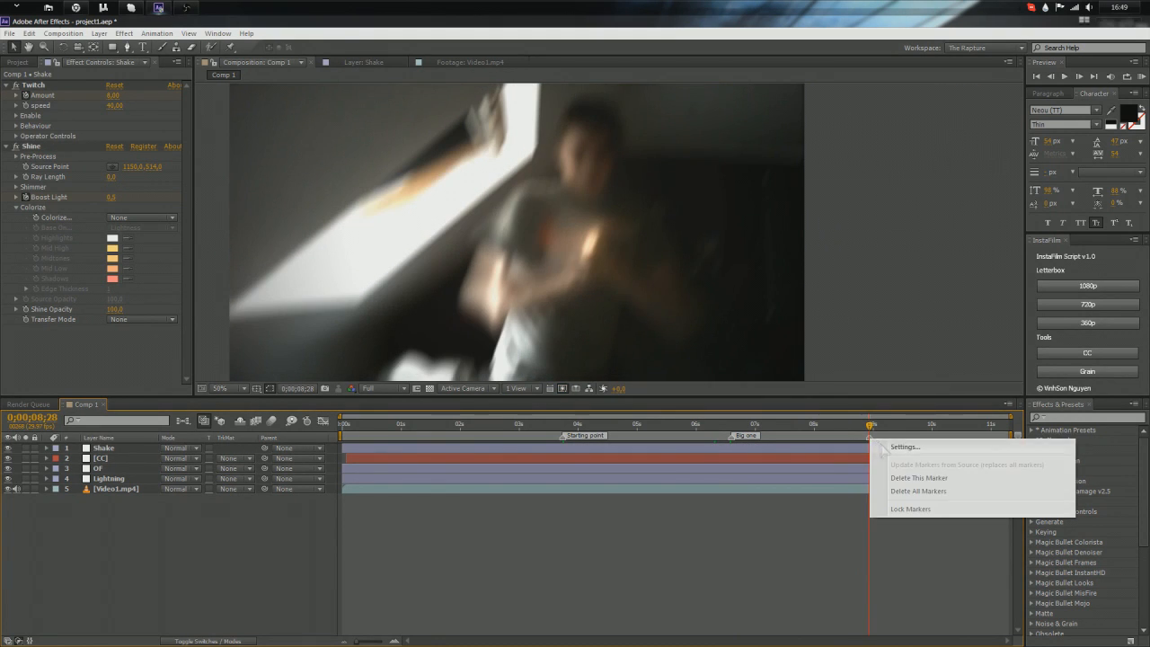
{"action": "left_click", "coordinate": [884, 451]}
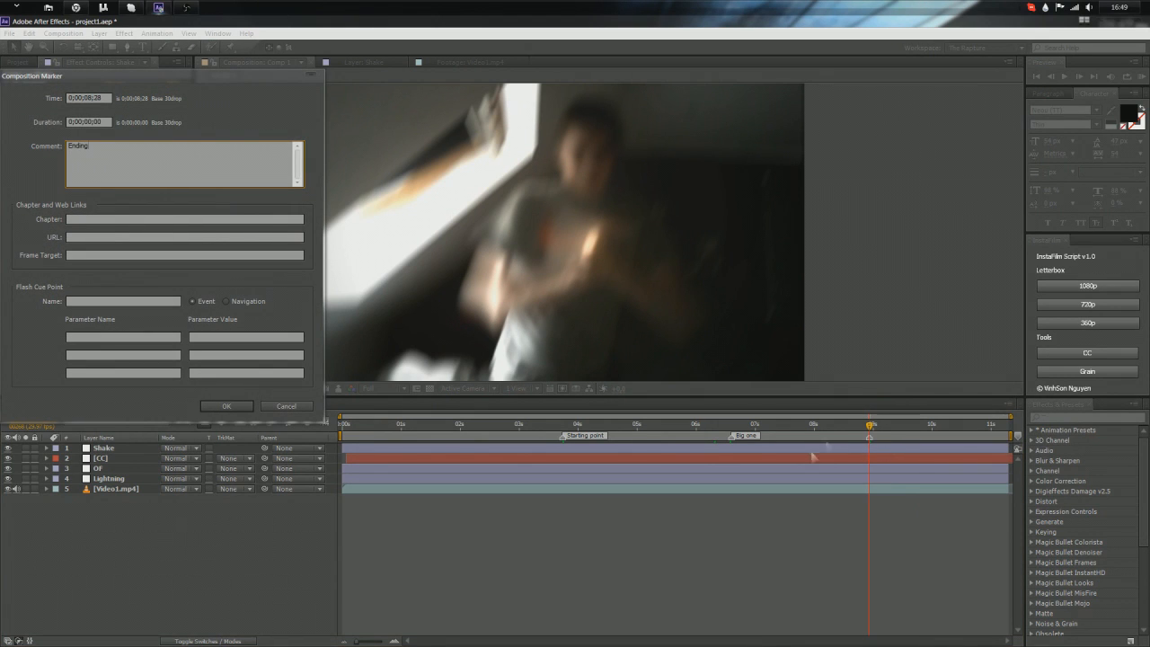
{"action": "left_click", "coordinate": [225, 407]}
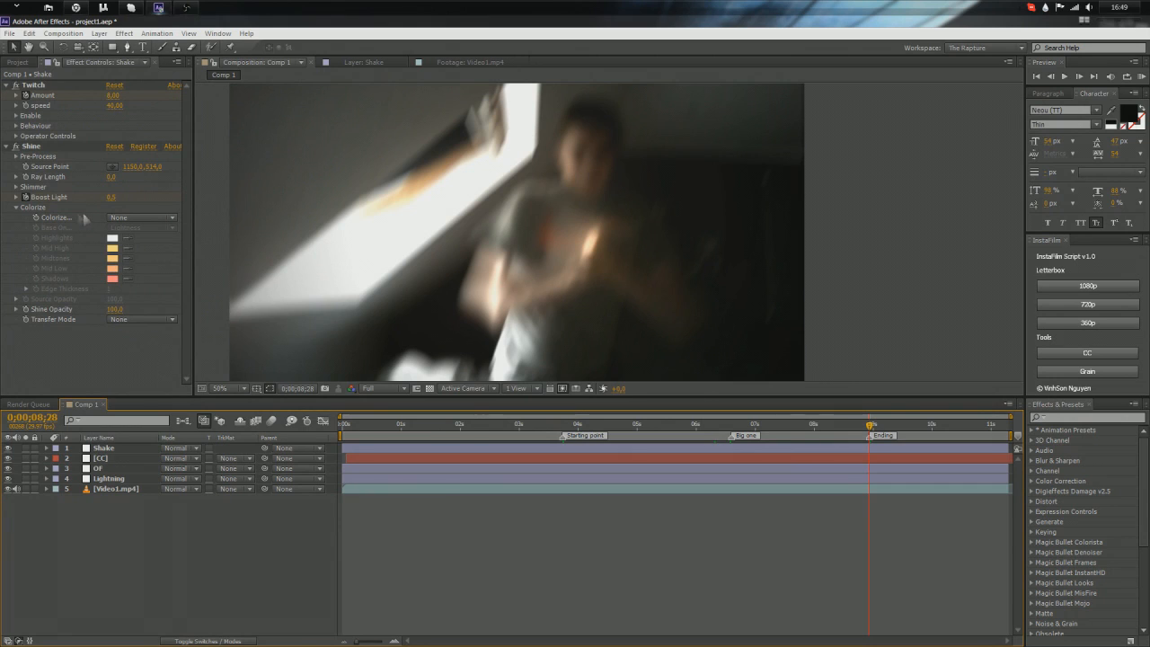
Step: Set Shine's Boost Light to 1.0 at 0;00;08;27, one frame before the Ending marker
{"action": "left_click", "coordinate": [112, 197]}
{"action": "type", "text": "0.3"}
{"action": "key", "text": "Return"}
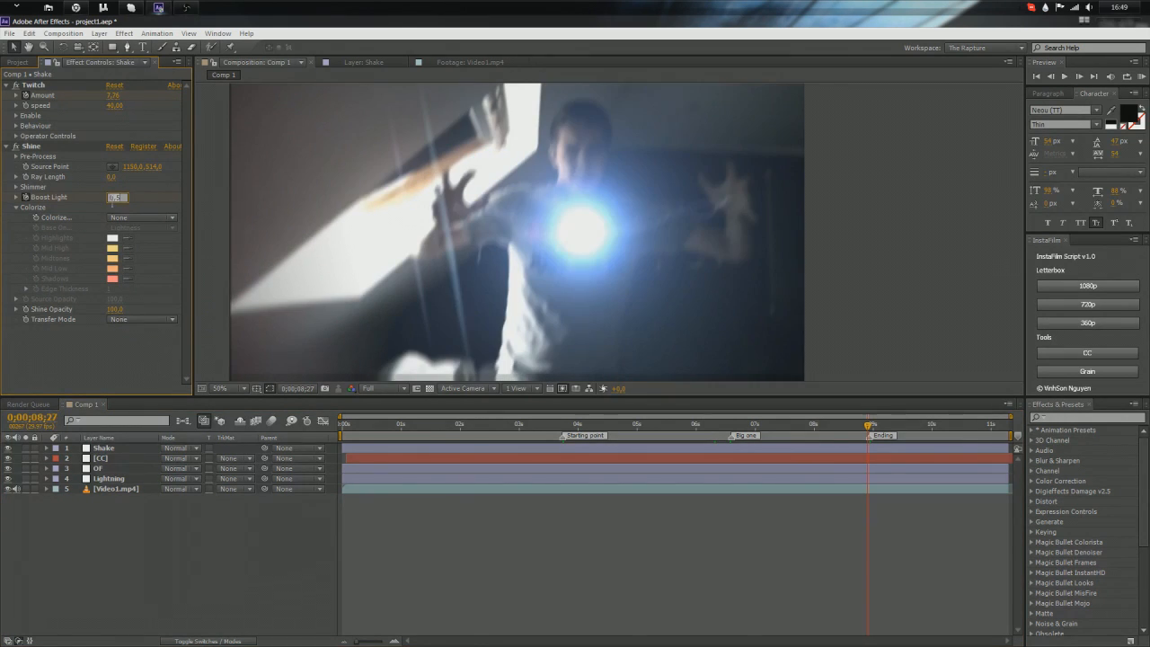
{"action": "left_click", "coordinate": [123, 197]}
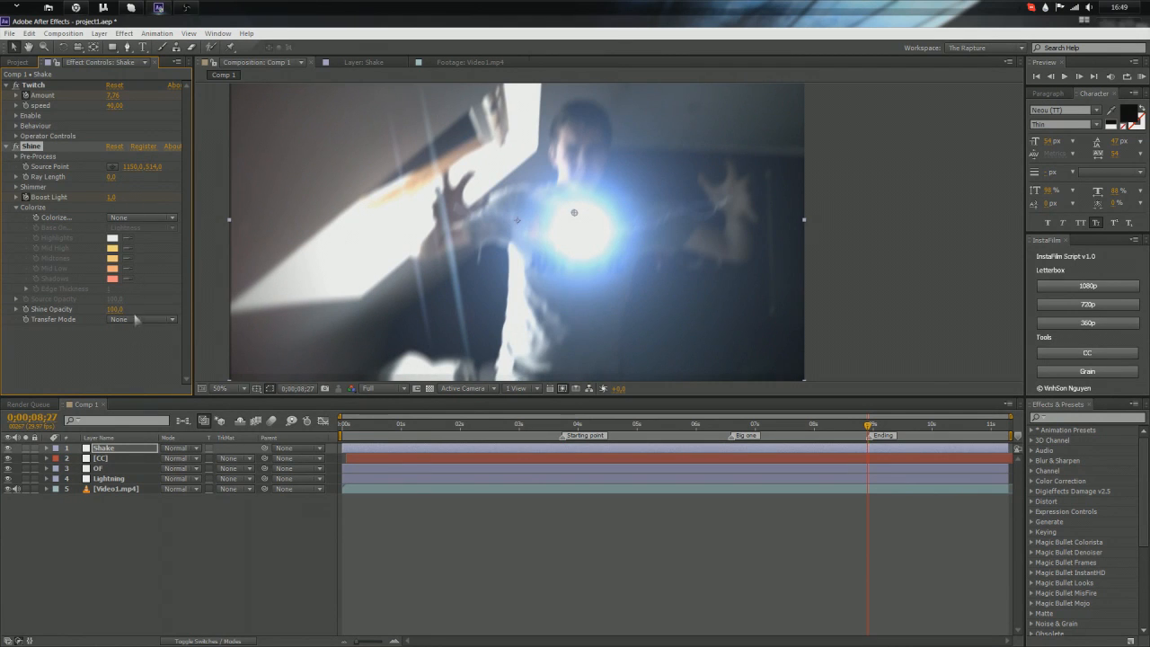
Step: Try a lower Shine Opacity and set it back to 100
{"action": "type", "text": "0"}
{"action": "key", "text": "Return"}
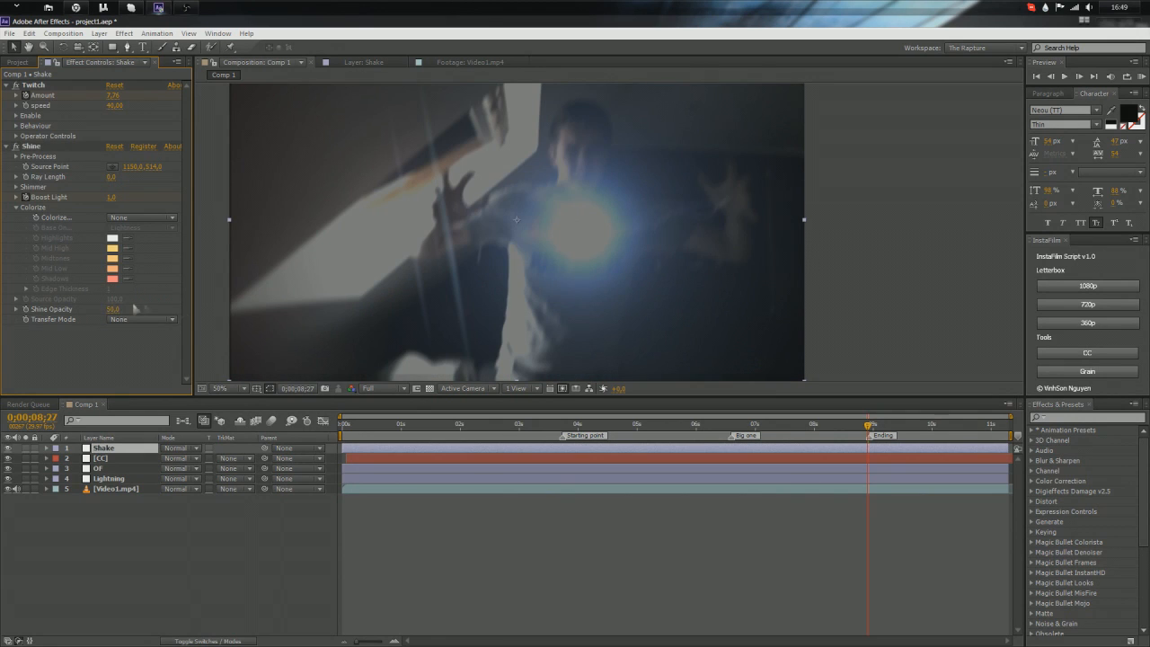
{"action": "left_click", "coordinate": [115, 310]}
{"action": "type", "text": "100"}
{"action": "key", "text": "Return"}
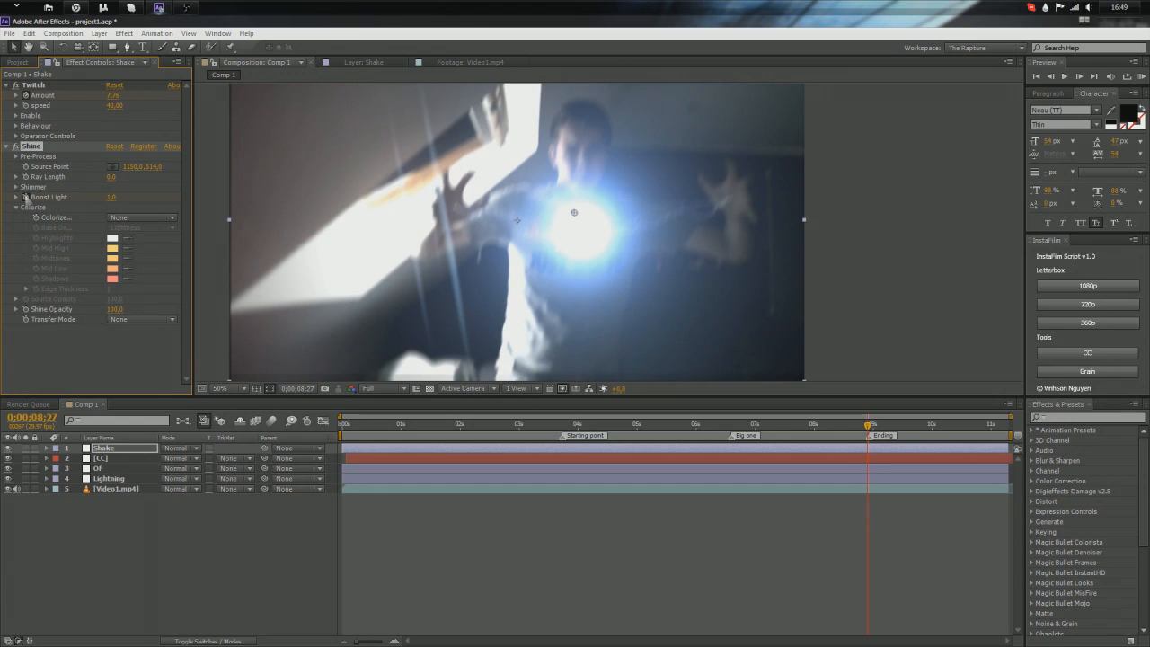
Step: Keyframe Shine's Ray Length from 0 at 0;00;03;21 to 0.5 at 0;00;03;22
{"action": "key", "text": "u"}
{"action": "key", "text": "u"}
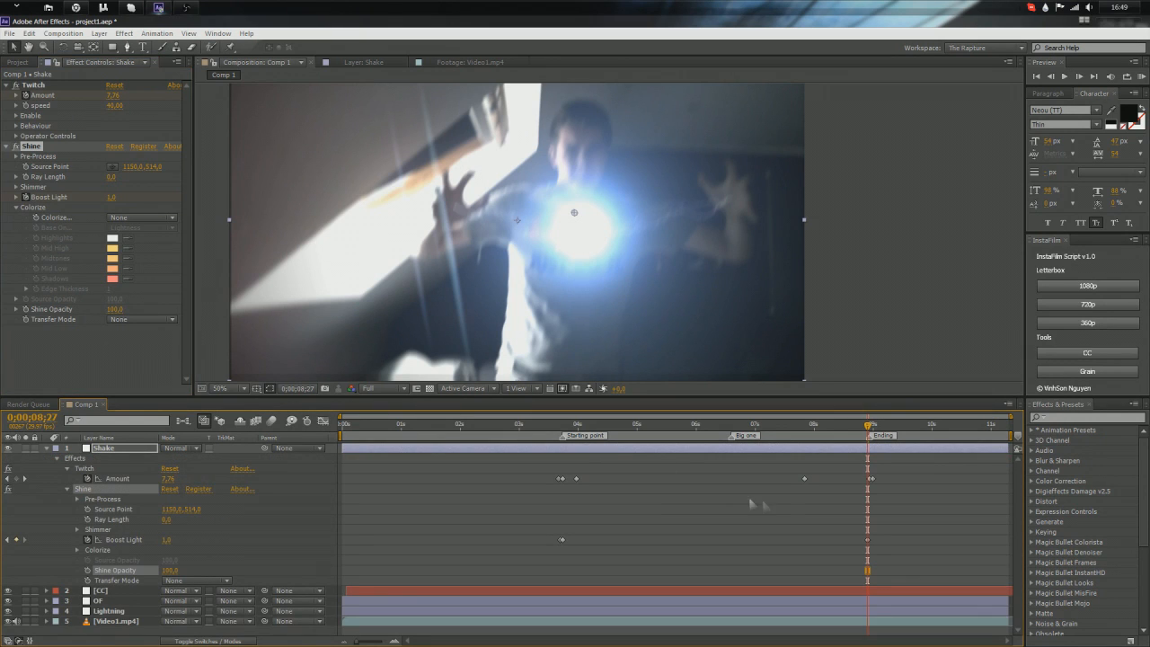
{"action": "left_click_drag", "start_coordinate": [548, 426], "coordinate": [561, 428]}
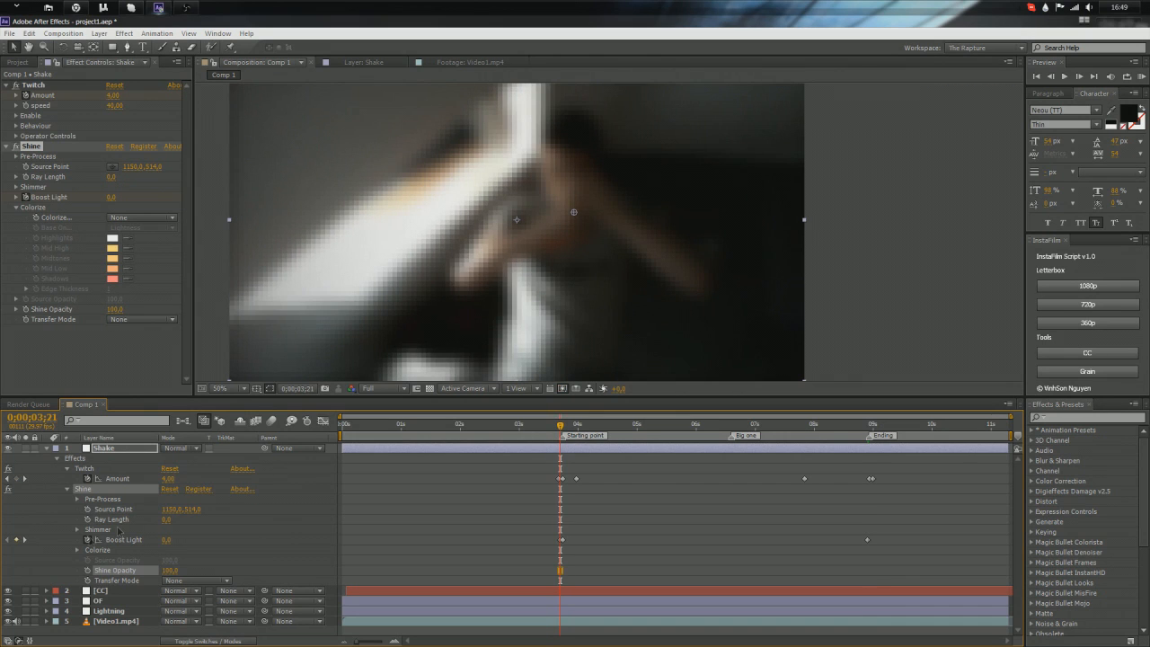
{"action": "left_click", "coordinate": [87, 519]}
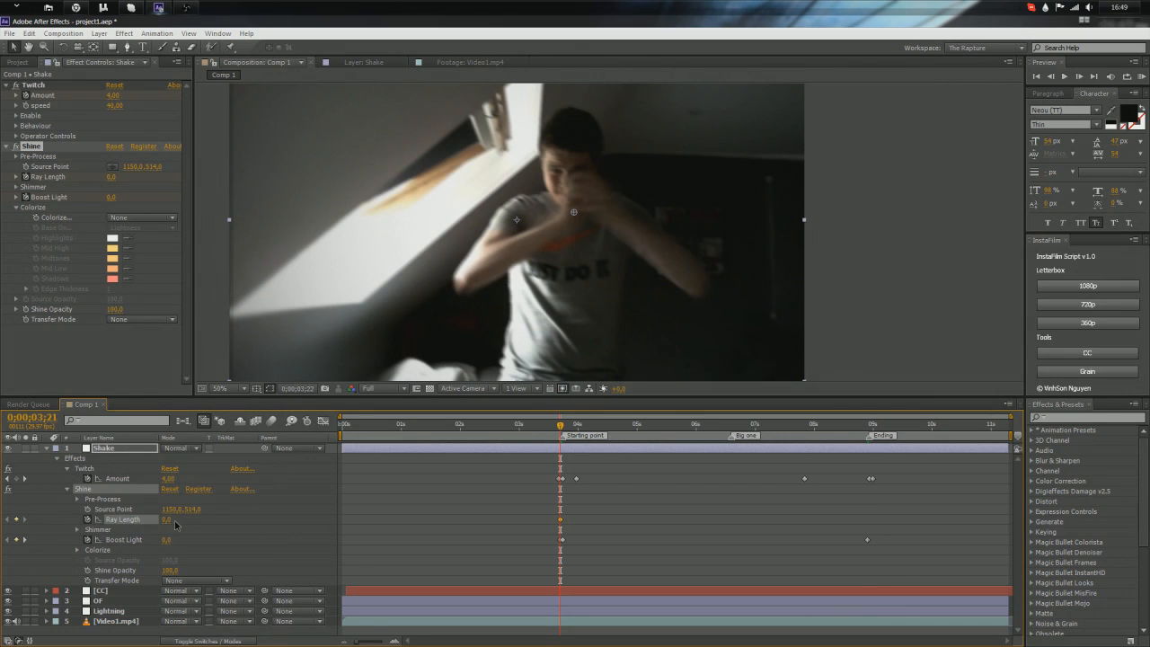
{"action": "key", "text": "Page_Down"}
{"action": "key", "text": "Page_Down"}
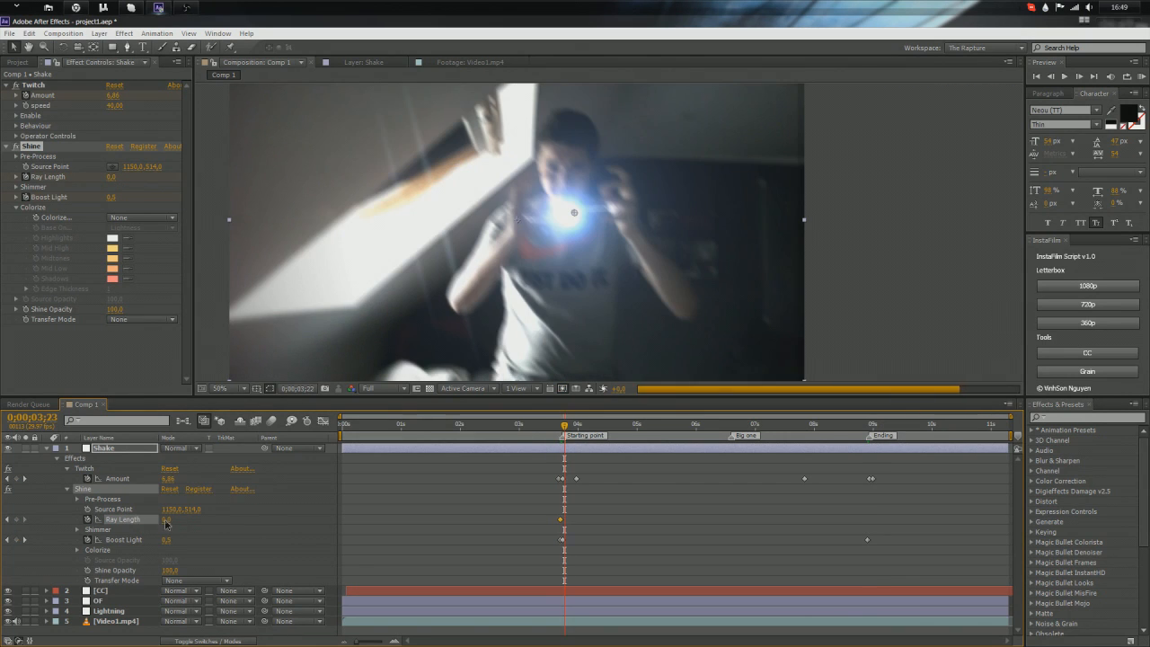
{"action": "key", "text": "Page_Up"}
{"action": "left_click", "coordinate": [167, 519]}
{"action": "key", "text": "Return"}
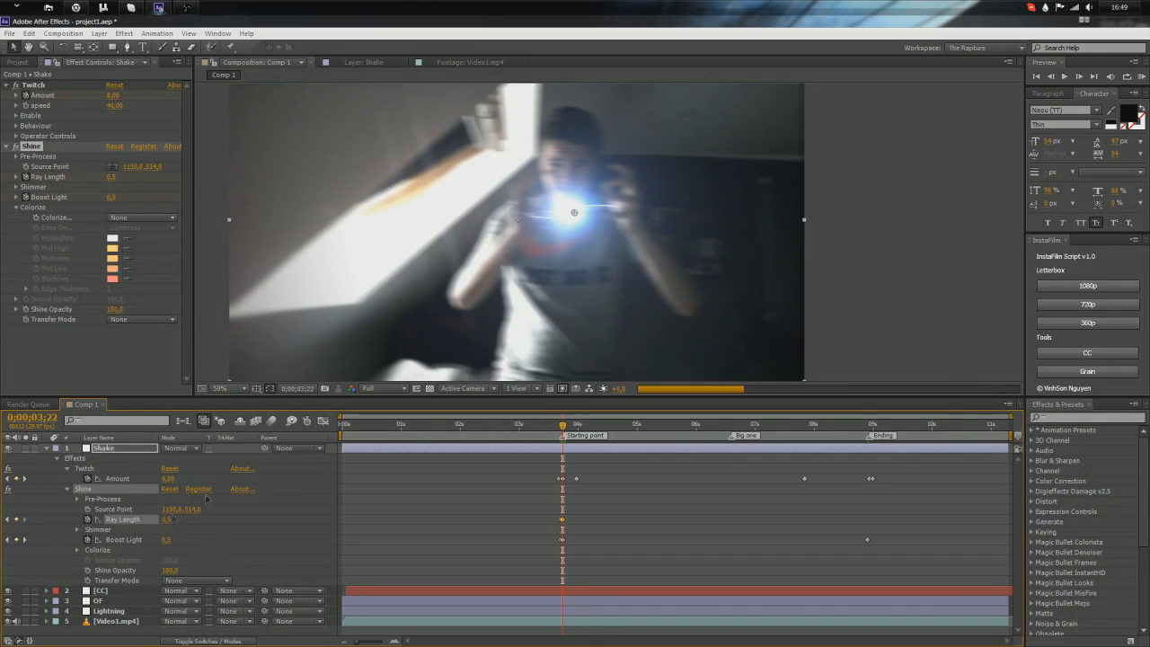
Step: Add a Ray Length keyframe of 0.5 at 0;00;08;27, one frame before the Ending marker
{"action": "left_click", "coordinate": [867, 426]}
{"action": "left_click_drag", "start_coordinate": [869, 427], "coordinate": [868, 428]}
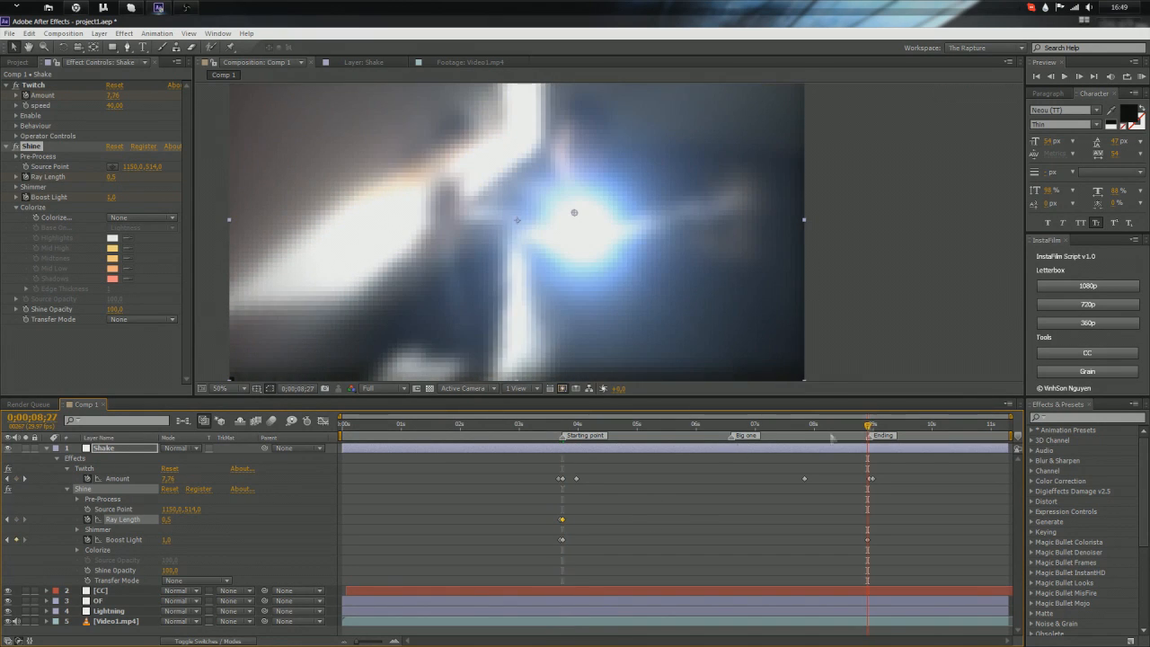
{"action": "left_click", "coordinate": [171, 519]}
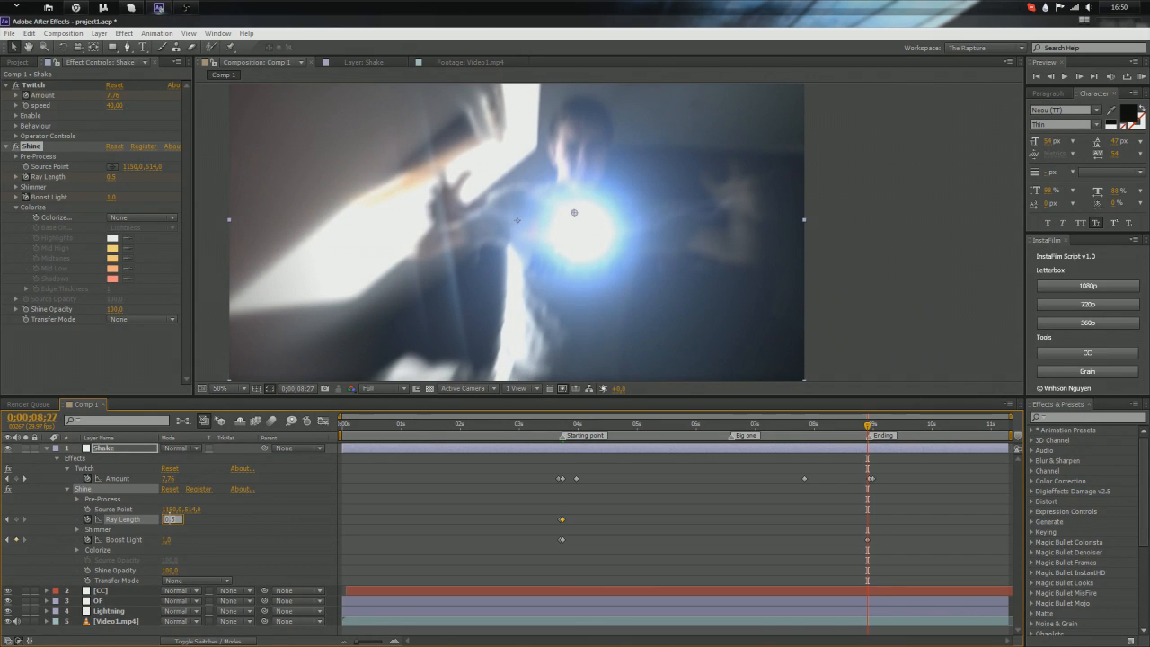
{"action": "left_click", "coordinate": [16, 520]}
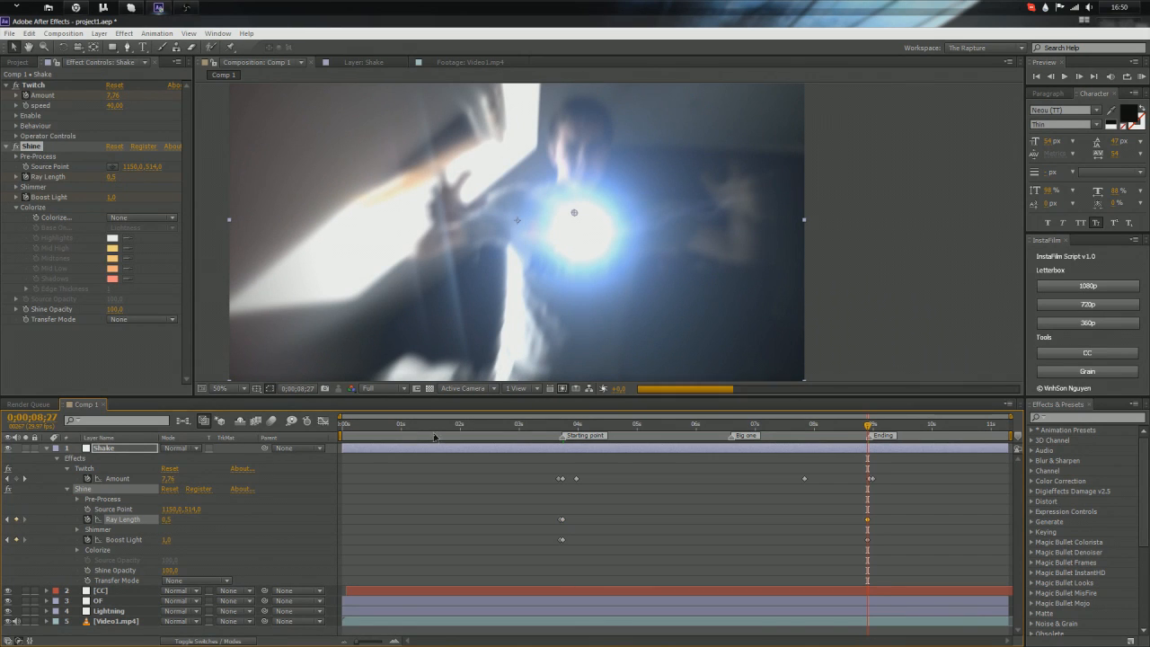
Step: Set the Ray Length keyframe at 0;00;03;22 to 0.2
{"action": "left_click", "coordinate": [566, 426]}
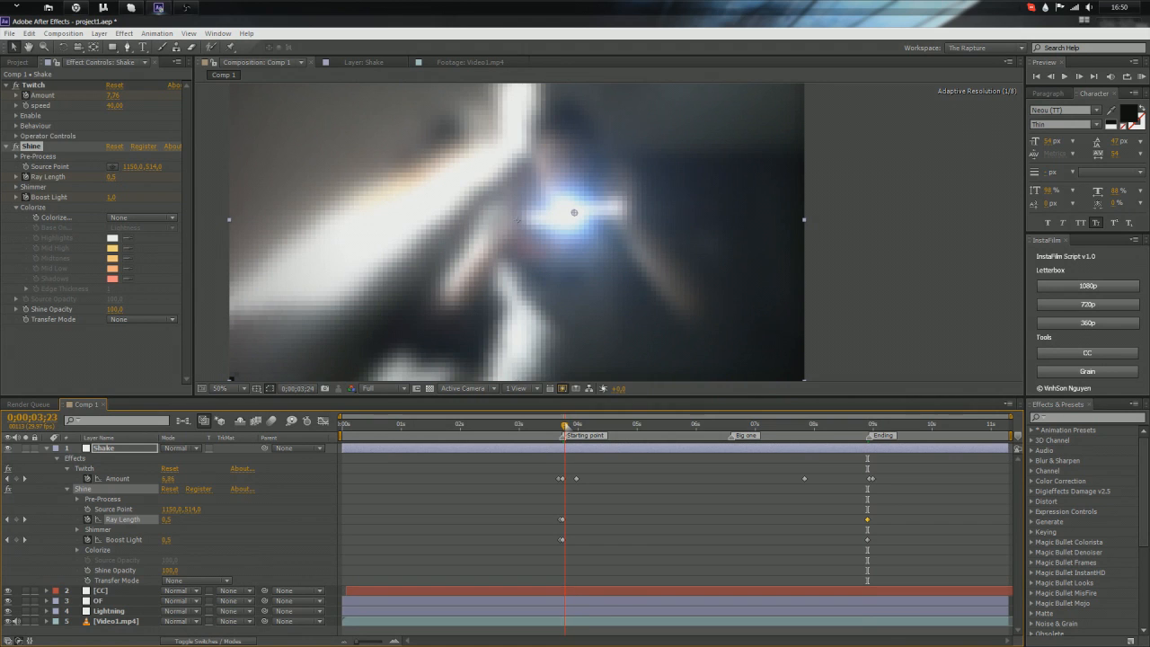
{"action": "left_click_drag", "start_coordinate": [565, 426], "coordinate": [560, 426]}
{"action": "double_click", "coordinate": [563, 520]}
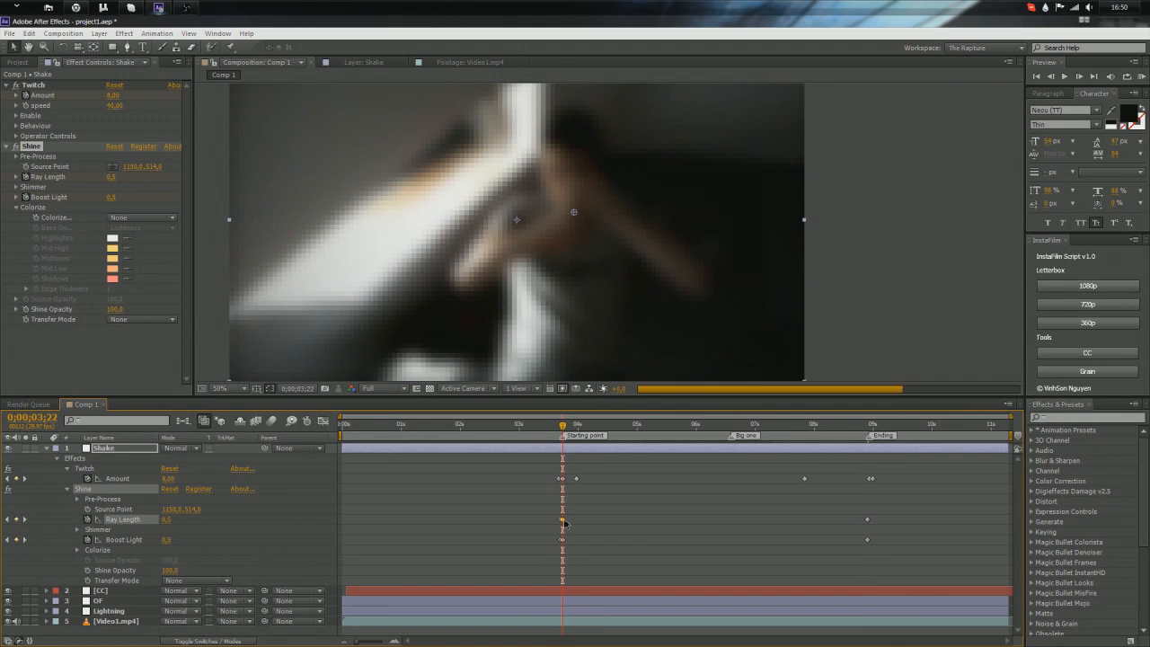
{"action": "type", "text": "0,2"}
{"action": "key", "text": "Return"}
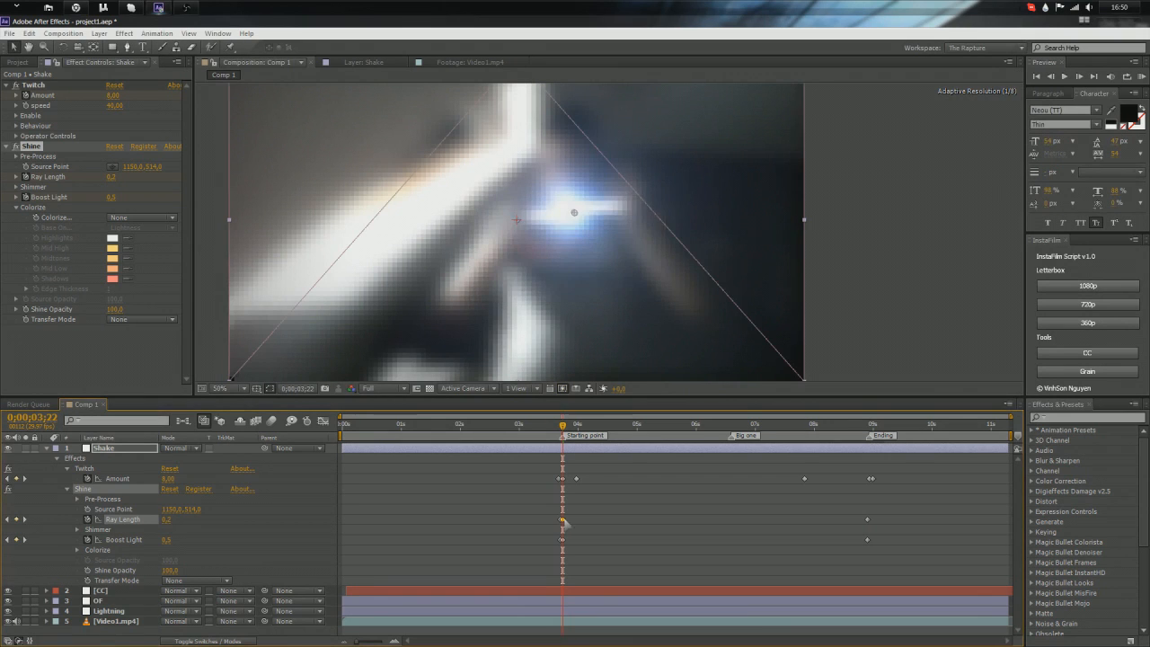
Step: Remove all of Shine's Boost Light keyframes and set Boost Light to 0
{"action": "left_click_drag", "start_coordinate": [579, 538], "coordinate": [544, 544]}
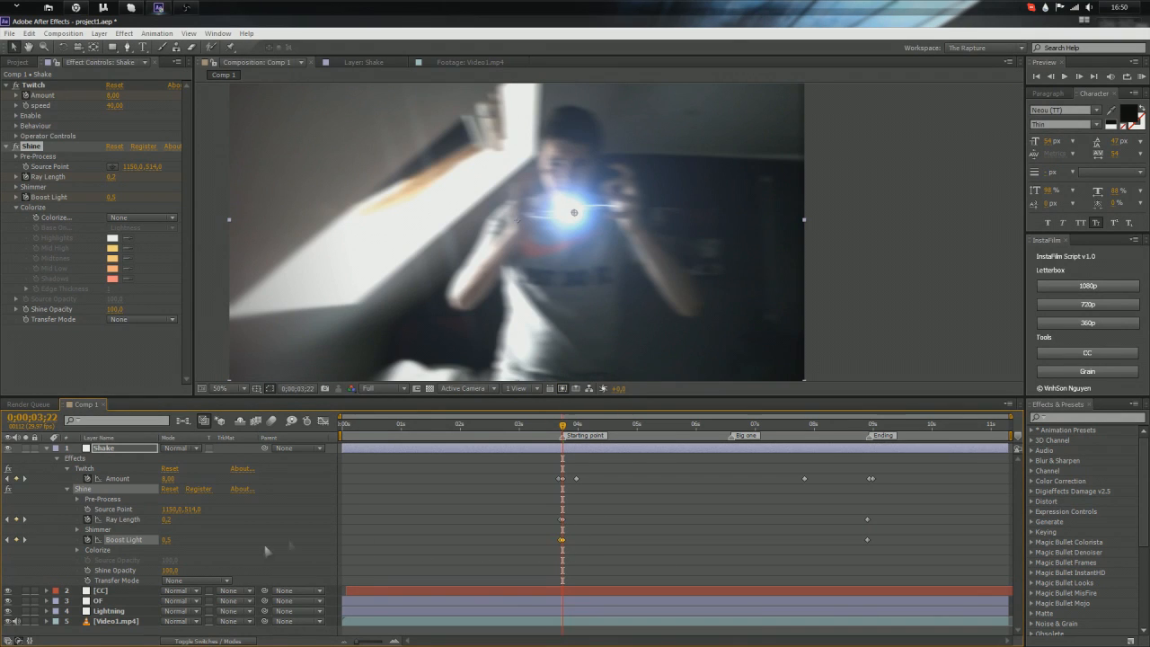
{"action": "left_click", "coordinate": [87, 539]}
{"action": "left_click", "coordinate": [164, 540]}
{"action": "type", "text": "0"}
{"action": "key", "text": "Return"}
Step: Set Shine's Ray Length to 0 at 0;00;08;28, on the Ending marker
{"action": "left_click", "coordinate": [878, 424]}
{"action": "left_click_drag", "start_coordinate": [877, 425], "coordinate": [870, 425]}
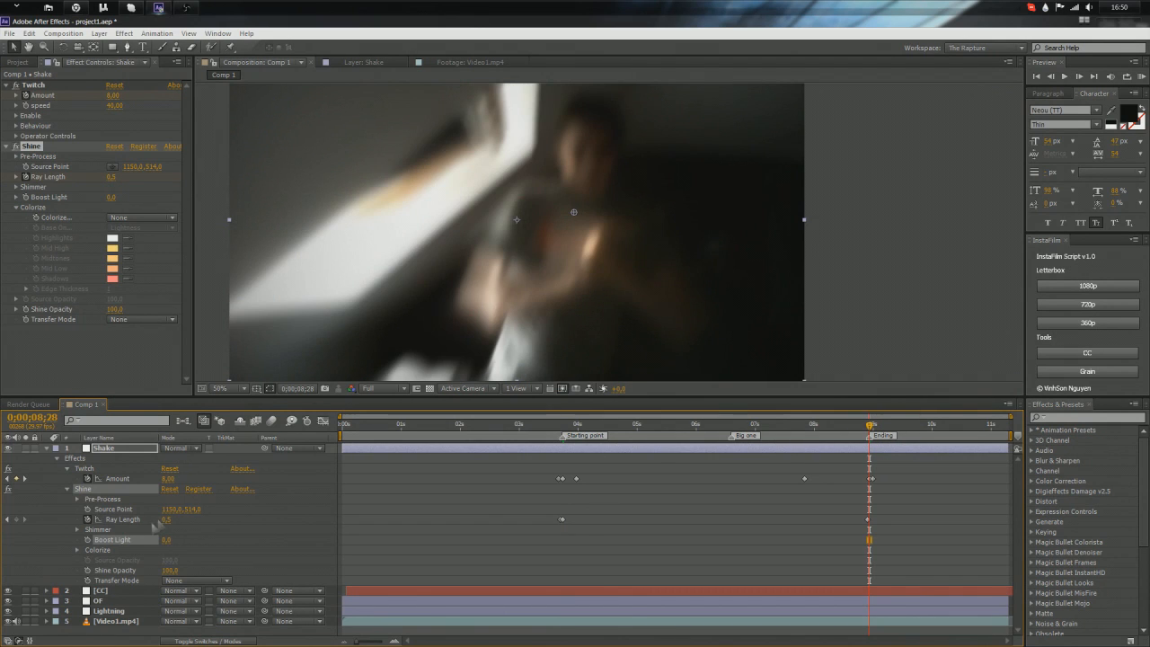
{"action": "left_click", "coordinate": [166, 519]}
{"action": "type", "text": "0"}
{"action": "key", "text": "Return"}
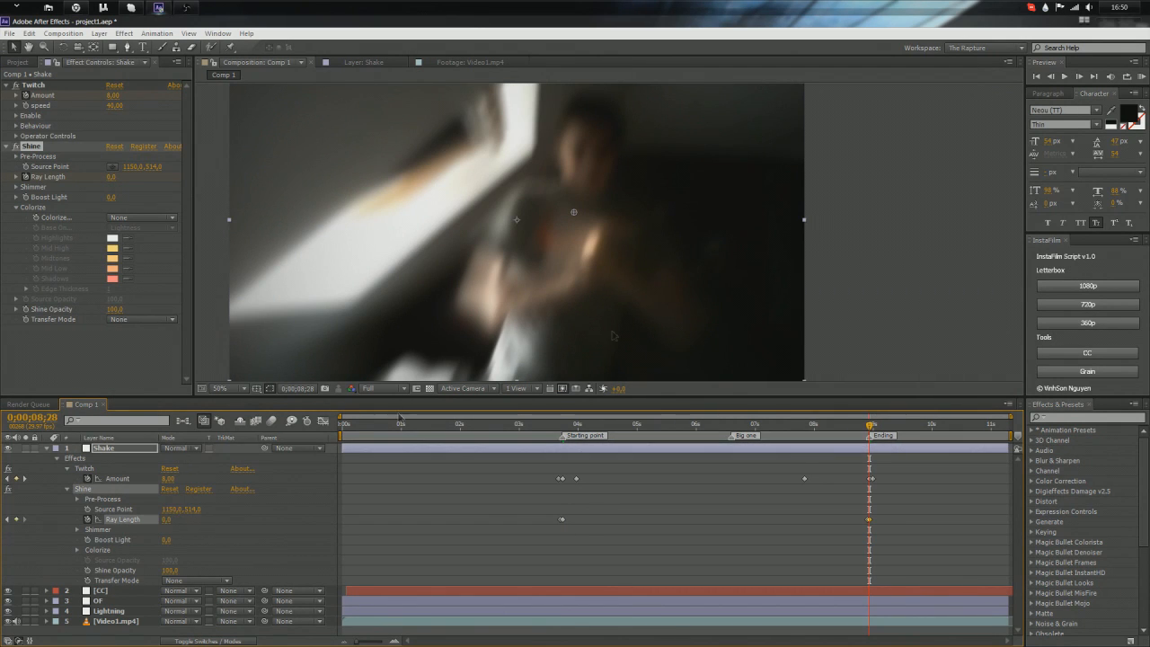
Step: Preview the Shine effect from 0;00;03;13, just before the Starting point marker
{"action": "left_click_drag", "start_coordinate": [869, 425], "coordinate": [545, 425]}
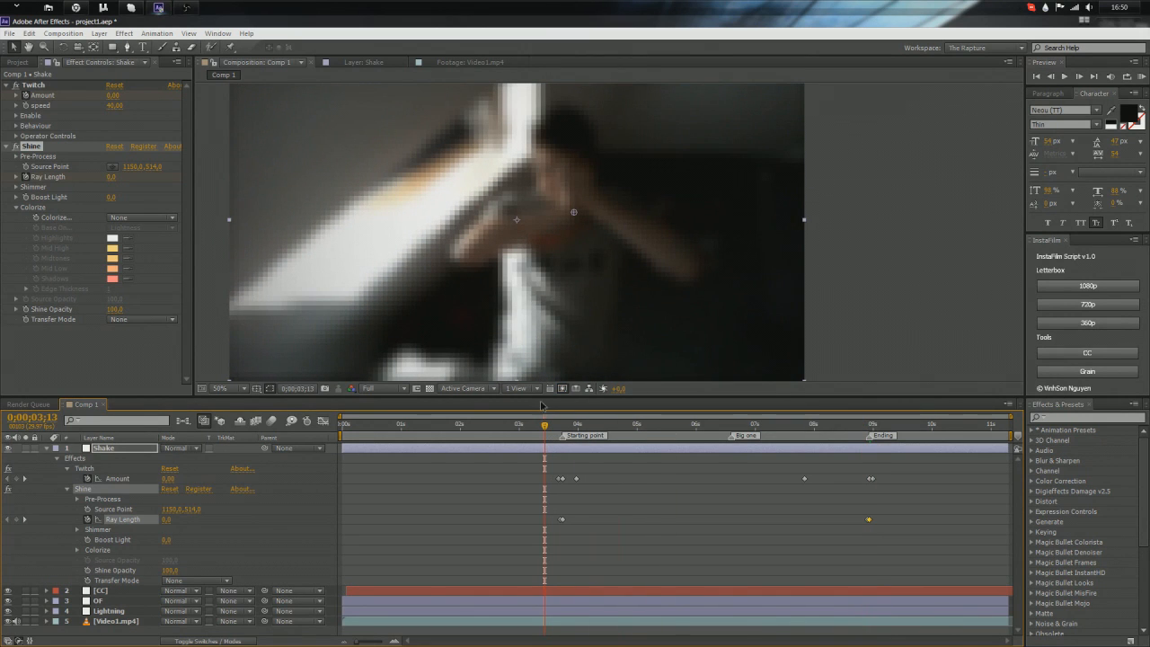
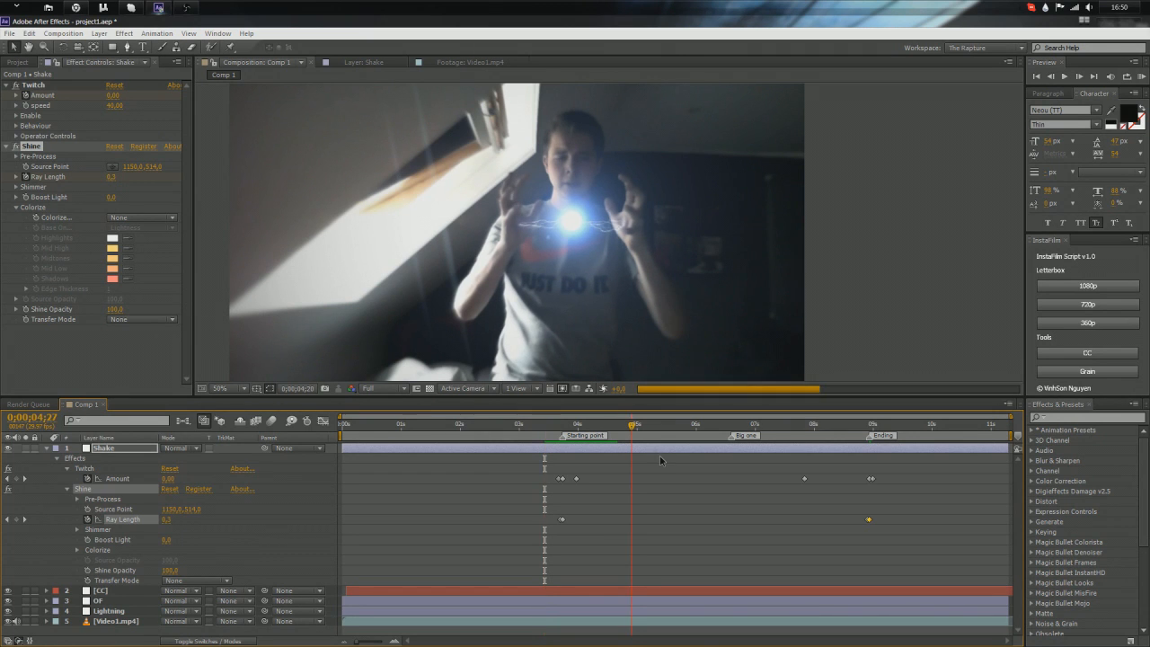
{"action": "key", "text": "space"}
{"action": "key", "text": "space"}
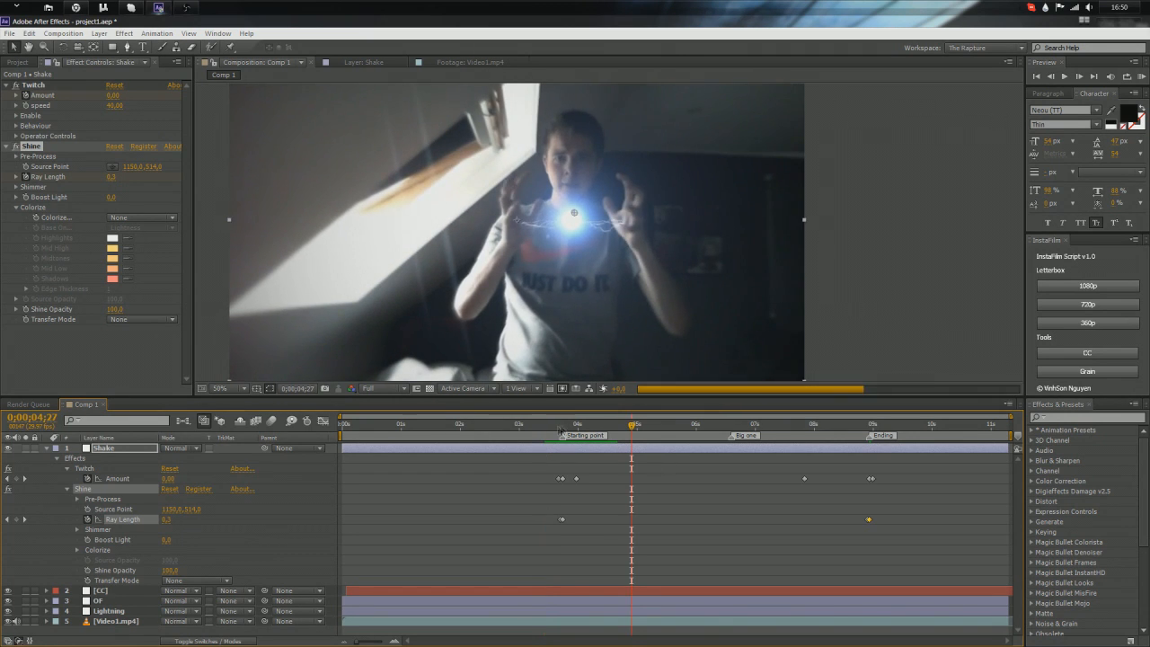
Step: Keyframe Shine's Source Point at 0;00;04;02 and move it onto the energy ball at 0;00;05;21, at about 1130, 558
{"action": "left_click", "coordinate": [629, 459]}
{"action": "left_click_drag", "start_coordinate": [600, 427], "coordinate": [582, 428]}
{"action": "left_click", "coordinate": [25, 166]}
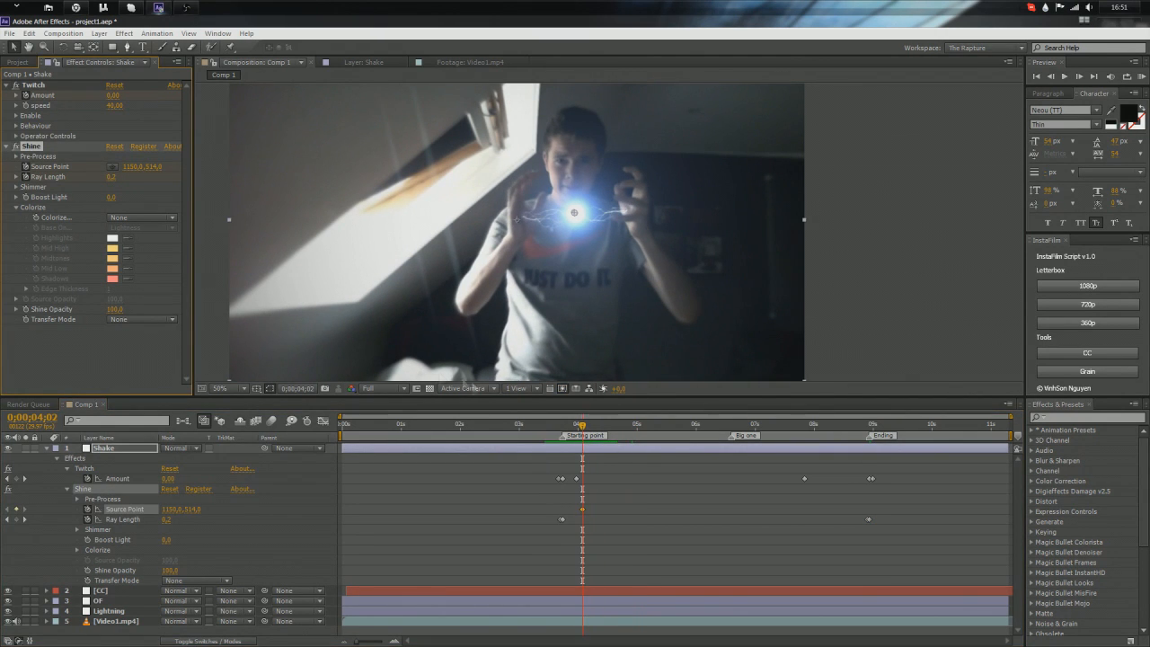
{"action": "left_click_drag", "start_coordinate": [571, 427], "coordinate": [673, 427]}
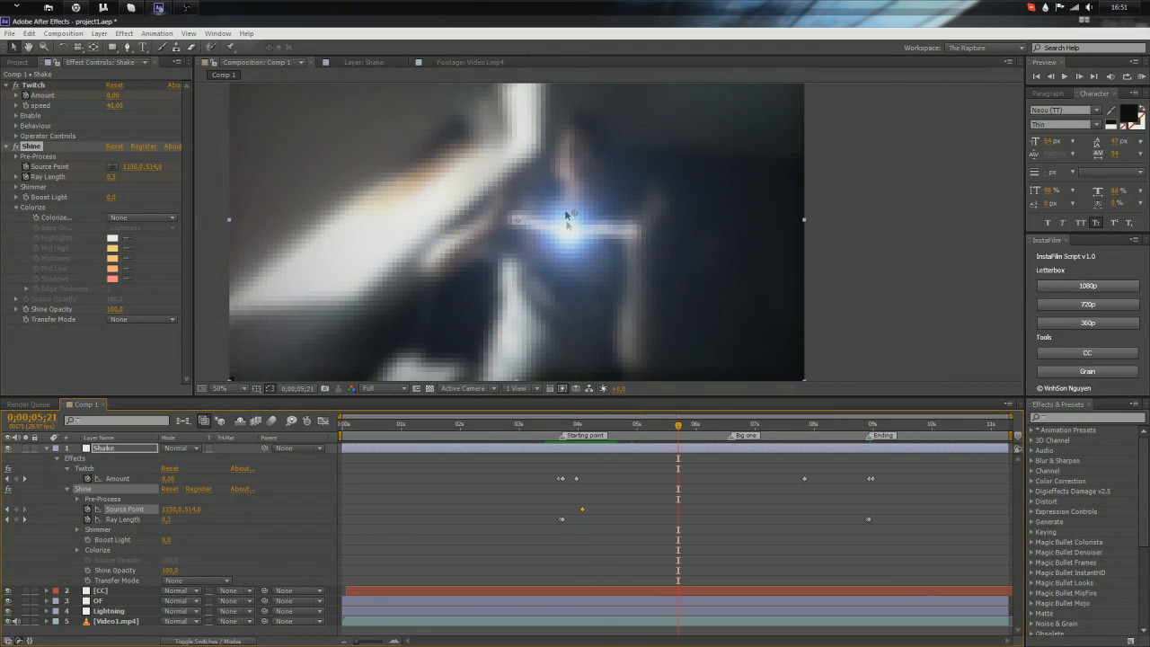
{"action": "left_click_drag", "start_coordinate": [577, 215], "coordinate": [567, 225]}
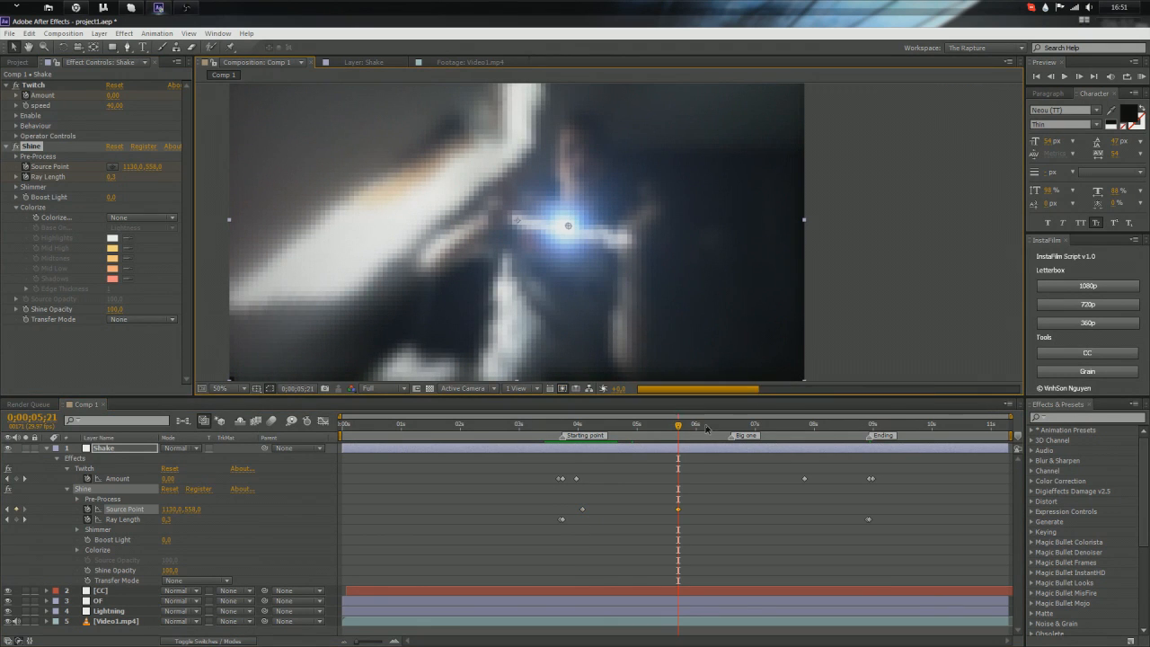
Step: Keep the Source Point on the ball with a keyframe after the Big one marker and one at 0;00;08;23, about 1154, 572
{"action": "left_click_drag", "start_coordinate": [688, 430], "coordinate": [776, 427]}
{"action": "left_click_drag", "start_coordinate": [568, 225], "coordinate": [571, 243]}
{"action": "left_click_drag", "start_coordinate": [788, 422], "coordinate": [866, 441]}
{"action": "left_click_drag", "start_coordinate": [570, 242], "coordinate": [577, 234]}
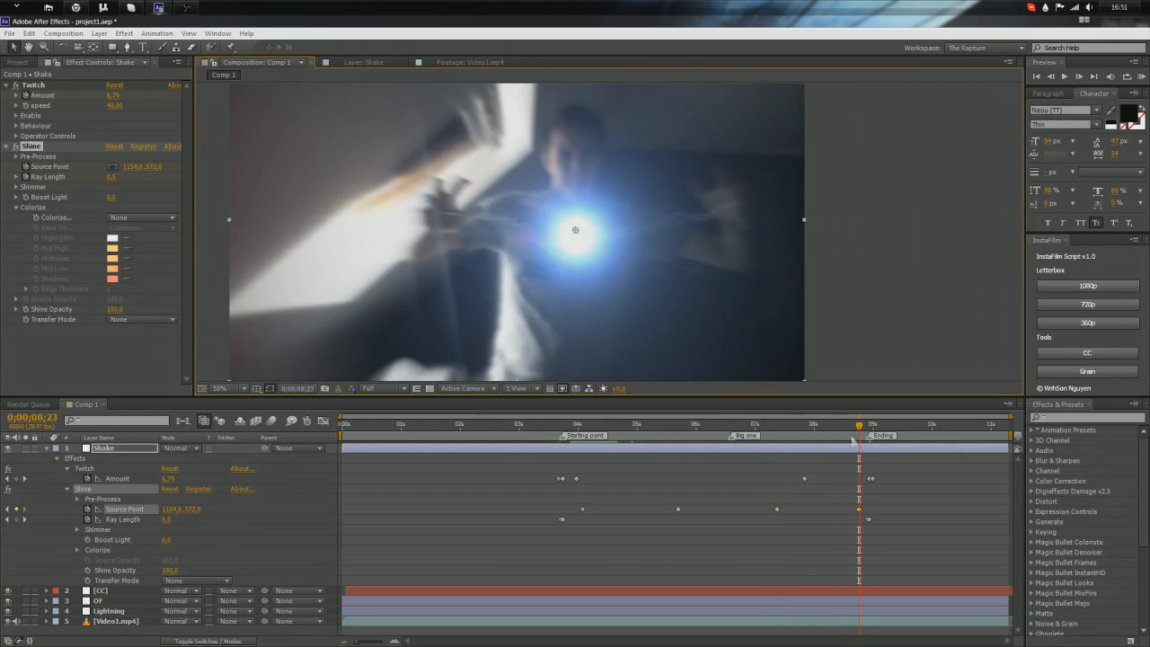
Step: Return to 0;00;03;00 and rename the current composition as Lightning
{"action": "left_click_drag", "start_coordinate": [860, 426], "coordinate": [518, 442]}
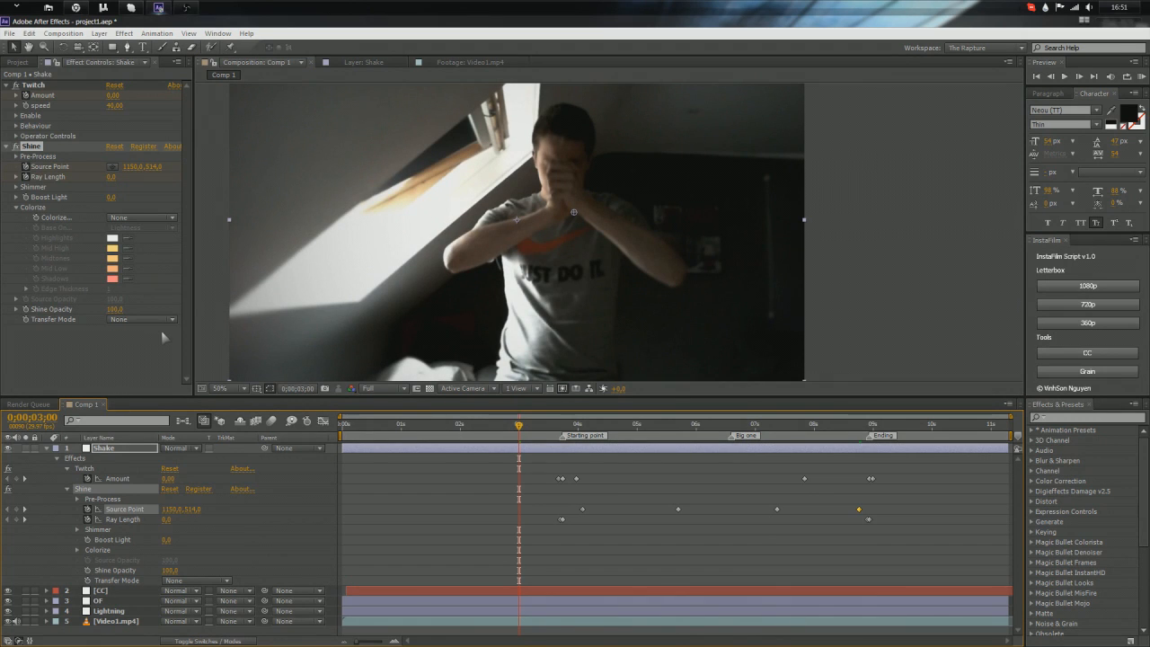
{"action": "key", "text": "ctrl+k"}
{"action": "type", "text": "U"}
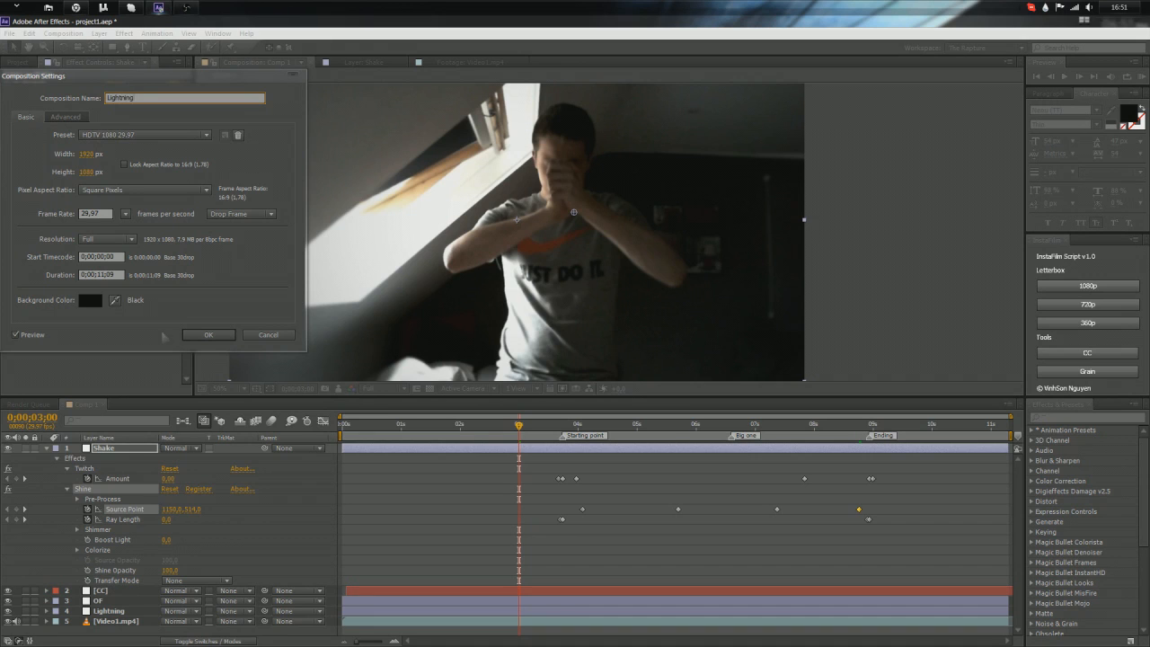
{"action": "key", "text": "Return"}
Step: Create a new 1920 x 1080 composition named Final with a duration of 20 seconds
{"action": "left_click", "coordinate": [17, 63]}
{"action": "left_click", "coordinate": [133, 219]}
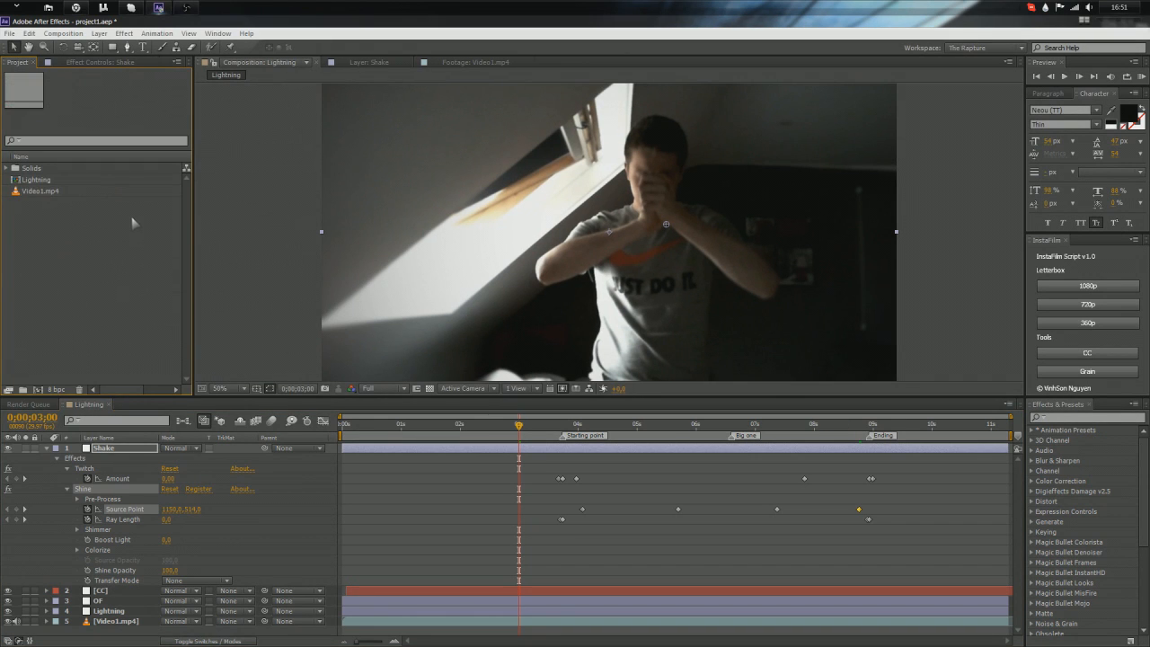
{"action": "key", "text": "ctrl+n"}
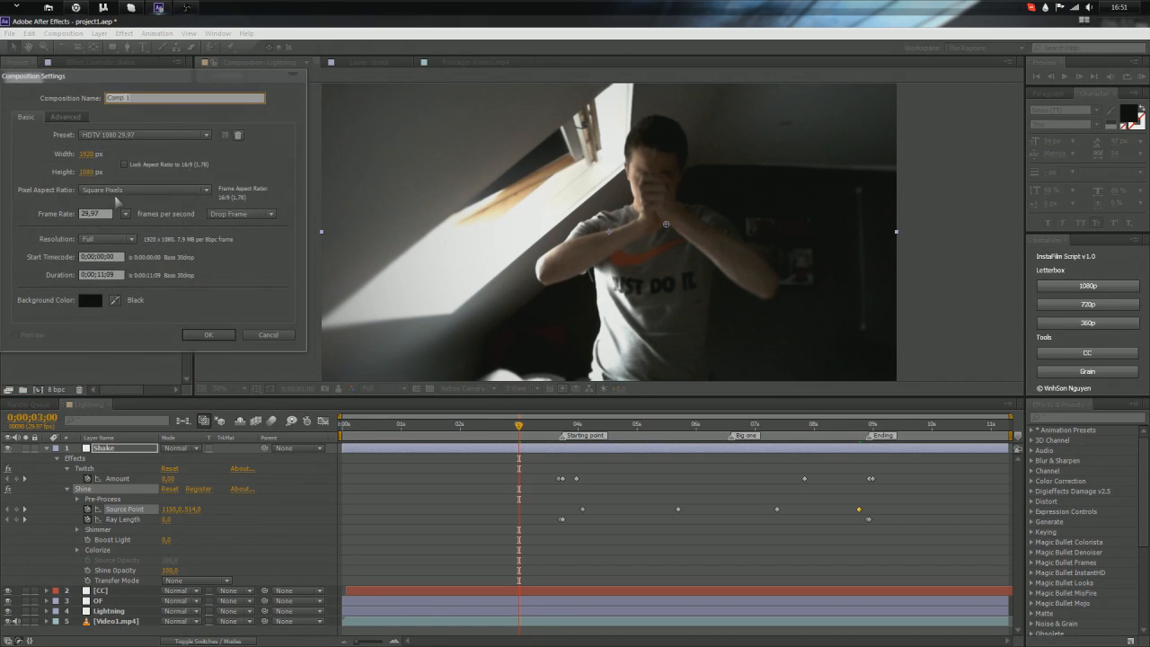
{"action": "left_click_drag", "start_coordinate": [170, 83], "coordinate": [505, 116]}
{"action": "type", "text": "Final"}
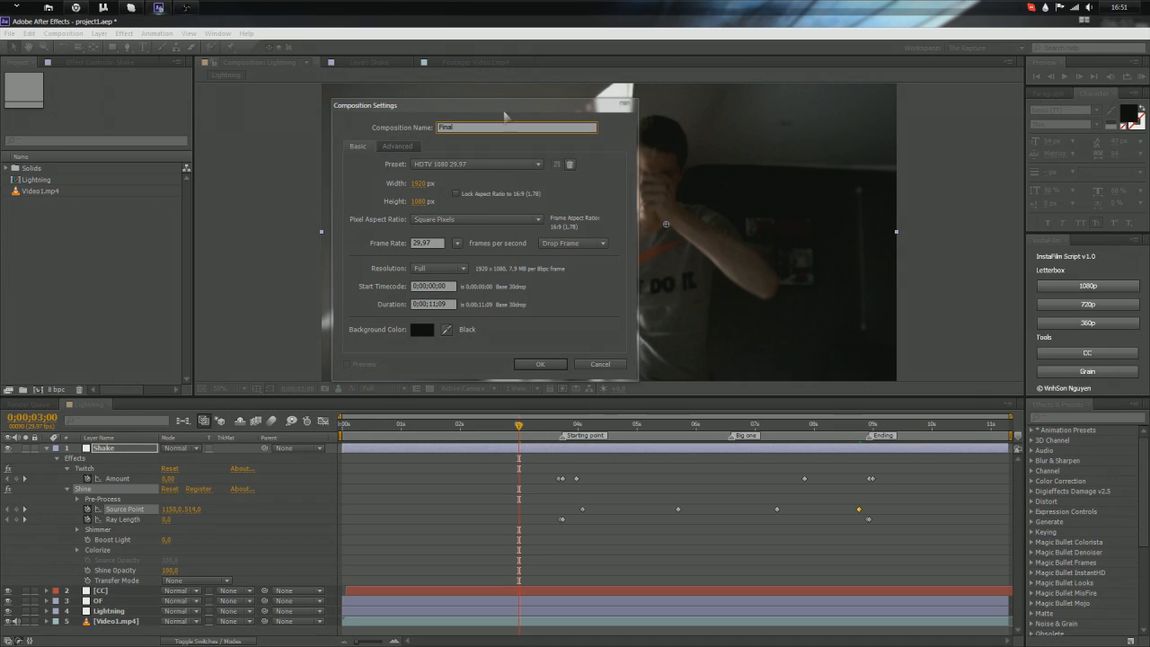
{"action": "left_click", "coordinate": [435, 303]}
{"action": "key", "text": "BackSpace"}
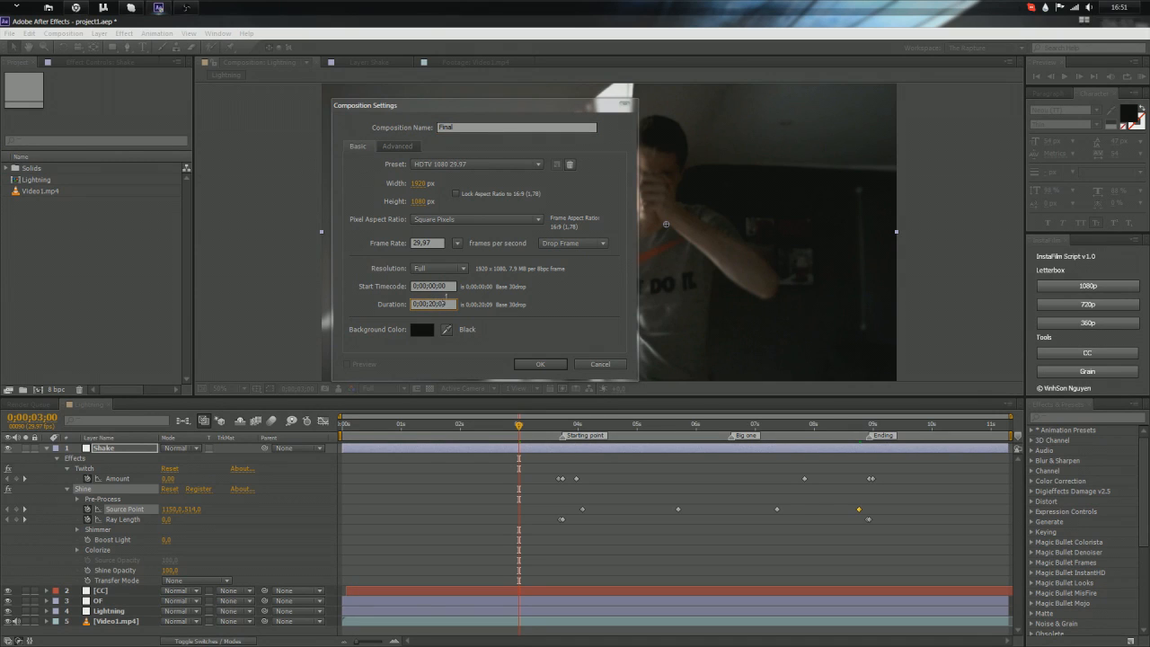
{"action": "key", "text": "Return"}
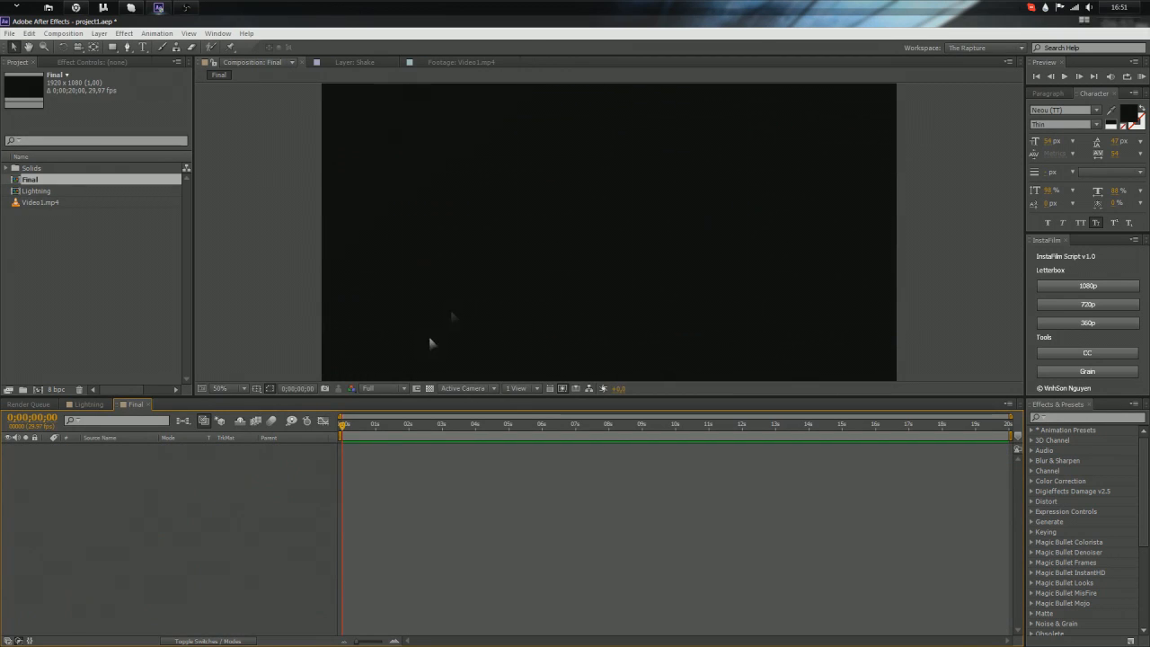
Step: Place the Lightning composition in Final, starting roughly 4 seconds in, and overlay a 1080p InstaFilm letterbox
{"action": "left_click_drag", "start_coordinate": [52, 193], "coordinate": [239, 511]}
{"action": "left_click_drag", "start_coordinate": [349, 428], "coordinate": [667, 452]}
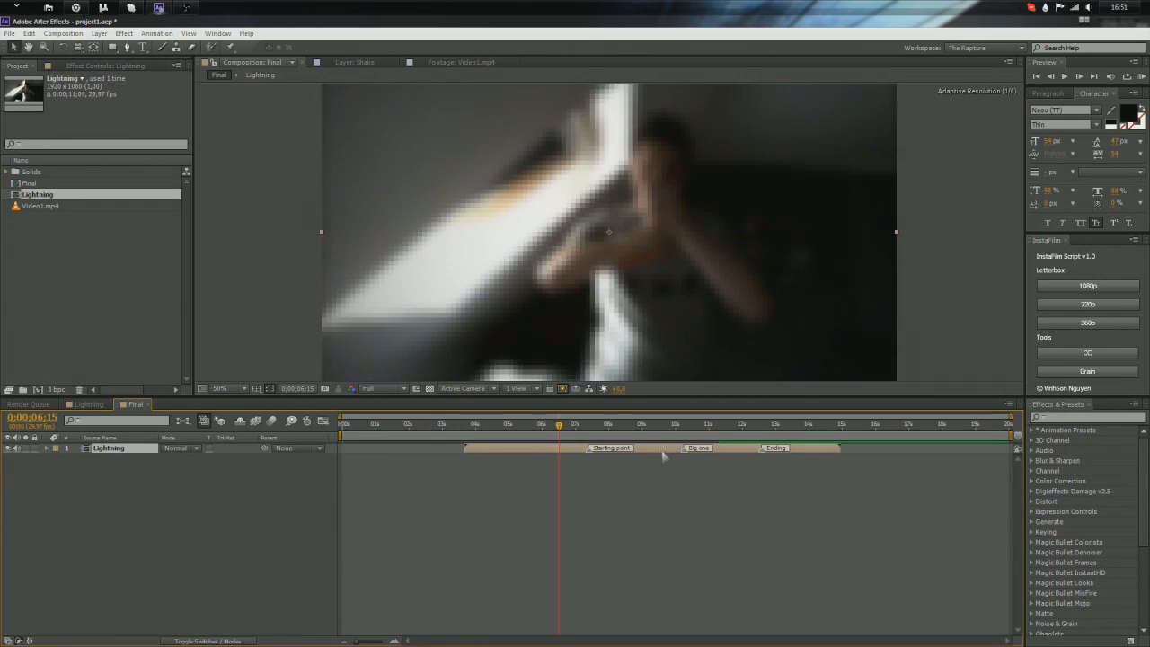
{"action": "left_click", "coordinate": [1088, 286]}
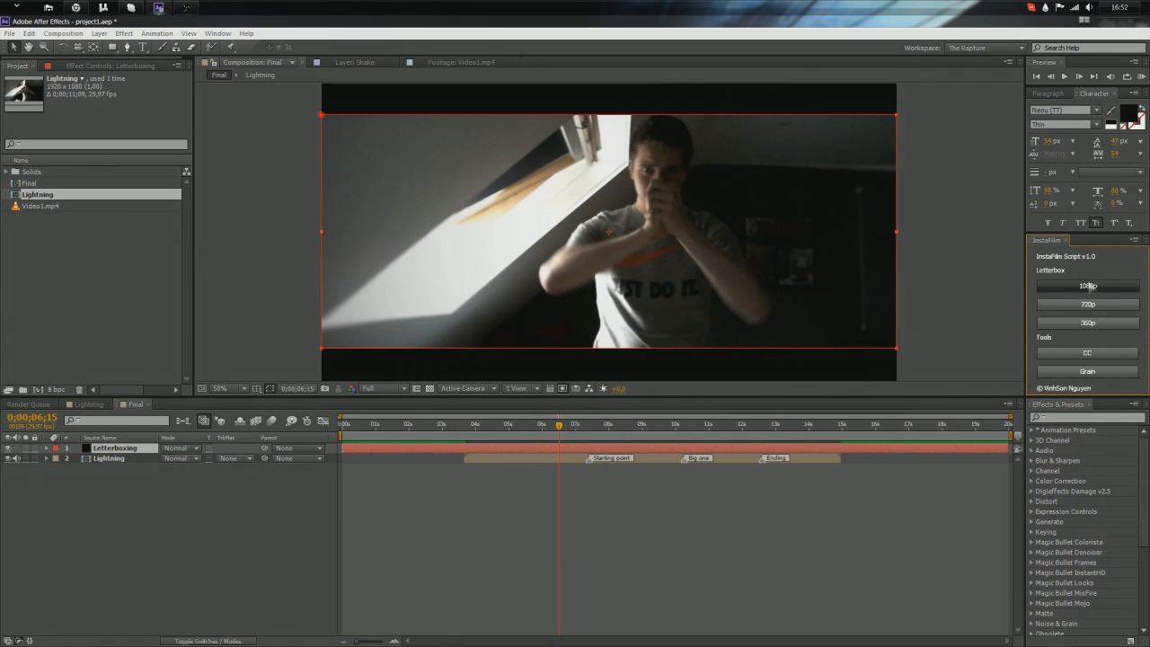
{"action": "left_click", "coordinate": [465, 589]}
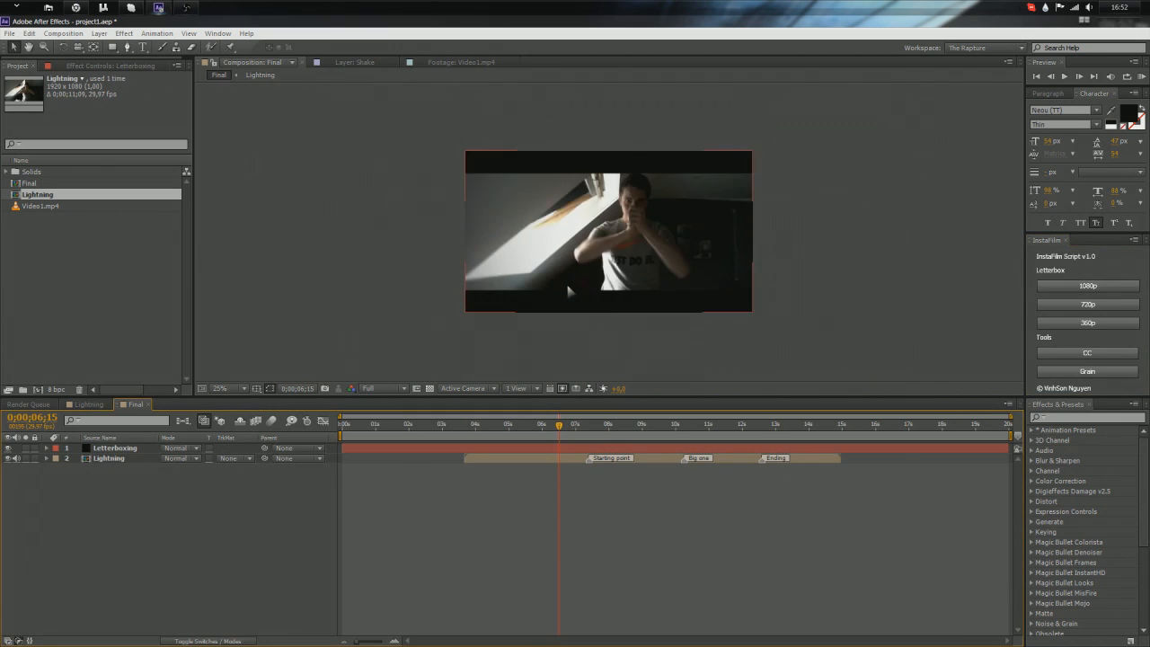
Step: Scale the Letterboxing layer to 109%
{"action": "left_click", "coordinate": [594, 452]}
{"action": "key", "text": "s"}
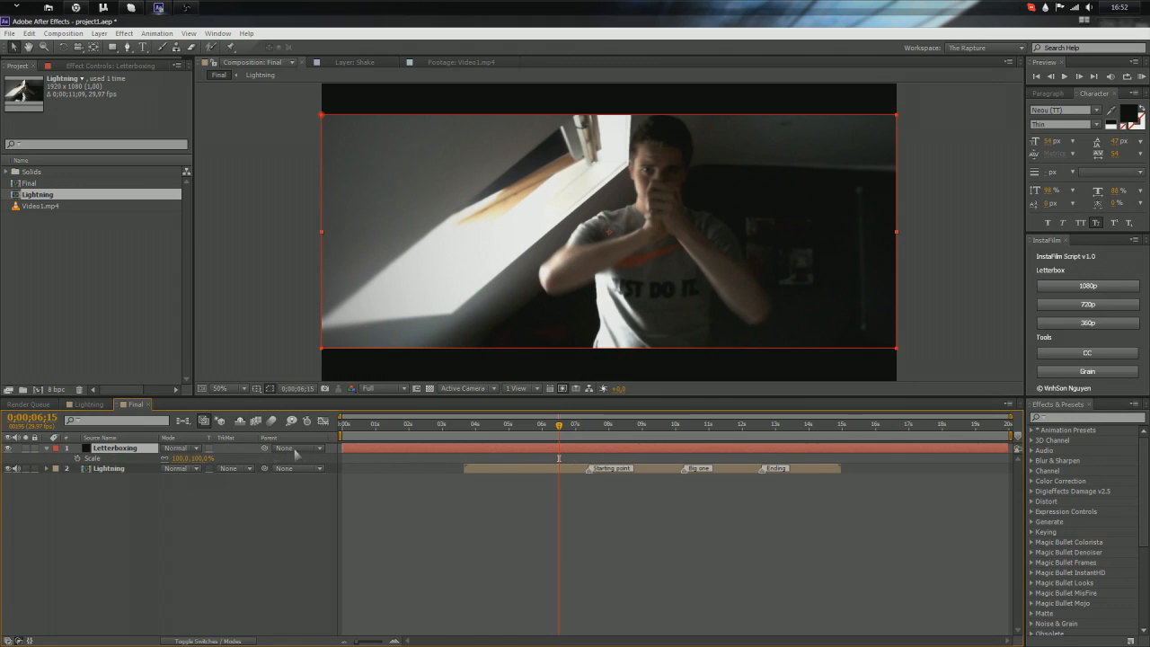
{"action": "left_click", "coordinate": [184, 458]}
{"action": "type", "text": "109"}
{"action": "key", "text": "Return"}
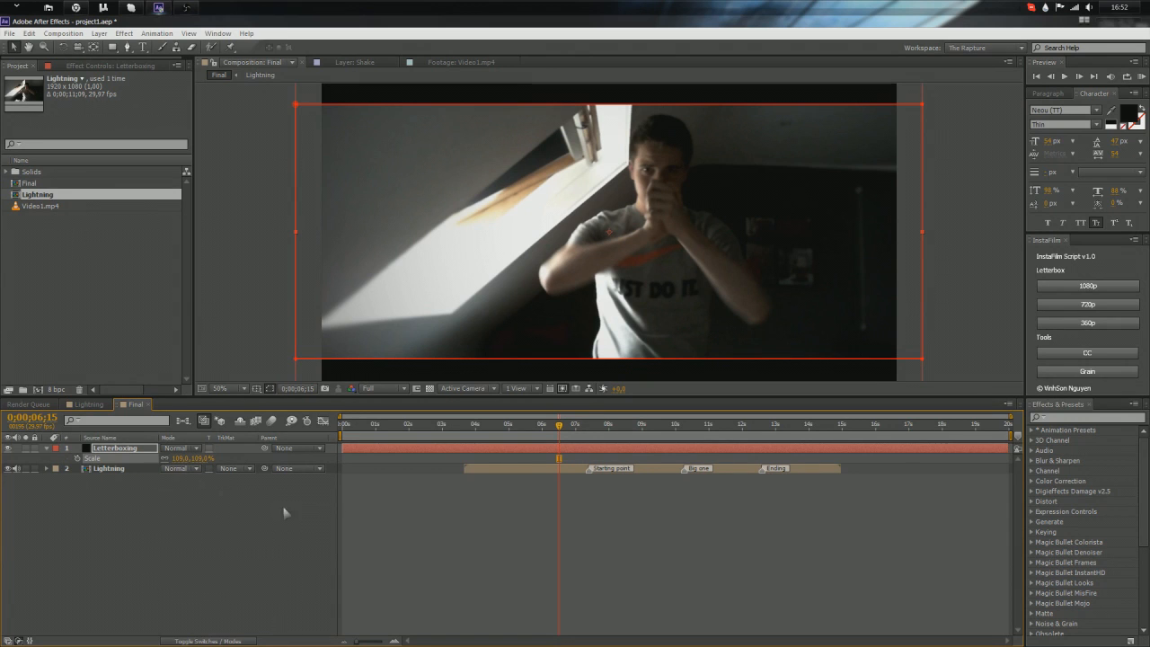
Step: Deselect the letterbox layer and turn on the Title/Action Safe guides in the Final composition
{"action": "left_click", "coordinate": [542, 516]}
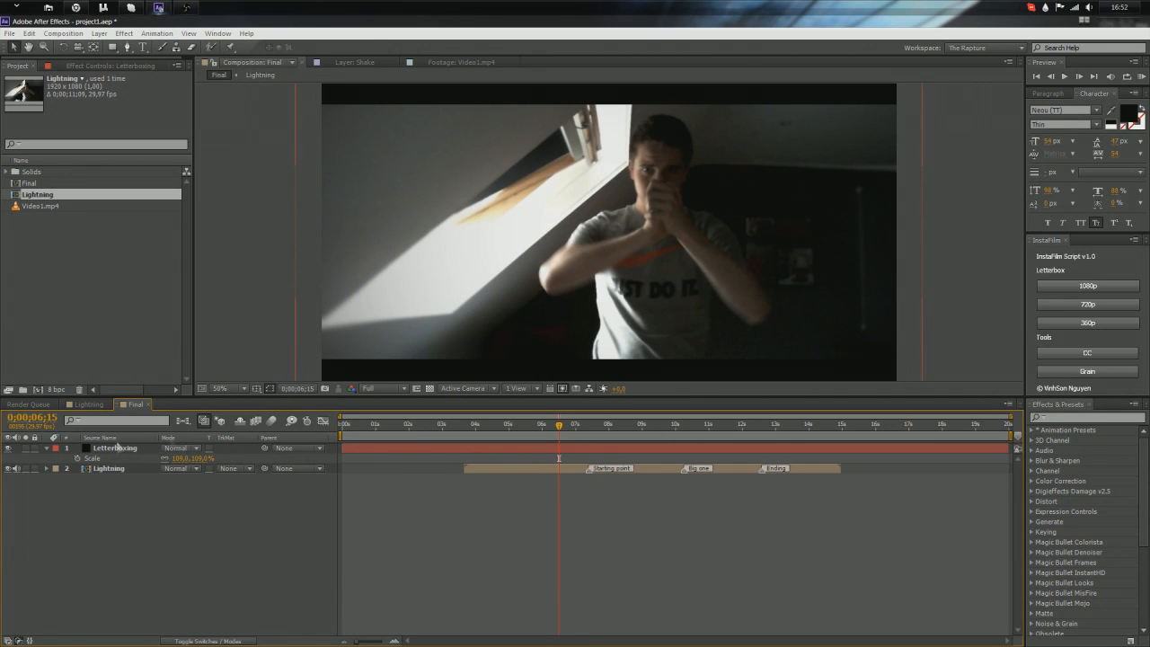
{"action": "left_click", "coordinate": [270, 388]}
{"action": "left_click", "coordinate": [267, 404]}
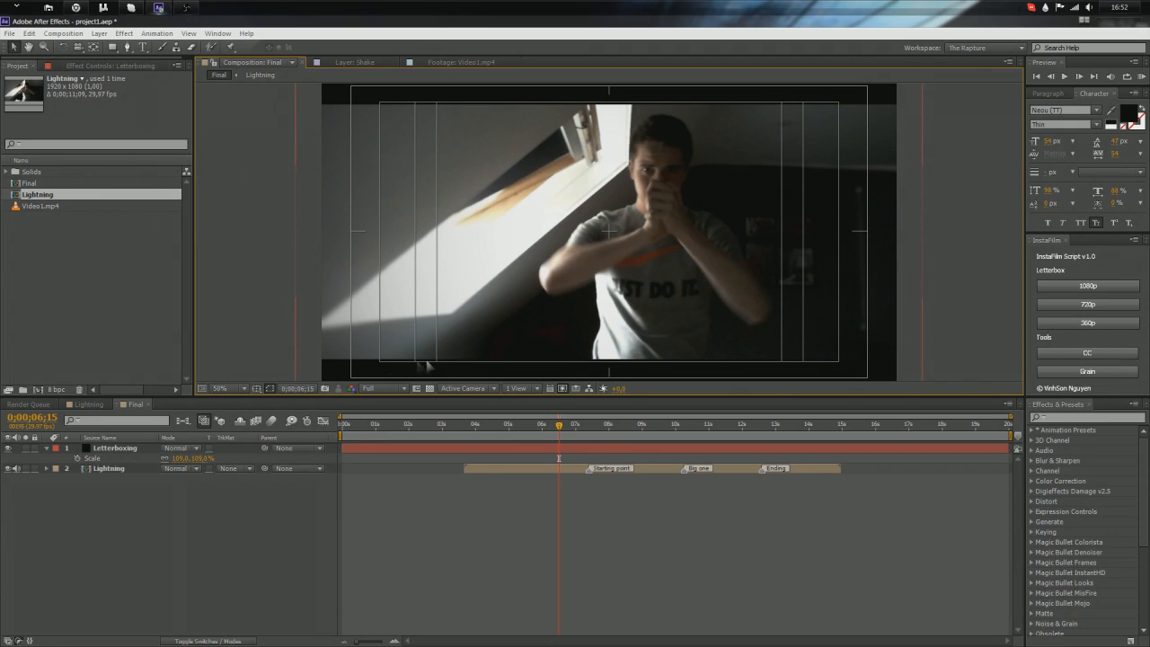
Step: Turn off the Title/Action Safe guides and collapse the Letterboxing layer's properties
{"action": "left_click", "coordinate": [257, 388]}
{"action": "left_click", "coordinate": [261, 402]}
{"action": "left_click", "coordinate": [44, 447]}
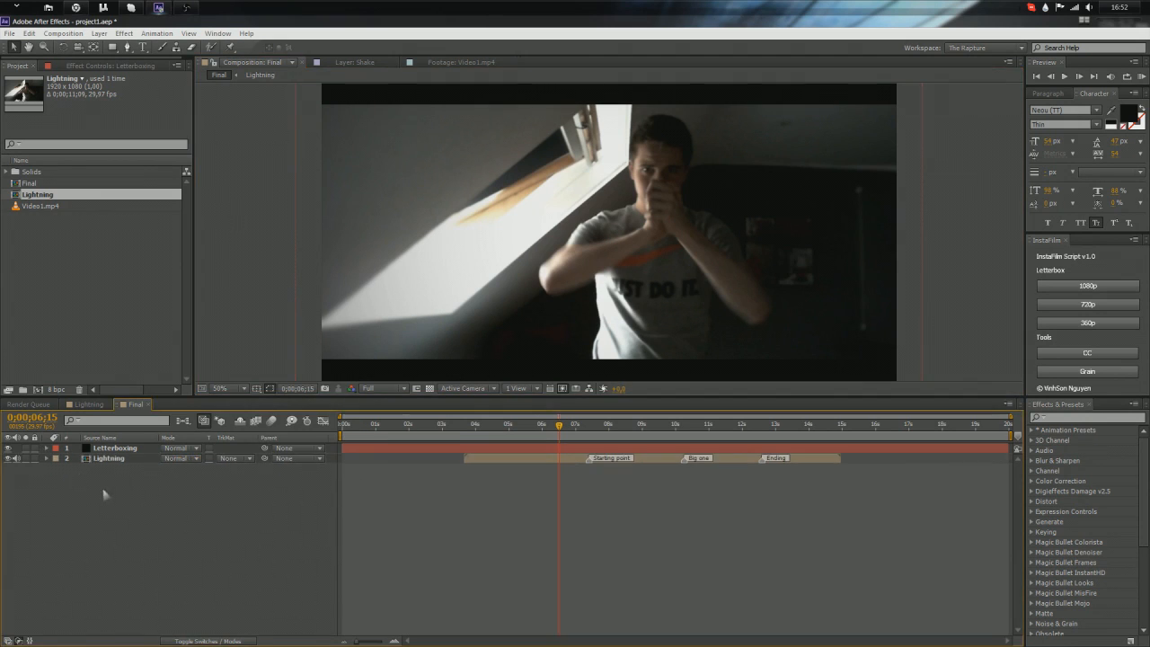
Step: At the start of the Final composition, draw a wide text box slightly above the frame's centre and enter "Cool lightning hands"
{"action": "left_click_drag", "start_coordinate": [560, 426], "coordinate": [342, 445]}
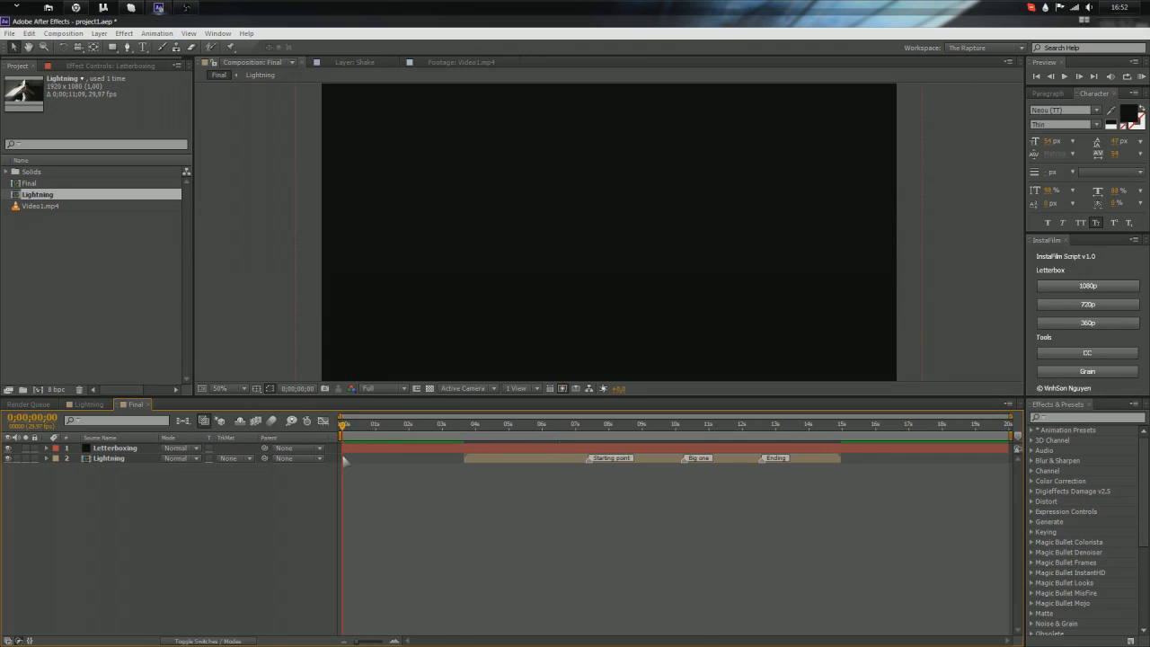
{"action": "scroll", "coordinate": [386, 301], "scroll_direction": "down", "scroll_amount": 1}
{"action": "left_click", "coordinate": [517, 267]}
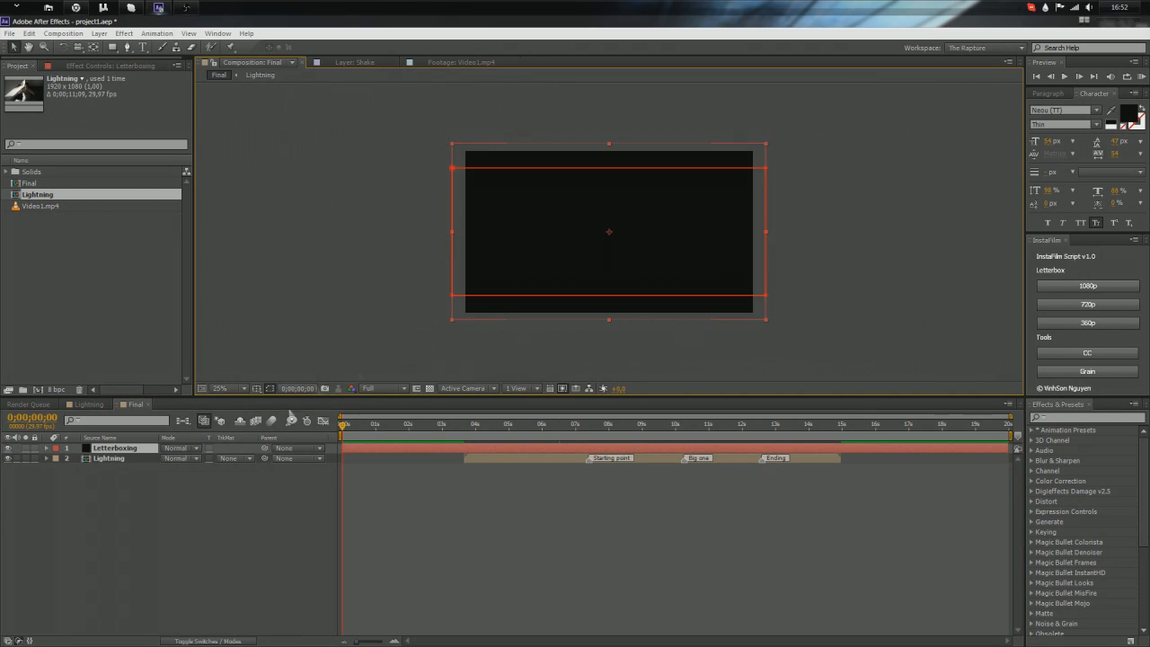
{"action": "left_click", "coordinate": [248, 505]}
{"action": "scroll", "coordinate": [438, 282], "scroll_direction": "up", "scroll_amount": 1}
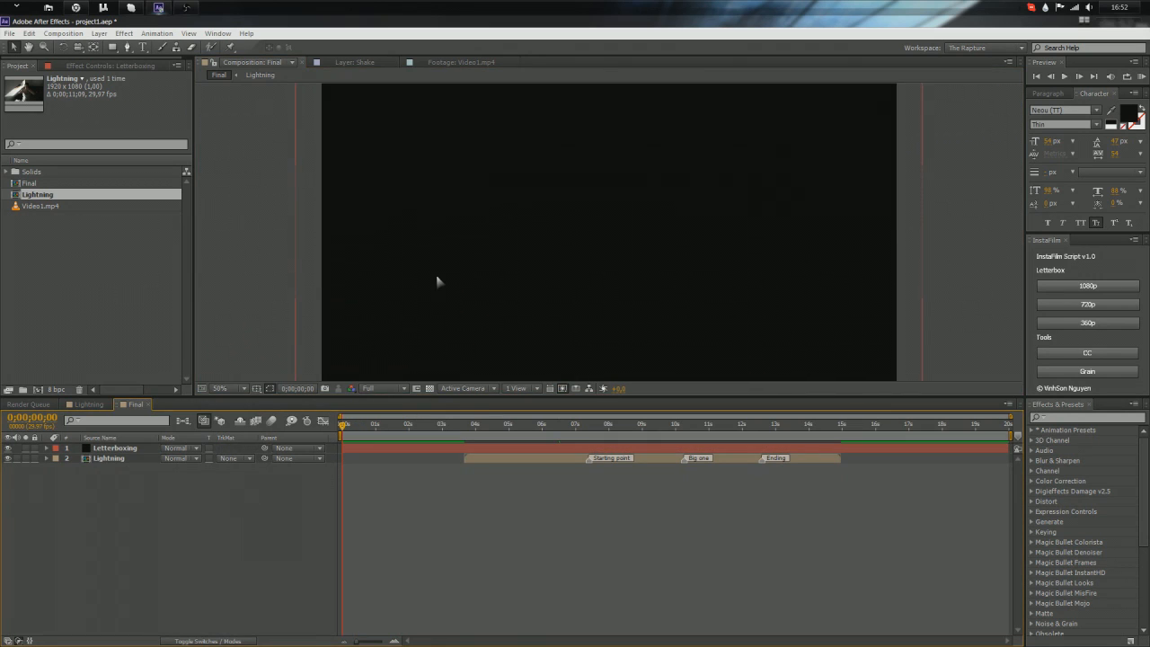
{"action": "left_click", "coordinate": [220, 388]}
{"action": "left_click", "coordinate": [243, 415]}
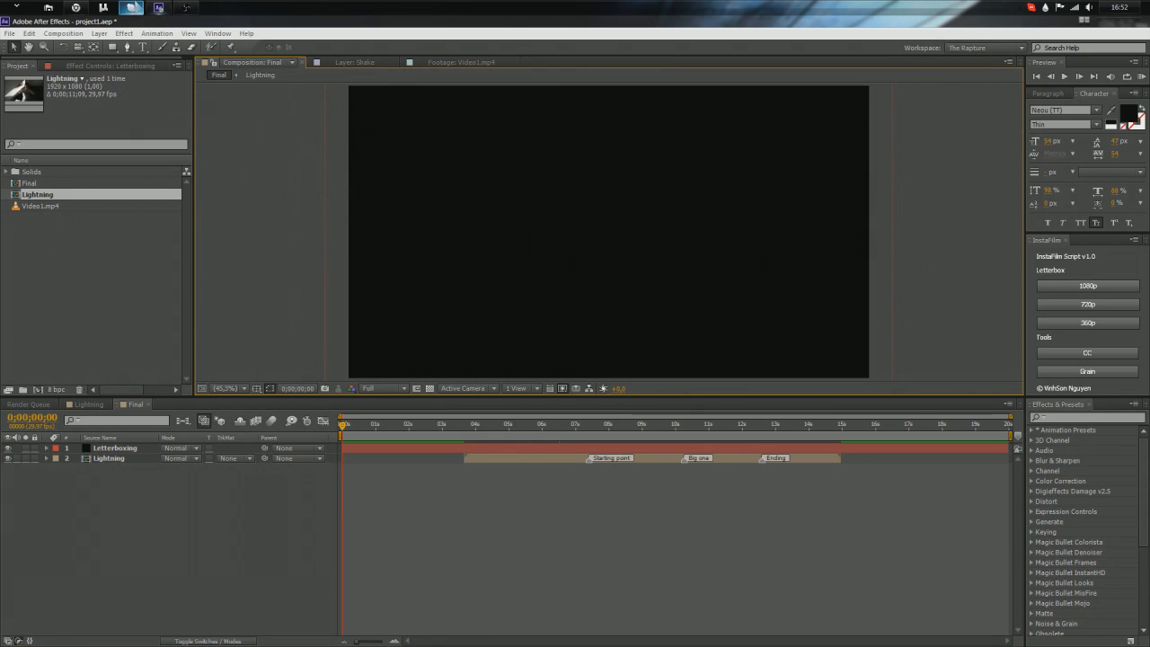
{"action": "left_click", "coordinate": [142, 46]}
{"action": "left_click_drag", "start_coordinate": [458, 180], "coordinate": [773, 257]}
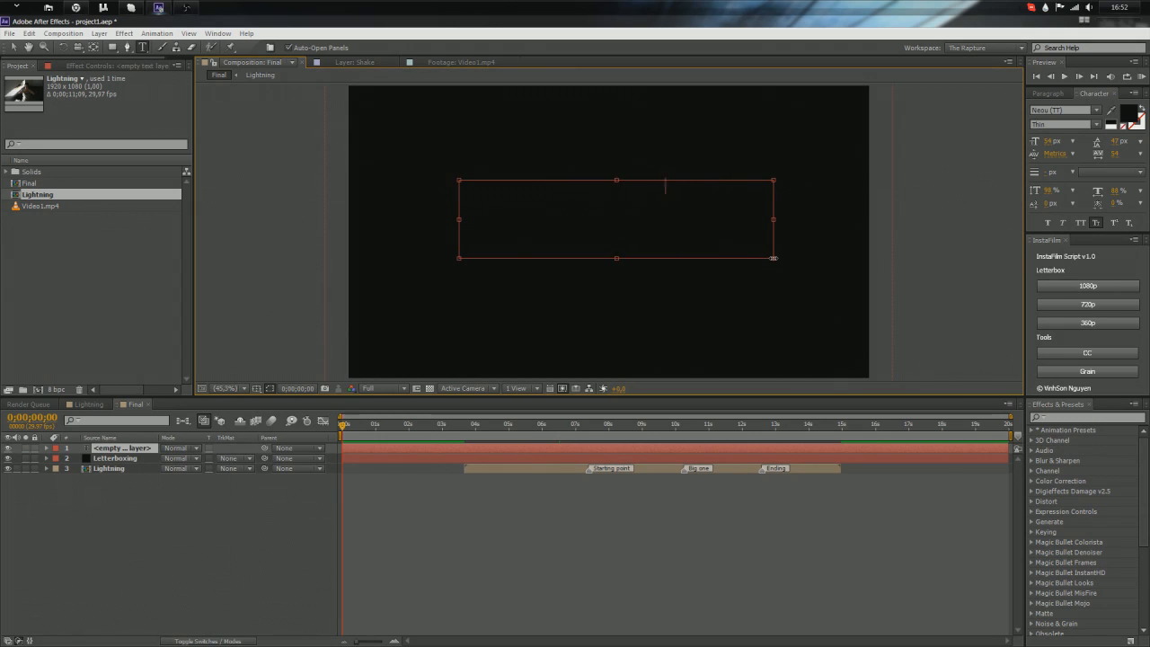
Step: Set the title's text colour to white (FFFFFF) and lower the text box's upper edge to about the frame's middle
{"action": "key", "text": "ctrl+a"}
{"action": "left_click", "coordinate": [1132, 112]}
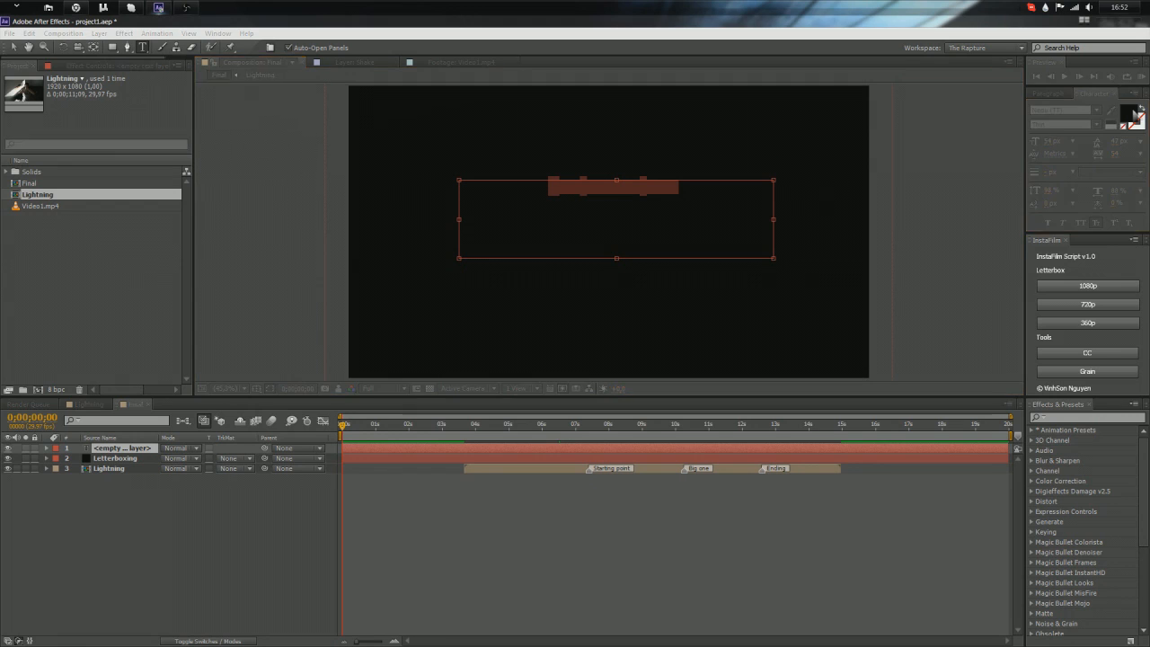
{"action": "left_click", "coordinate": [13, 94]}
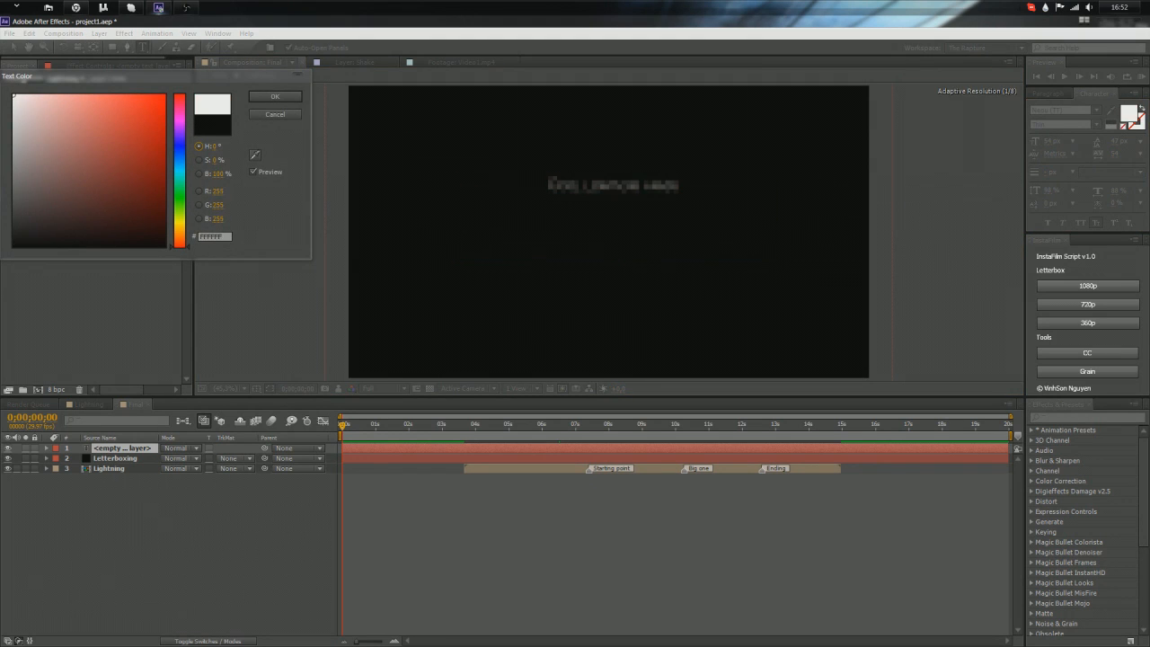
{"action": "left_click", "coordinate": [278, 97]}
{"action": "left_click_drag", "start_coordinate": [615, 181], "coordinate": [615, 231]}
{"action": "left_click", "coordinate": [493, 519]}
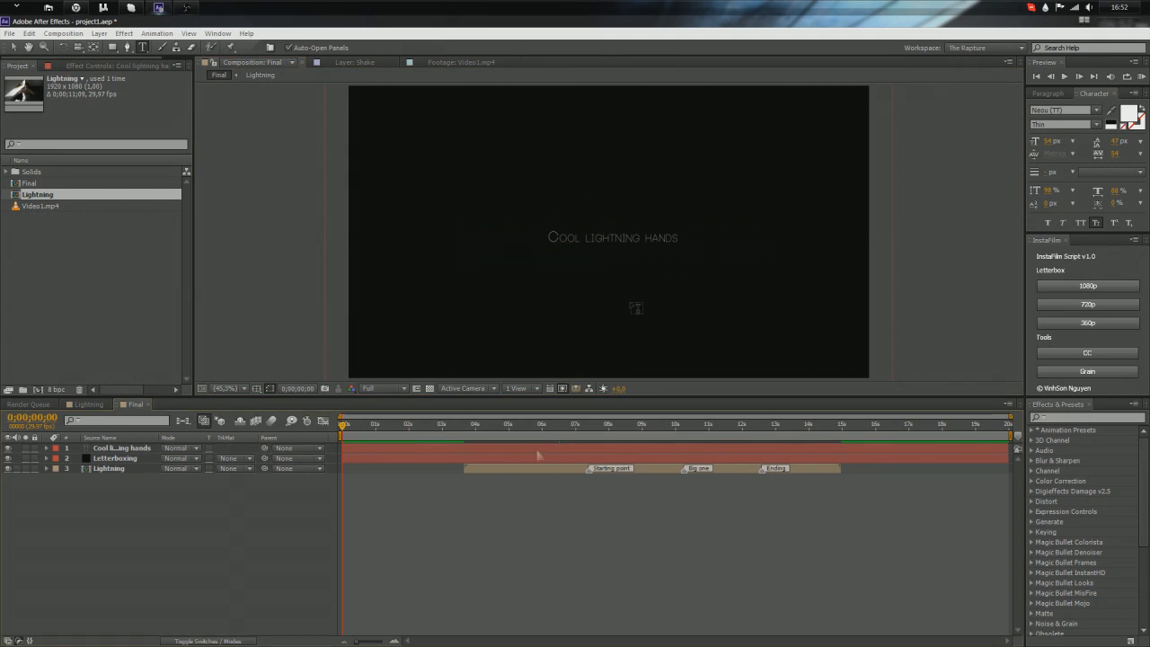
Step: Show the Align panel, group it with InstaFilm, and enlarge the Character panel so its settings are fully visible
{"action": "left_click", "coordinate": [373, 451]}
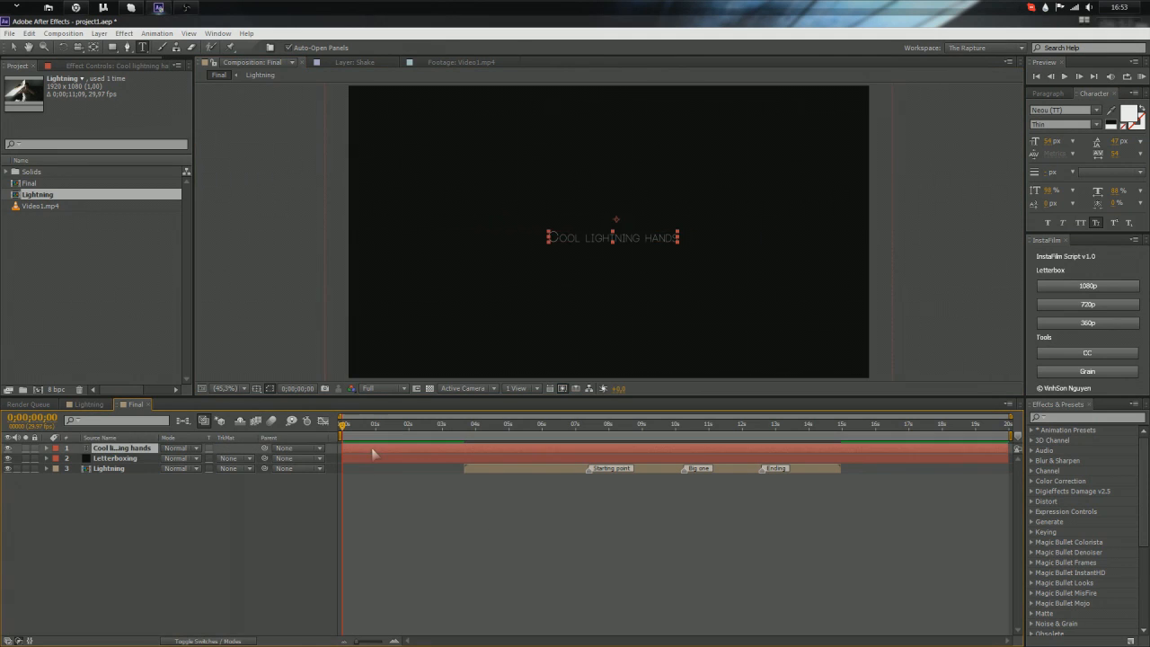
{"action": "double_click", "coordinate": [373, 452]}
{"action": "left_click", "coordinate": [14, 48]}
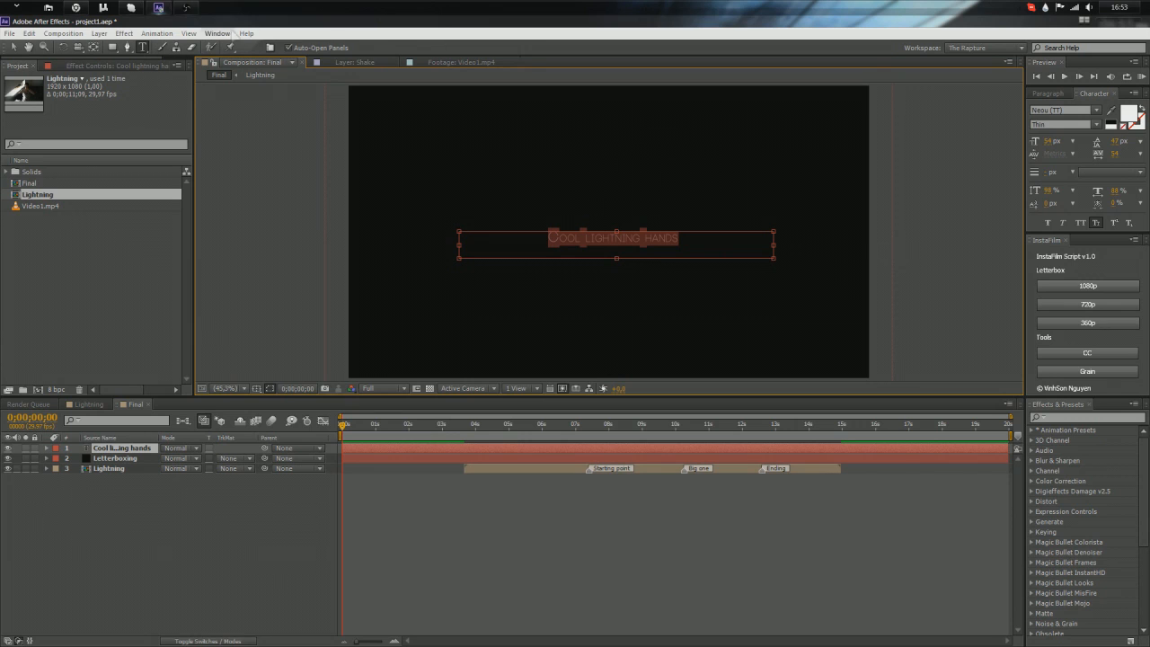
{"action": "left_click", "coordinate": [226, 34]}
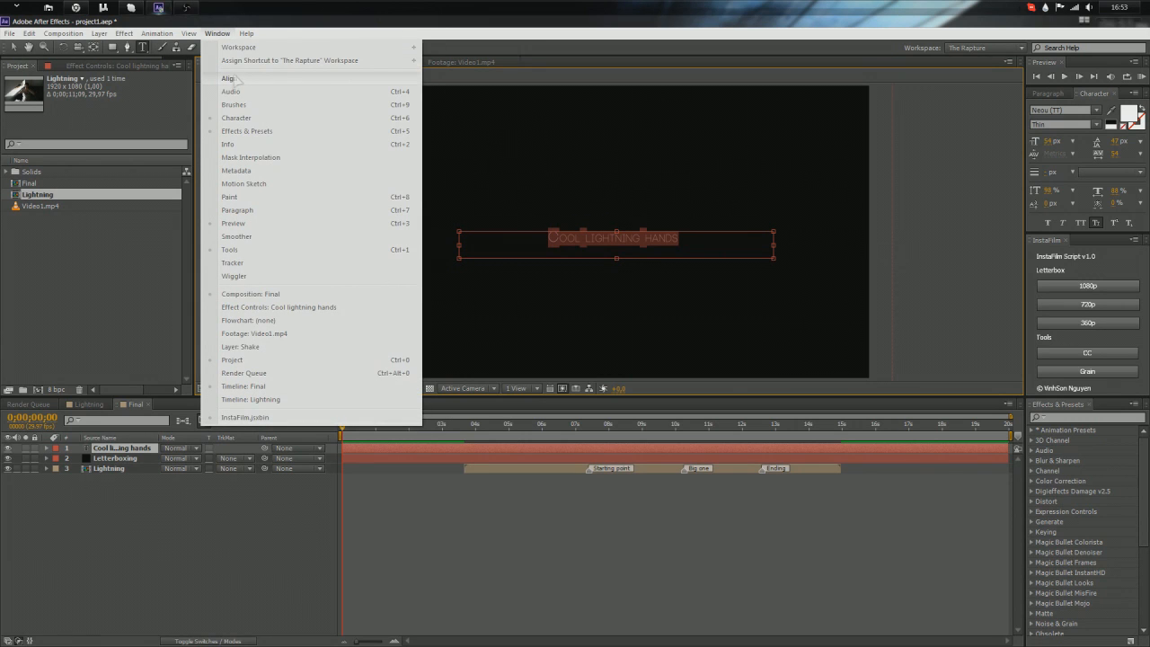
{"action": "left_click", "coordinate": [233, 78]}
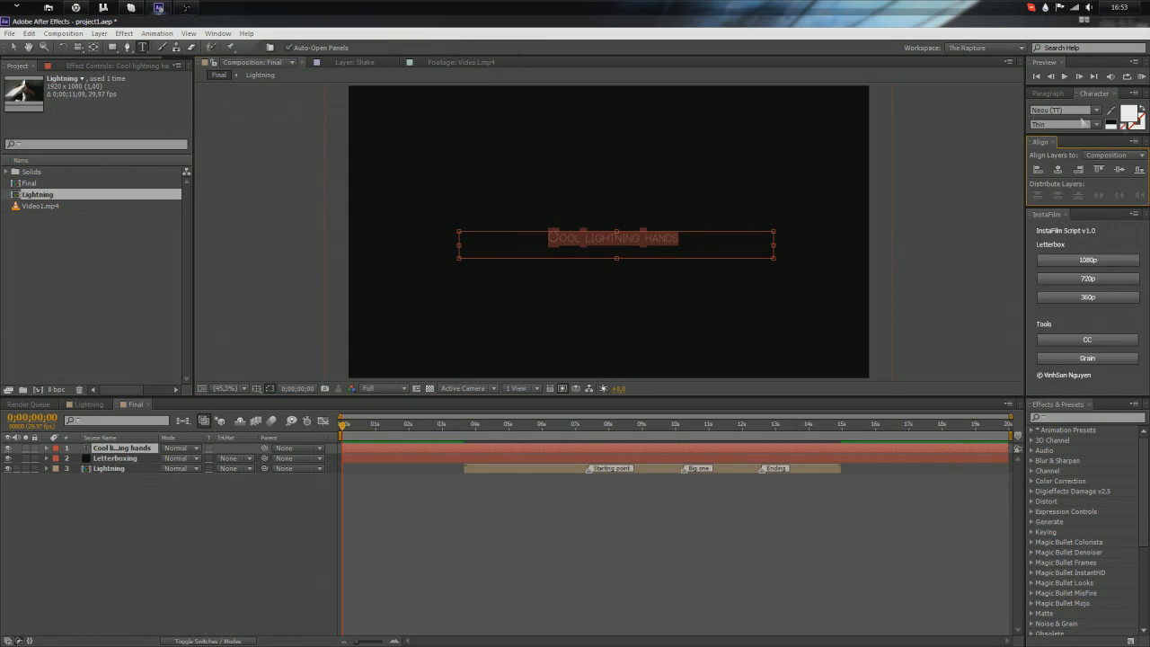
{"action": "left_click_drag", "start_coordinate": [1033, 142], "coordinate": [1091, 219]}
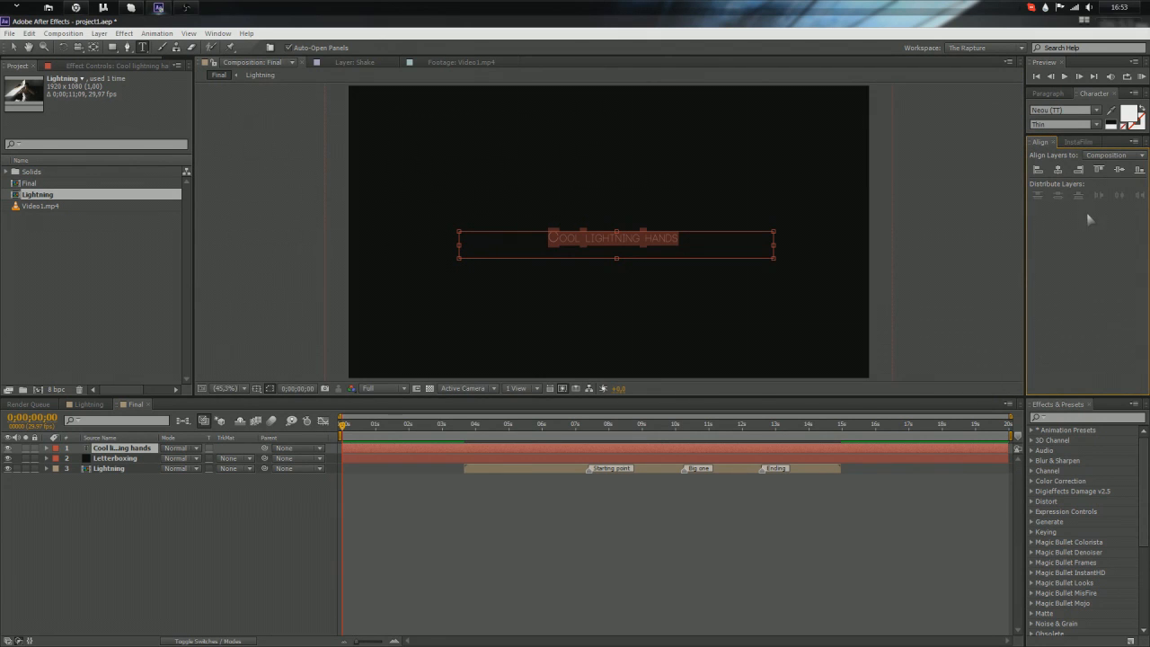
{"action": "left_click_drag", "start_coordinate": [1081, 135], "coordinate": [1074, 216]}
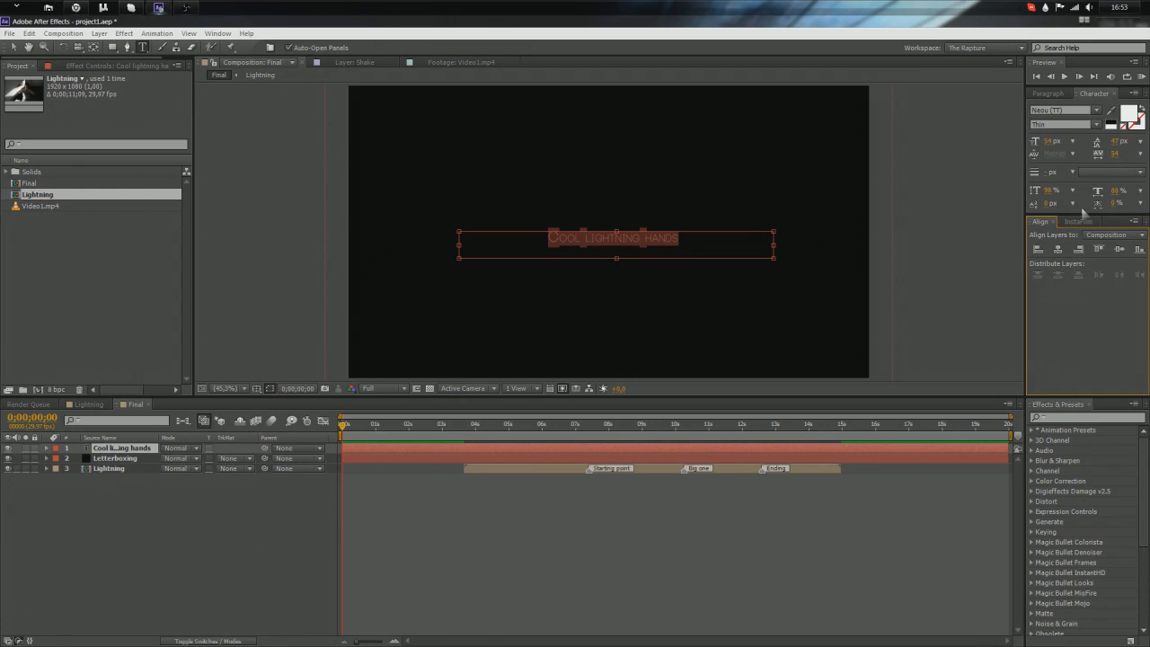
Step: Centre the "Cool lightning hands" title vertically in the composition
{"action": "left_click", "coordinate": [1126, 254]}
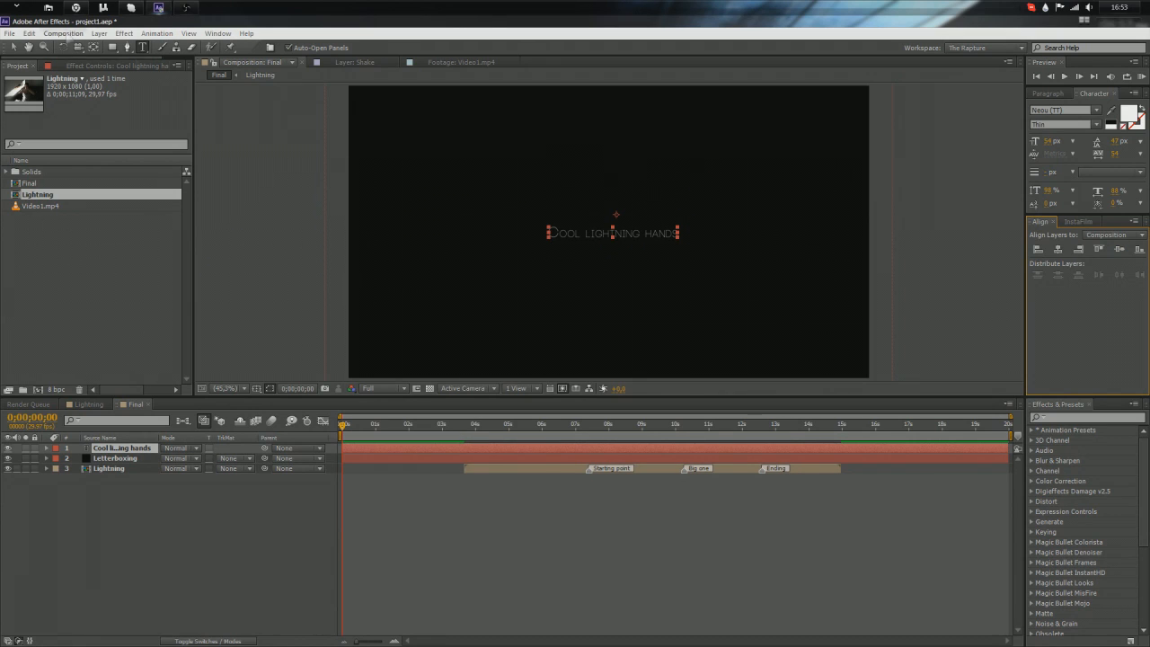
{"action": "left_click", "coordinate": [14, 48]}
{"action": "left_click", "coordinate": [503, 550]}
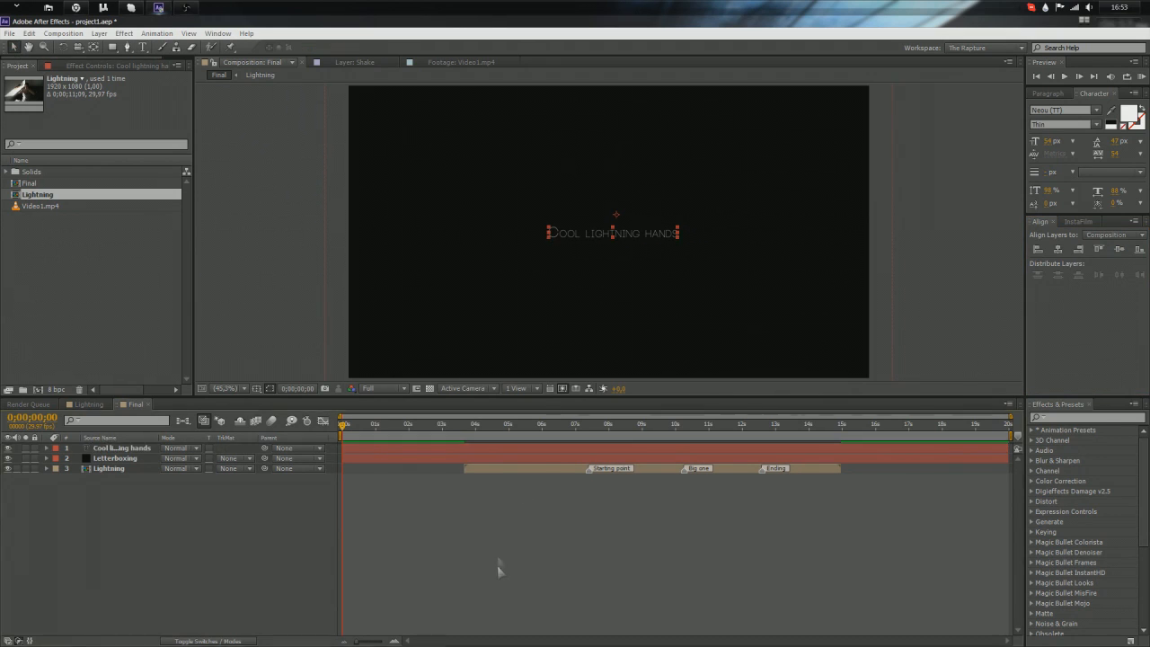
Step: Extend the title's text box upwards and vertically centre the title in the composition again
{"action": "double_click", "coordinate": [429, 450]}
{"action": "left_click_drag", "start_coordinate": [618, 229], "coordinate": [629, 129]}
{"action": "left_click", "coordinate": [485, 510]}
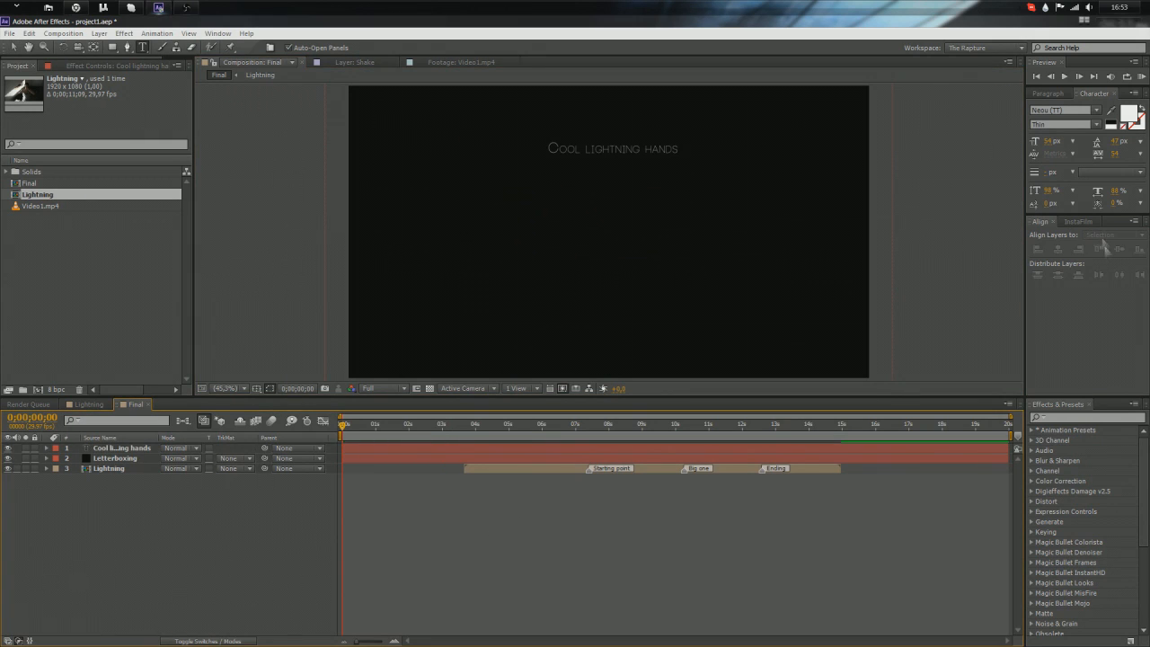
{"action": "left_click", "coordinate": [531, 448]}
{"action": "left_click", "coordinate": [1118, 249]}
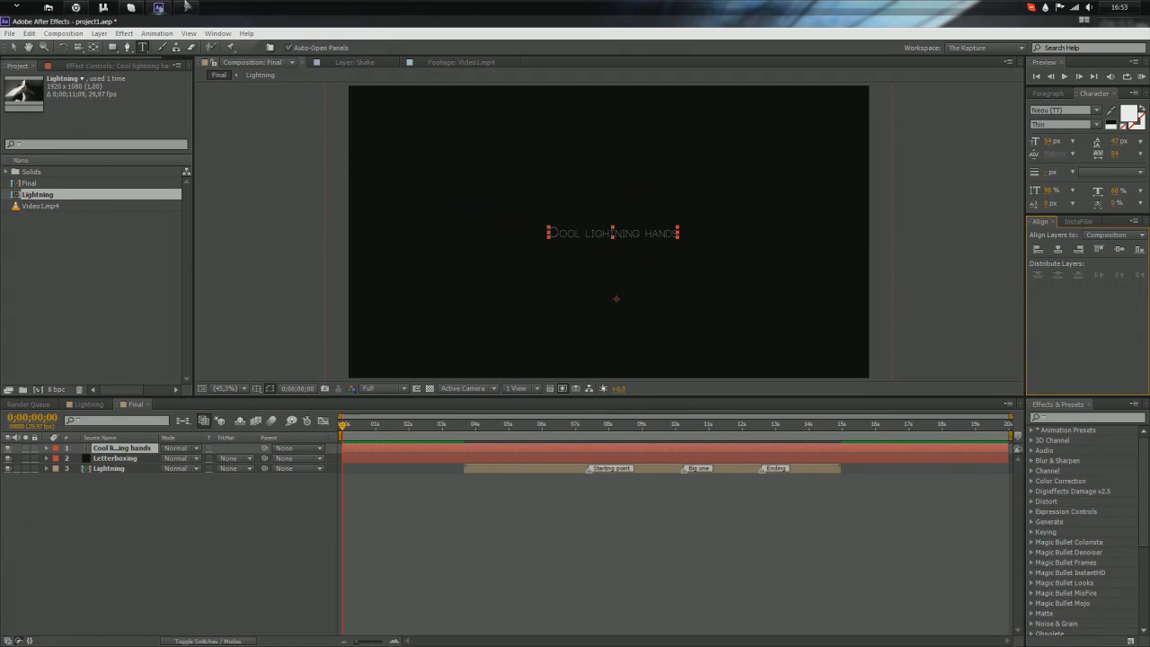
Step: Try scaling the title to 151% and undo the change
{"action": "key", "text": "s"}
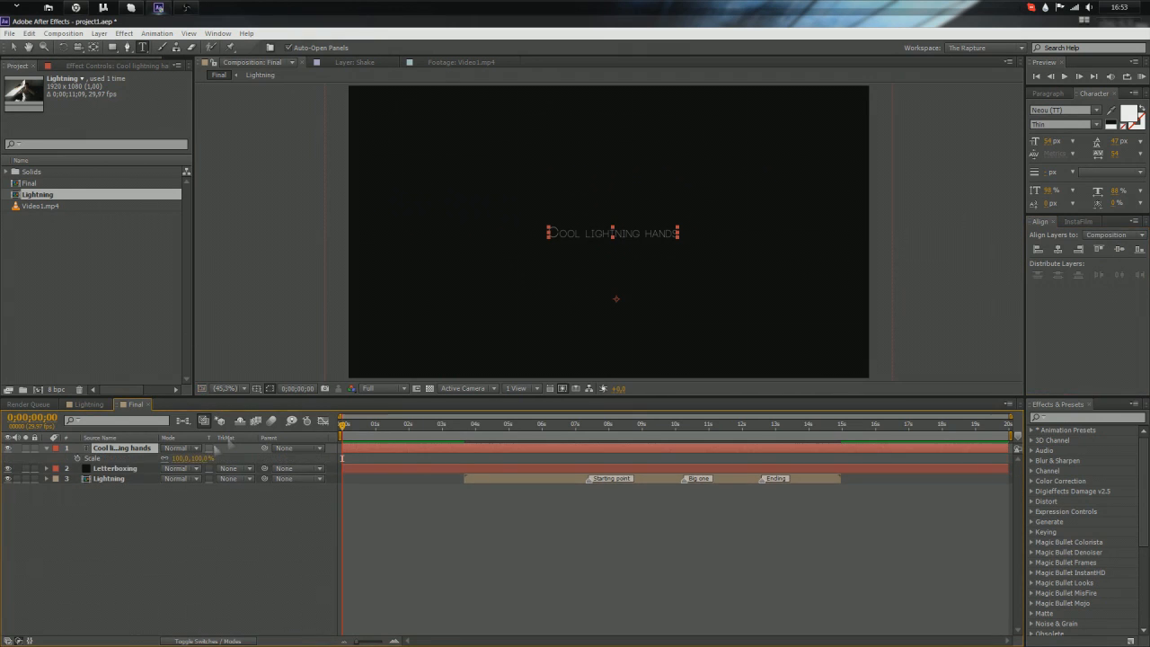
{"action": "left_click_drag", "start_coordinate": [211, 458], "coordinate": [280, 459]}
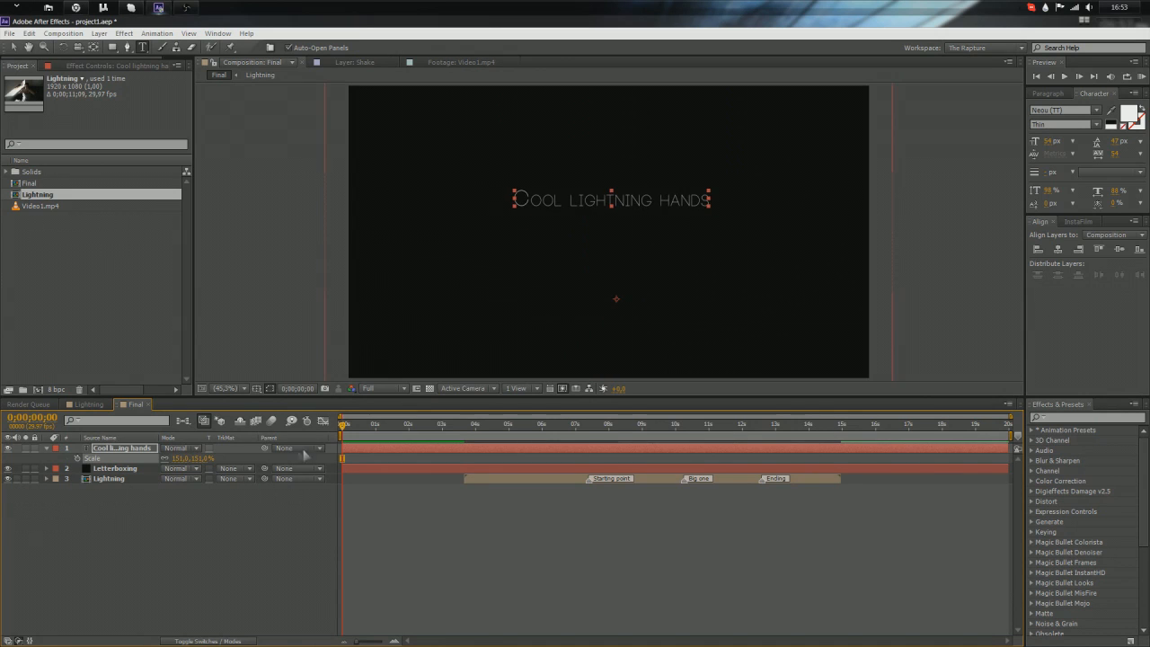
{"action": "key", "text": "ctrl+z"}
Step: Move the title's anchor point to the centre of its text and scale the title to 133%
{"action": "key", "text": "slash"}
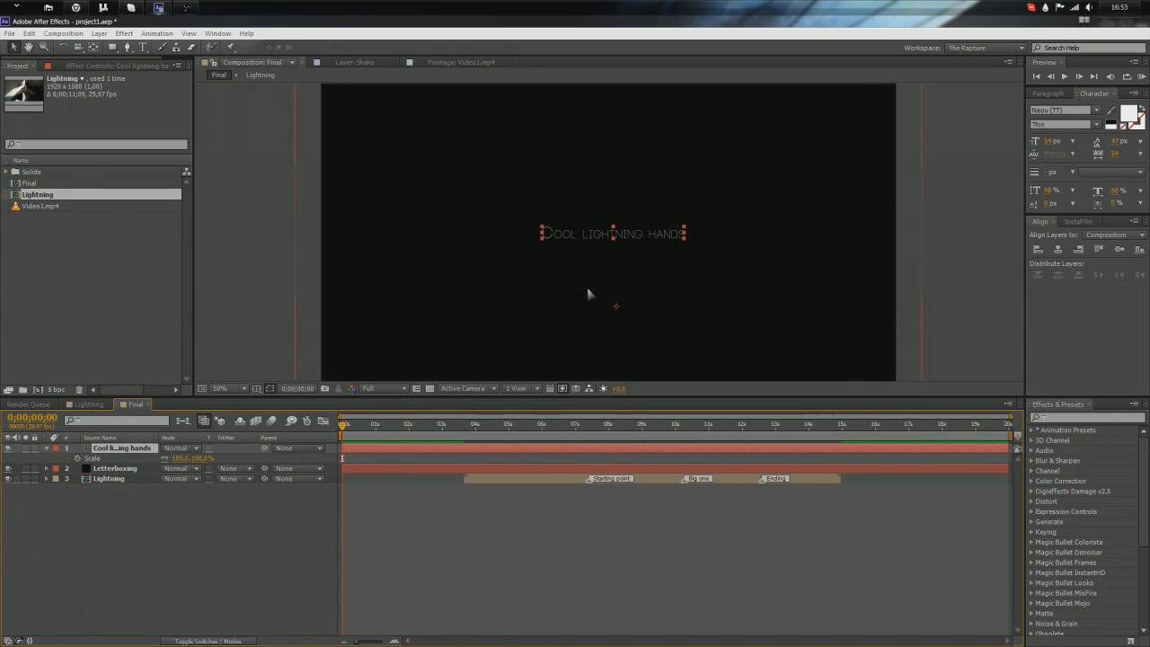
{"action": "key", "text": "comma"}
{"action": "key", "text": "comma"}
{"action": "left_click", "coordinate": [96, 48]}
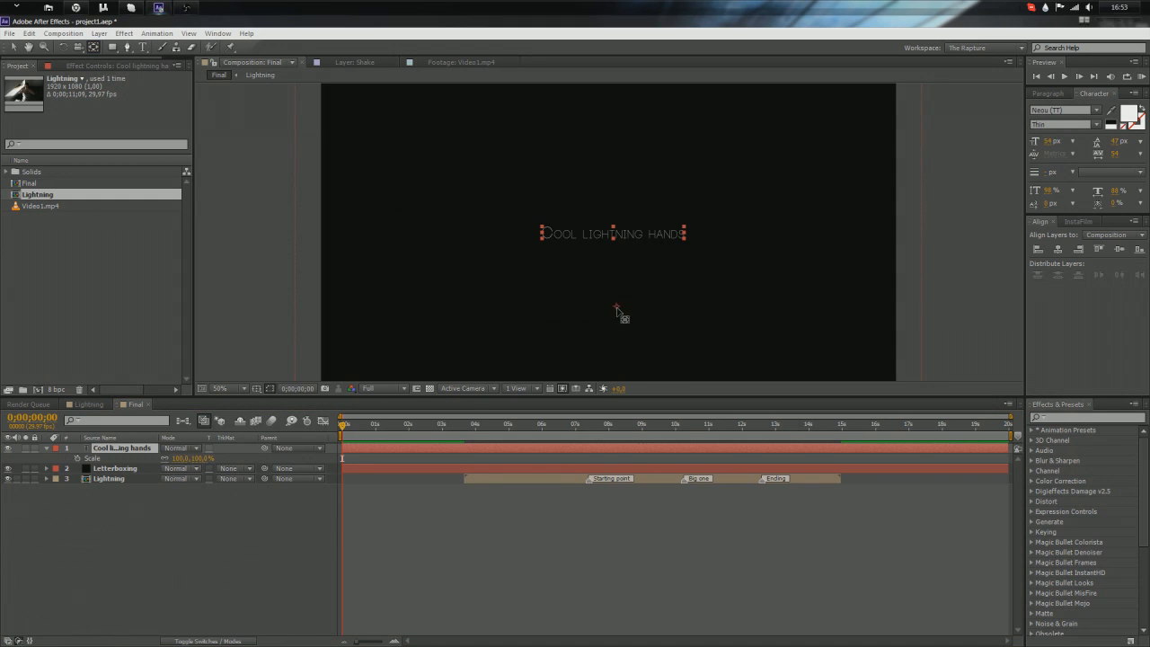
{"action": "left_click_drag", "start_coordinate": [616, 306], "coordinate": [614, 233]}
{"action": "key", "text": "v"}
{"action": "left_click_drag", "start_coordinate": [182, 460], "coordinate": [214, 530]}
{"action": "left_click", "coordinate": [214, 530]}
Step: Create a full-frame white solid and place it directly beneath the "Cool lightning hands" title layer
{"action": "left_click", "coordinate": [99, 33]}
{"action": "mouse_move", "coordinate": [117, 43]}
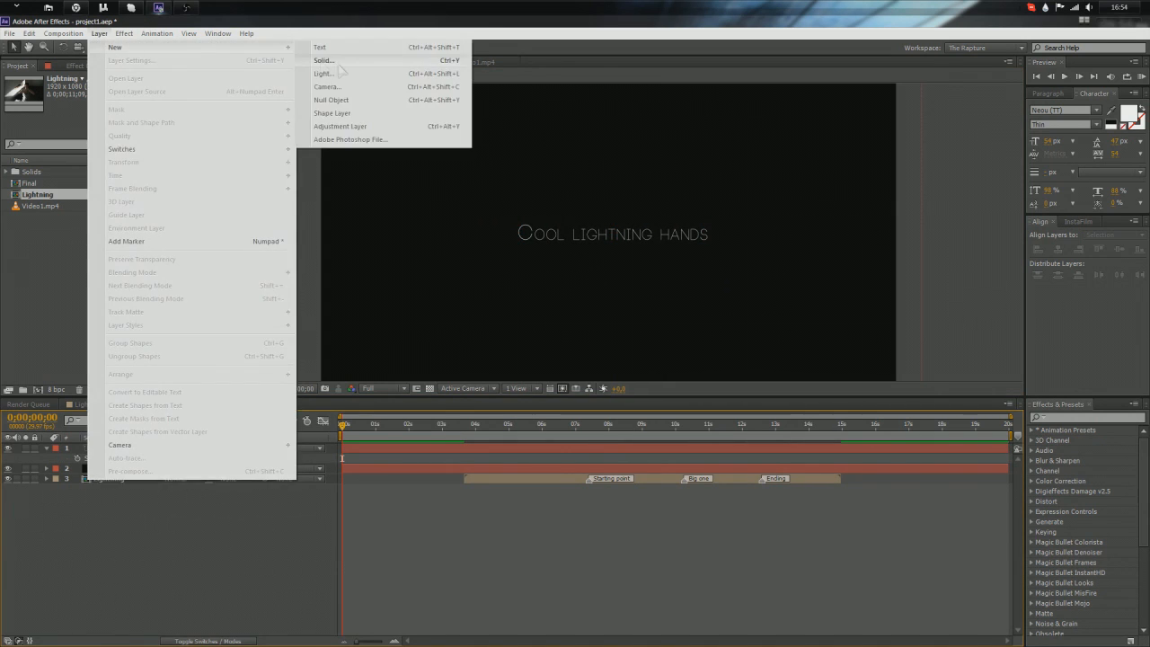
{"action": "left_click", "coordinate": [321, 56]}
{"action": "left_click", "coordinate": [164, 301]}
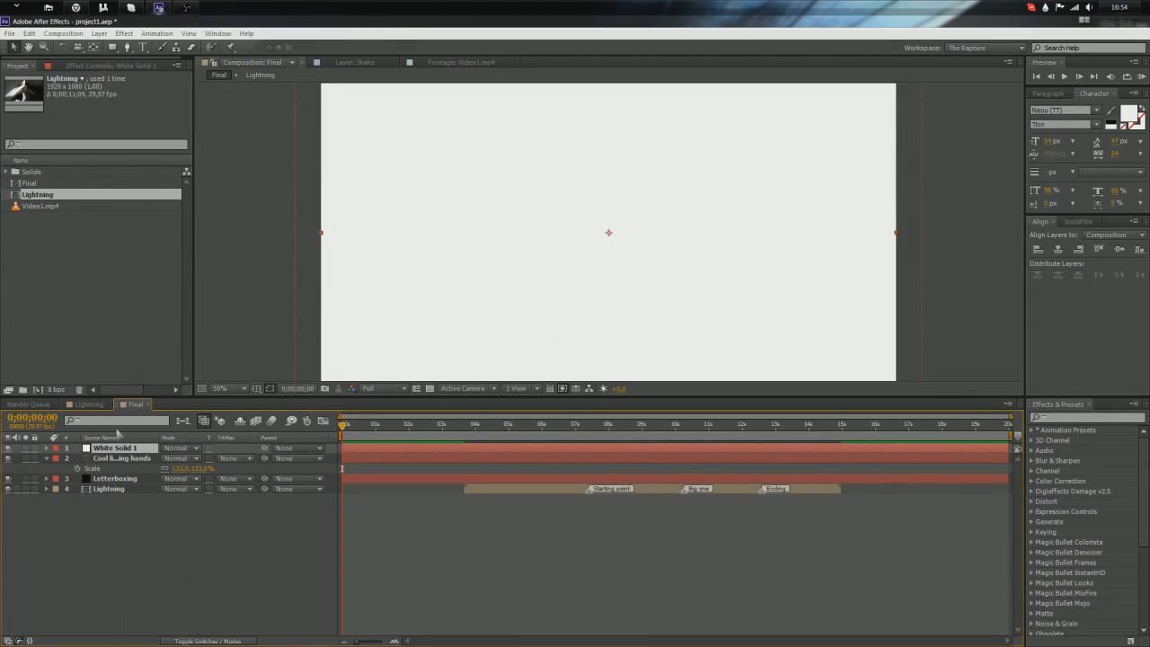
{"action": "left_click_drag", "start_coordinate": [117, 451], "coordinate": [119, 470]}
Step: Change the title's text colour to black (000000)
{"action": "double_click", "coordinate": [376, 449]}
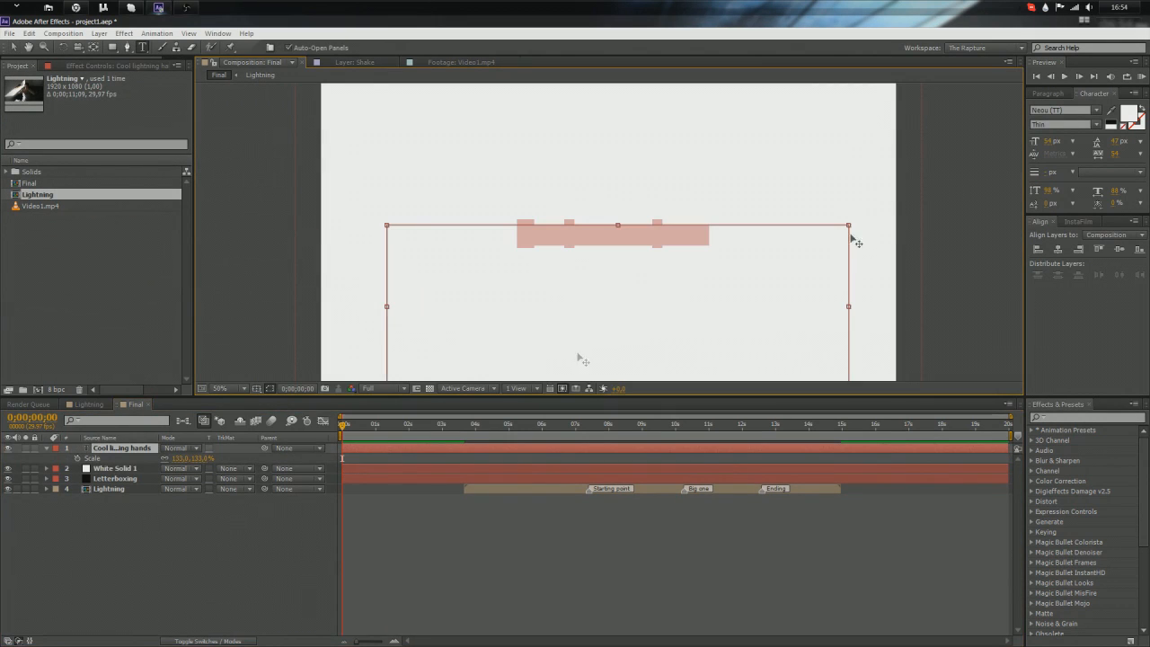
{"action": "left_click", "coordinate": [1127, 115]}
{"action": "left_click_drag", "start_coordinate": [113, 169], "coordinate": [199, 280]}
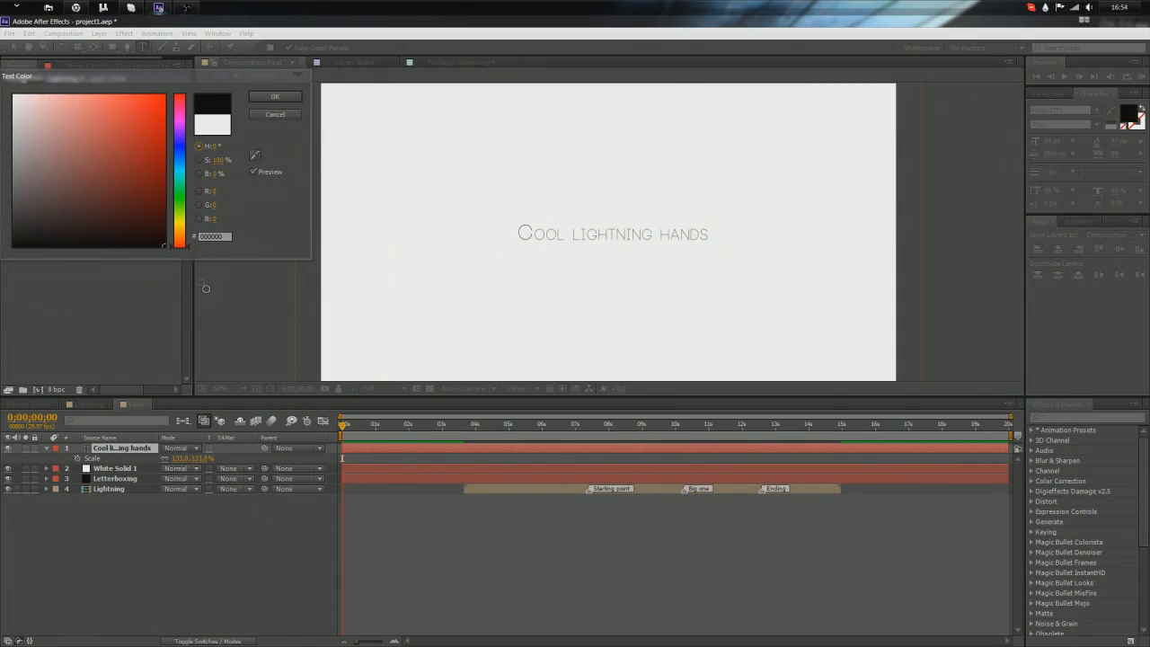
{"action": "left_click", "coordinate": [275, 99]}
{"action": "left_click", "coordinate": [467, 545]}
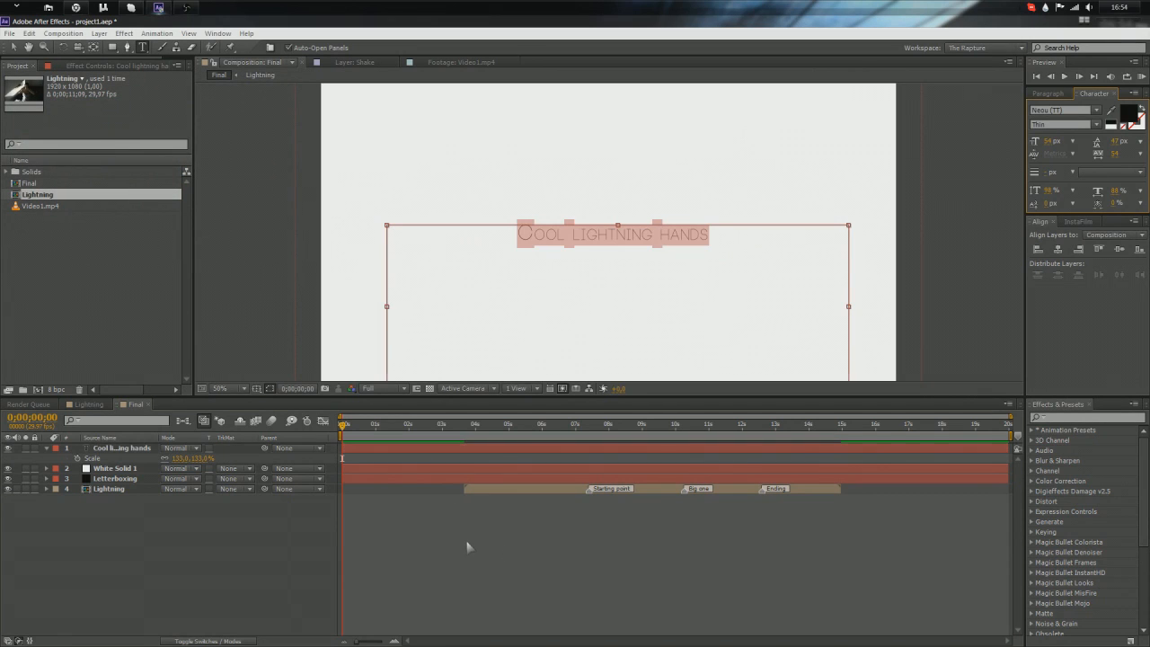
Step: Trim the title and white solid layers to end at about 0;00;03;15 and collapse the title's properties
{"action": "left_click", "coordinate": [1003, 449]}
{"action": "left_click", "coordinate": [1004, 469], "text": "shift"}
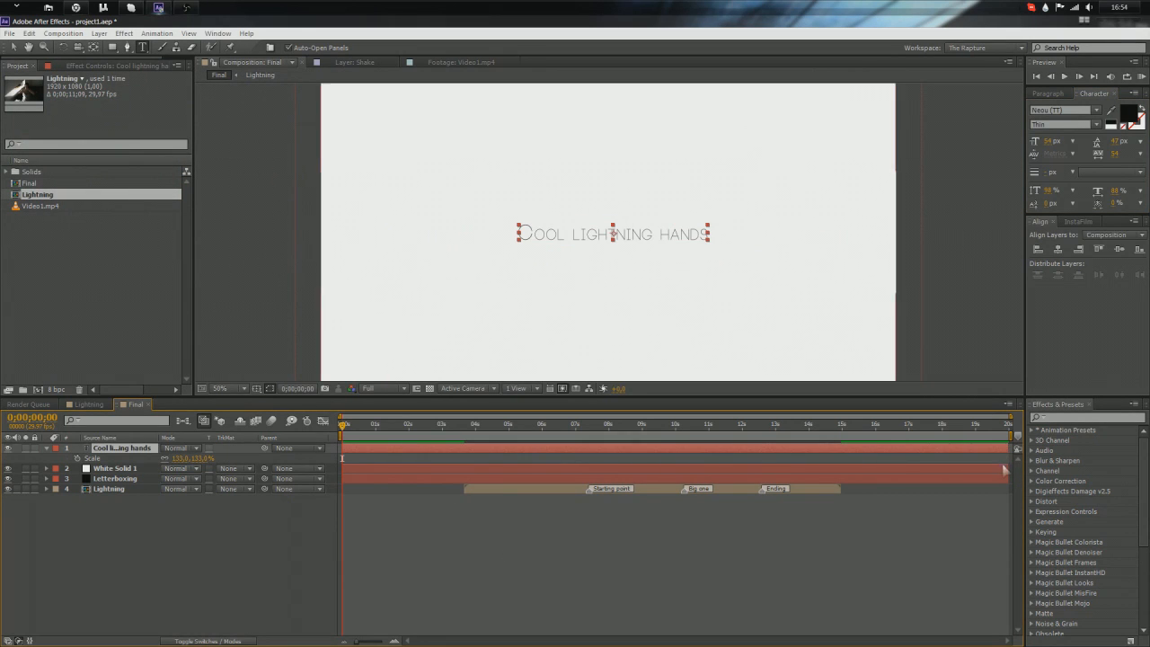
{"action": "left_click_drag", "start_coordinate": [1006, 448], "coordinate": [459, 448]}
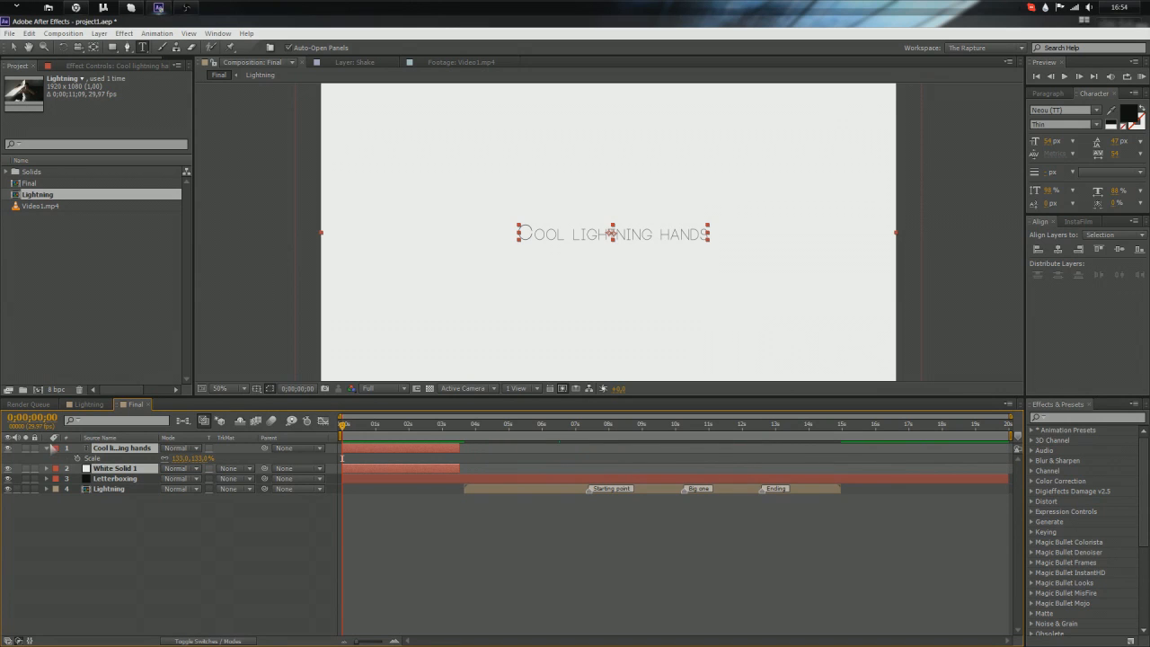
{"action": "left_click", "coordinate": [46, 447]}
{"action": "left_click", "coordinate": [317, 497]}
Step: Apply the Slow Fade On text animation preset to the title, starting at 0;00;00;09
{"action": "left_click", "coordinate": [353, 425]}
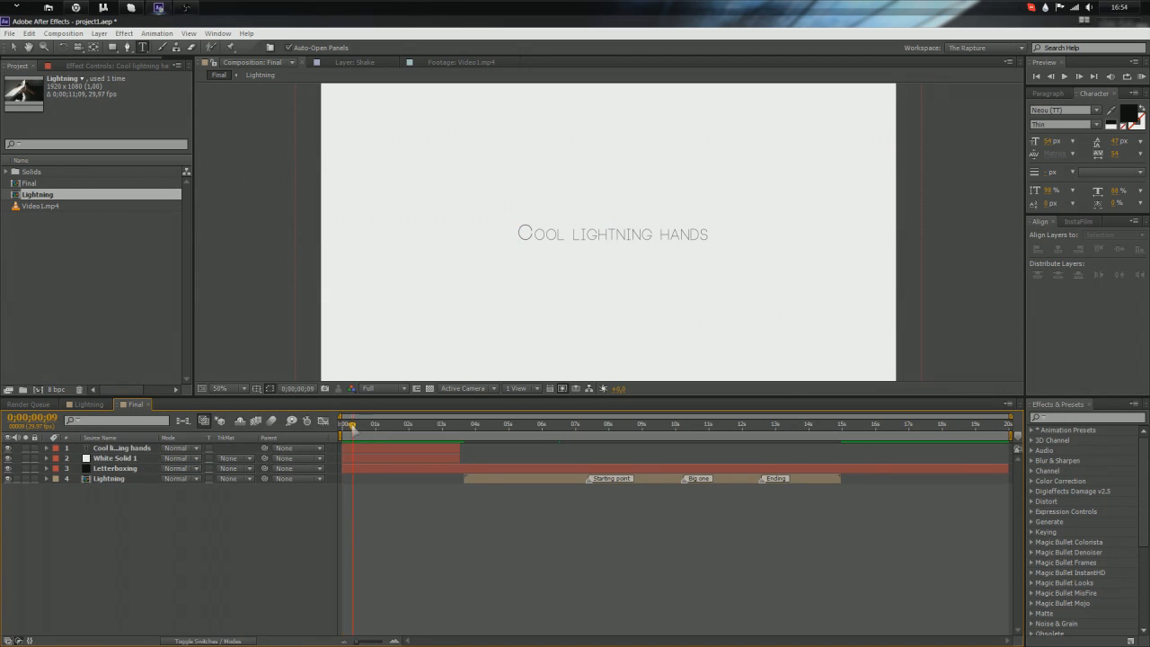
{"action": "left_click", "coordinate": [358, 448]}
{"action": "left_click", "coordinate": [1031, 430]}
{"action": "scroll", "coordinate": [1048, 486], "scroll_direction": "down", "scroll_amount": 8}
{"action": "left_click", "coordinate": [1042, 484]}
{"action": "scroll", "coordinate": [1044, 485], "scroll_direction": "down", "scroll_amount": 1}
{"action": "left_click", "coordinate": [1051, 480]}
{"action": "scroll", "coordinate": [1054, 490], "scroll_direction": "down", "scroll_amount": 6}
{"action": "double_click", "coordinate": [1091, 495]}
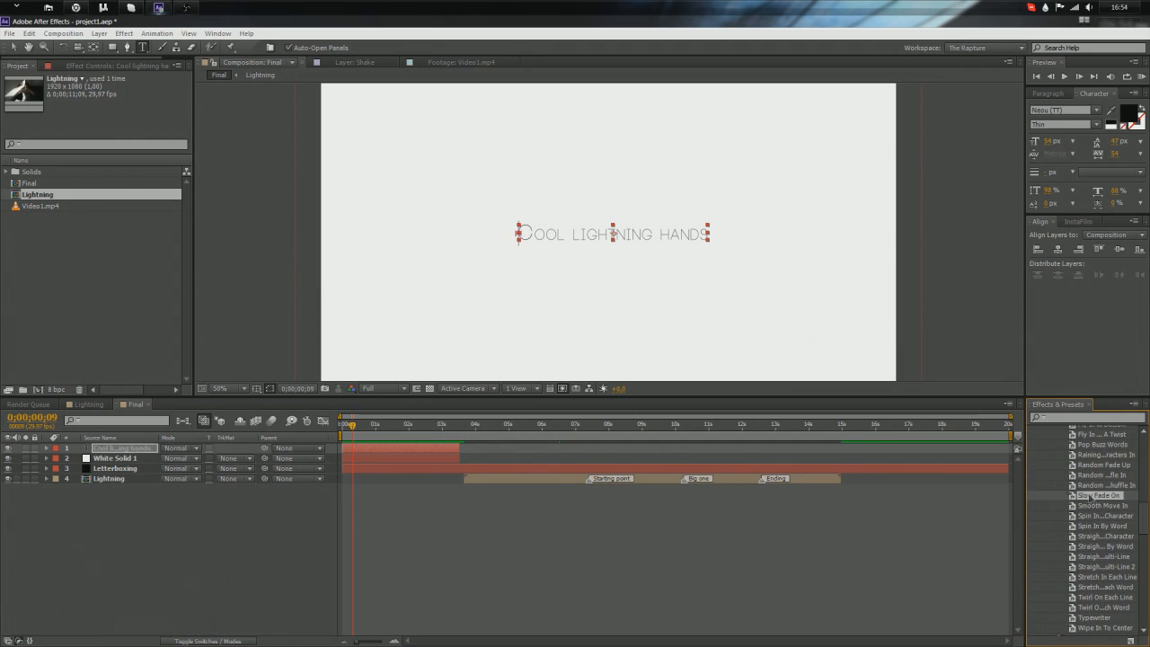
Step: Preview the title up to 0;00;03;15 and move the Letterboxing layer to the top of the layer stack
{"action": "left_click_drag", "start_coordinate": [353, 426], "coordinate": [529, 454]}
{"action": "left_click", "coordinate": [395, 548]}
{"action": "left_click_drag", "start_coordinate": [440, 458], "coordinate": [458, 460]}
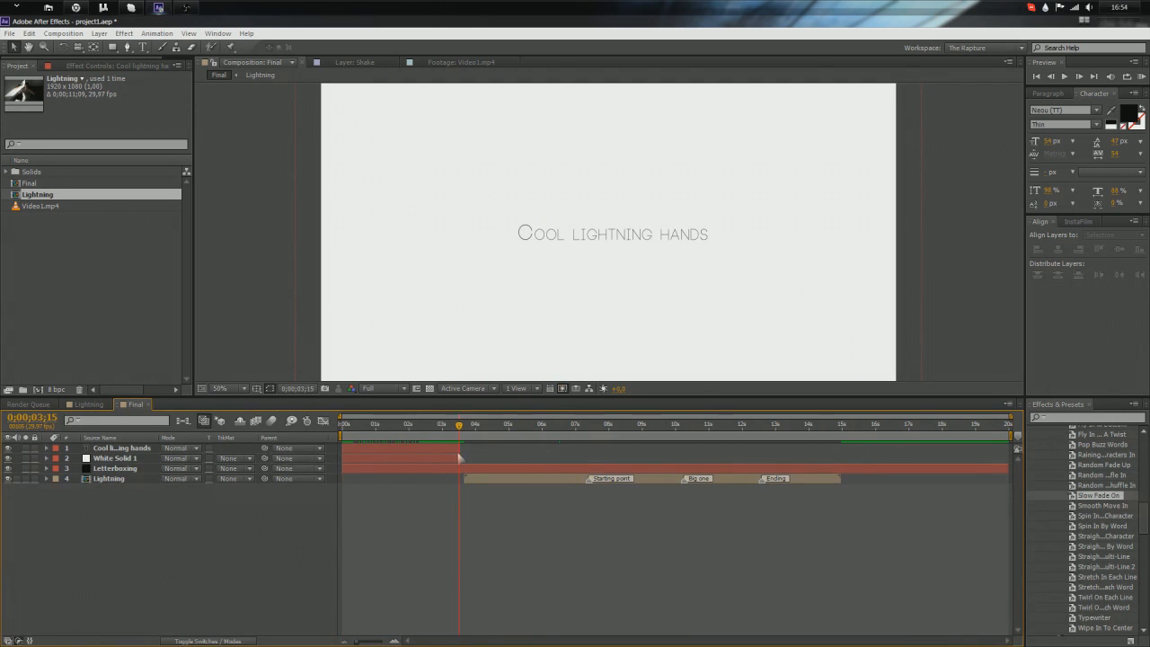
{"action": "left_click", "coordinate": [135, 468]}
{"action": "left_click_drag", "start_coordinate": [134, 468], "coordinate": [135, 447]}
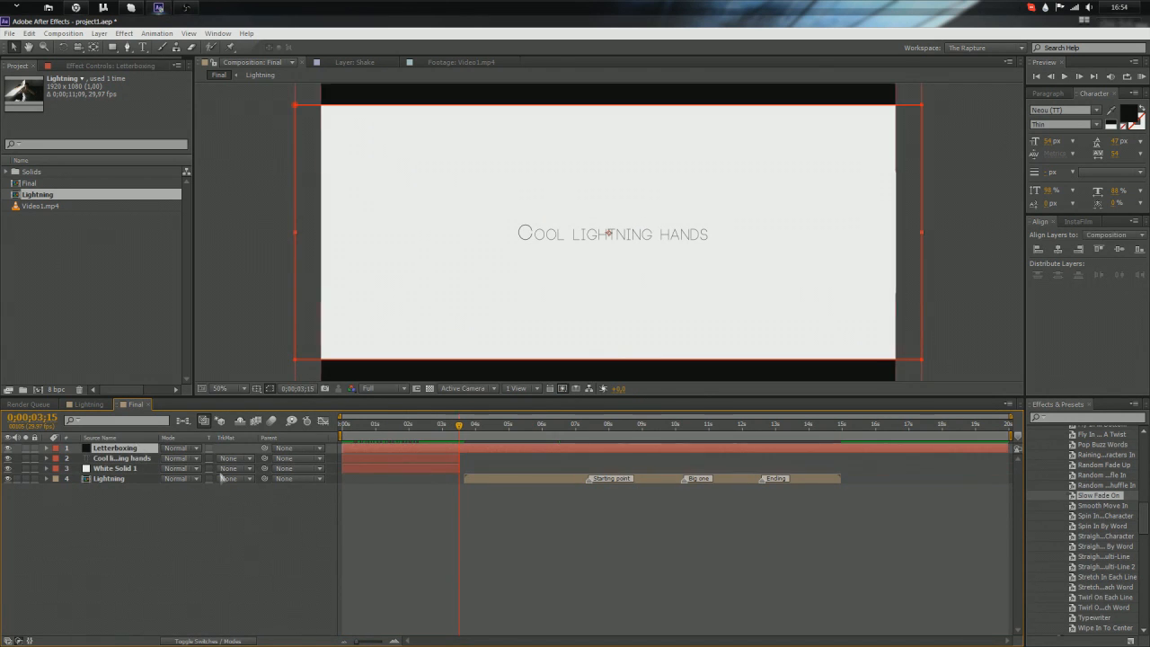
{"action": "left_click", "coordinate": [470, 547]}
Step: Review the letterboxed lightning shot at 0;00;07;28 and on to 0;00;15;22, and minimise the program window
{"action": "scroll", "coordinate": [495, 362], "scroll_direction": "down", "scroll_amount": 2}
{"action": "mouse_move", "coordinate": [462, 429]}
{"action": "left_mouse_down"}
{"action": "mouse_move", "coordinate": [347, 430]}
{"action": "mouse_move", "coordinate": [469, 429]}
{"action": "left_mouse_up"}
{"action": "left_click_drag", "start_coordinate": [551, 442], "coordinate": [609, 449]}
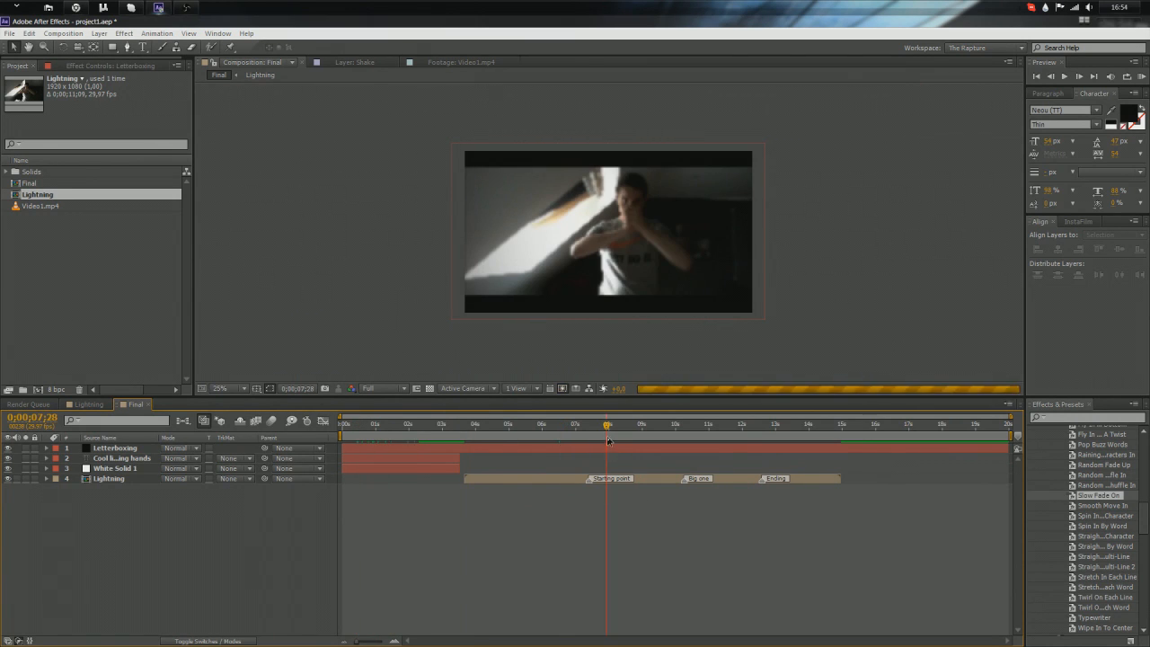
{"action": "scroll", "coordinate": [600, 337], "scroll_direction": "up", "scroll_amount": 2}
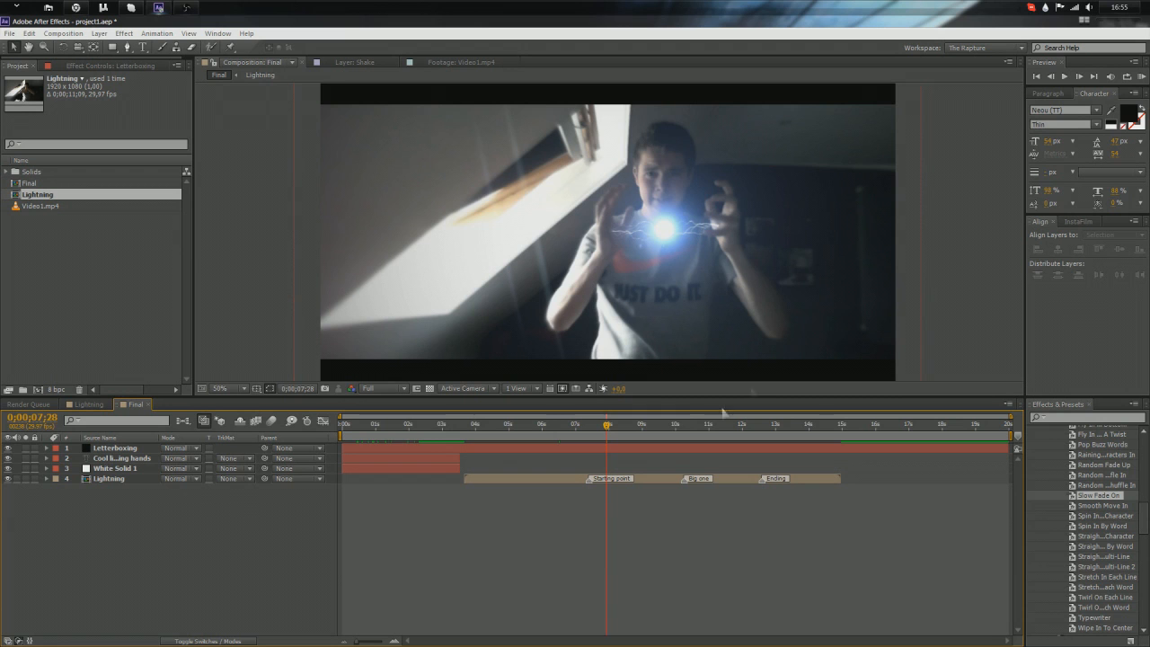
{"action": "left_click_drag", "start_coordinate": [614, 433], "coordinate": [869, 445]}
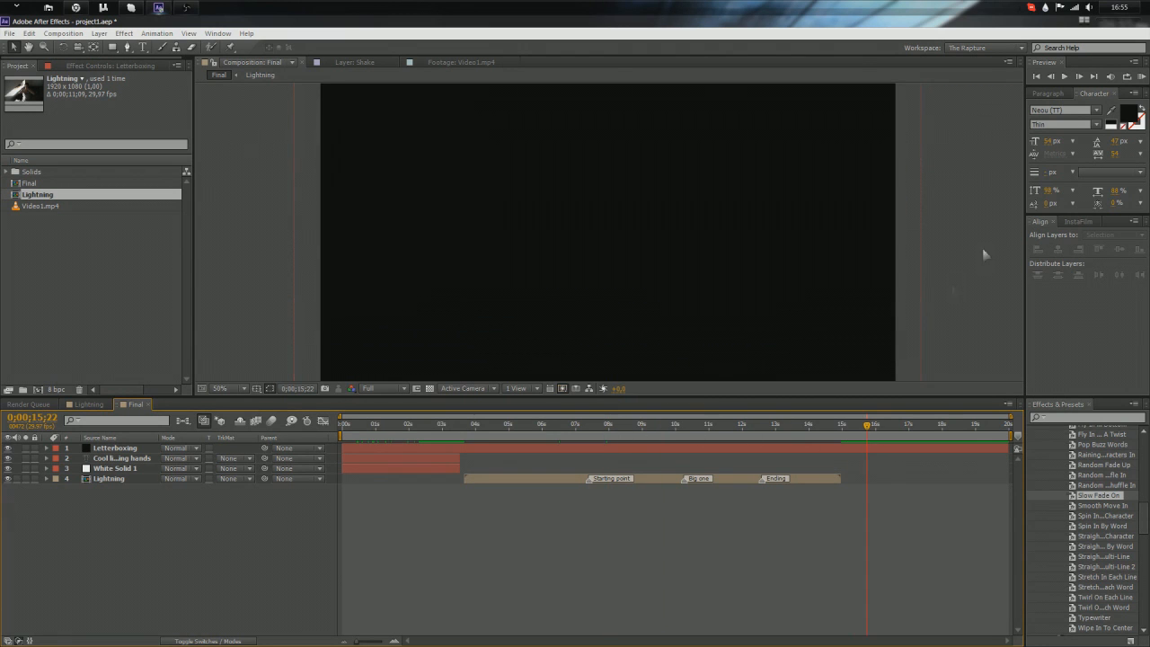
{"action": "left_click", "coordinate": [1093, 20]}
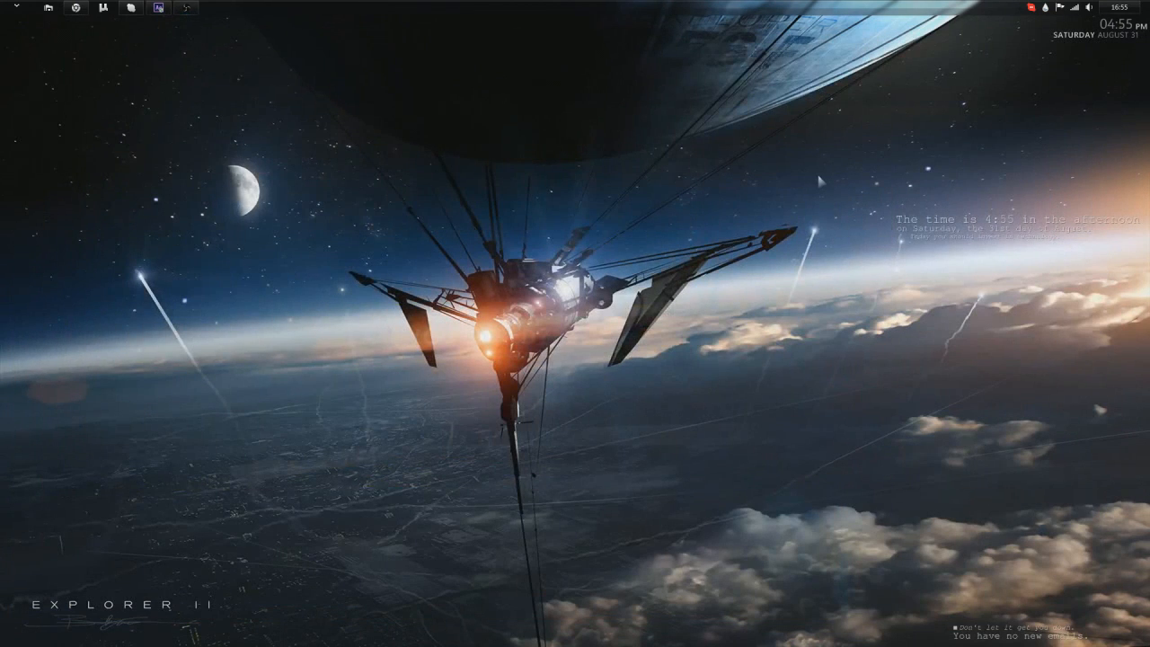